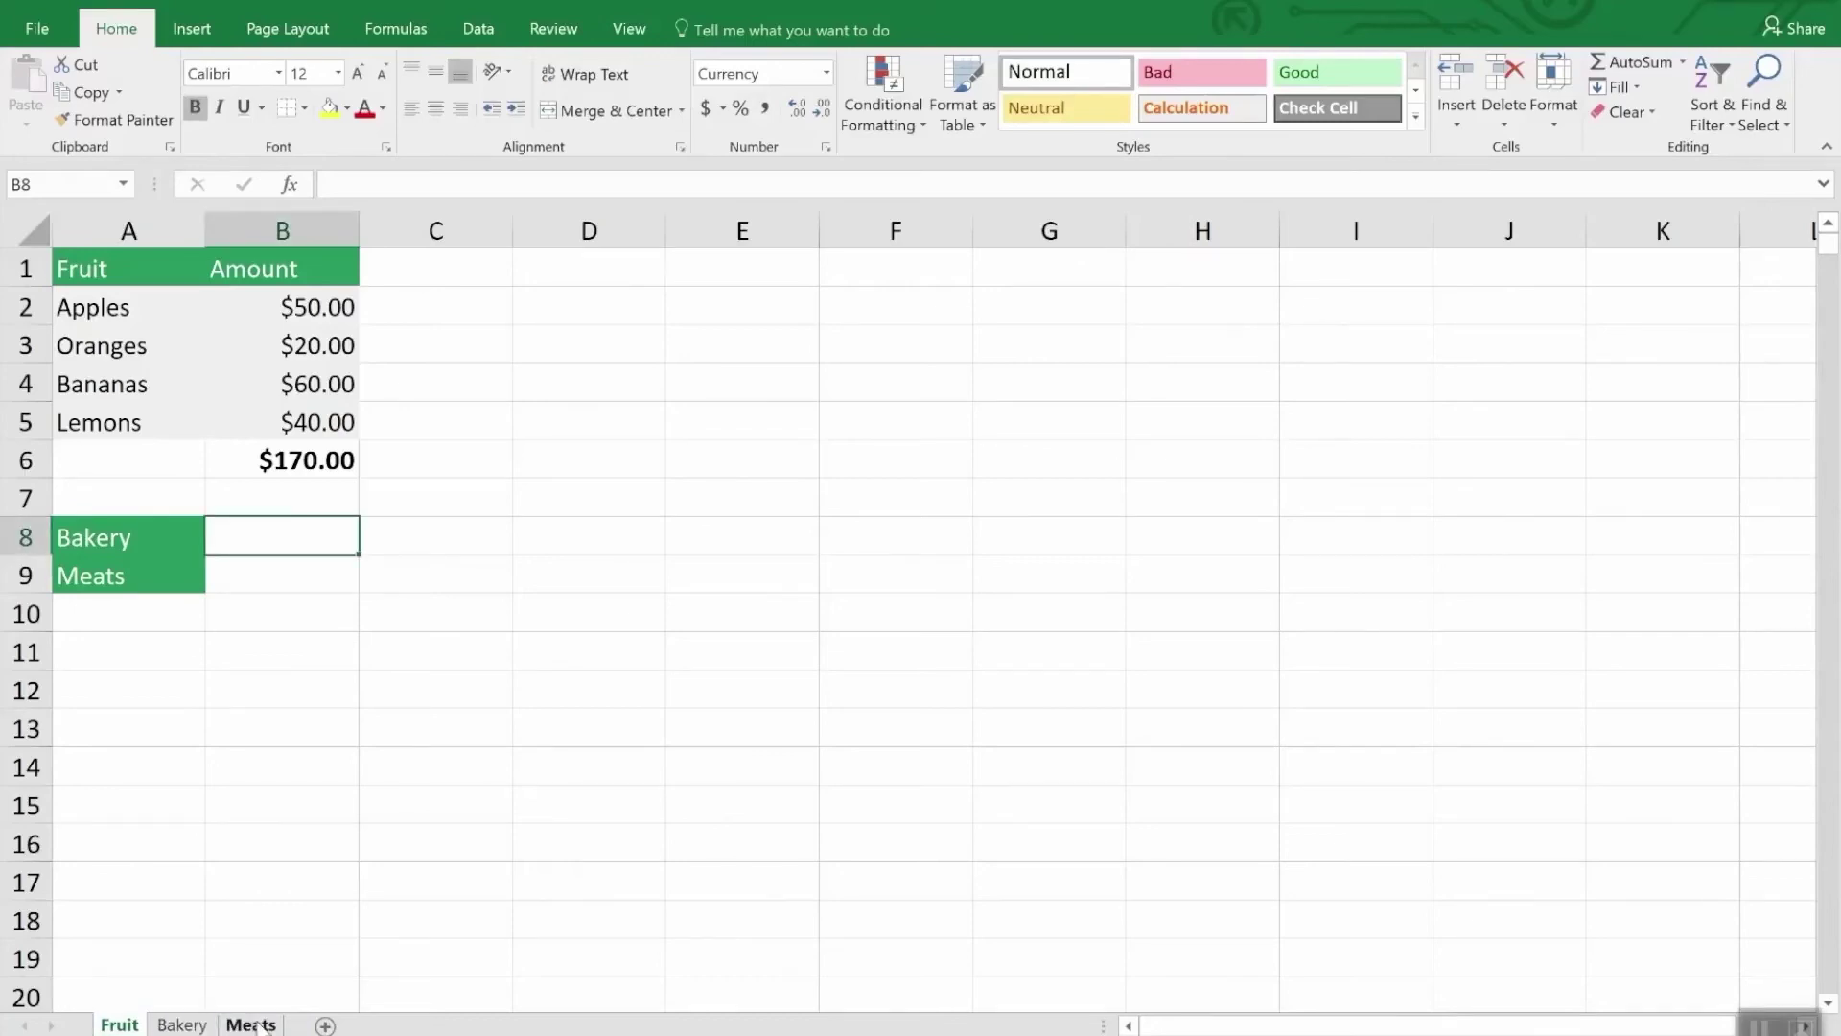
# Create a copy of the Fruit worksheet within Inventory.xlsx, placed before the original Fruit sheet
pyautogui.click(252, 1024)
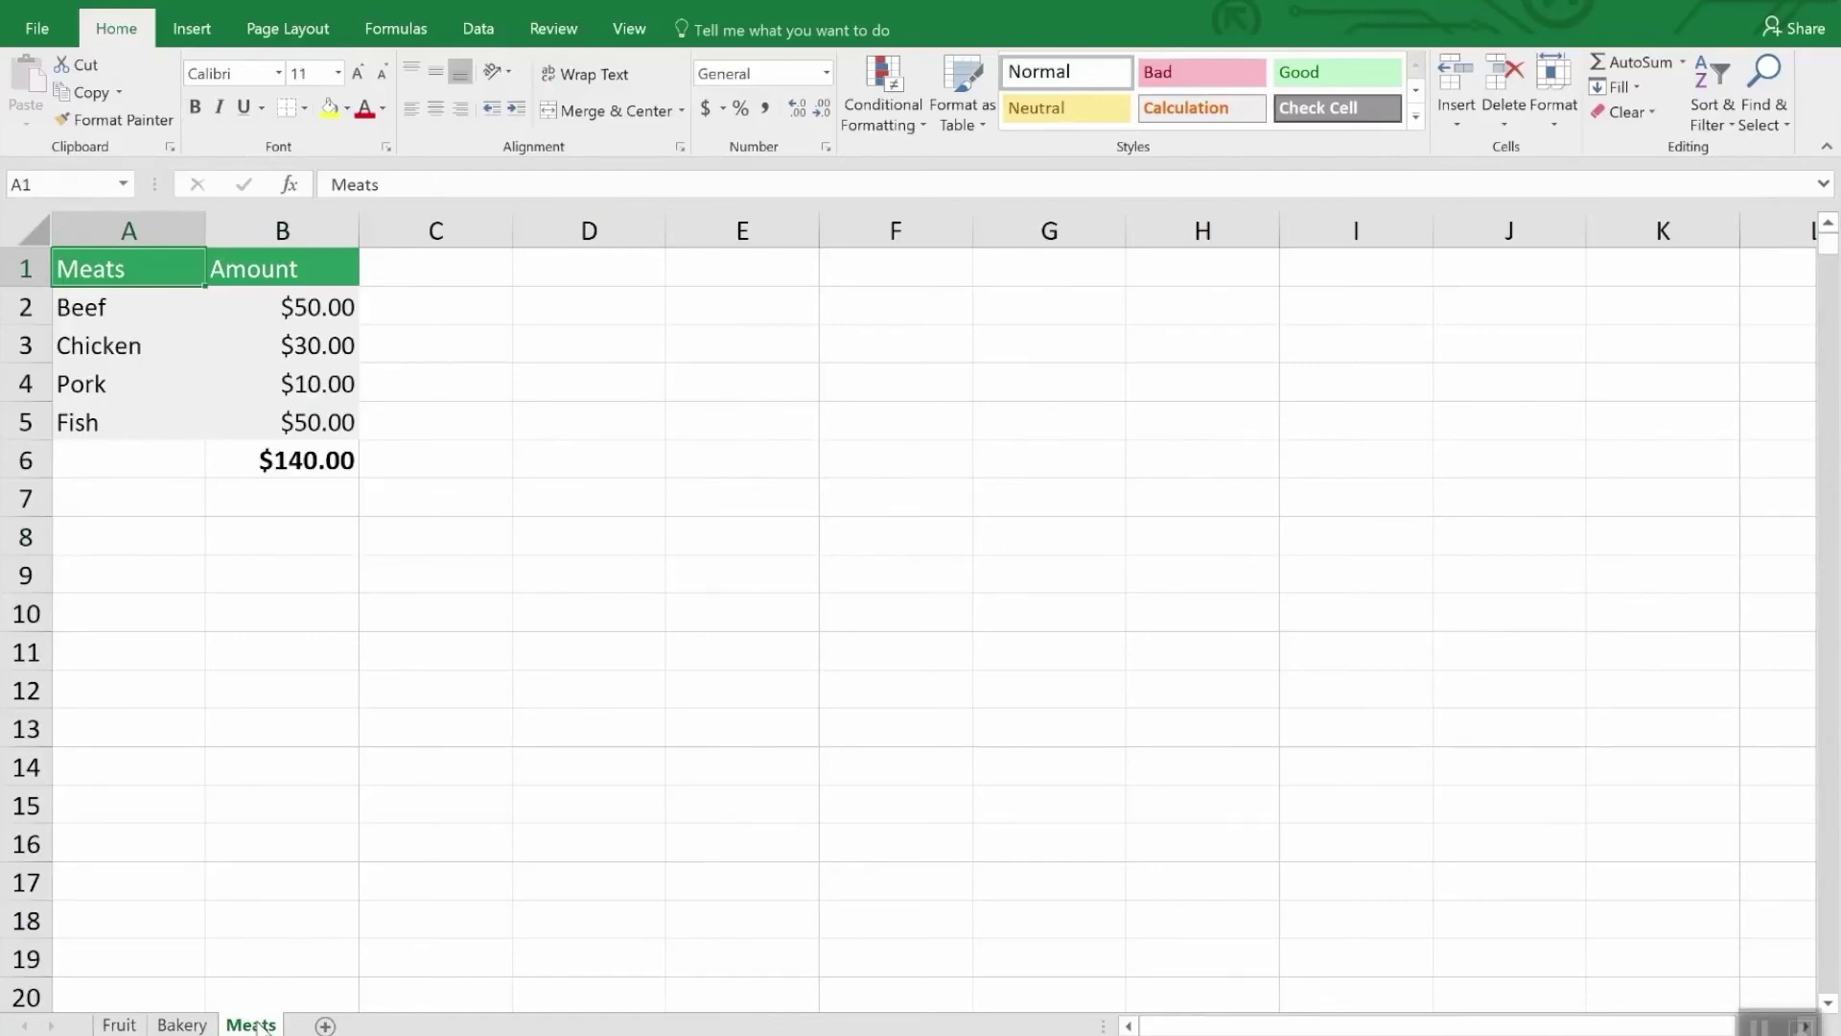
pyautogui.click(123, 1025)
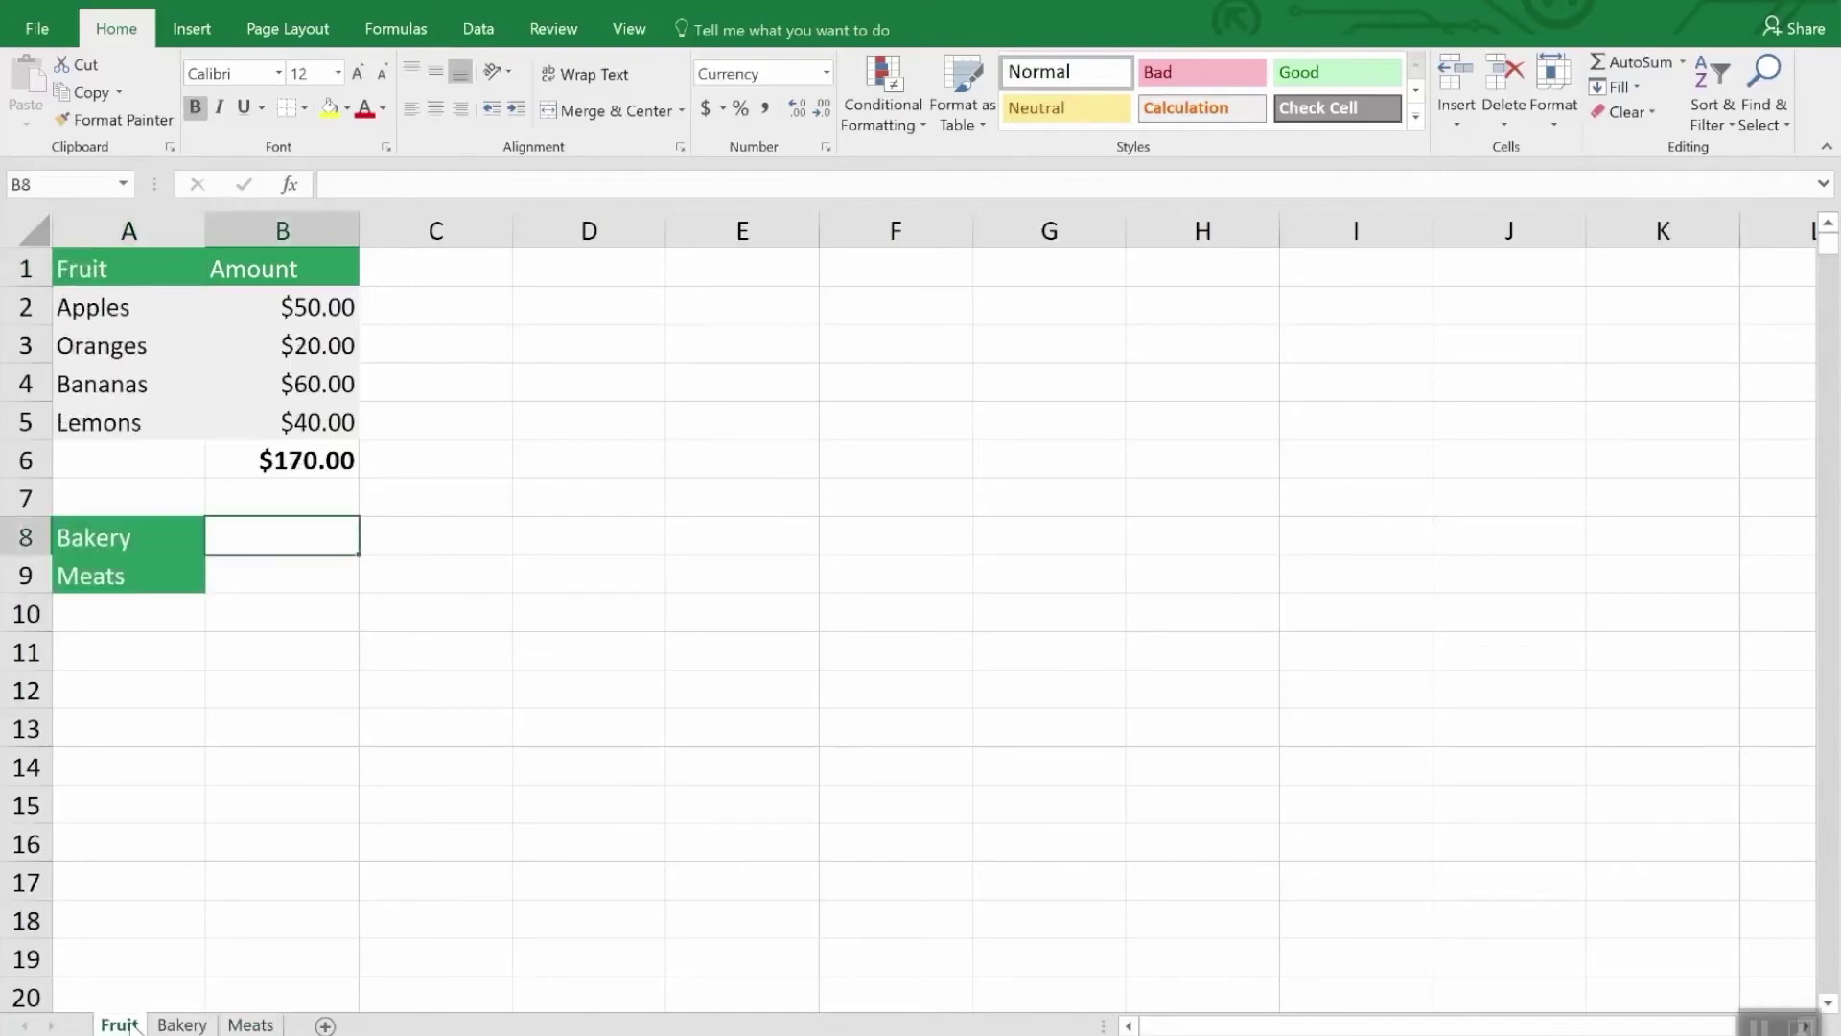
pyautogui.rightClick(133, 1025)
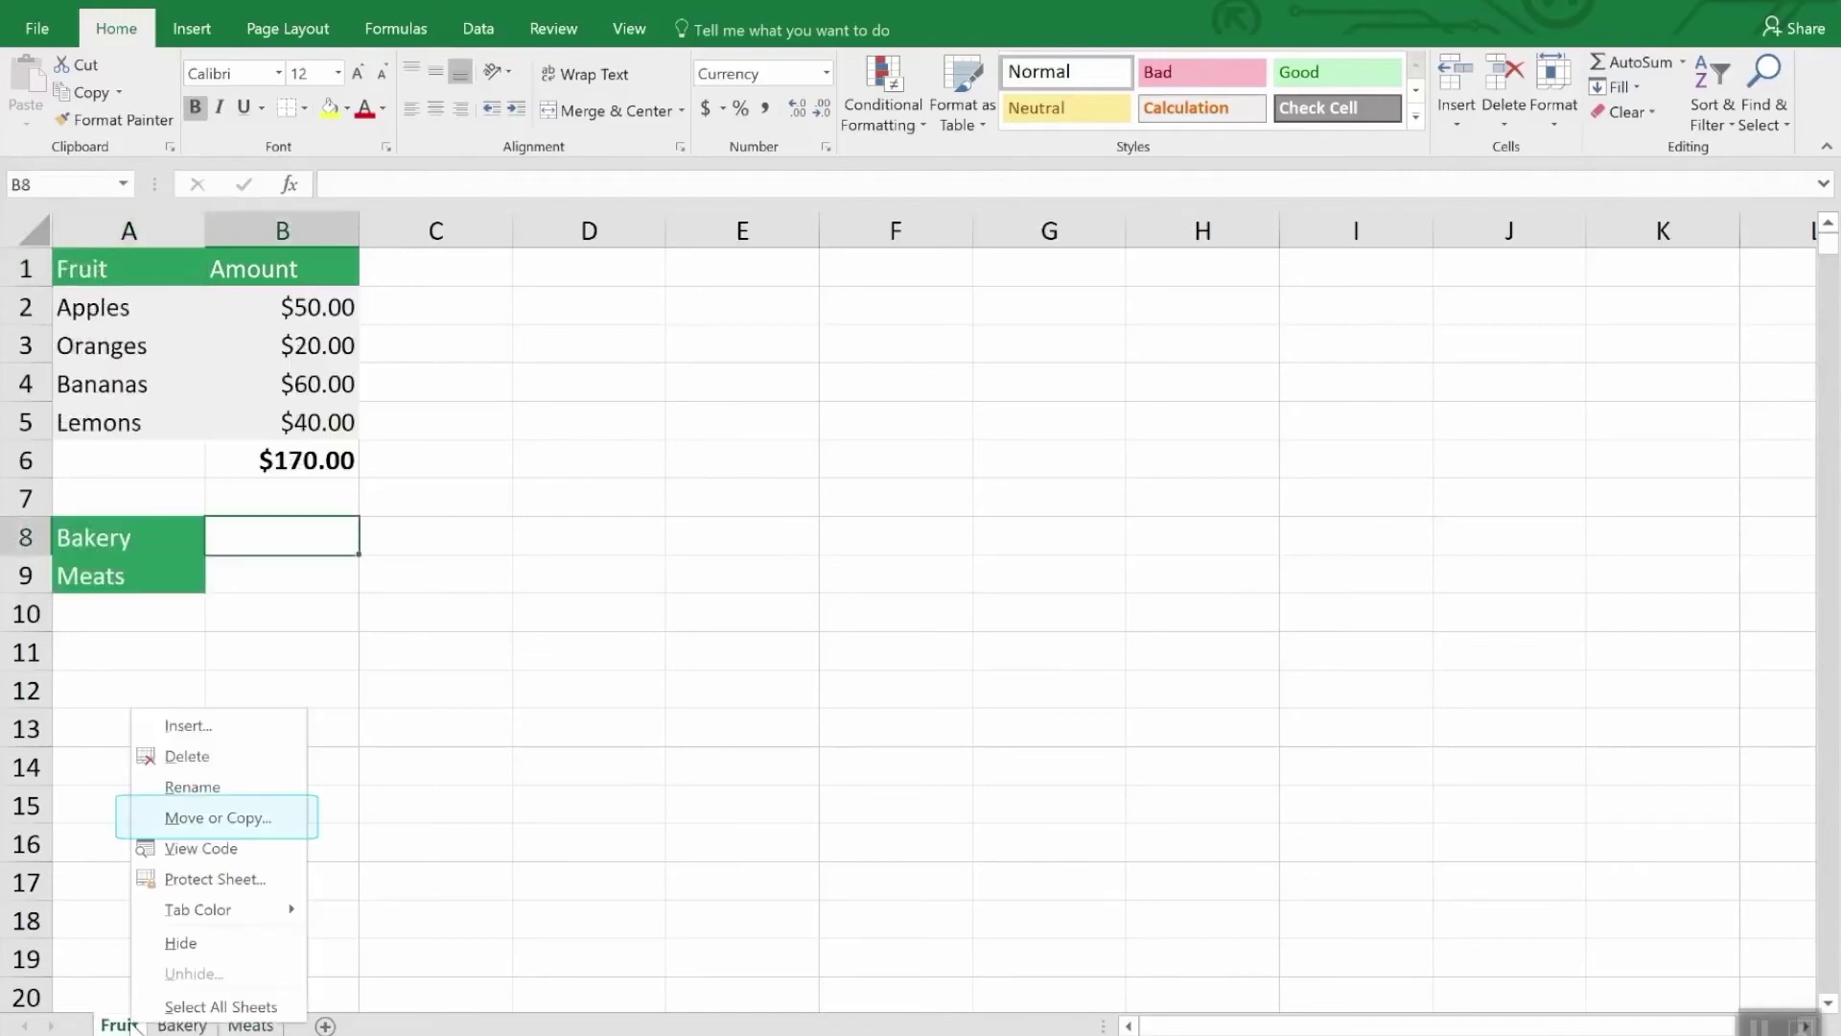
pyautogui.click(238, 823)
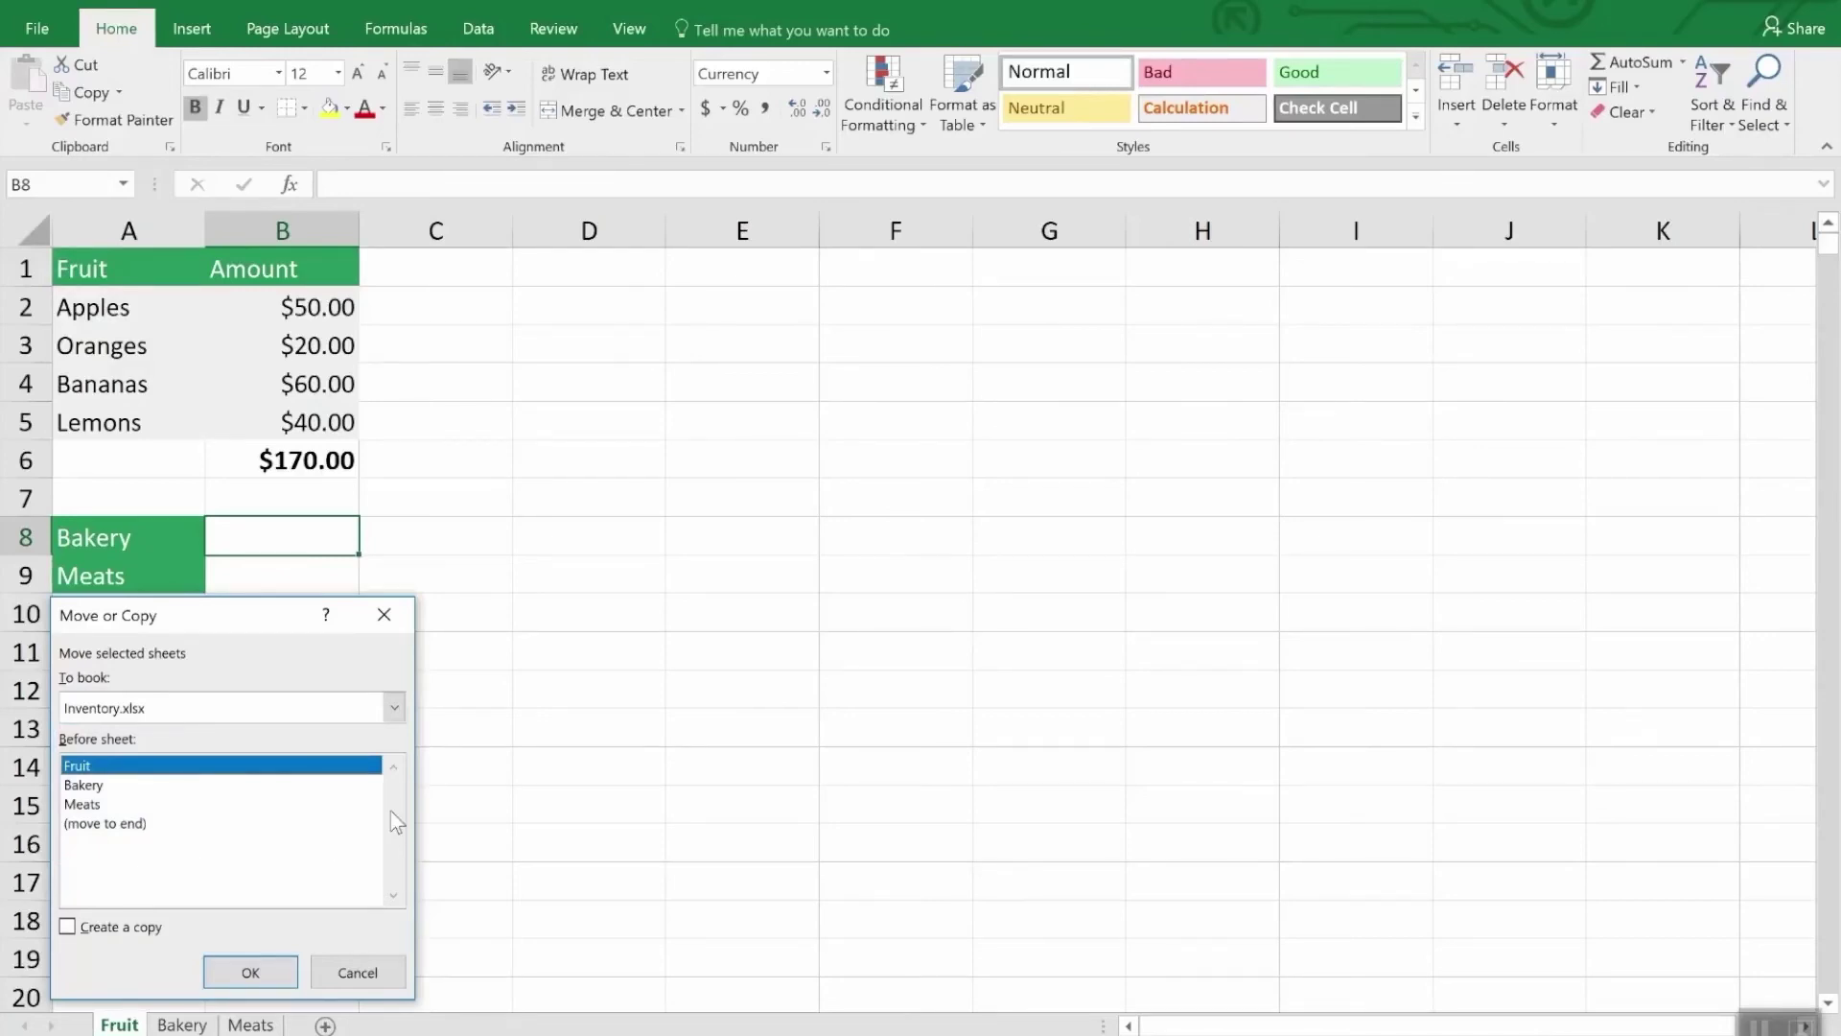
pyautogui.click(108, 929)
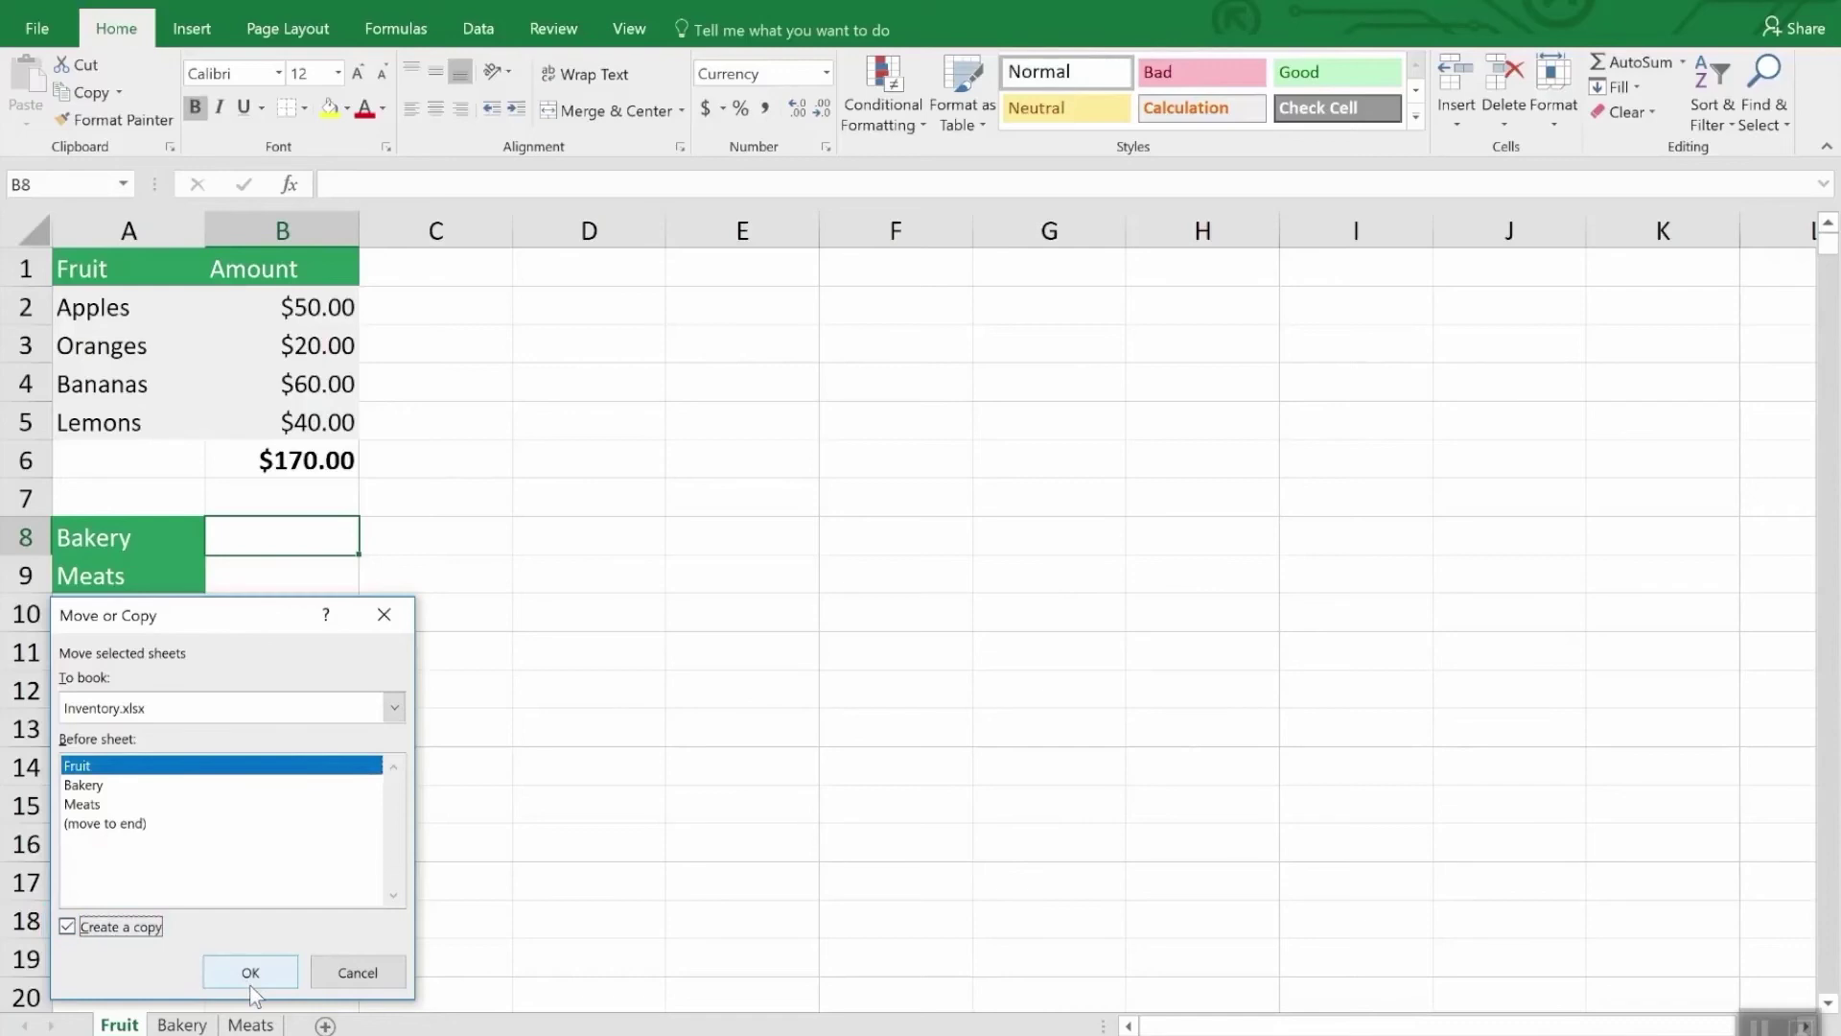
pyautogui.click(230, 968)
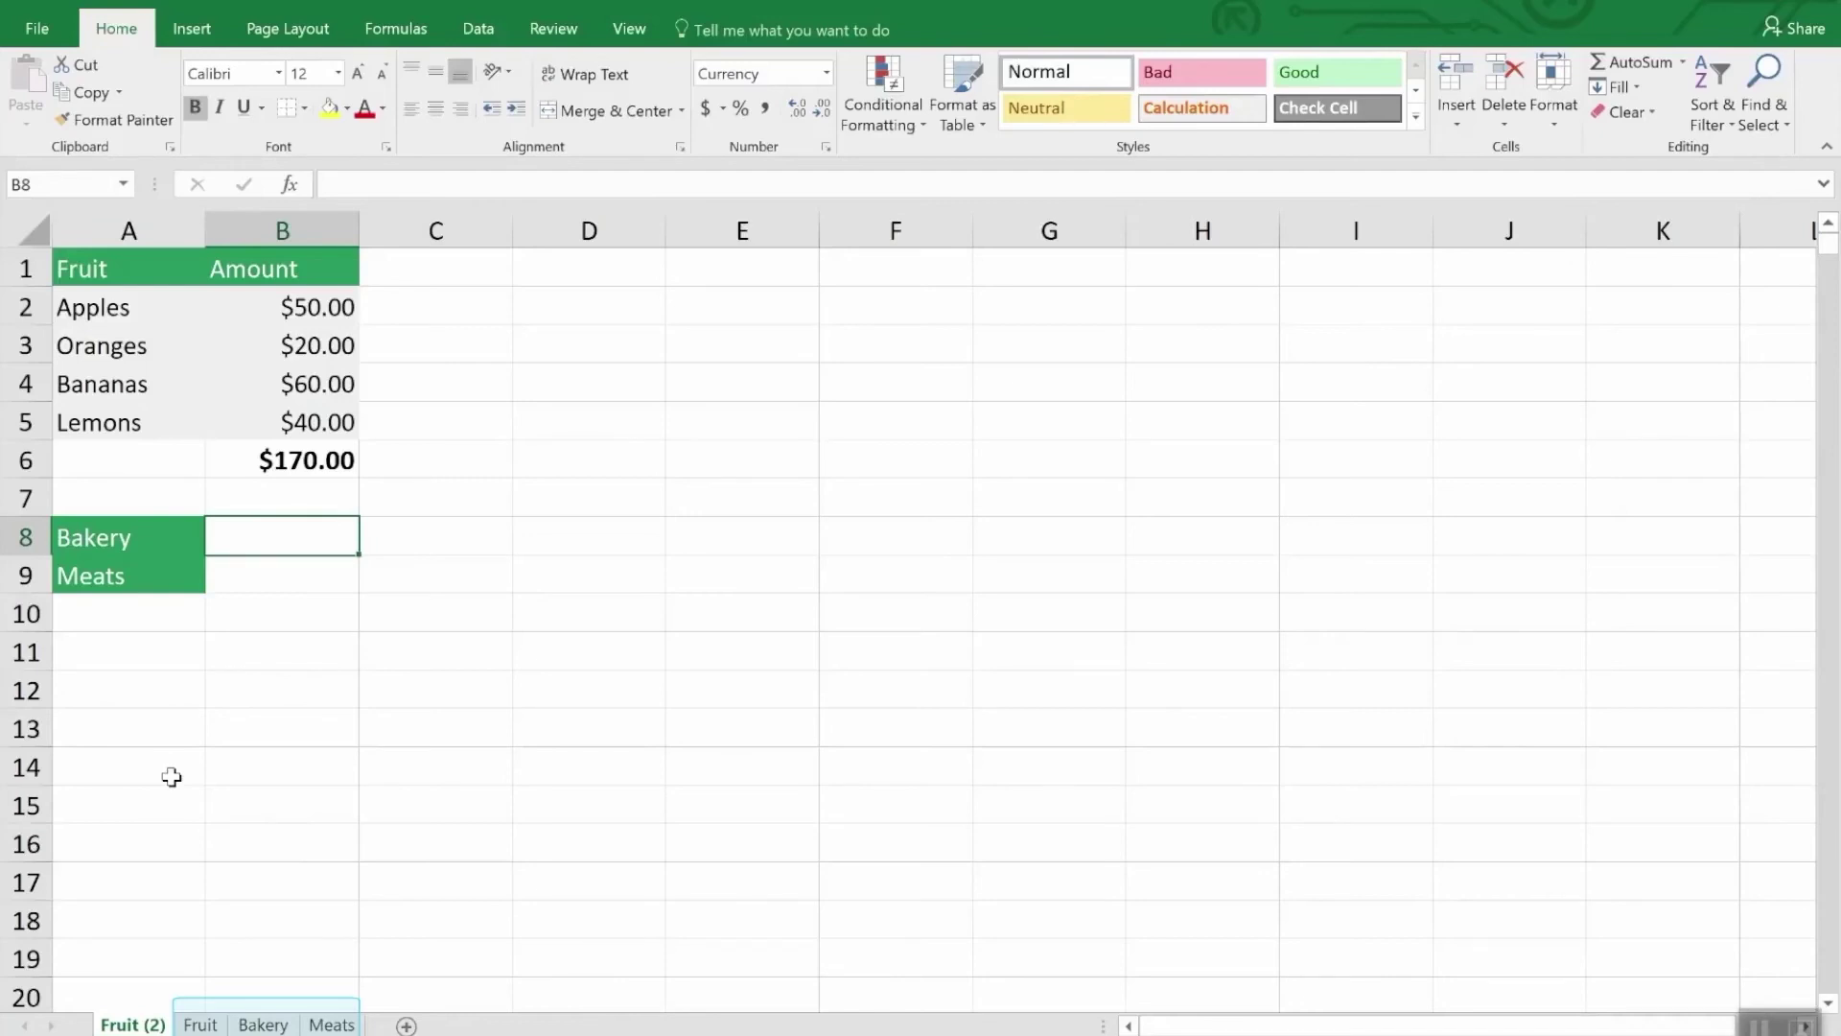
# Delete the duplicated Fruit (2) worksheet permanently from the workbook
pyautogui.rightClick(127, 1018)
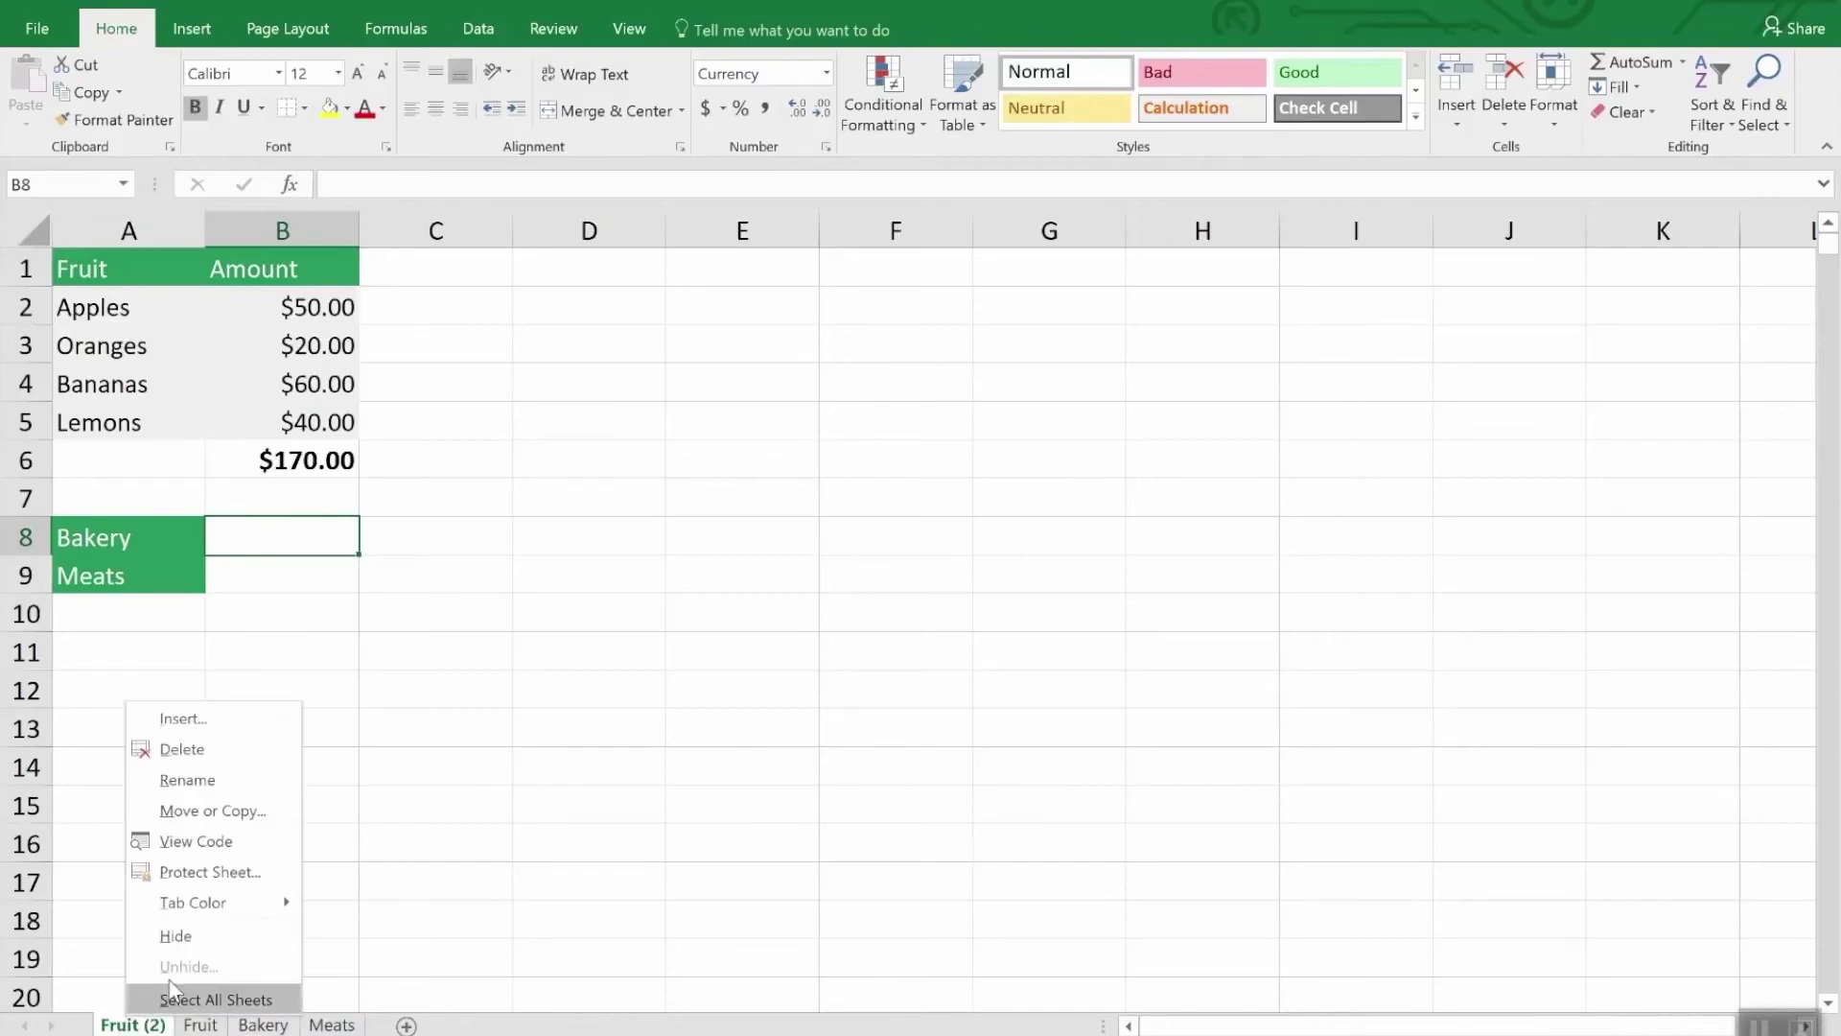
pyautogui.click(197, 739)
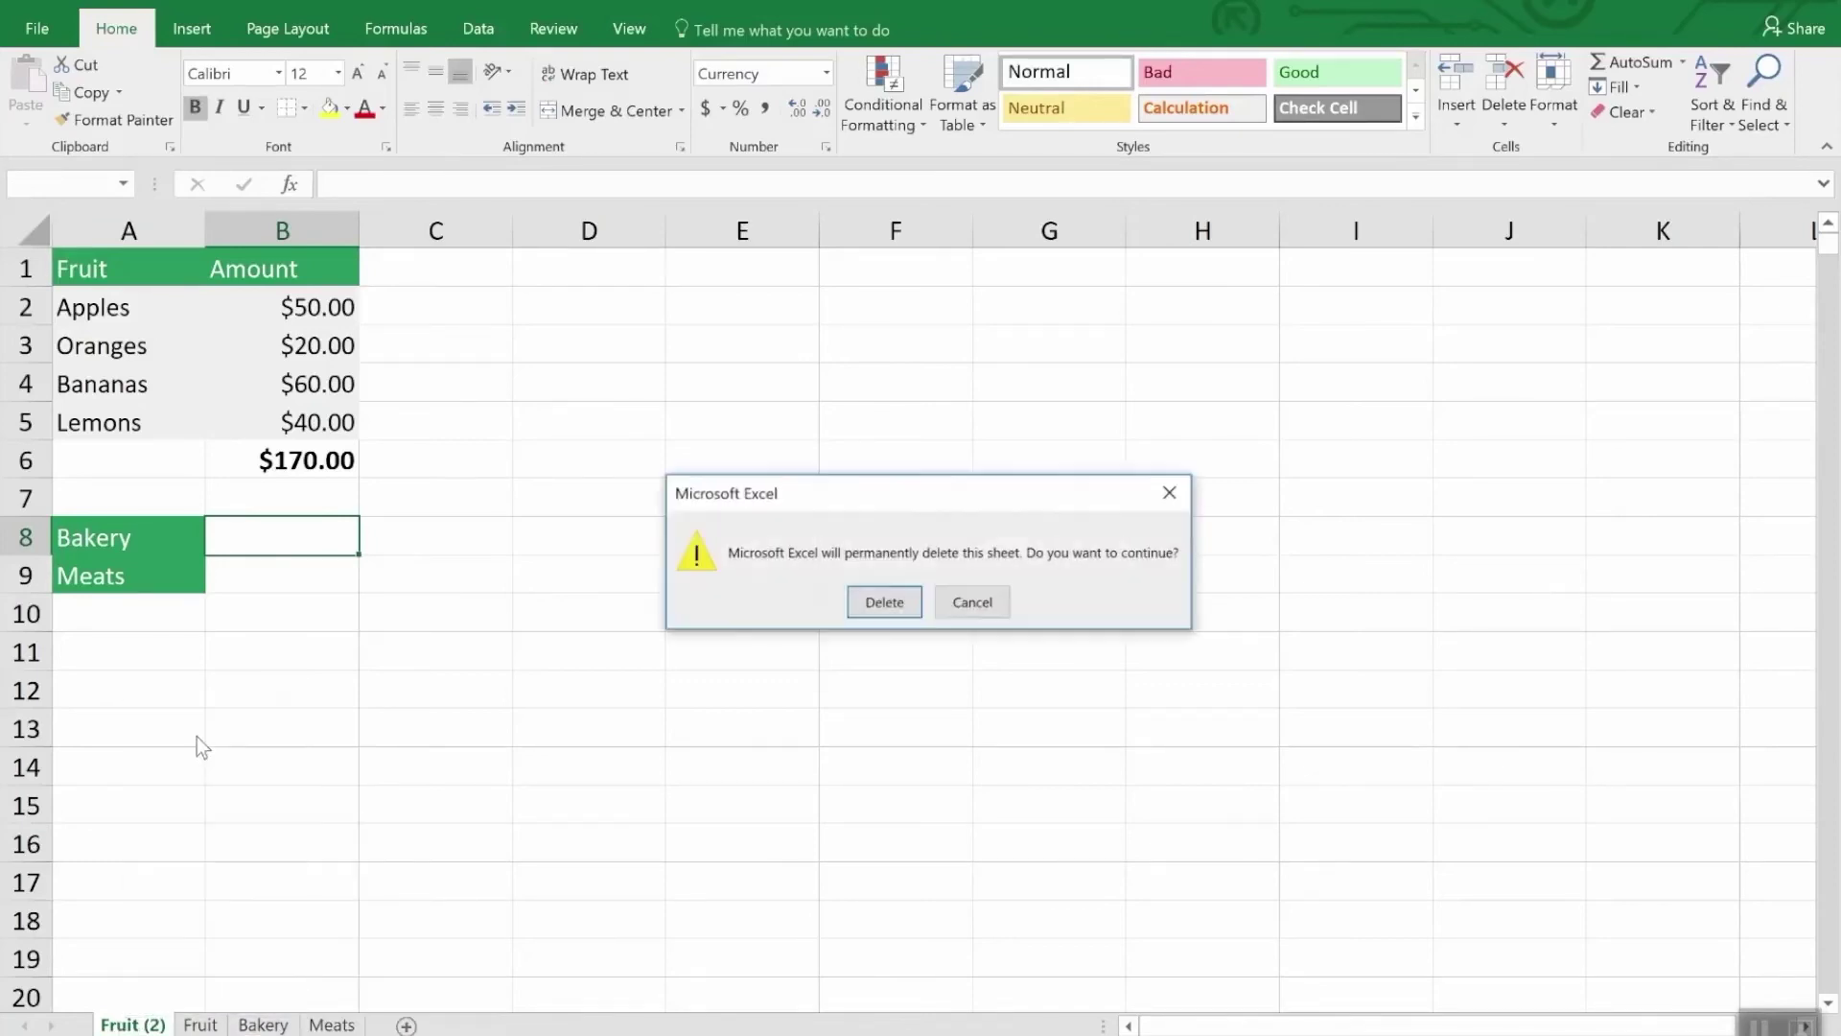
pyautogui.click(868, 602)
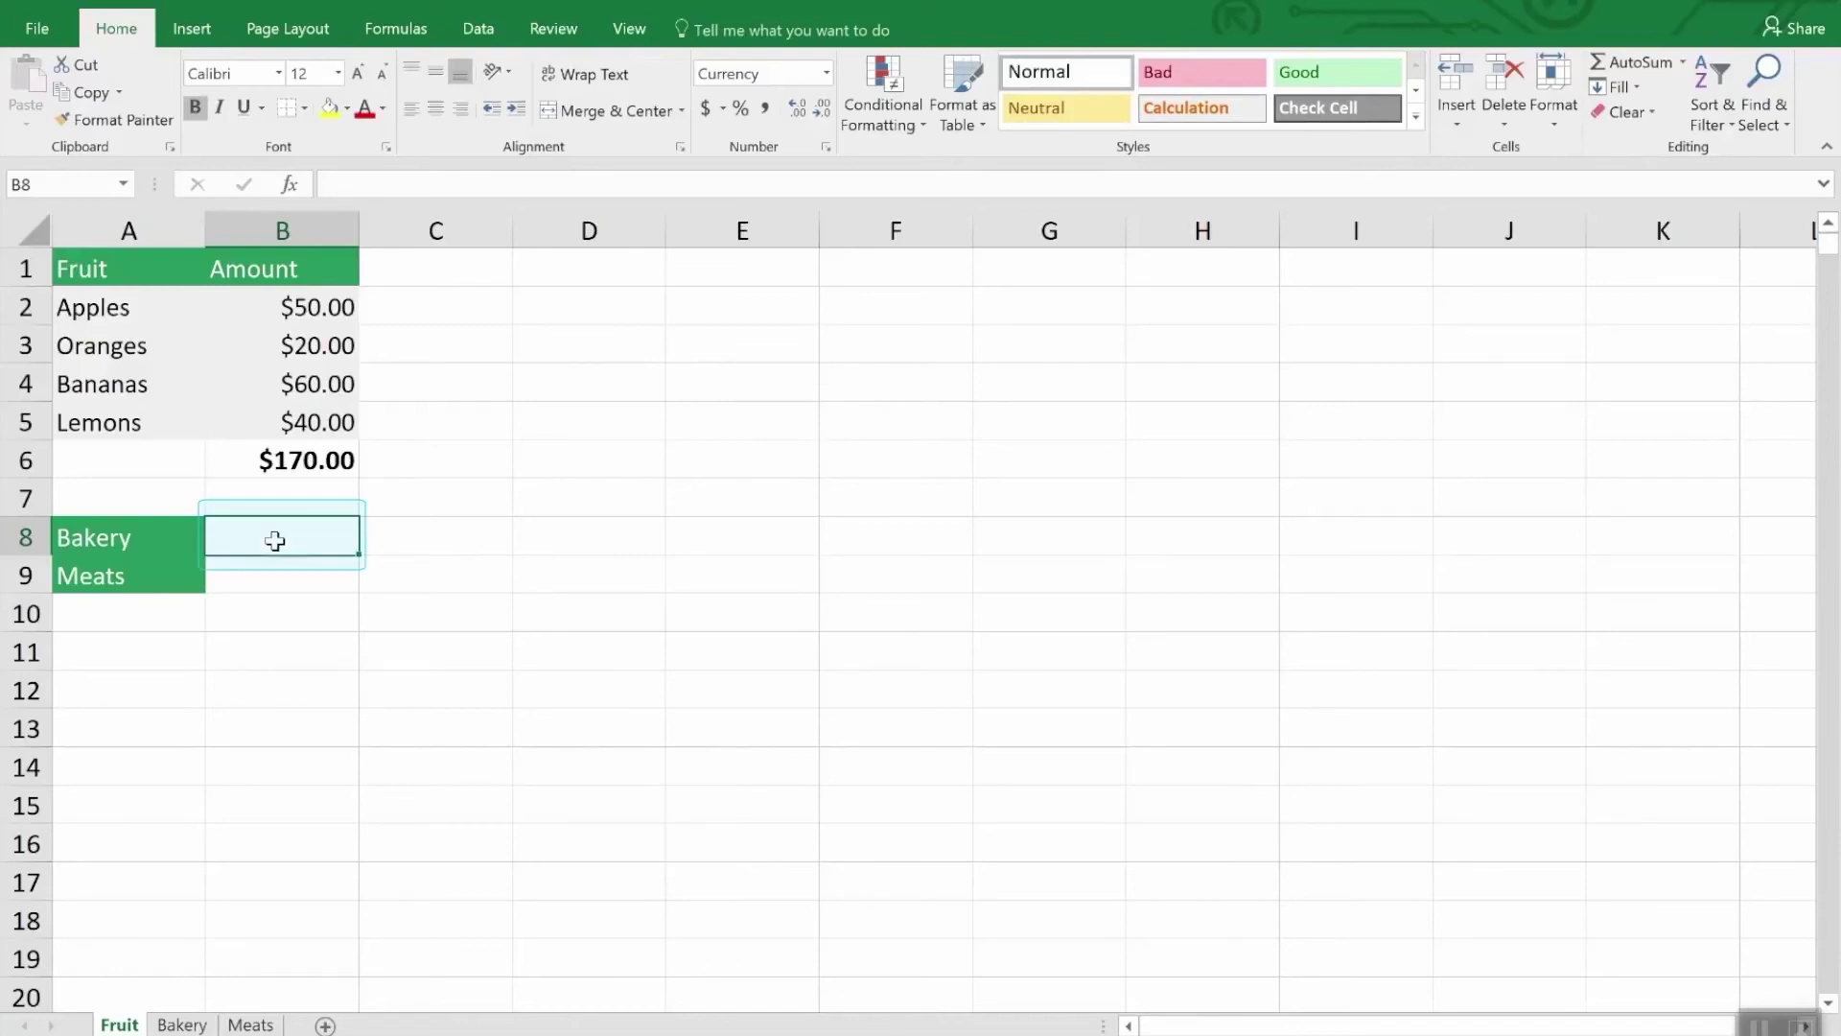
# Enter a SUM formula in cell B8 of the Fruit sheet that references the Bakery sheet's total in B7
pyautogui.write('=')
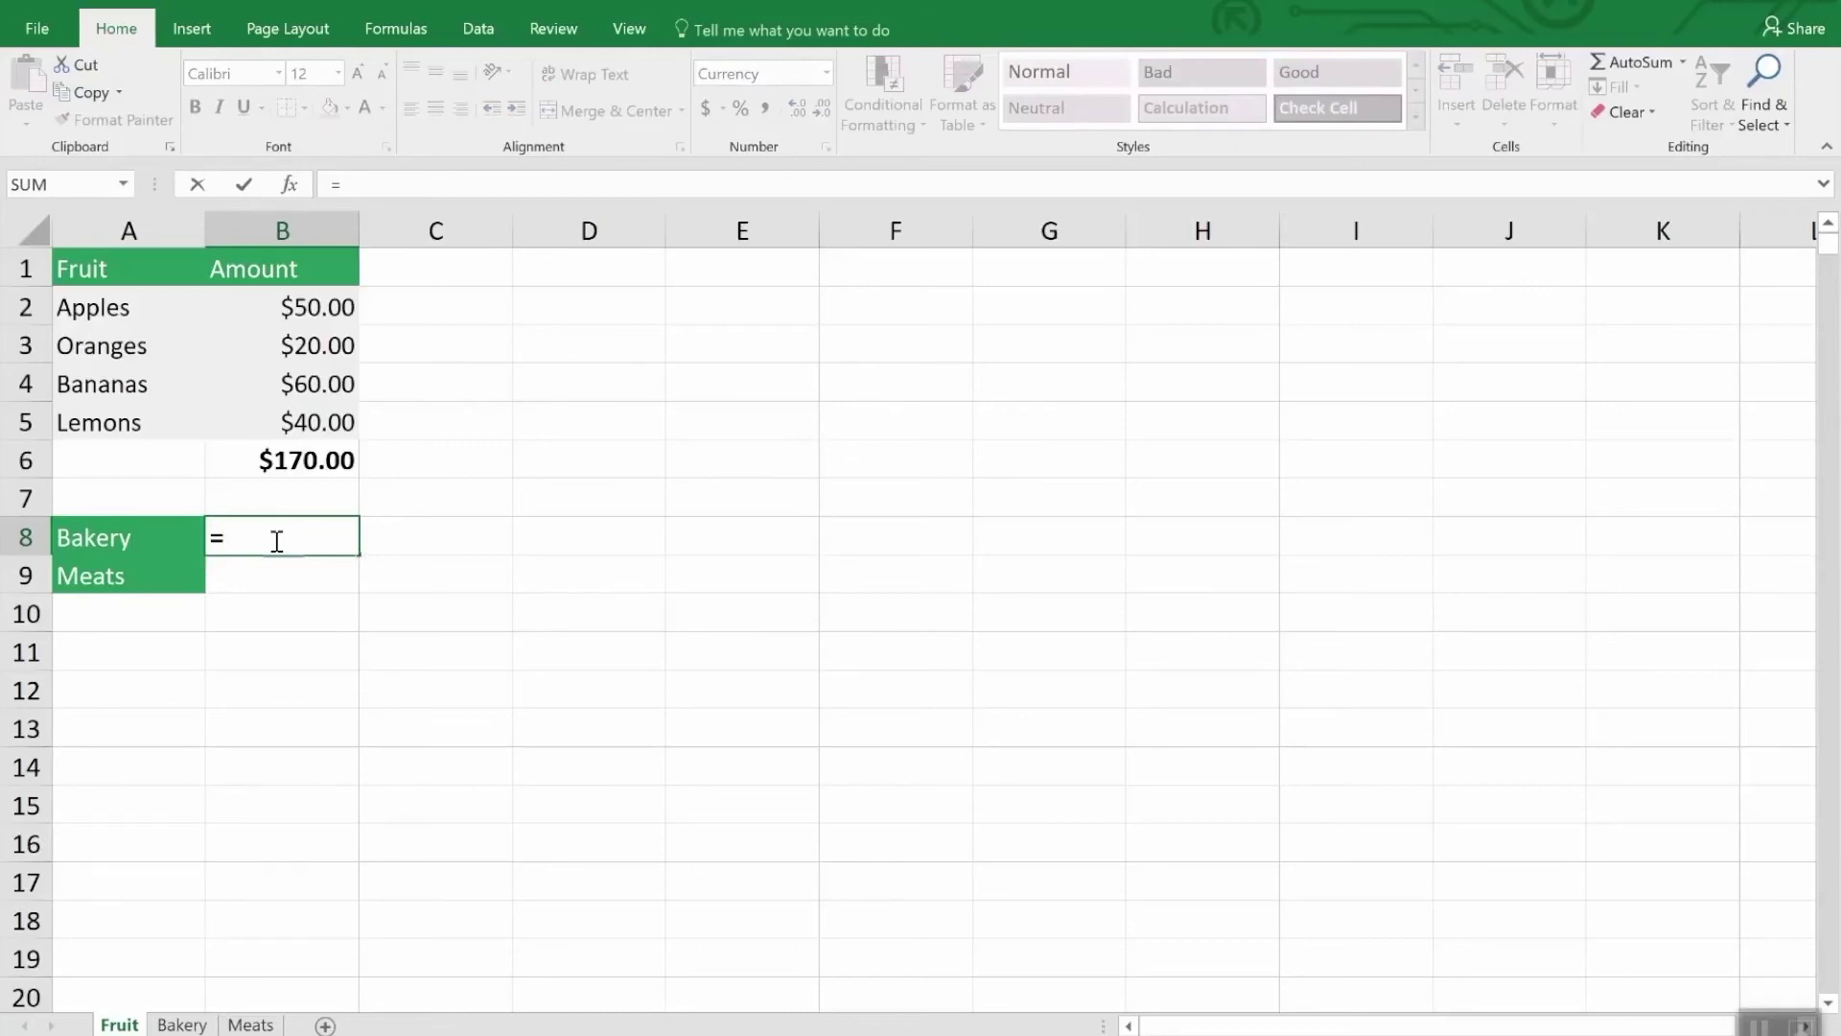
pyautogui.write('su')
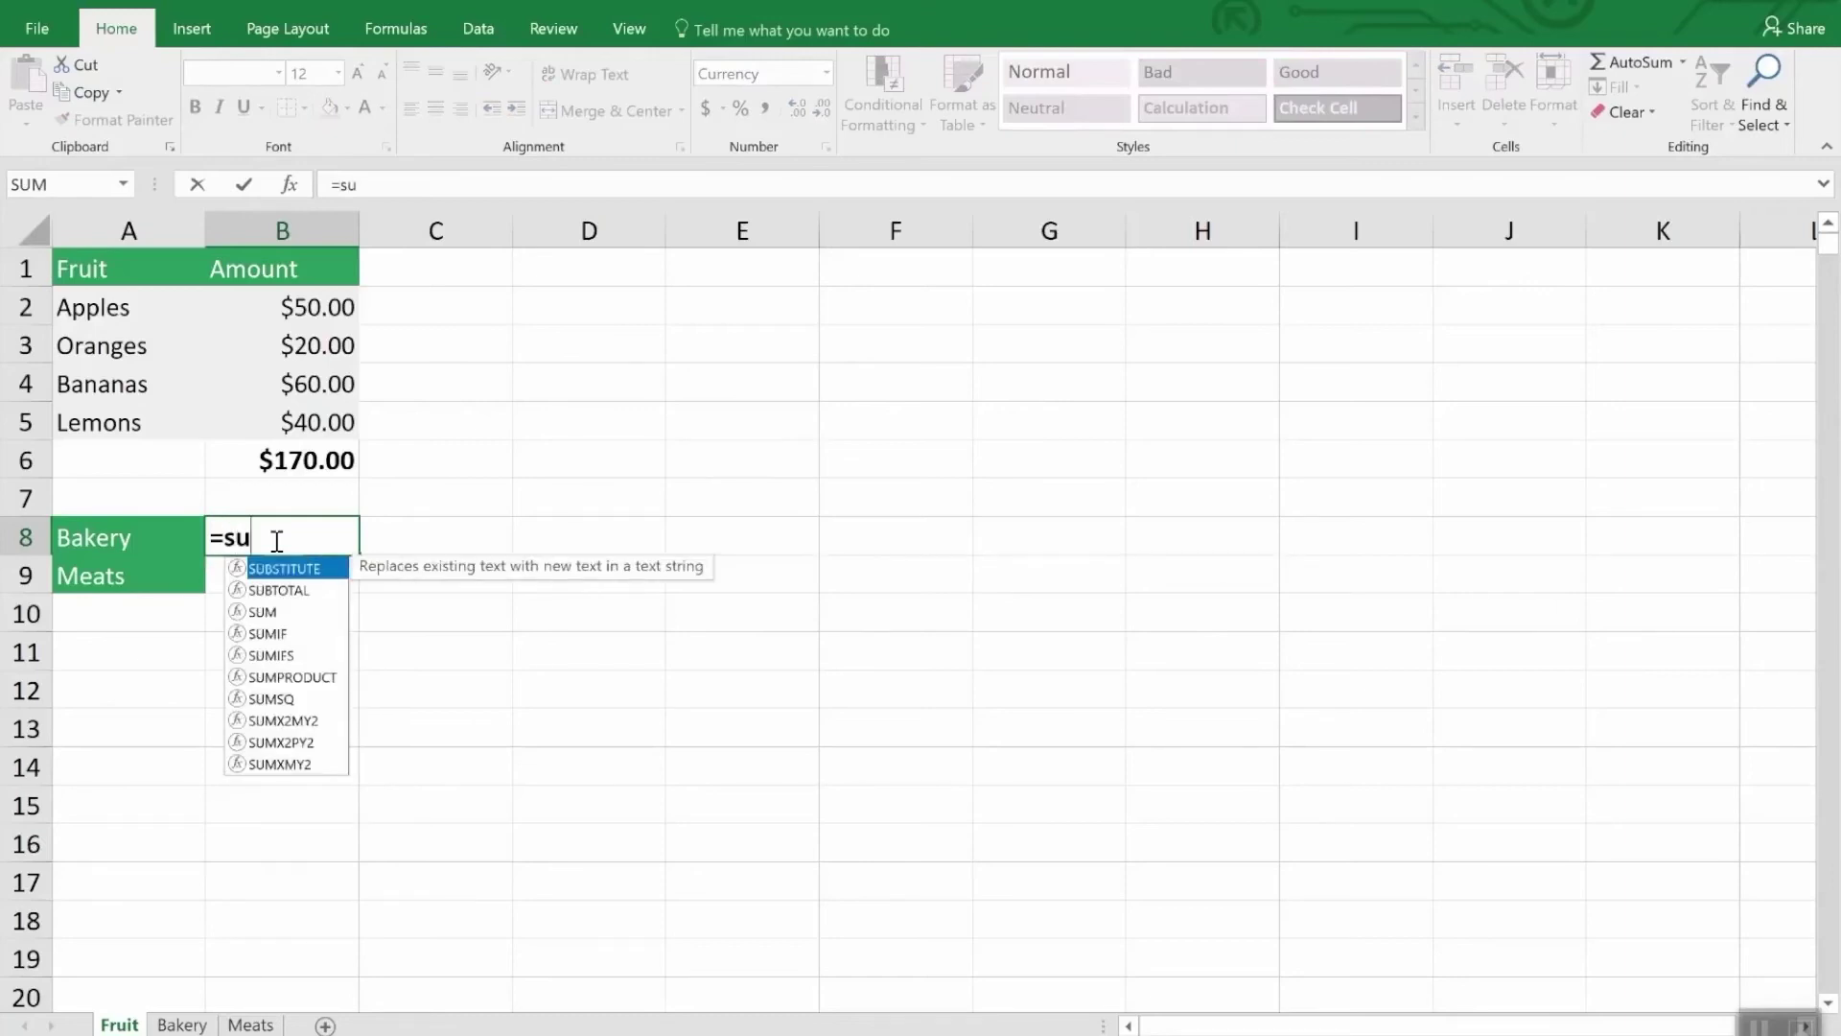
pyautogui.write('m(')
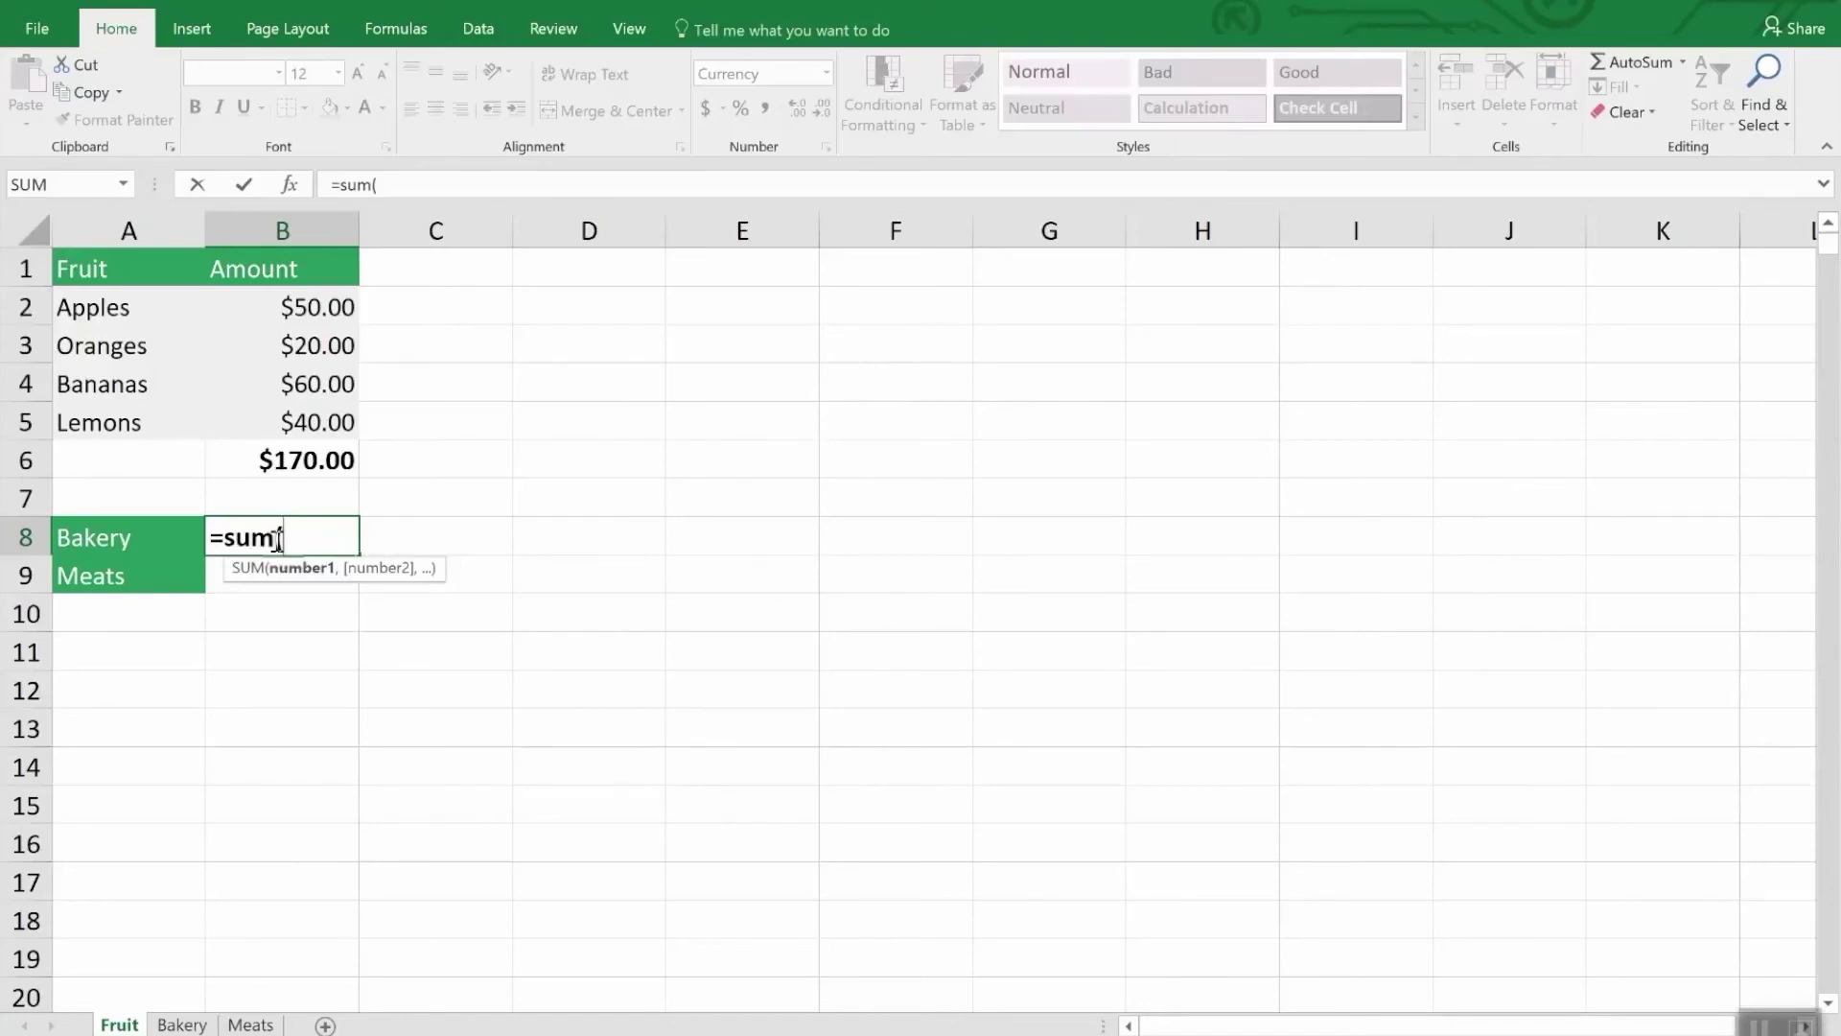
pyautogui.click(192, 1026)
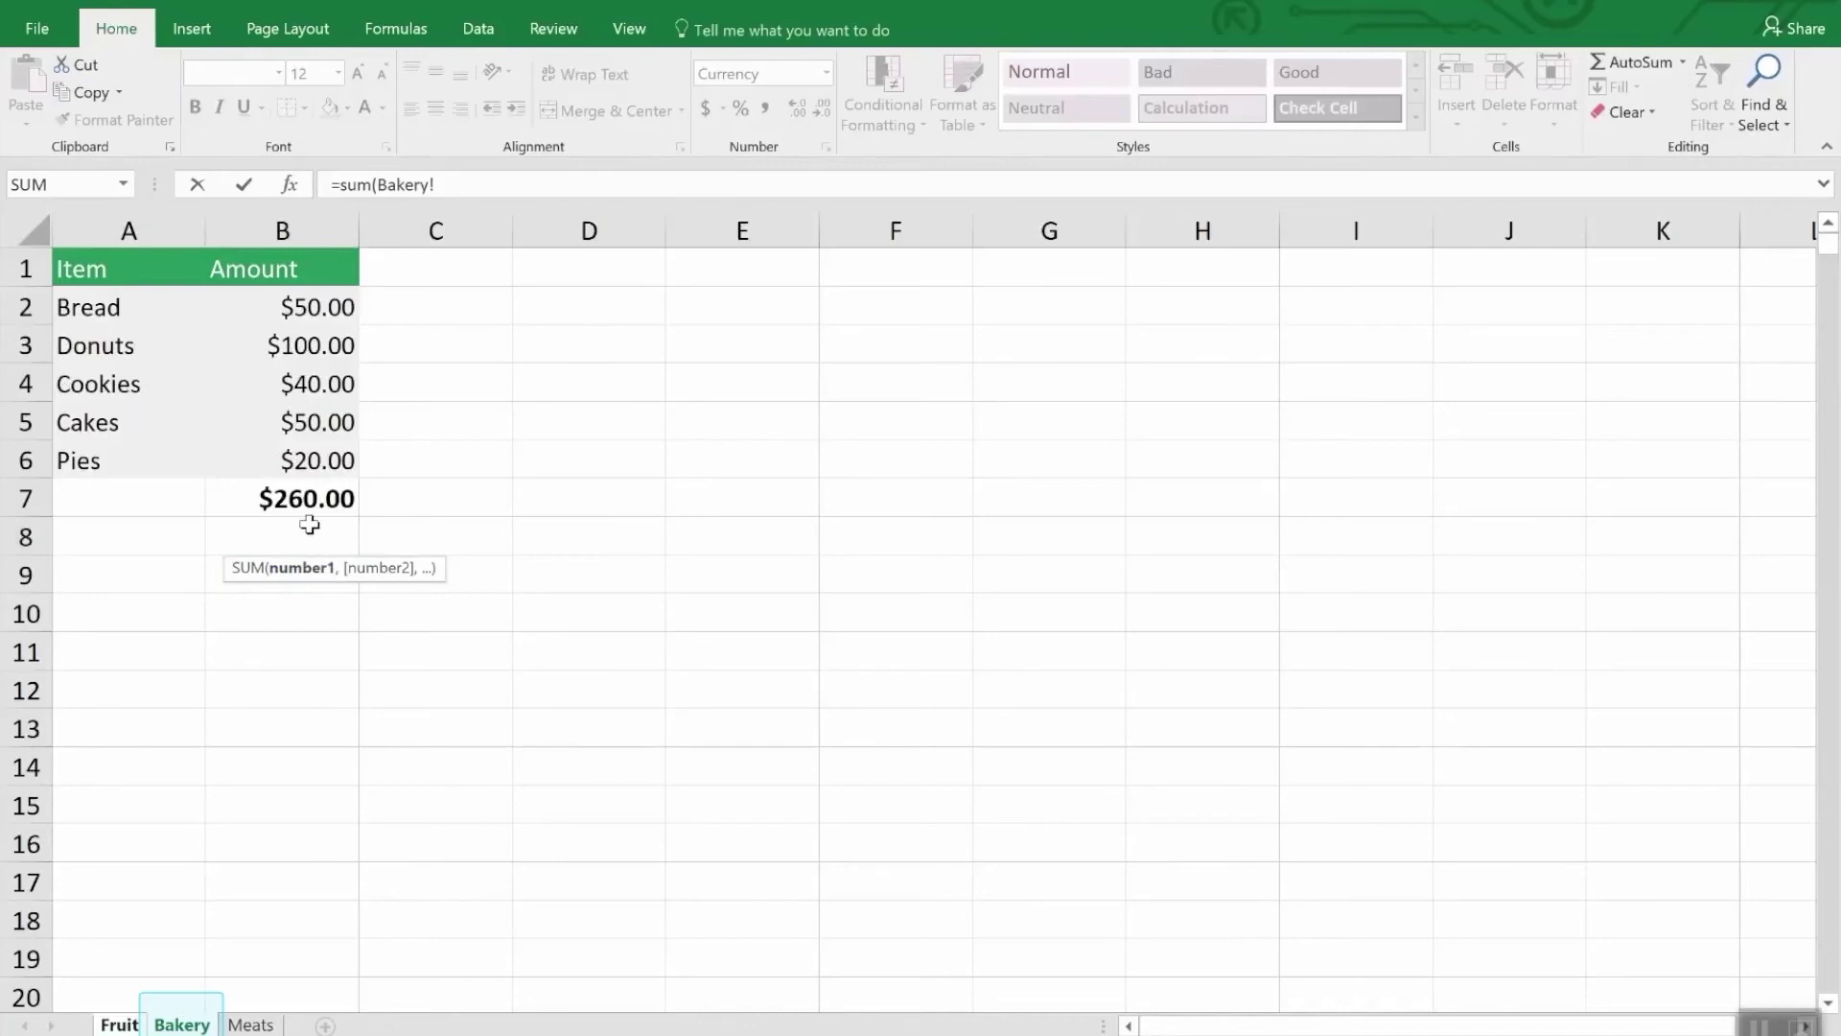
pyautogui.click(322, 495)
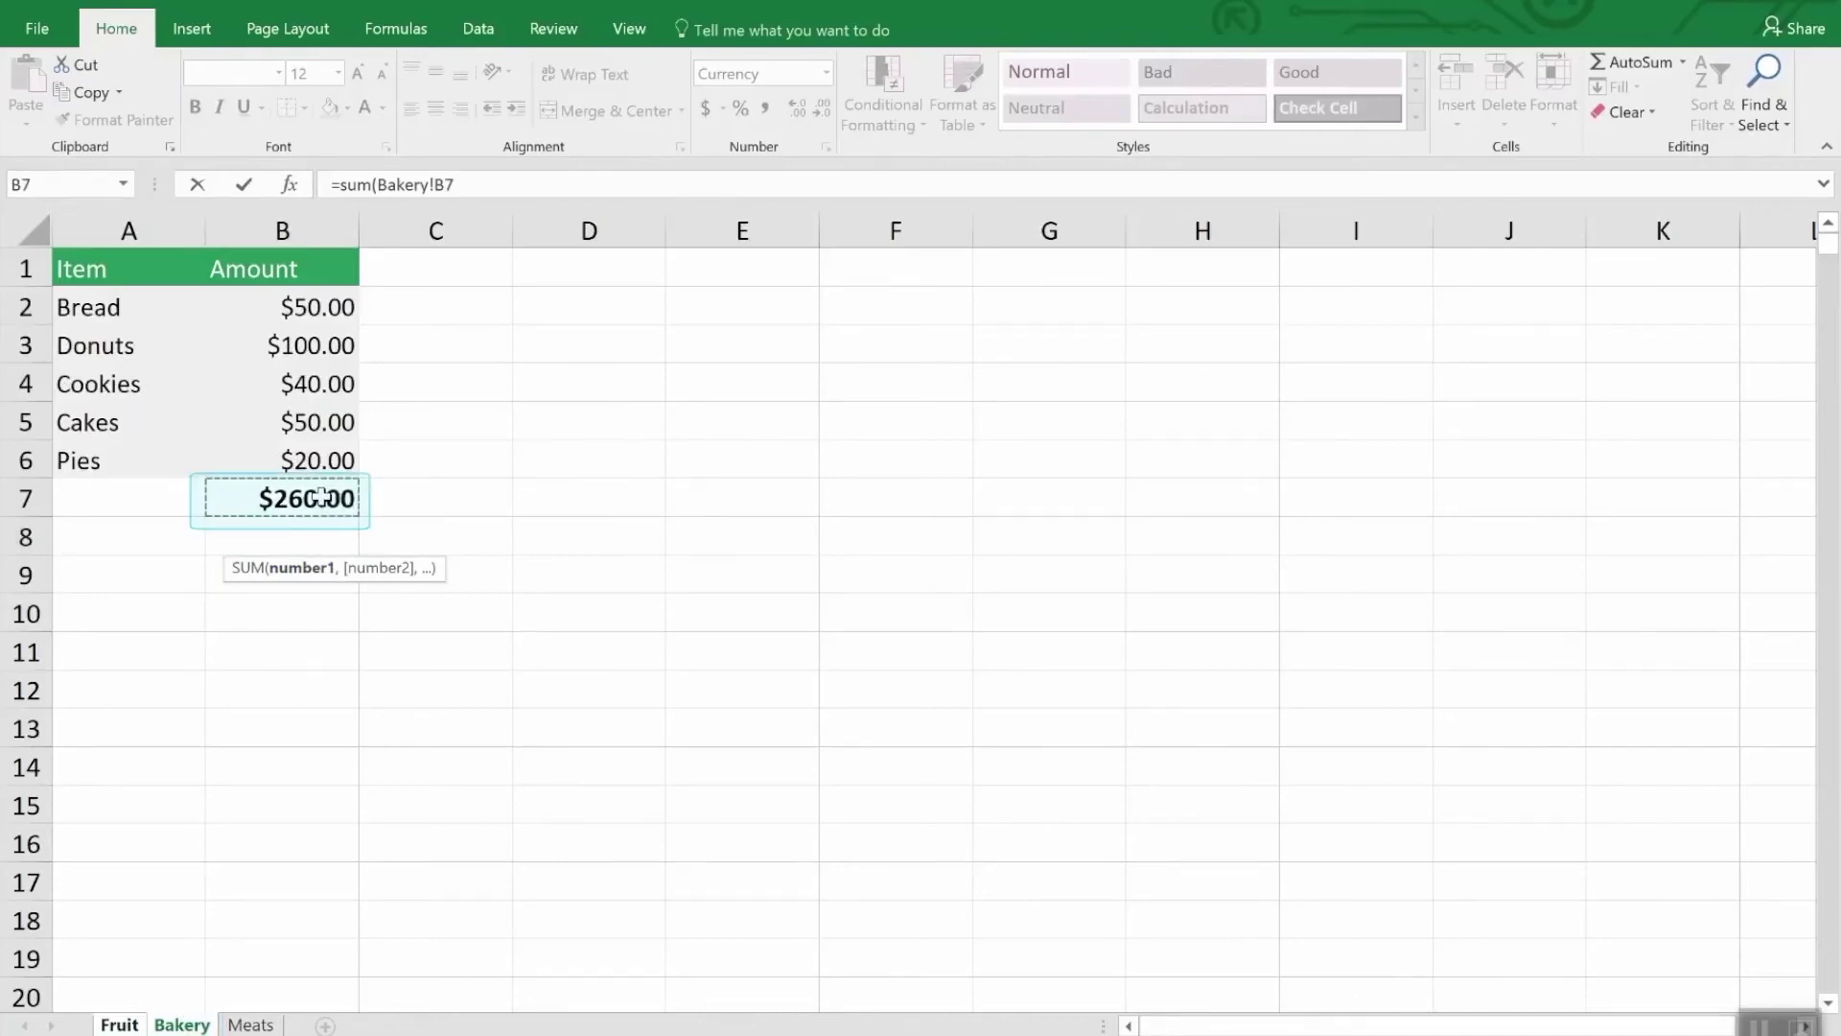
pyautogui.press('Return')
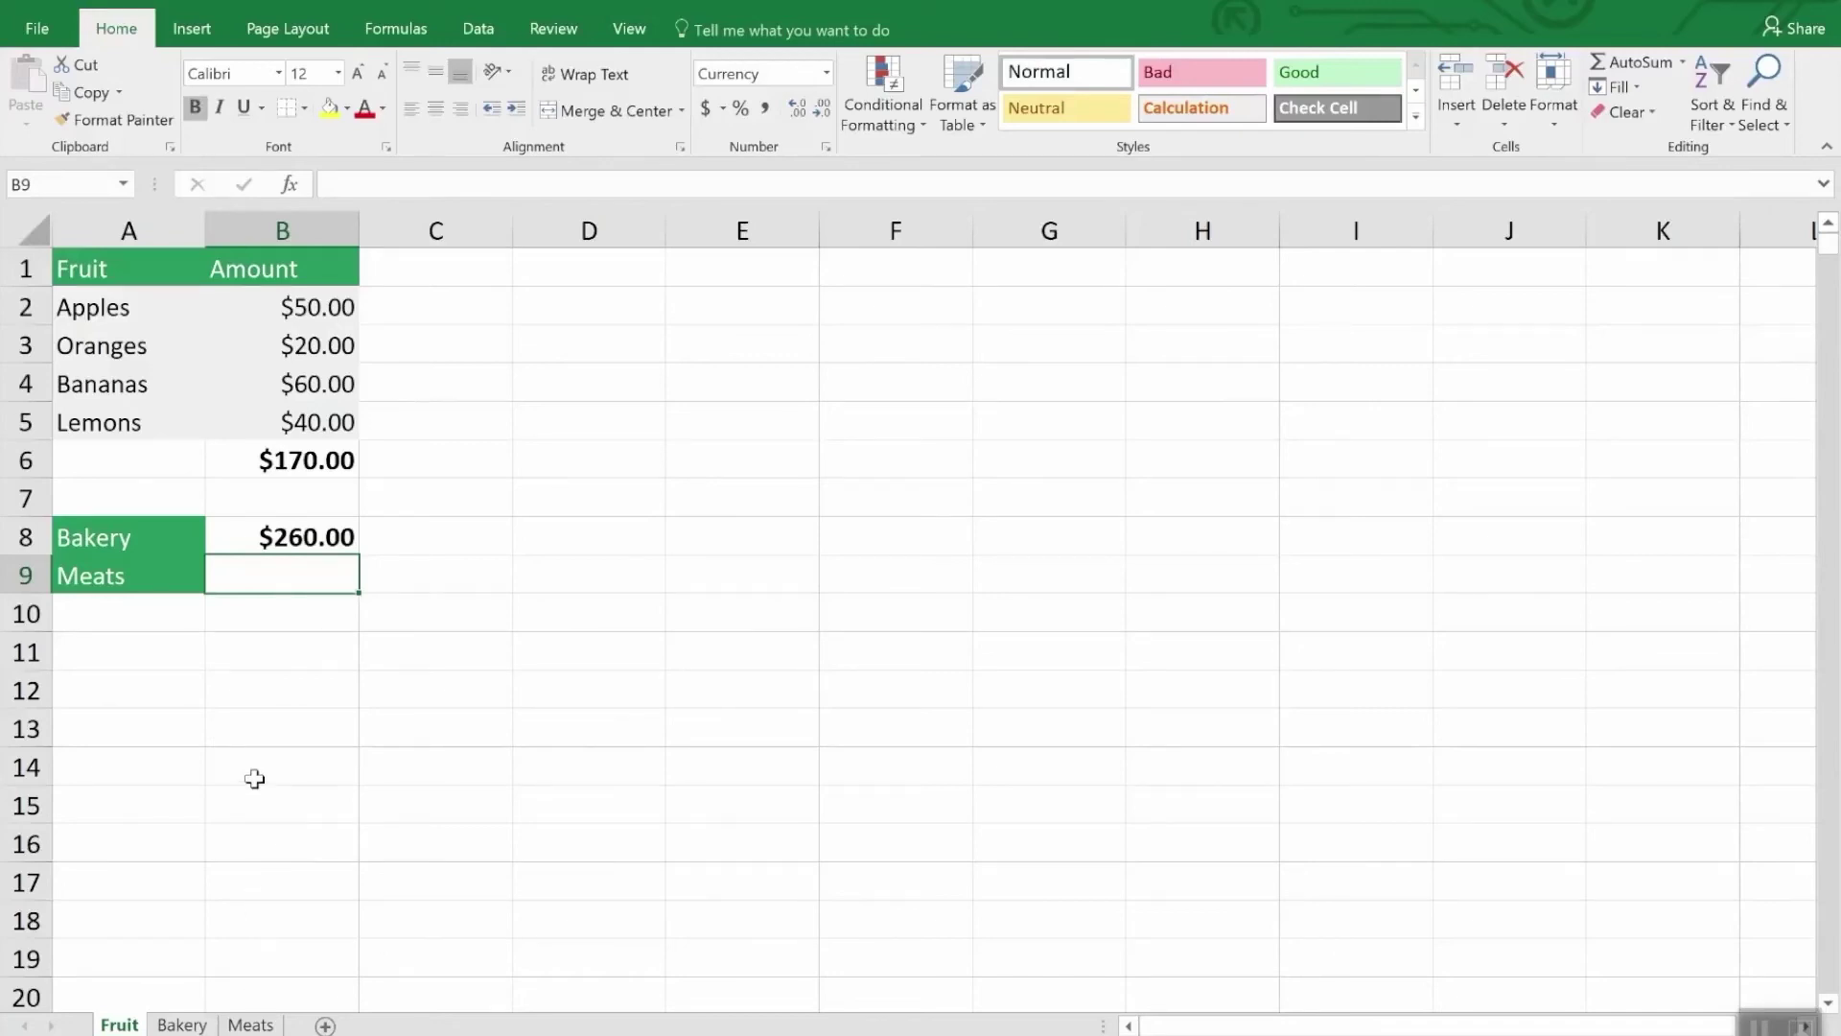
# Enter a SUM formula in cell B9 of the Fruit sheet that adds the Chicken and Fish amounts, Meats!B3 and Meats!B5
pyautogui.write('=sum(')
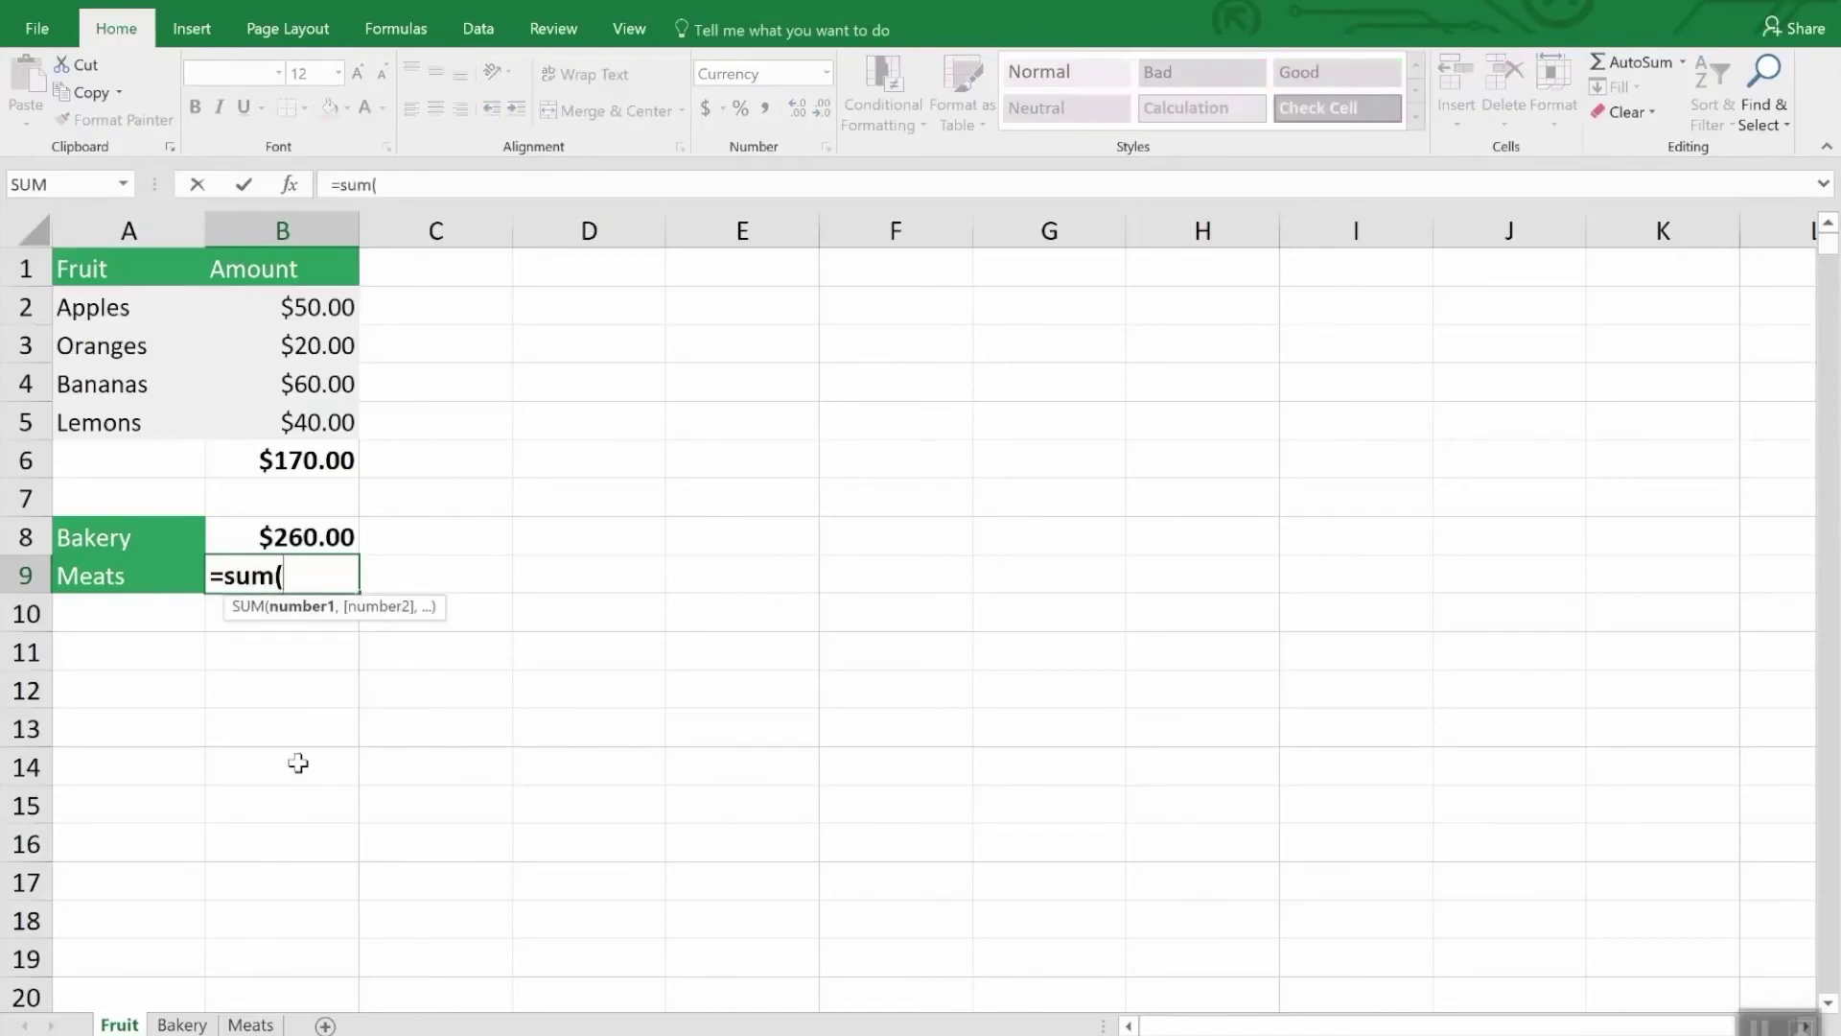
pyautogui.click(263, 1024)
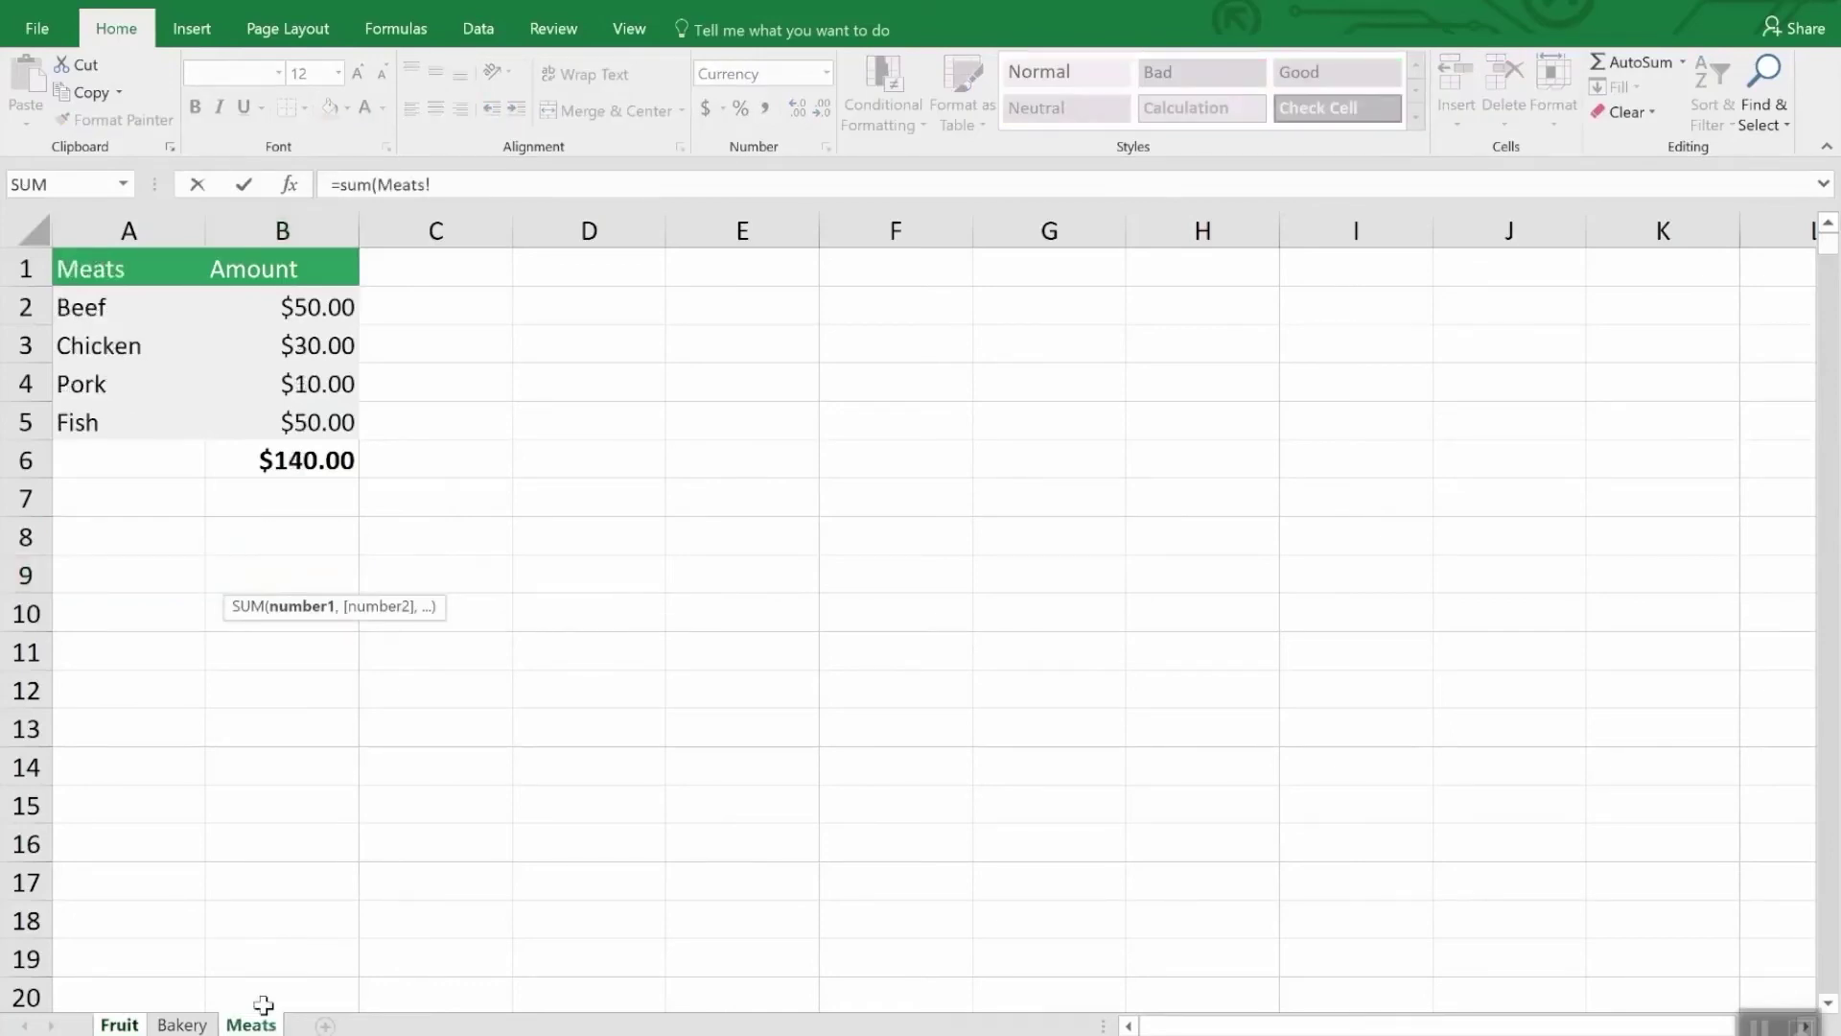
pyautogui.click(328, 345)
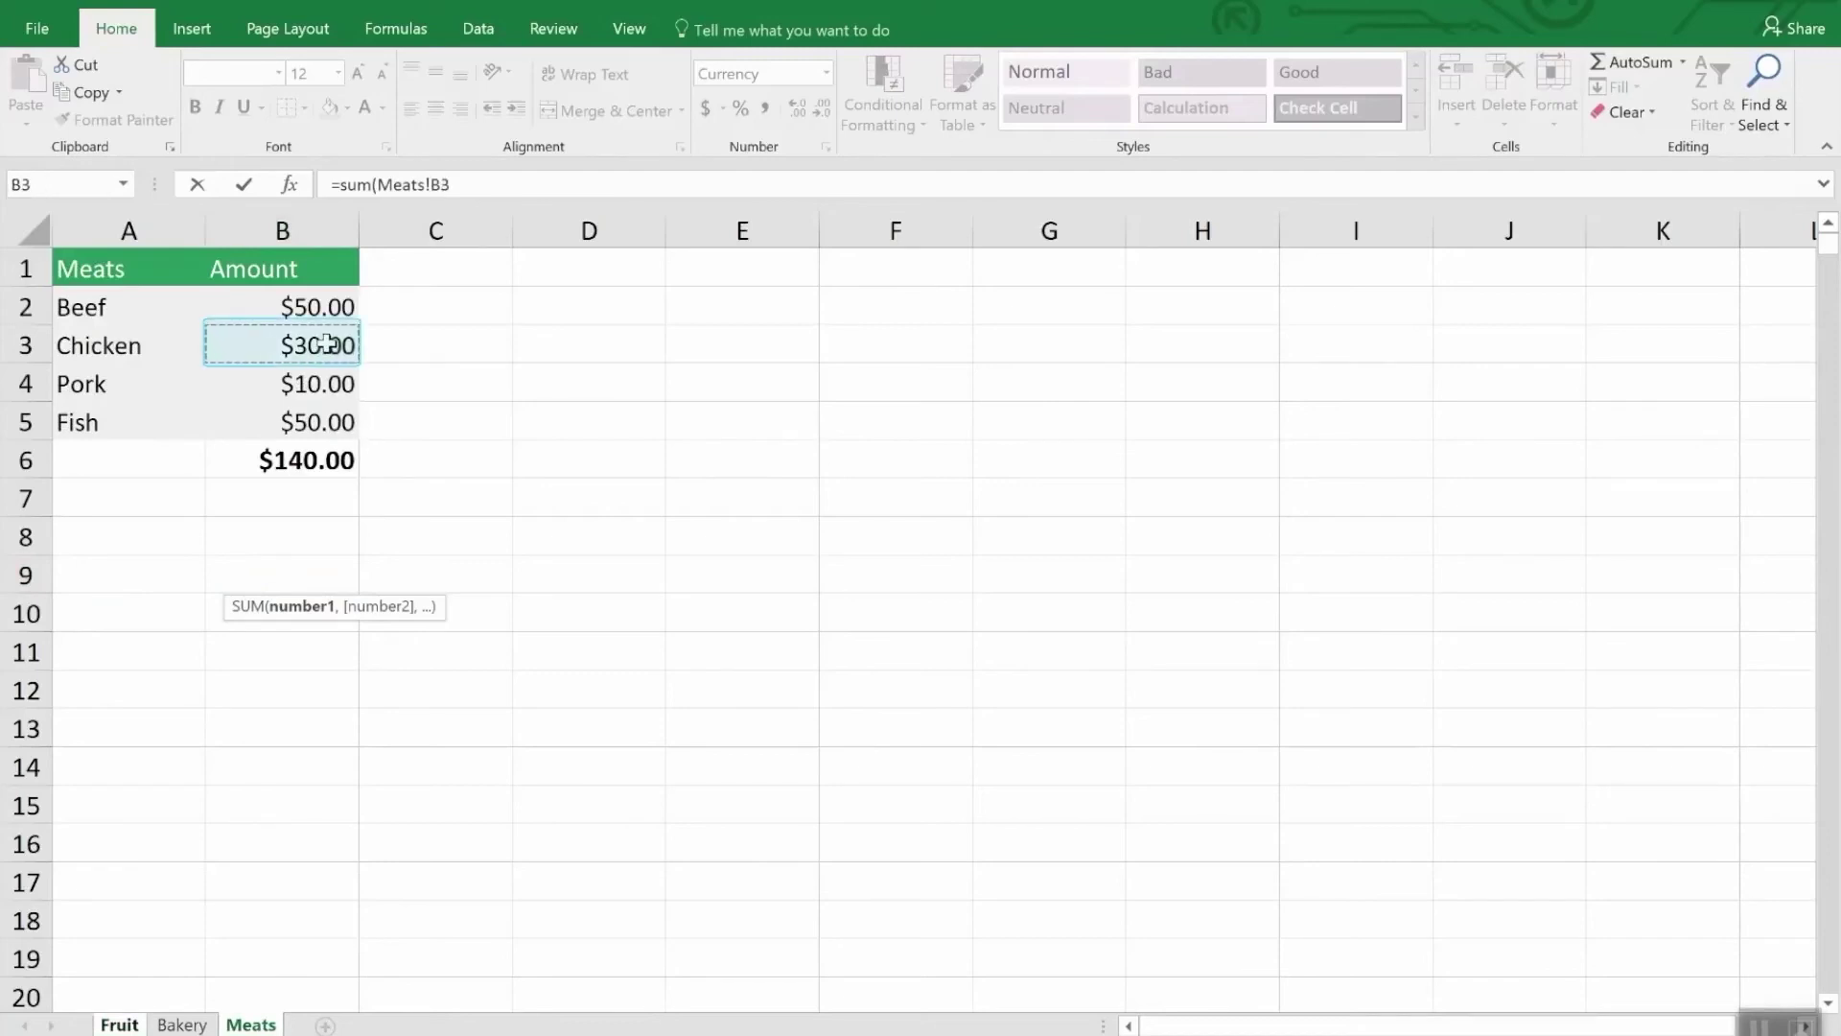
pyautogui.write(',')
pyautogui.click(330, 422)
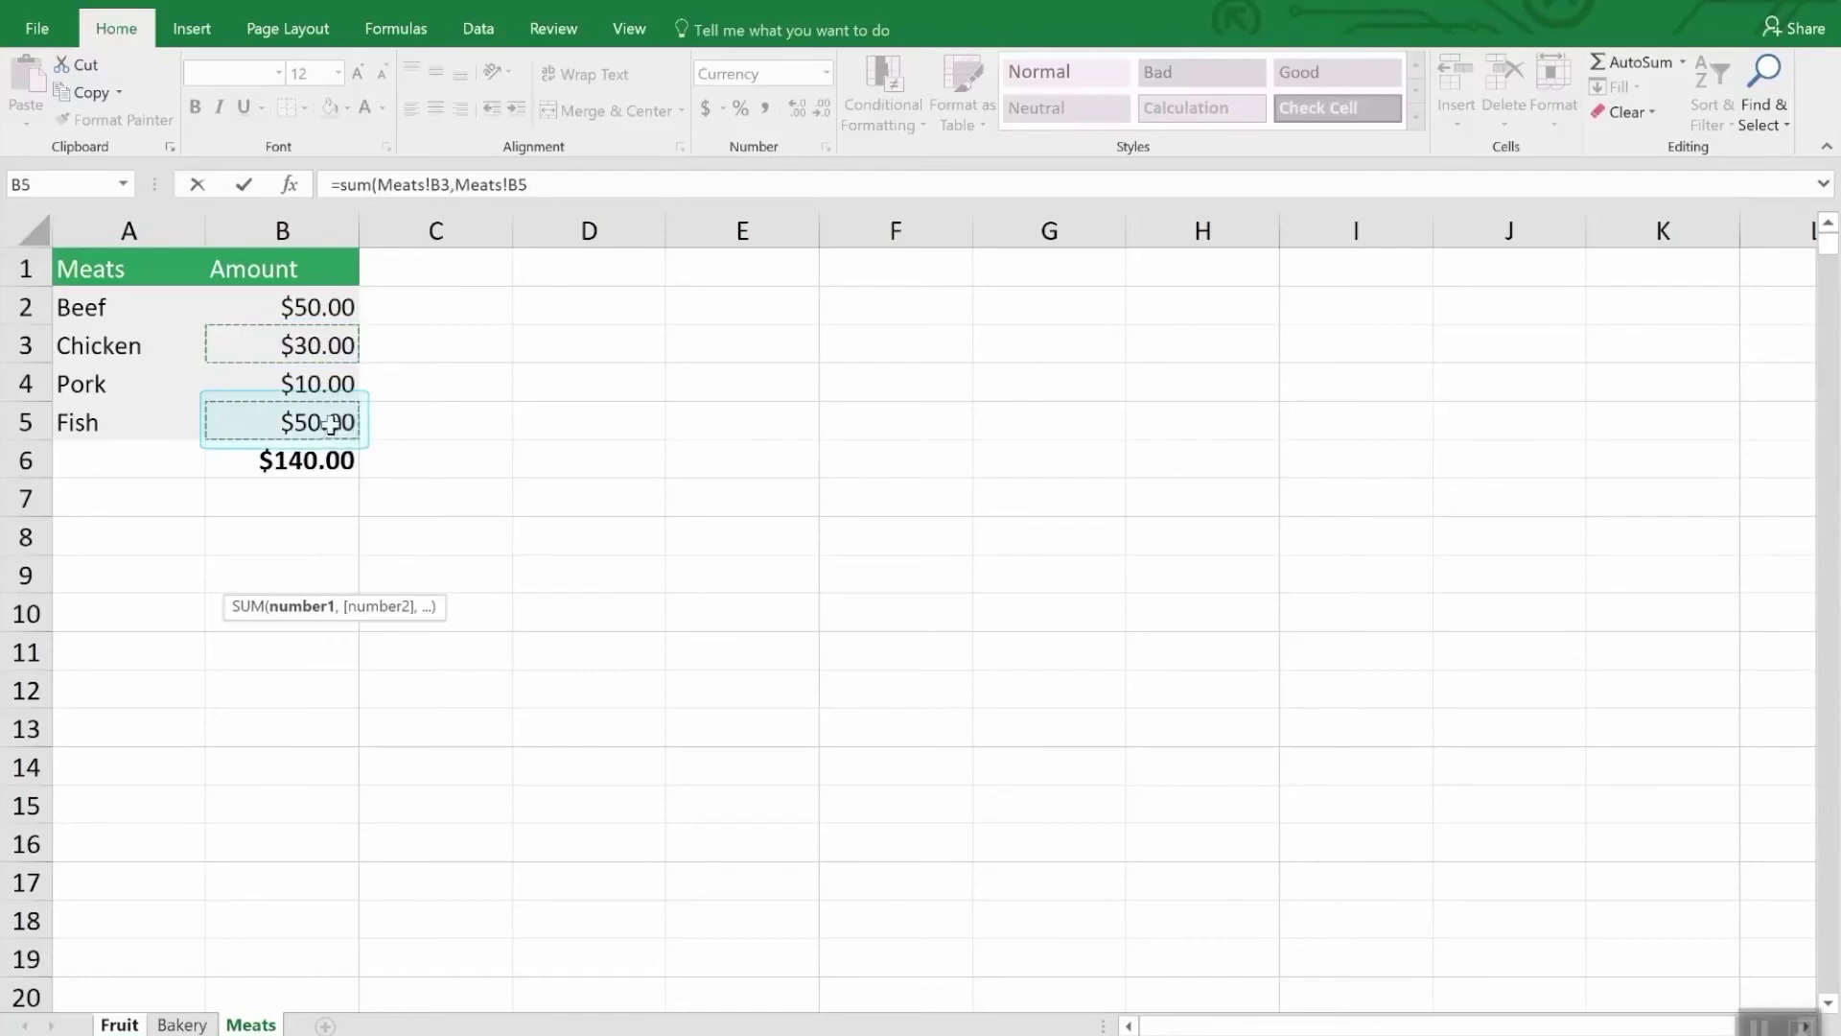
pyautogui.press('Return')
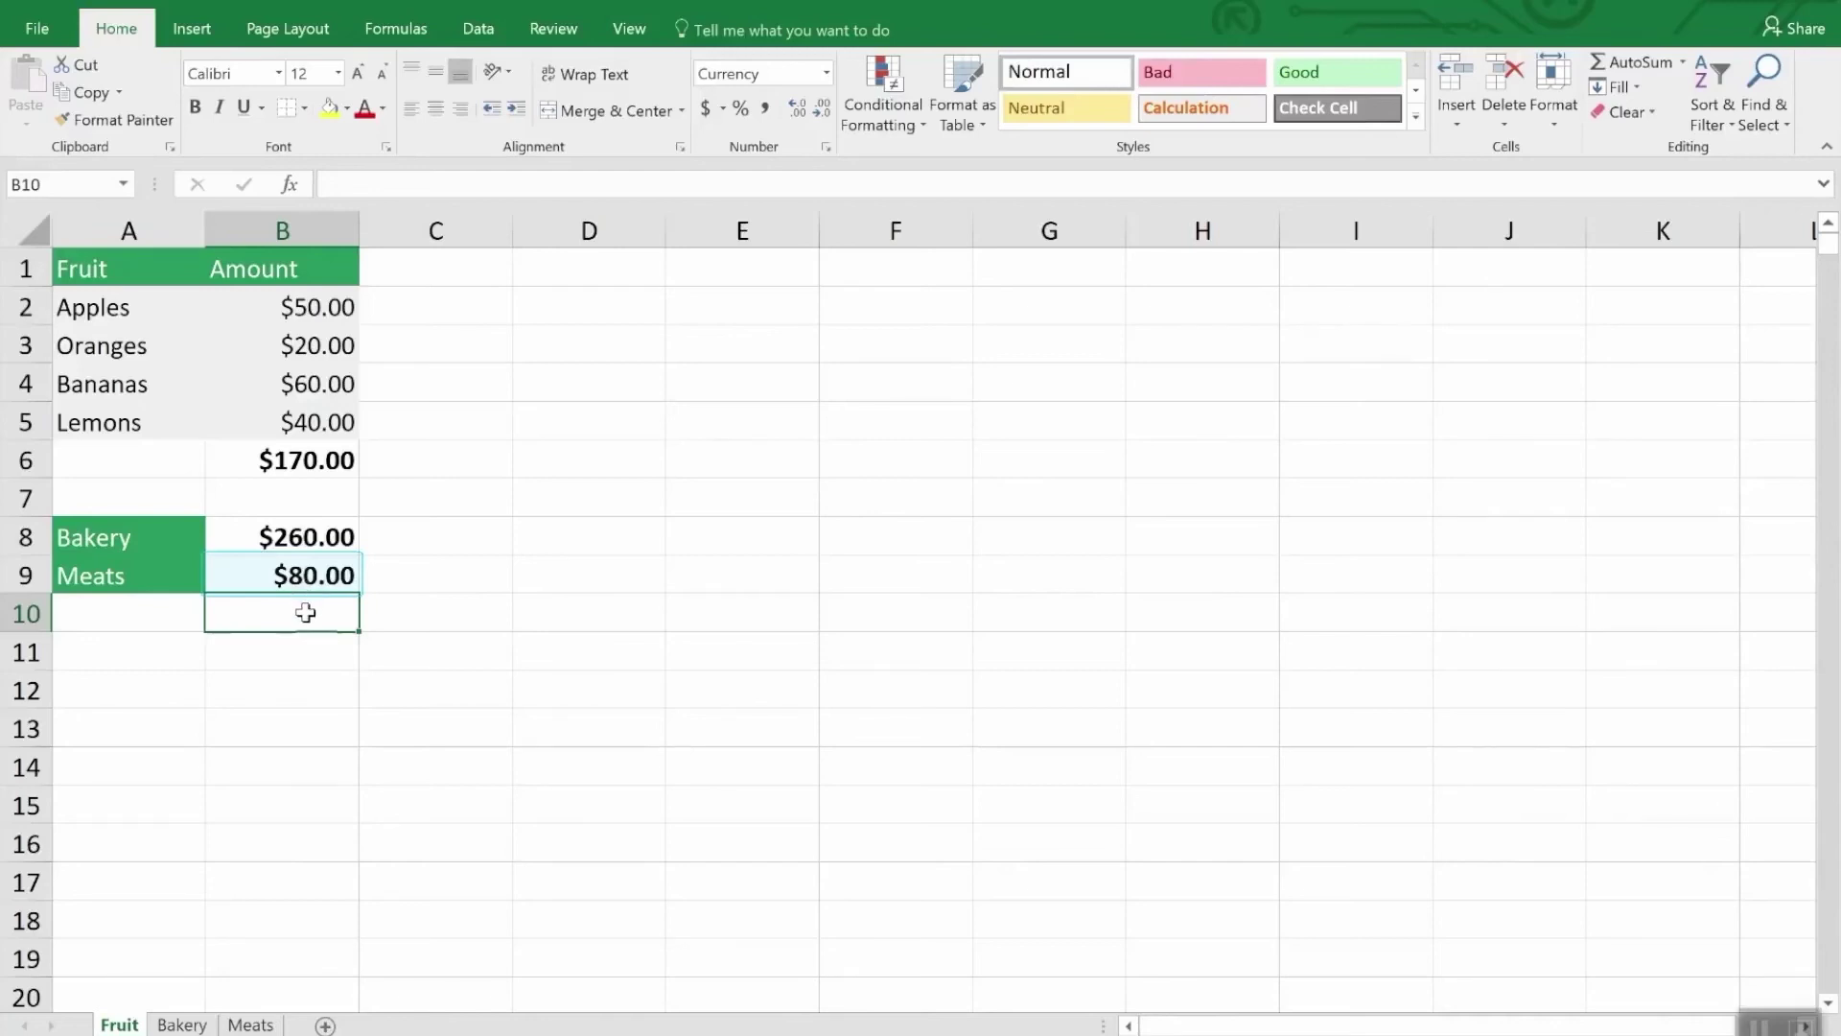
# Examine the sheet reference inside the Bakery formula in cell B8 and look at the Bakery and Meats sheets it can point to
pyautogui.click(309, 537)
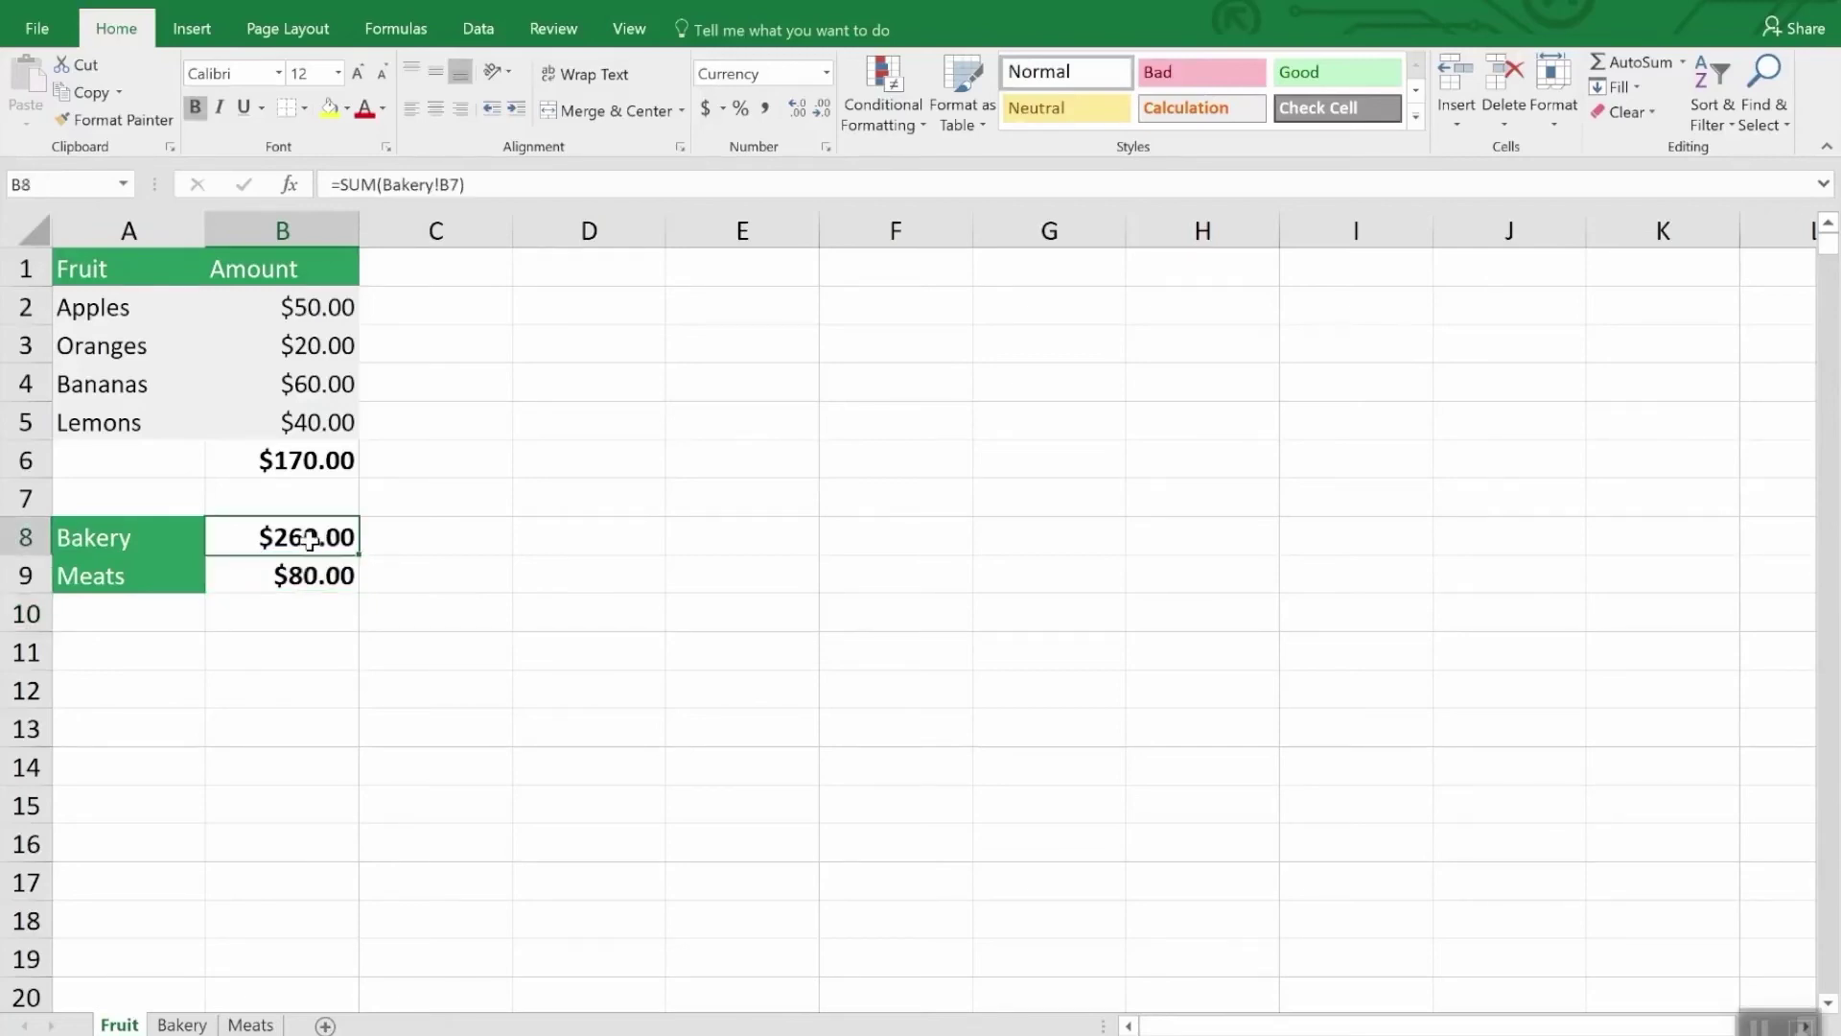
pyautogui.click(506, 186)
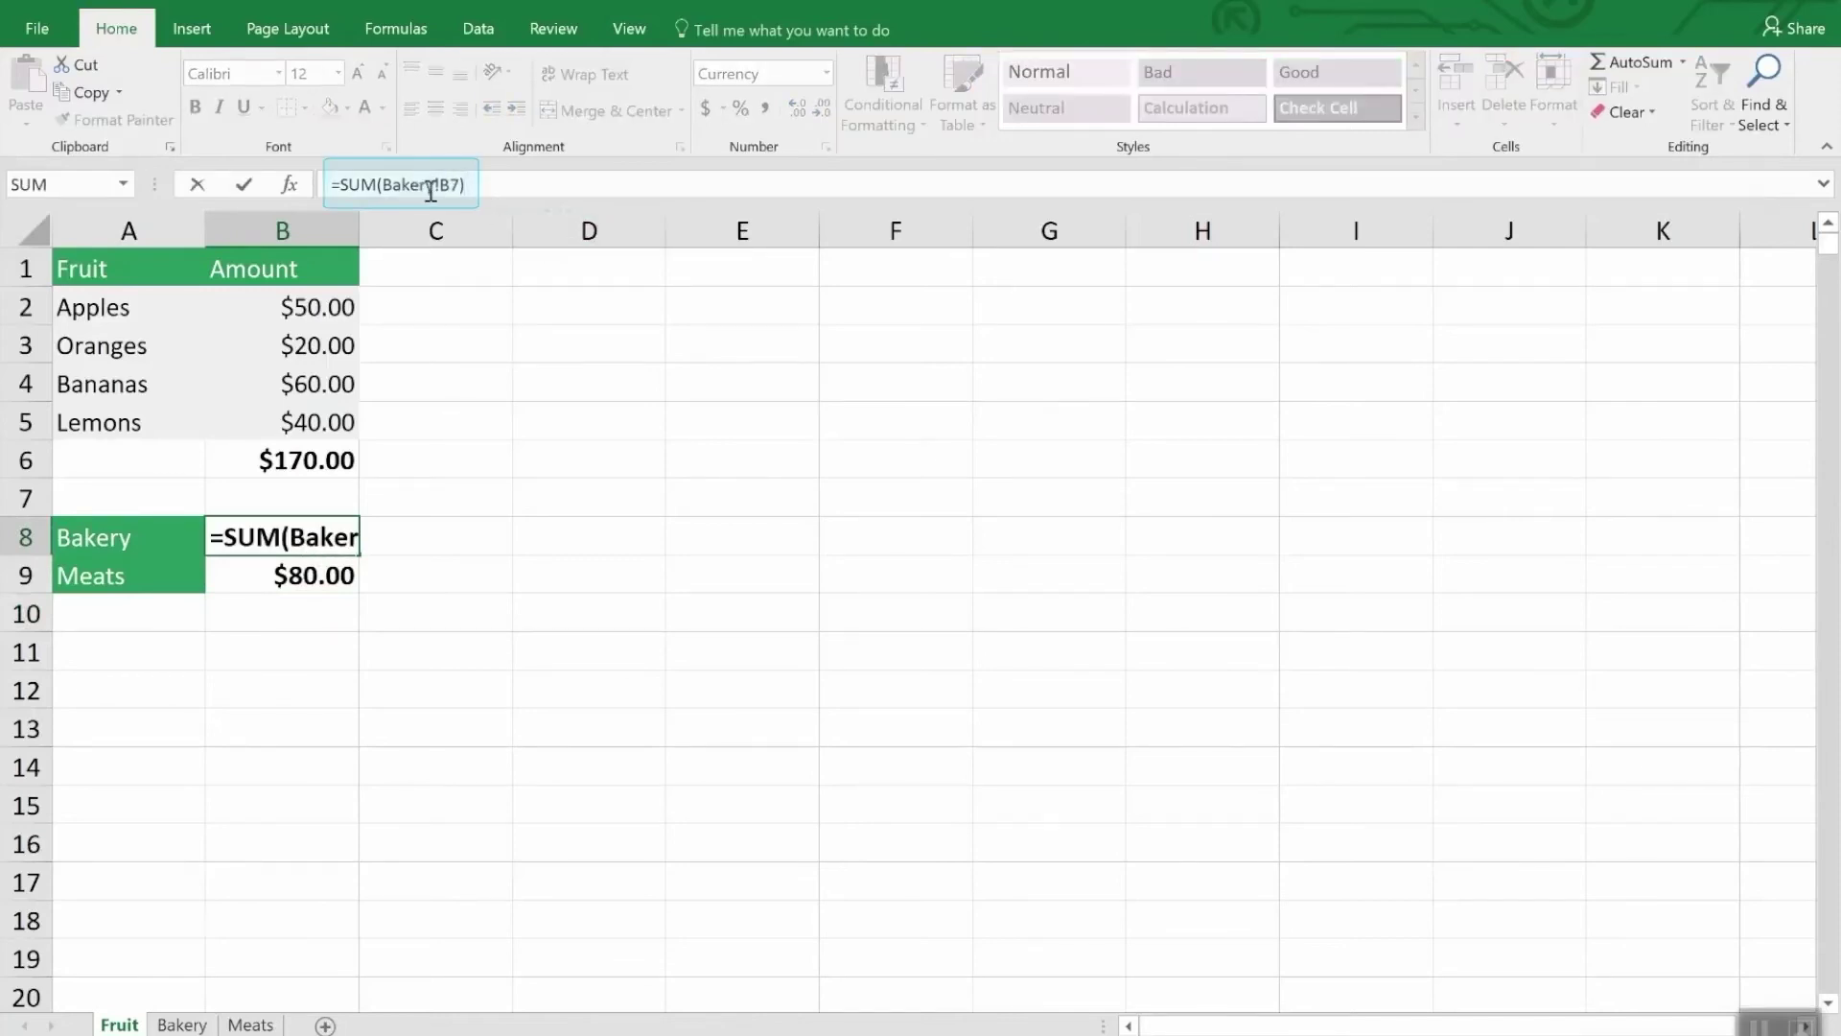
pyautogui.moveTo(440, 185); pyautogui.dragTo(380, 185)
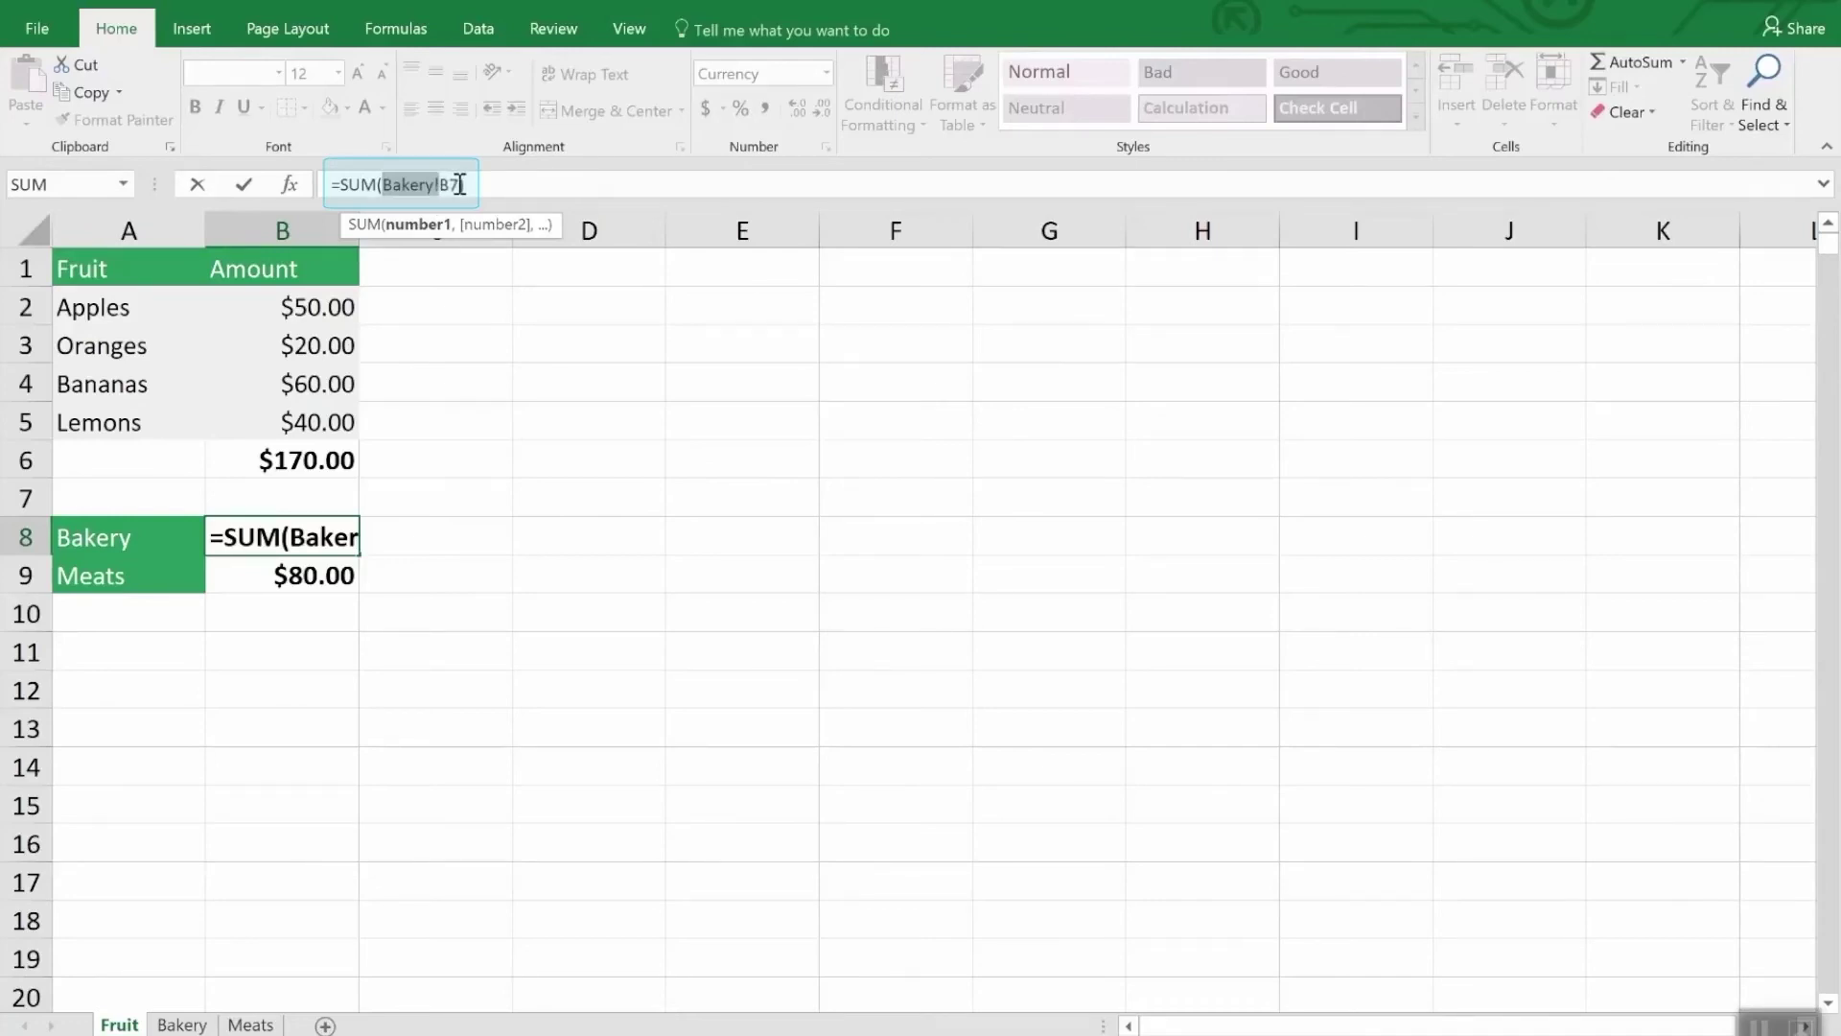
pyautogui.write(')')
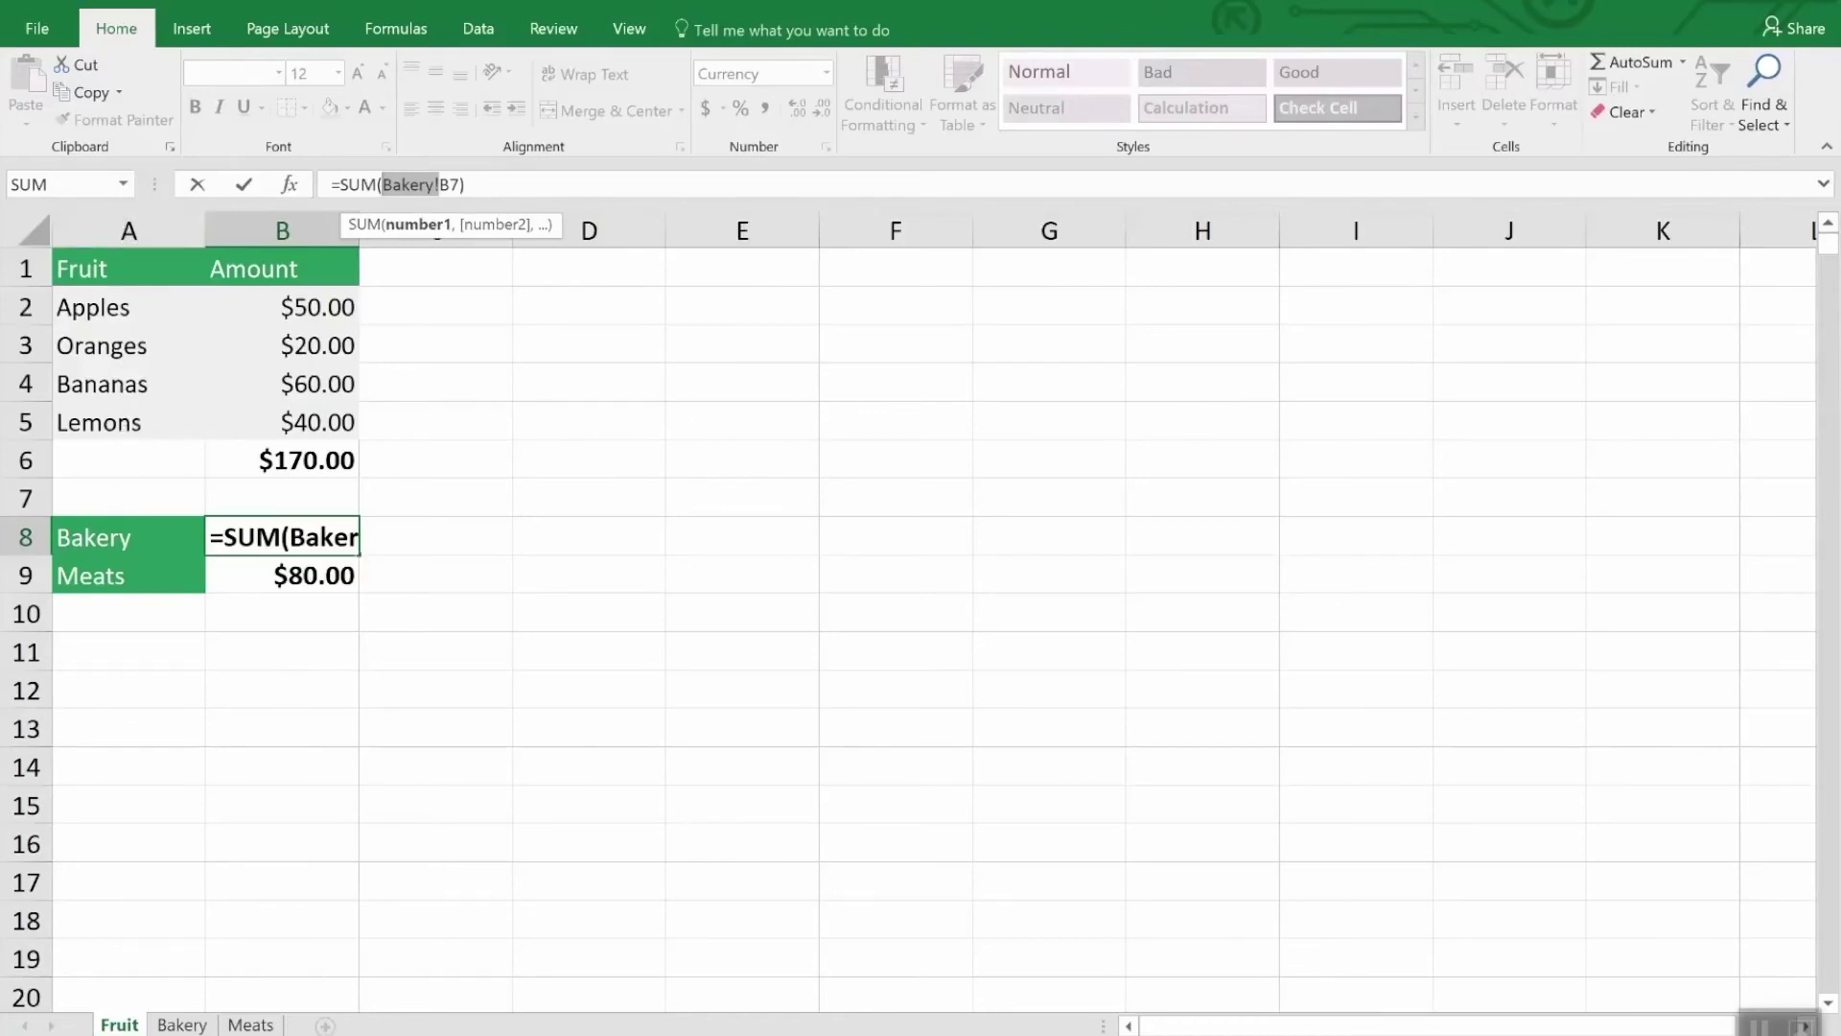
pyautogui.click(182, 1024)
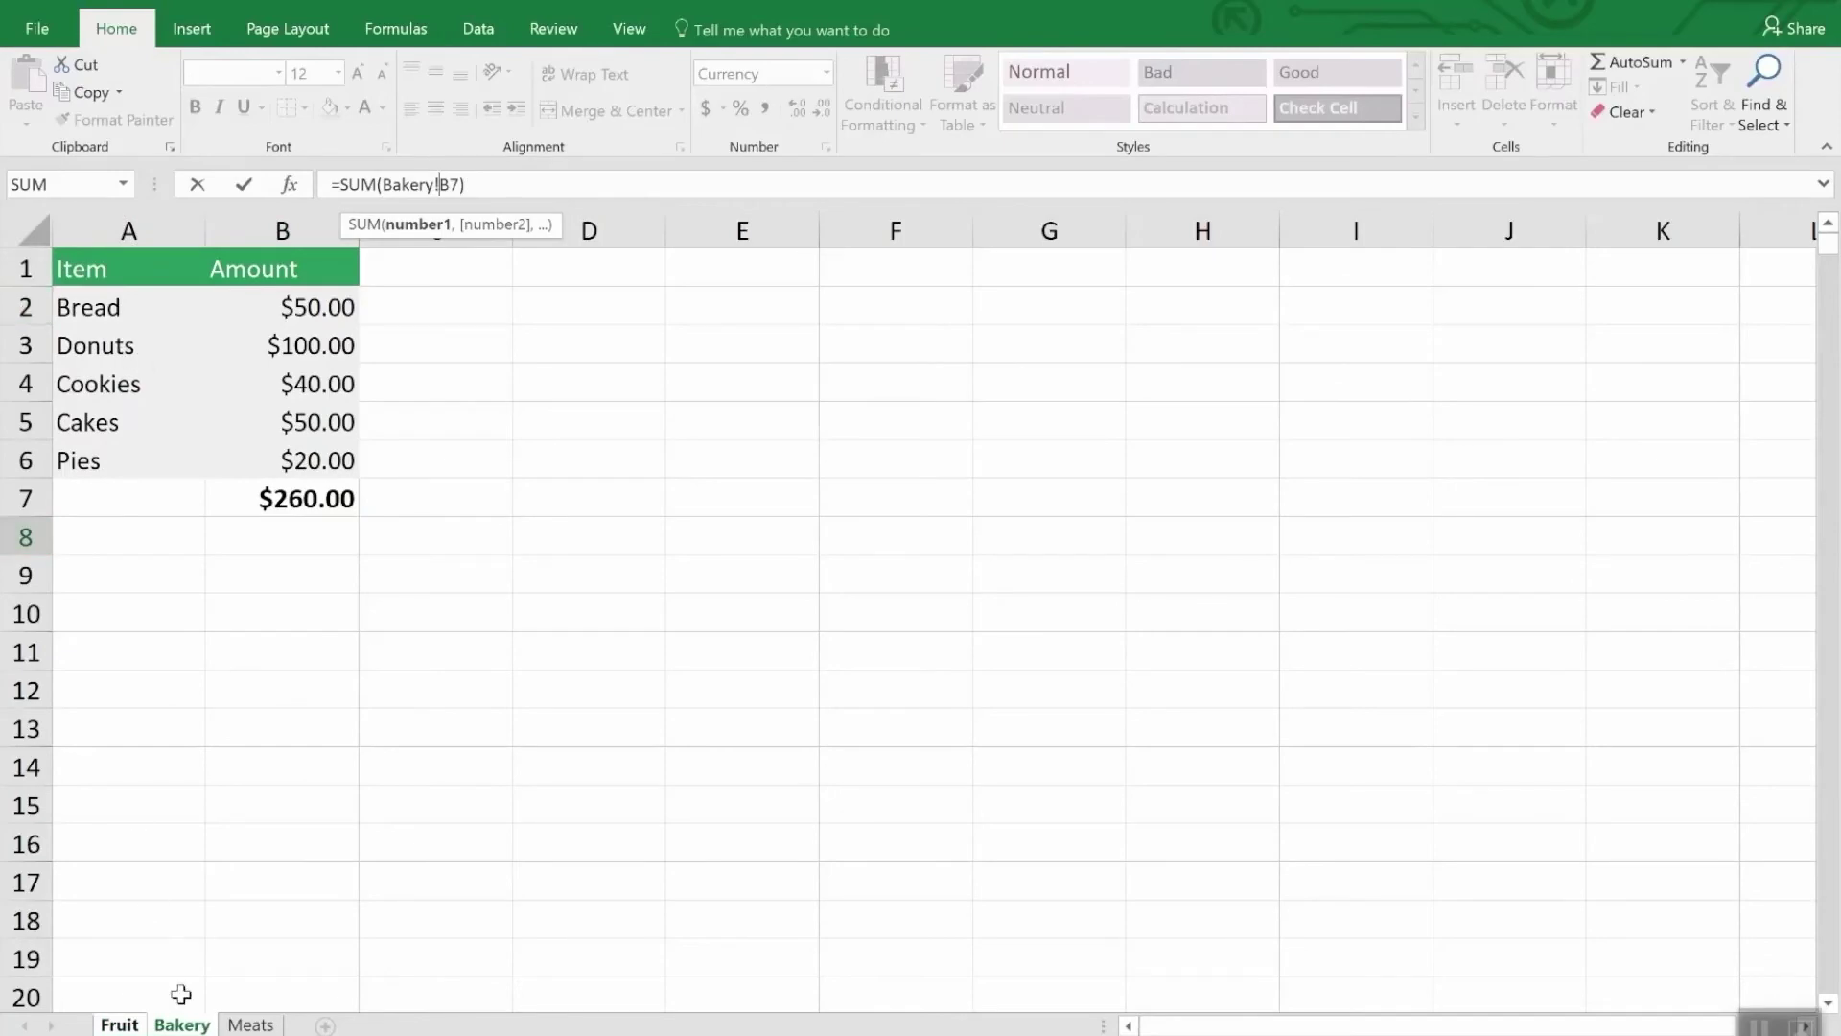
pyautogui.click(250, 1024)
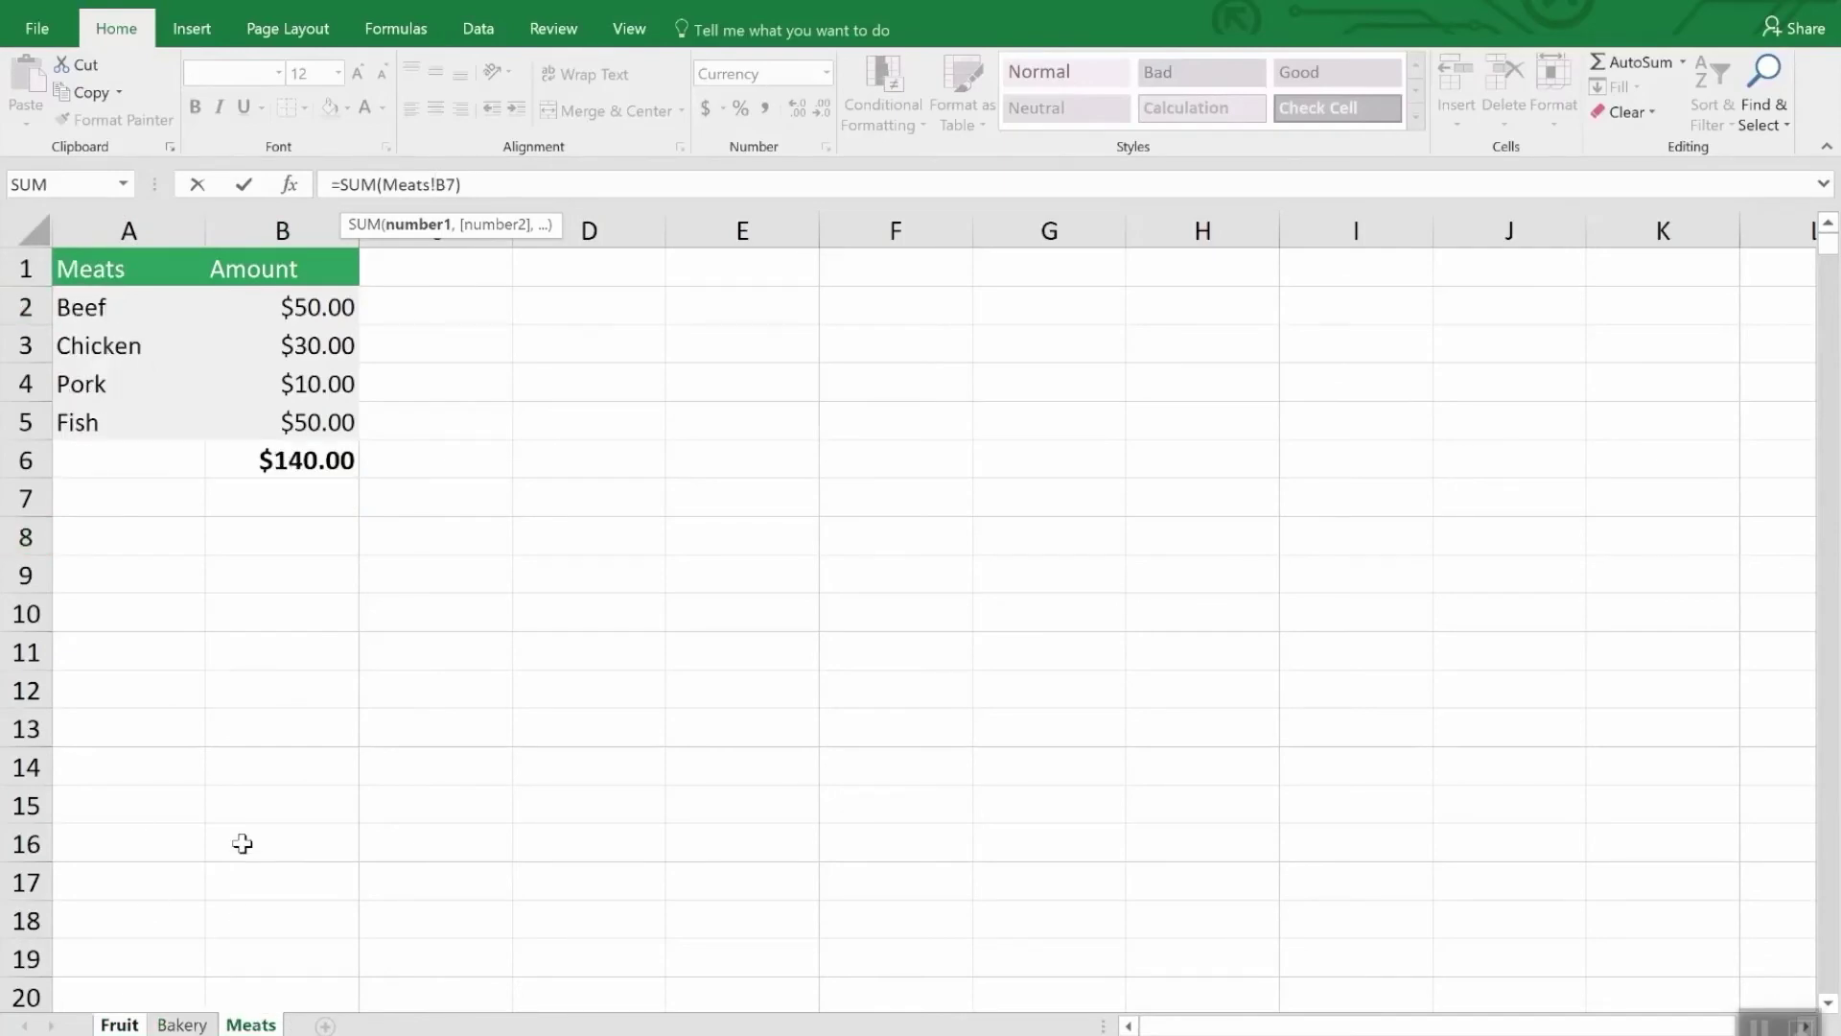
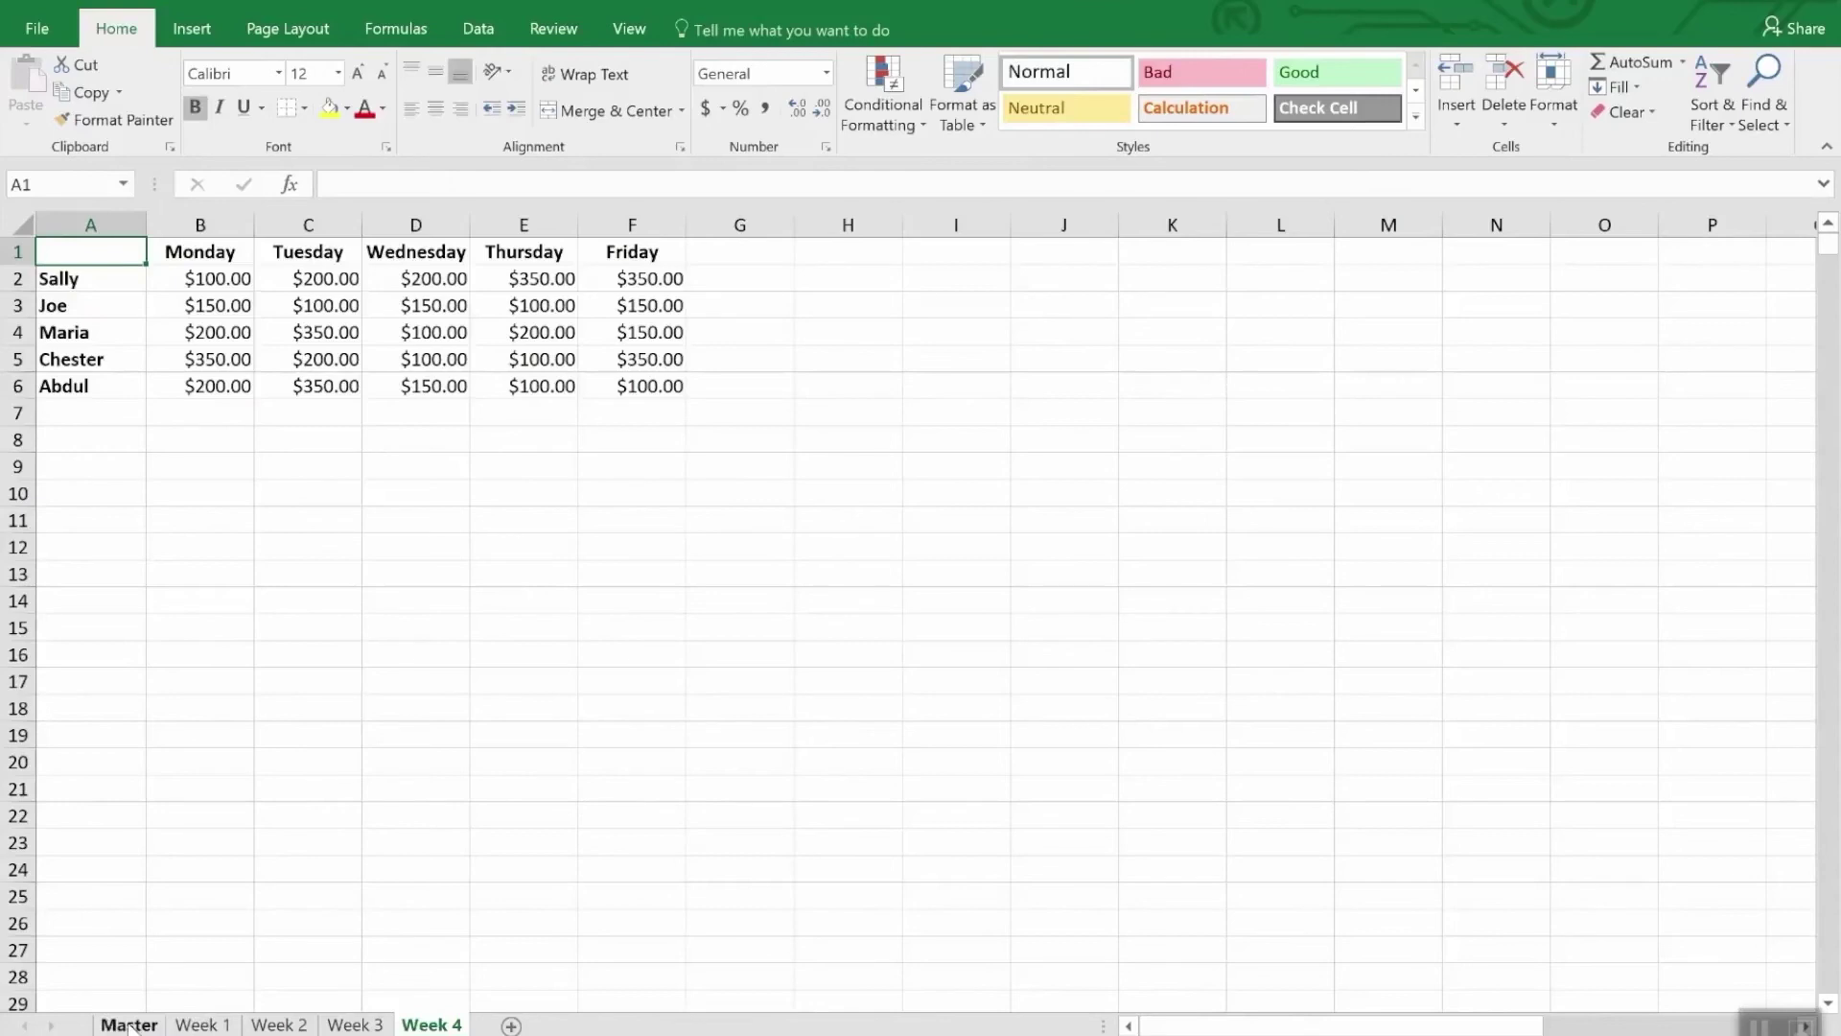
# Start a Consolidate operation at cell A1 of the Master sheet, keeping Sum as the function
pyautogui.click(110, 1024)
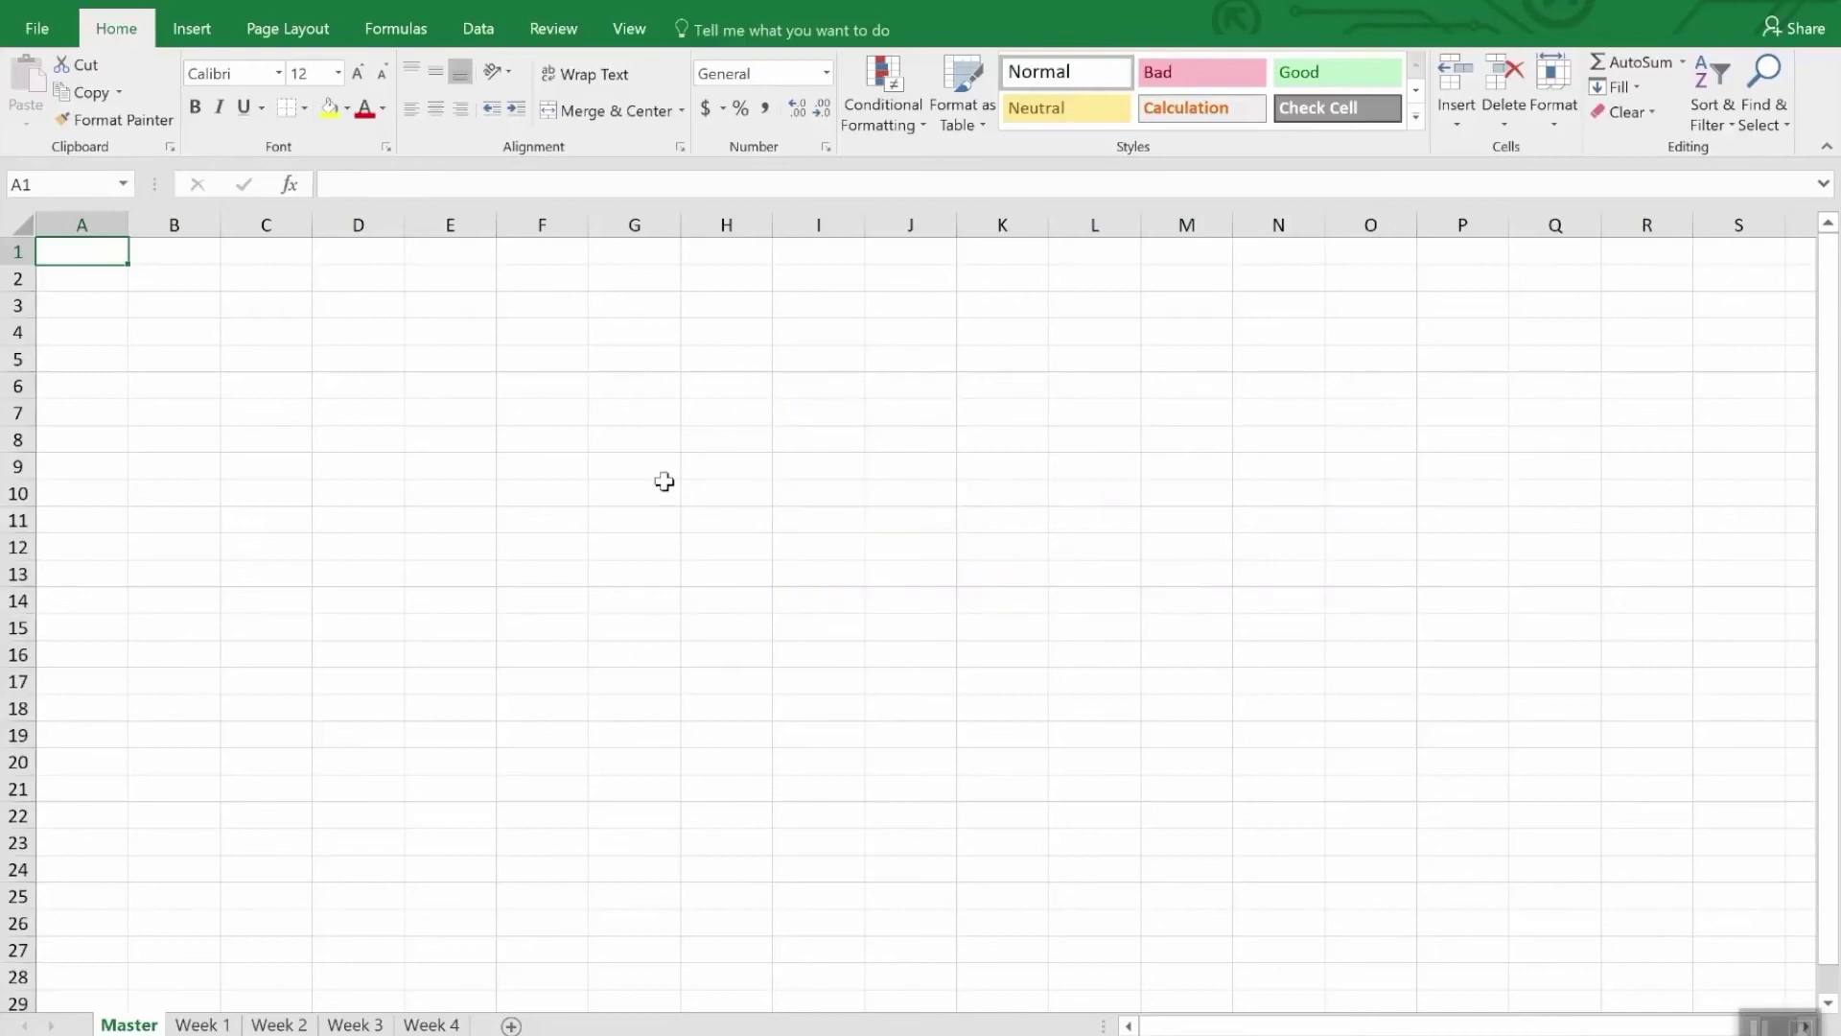
pyautogui.click(479, 29)
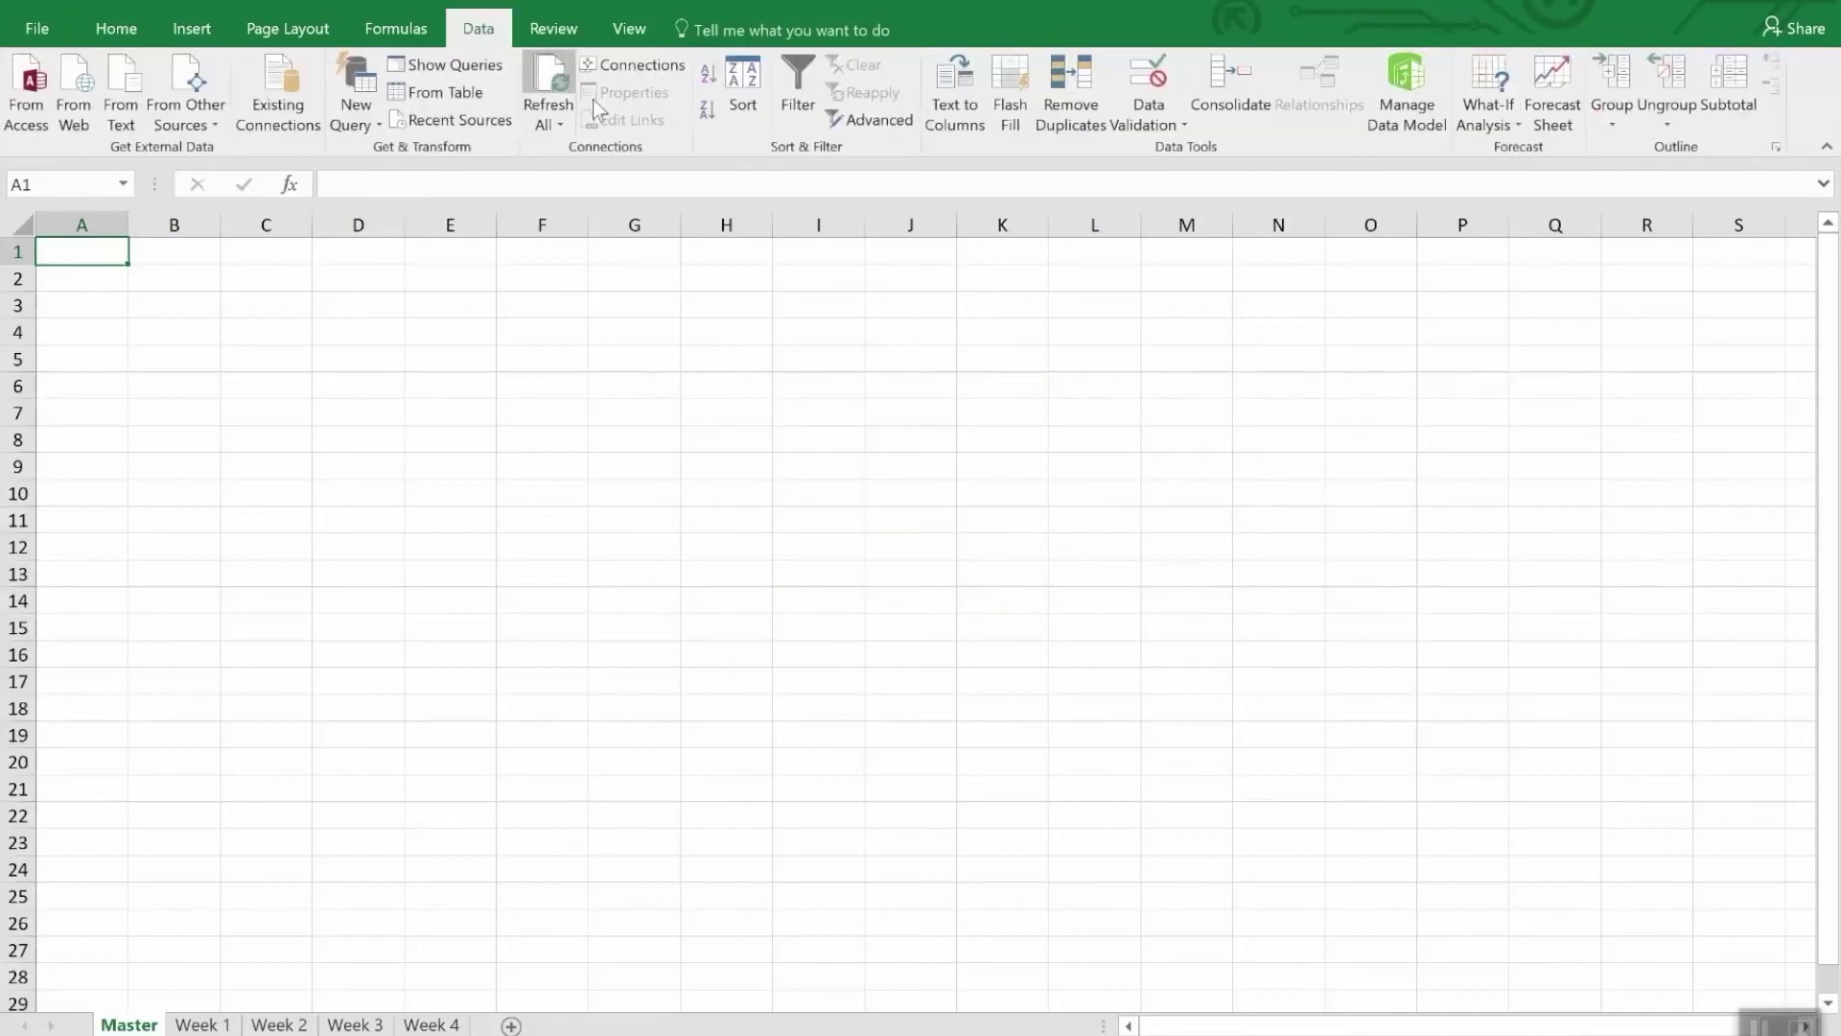
pyautogui.click(1227, 80)
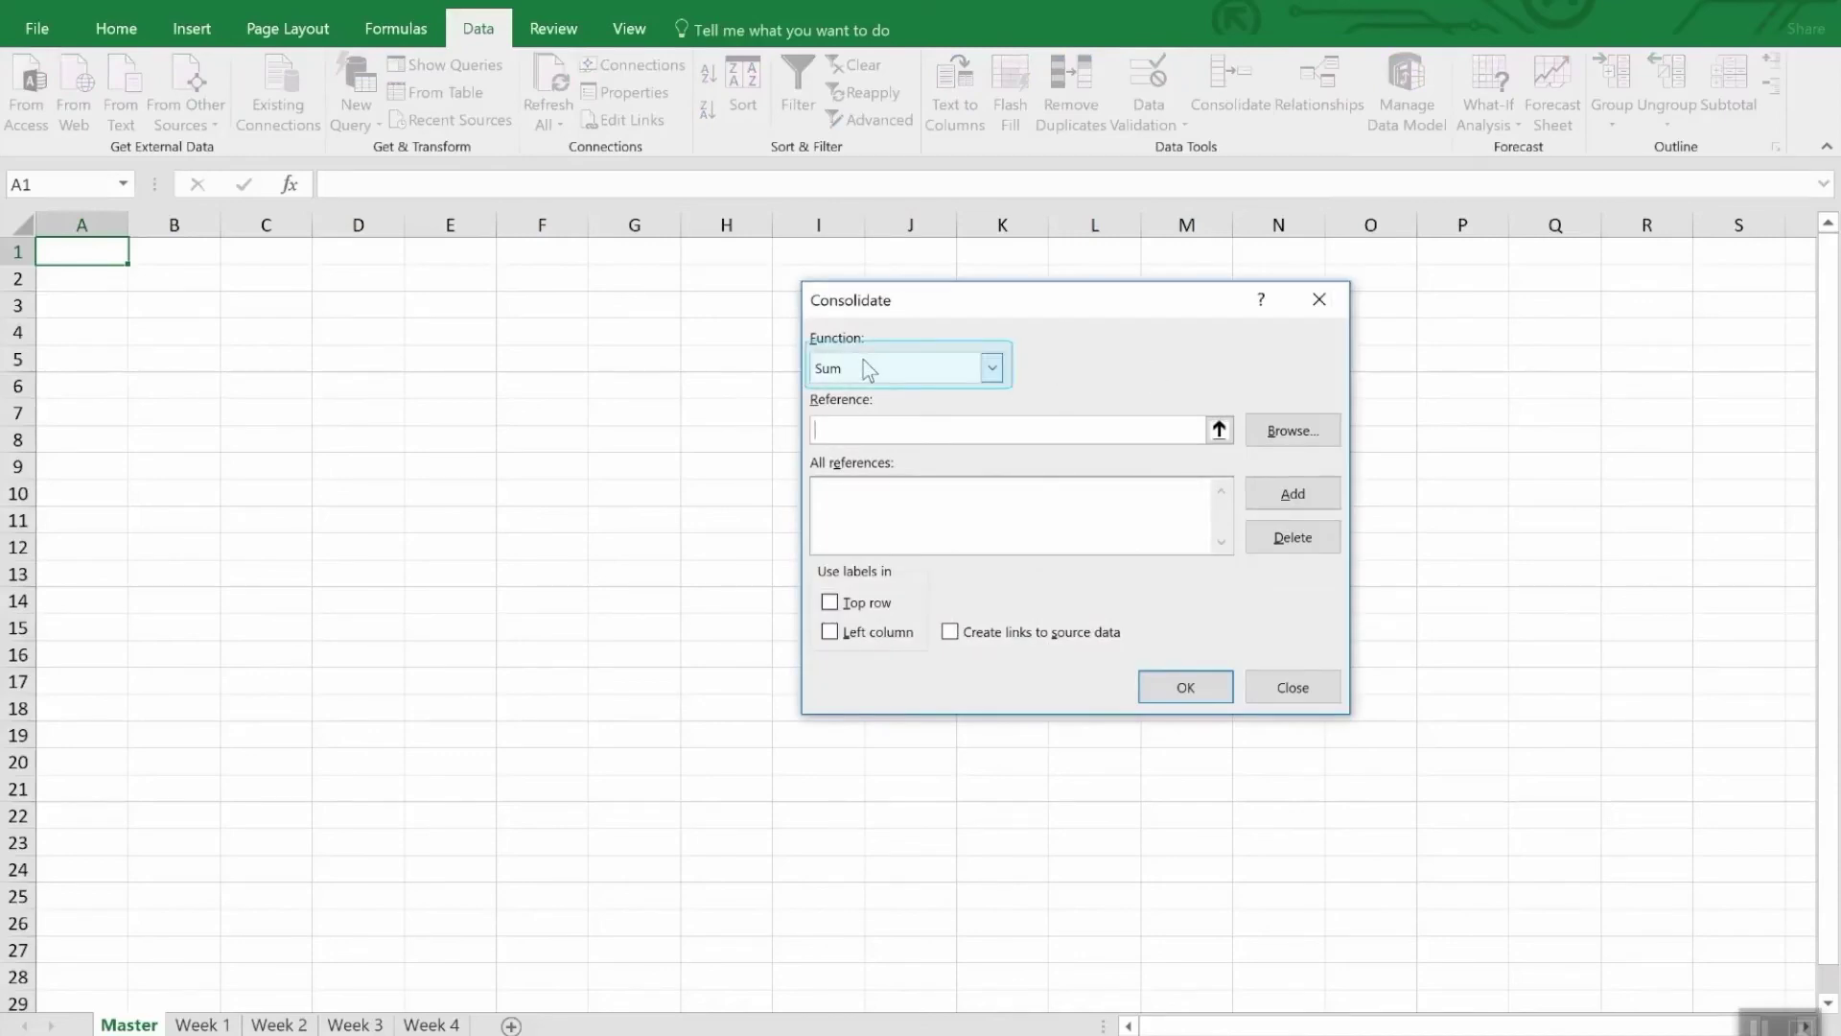
pyautogui.click(992, 370)
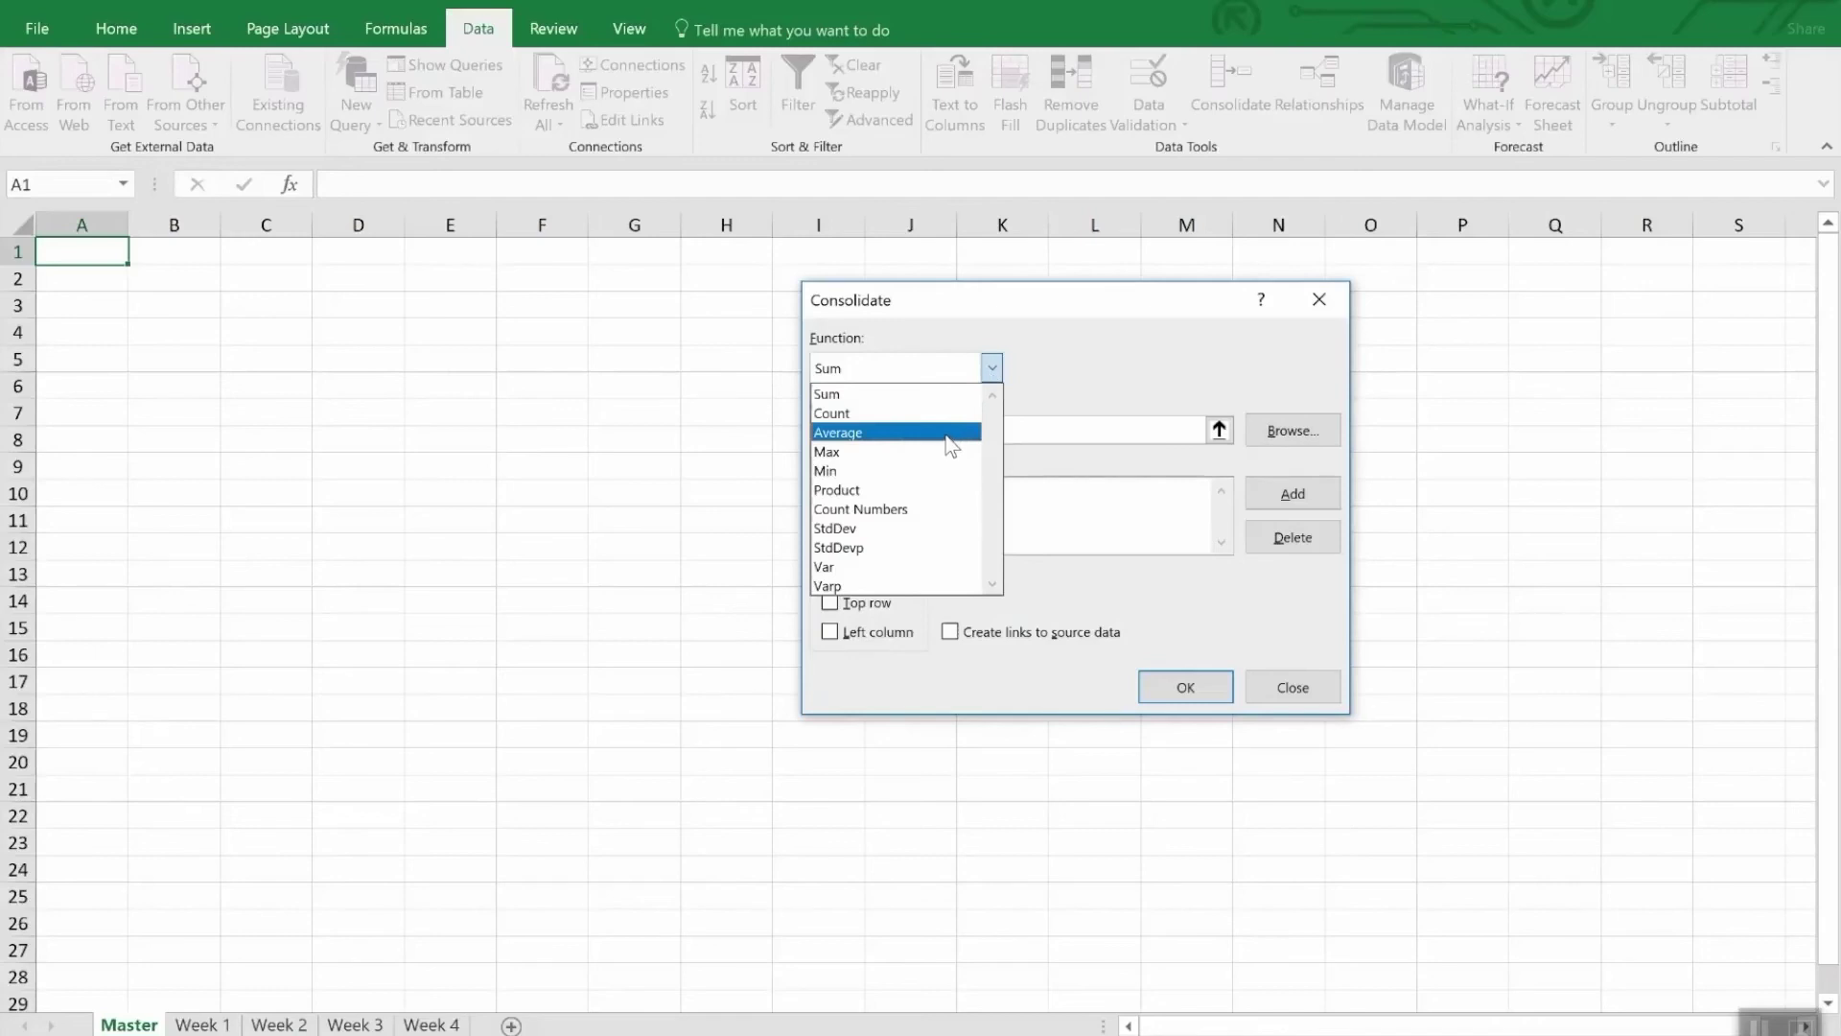
pyautogui.click(1108, 365)
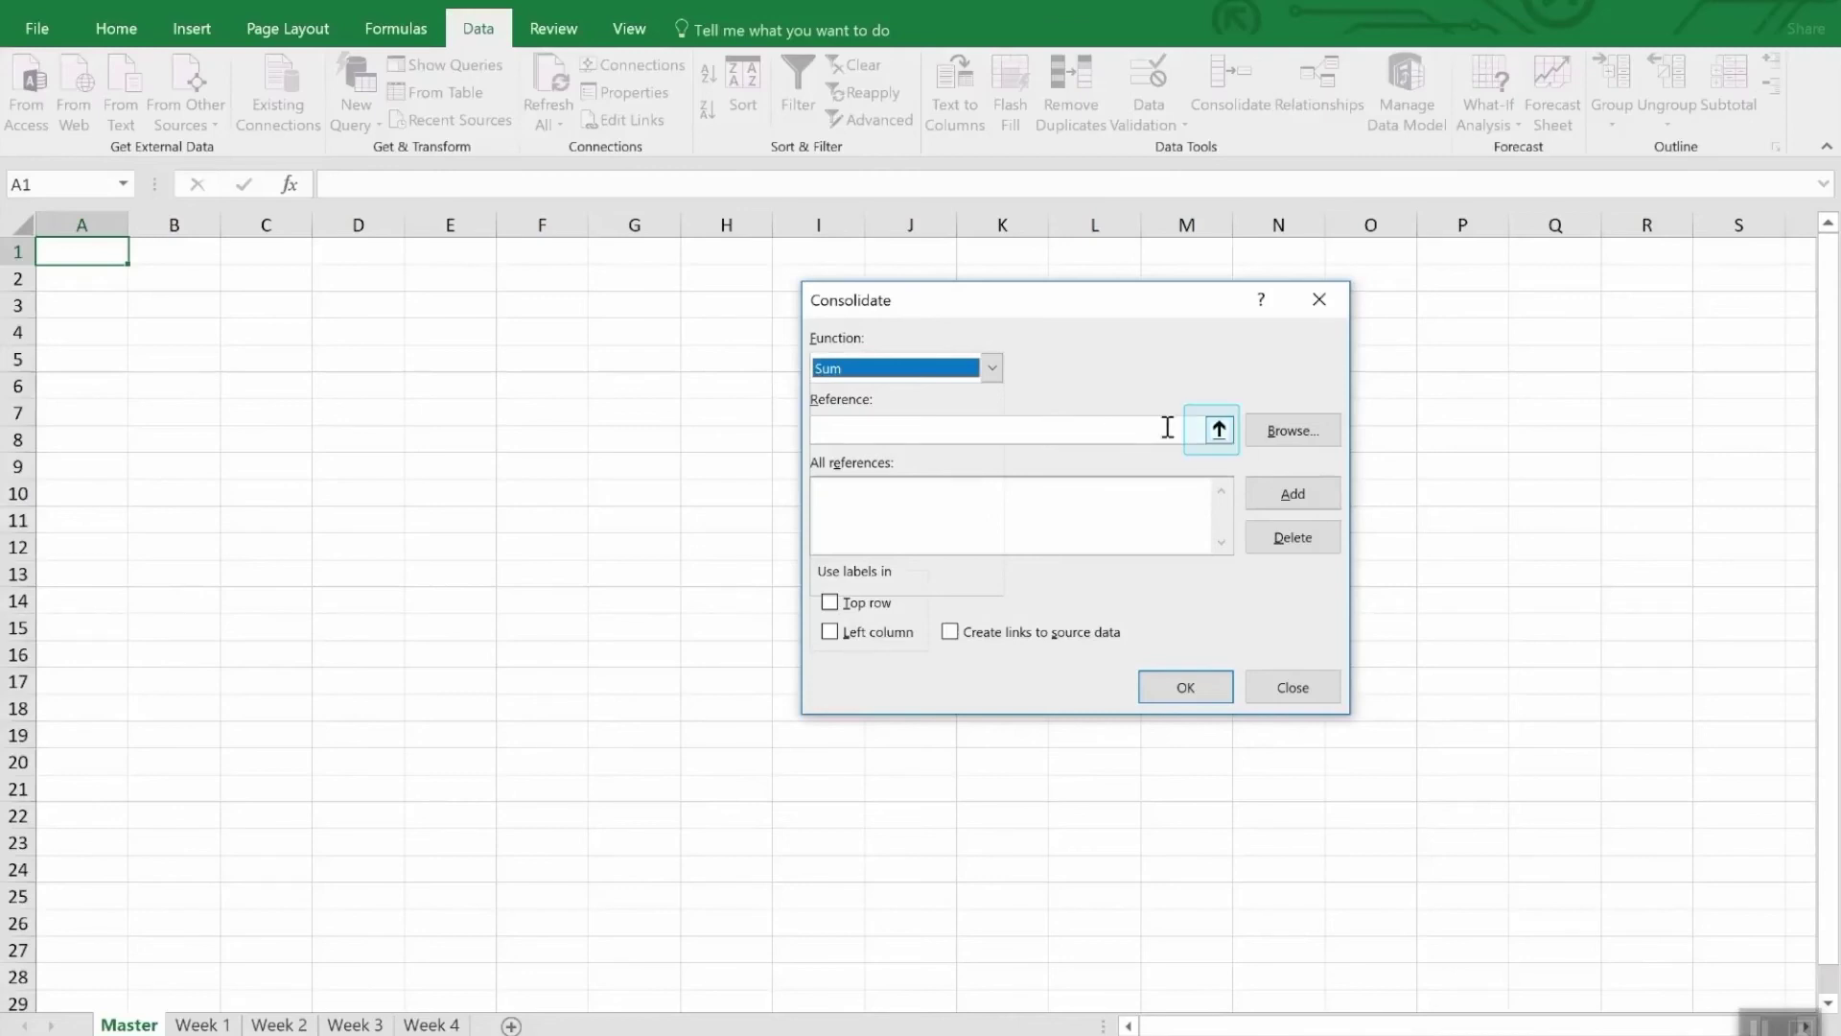
# Add the range A1:F6 of the Week 1 sheet to the consolidation references
pyautogui.click(1219, 428)
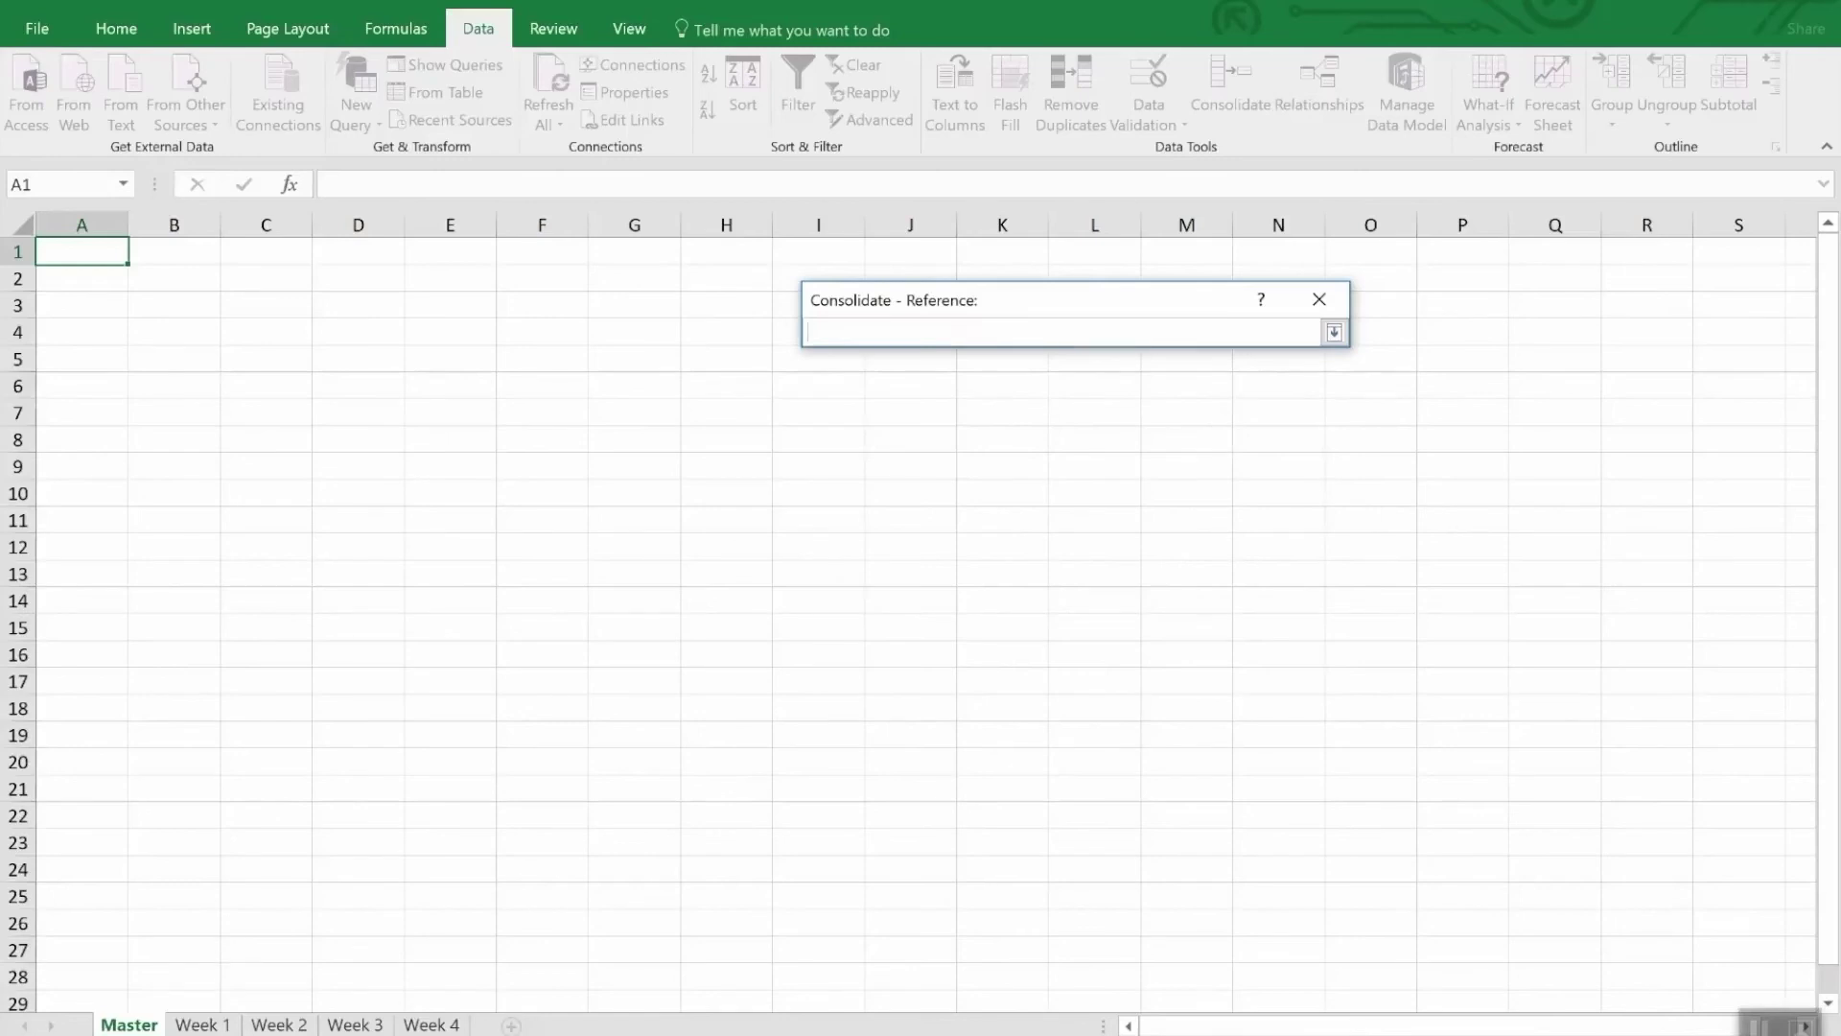
pyautogui.click(202, 1024)
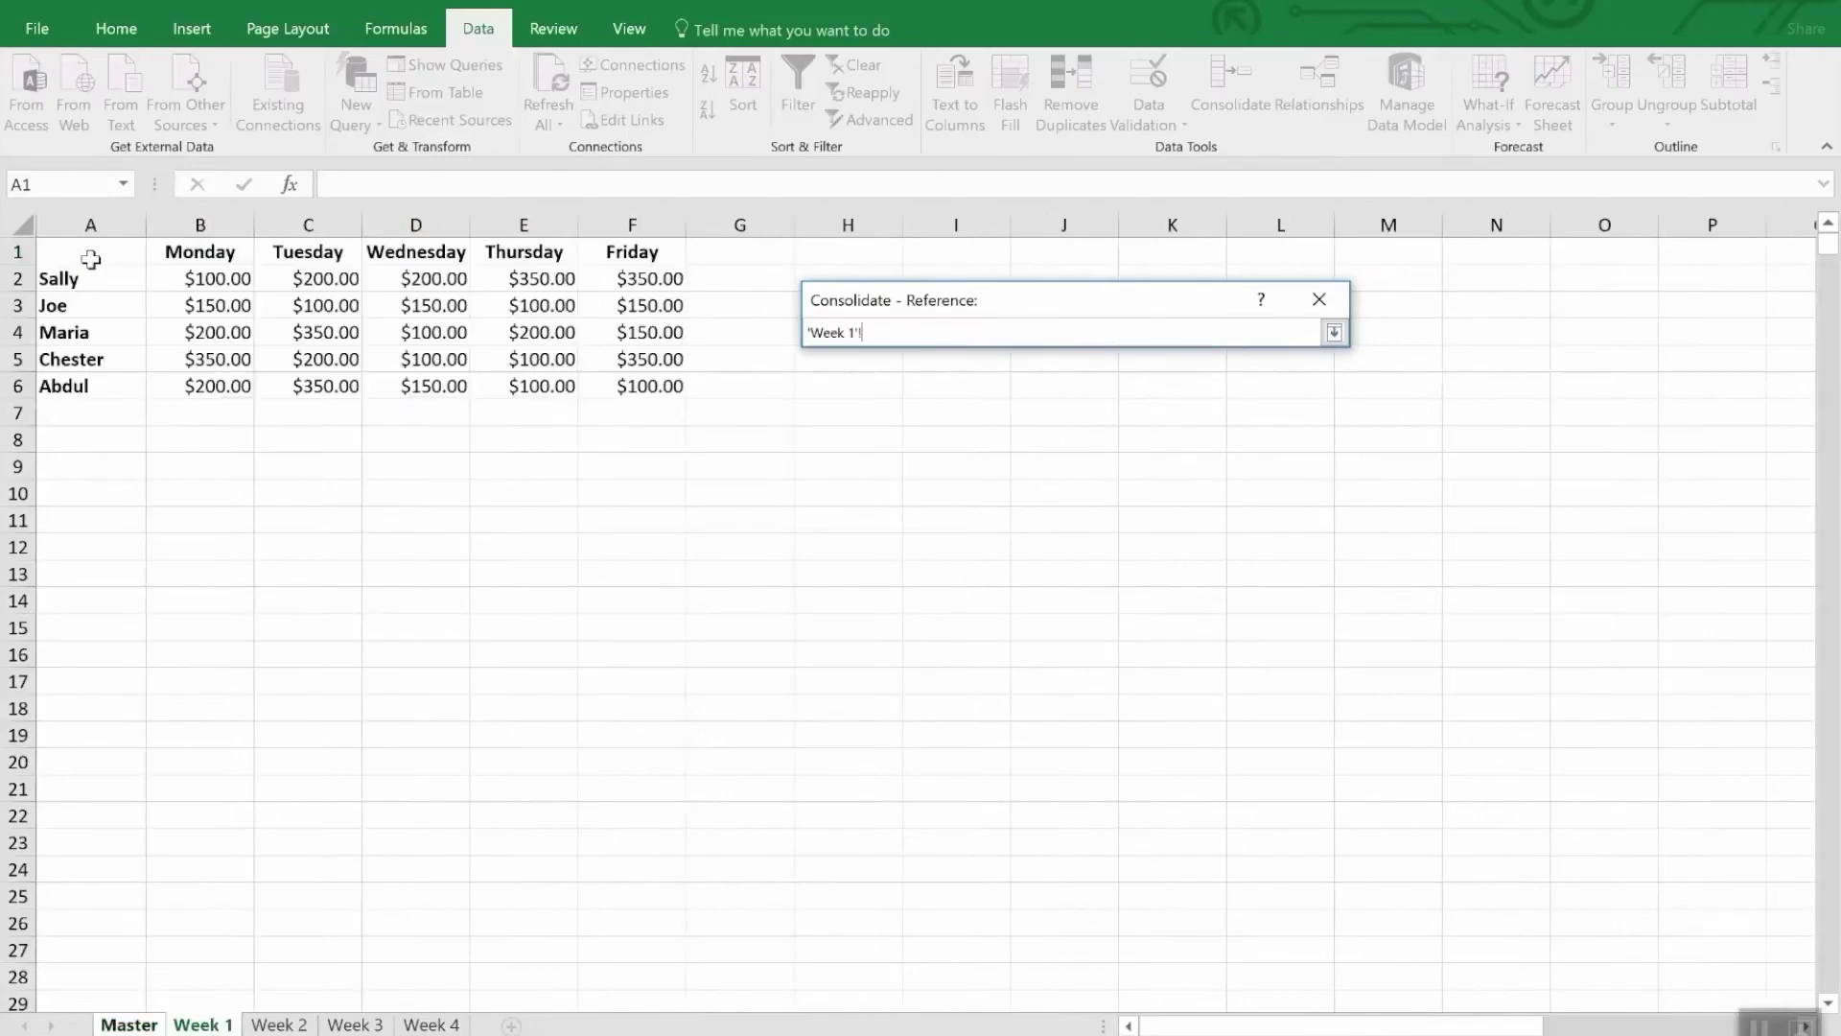
pyautogui.moveTo(90, 250); pyautogui.dragTo(653, 387)
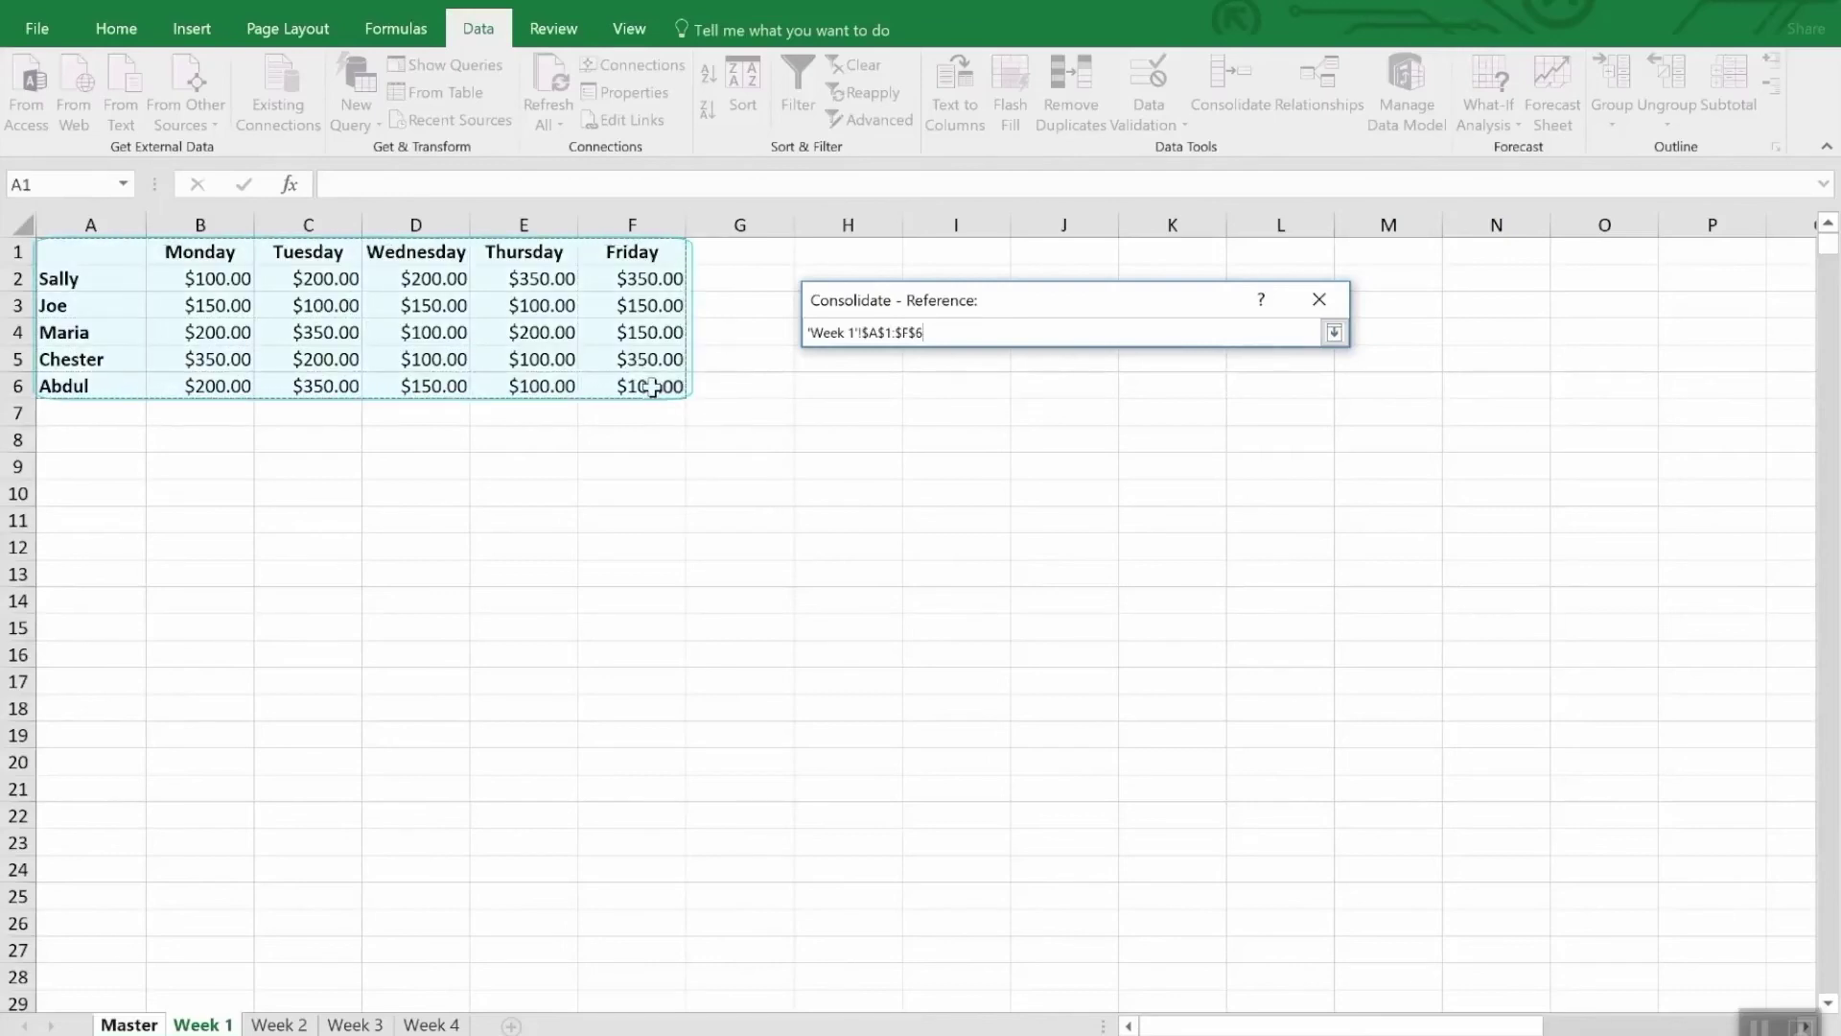
pyautogui.click(1334, 333)
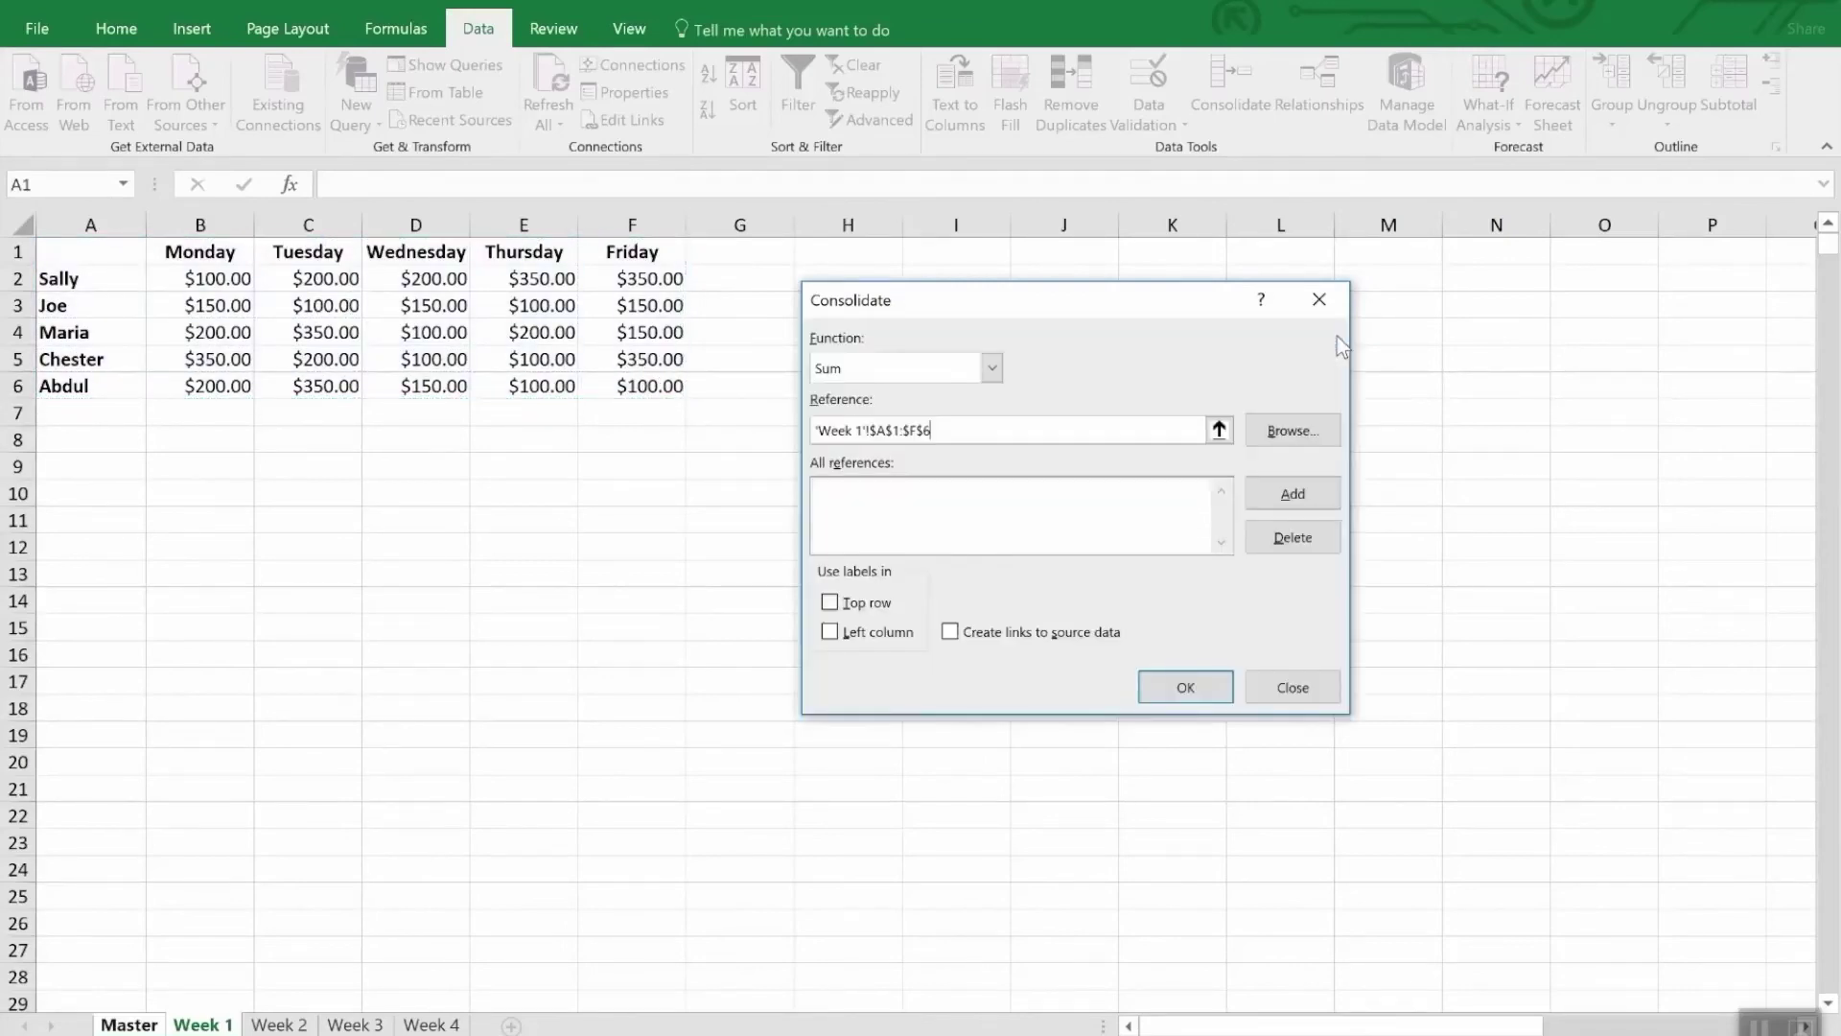
pyautogui.click(1281, 496)
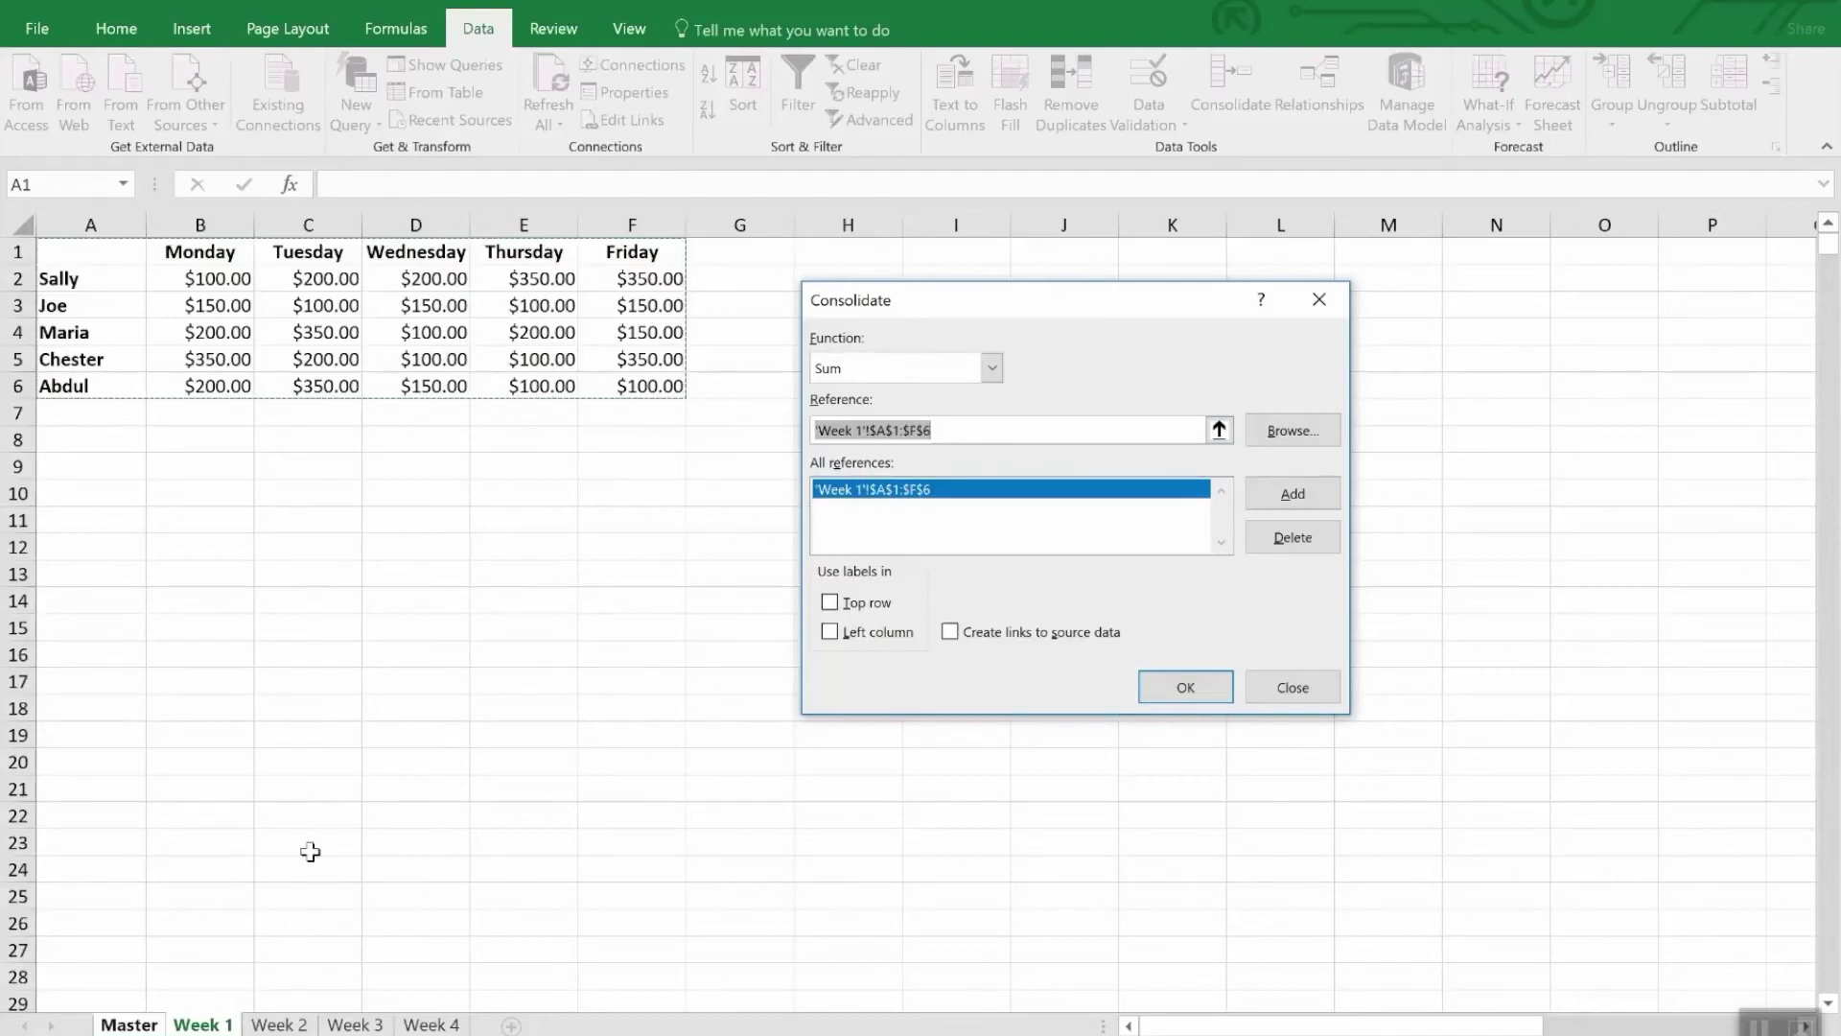
# Add the range A1:F6 of the Week 2, Week 3 and Week 4 sheets to the consolidation references
pyautogui.click(282, 1024)
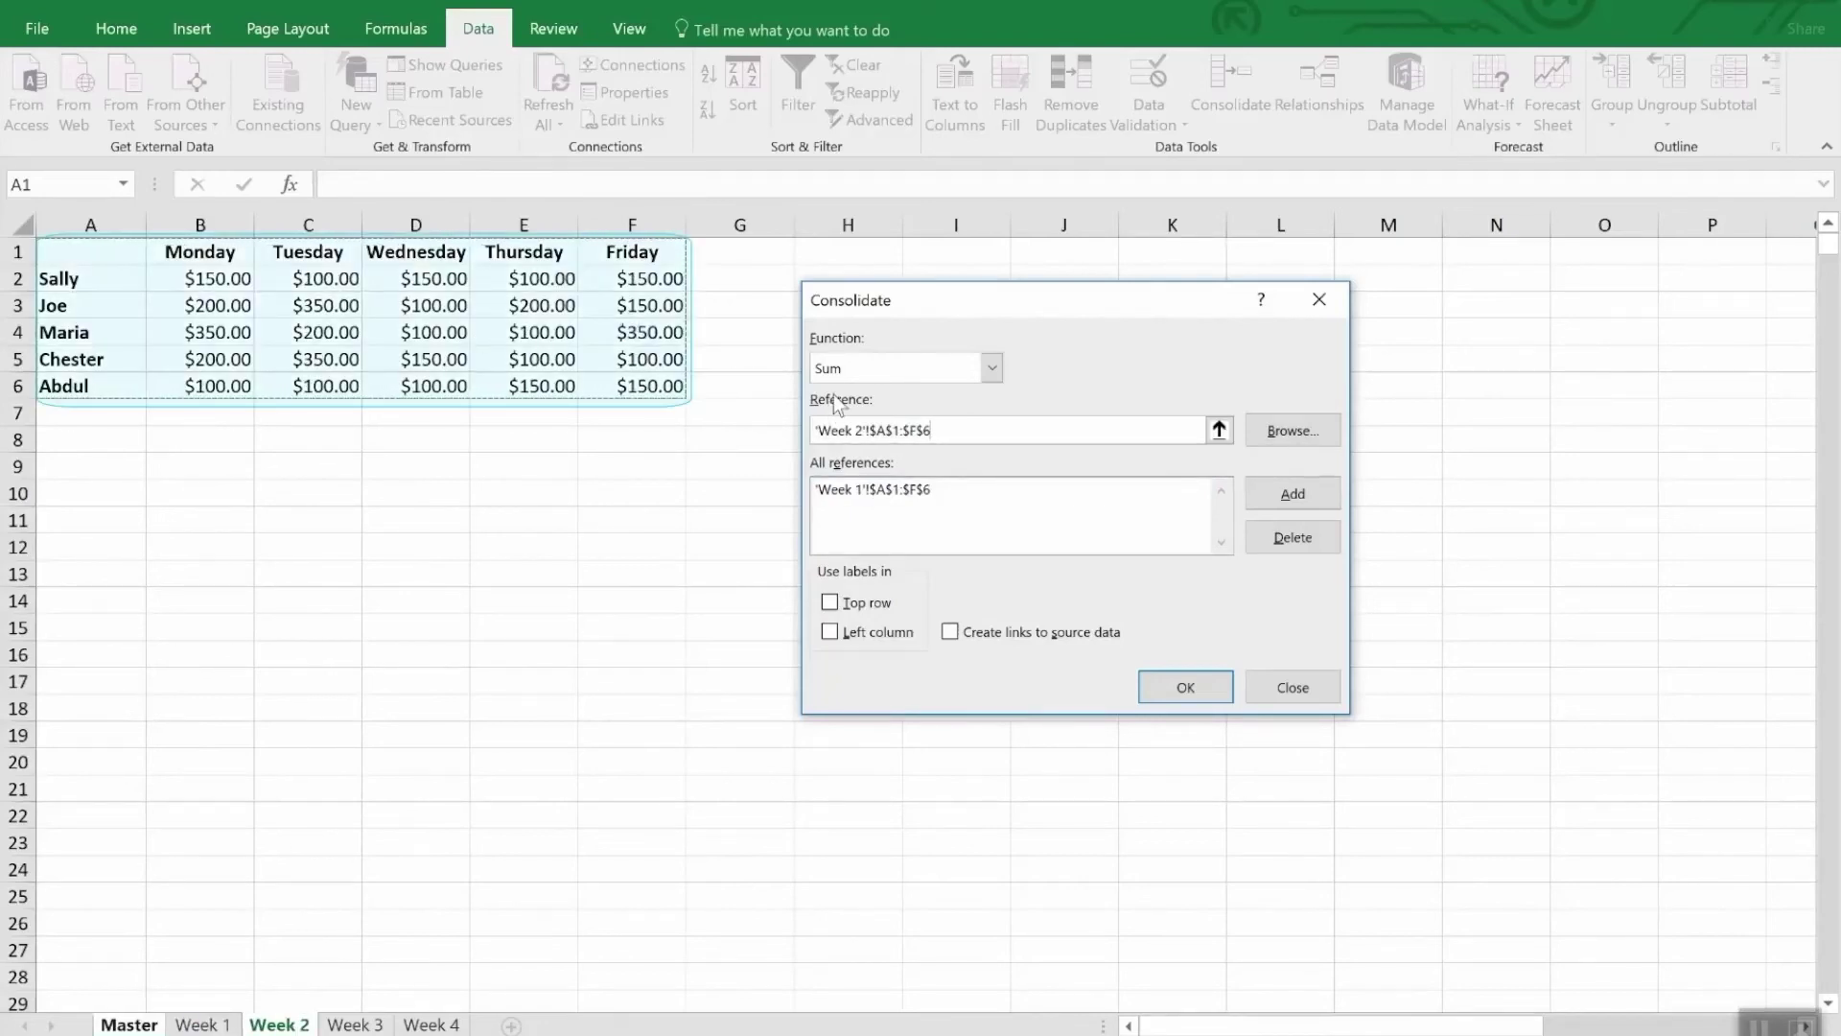
pyautogui.click(1285, 494)
pyautogui.click(354, 1024)
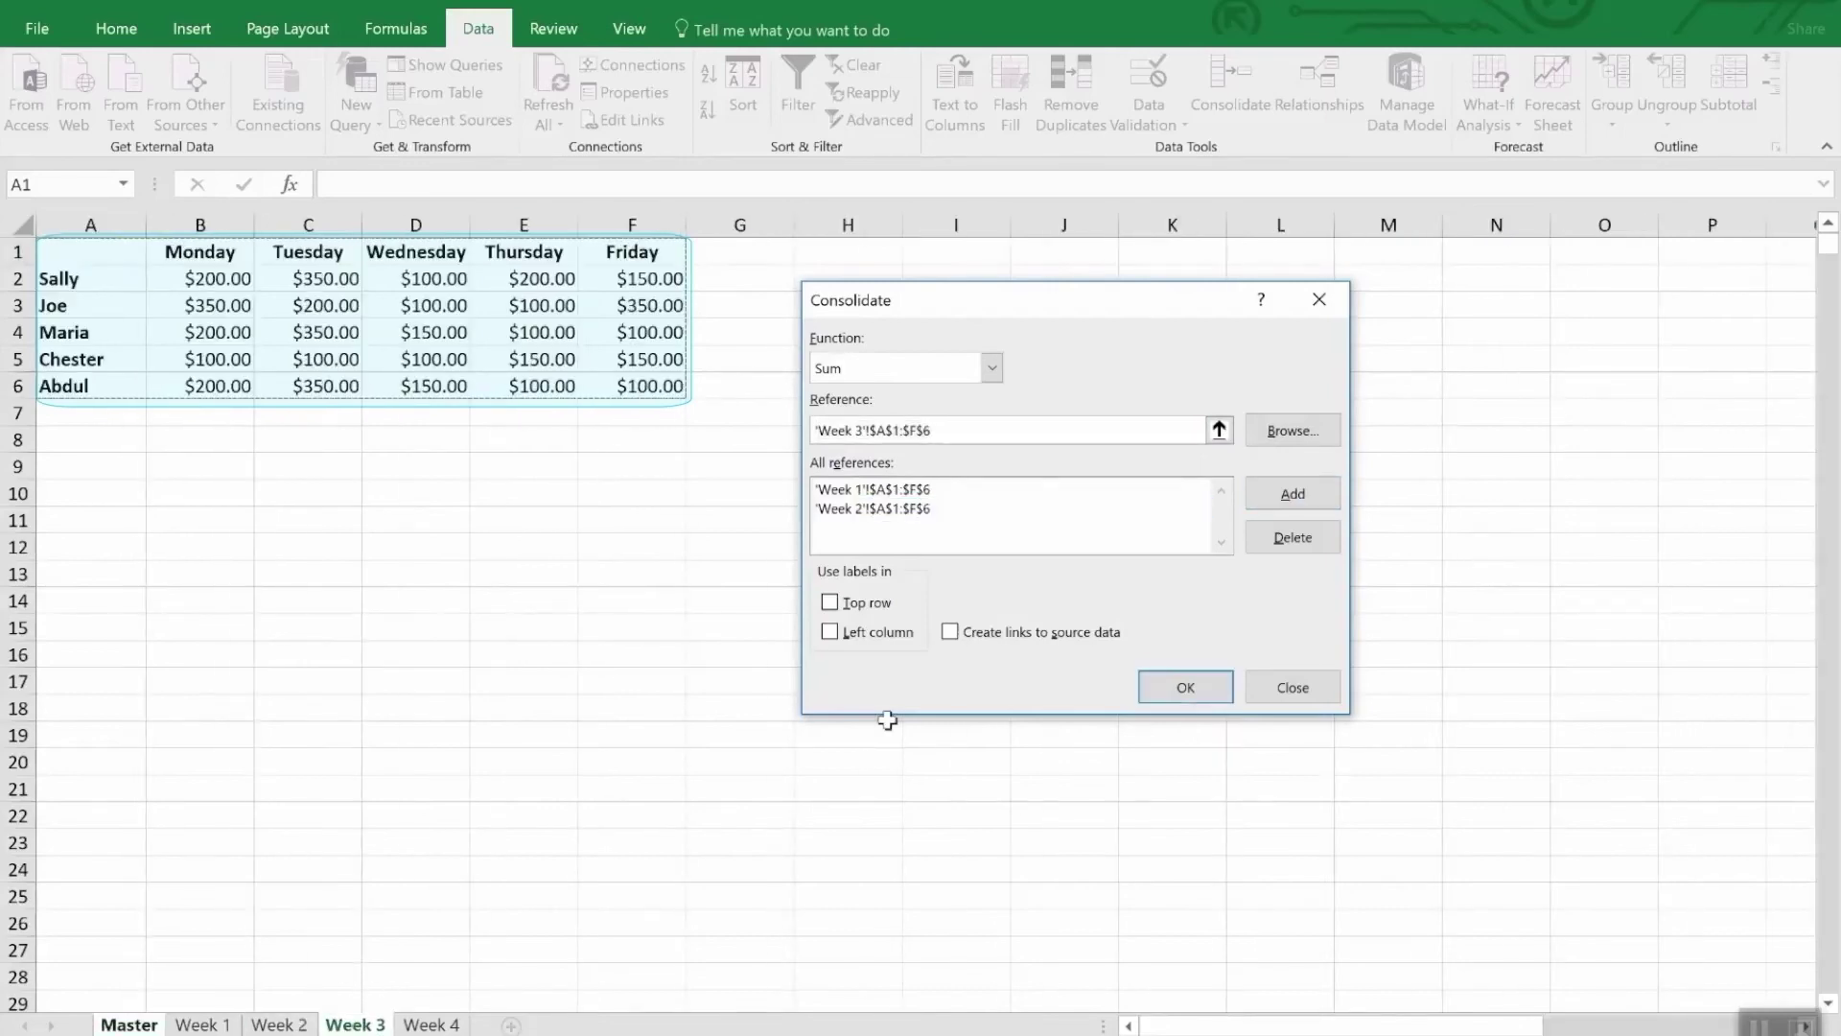
pyautogui.click(1286, 492)
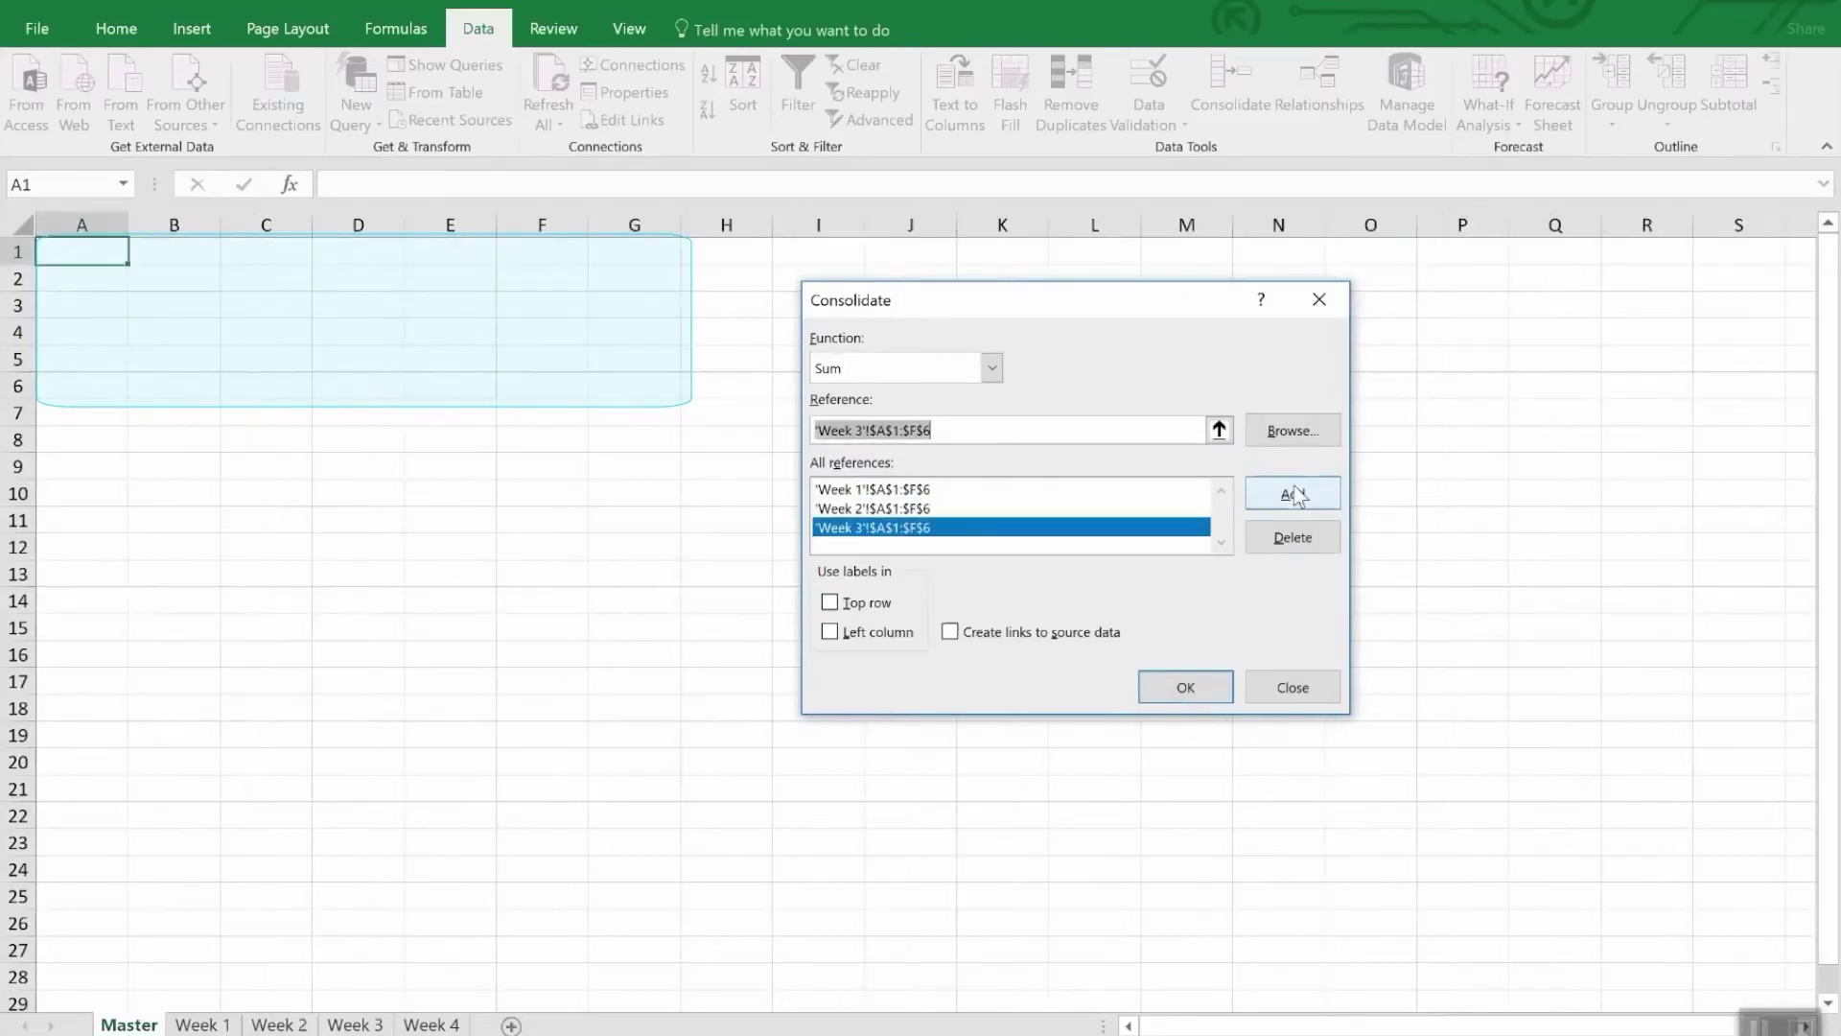
pyautogui.click(410, 1024)
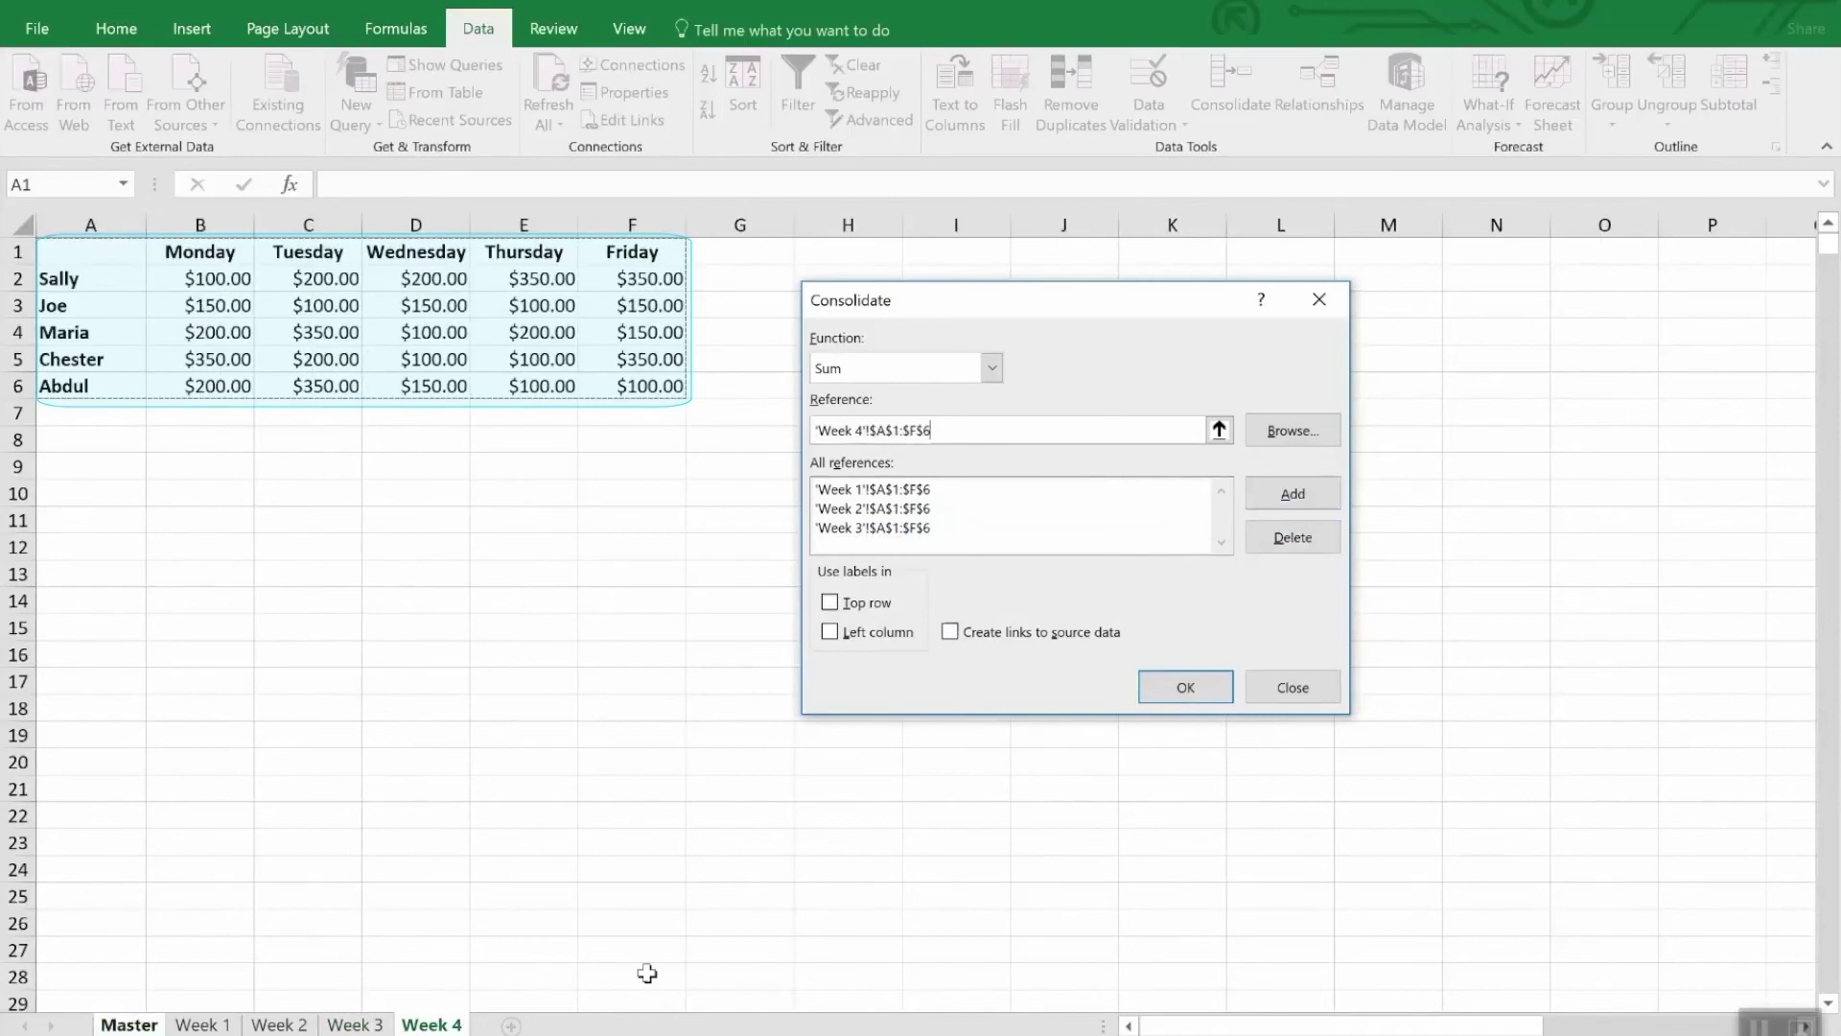
pyautogui.click(1329, 494)
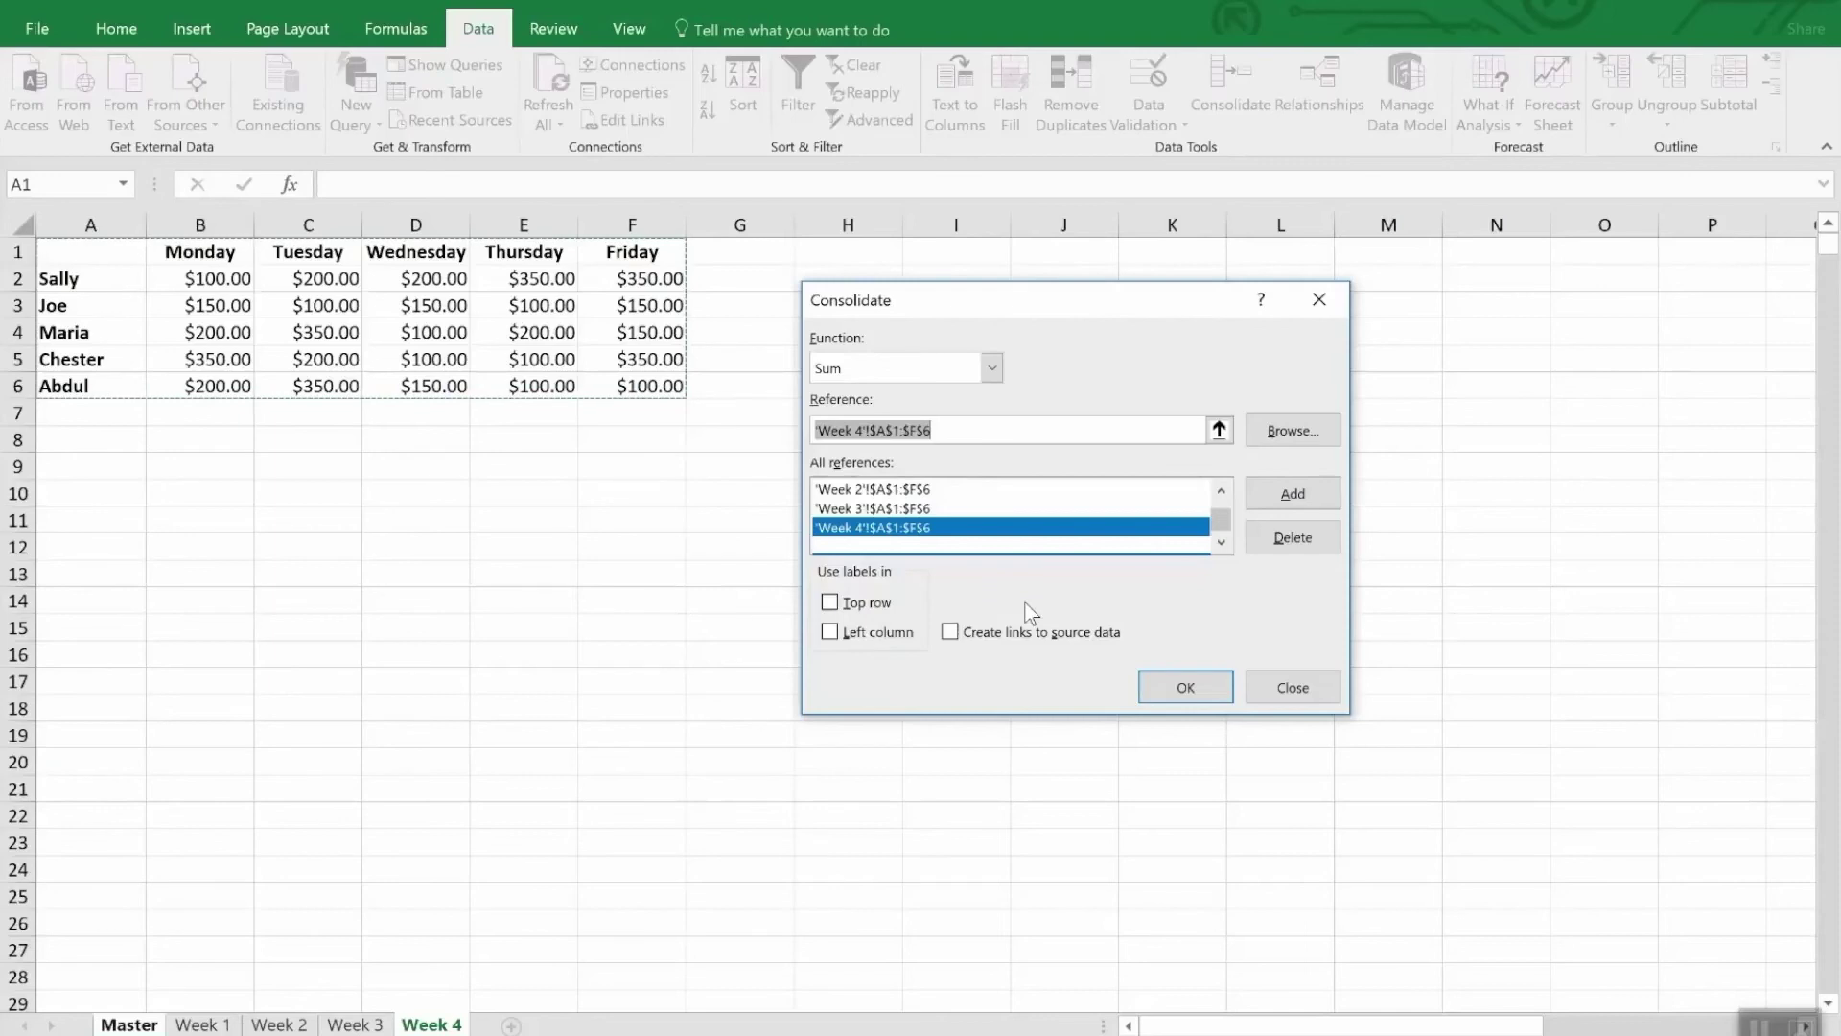
# Use the top row and left column as labels, create links to the source data, and run the consolidation into the Master sheet
pyautogui.click(882, 604)
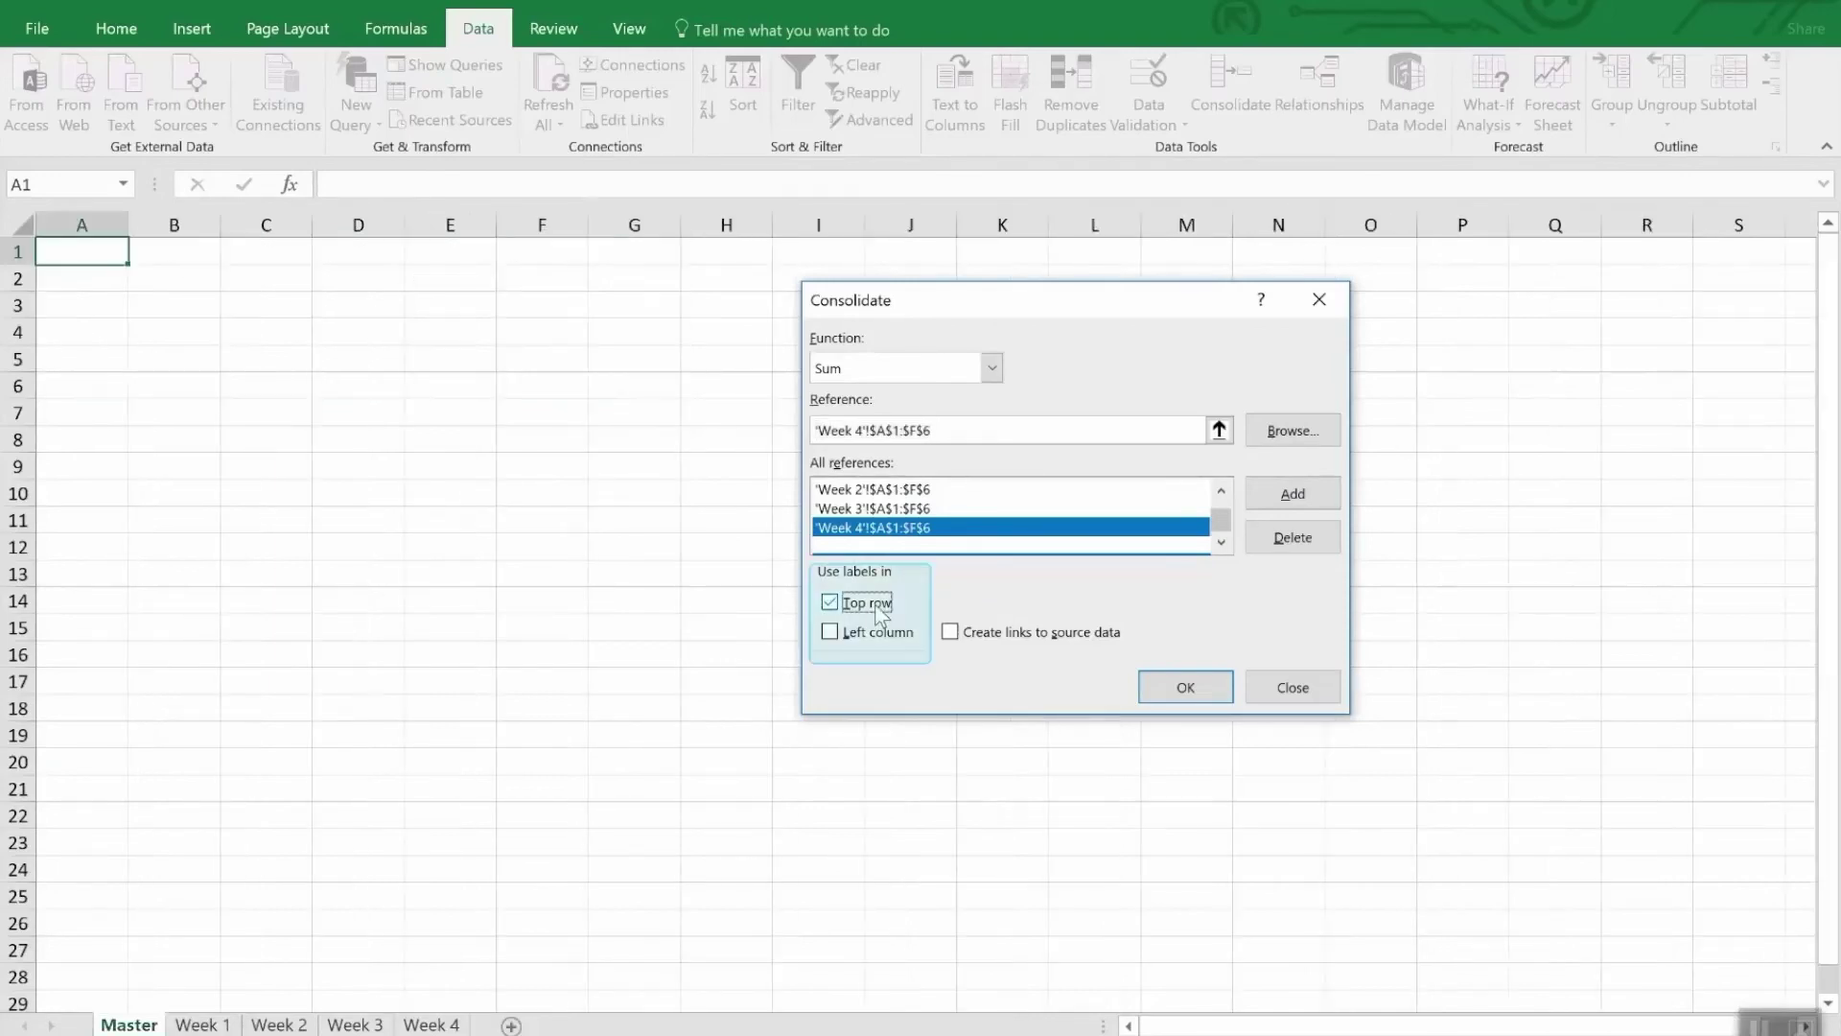
pyautogui.click(878, 635)
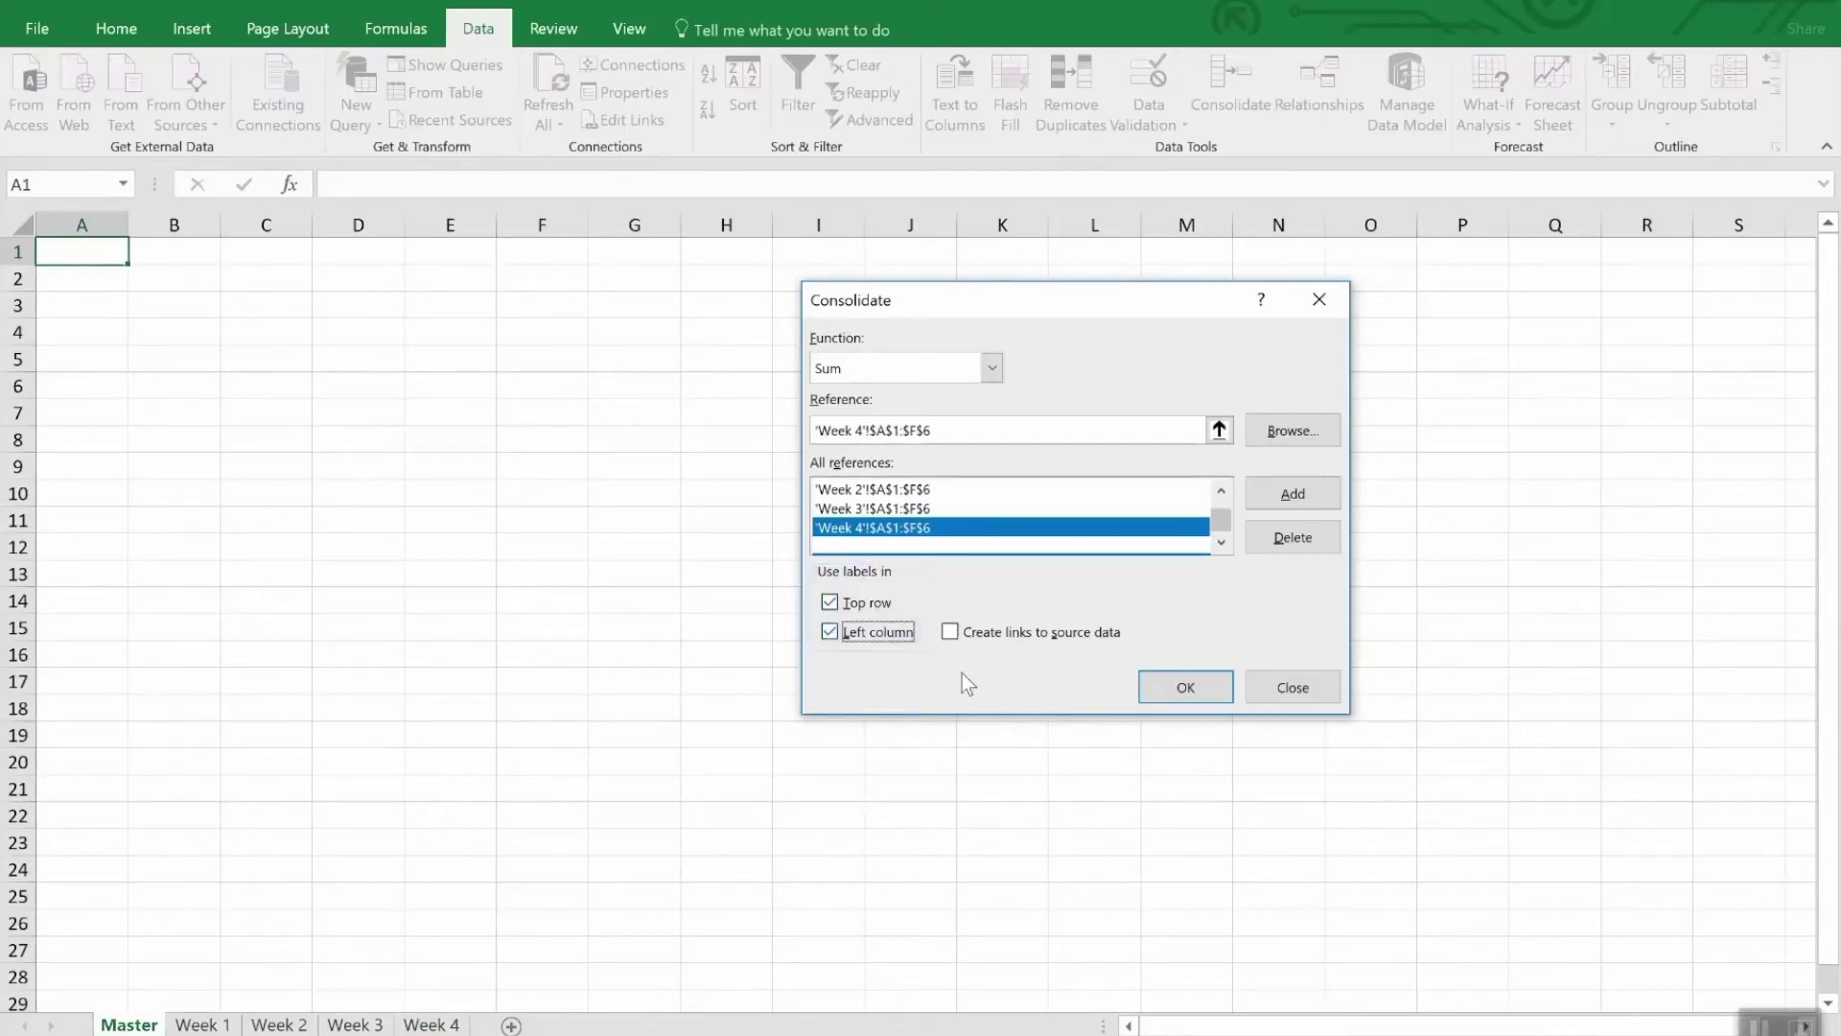
pyautogui.click(1043, 642)
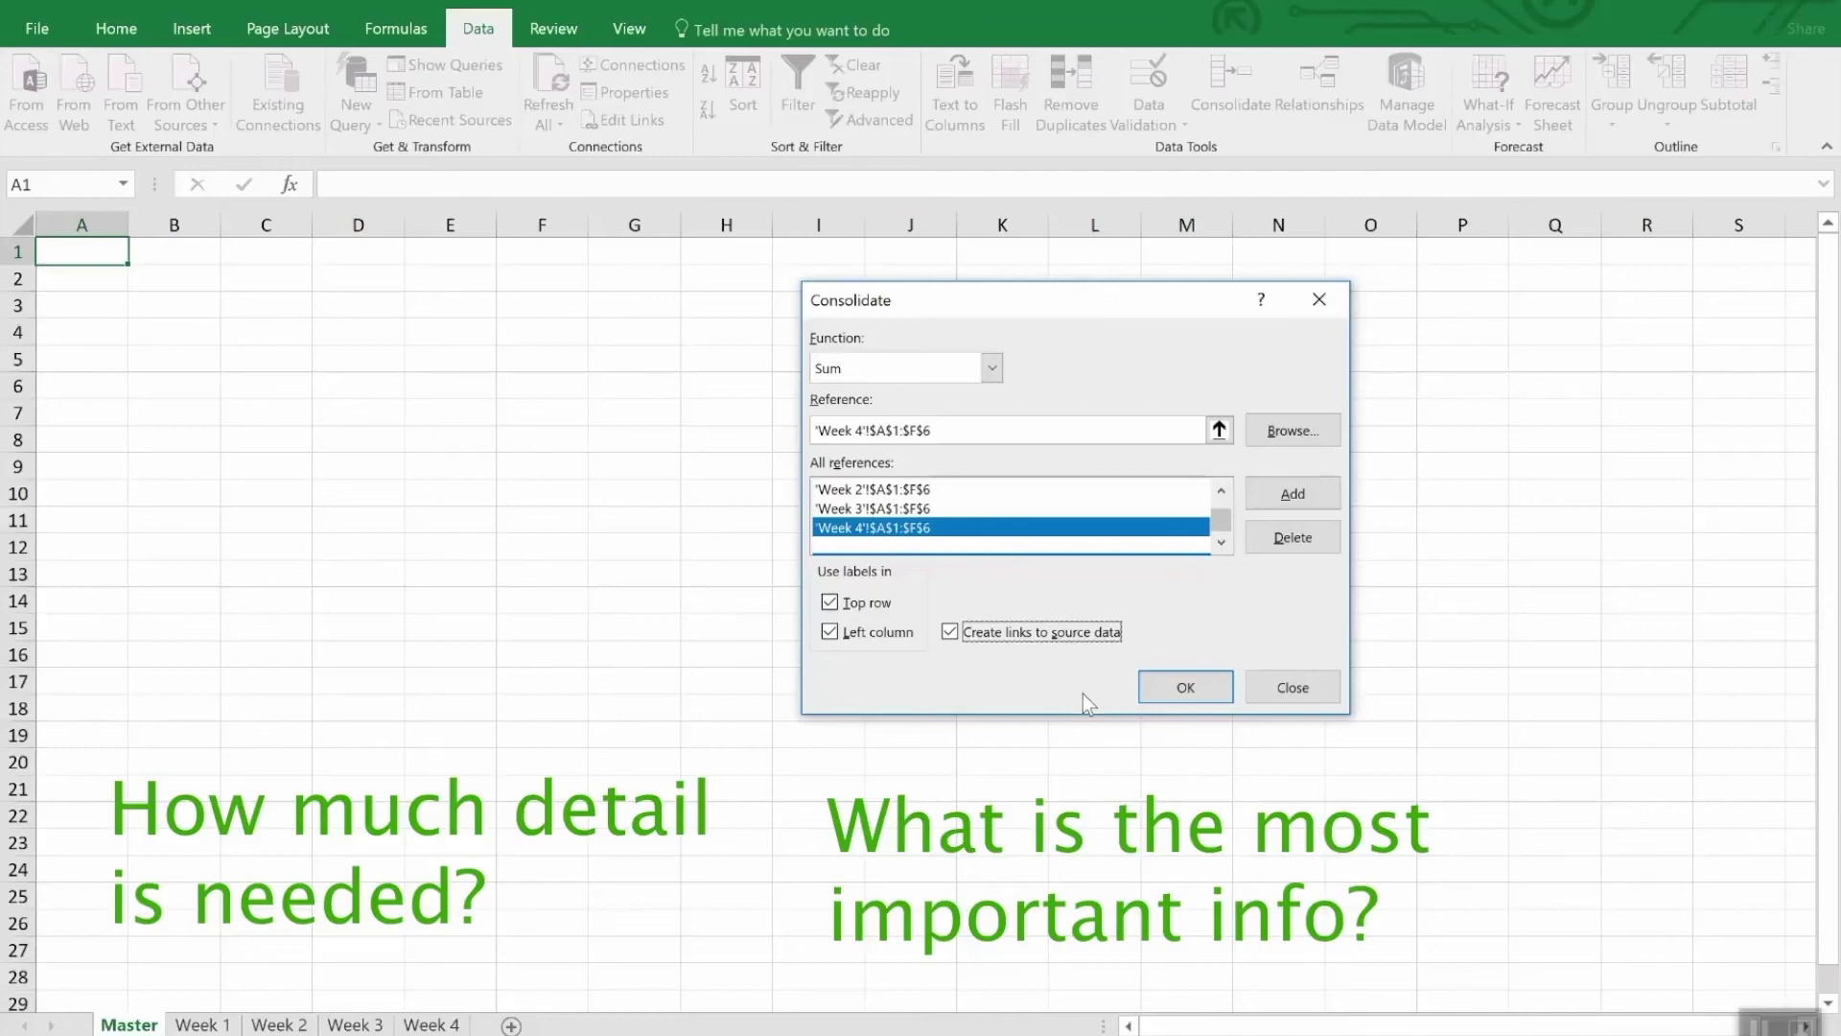
pyautogui.click(1168, 694)
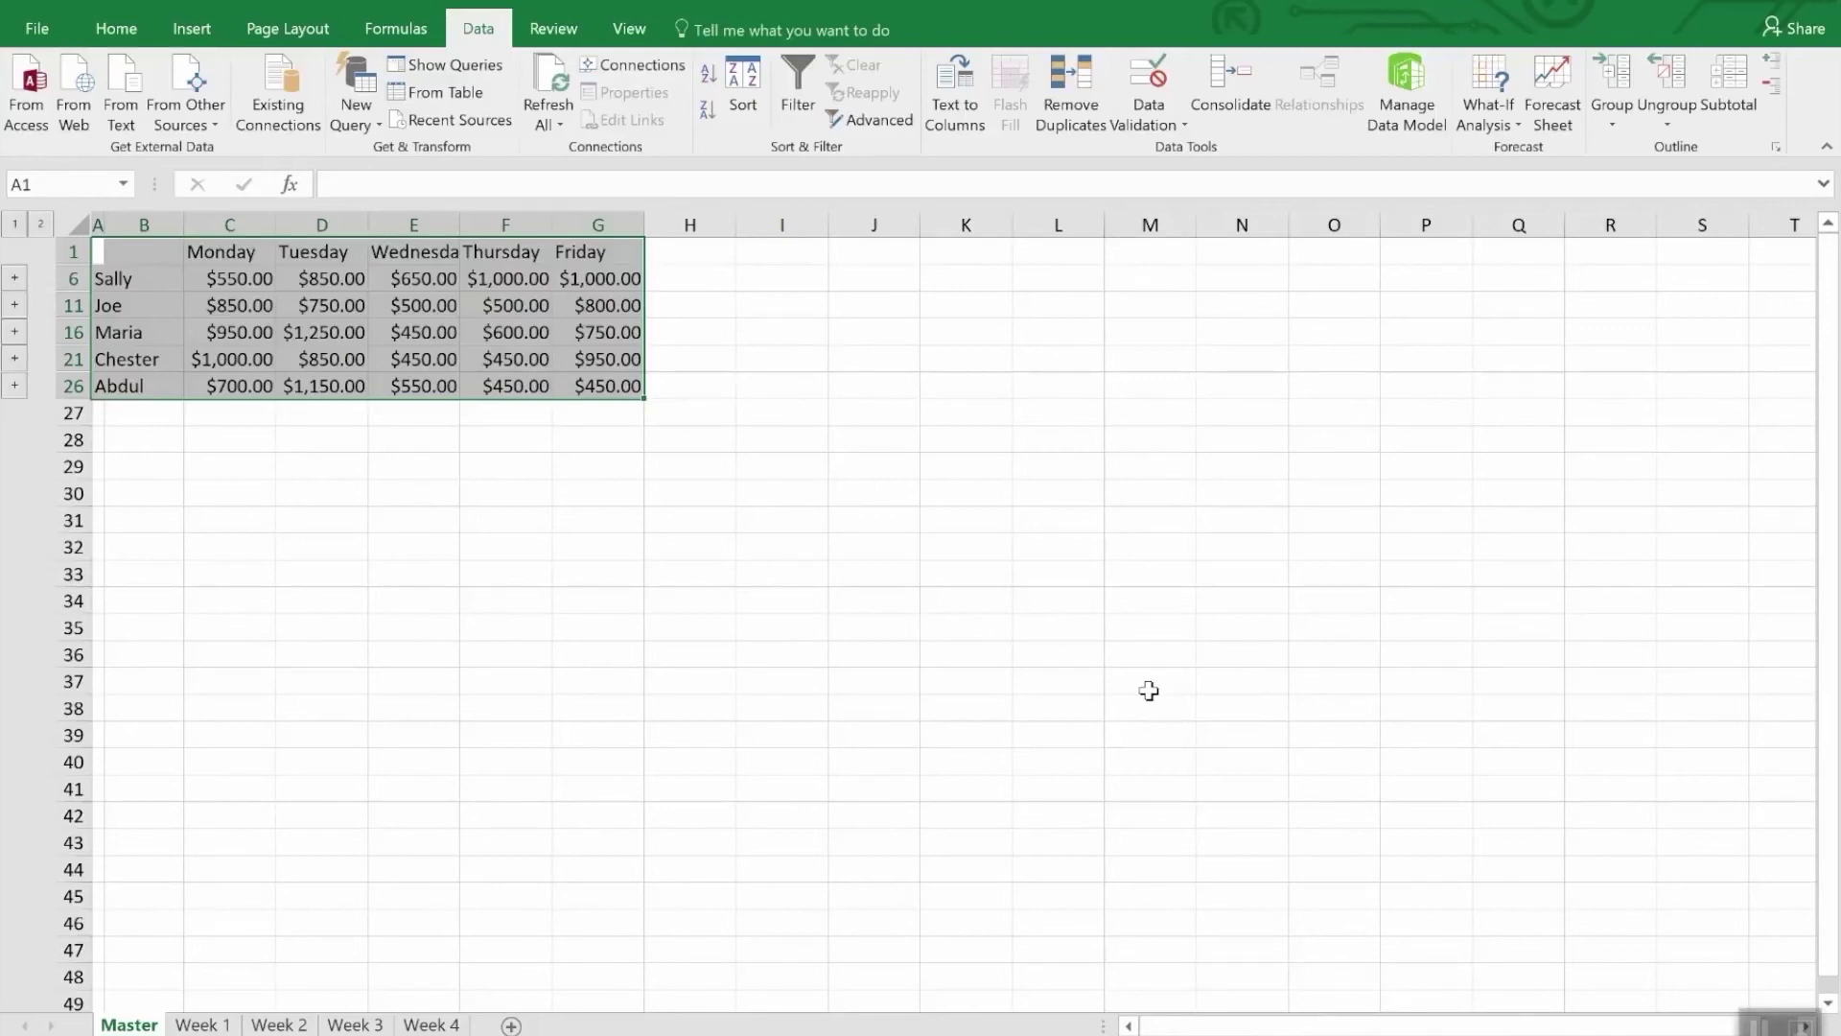
pyautogui.click(1149, 690)
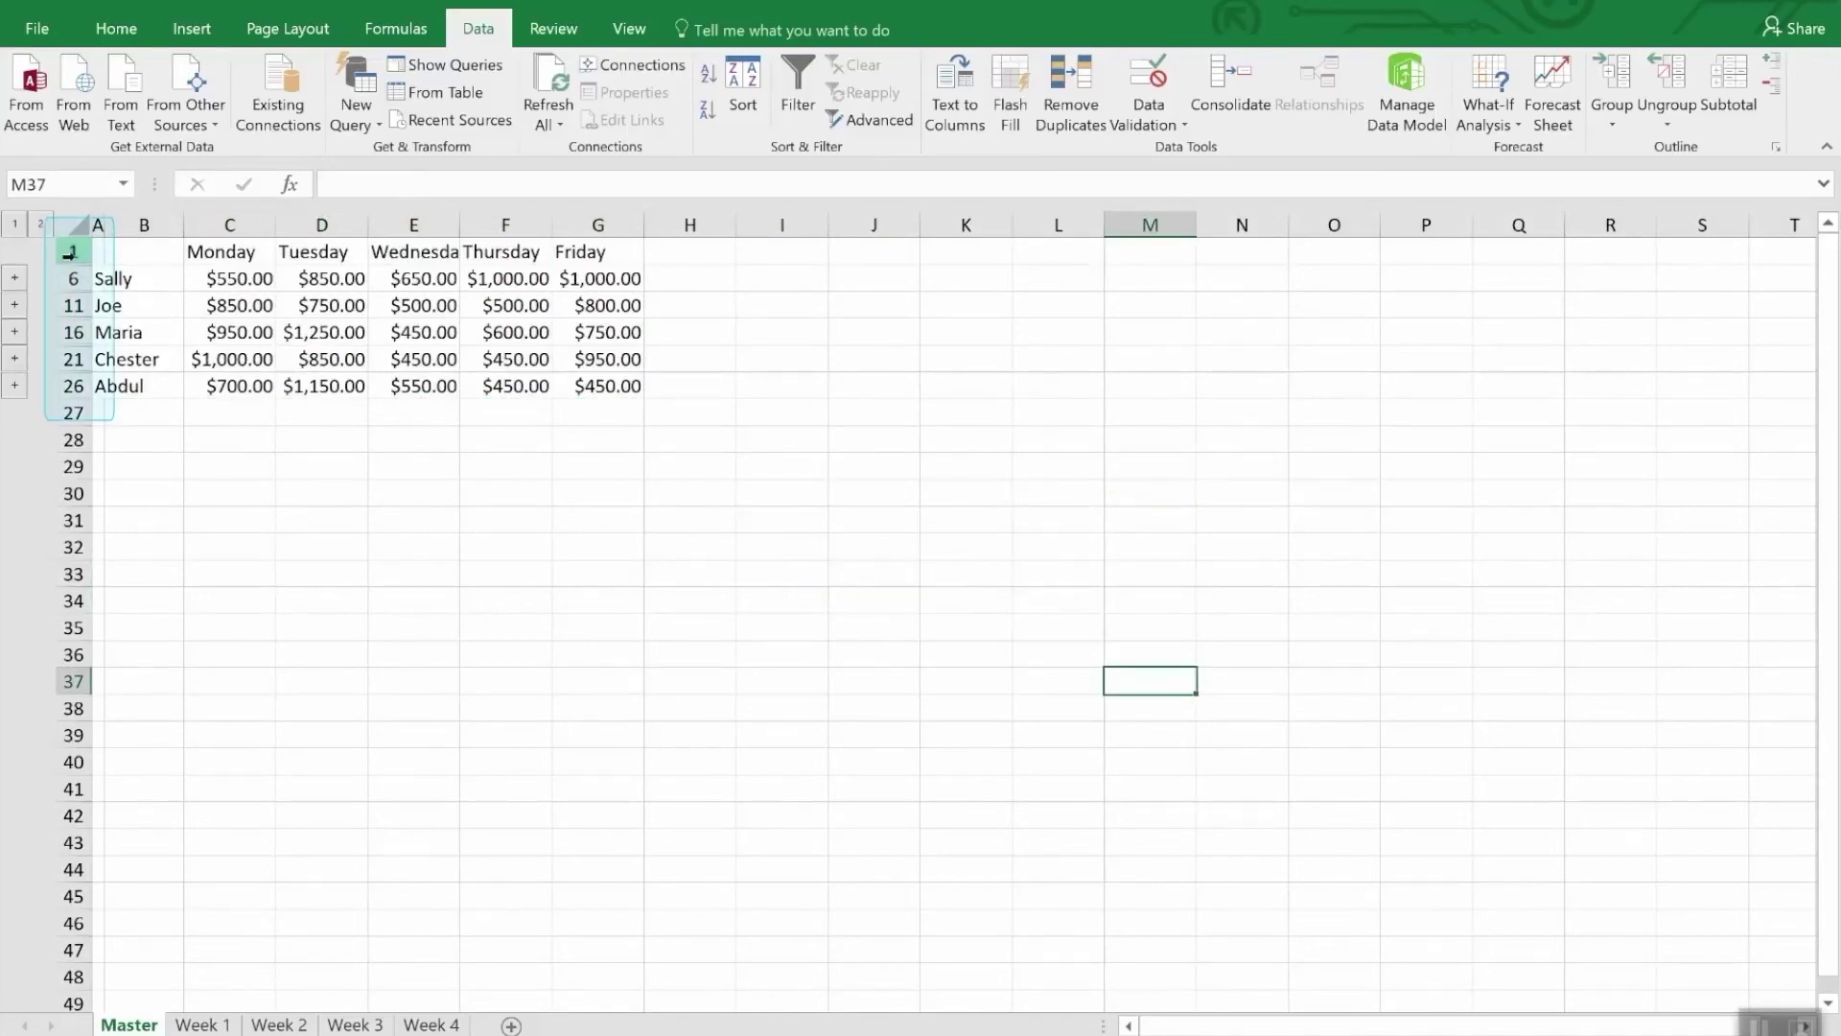
# Unhide the weekly detail rows between rows 1 and 26 of the Master sheet, and collapse them again
pyautogui.moveTo(71, 252); pyautogui.dragTo(56, 390)
pyautogui.rightClick(56, 389)
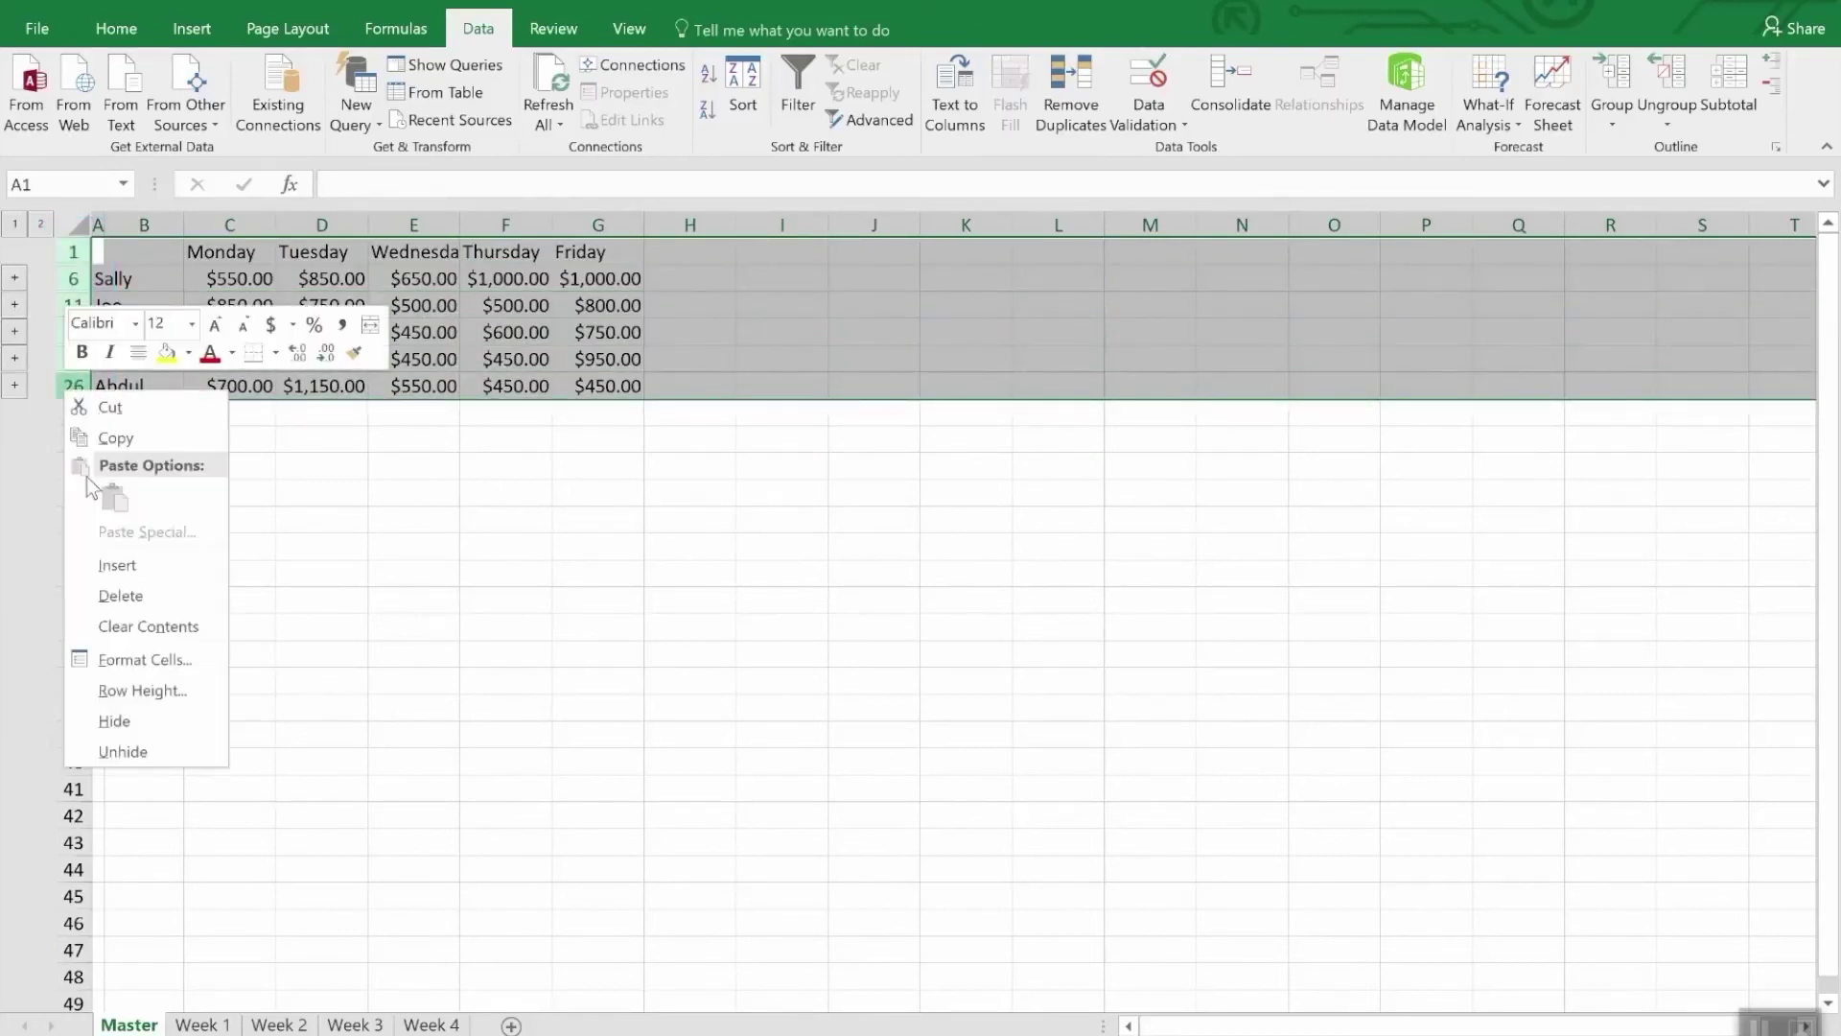
pyautogui.click(106, 751)
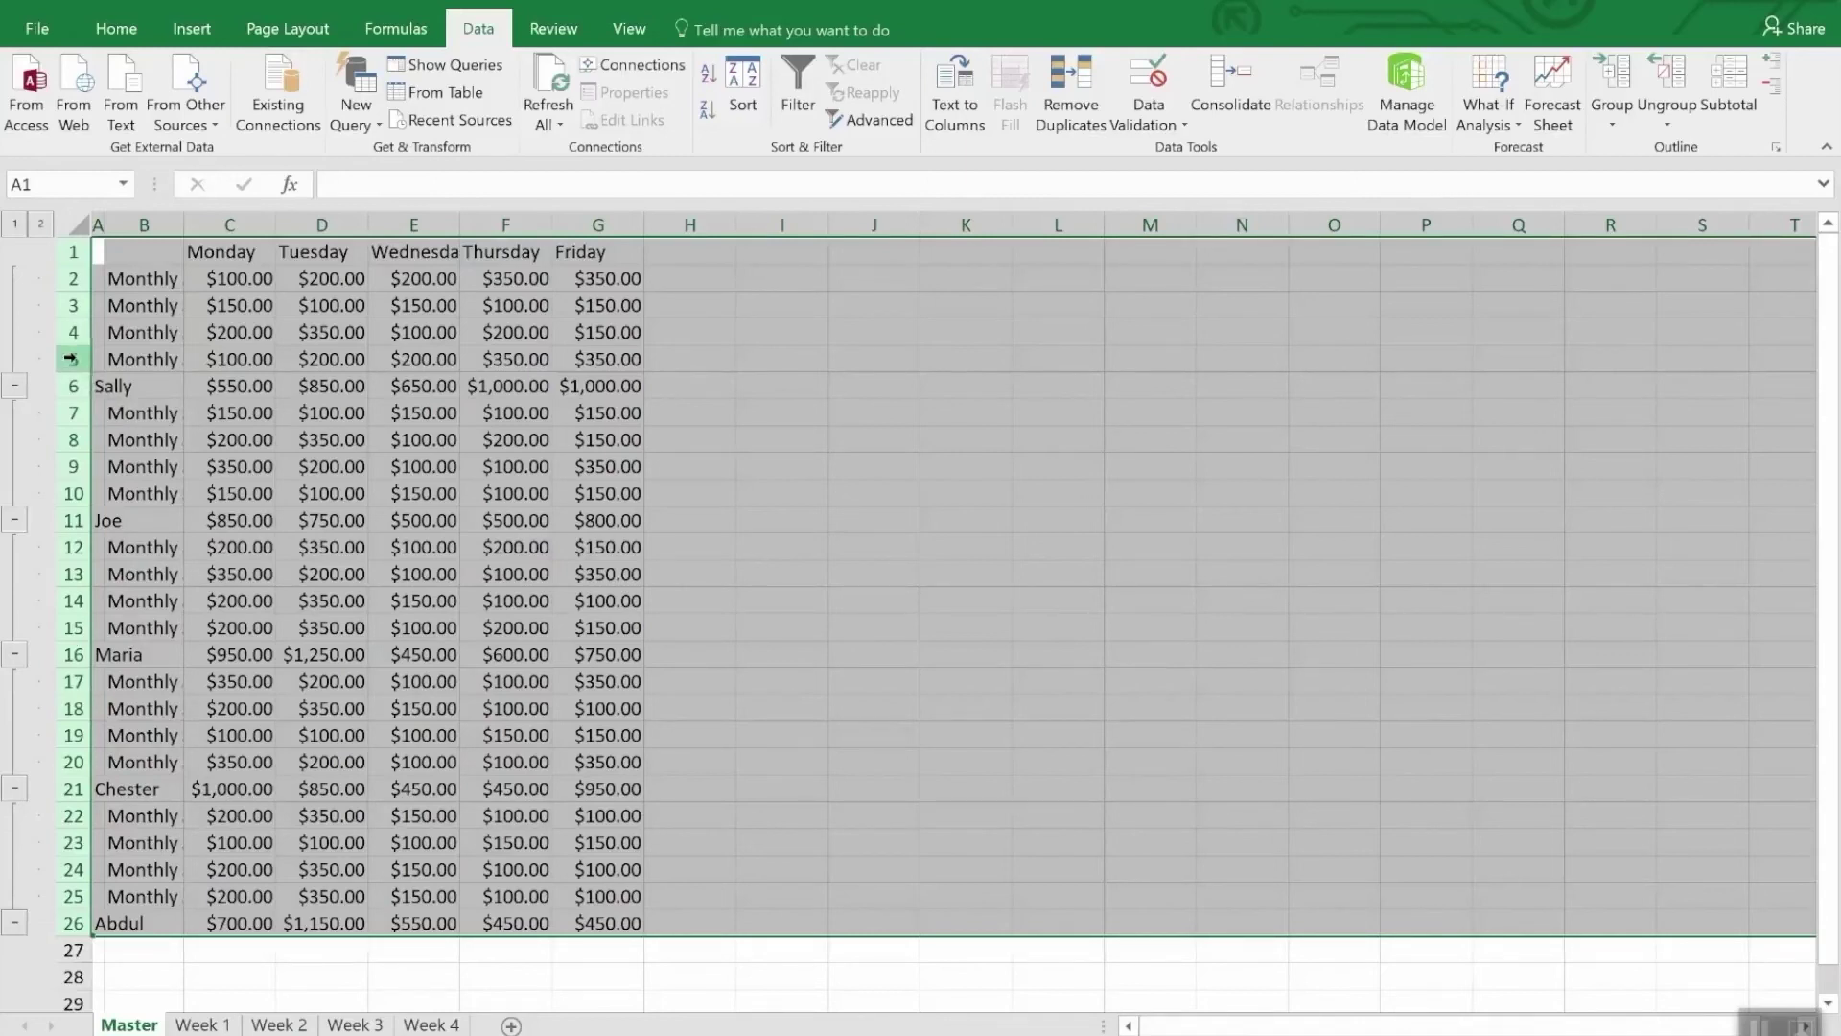
pyautogui.click(410, 973)
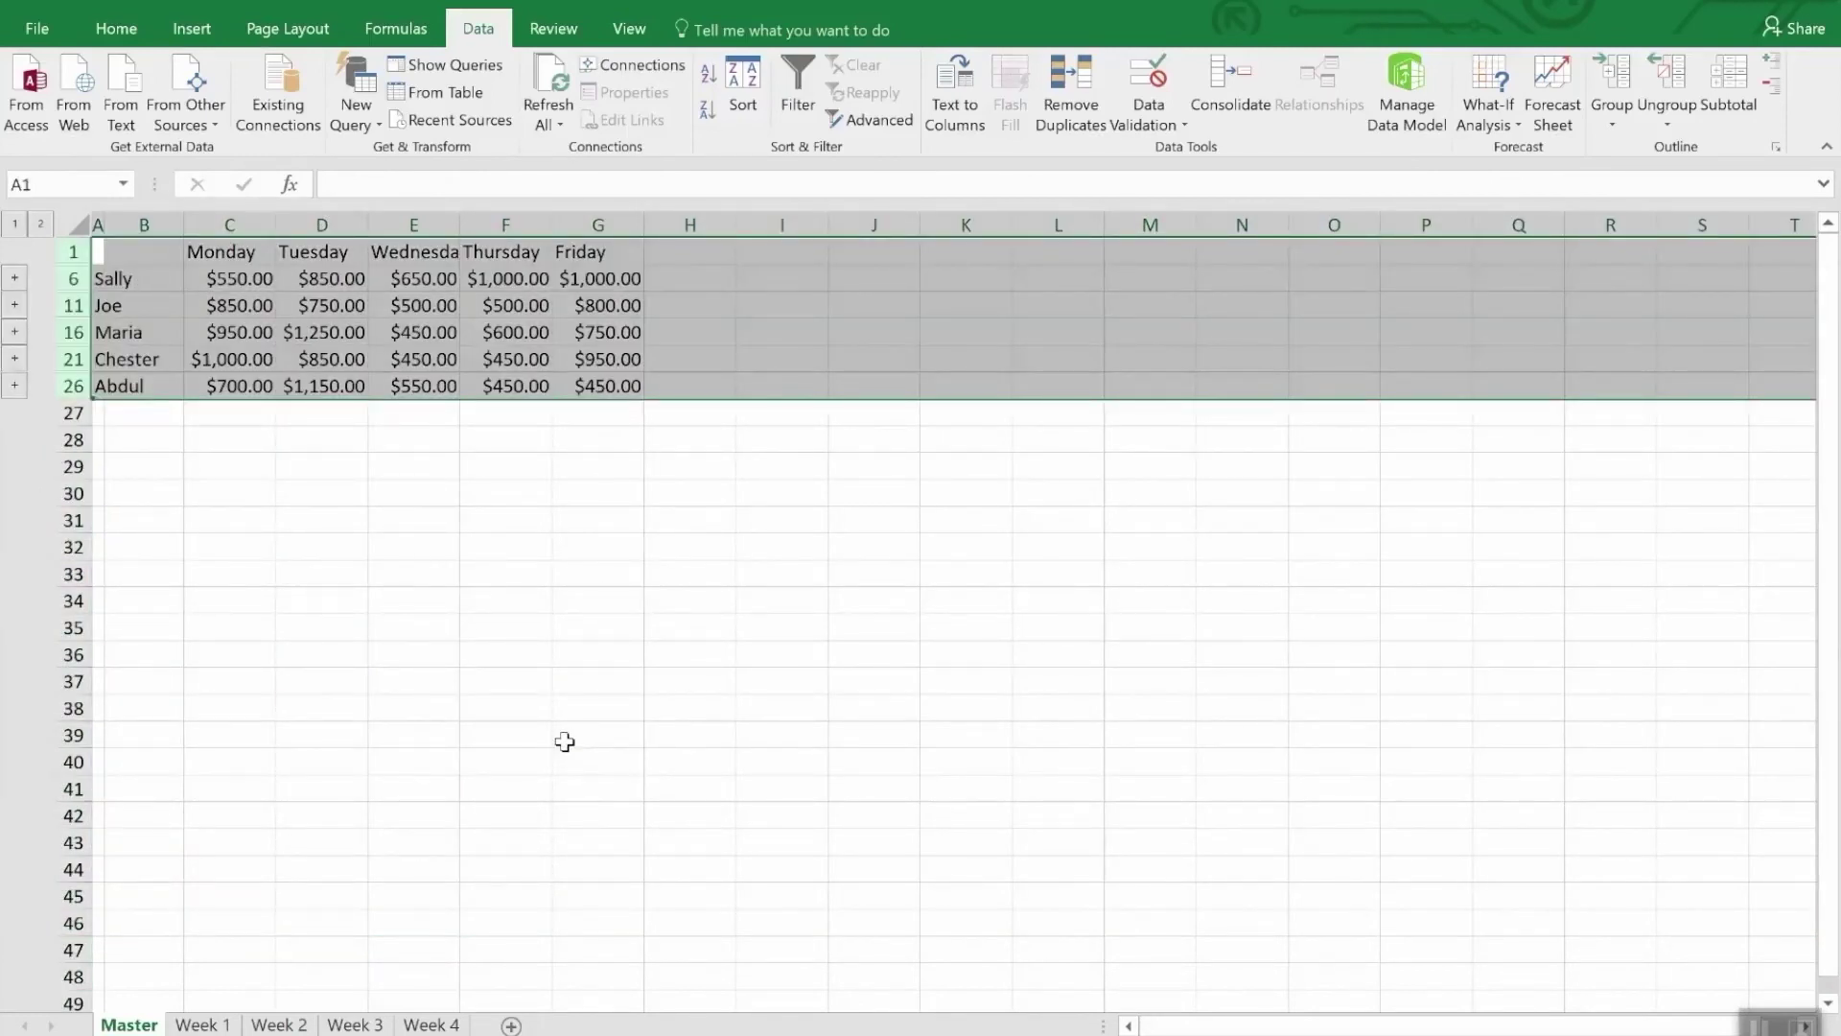
pyautogui.click(495, 505)
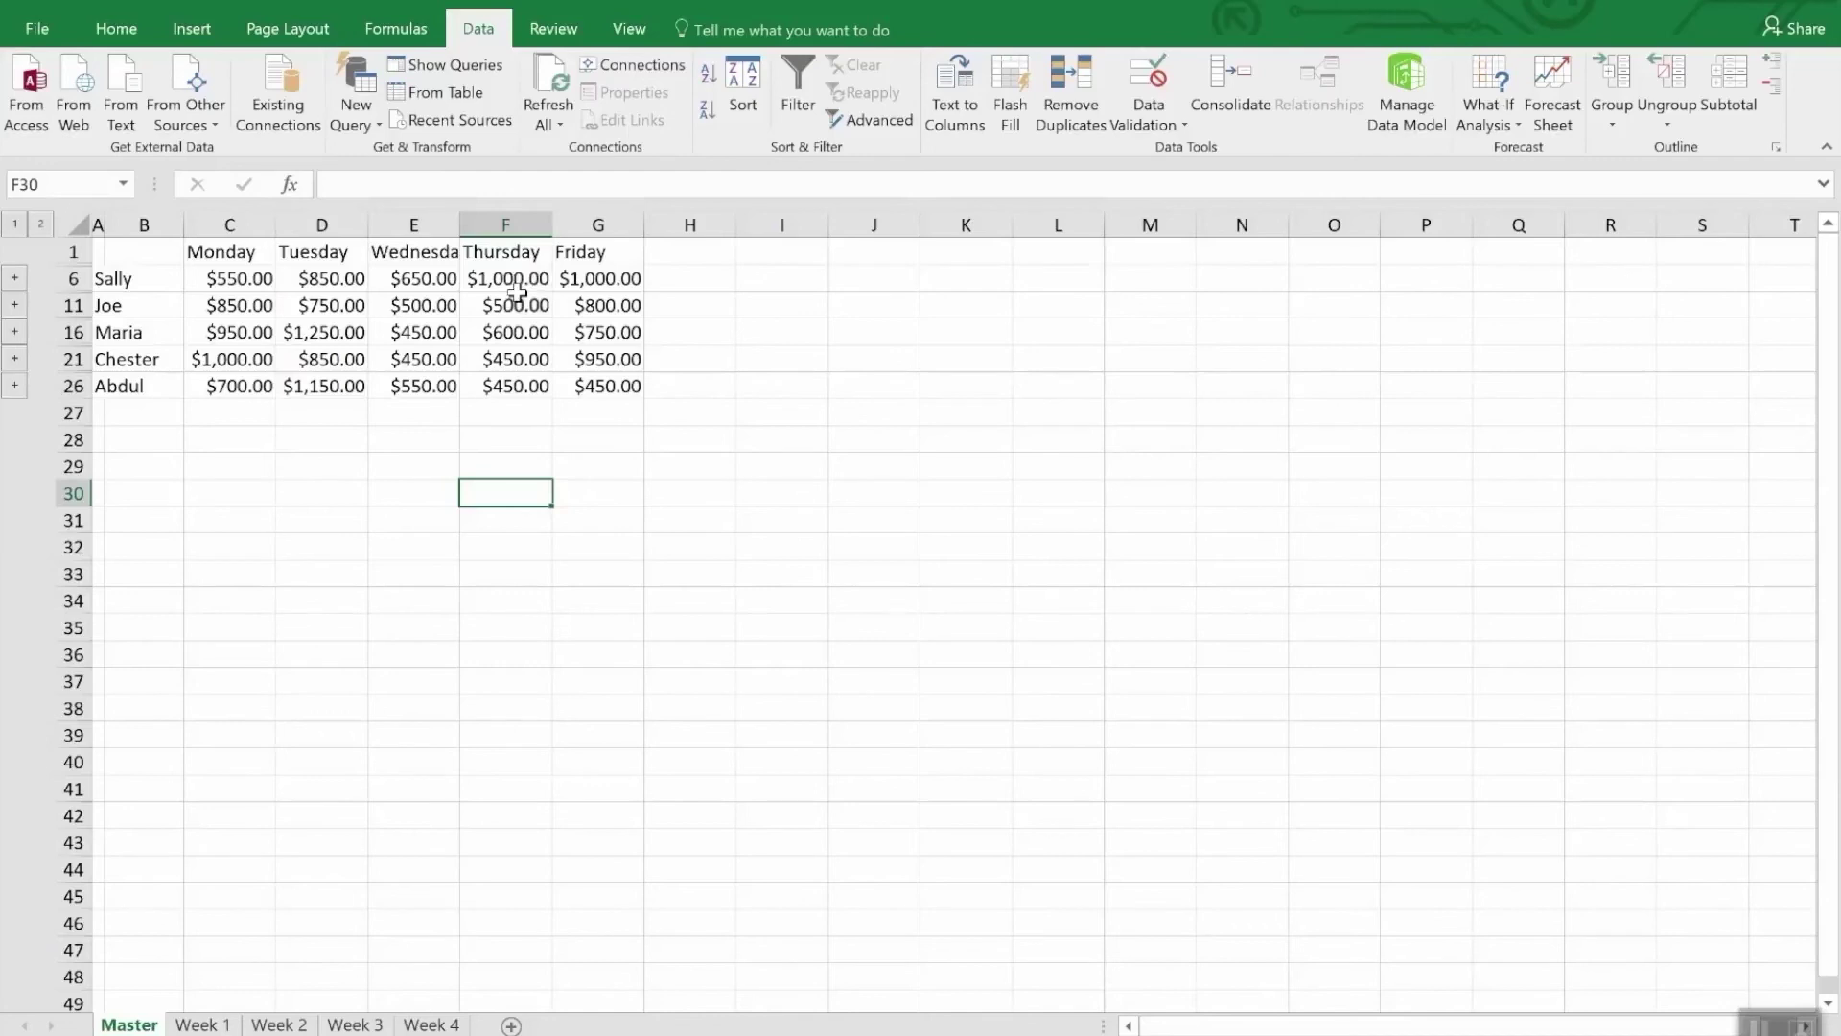
# Set the Thursday amount in cell E2 of the Week 4 sheet to 3500 and check the linked total in Master cell F6
pyautogui.click(535, 280)
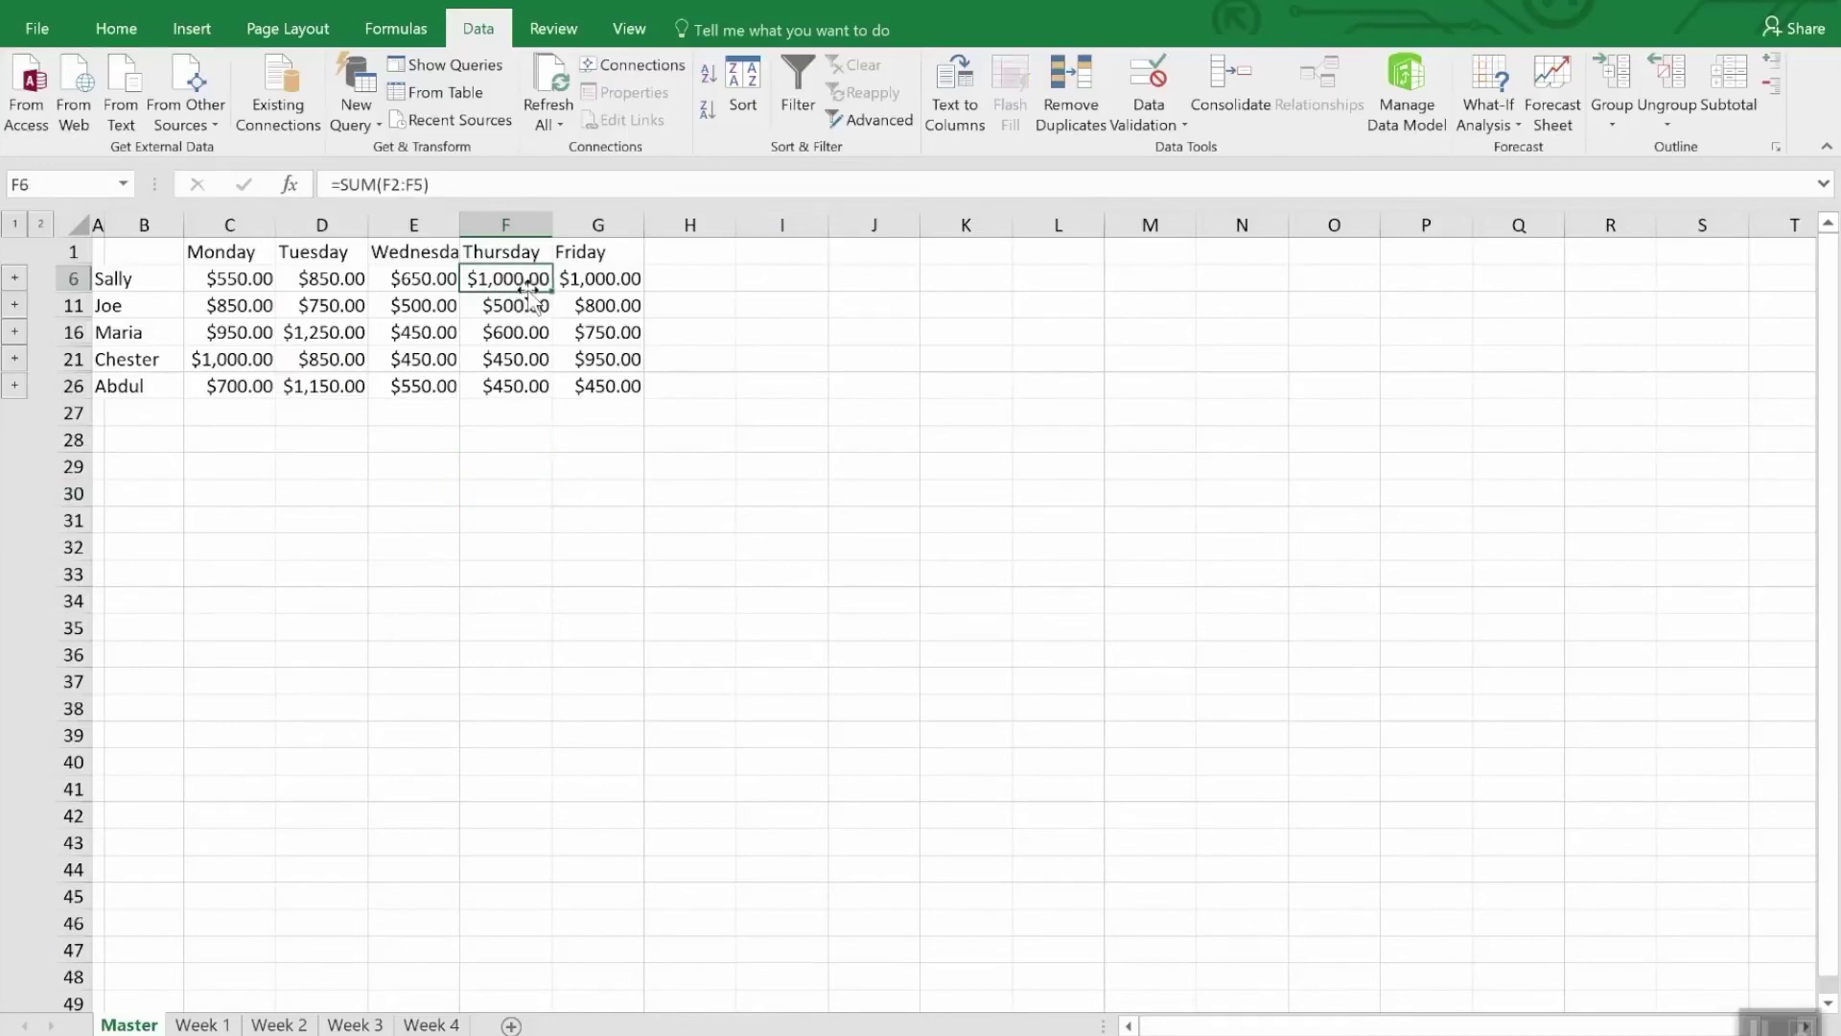
pyautogui.click(426, 1025)
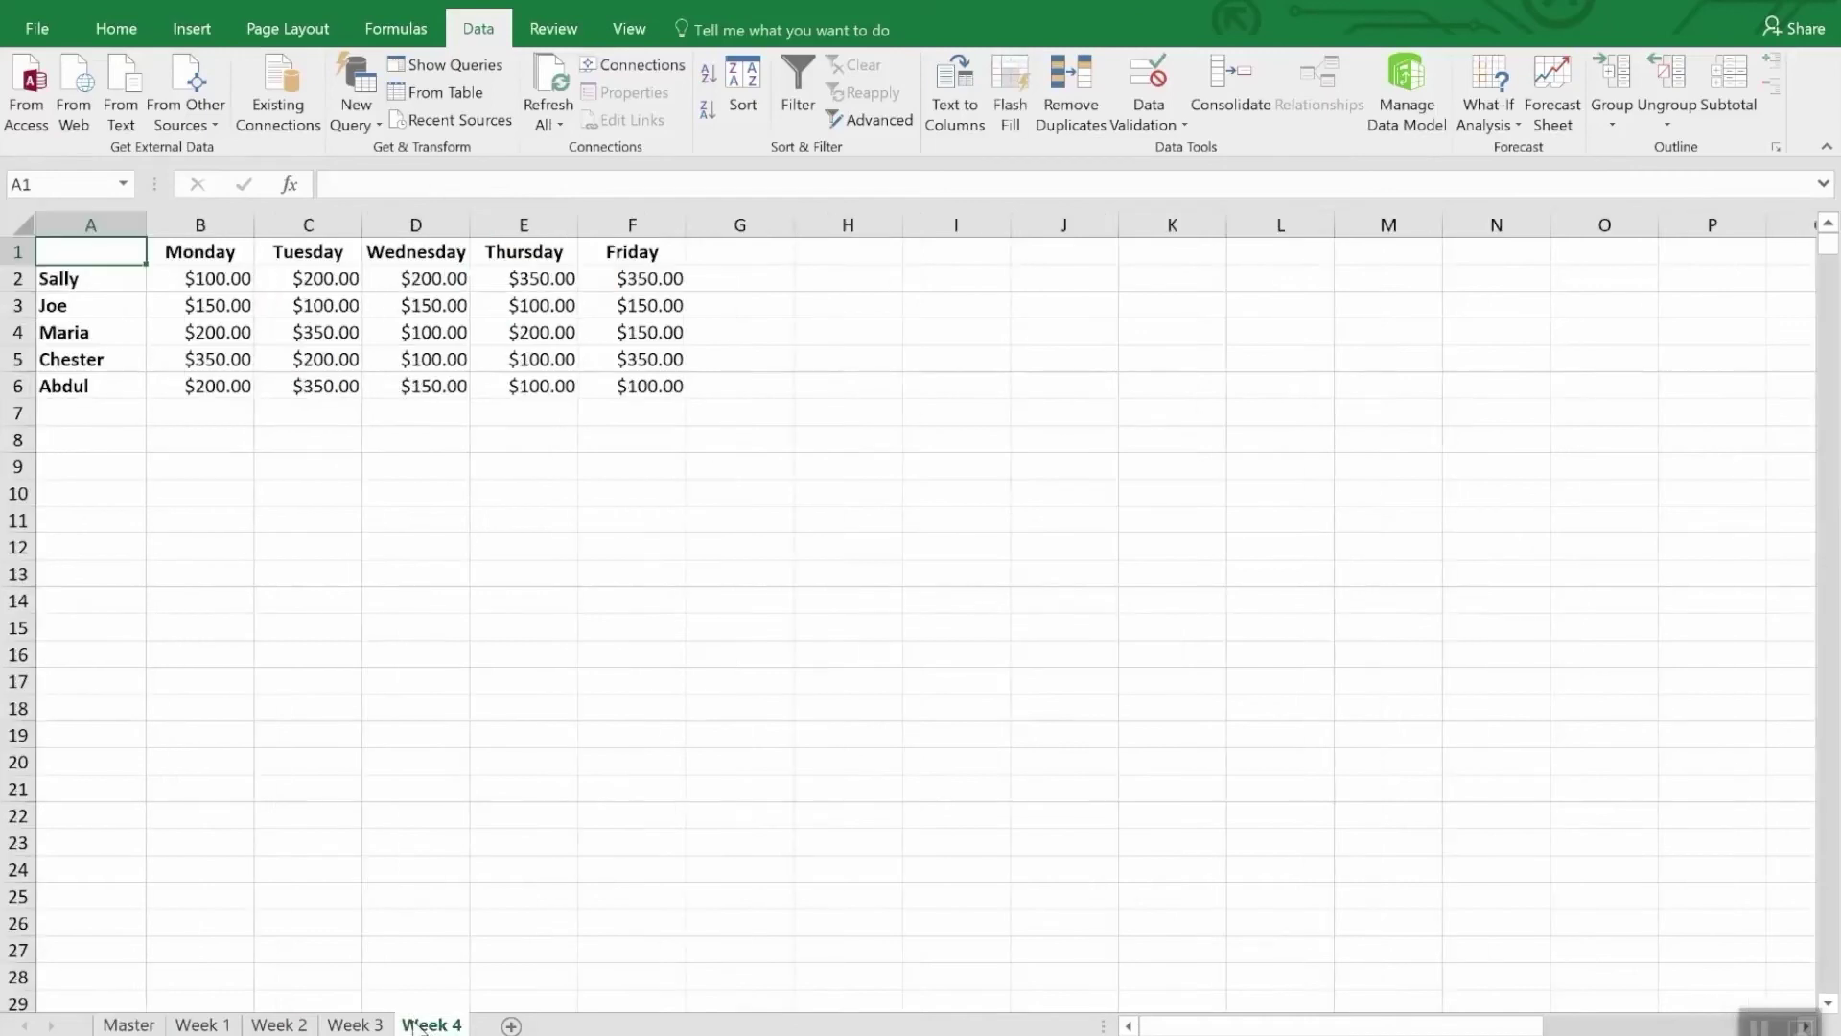
pyautogui.click(543, 280)
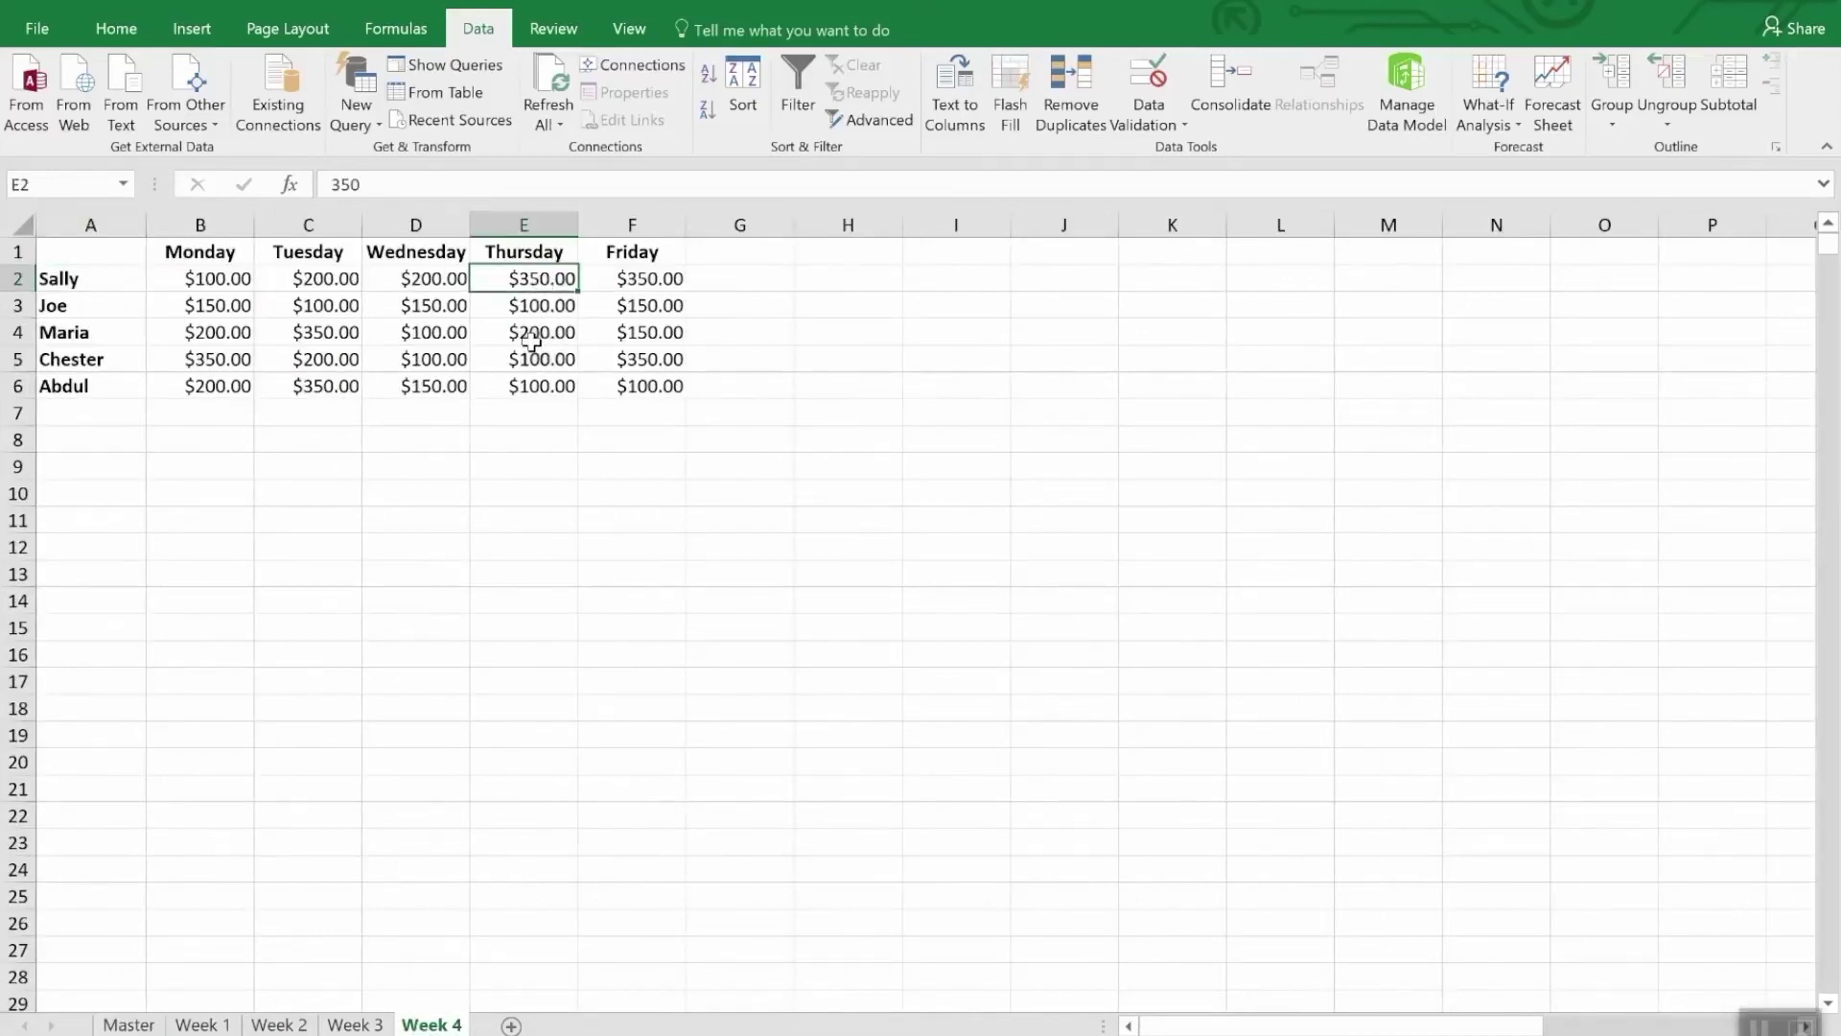
pyautogui.write('35')
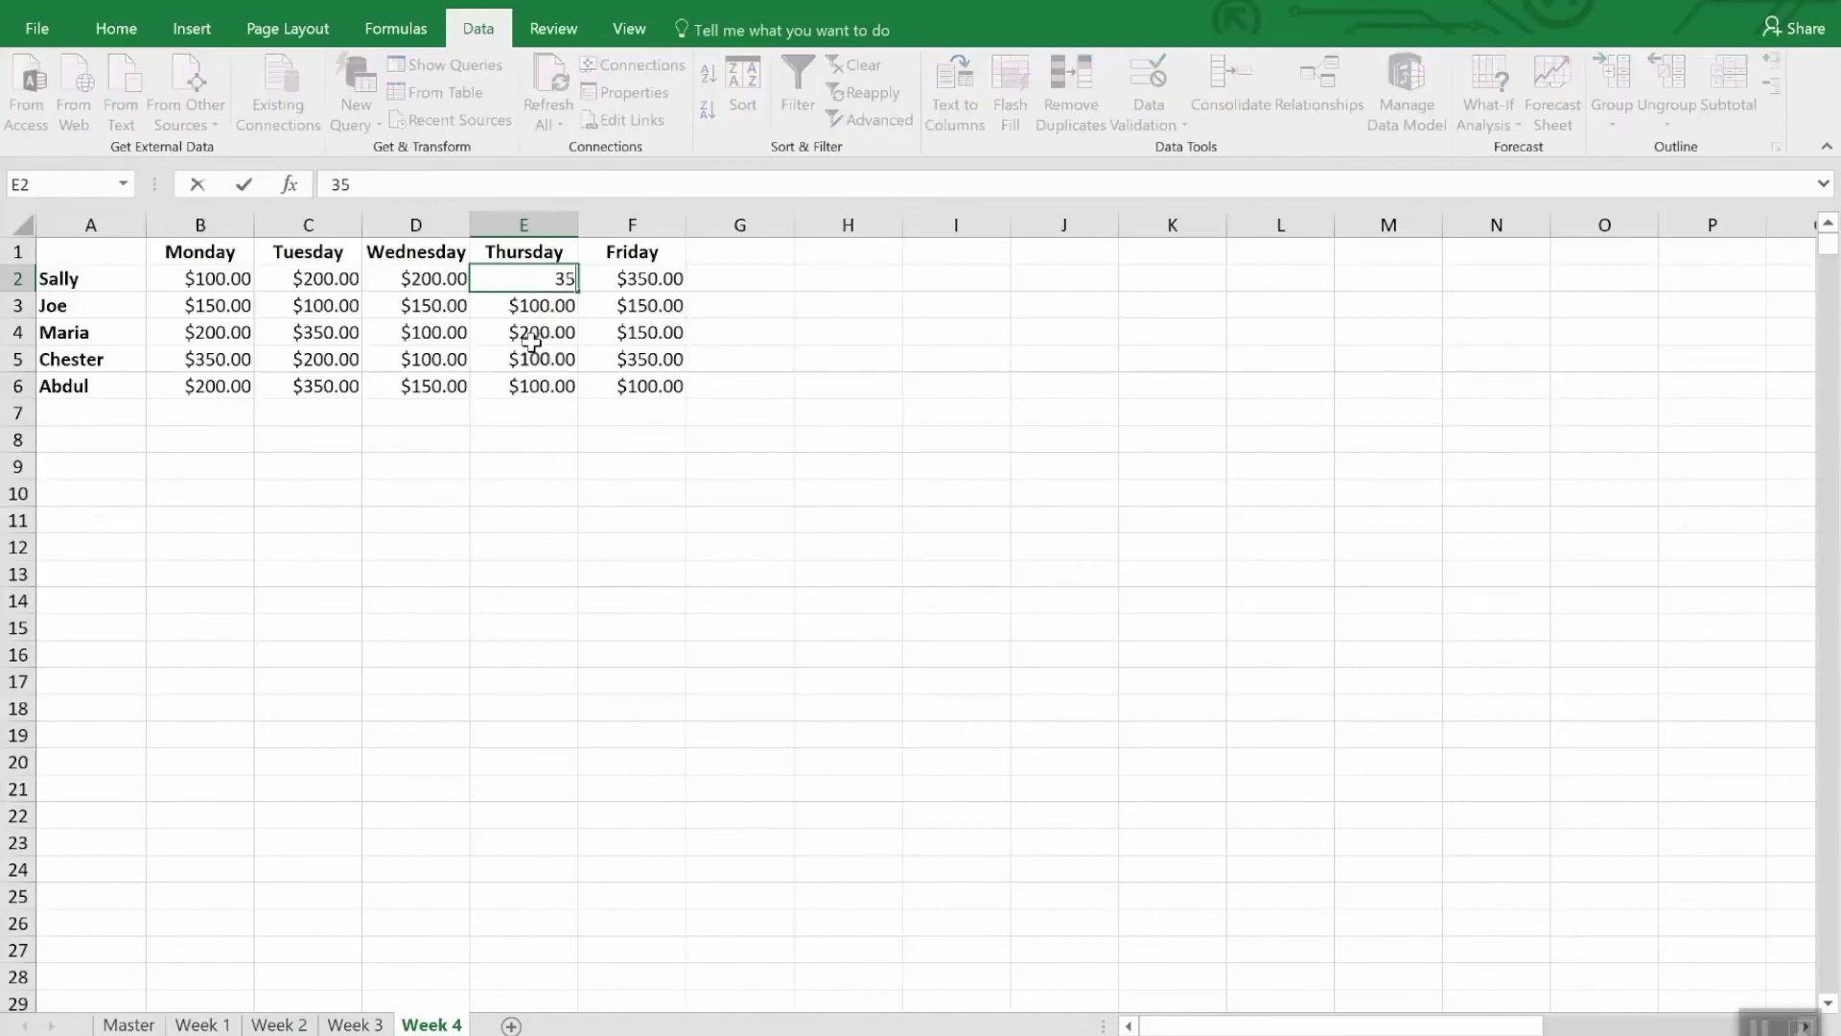
pyautogui.write('00.')
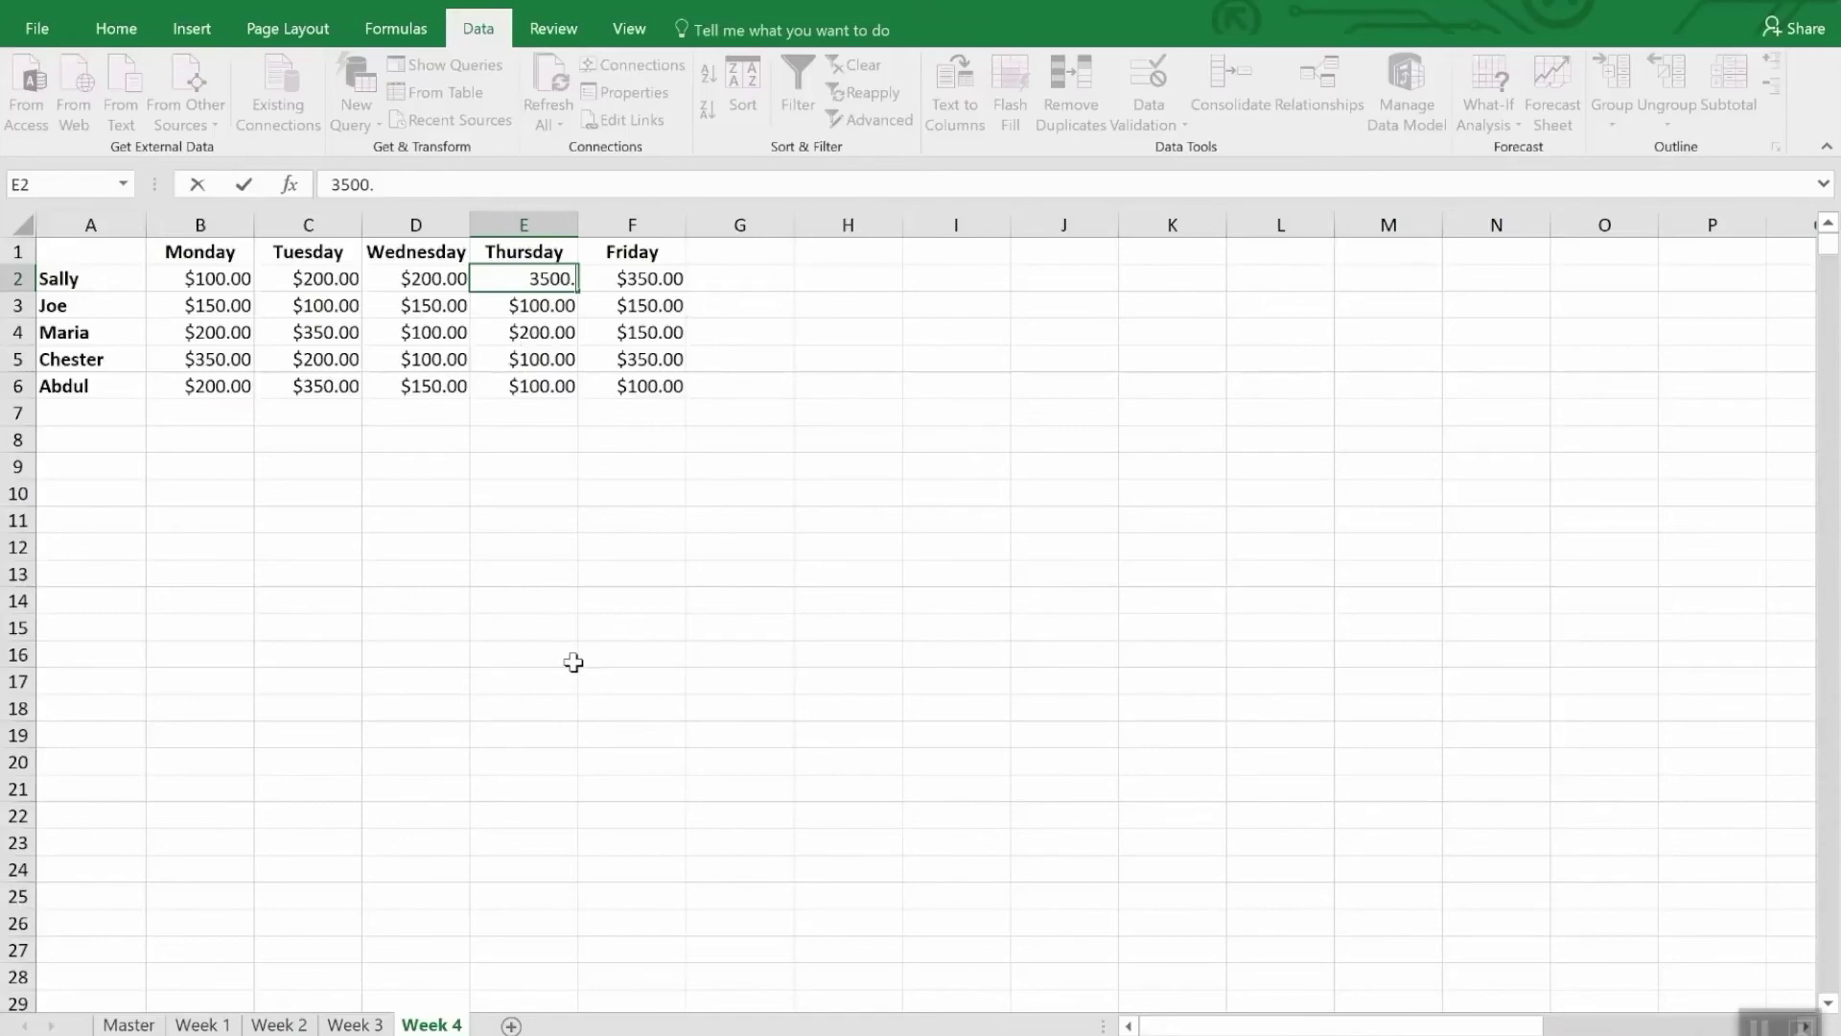
pyautogui.press('Return')
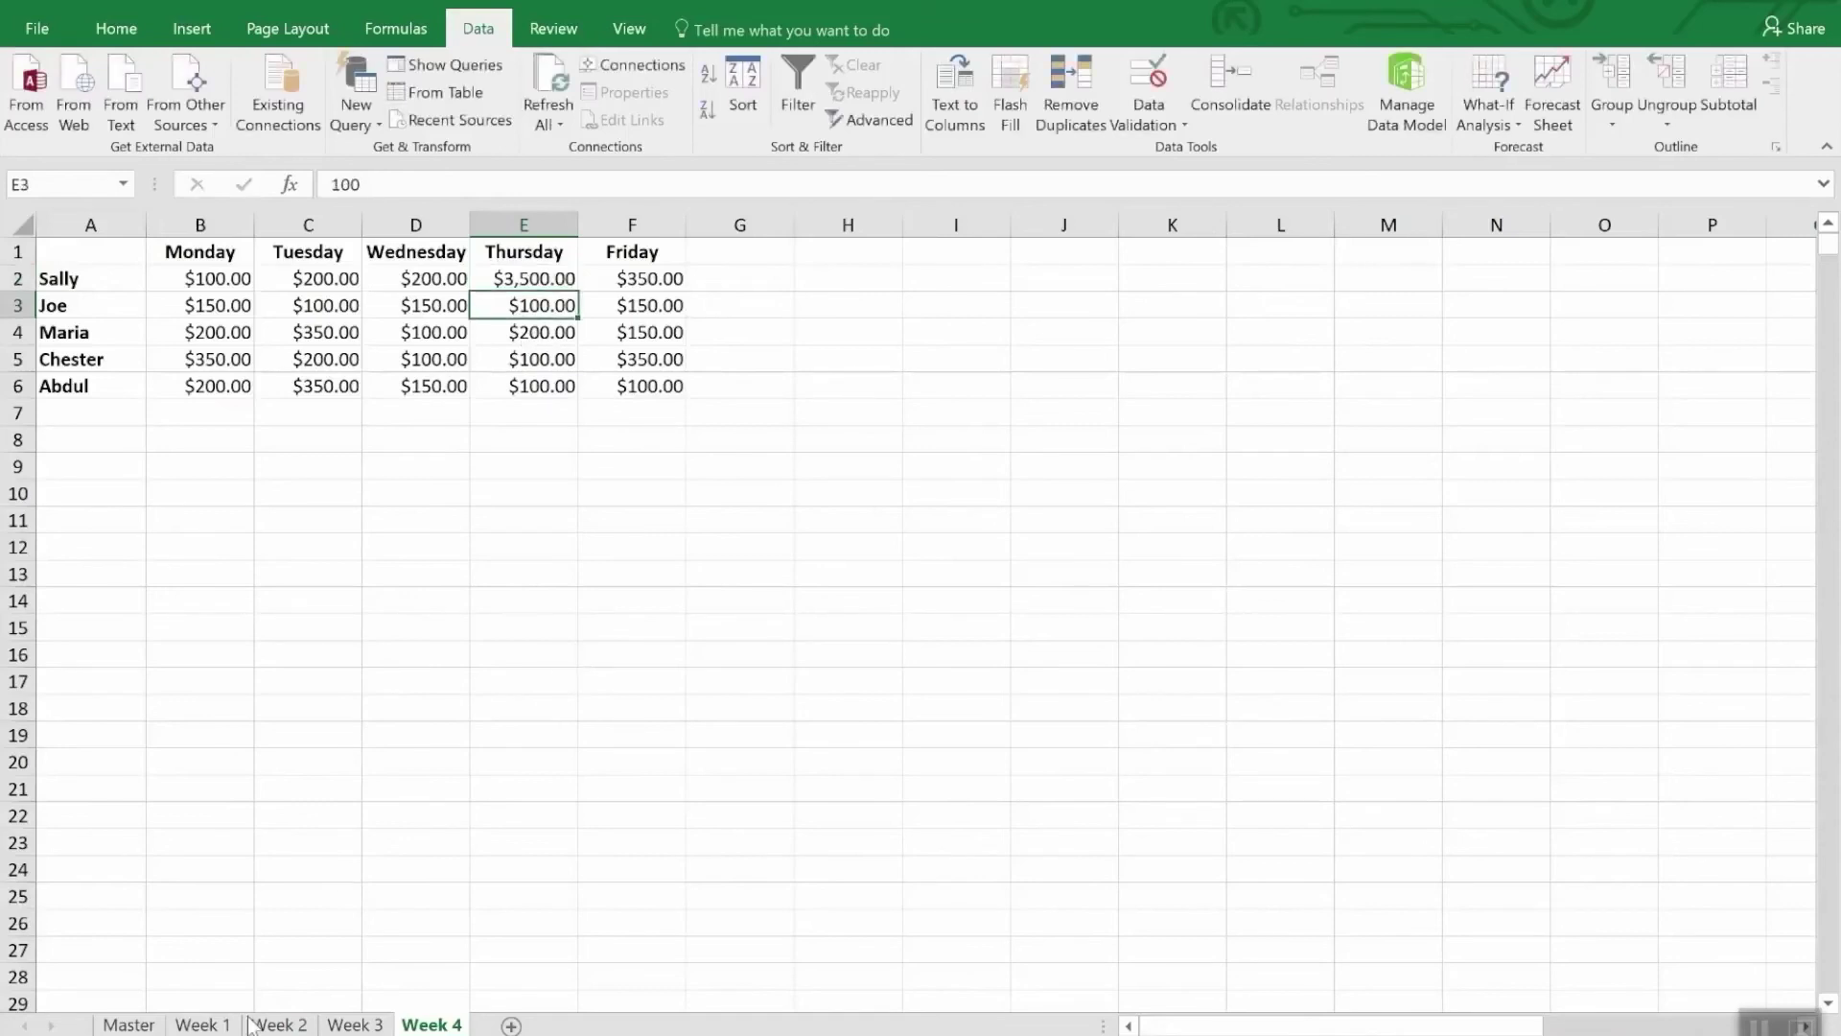
pyautogui.click(133, 1022)
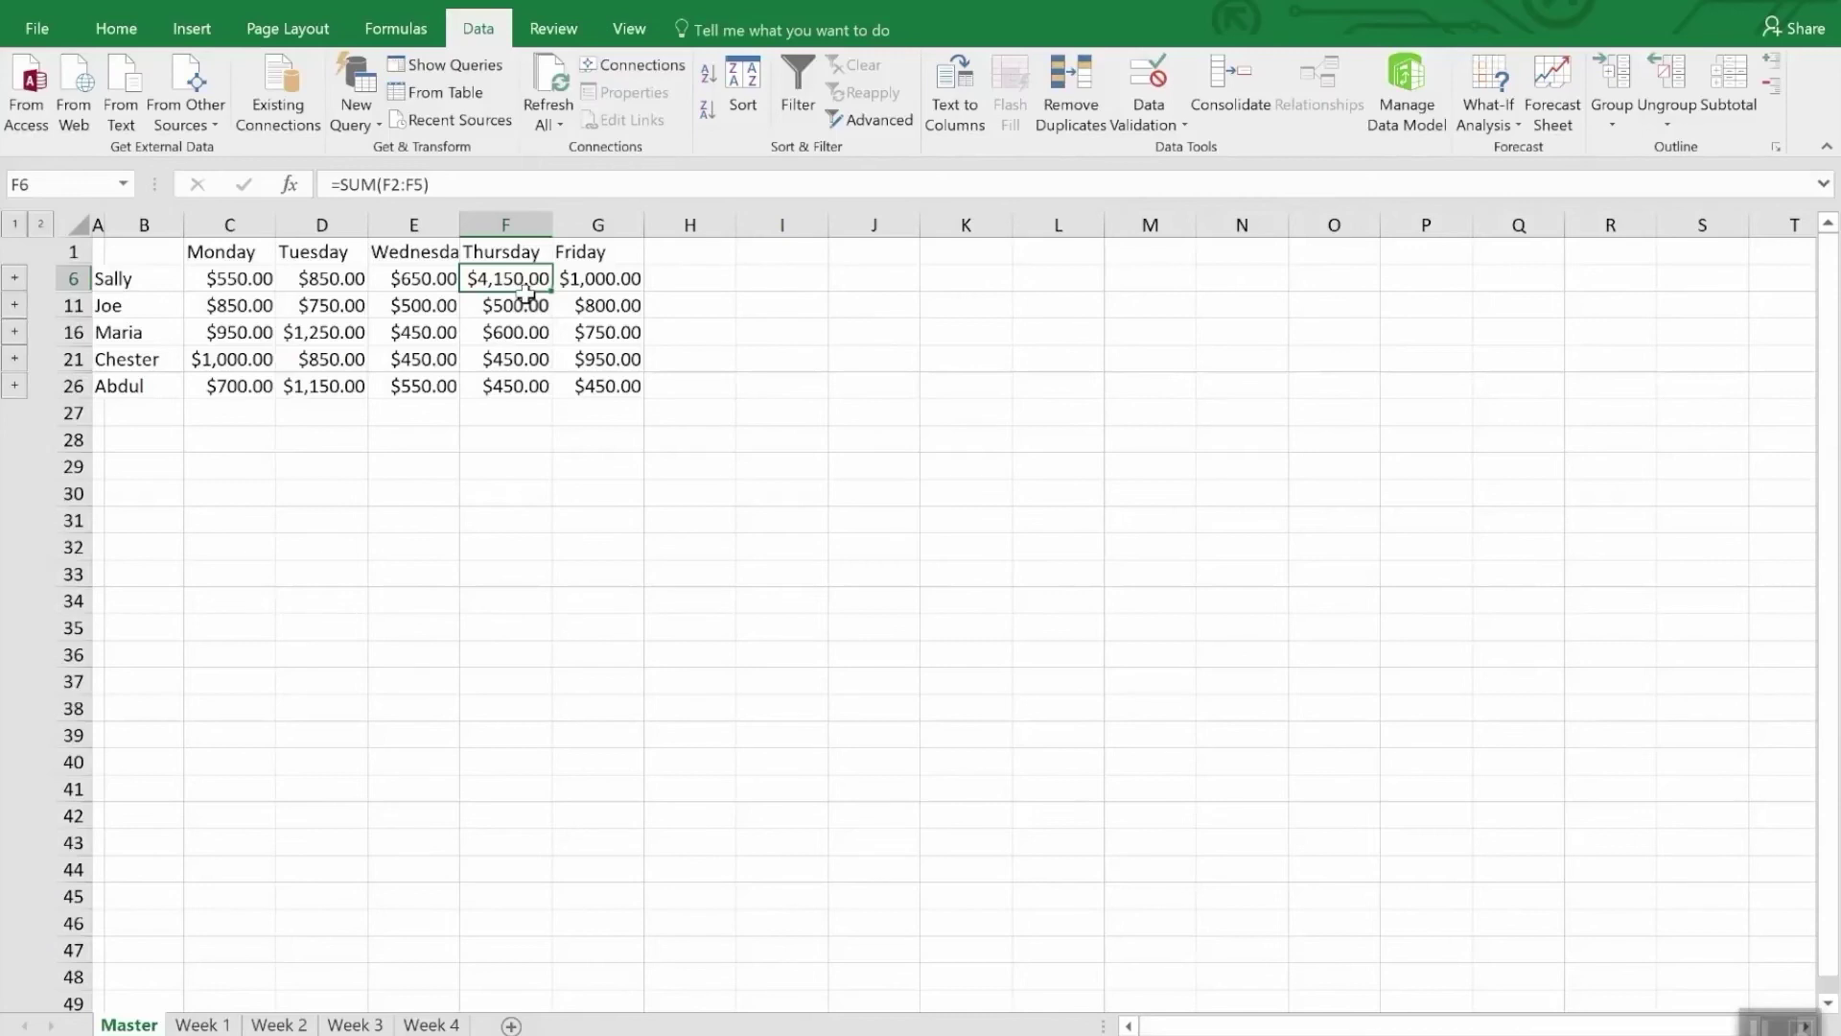
pyautogui.click(1245, 86)
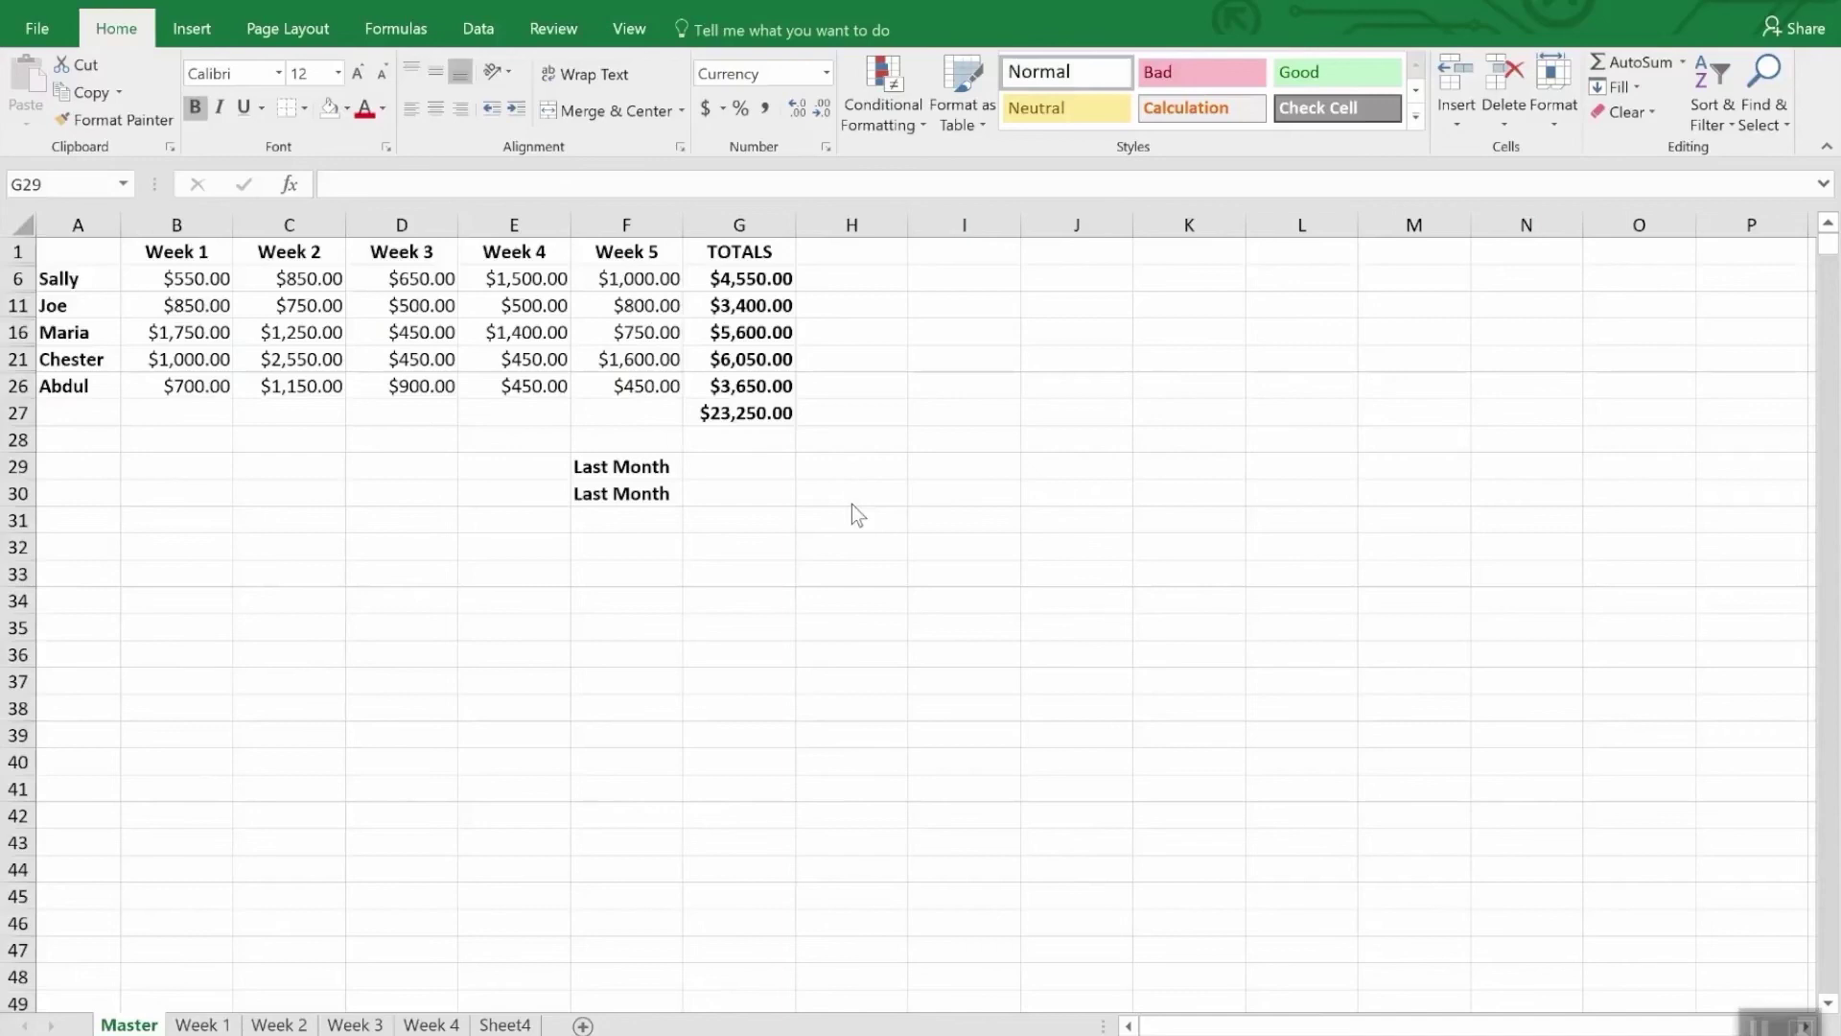
# Link cell G29 of the Master sheet in Monthly Sales 2 to the grand total in G47 of the Monthly Sales workbook's Master sheet
pyautogui.click(709, 465)
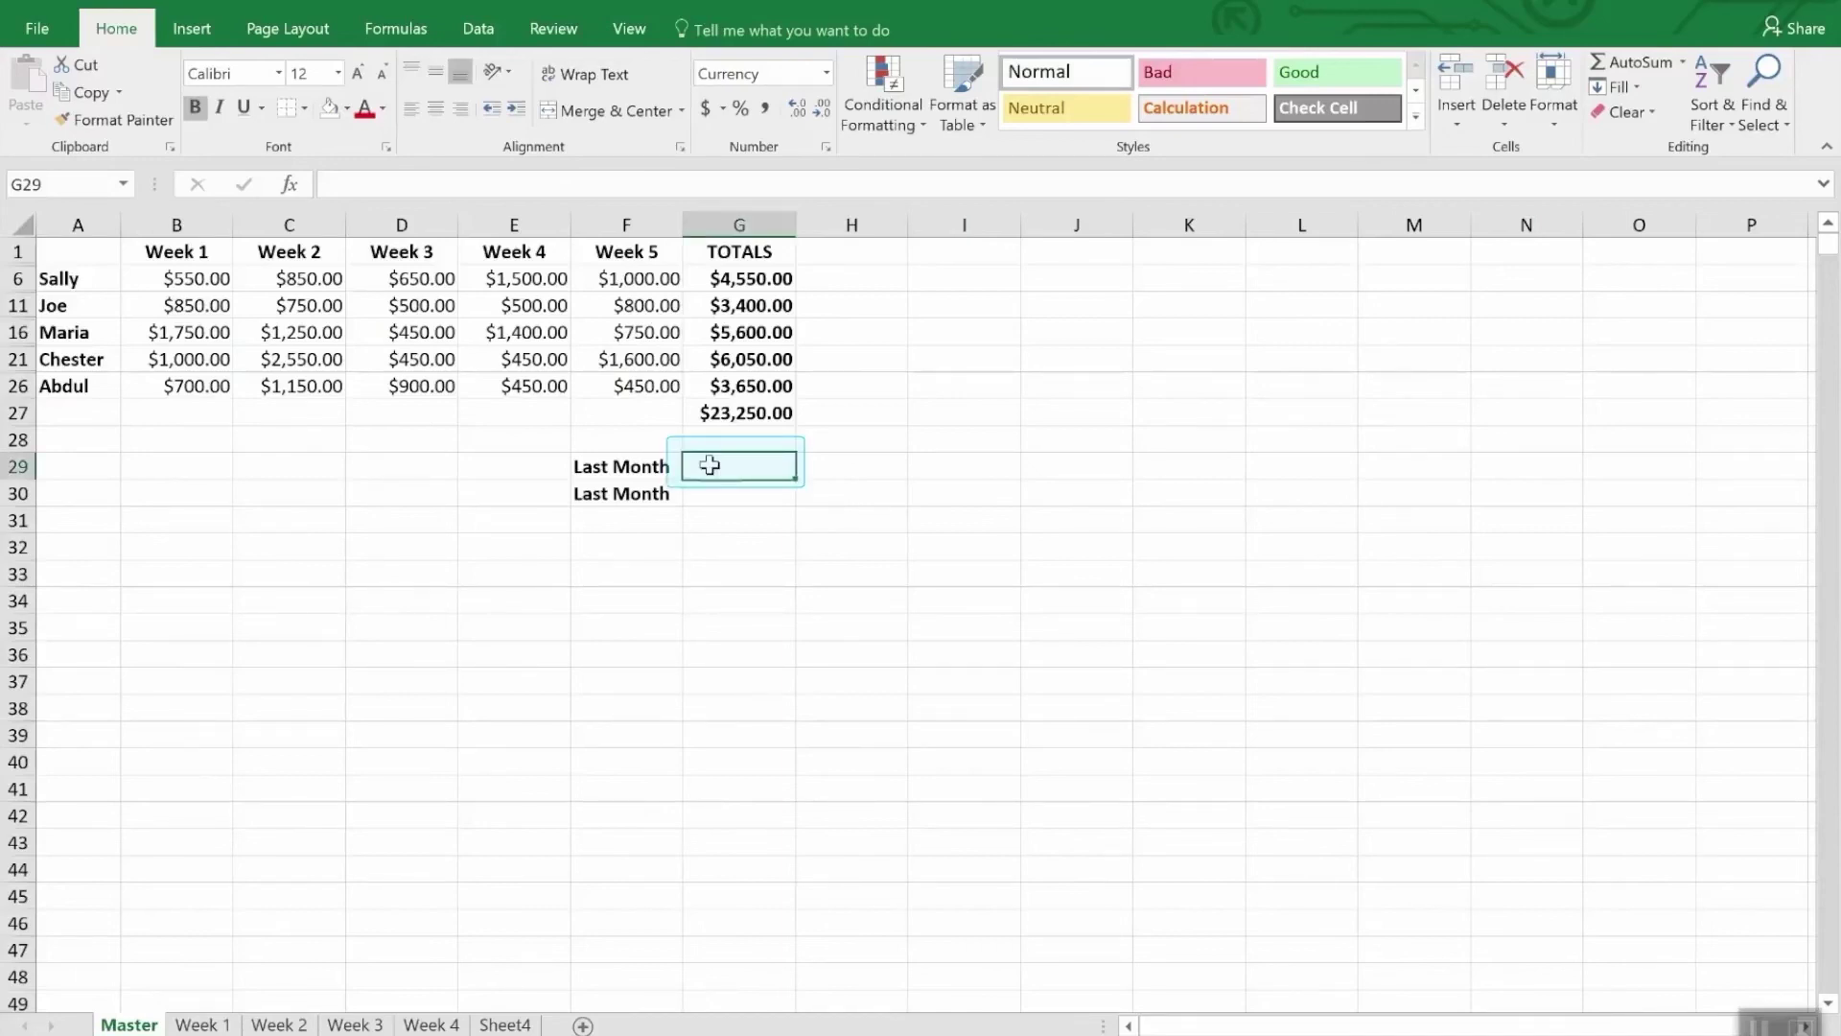
pyautogui.write('=')
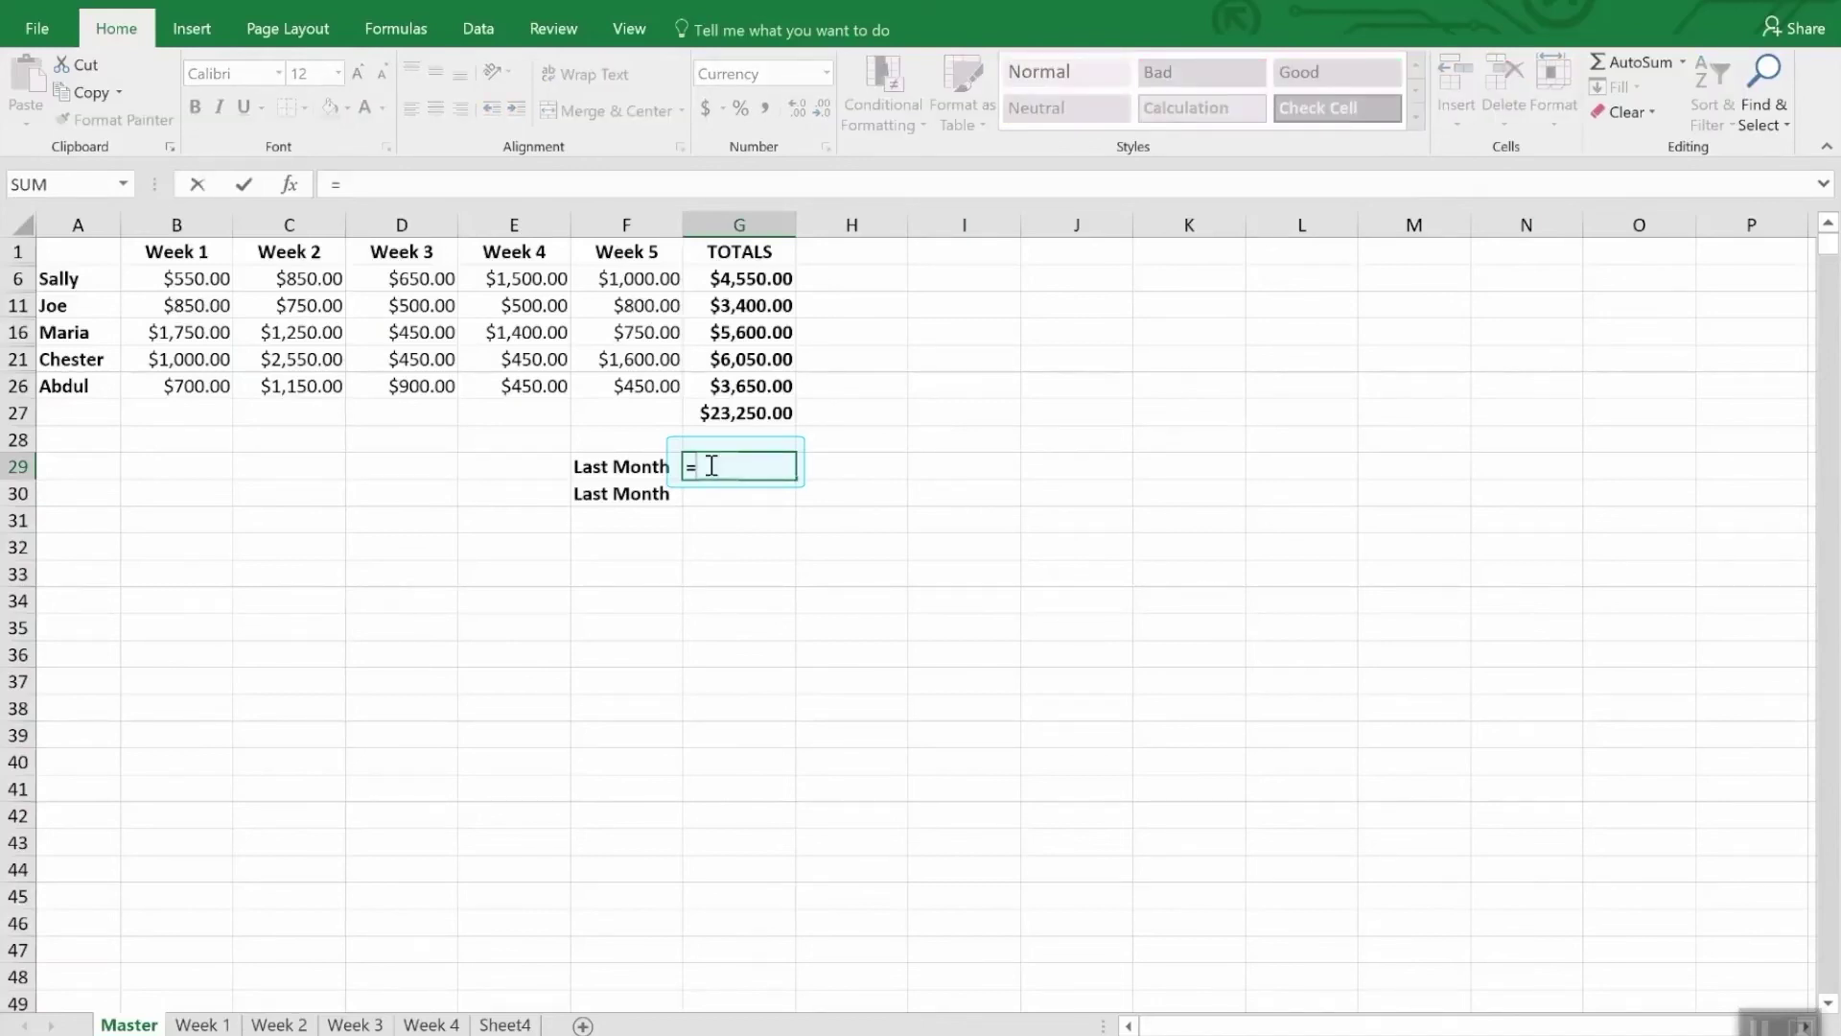
pyautogui.click(638, 38)
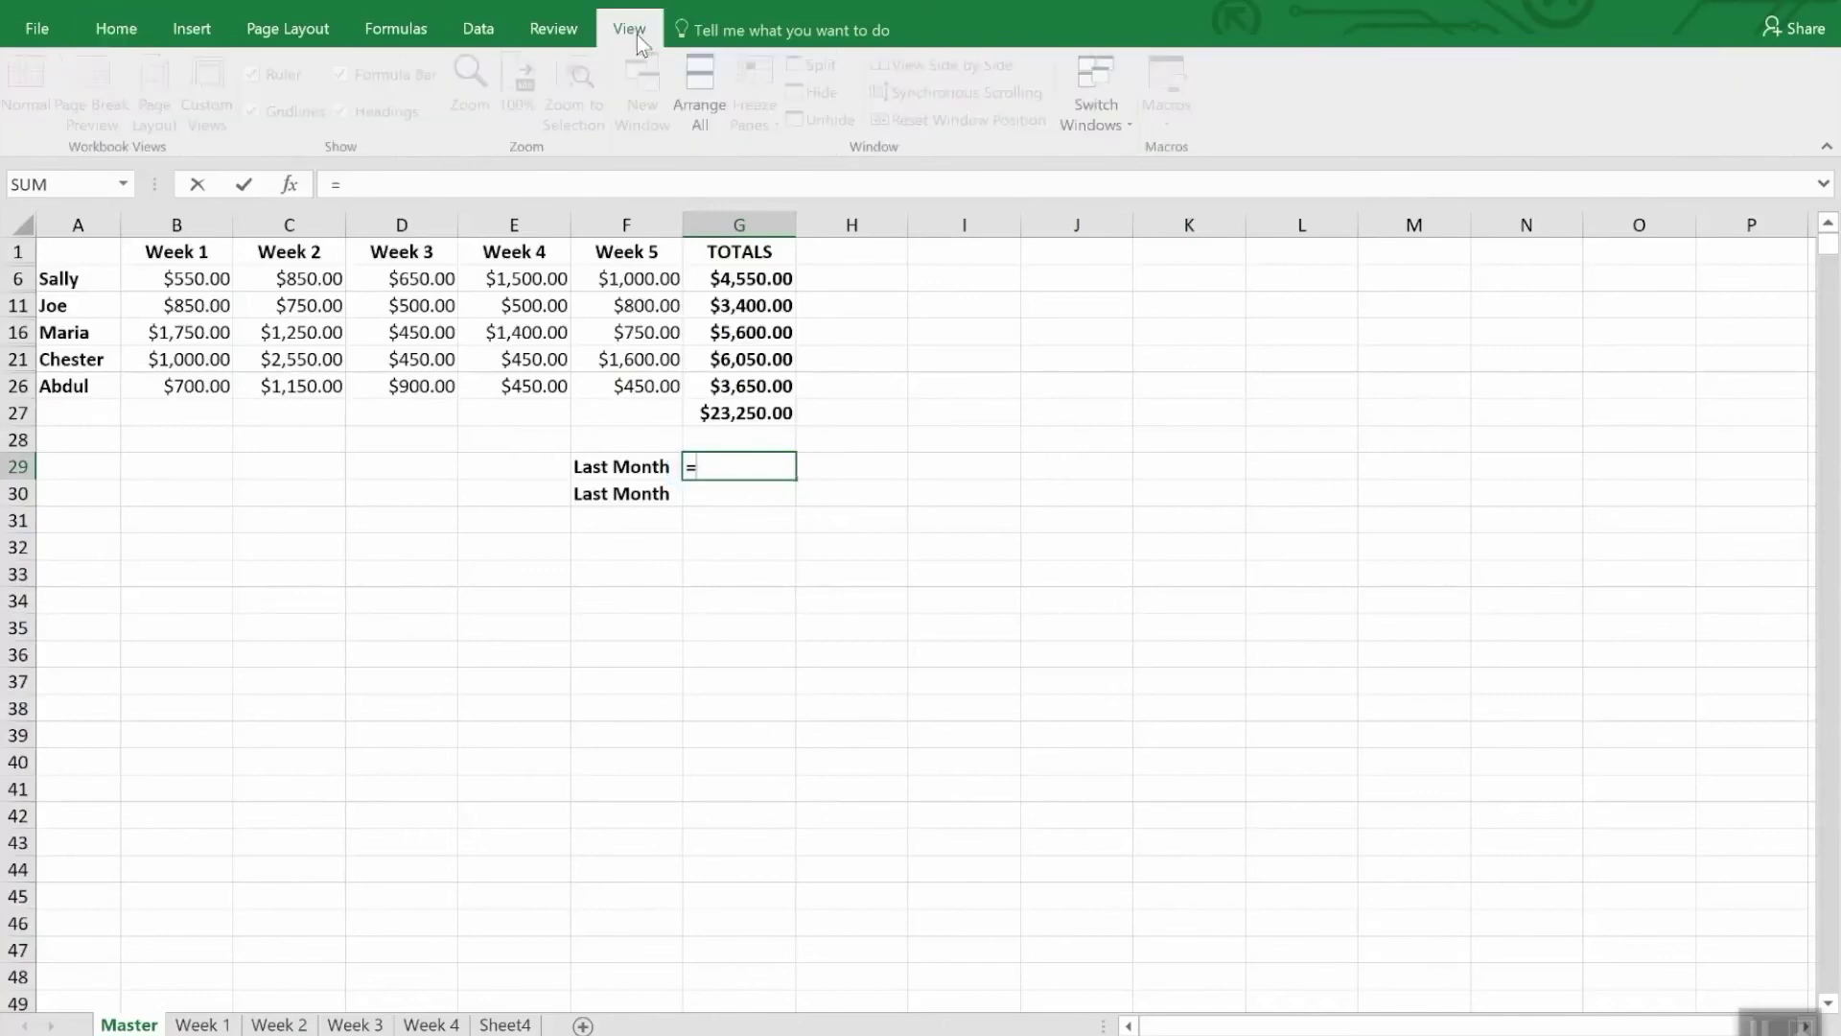
pyautogui.click(1119, 113)
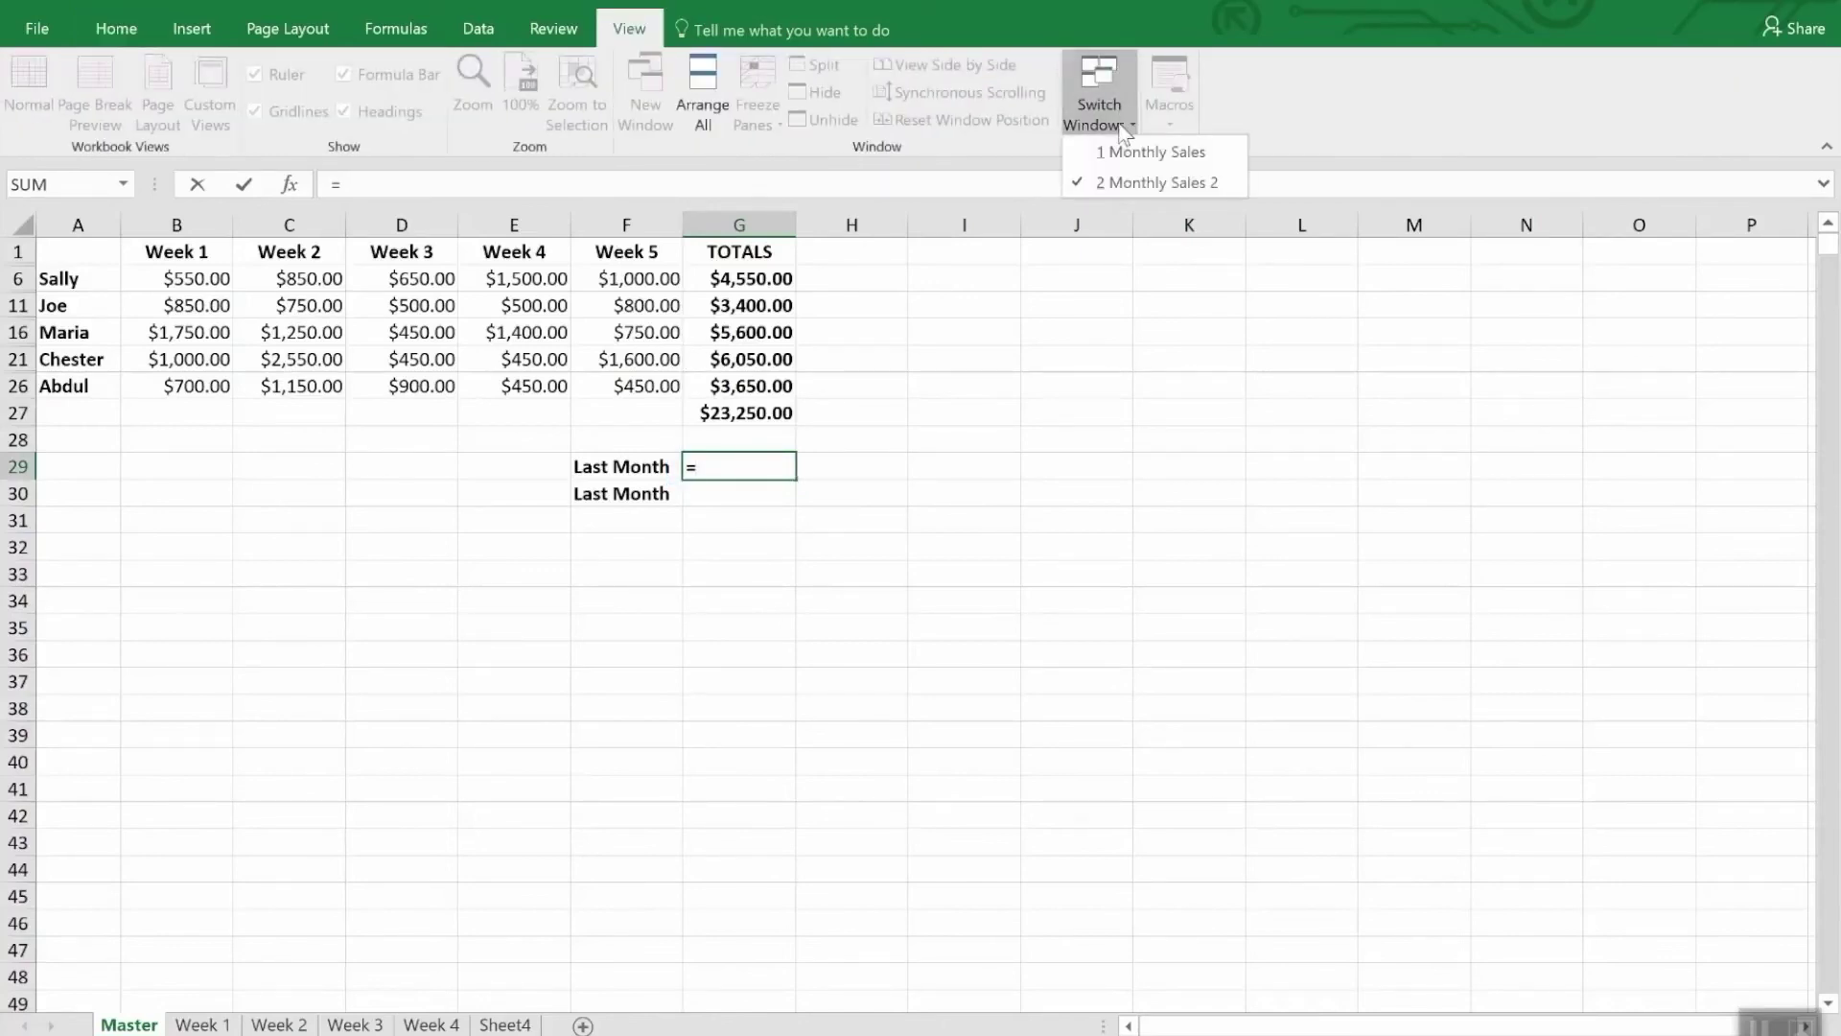
pyautogui.click(1132, 152)
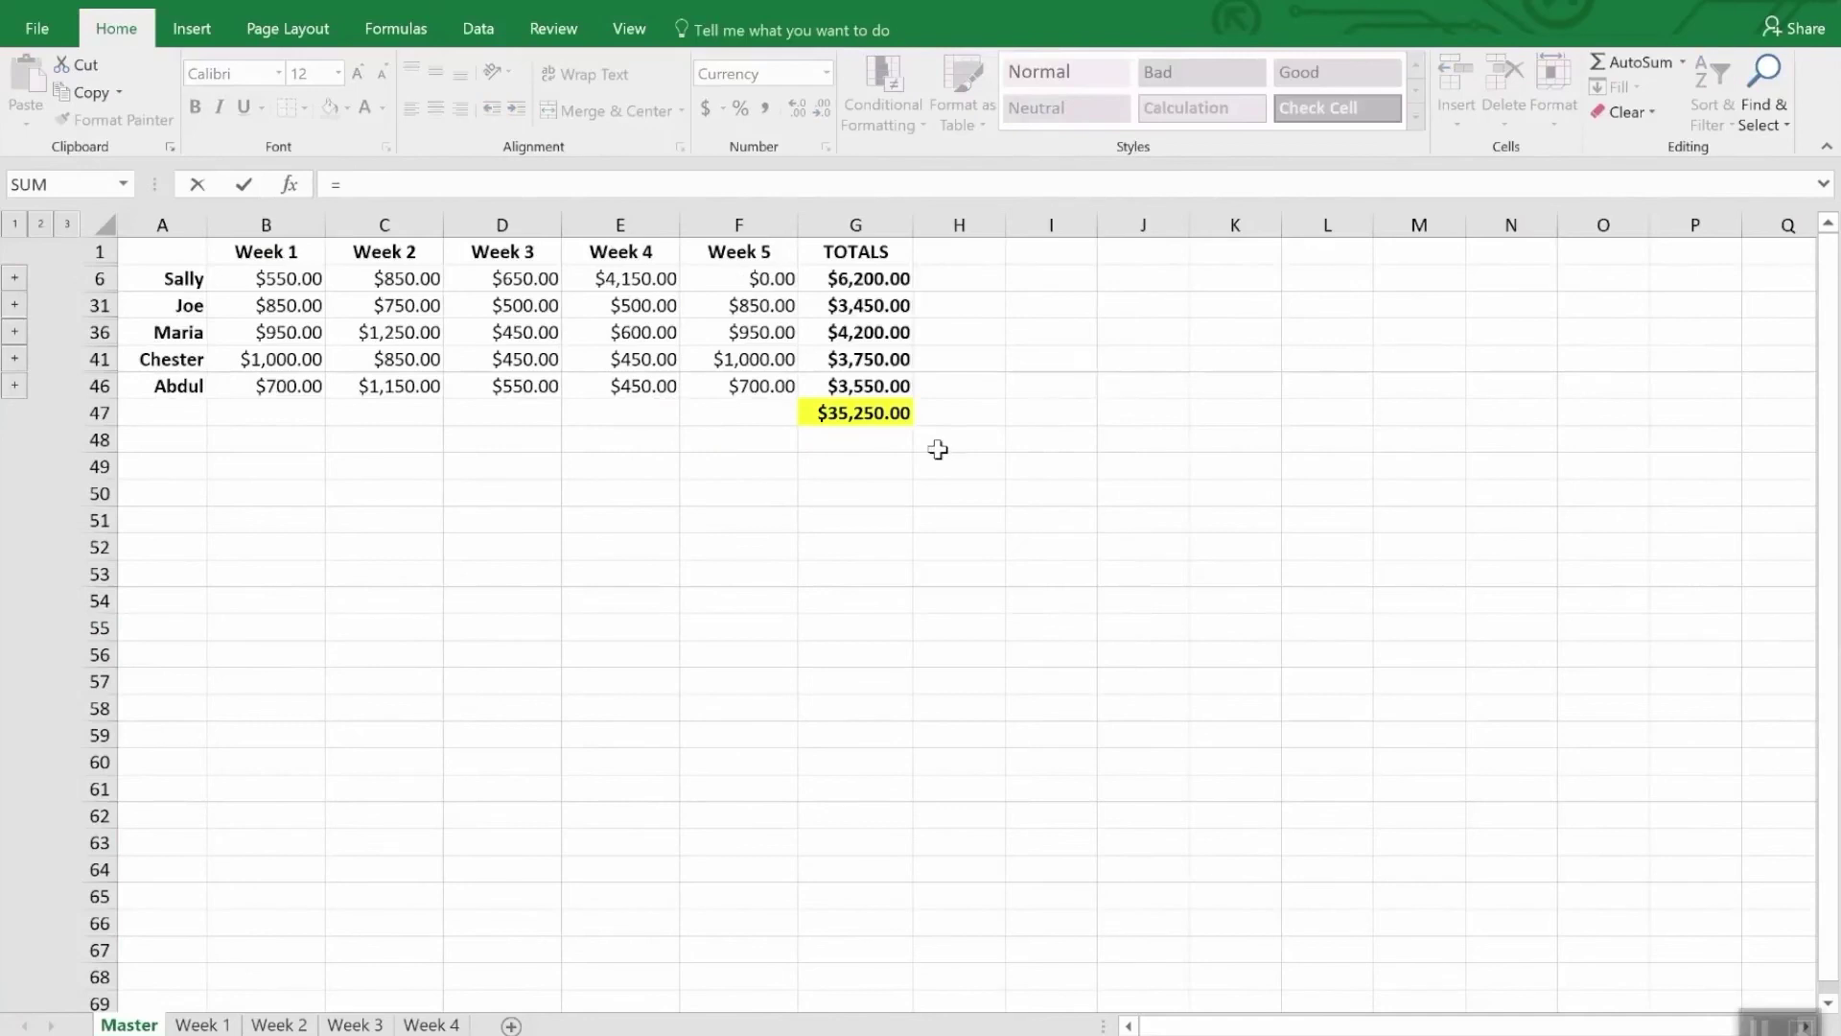
pyautogui.click(863, 413)
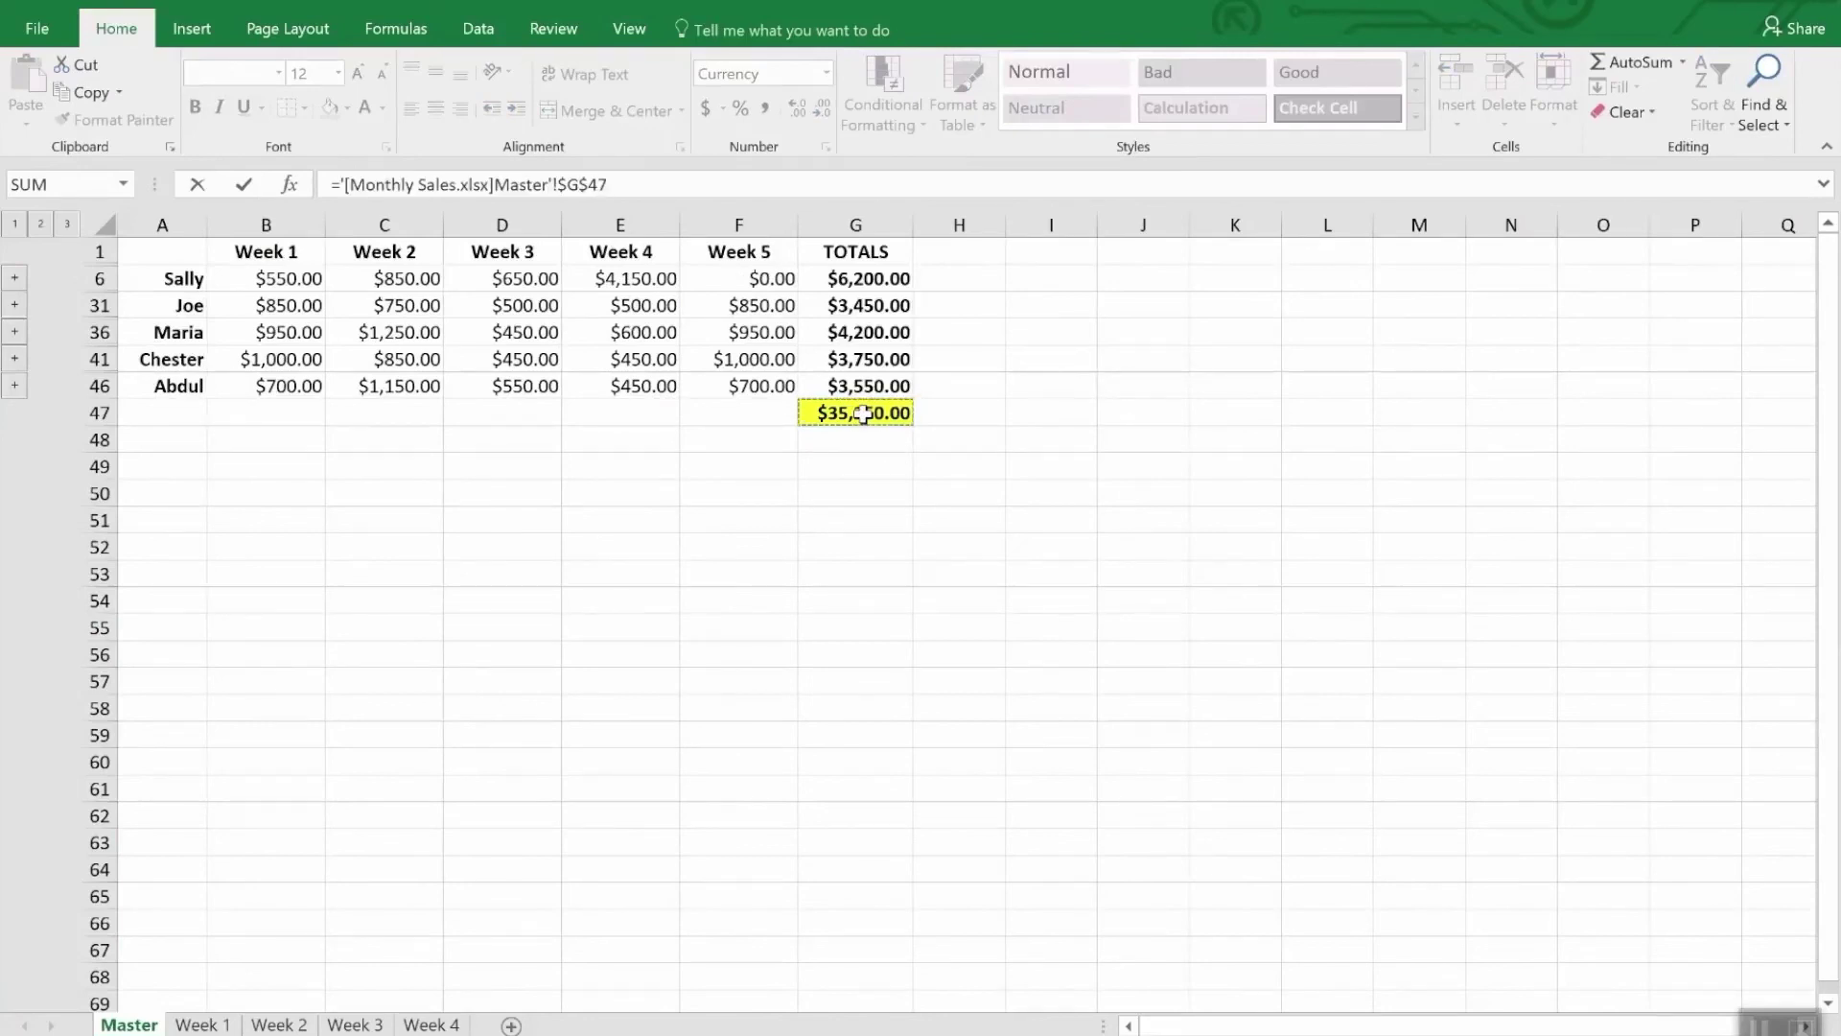
pyautogui.press('Return')
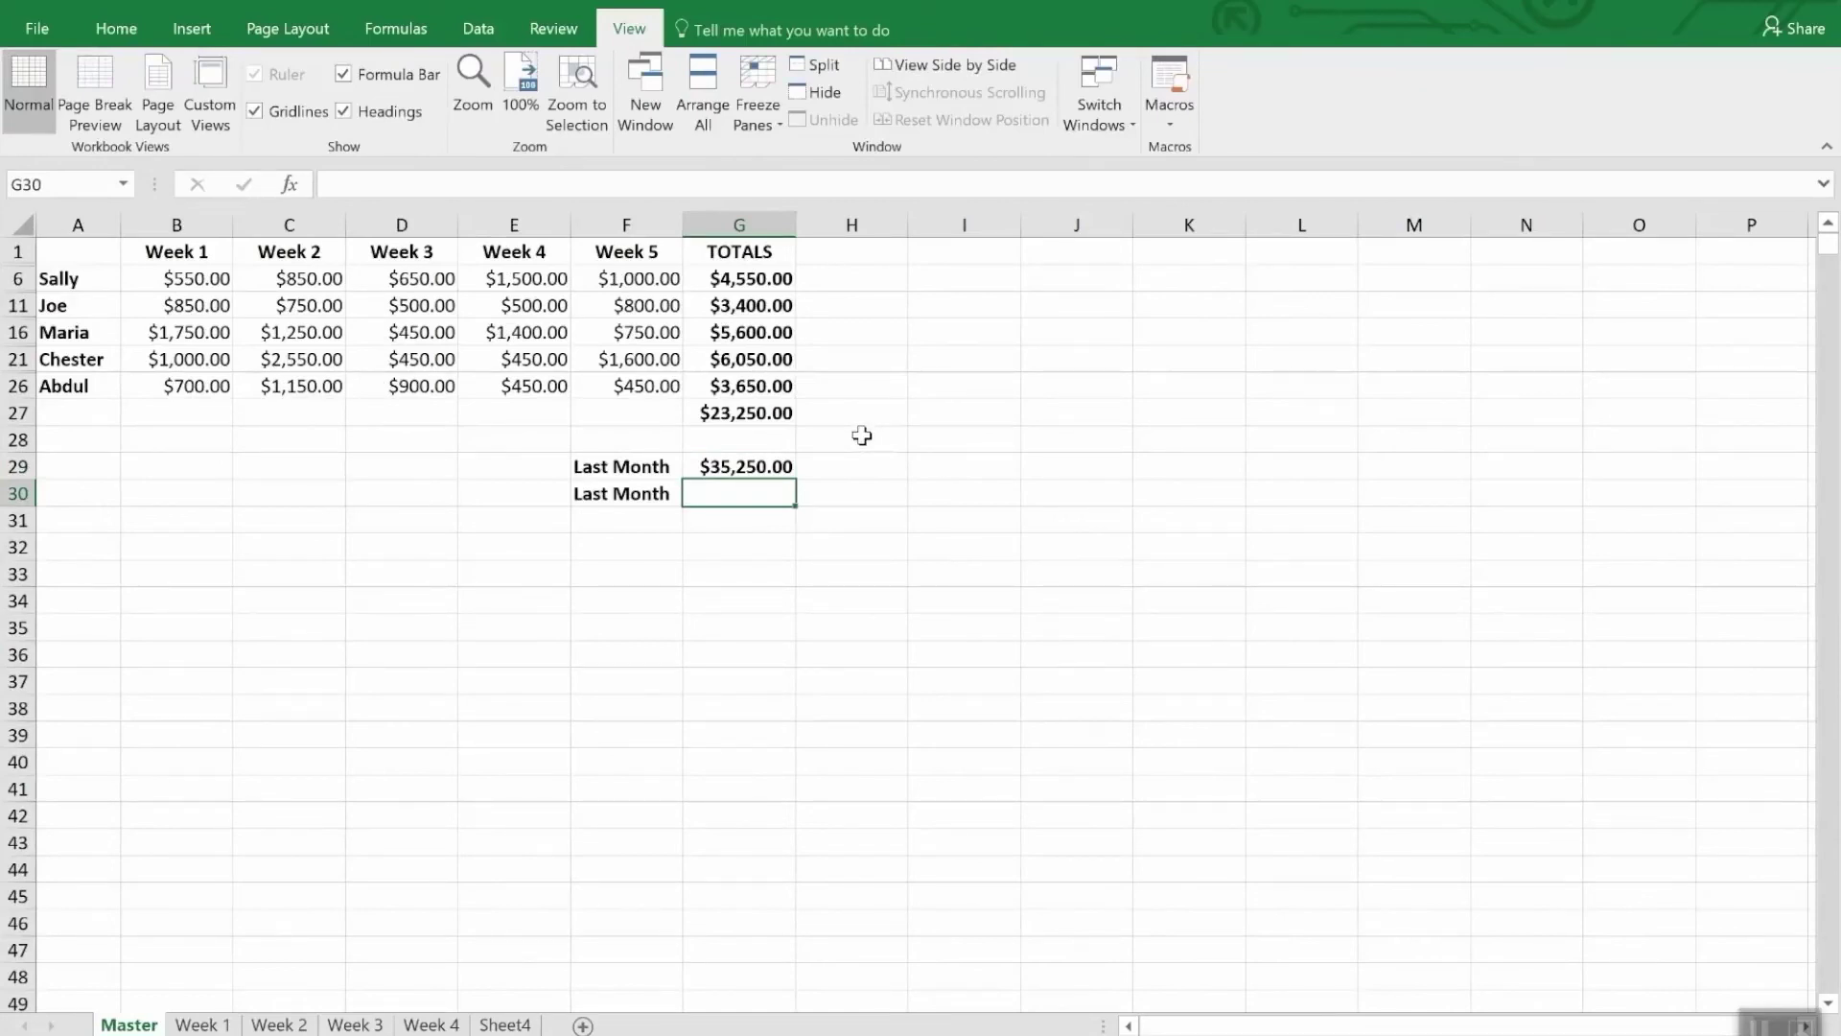
pyautogui.click(778, 469)
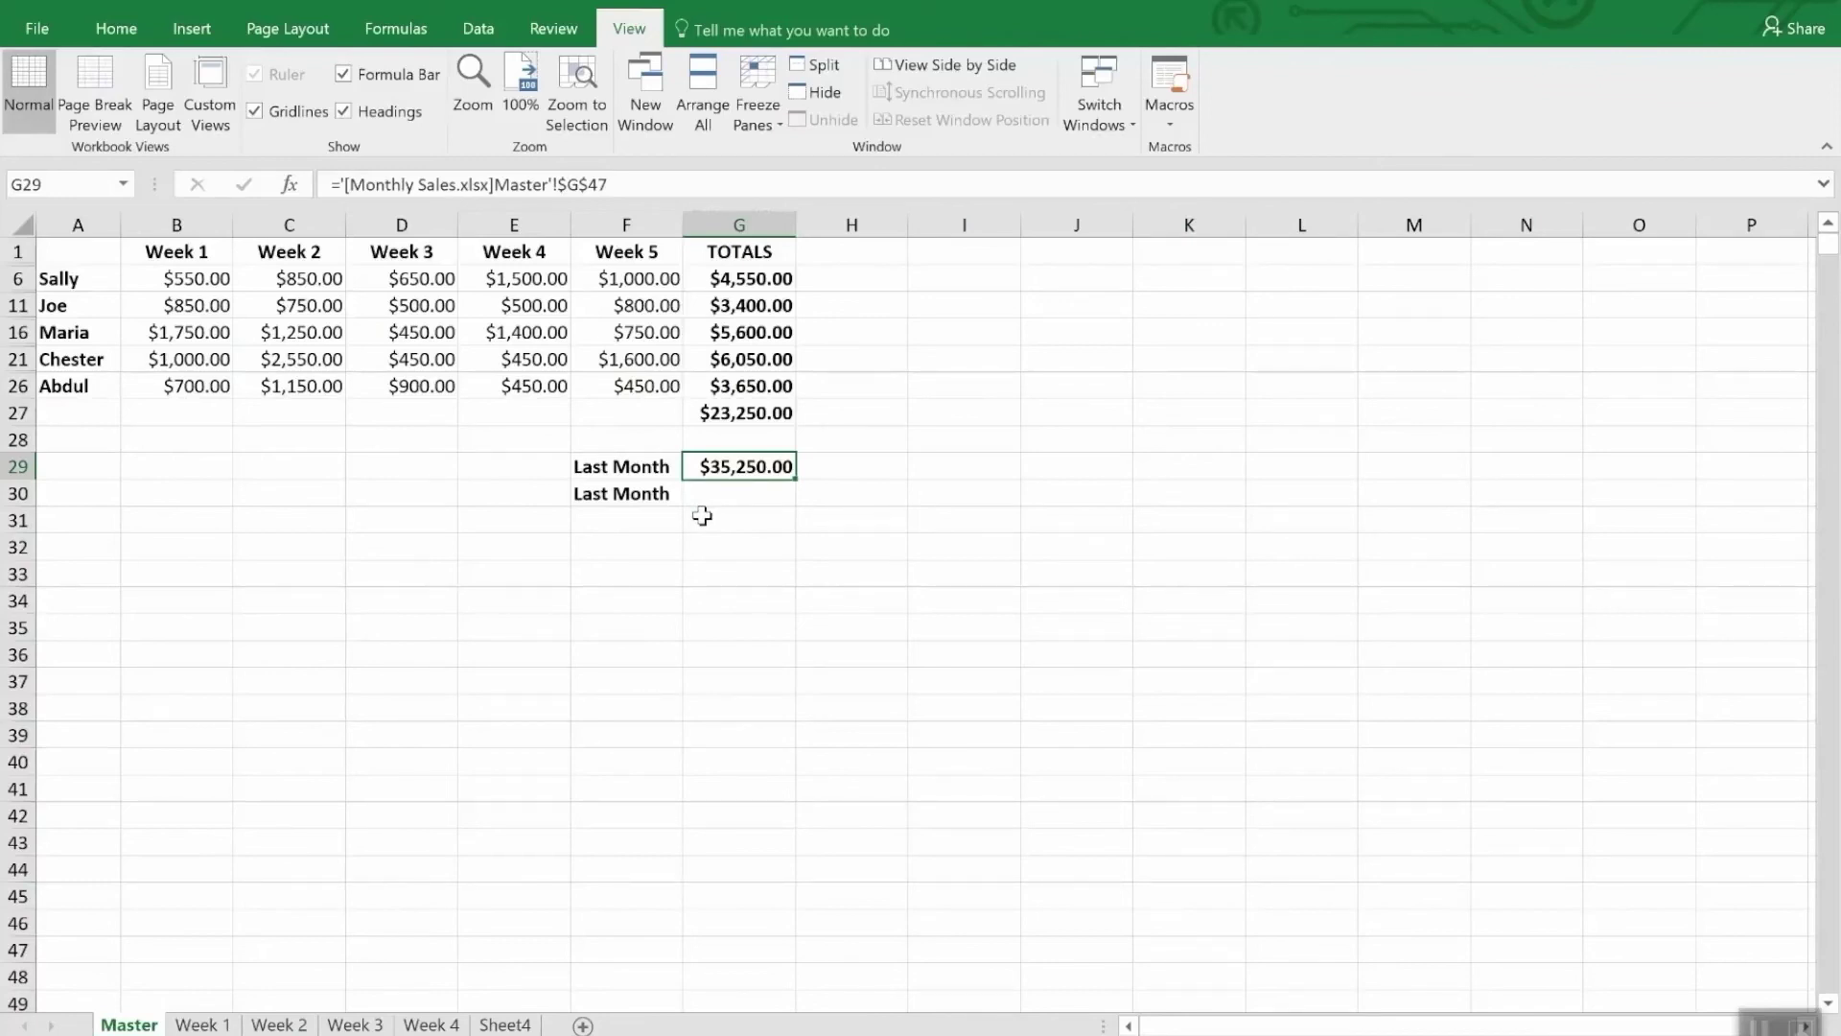
# Copy the grand total in cell G47 of the Monthly Sales workbook's Master sheet for use in Master cell G30 of Monthly Sales 2
pyautogui.click(724, 494)
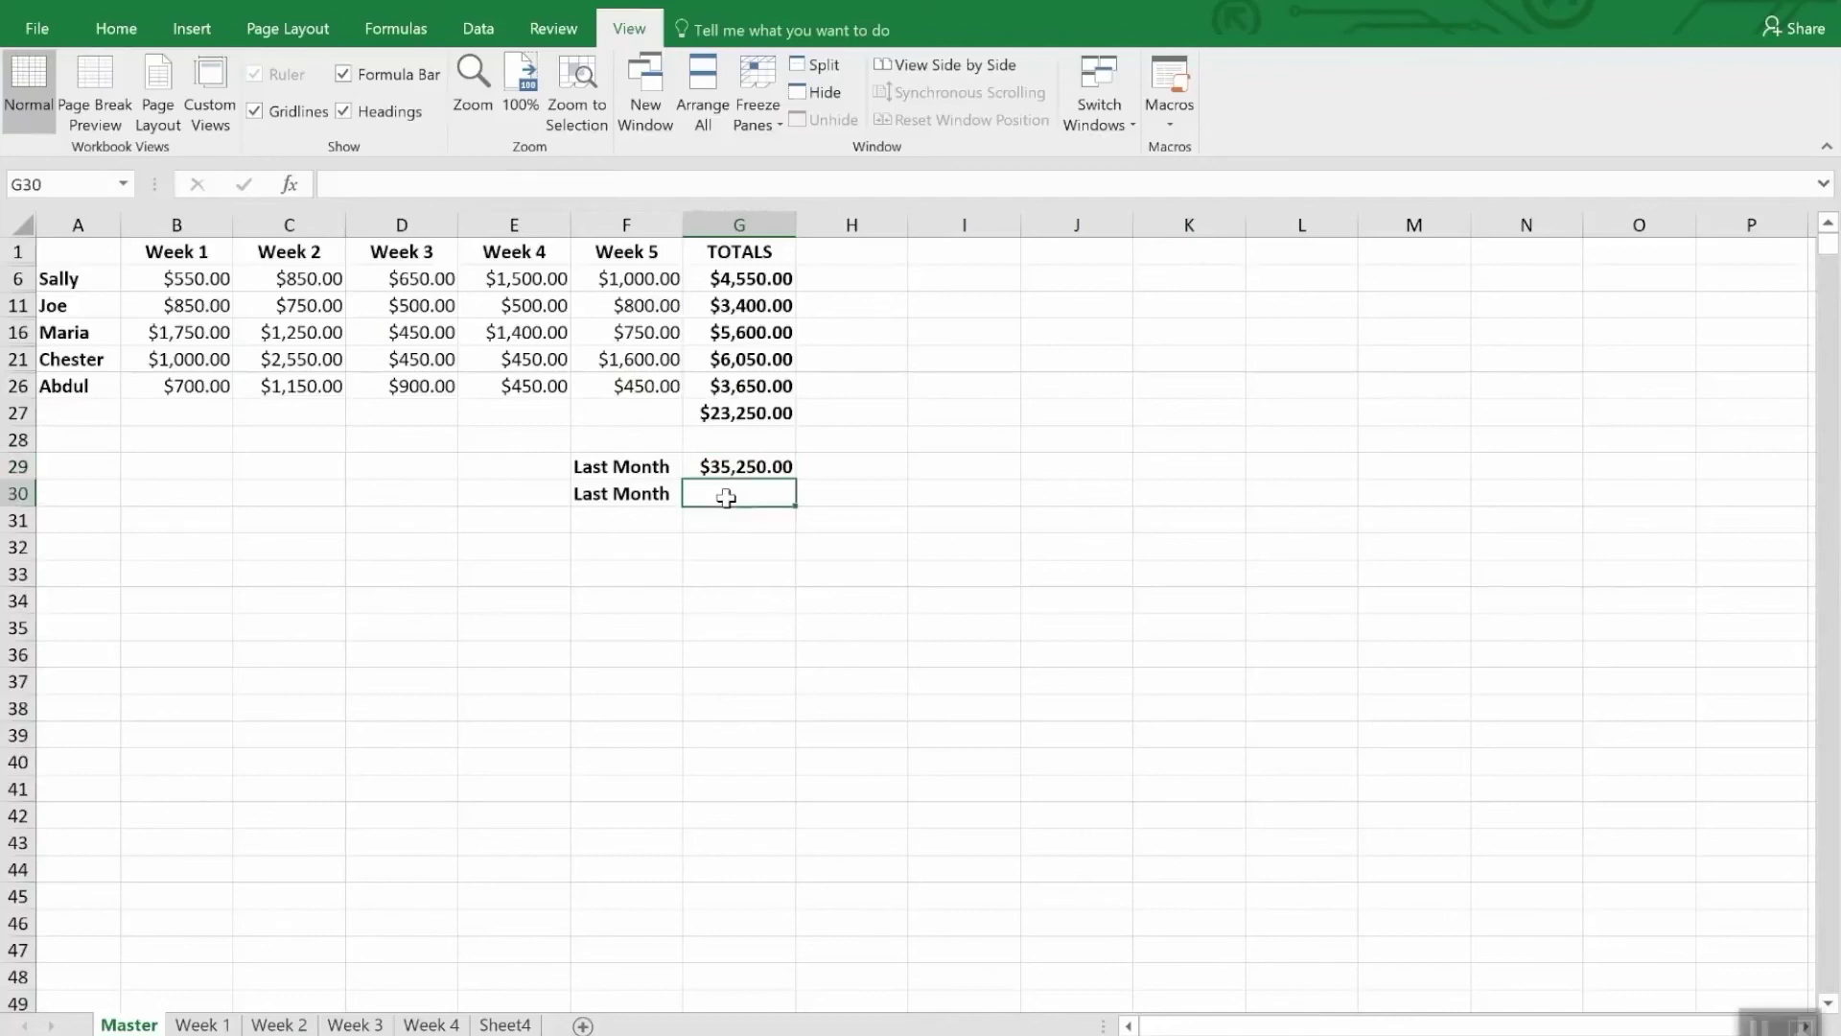
pyautogui.click(1111, 94)
pyautogui.click(1132, 155)
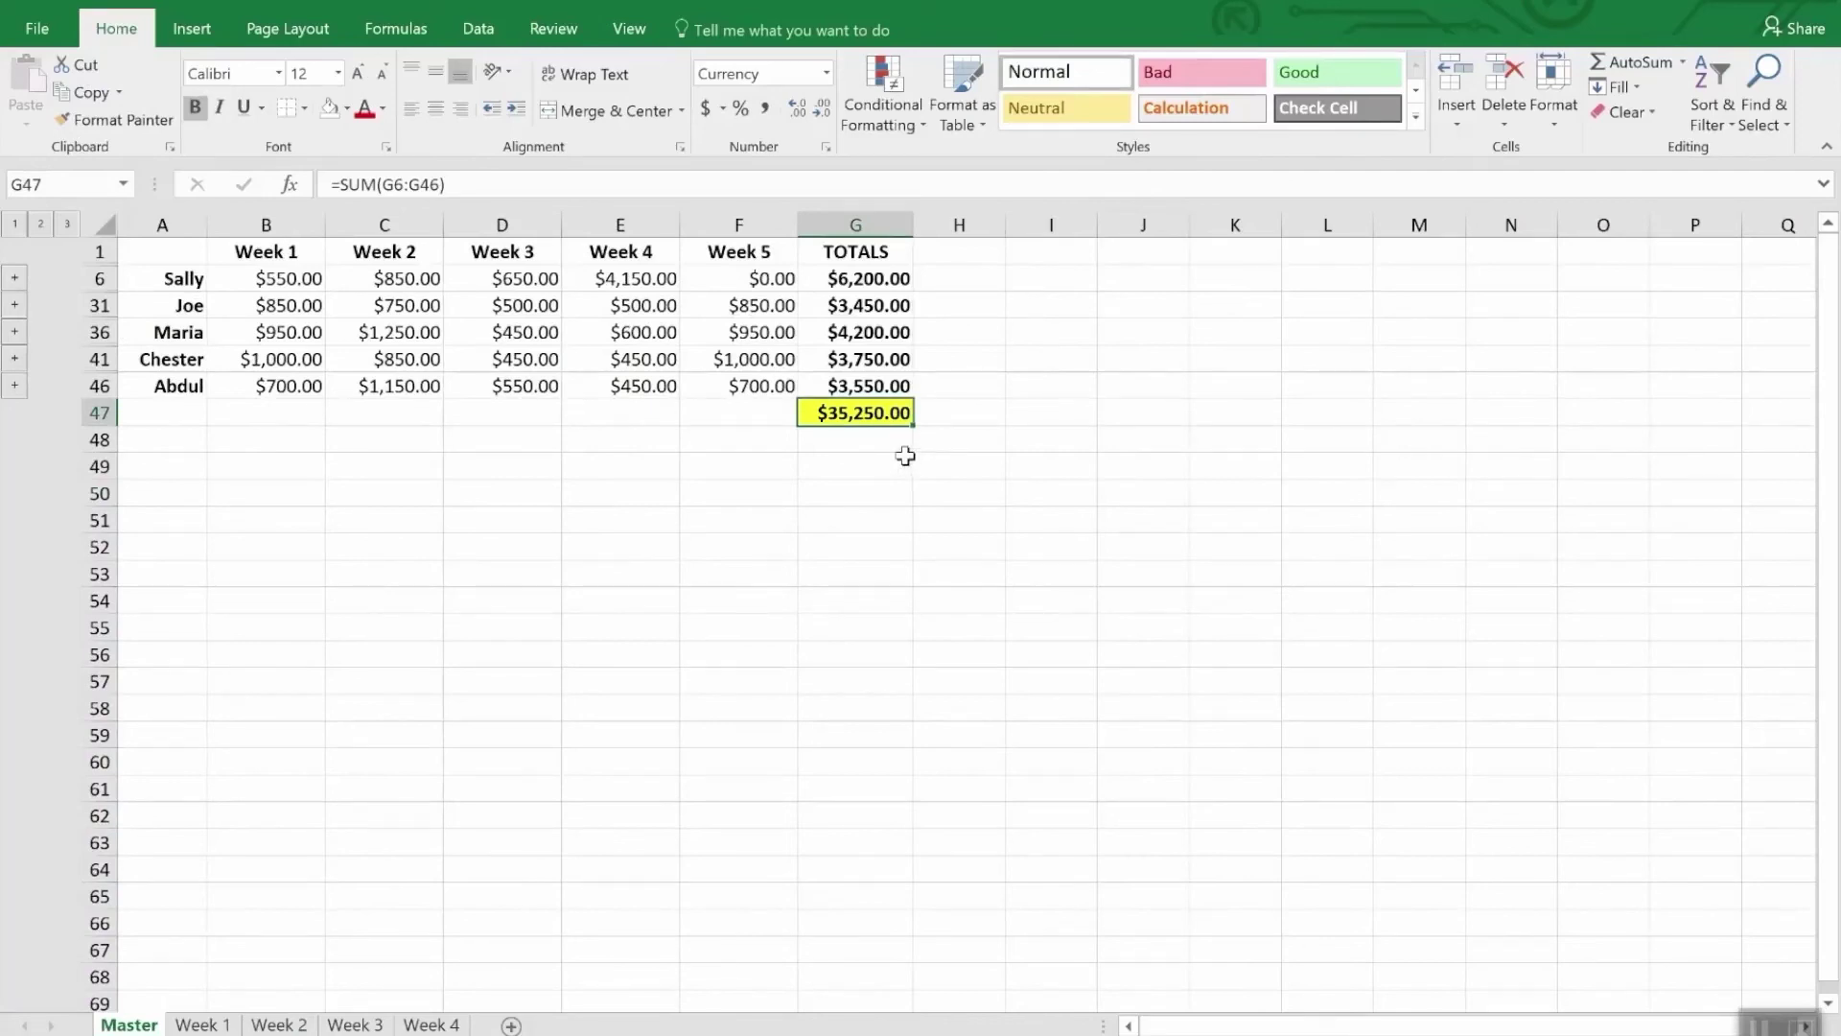
pyautogui.rightClick(876, 417)
pyautogui.click(931, 466)
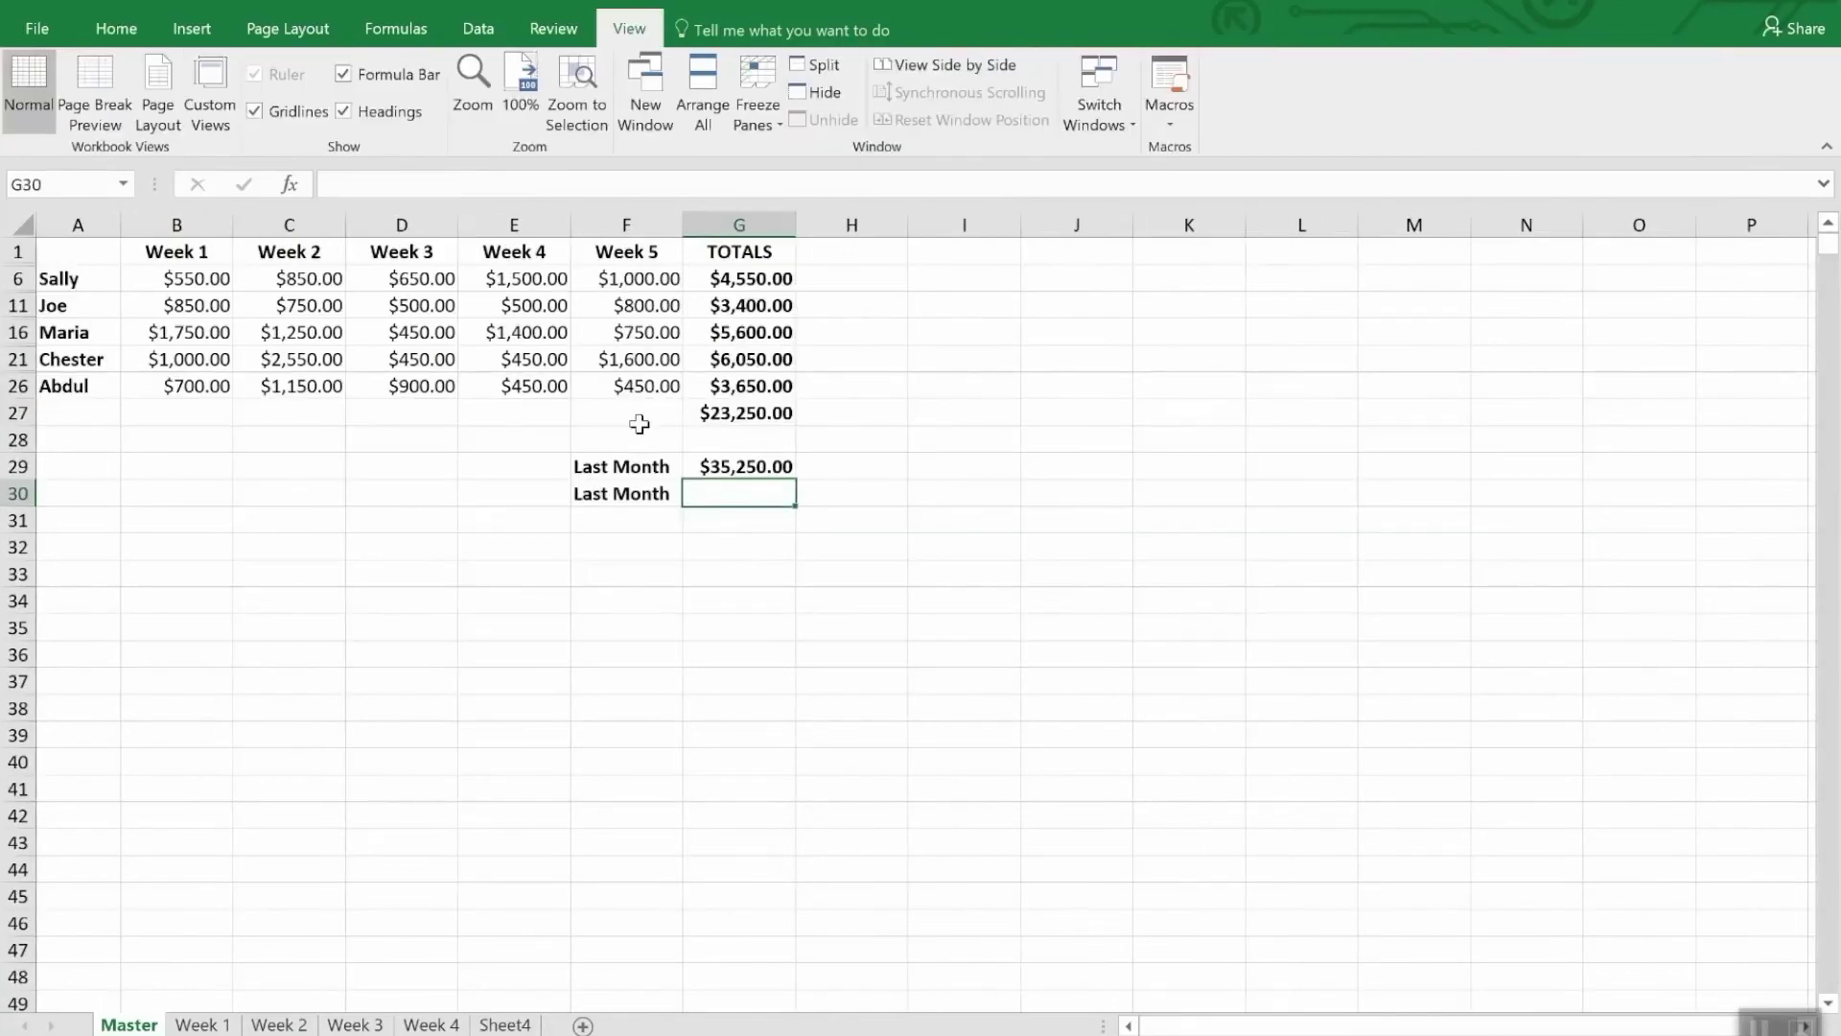
# Paste the copied grand total as a link into cell G30 of the Master sheet and compare its formula with G29
pyautogui.click(117, 31)
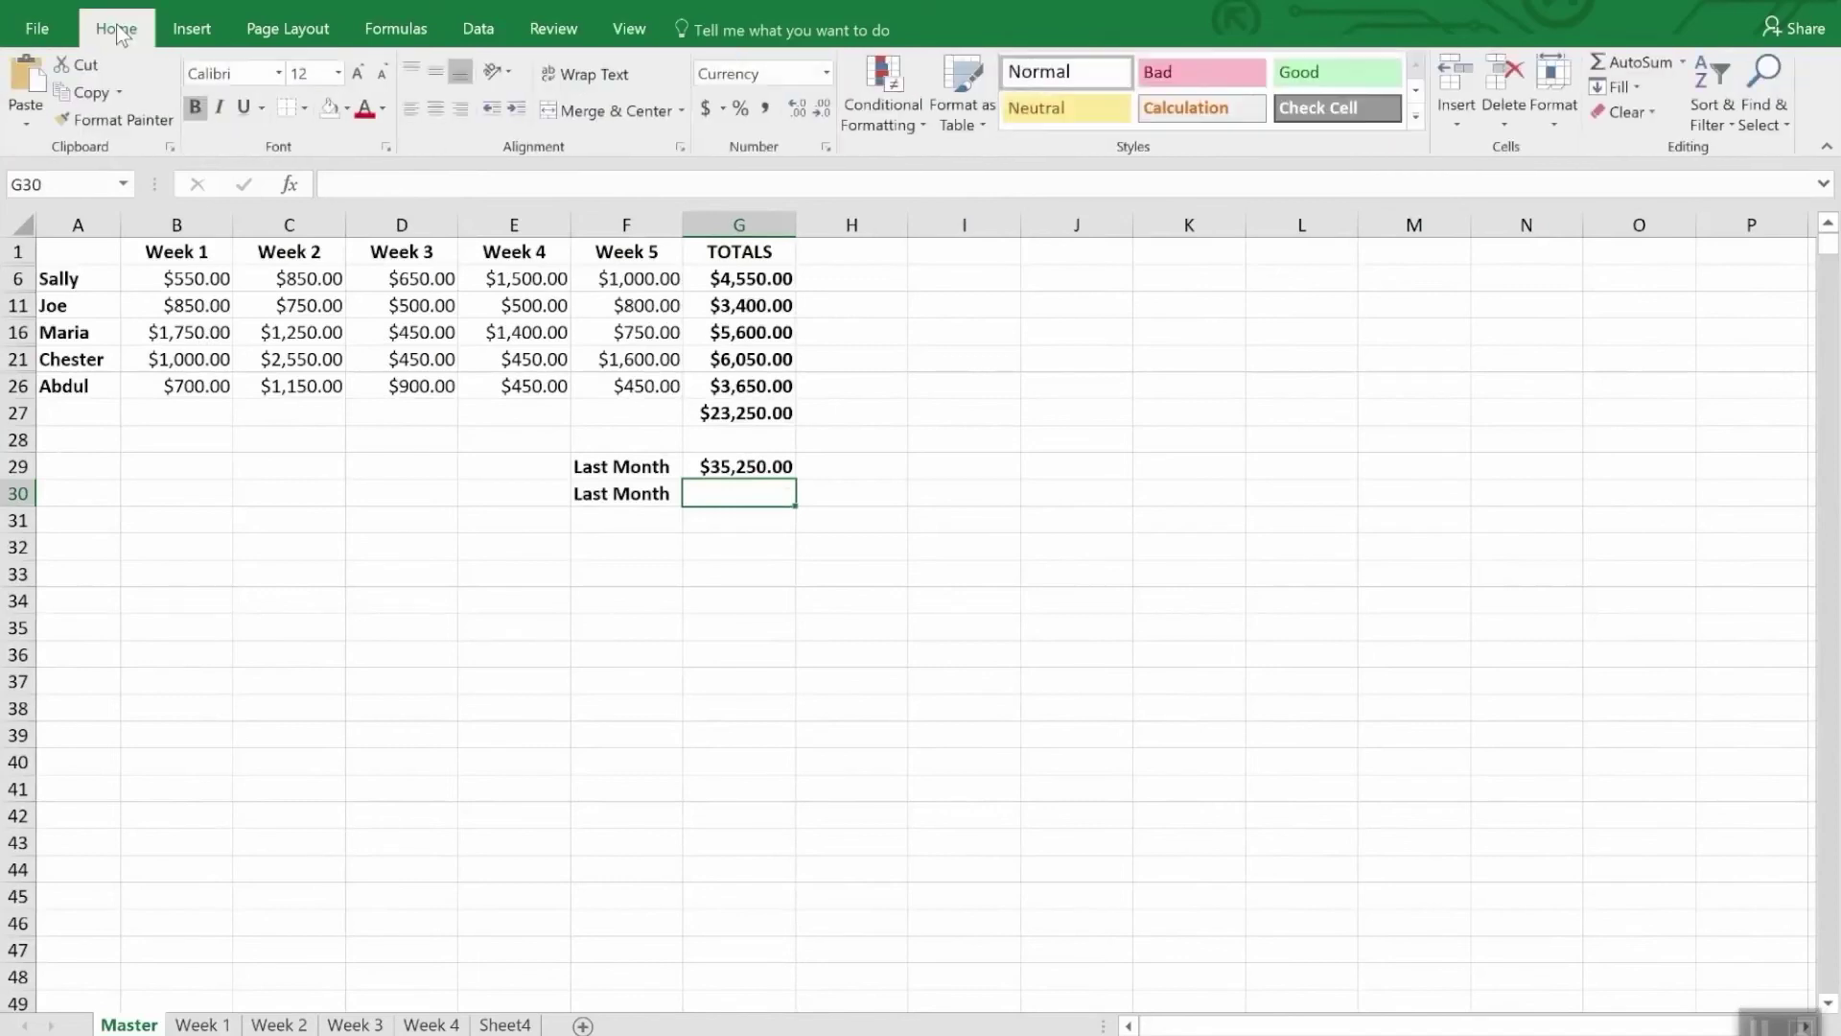
pyautogui.click(26, 122)
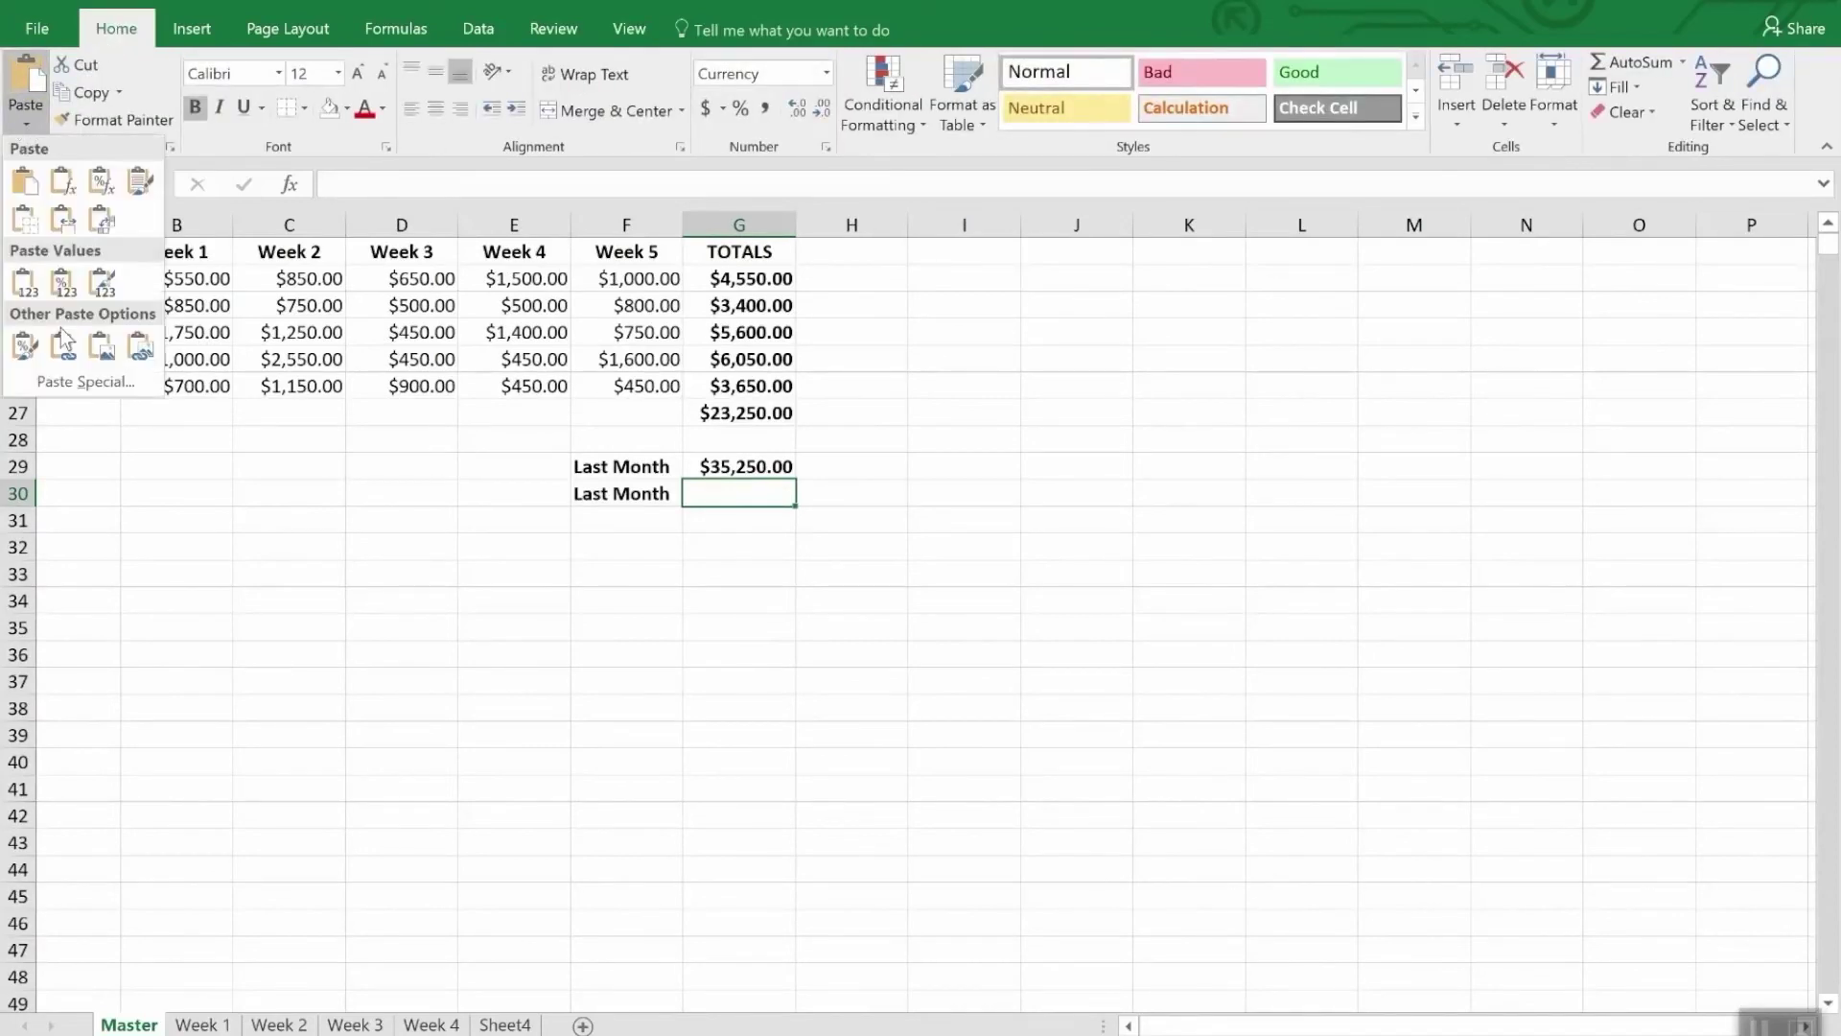
pyautogui.click(77, 378)
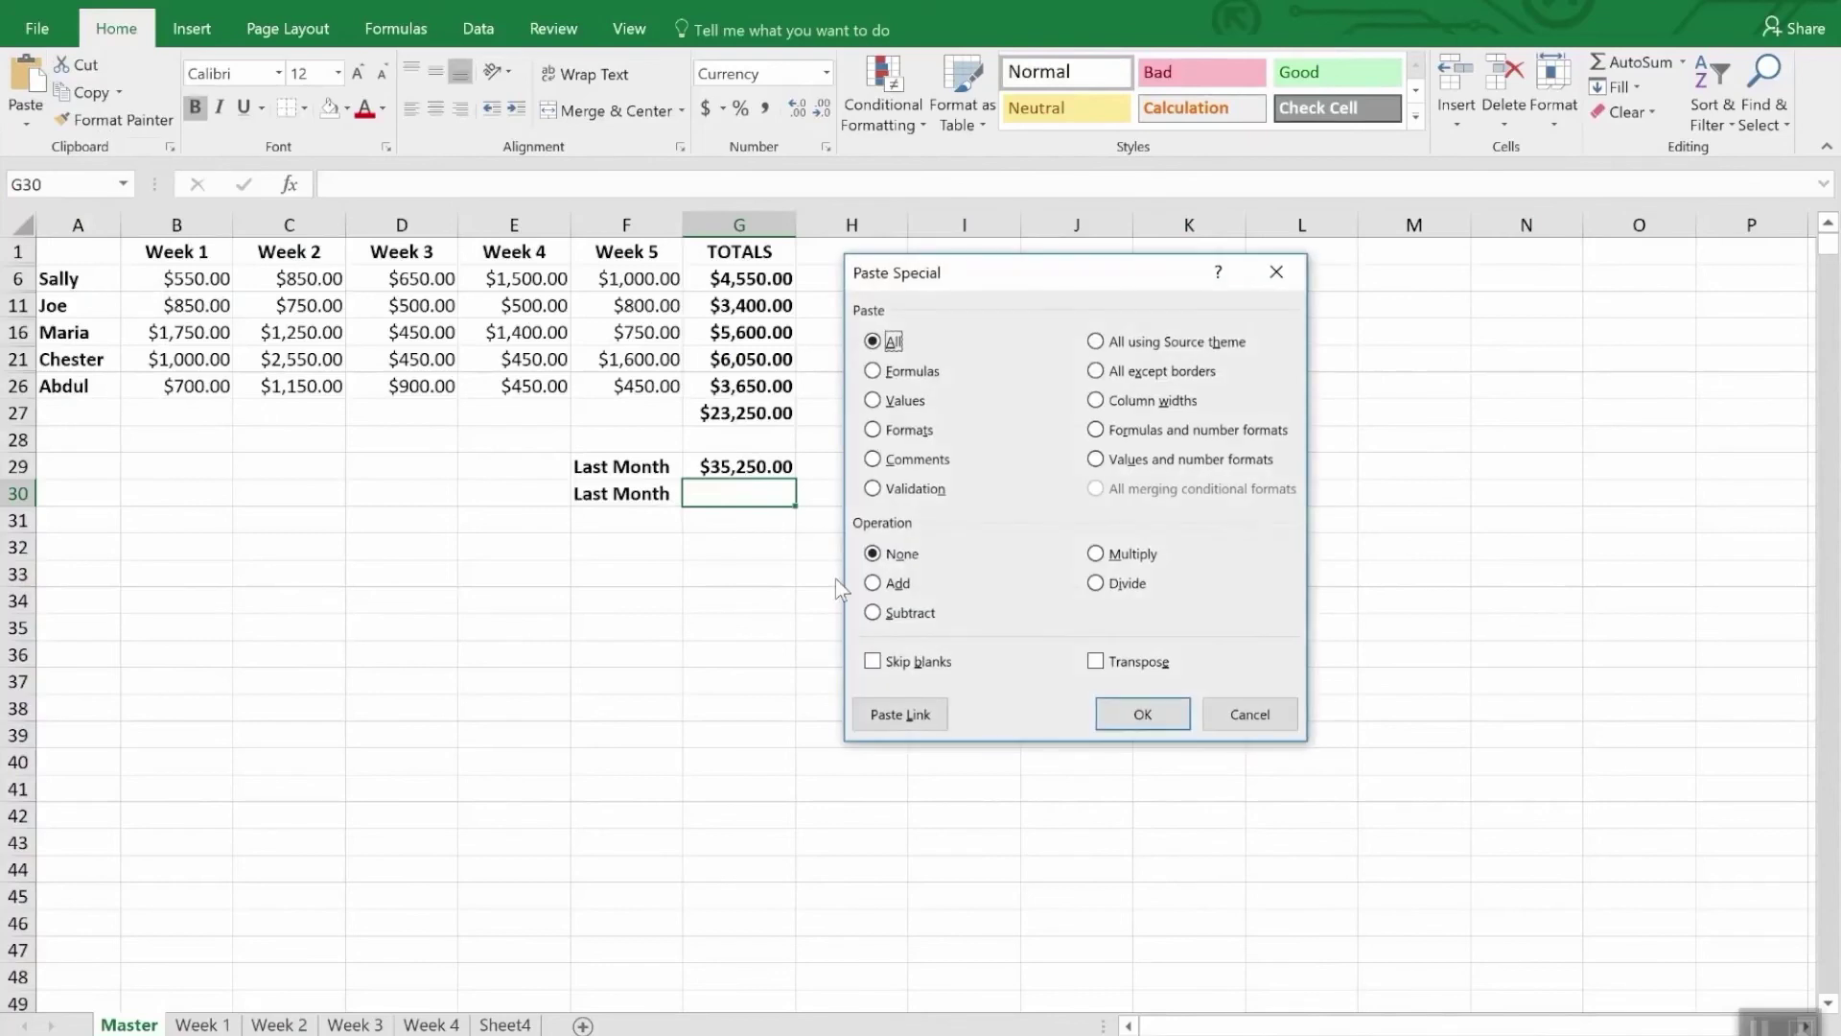
pyautogui.click(896, 717)
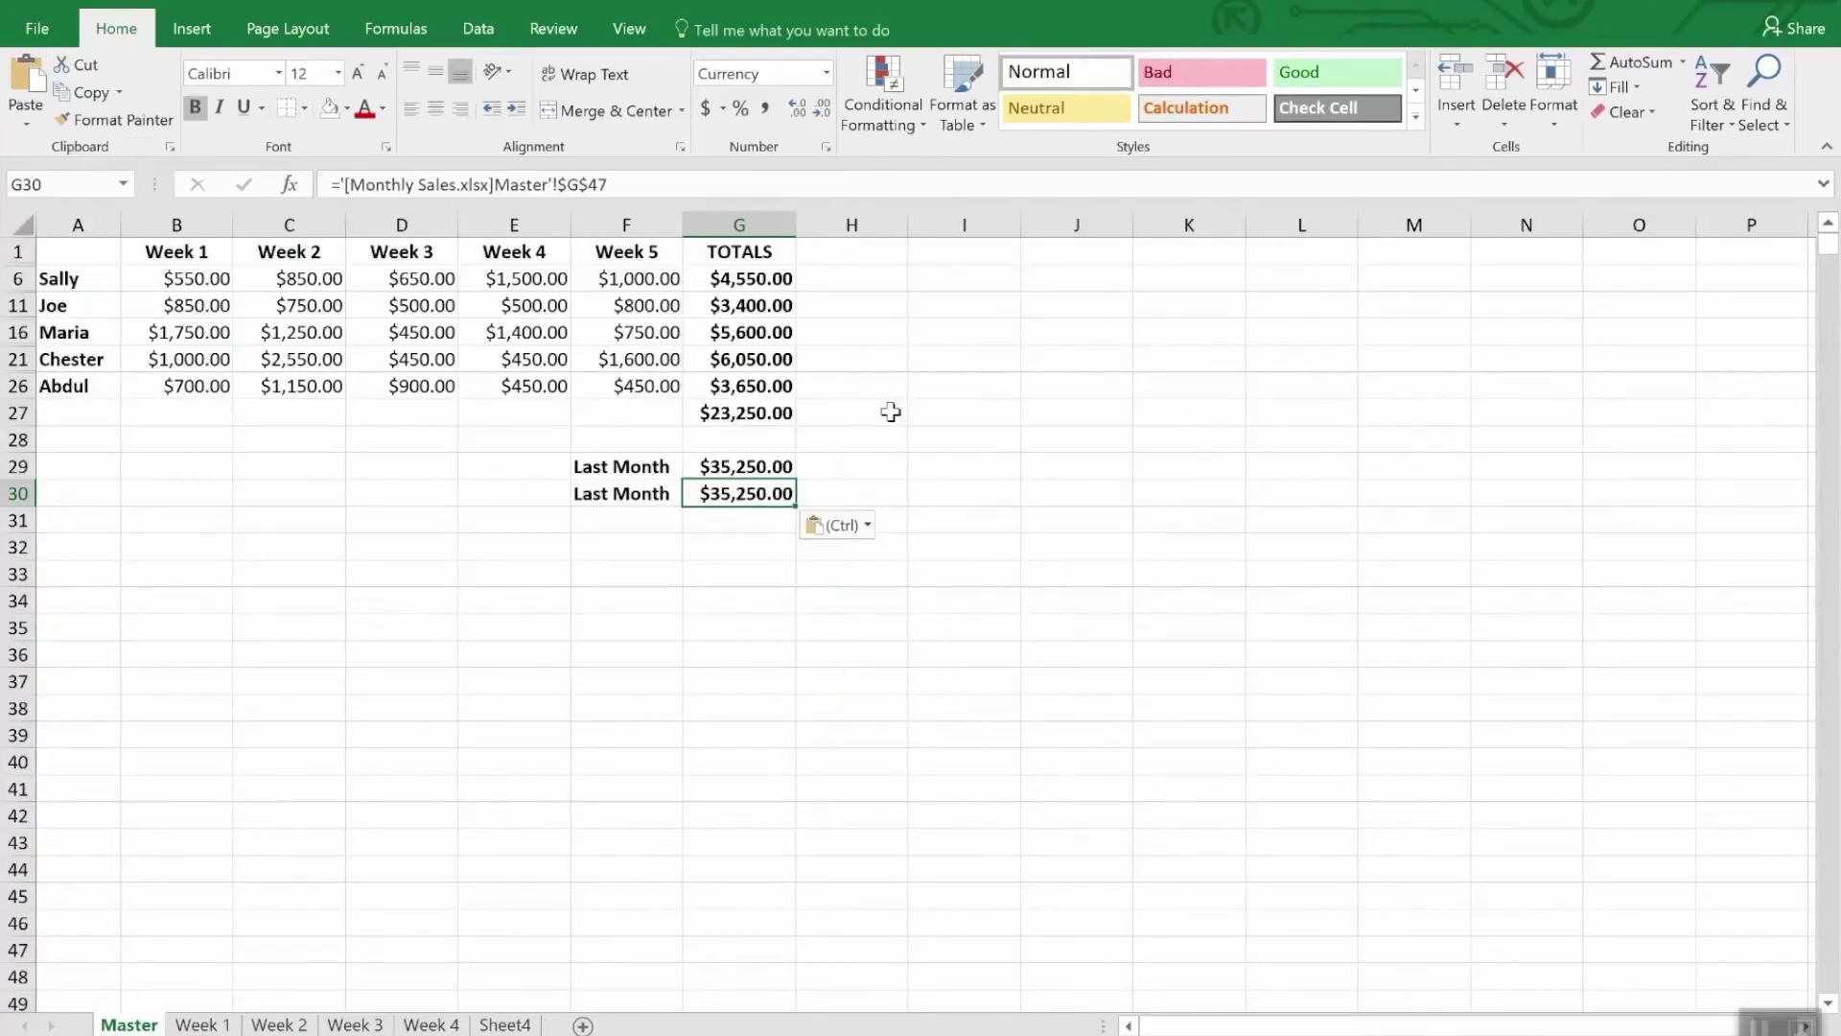
pyautogui.click(884, 379)
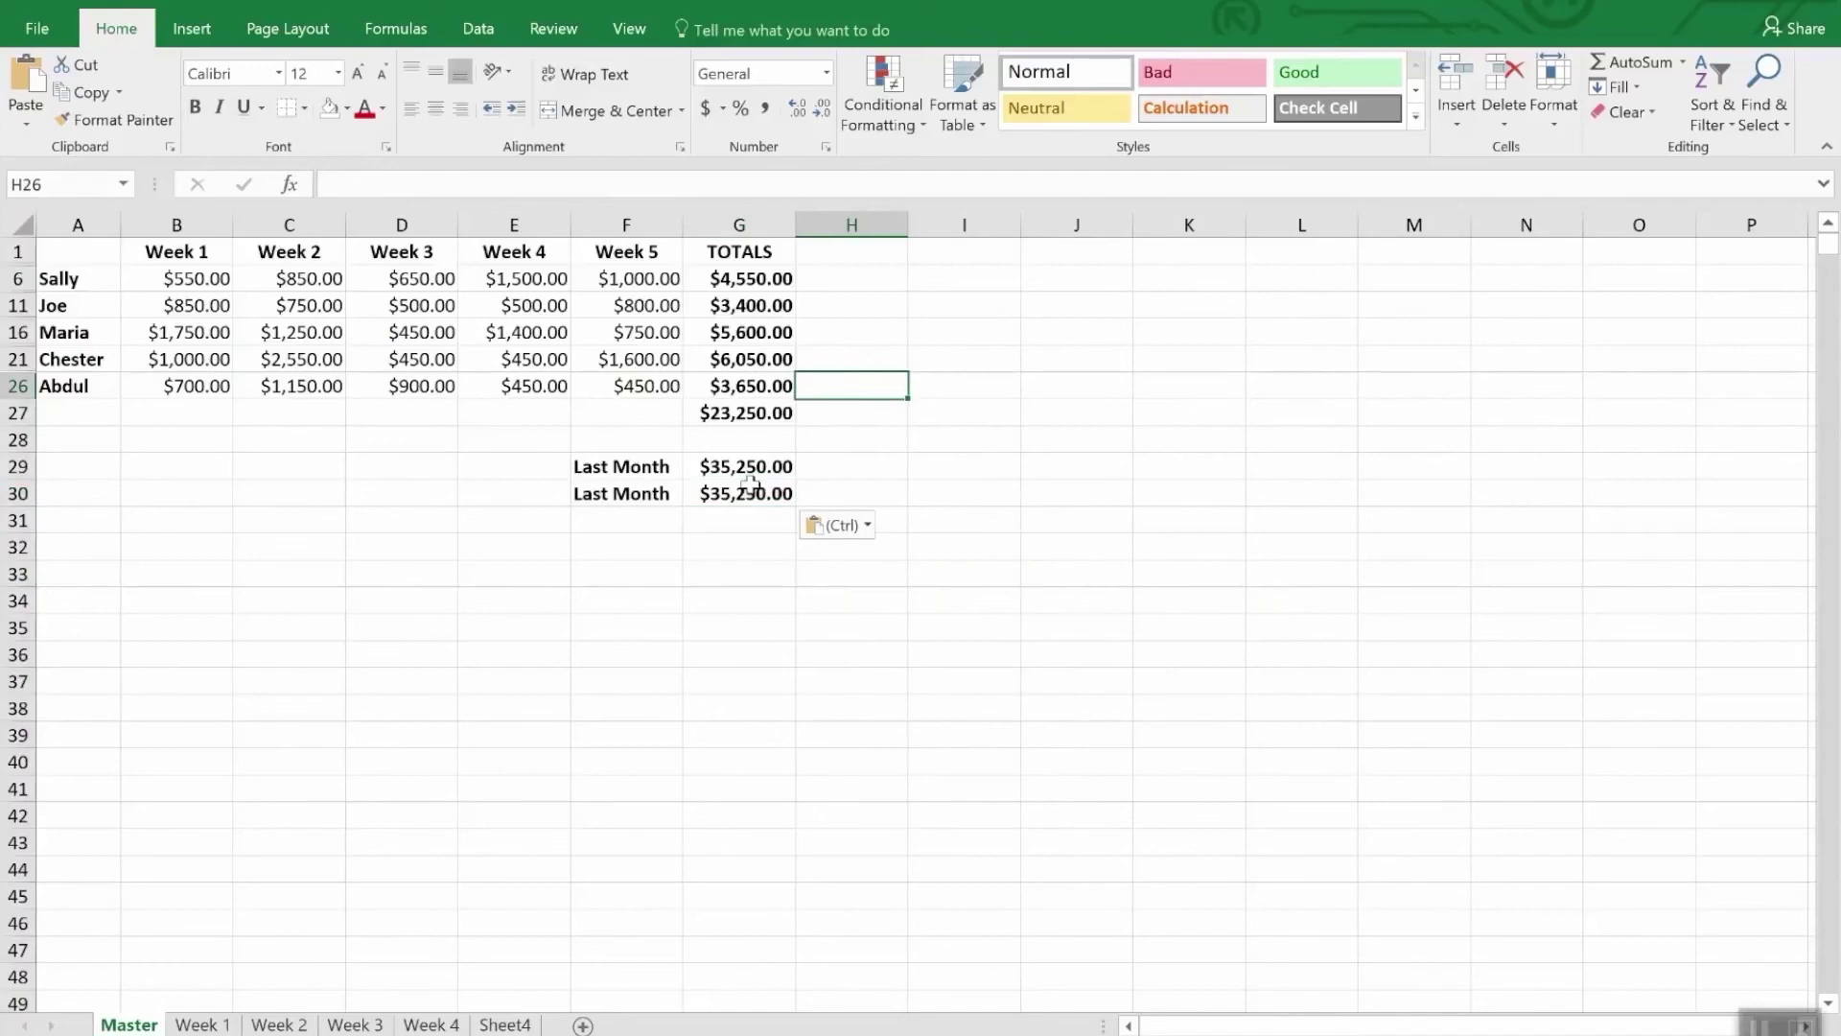
pyautogui.click(756, 519)
pyautogui.click(751, 493)
pyautogui.click(755, 467)
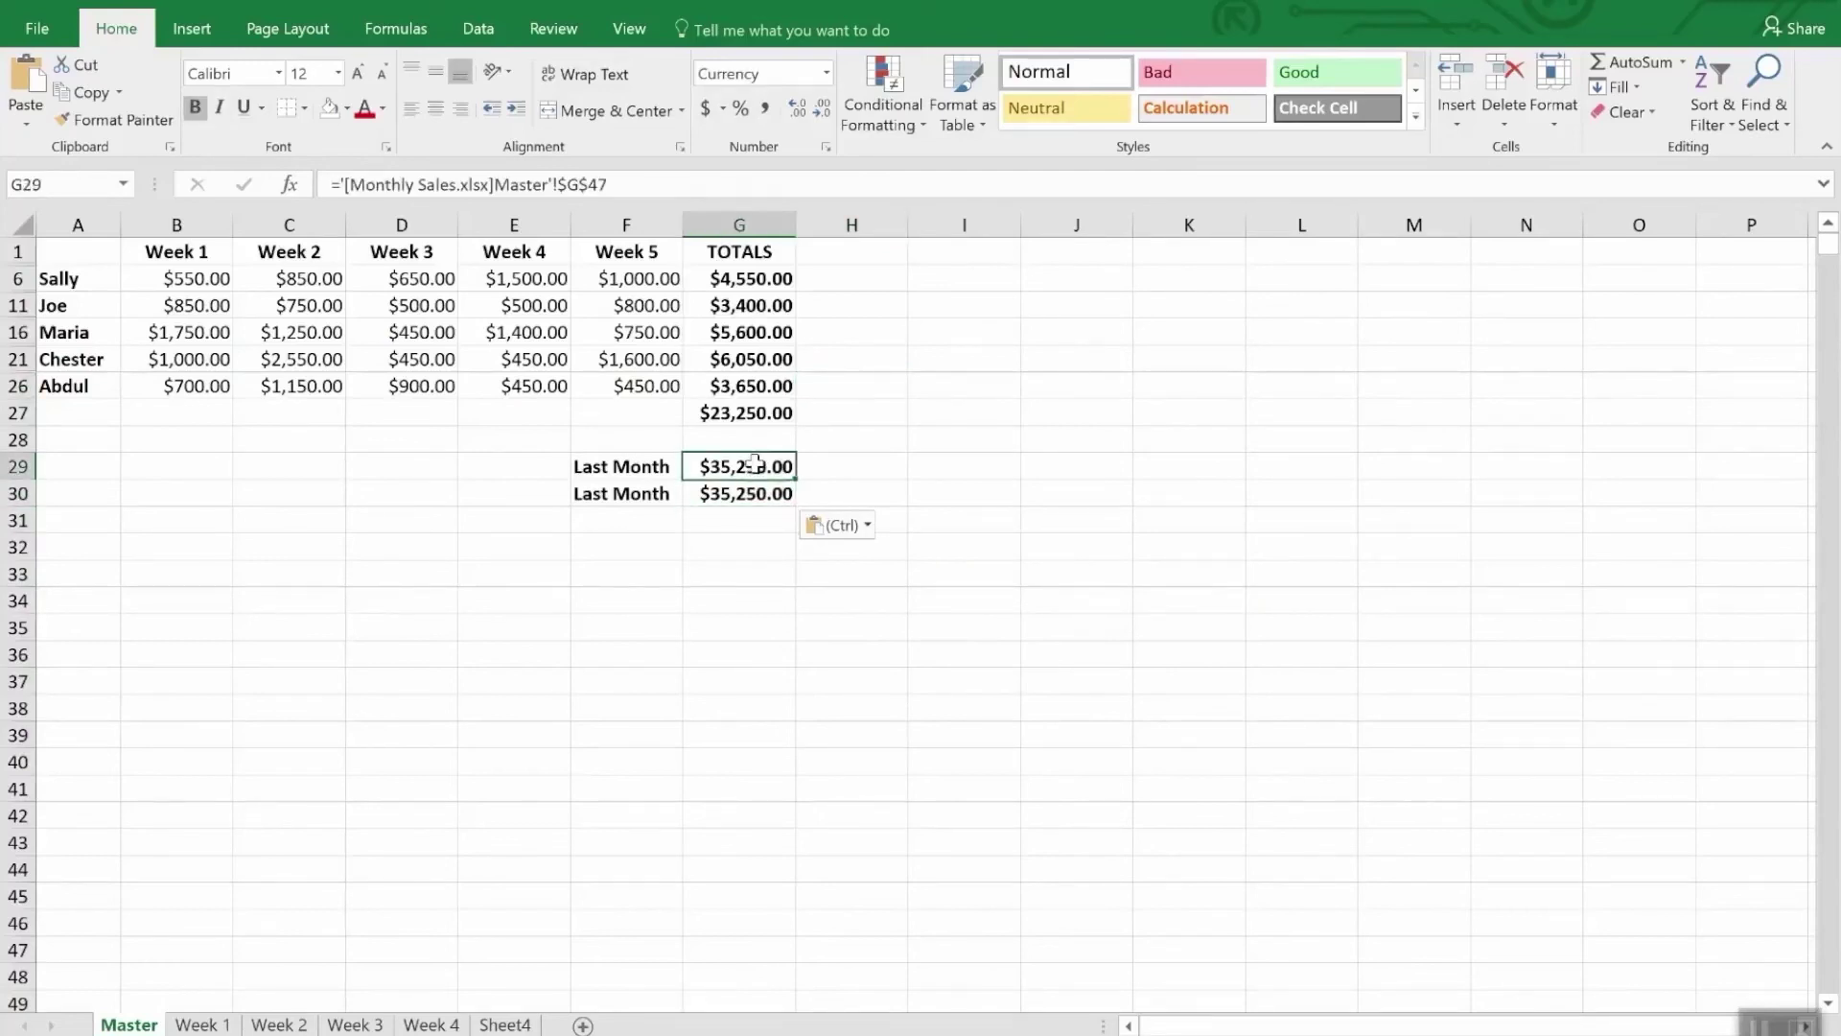
pyautogui.click(756, 492)
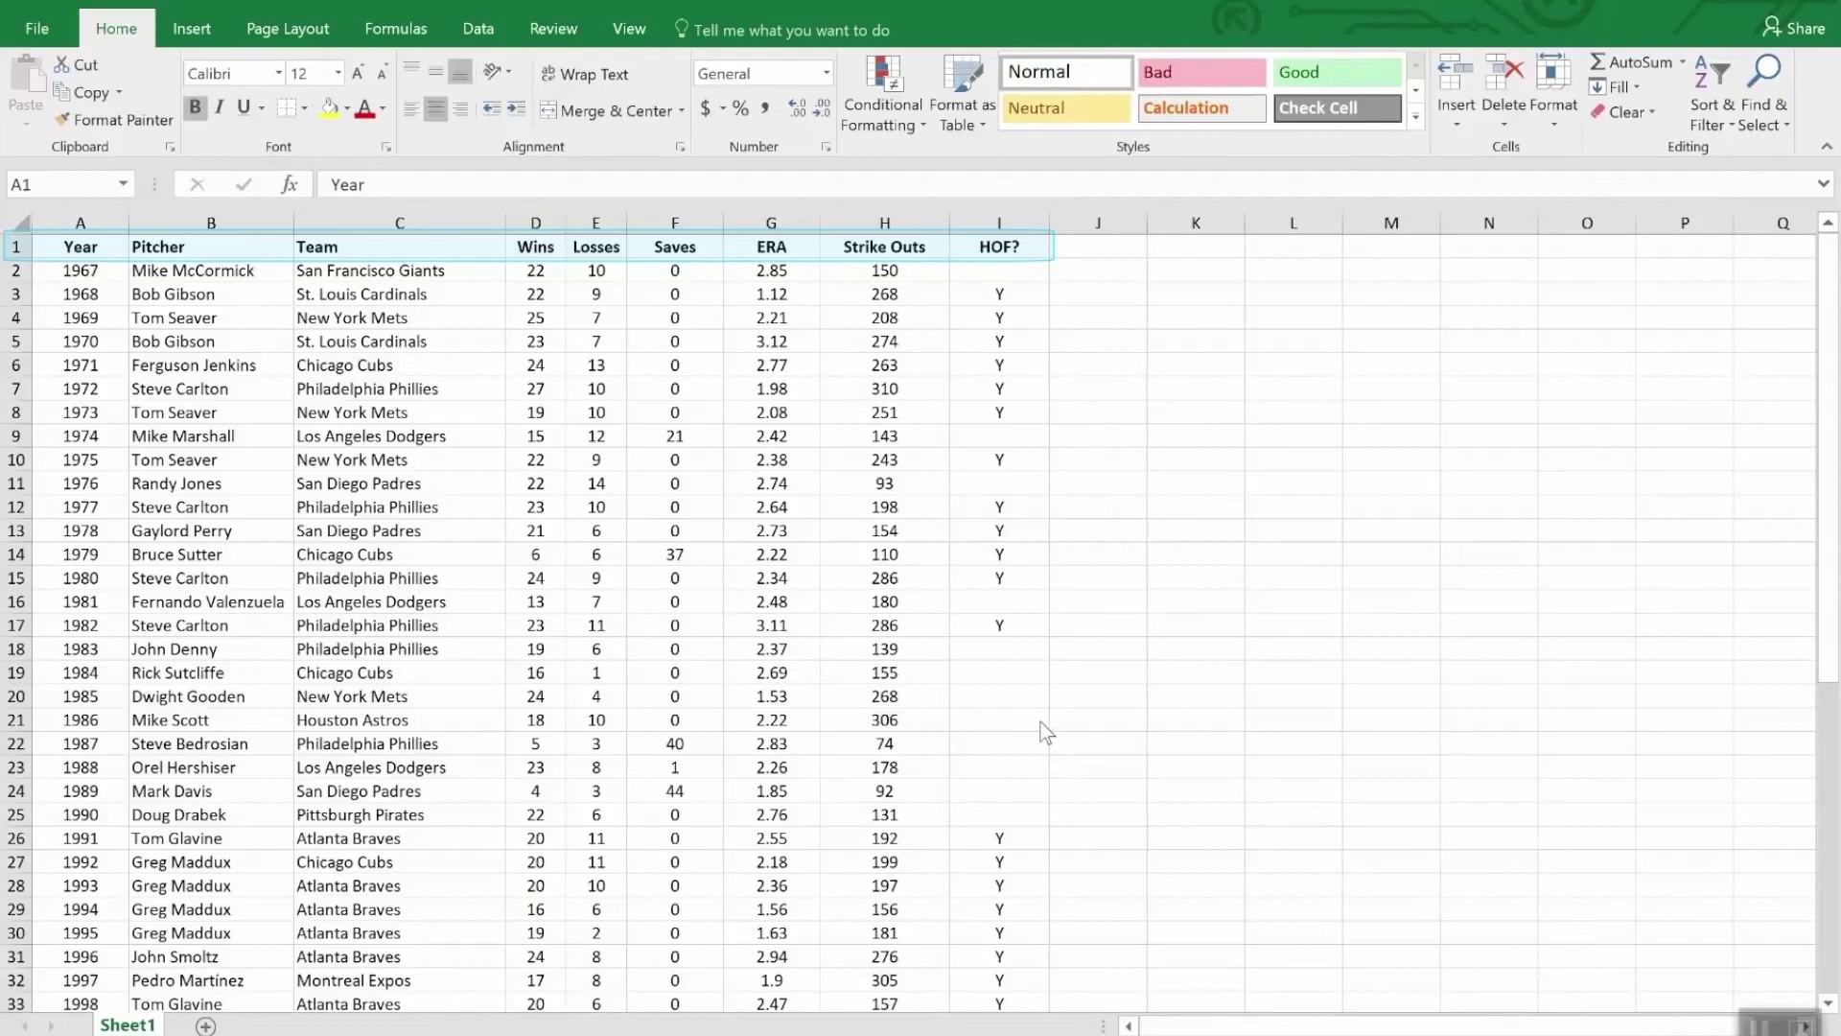
# Look over the pitcher table on Sheet1 from the header row down to the last year
pyautogui.scroll(-12, 1242, 757)
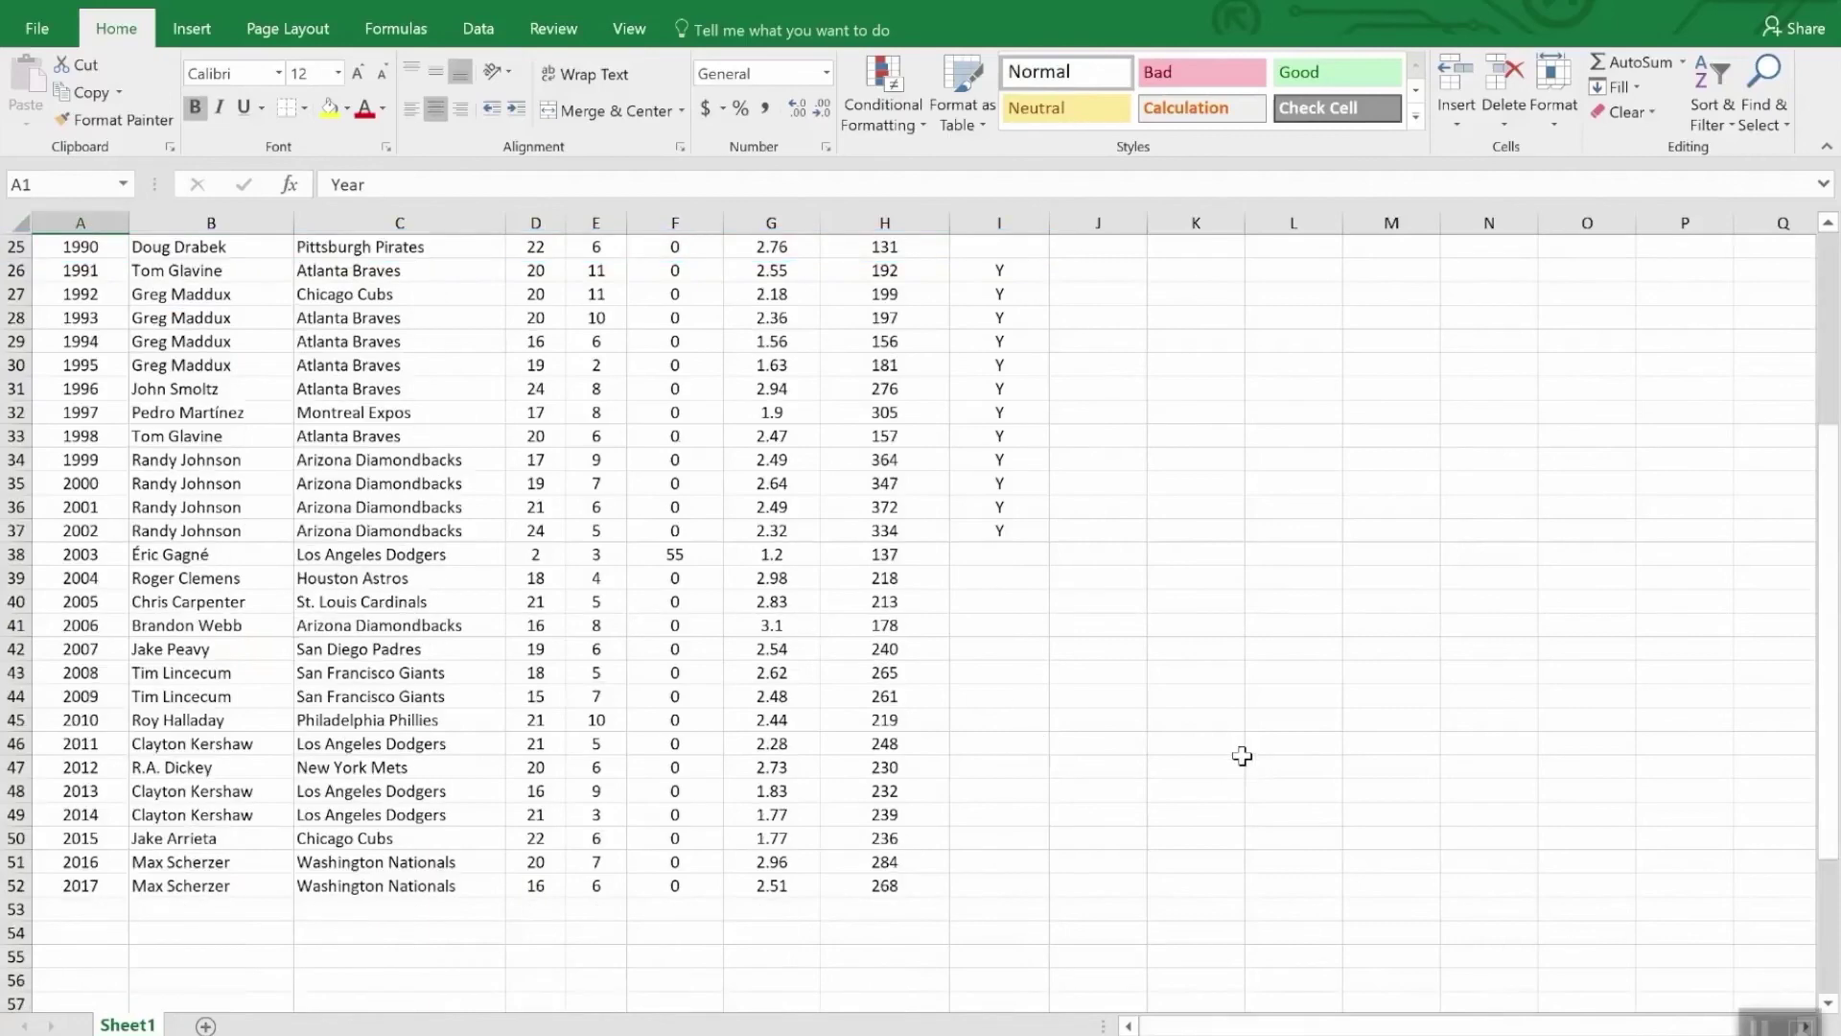
pyautogui.scroll(12, 1242, 757)
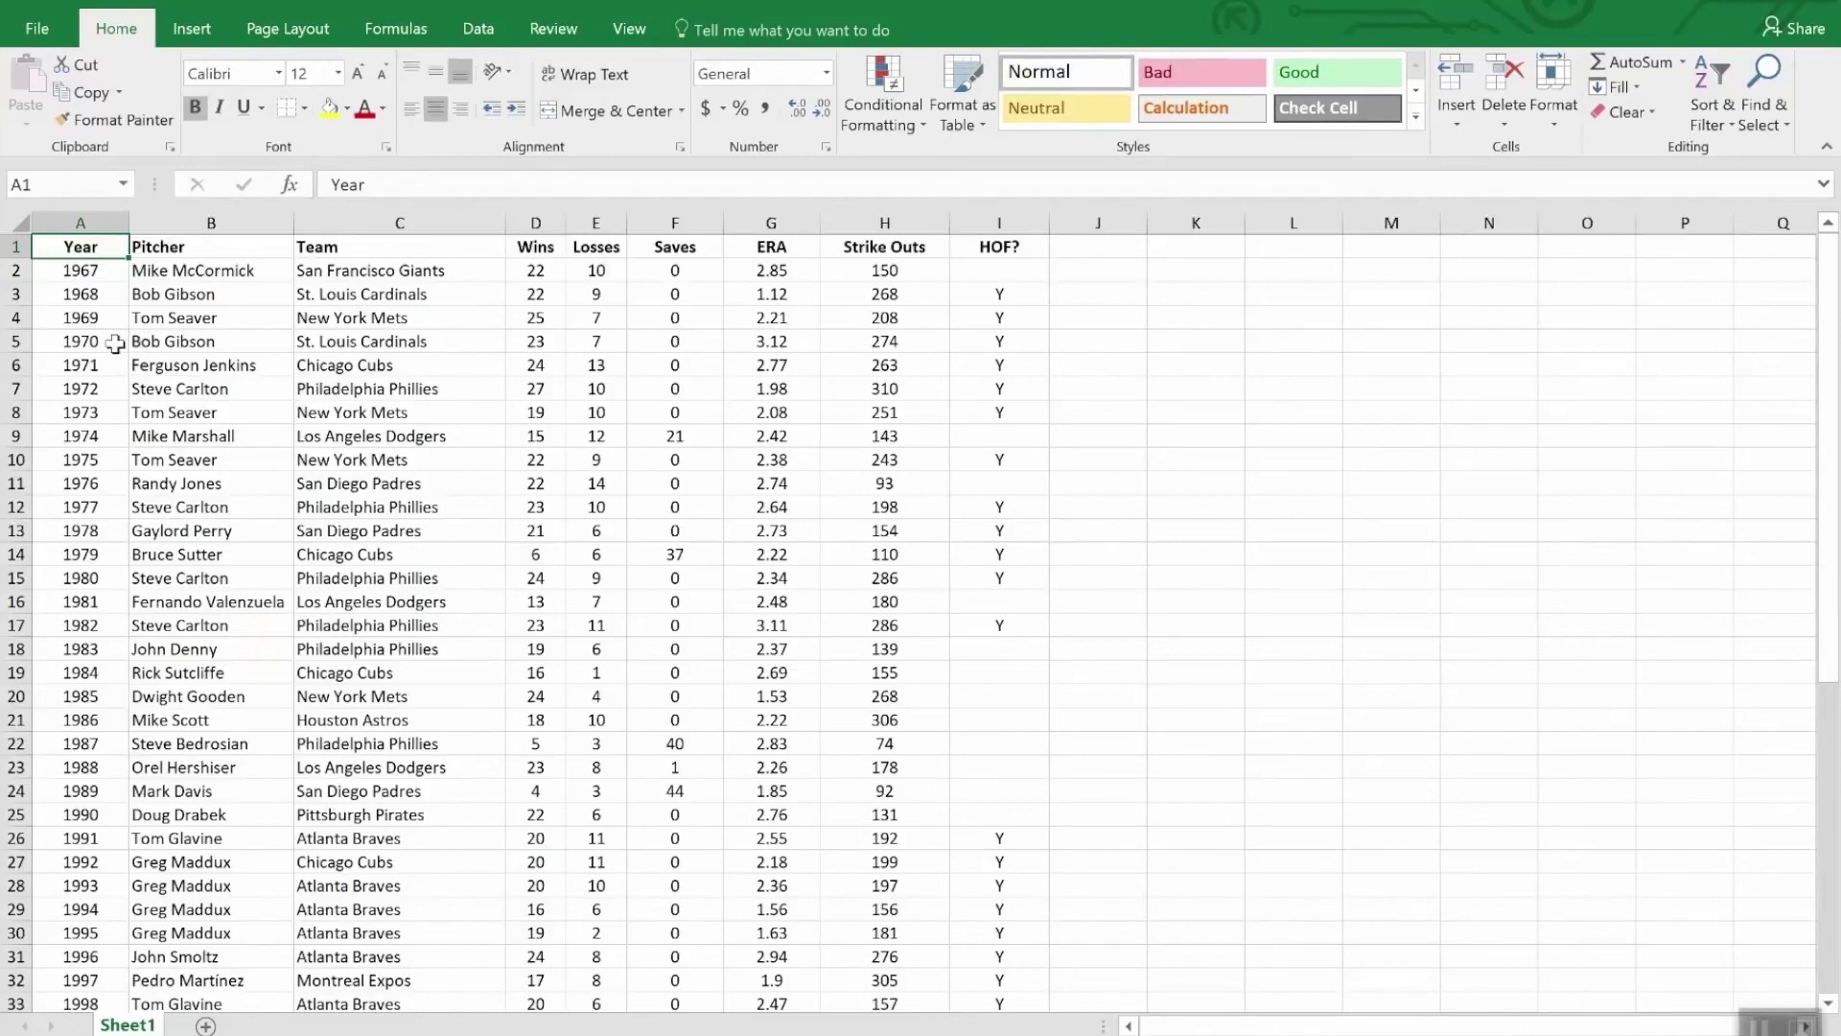
pyautogui.hotkey('ctrl', 'c')
pyautogui.scroll(-12, 237, 662)
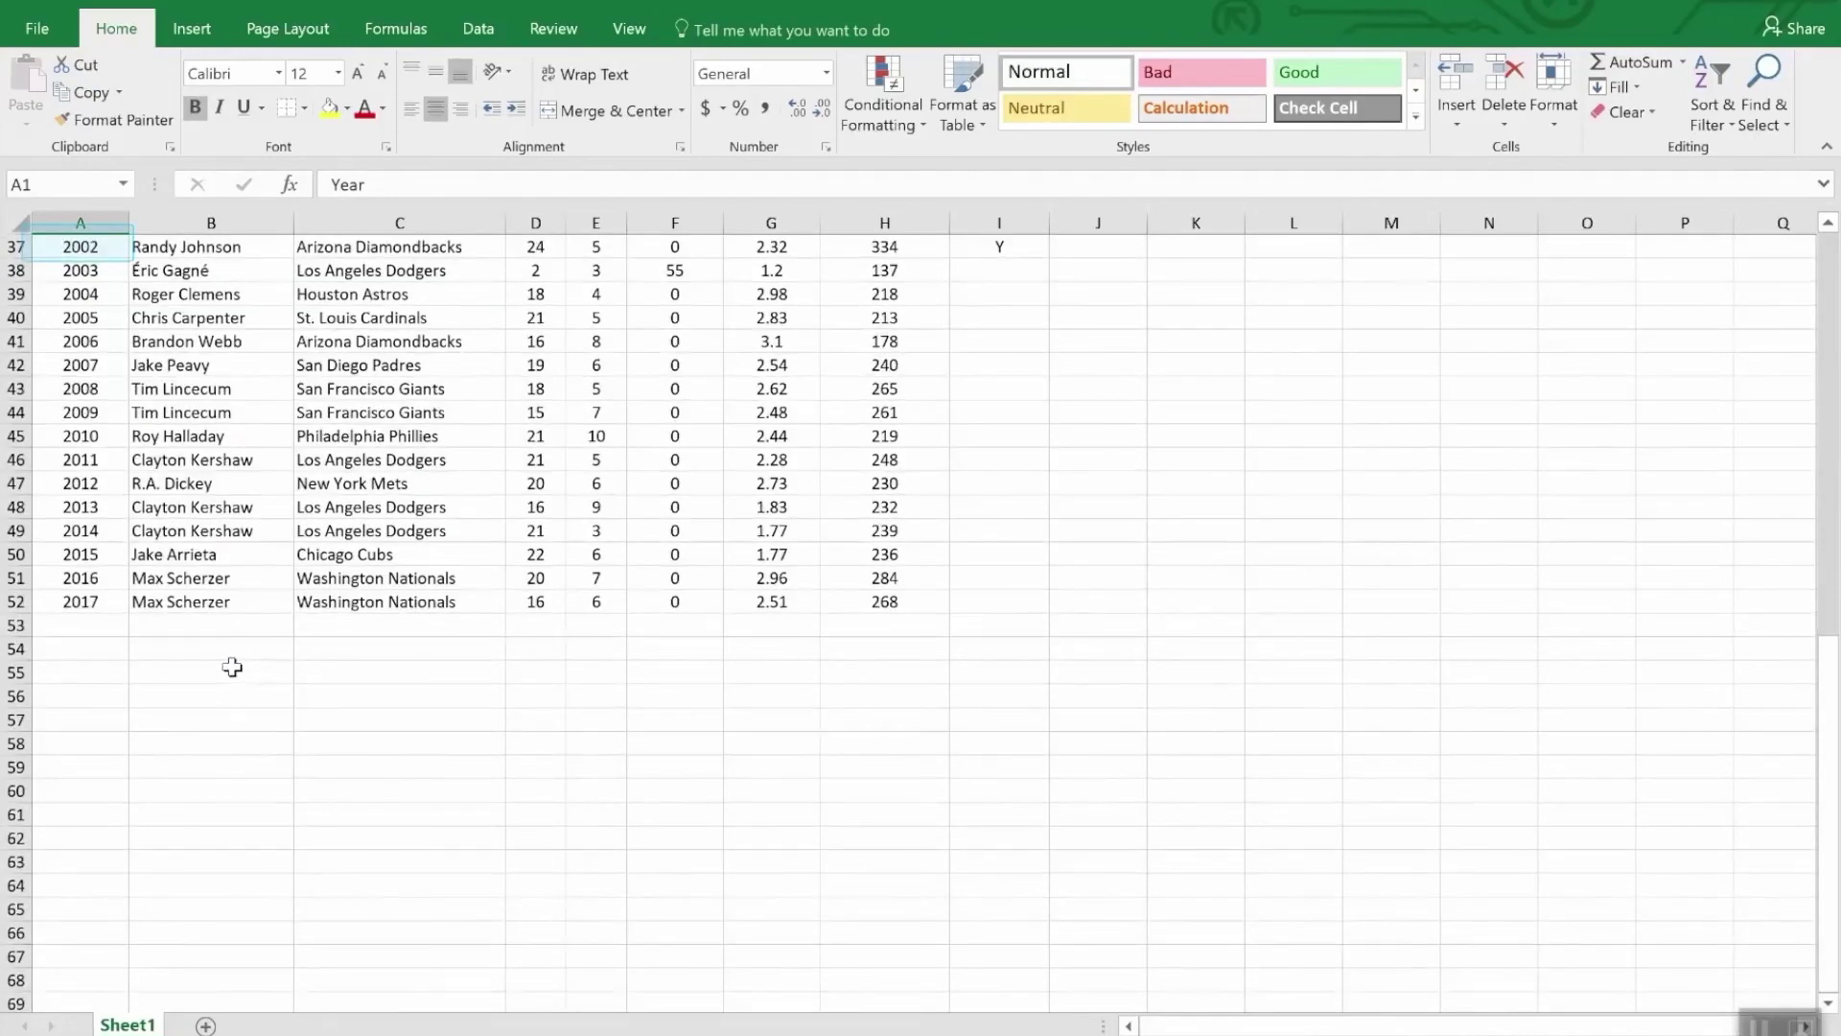
pyautogui.scroll(12, 237, 667)
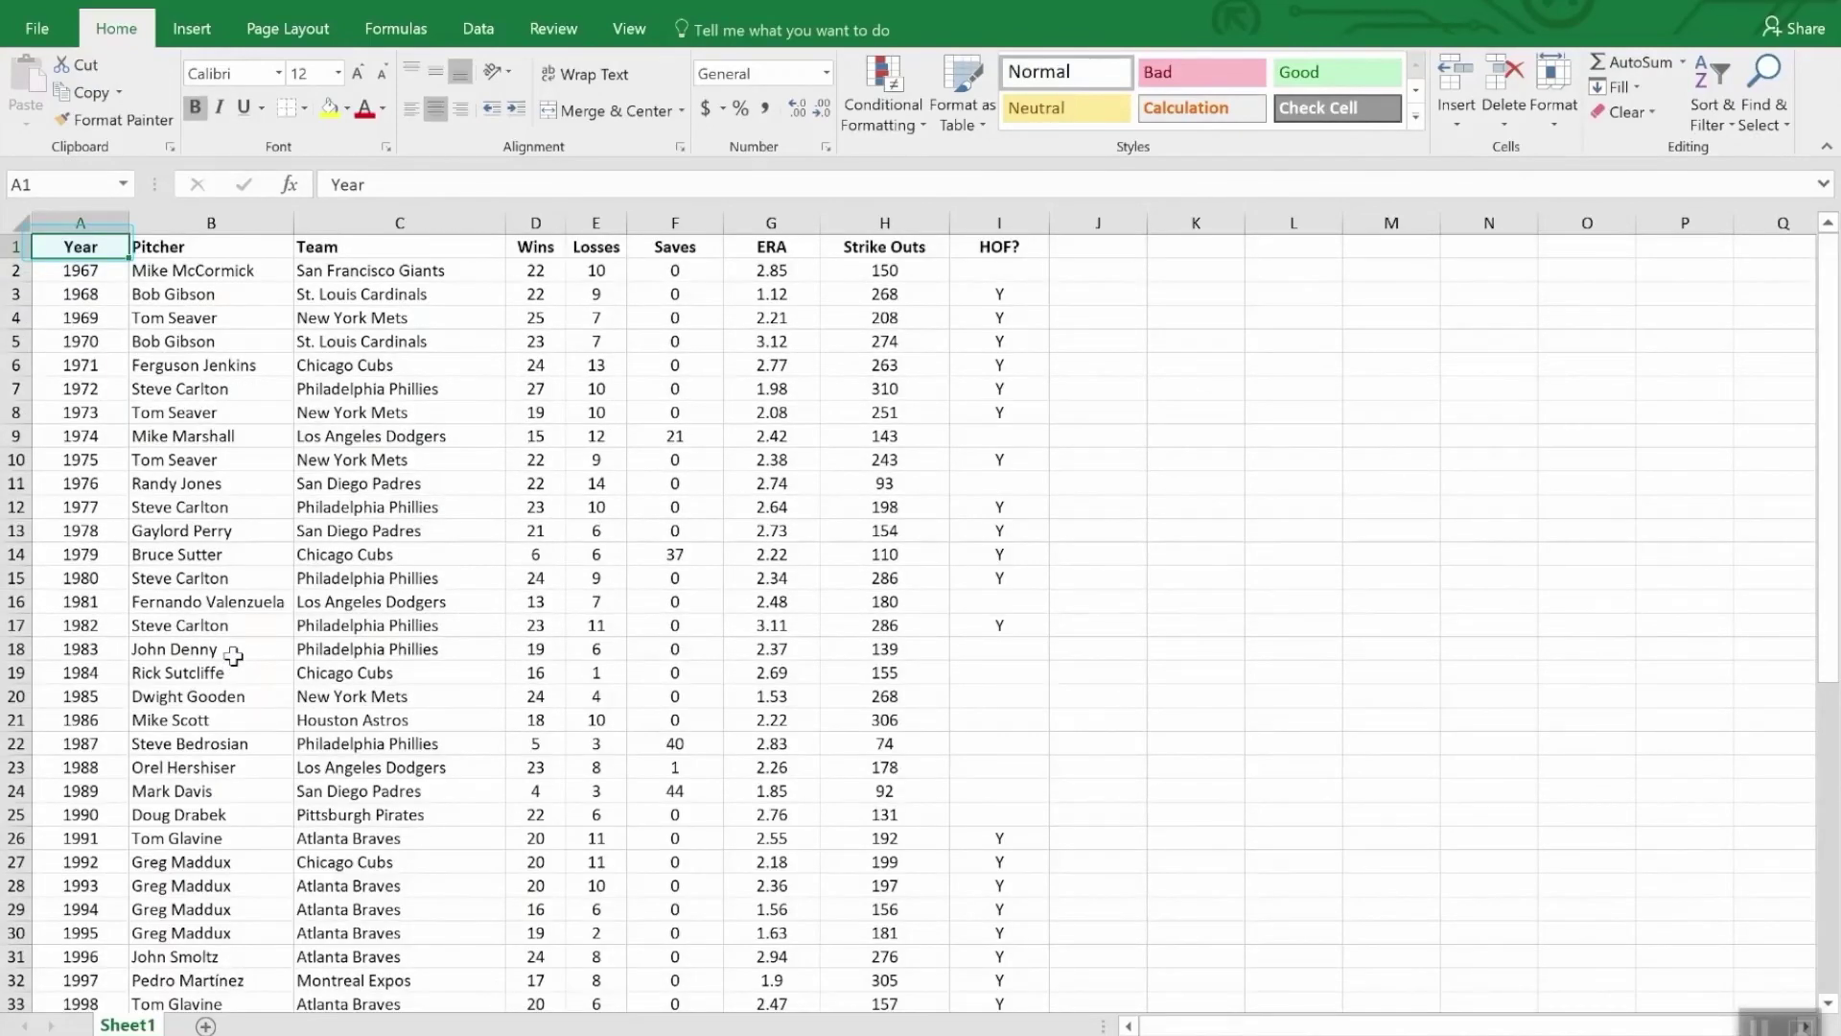
pyautogui.press('Escape')
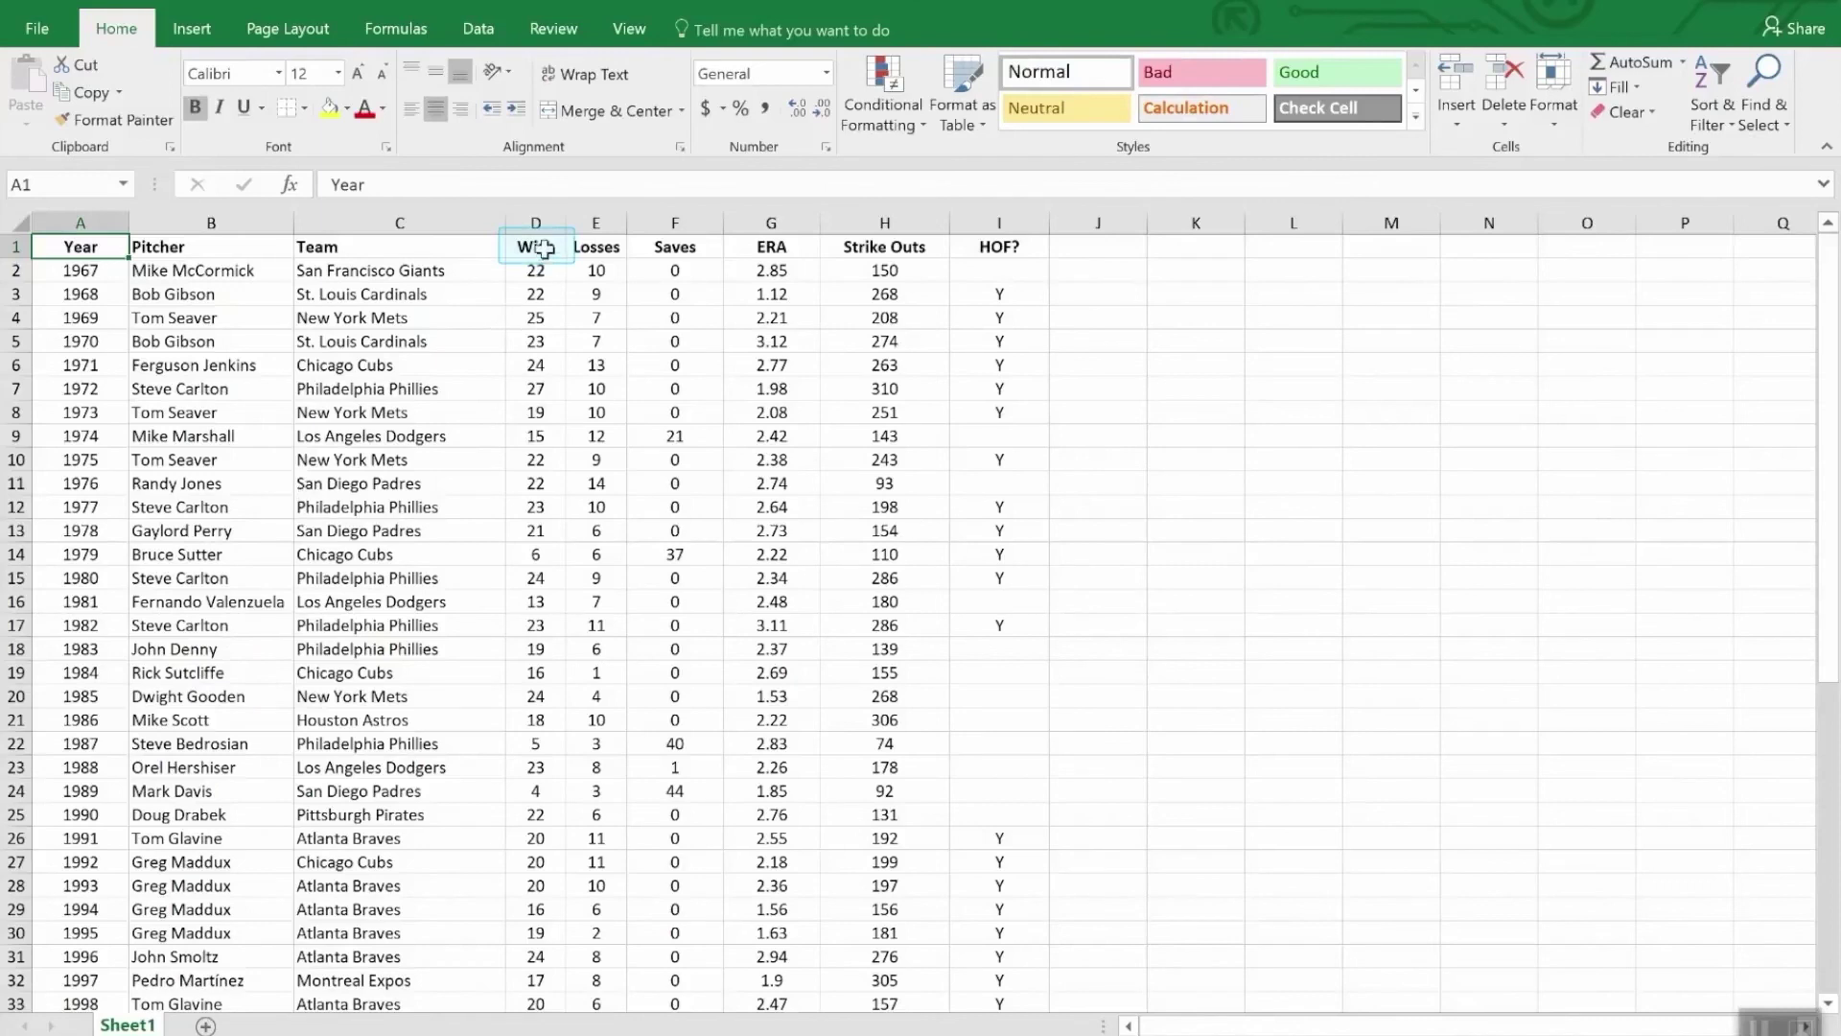
# Sort the pitcher table by the Wins column from largest to smallest and check the order down to the last row
pyautogui.click(543, 249)
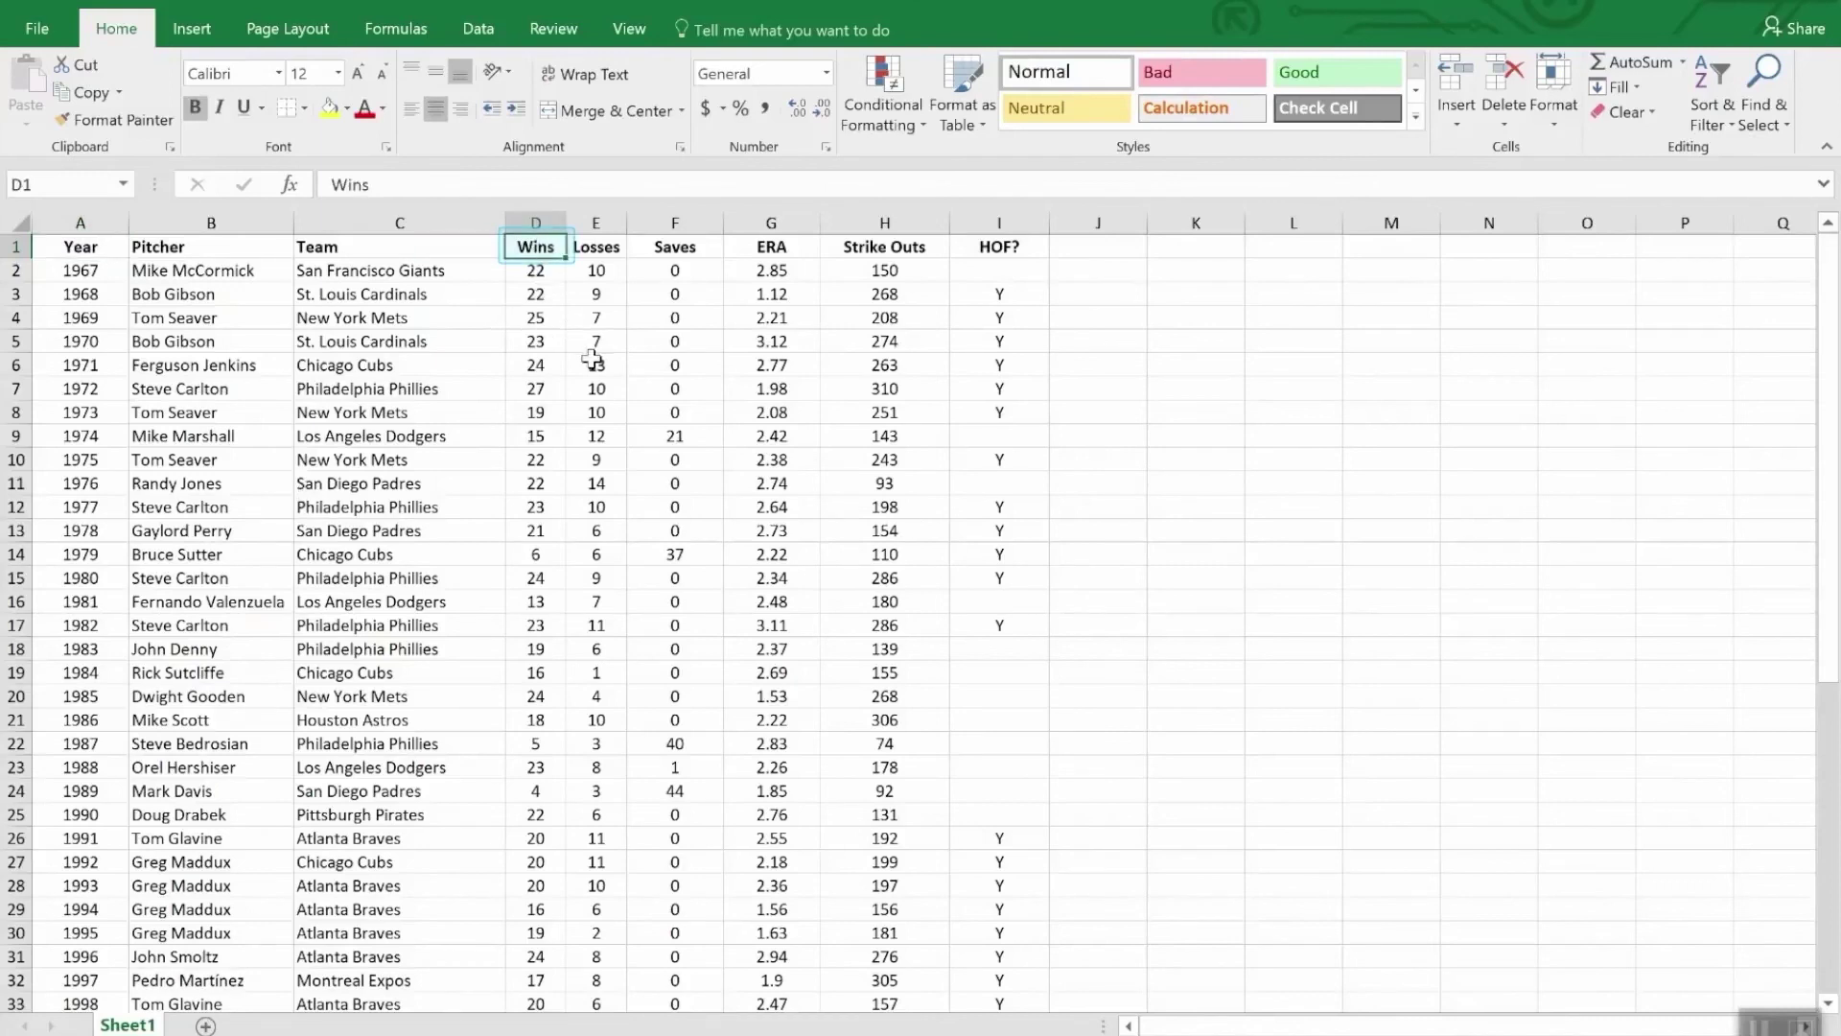
pyautogui.click(1718, 81)
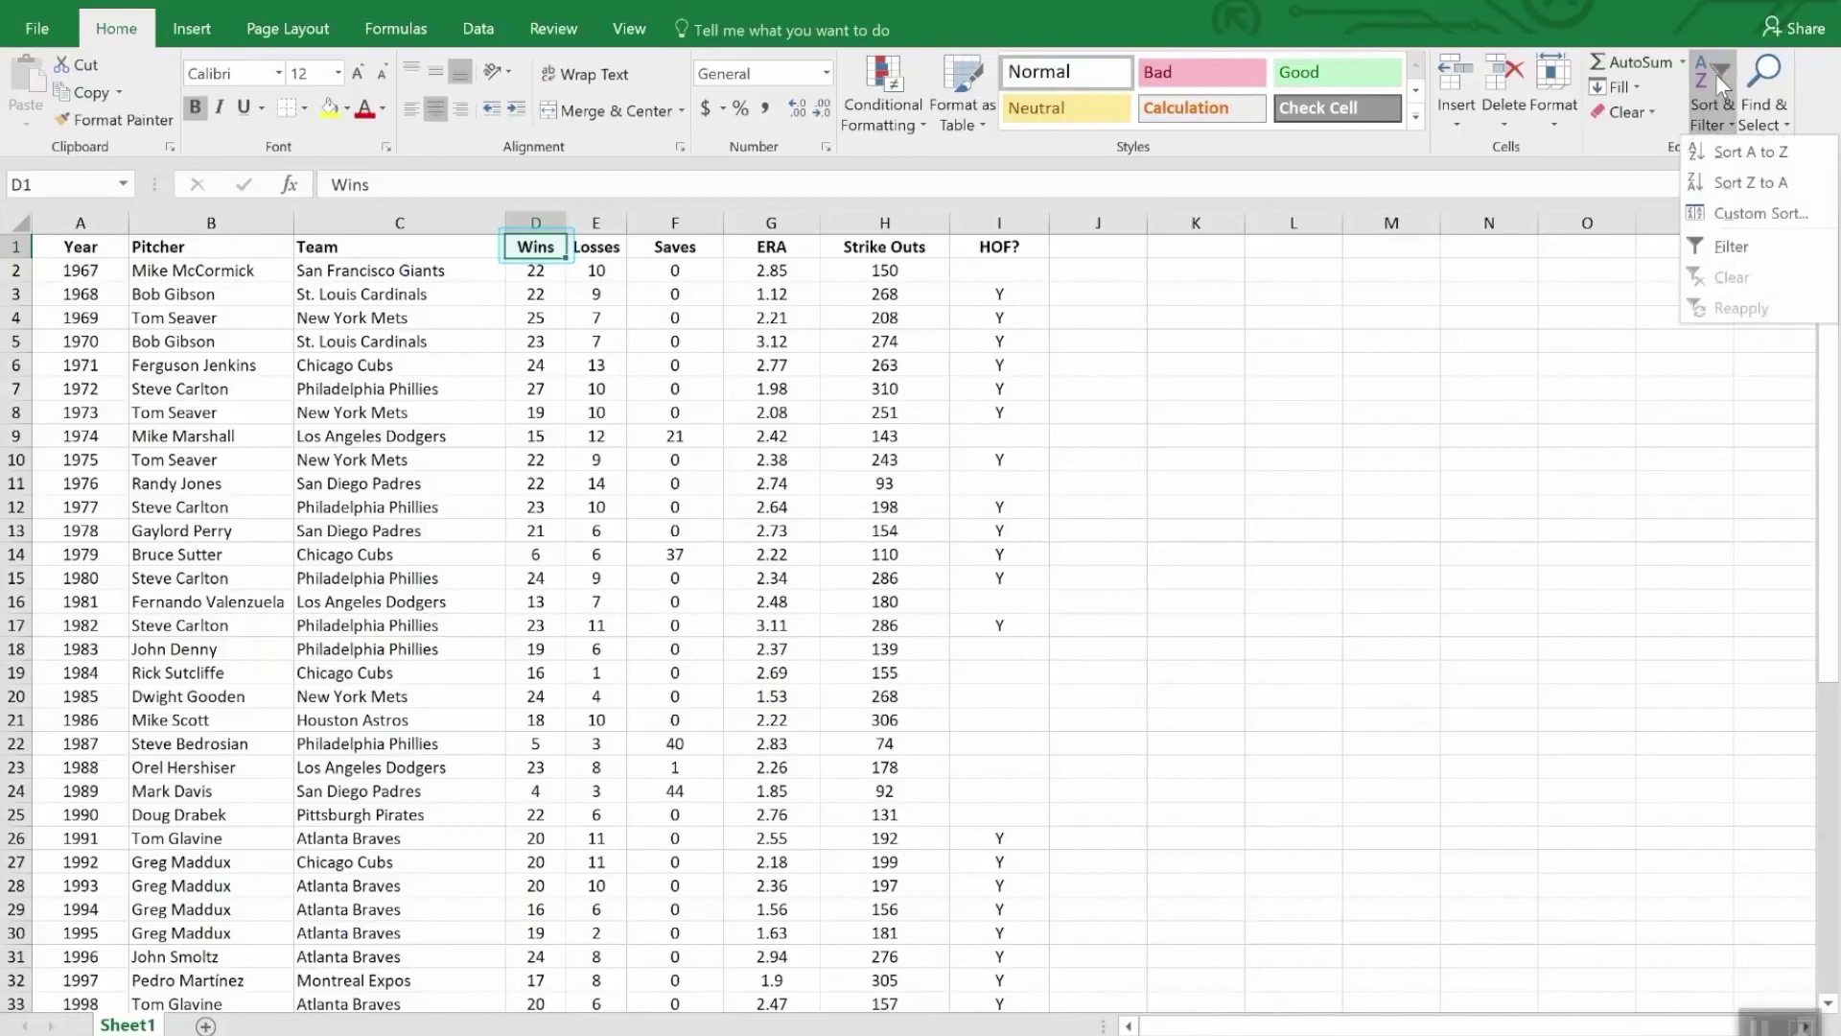
pyautogui.click(1733, 185)
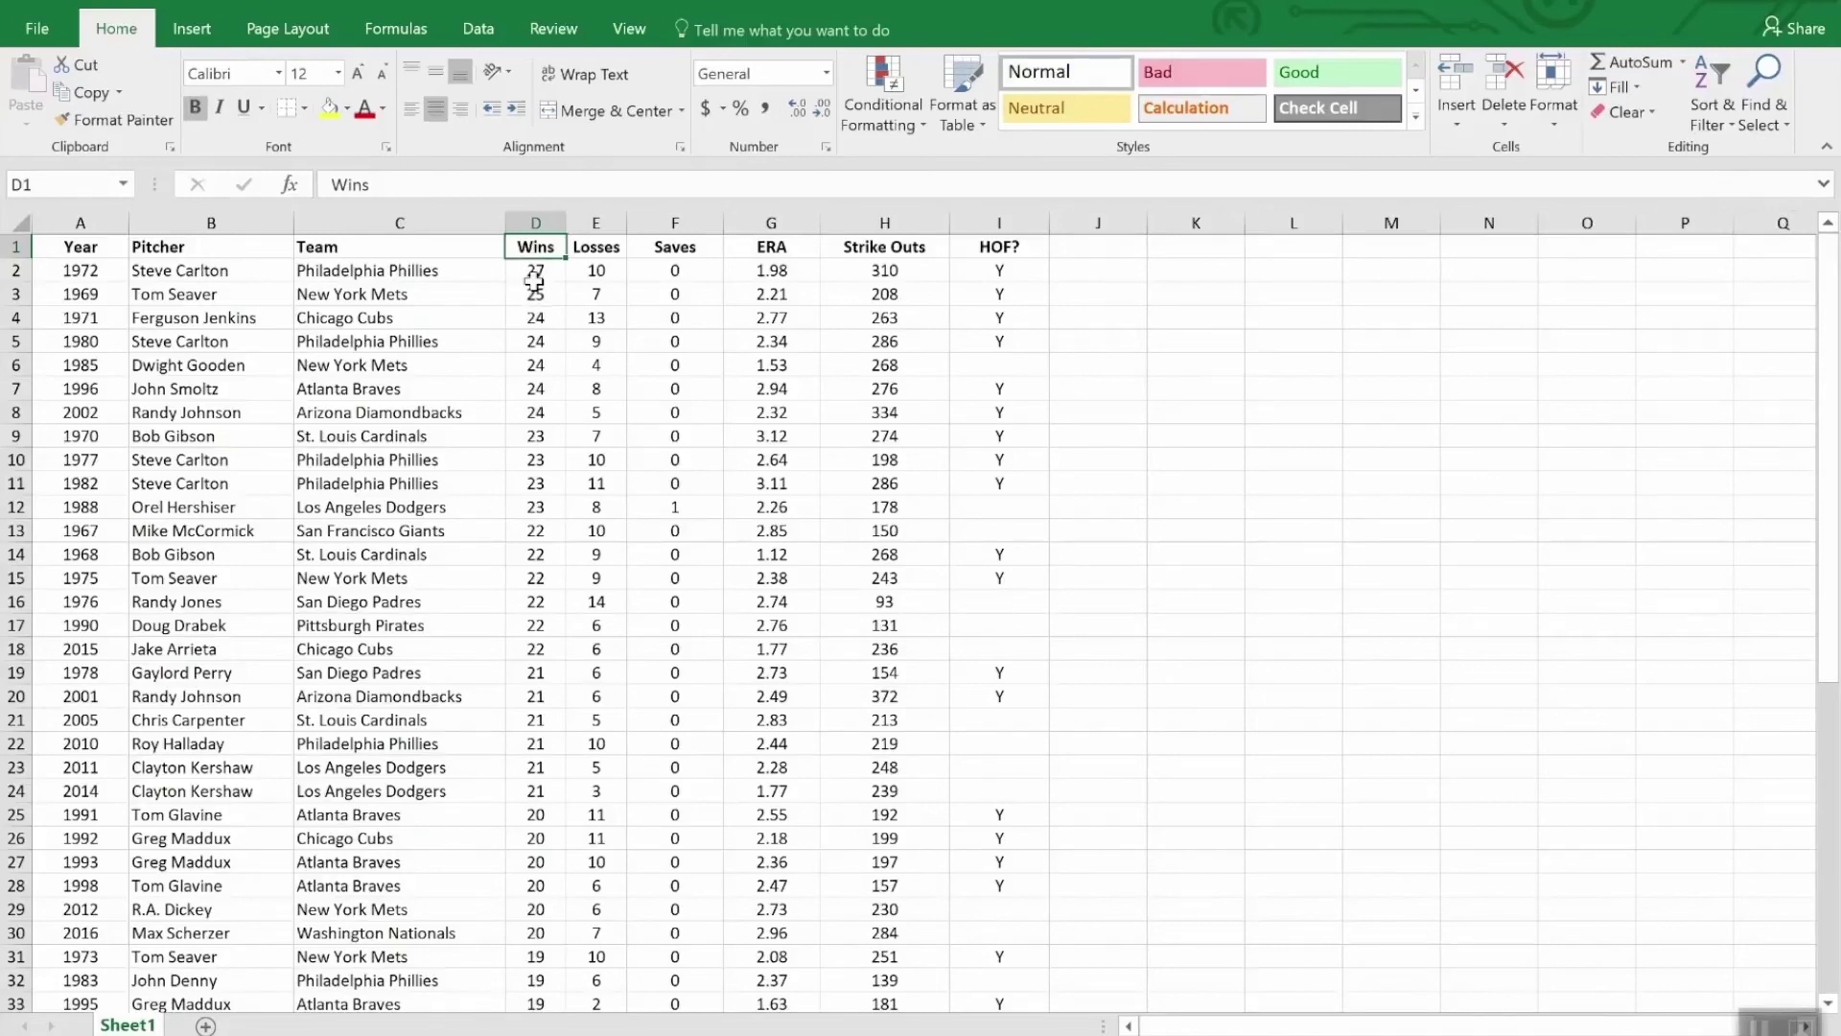
pyautogui.scroll(-8, 536, 305)
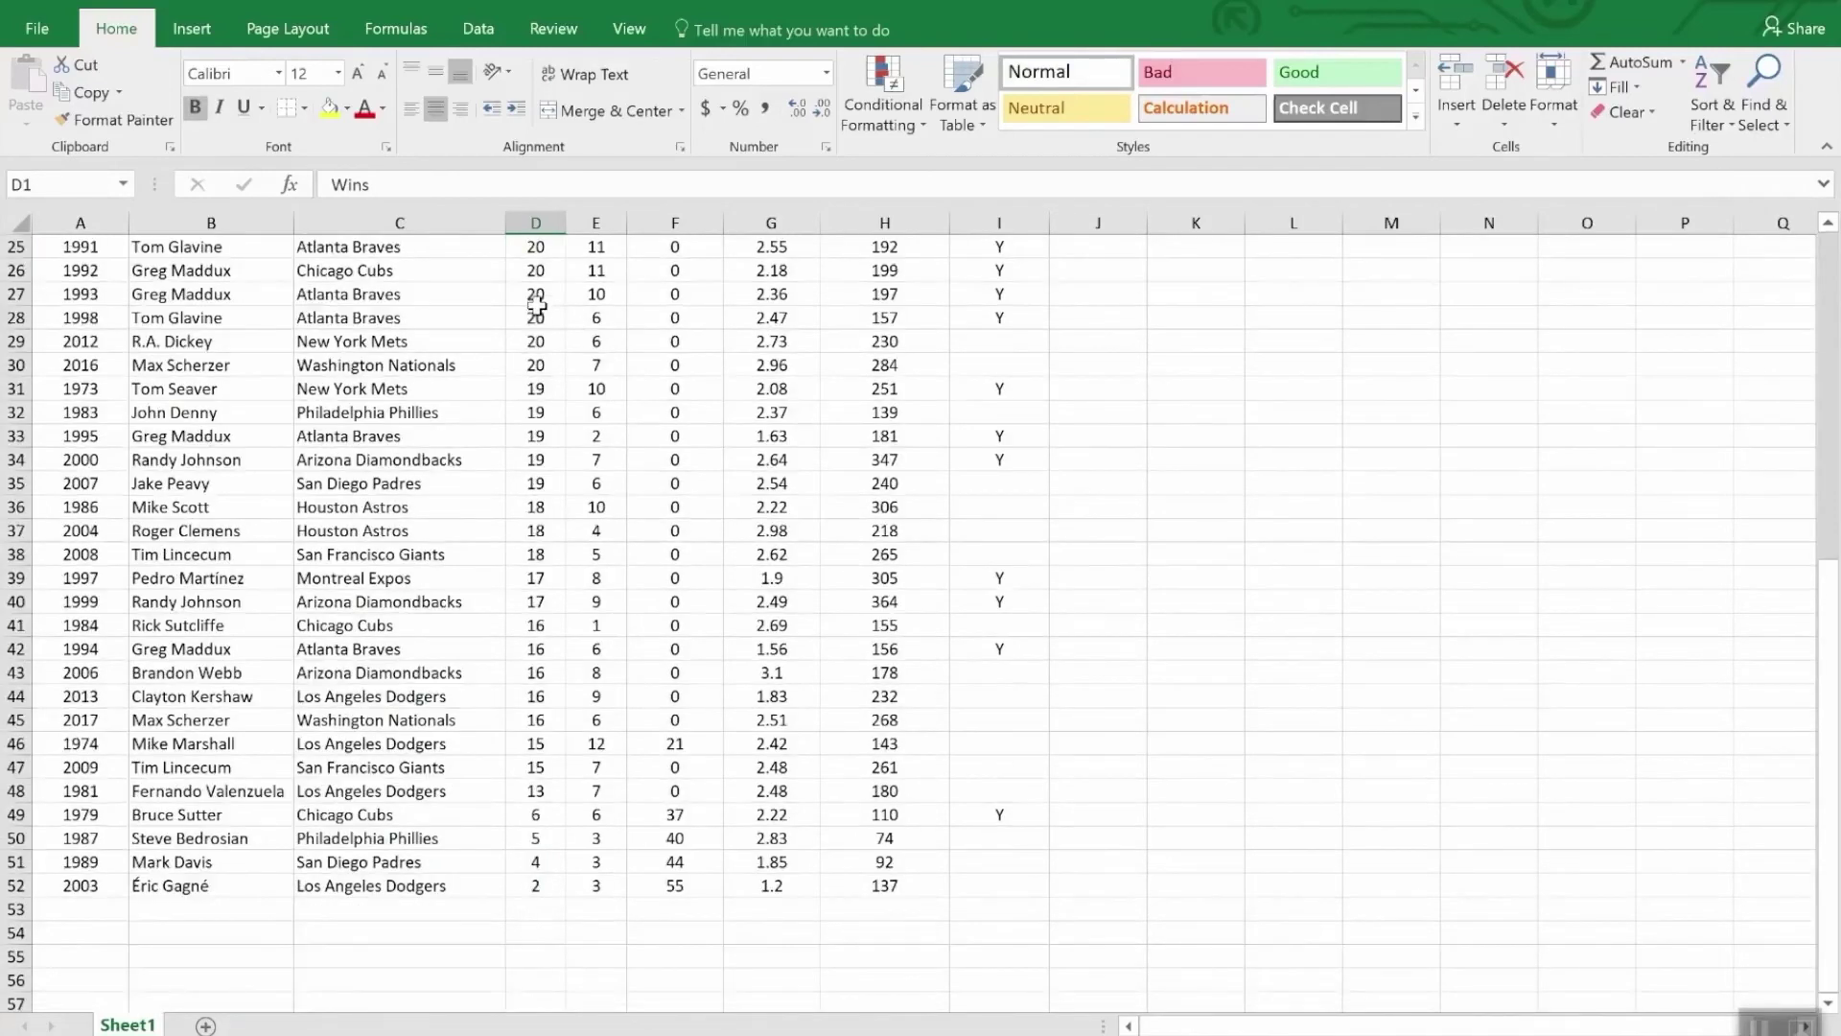
pyautogui.scroll(8, 536, 305)
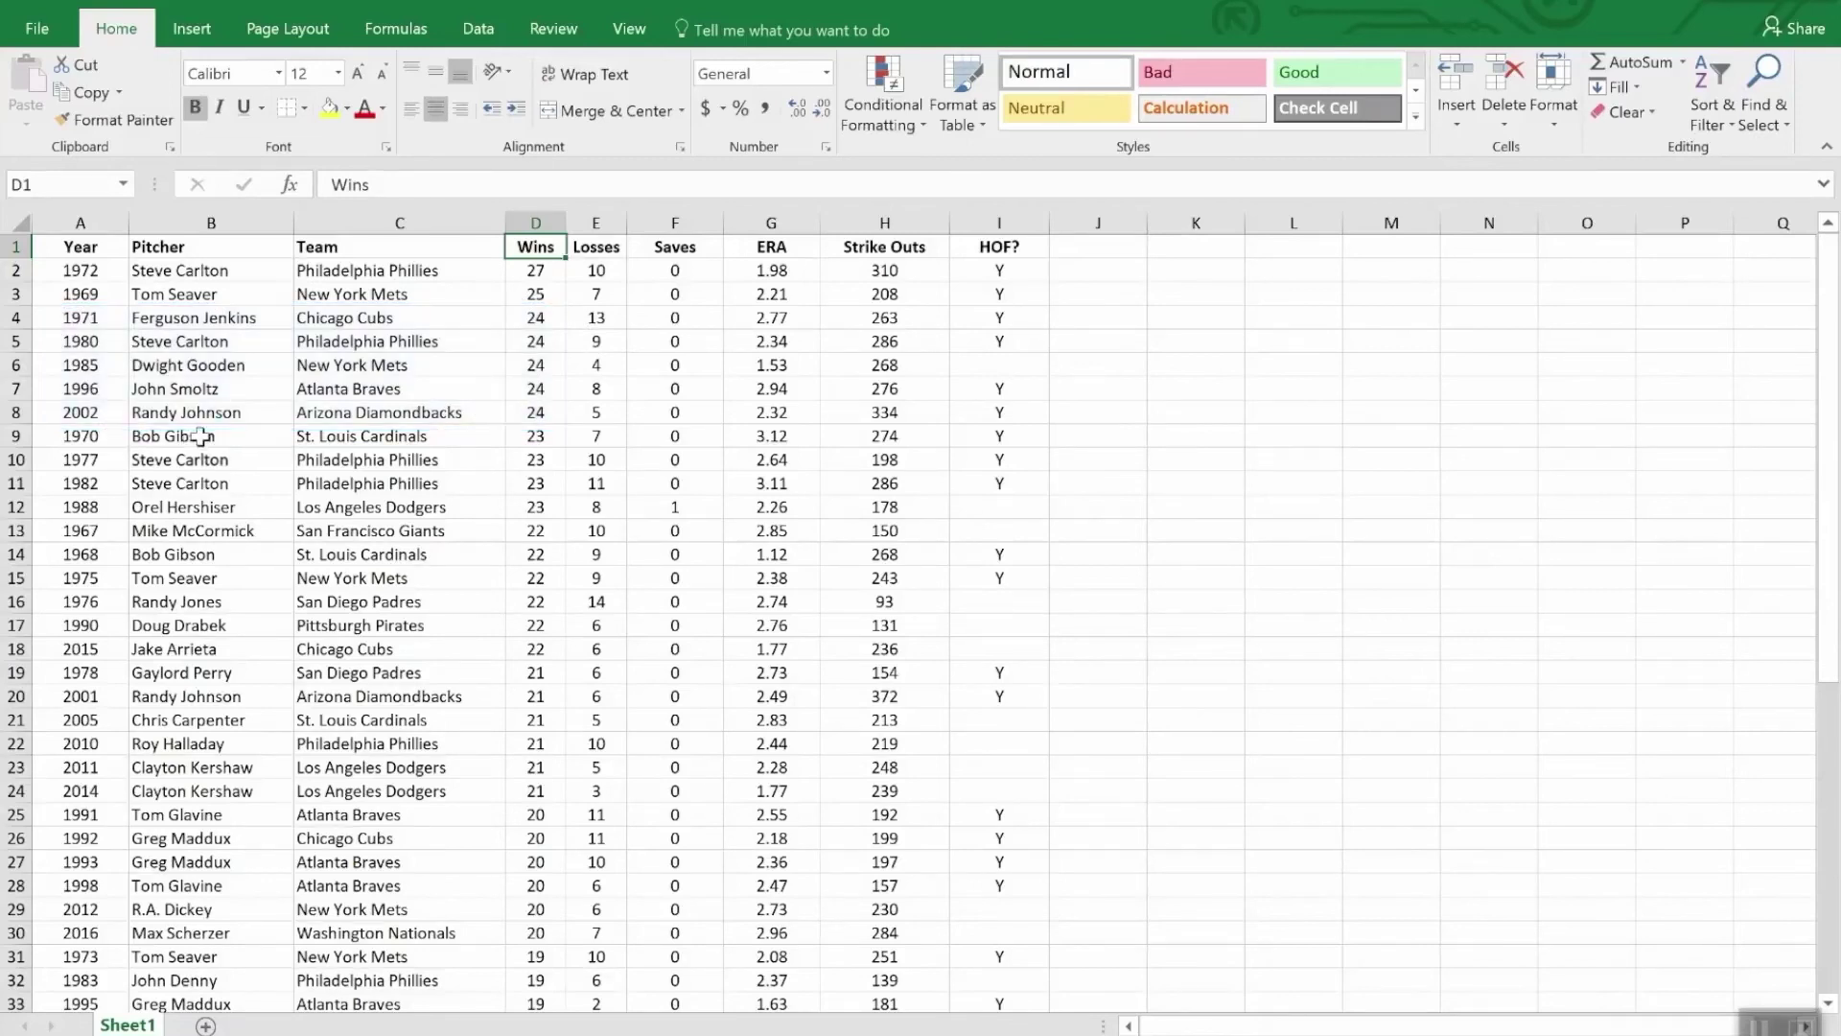
# Apply a custom sort by Wins, largest to smallest, with a second level by ERA cell values, smallest to largest
pyautogui.click(1715, 79)
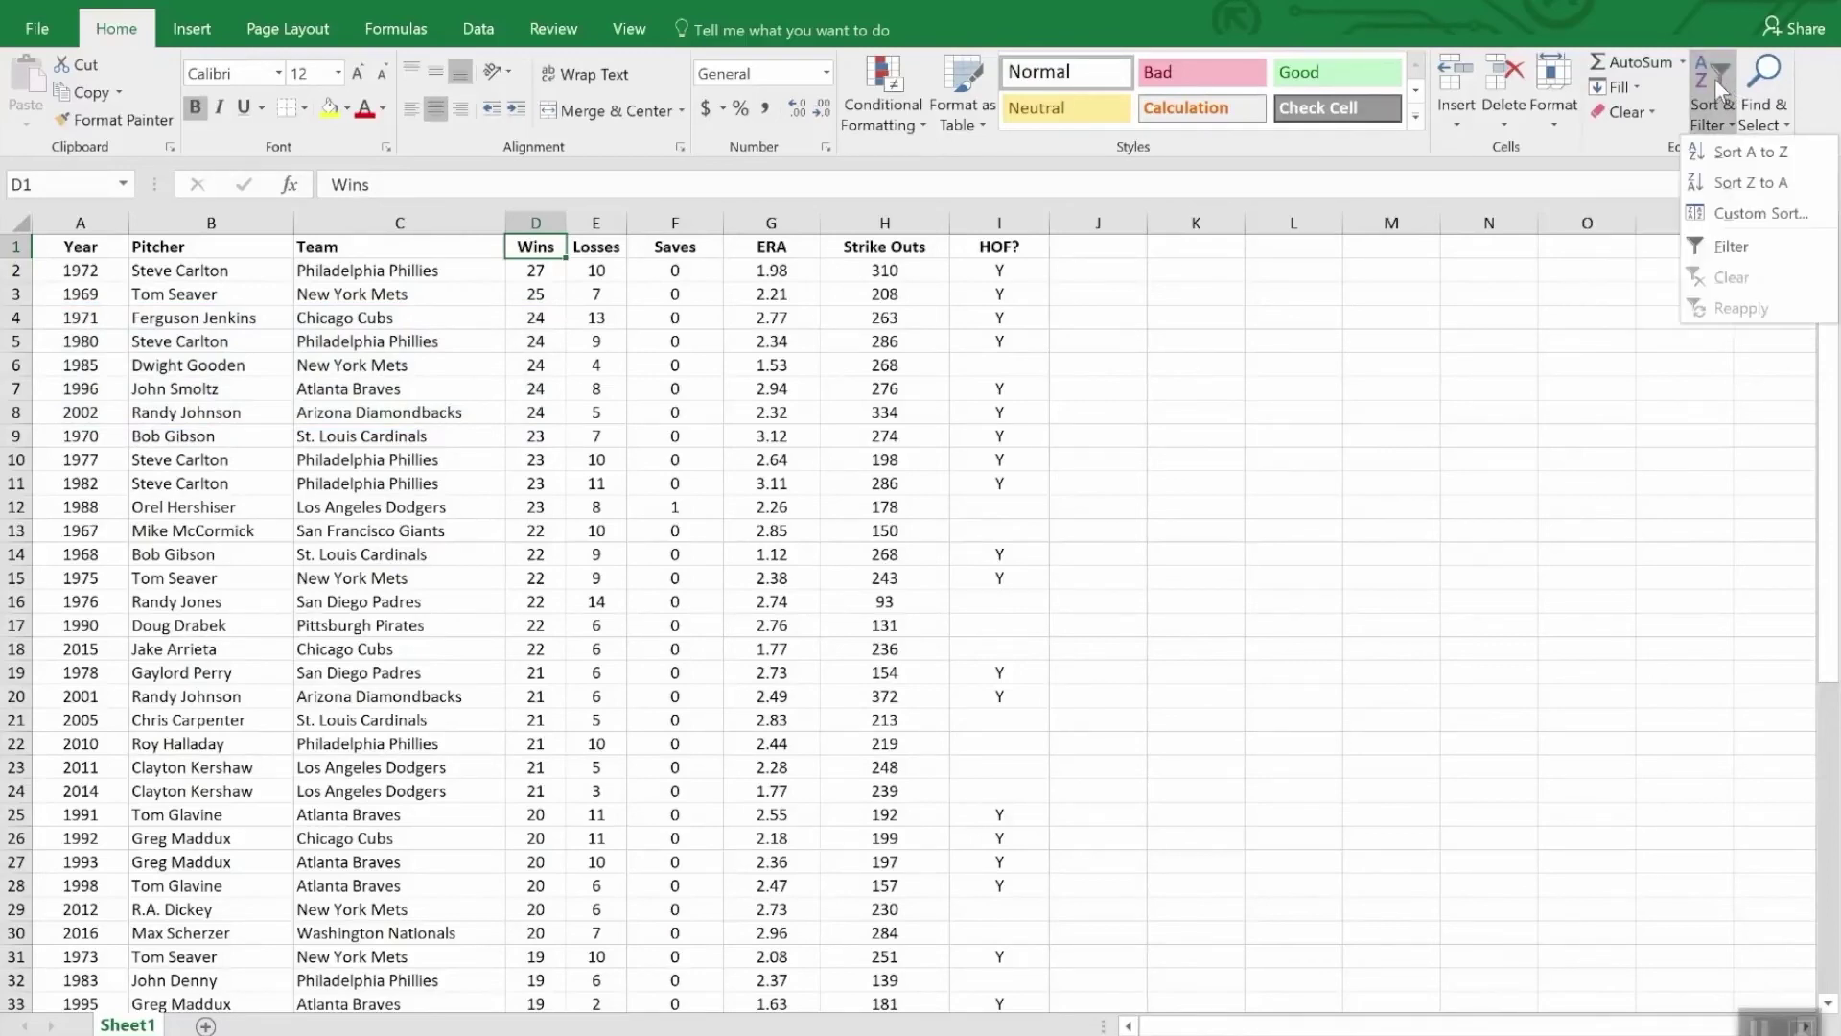
pyautogui.click(1758, 214)
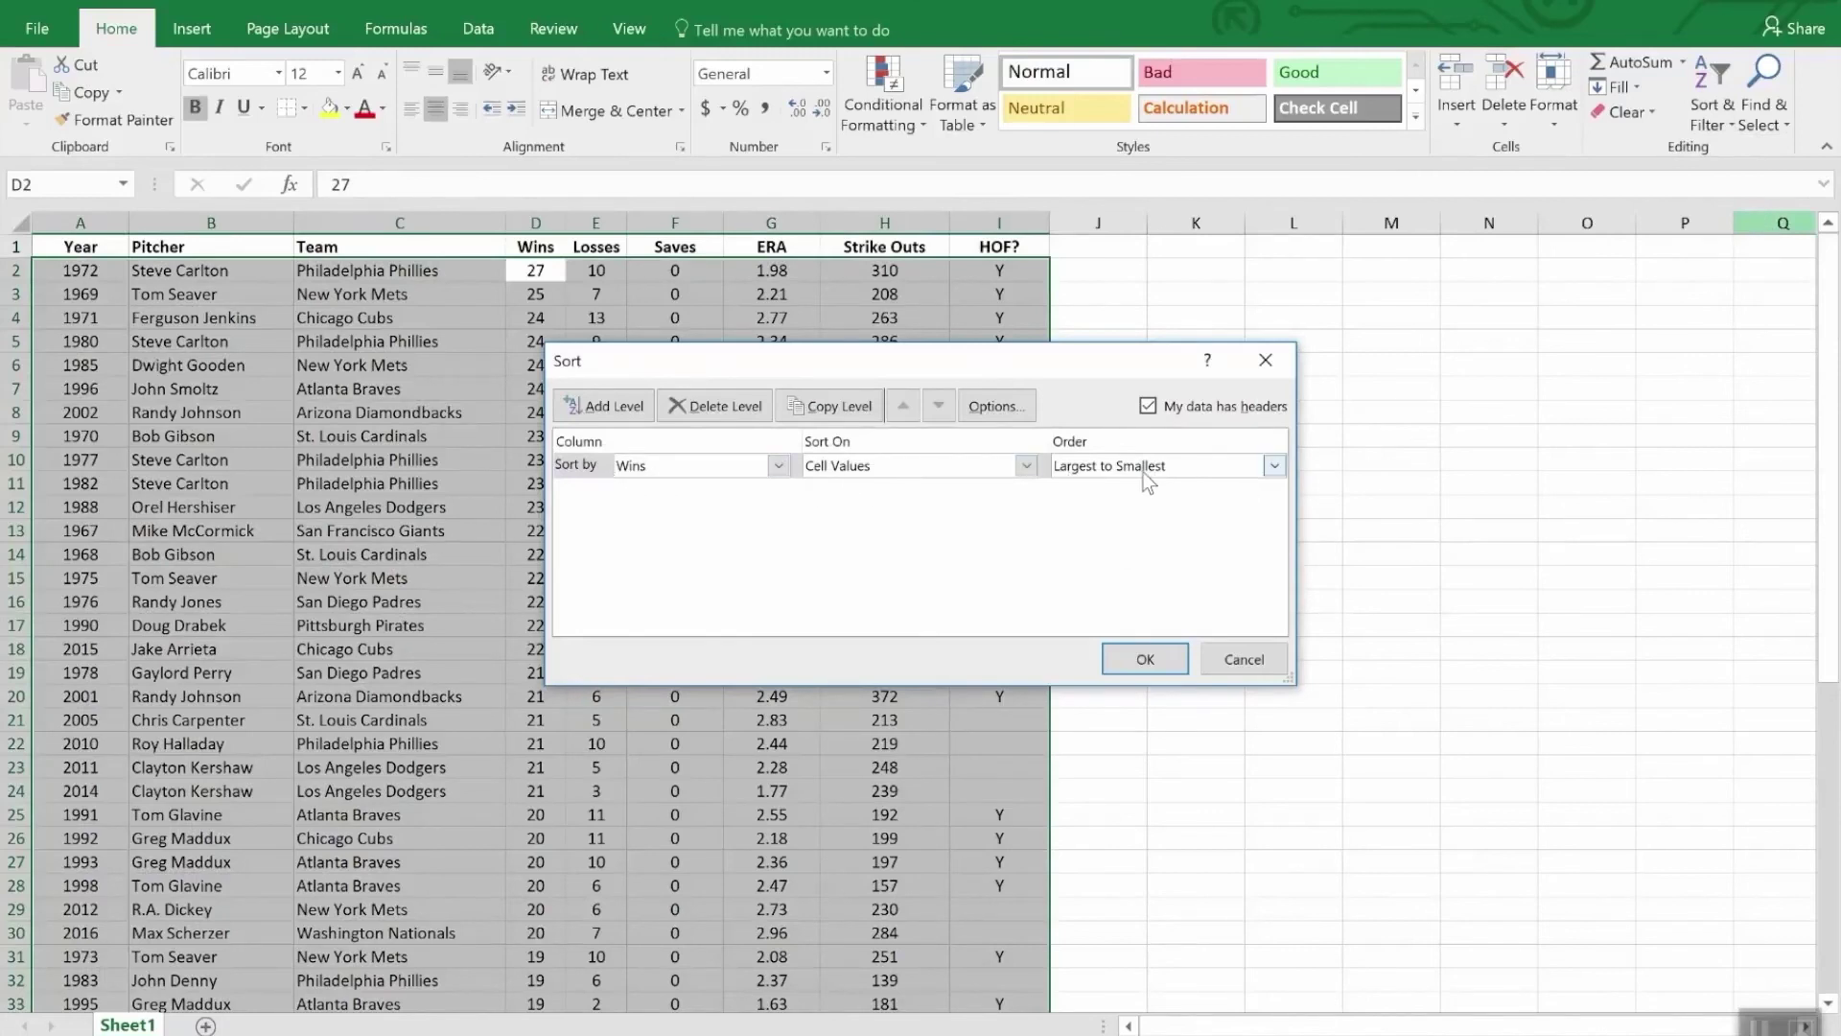
pyautogui.click(605, 406)
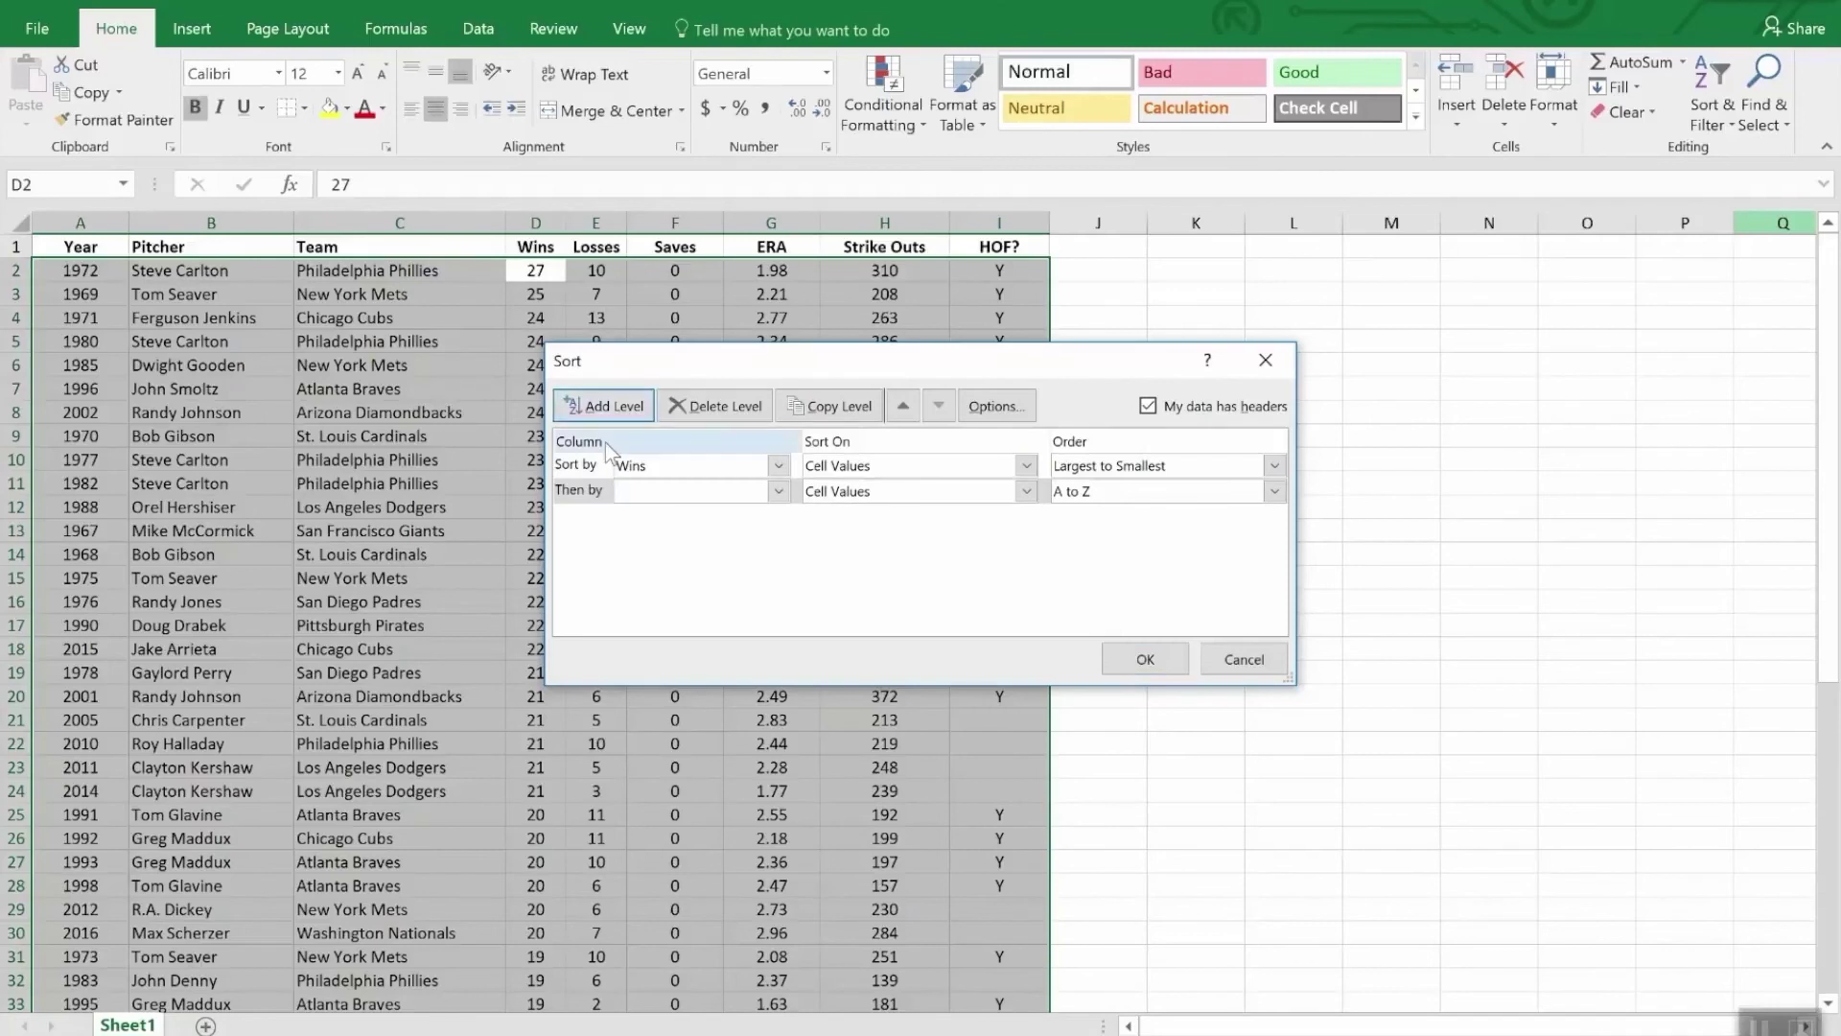
pyautogui.click(778, 493)
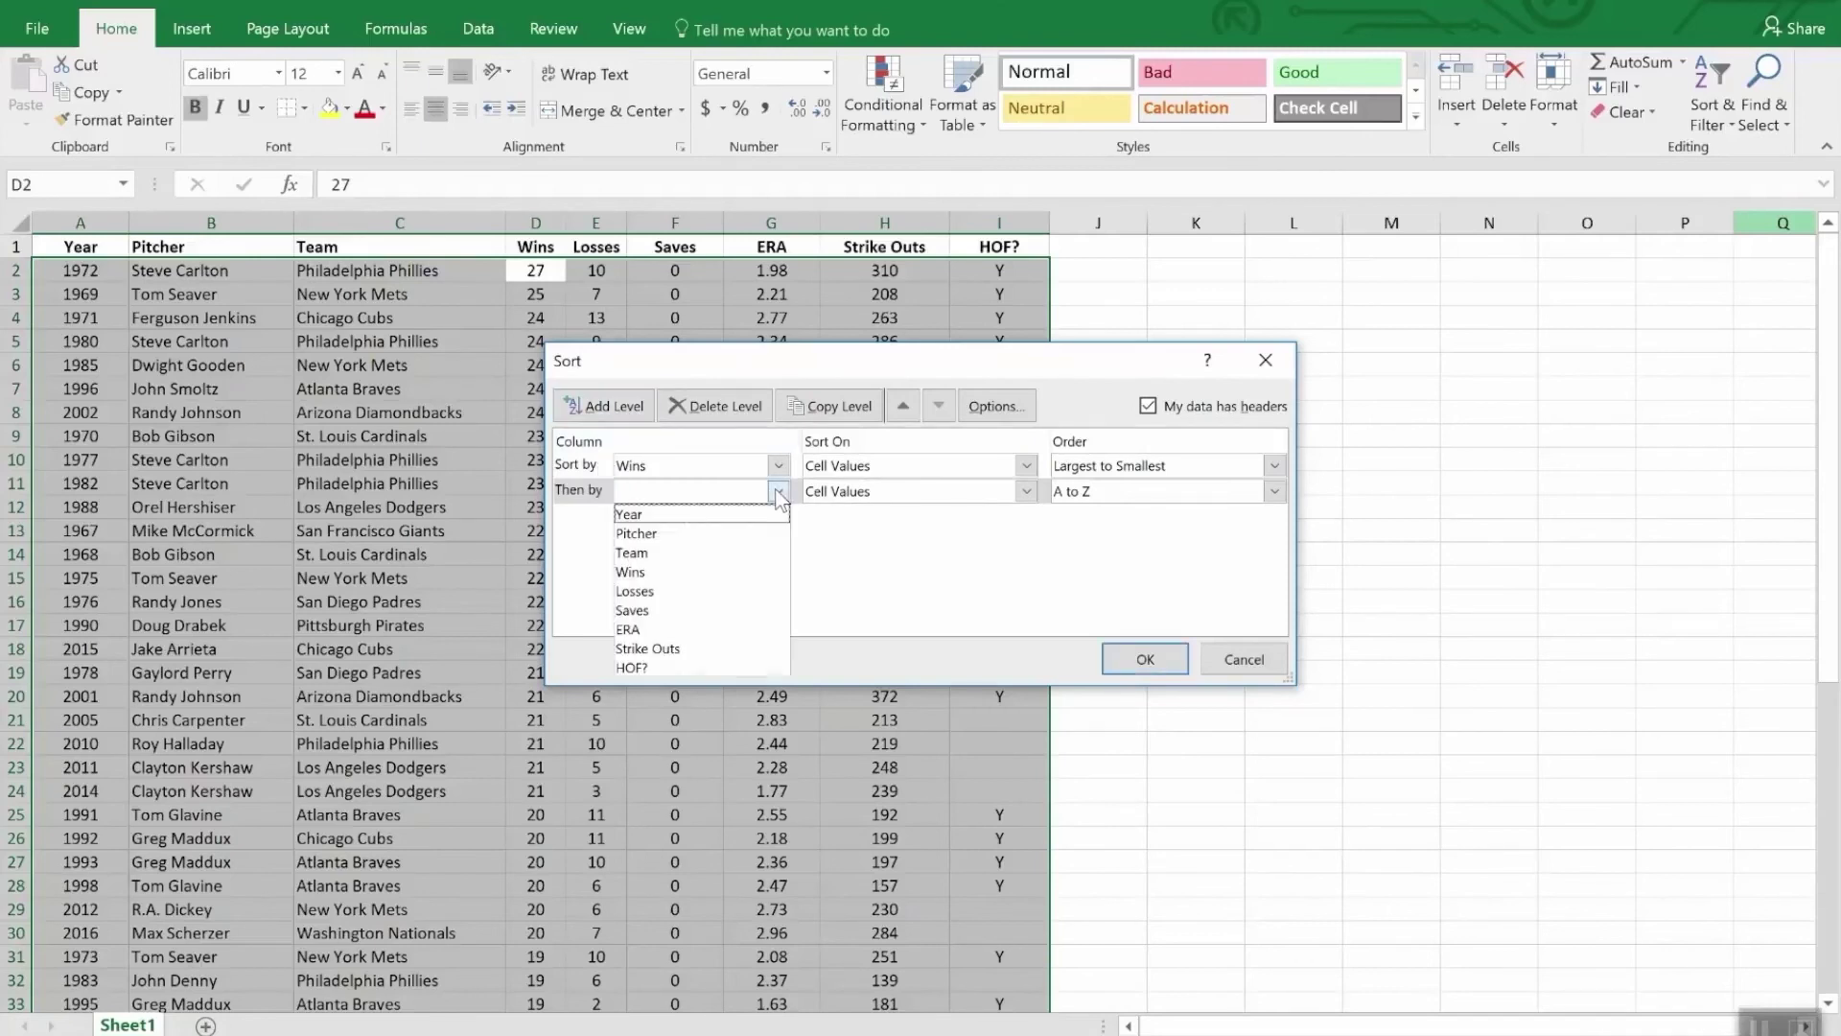
pyautogui.click(727, 630)
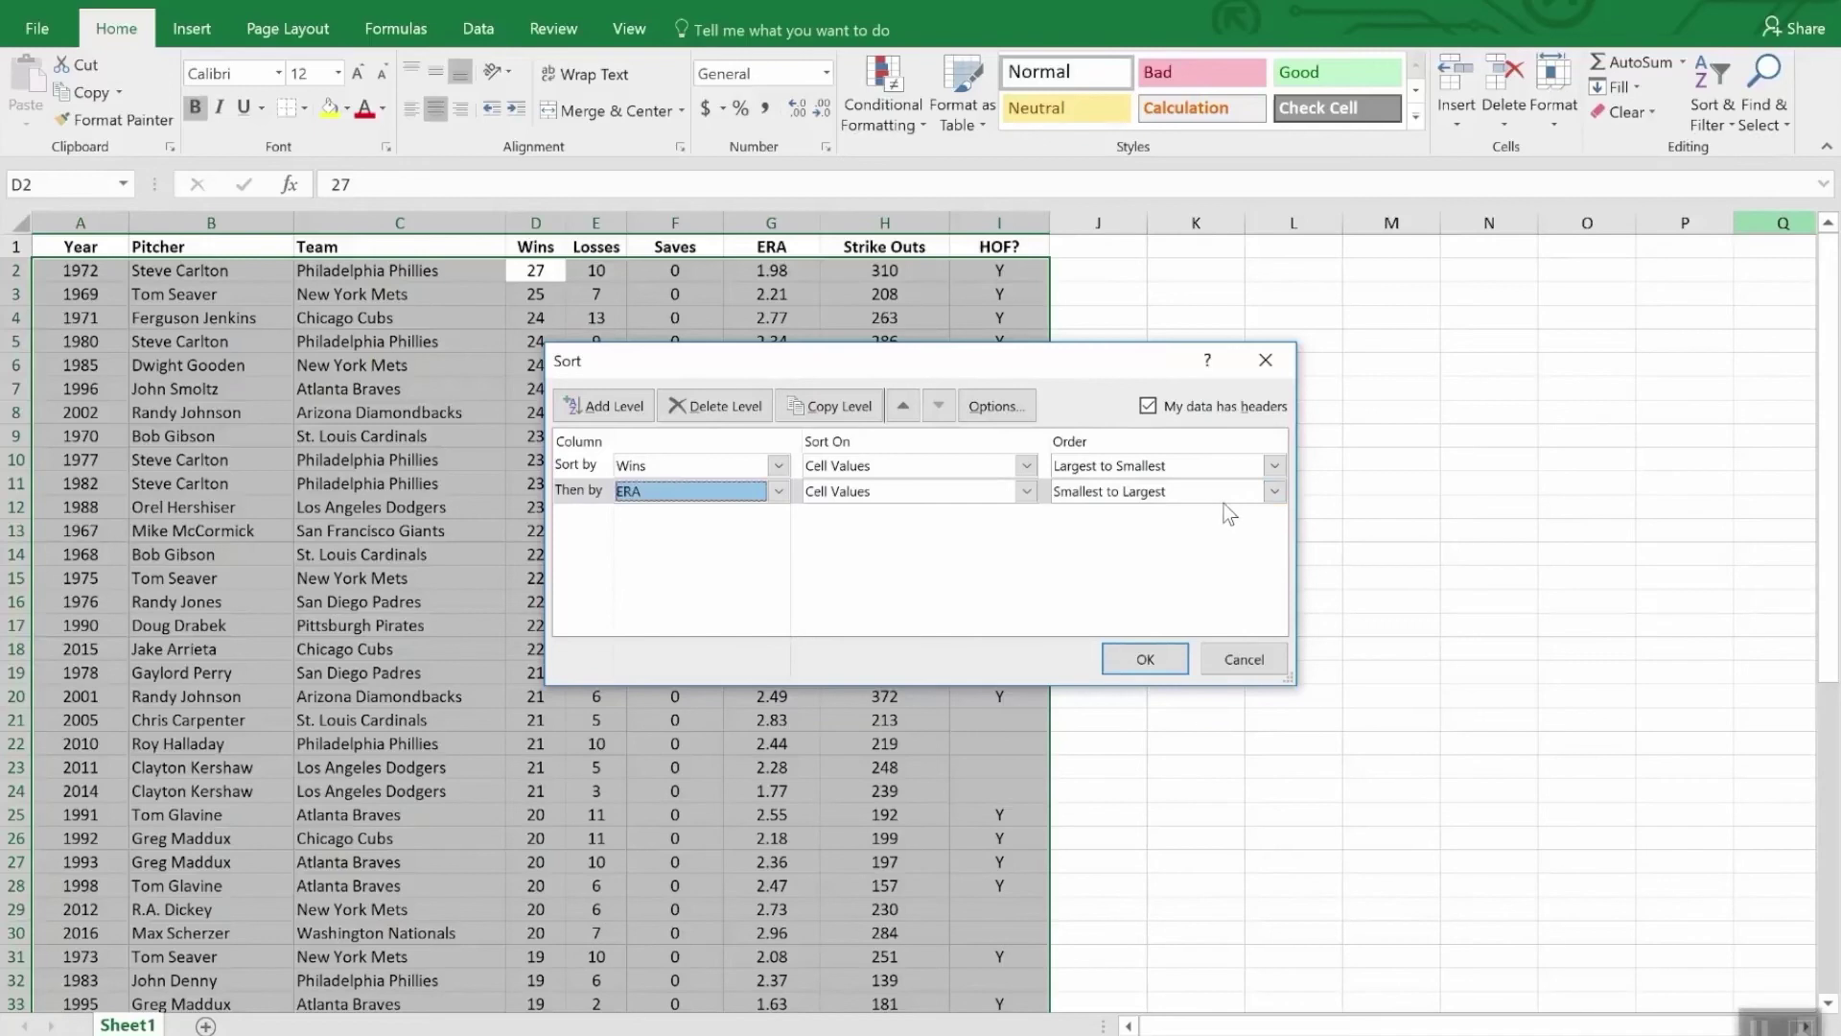
pyautogui.click(1144, 661)
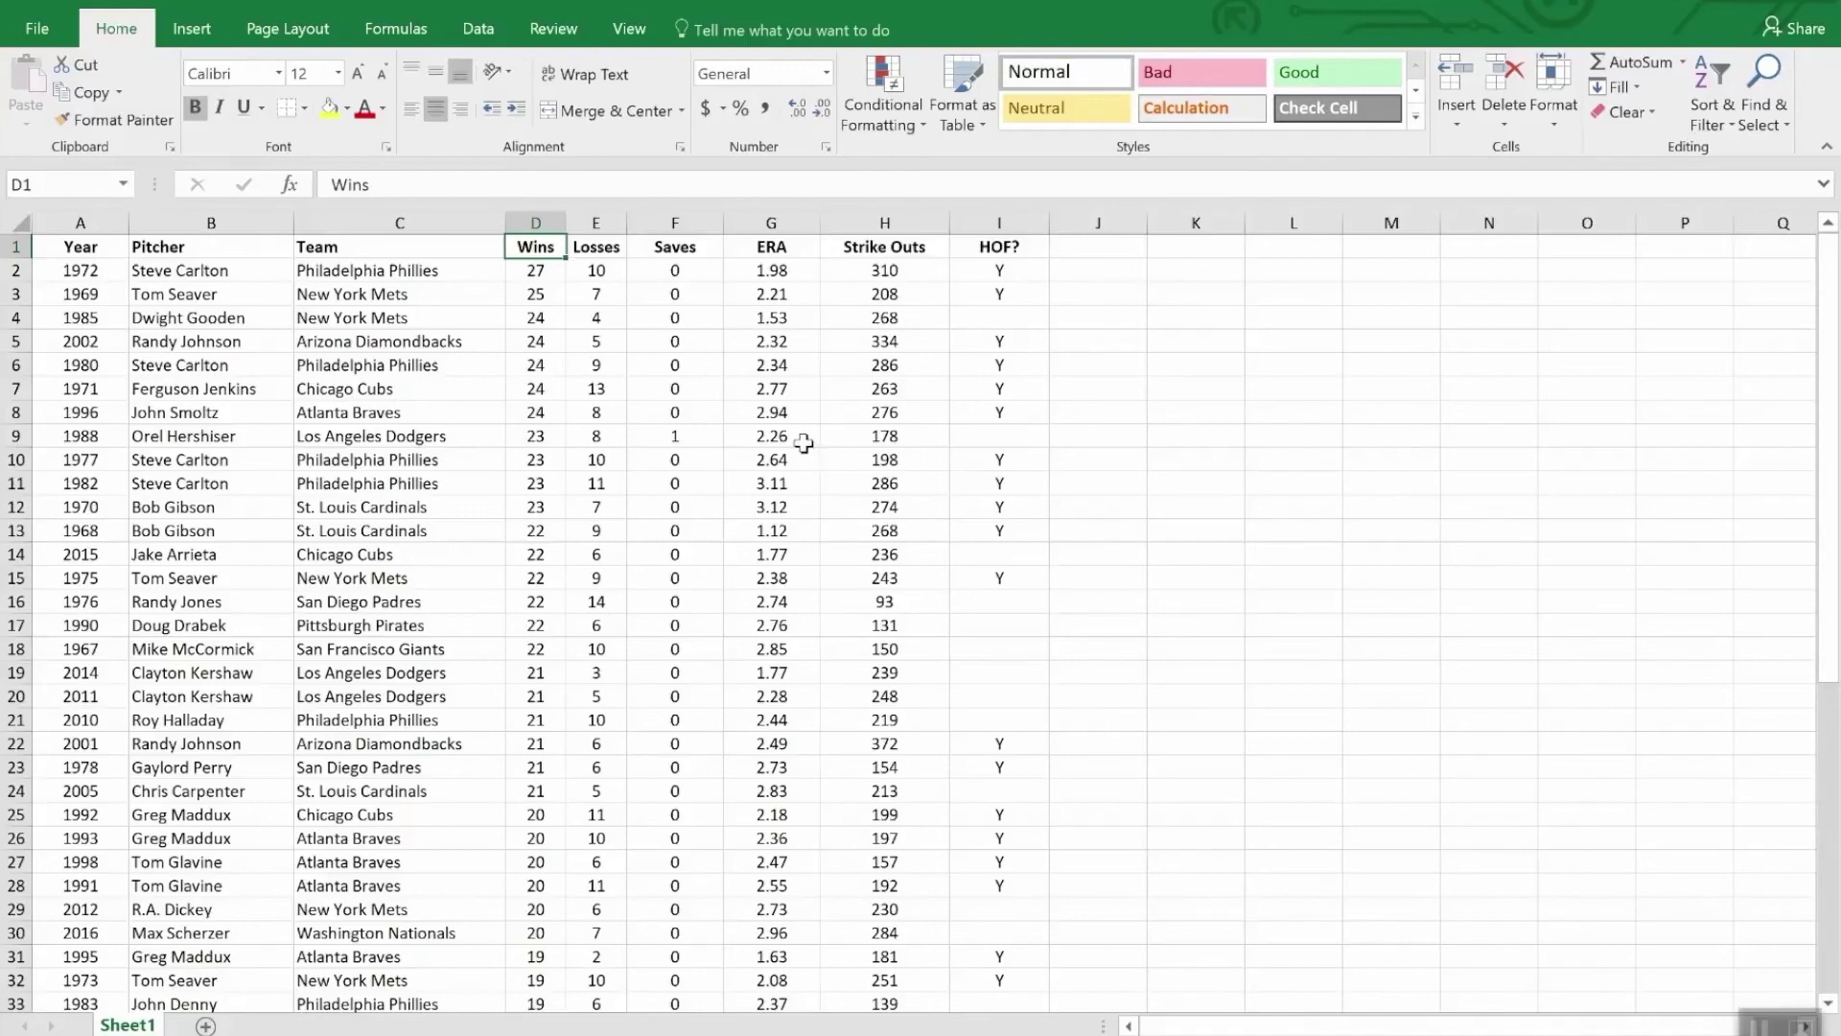
# Turn on filtering for the header row of the pitcher table
pyautogui.click(688, 252)
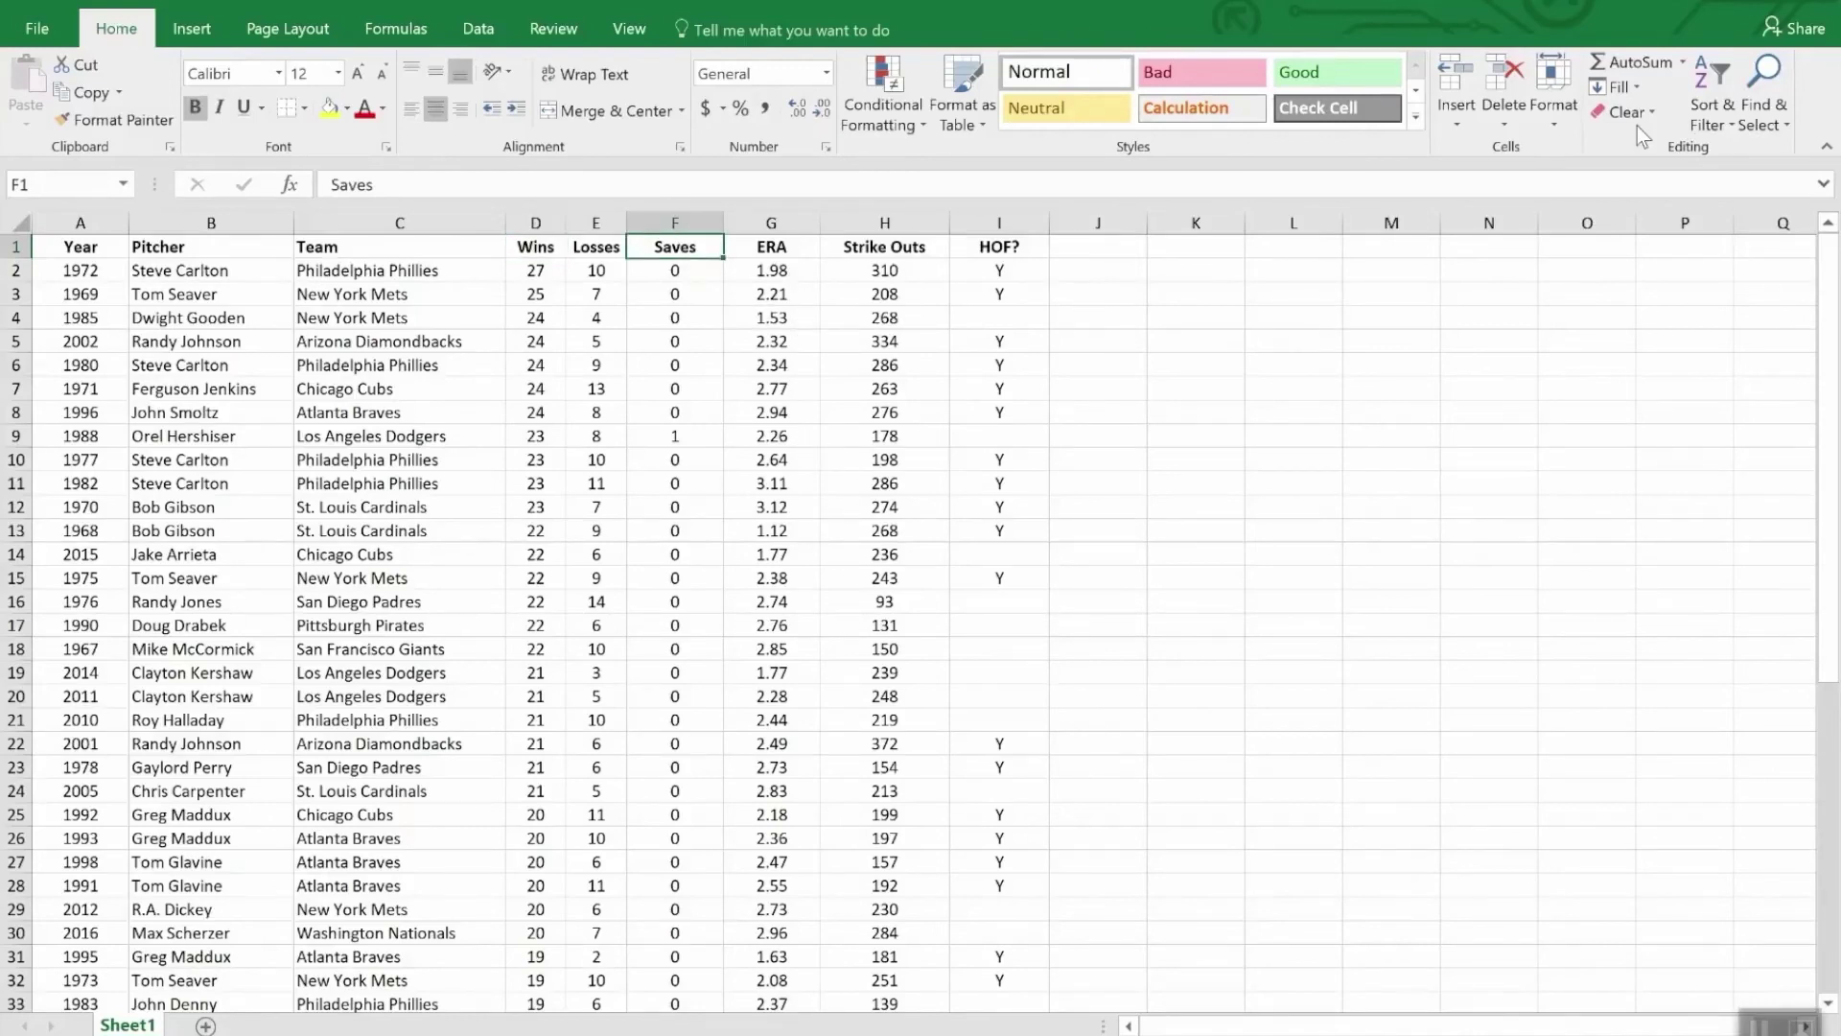
pyautogui.click(1706, 80)
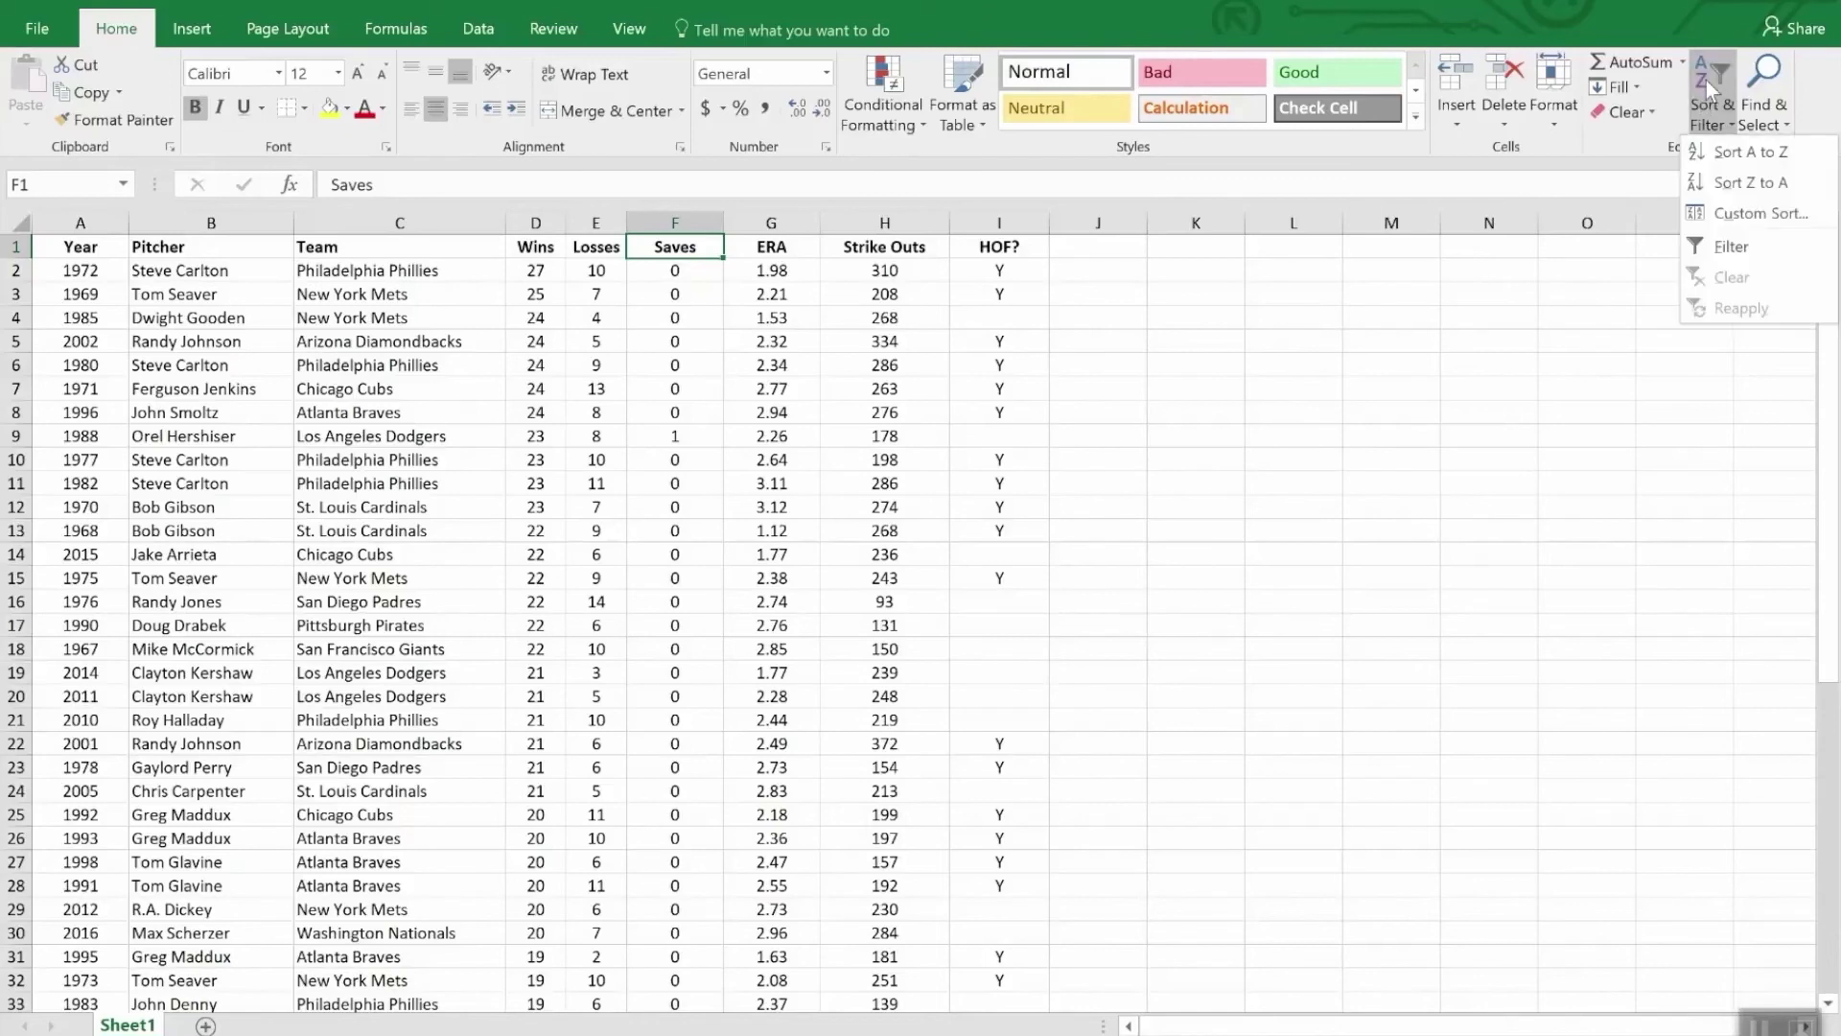
pyautogui.click(1737, 242)
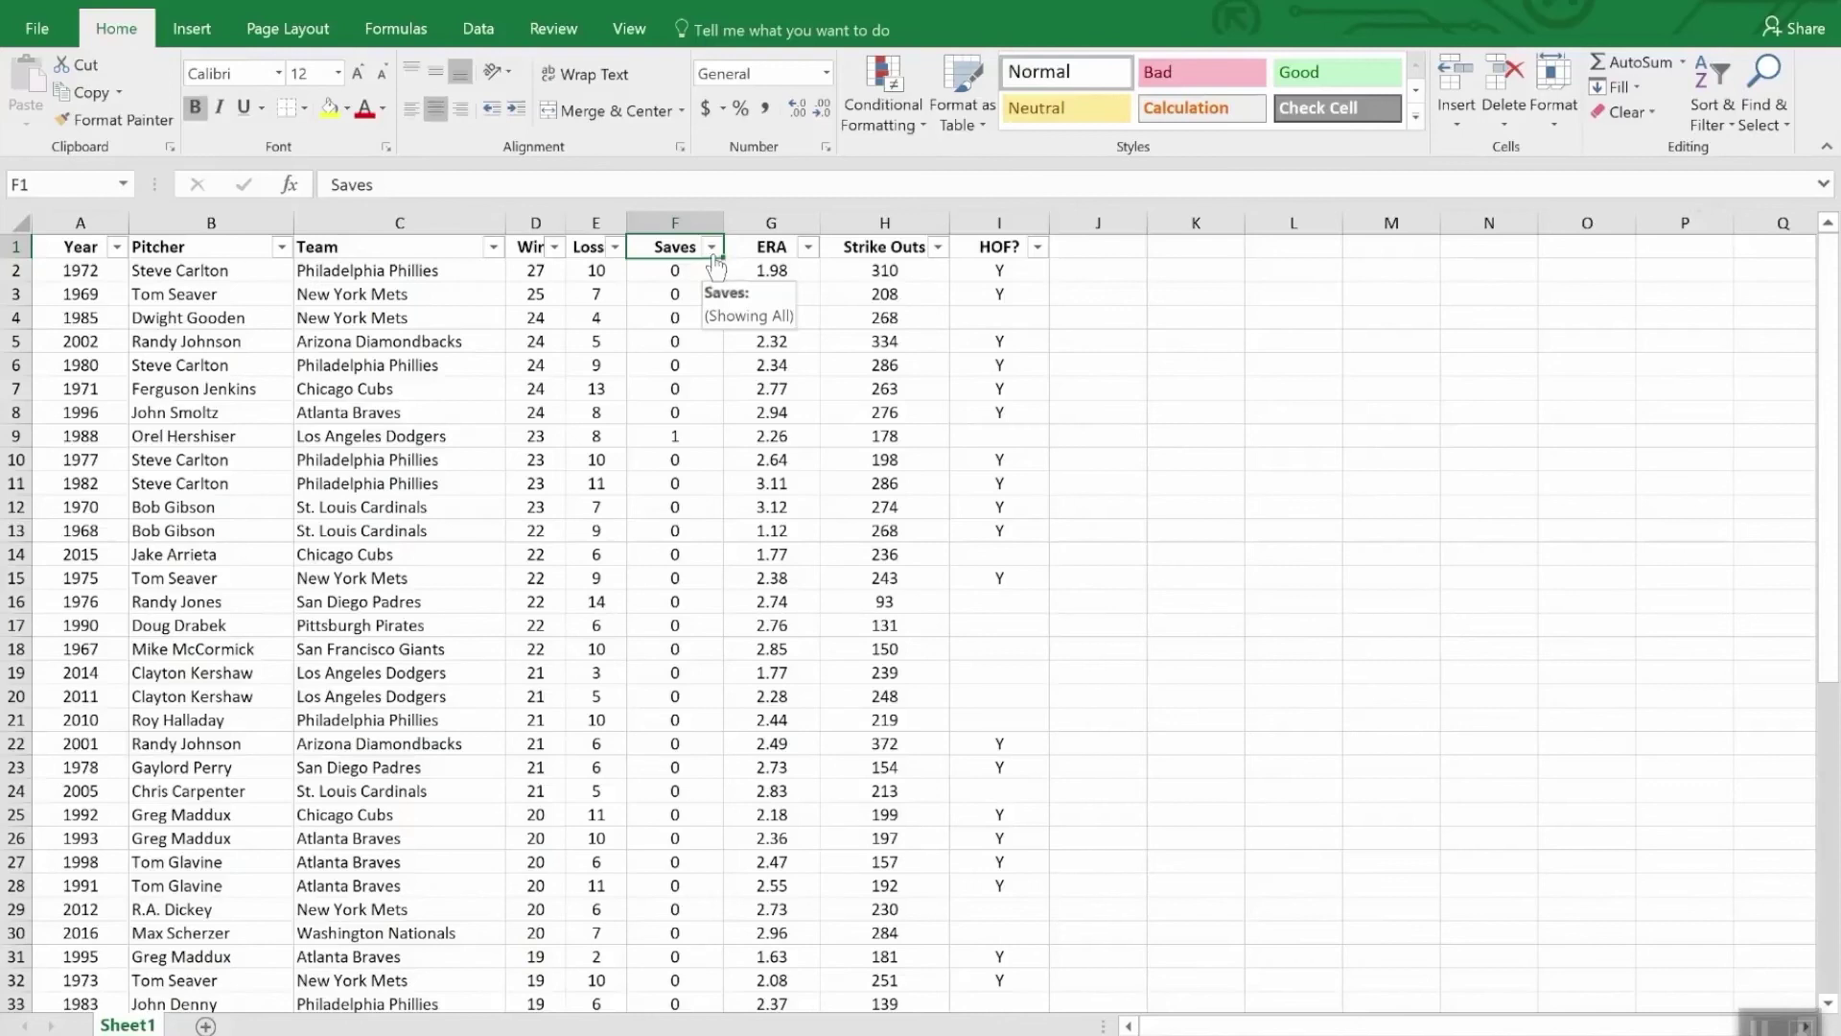
# Filter the HOF? column to show only rows marked Y and check the applied filter condition
pyautogui.click(1036, 248)
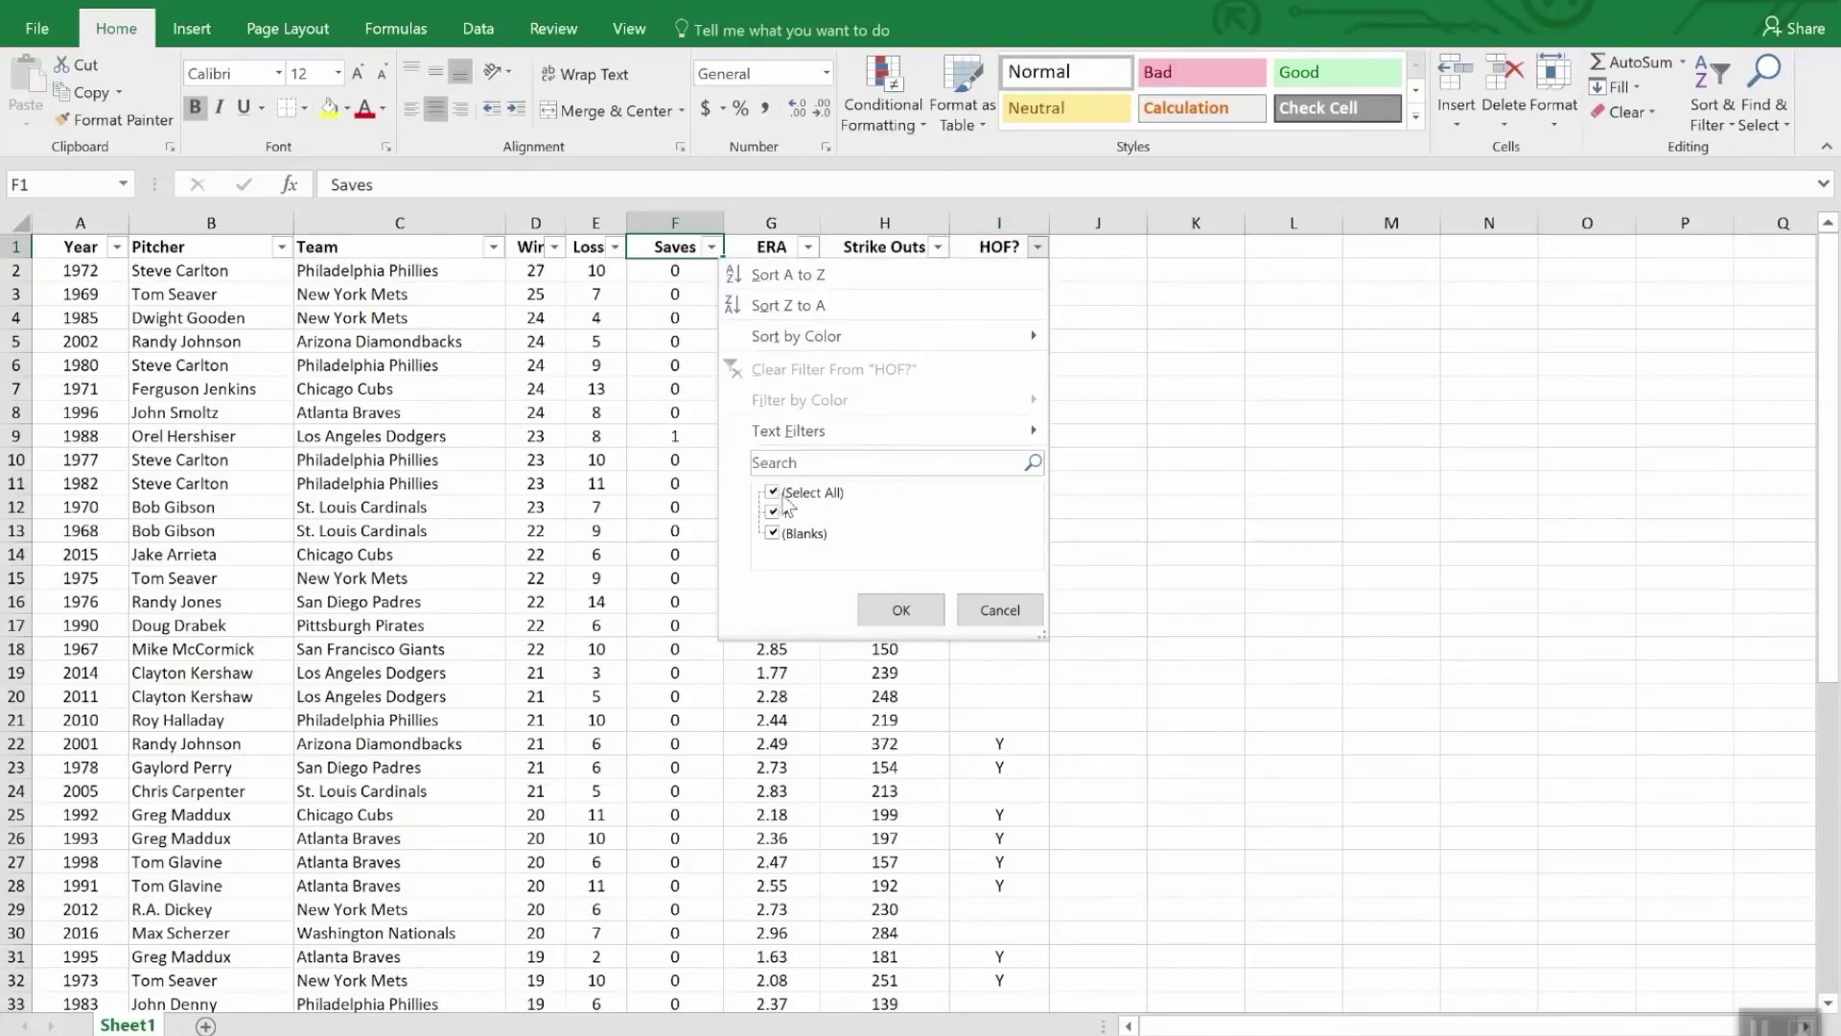
pyautogui.click(774, 496)
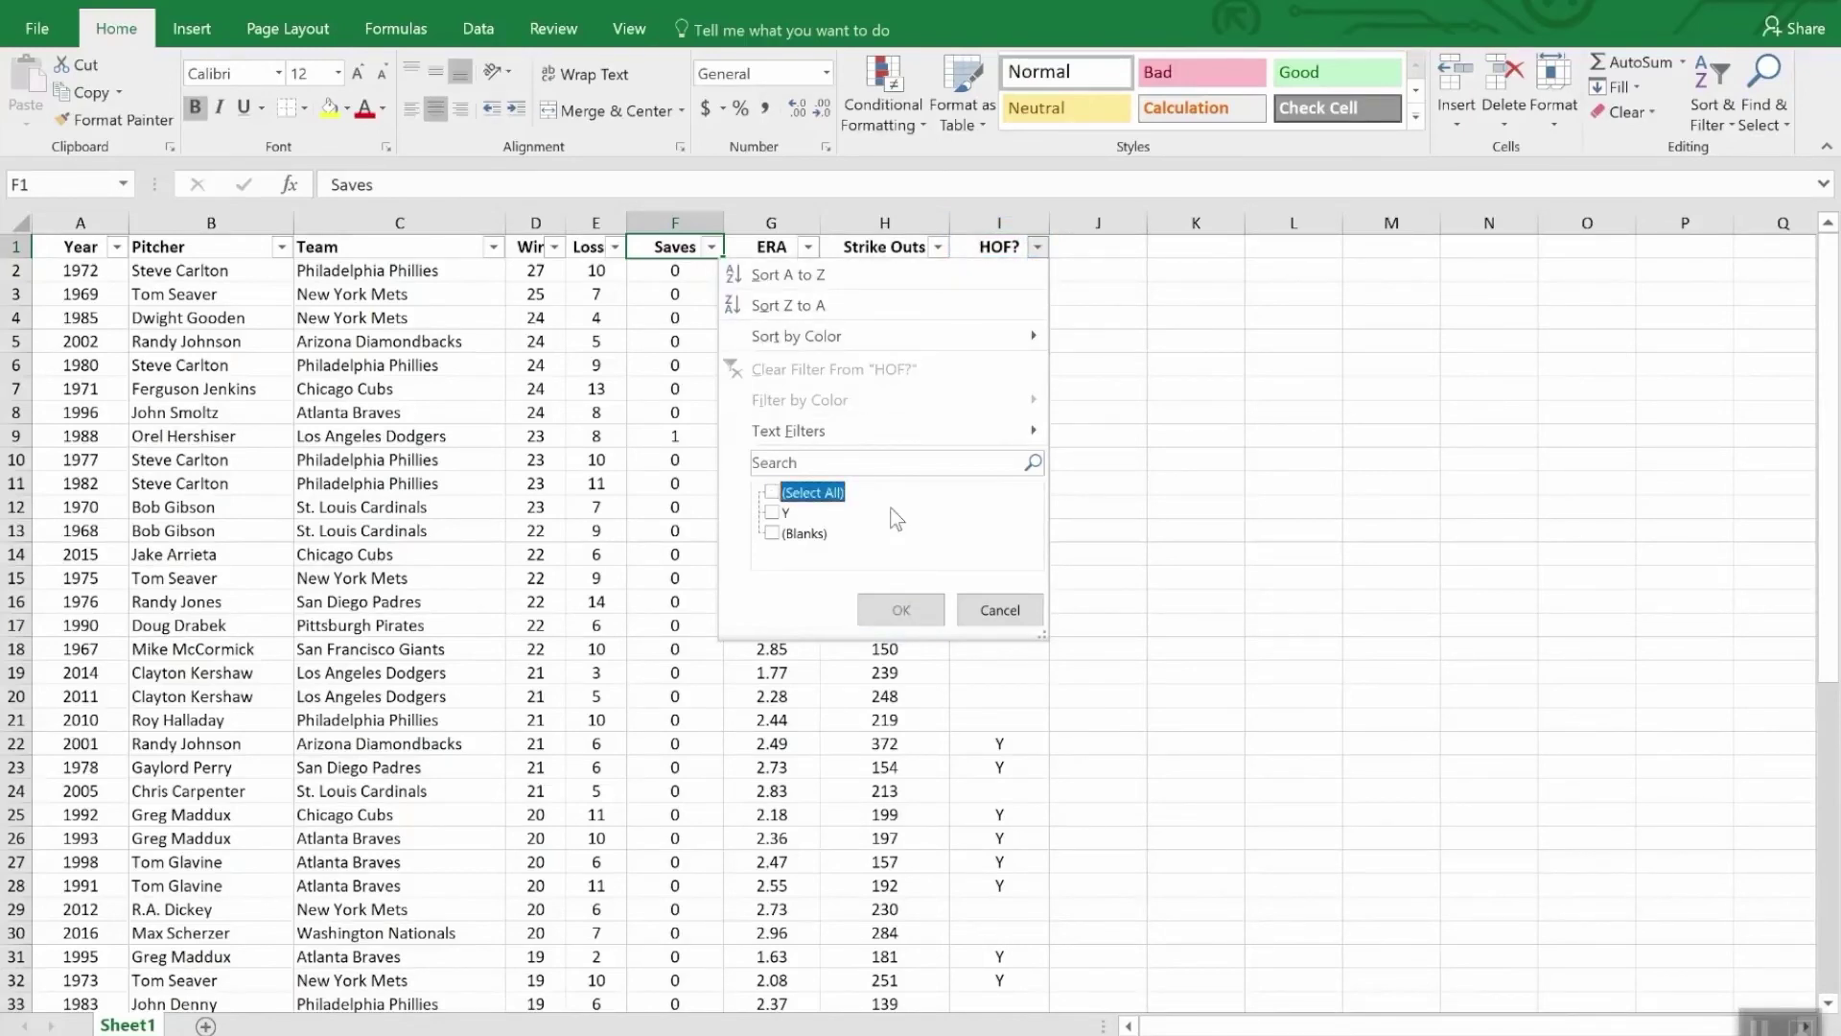
pyautogui.click(773, 514)
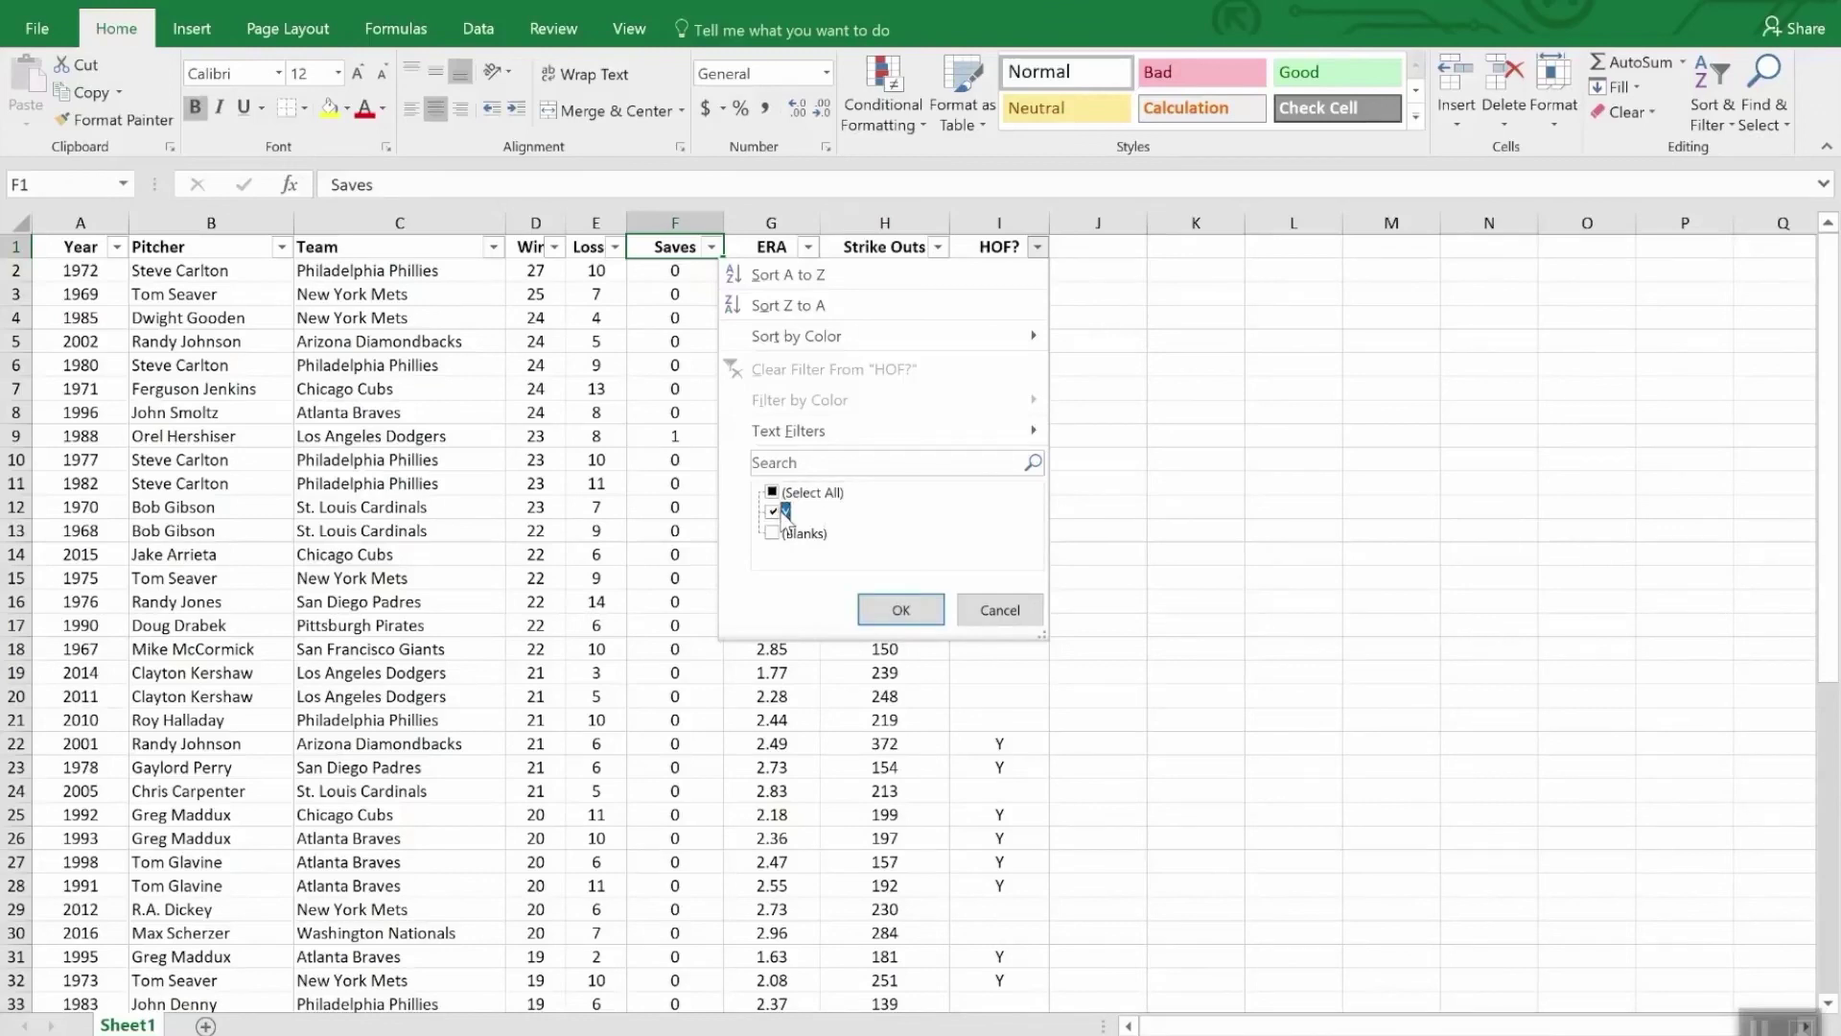
pyautogui.click(902, 611)
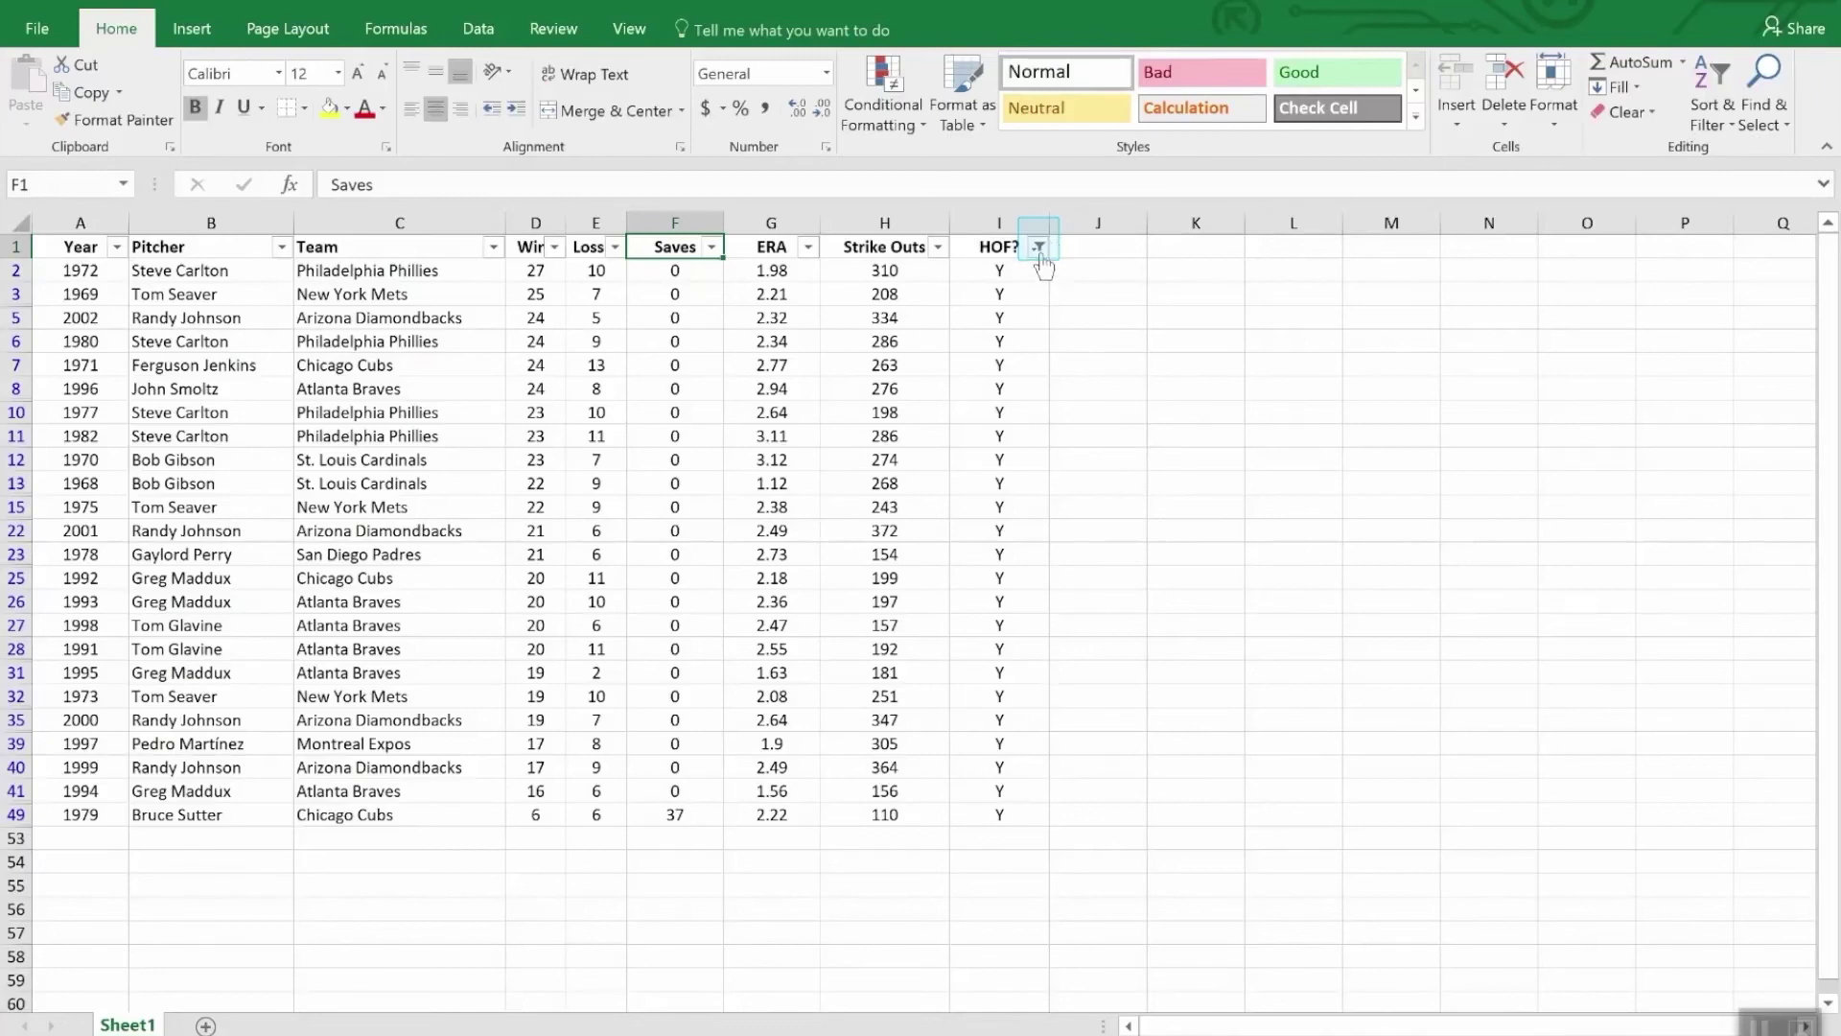
pyautogui.moveTo(1037, 259)
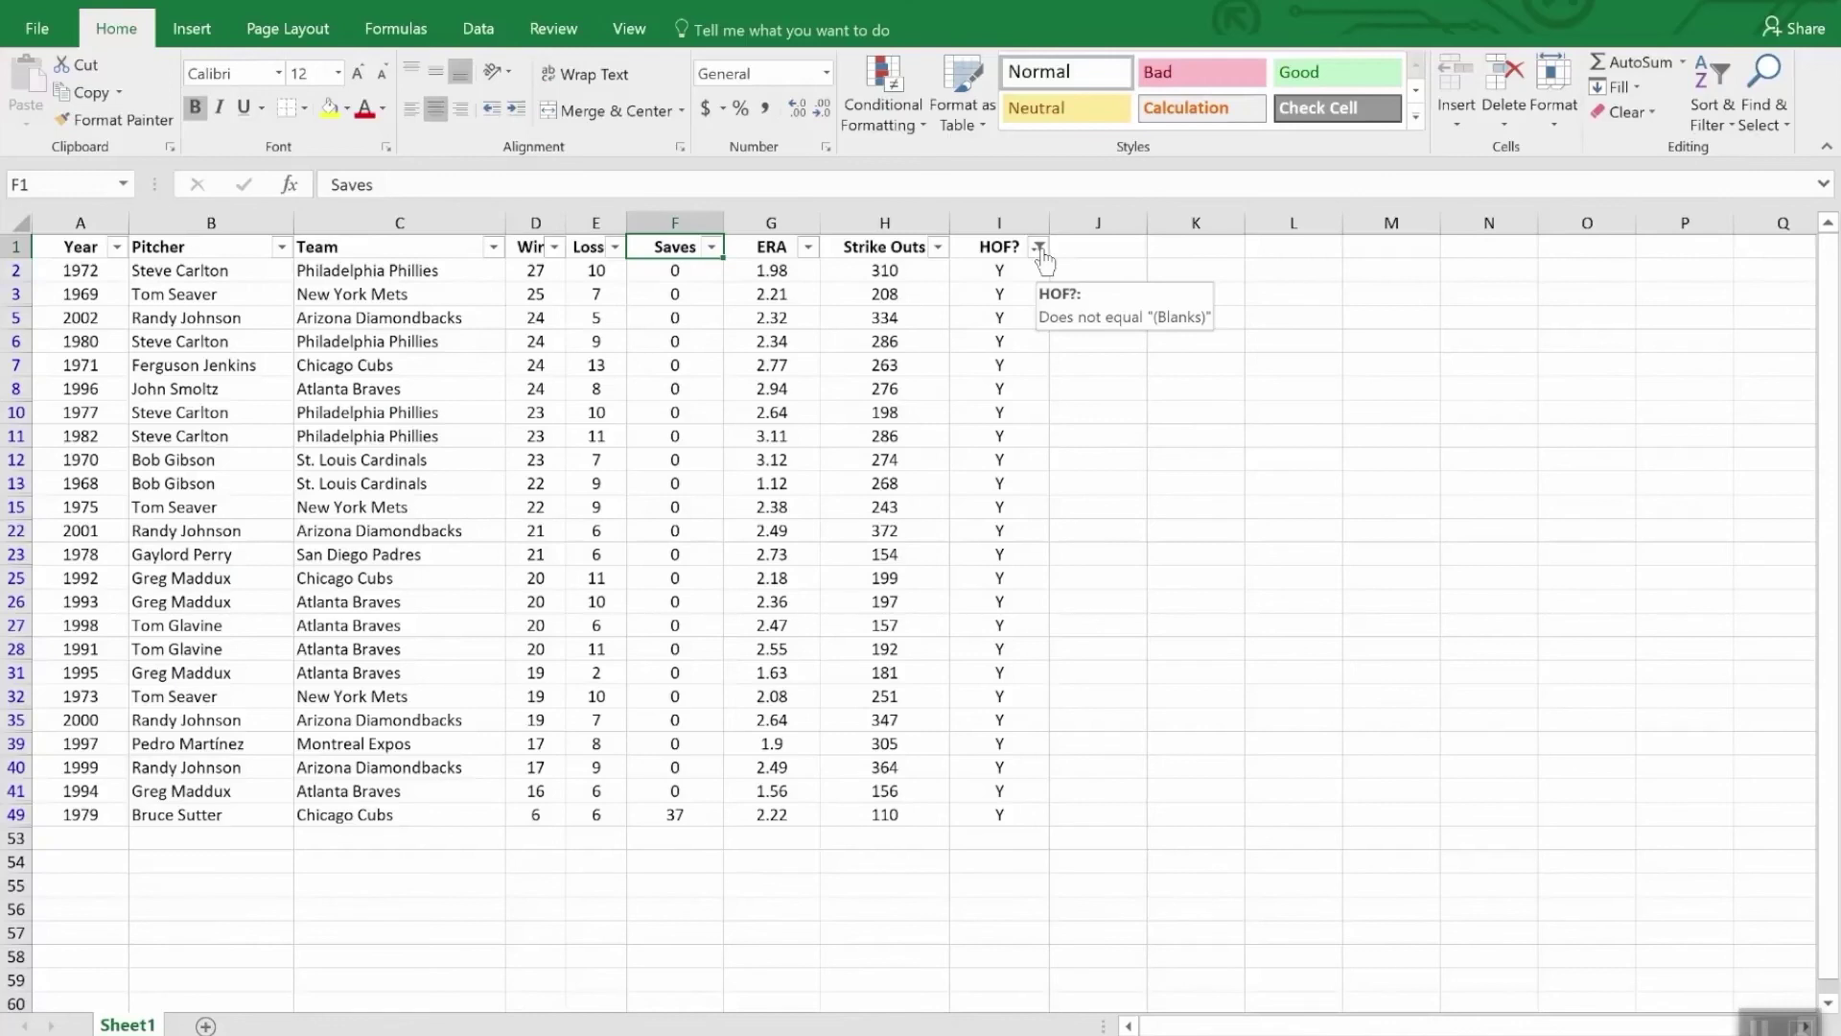
# Sort the filtered pitcher table by Strike Outs from largest to smallest and filter Wins to values less than 20
pyautogui.click(941, 249)
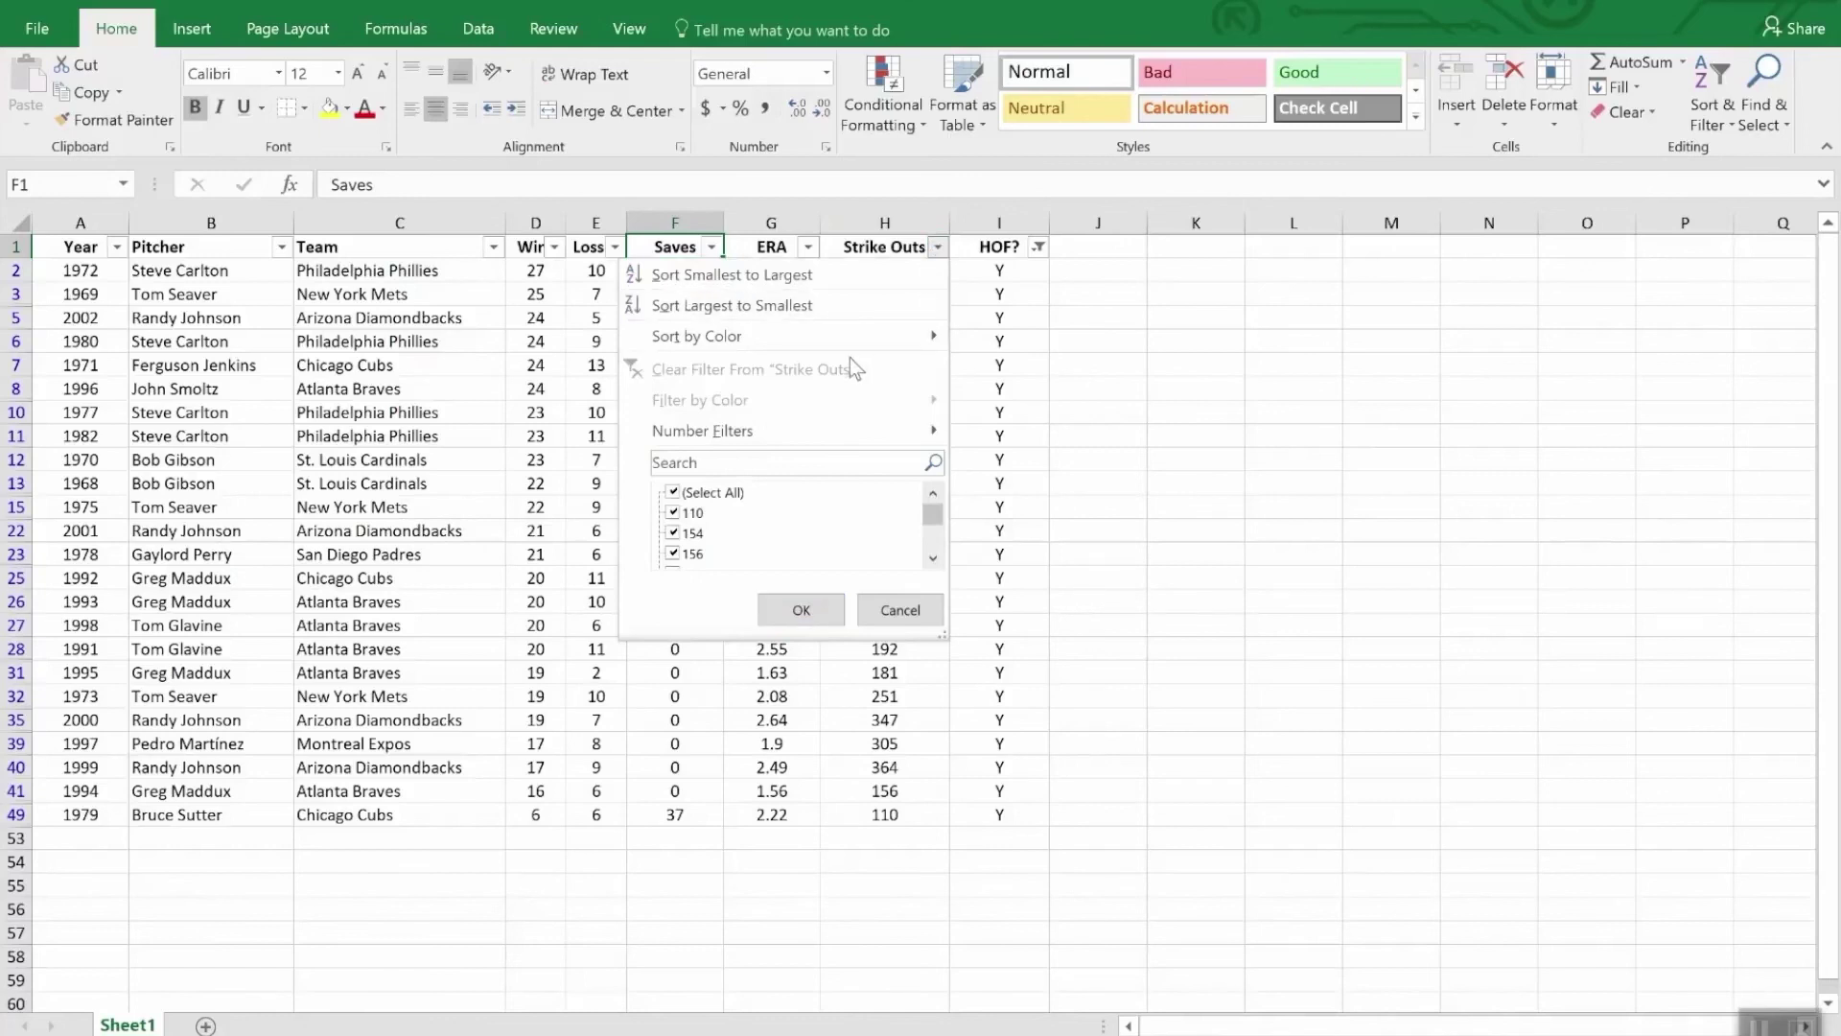
pyautogui.click(827, 305)
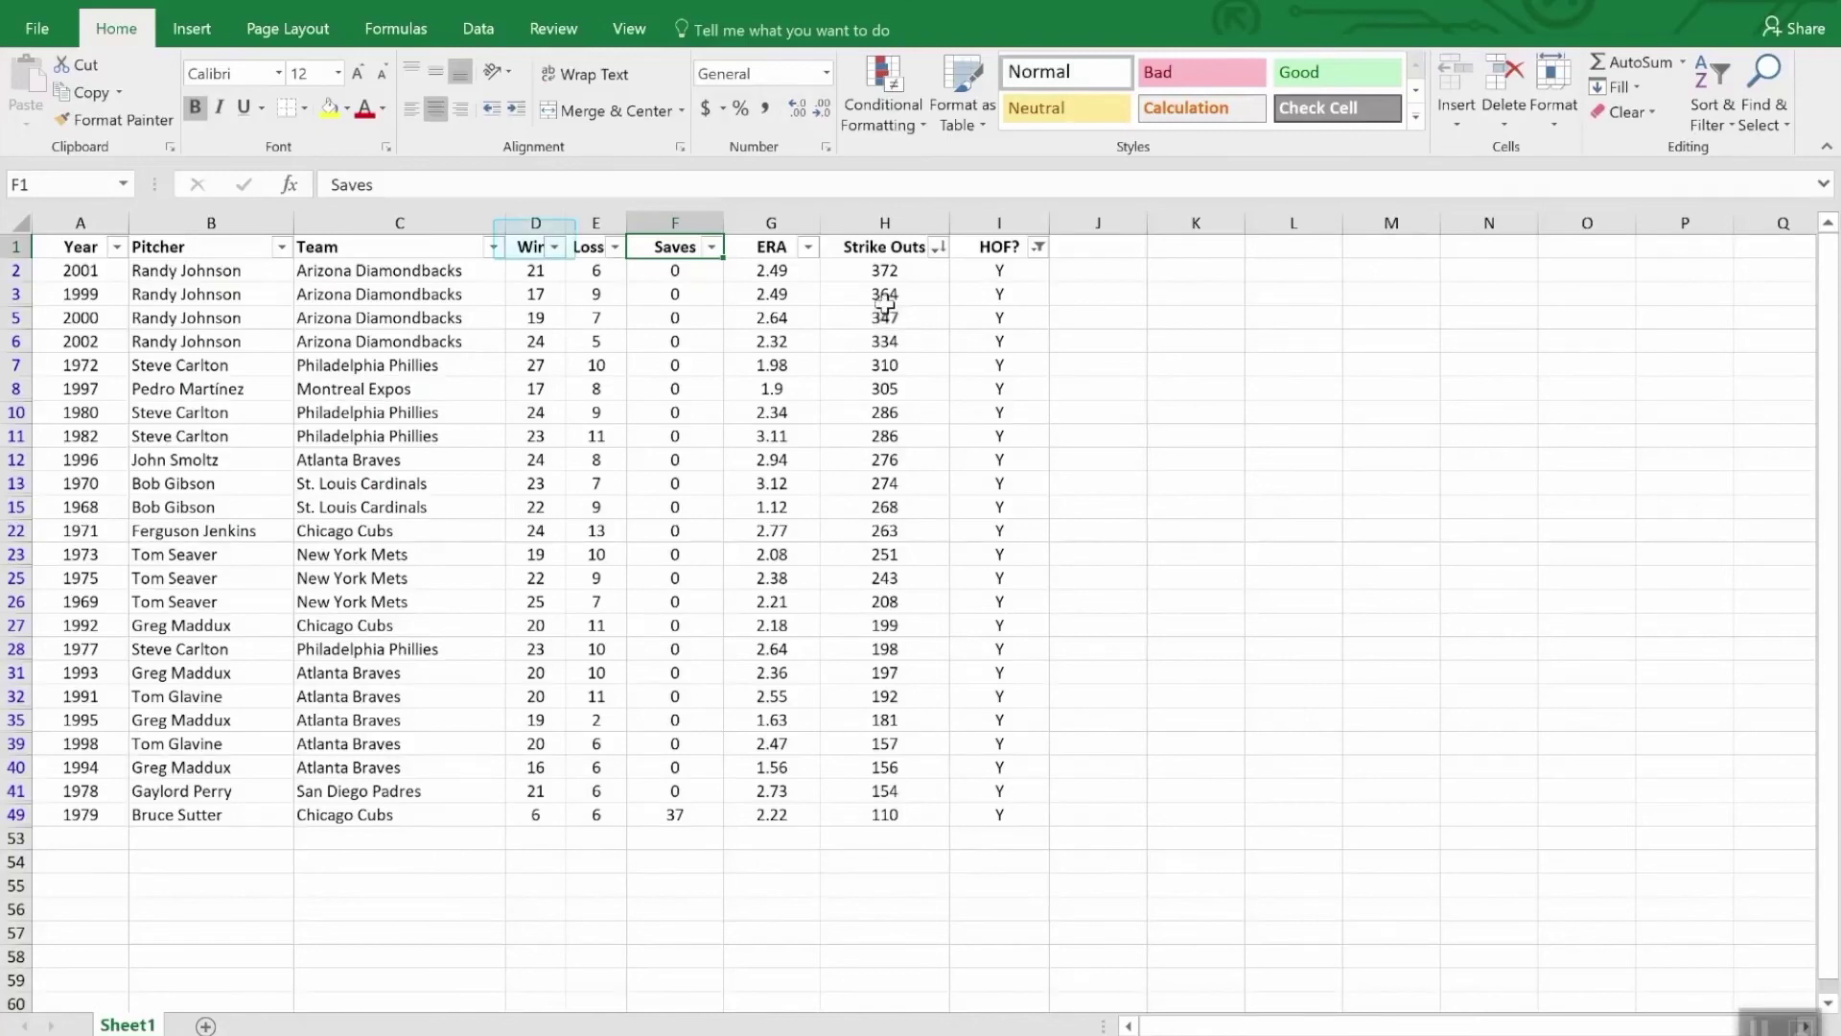
pyautogui.click(554, 247)
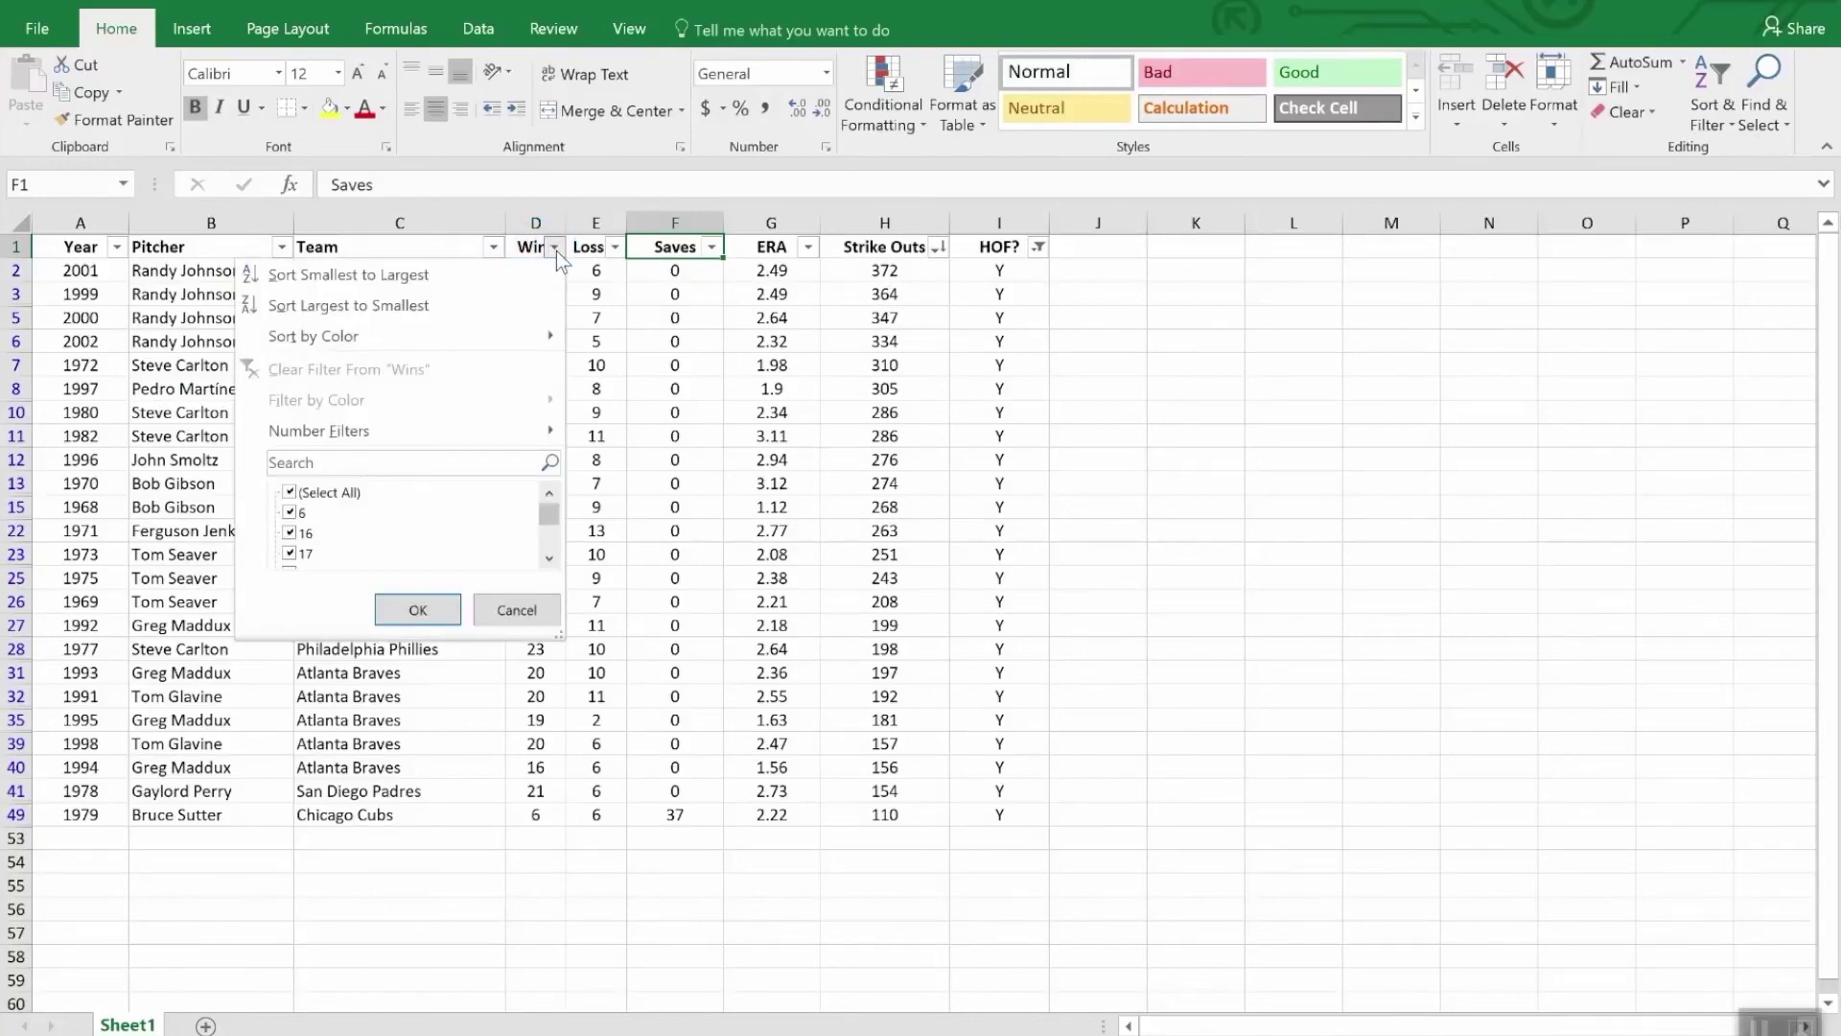
pyautogui.moveTo(493, 429)
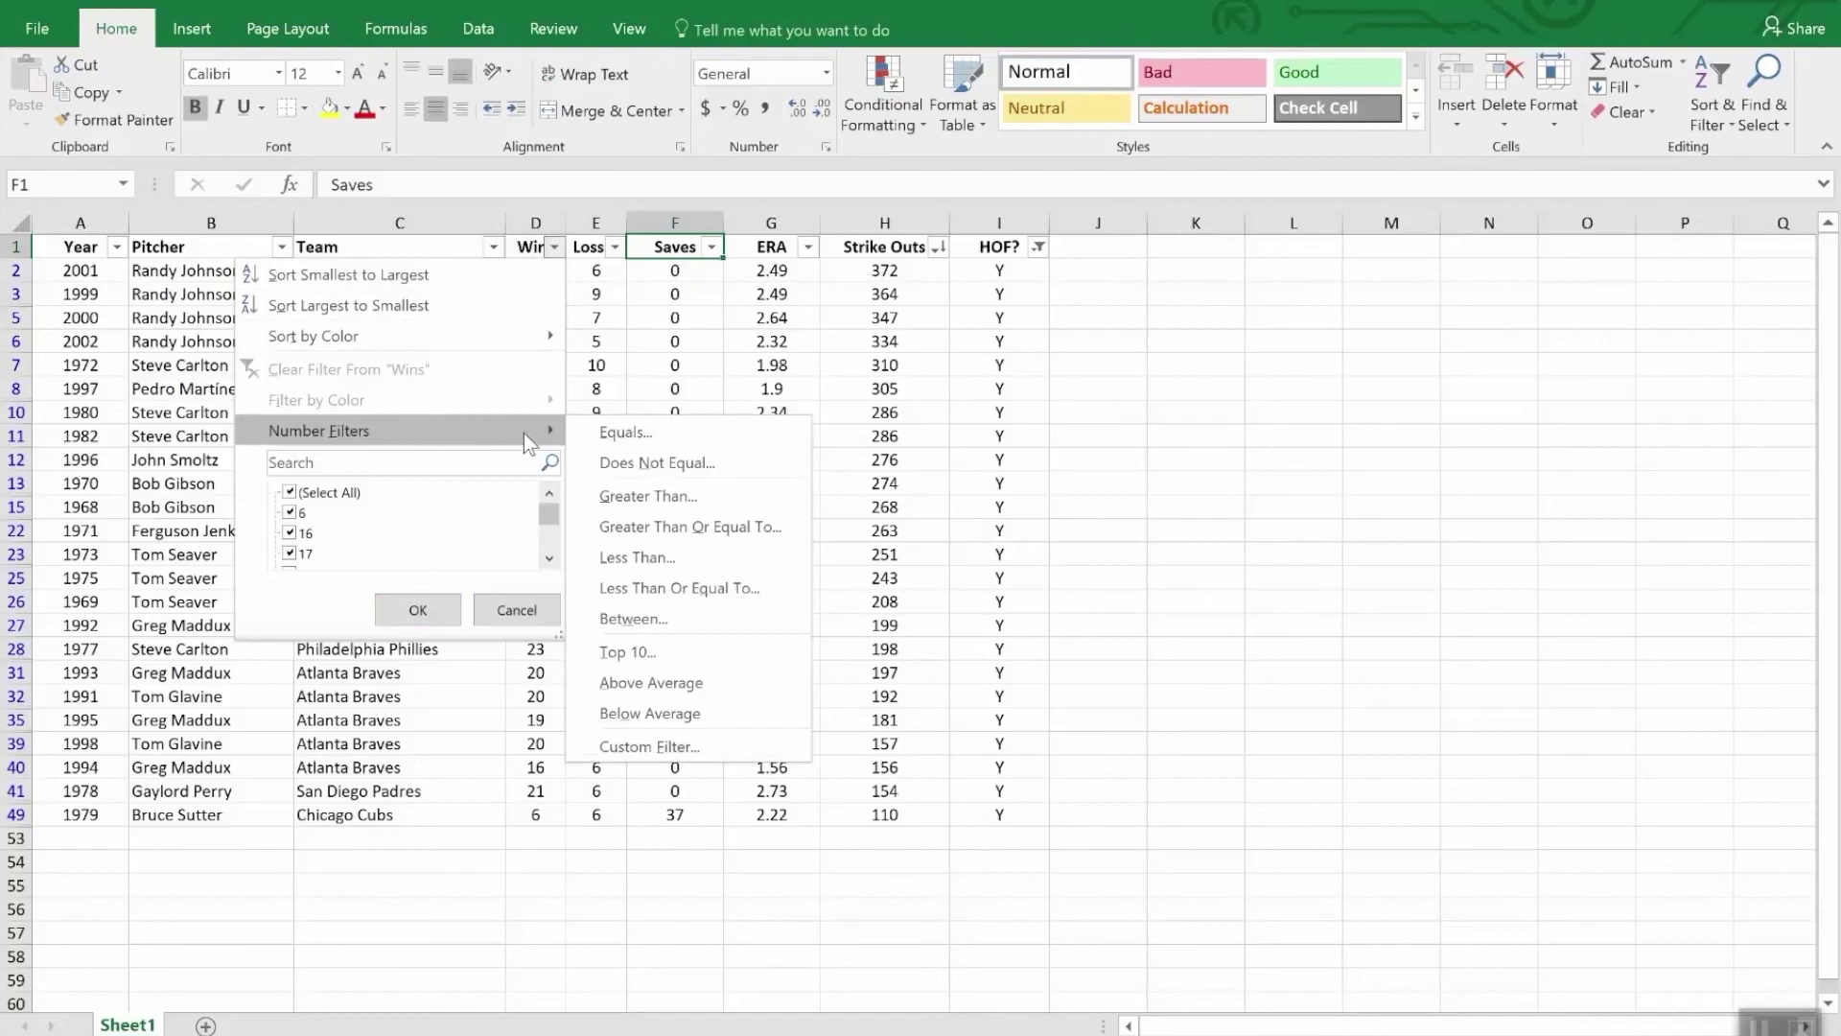
pyautogui.click(688, 560)
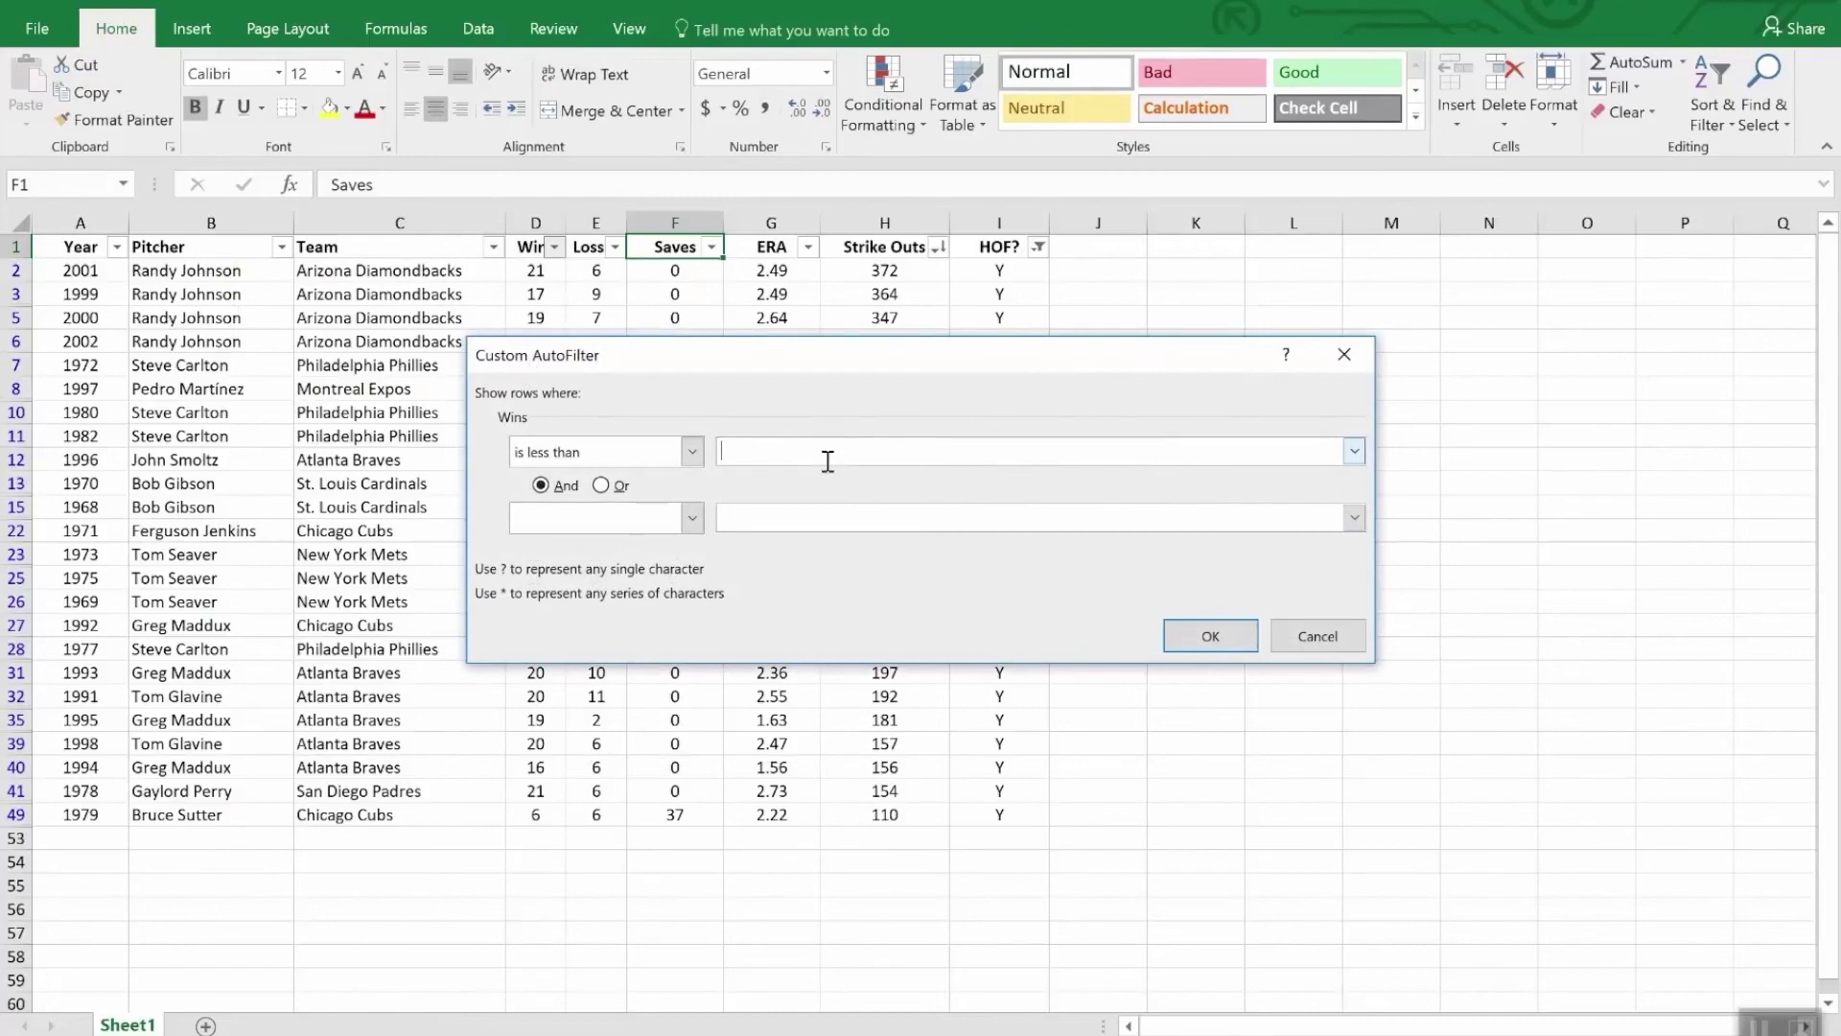
pyautogui.write('20')
pyautogui.click(1203, 636)
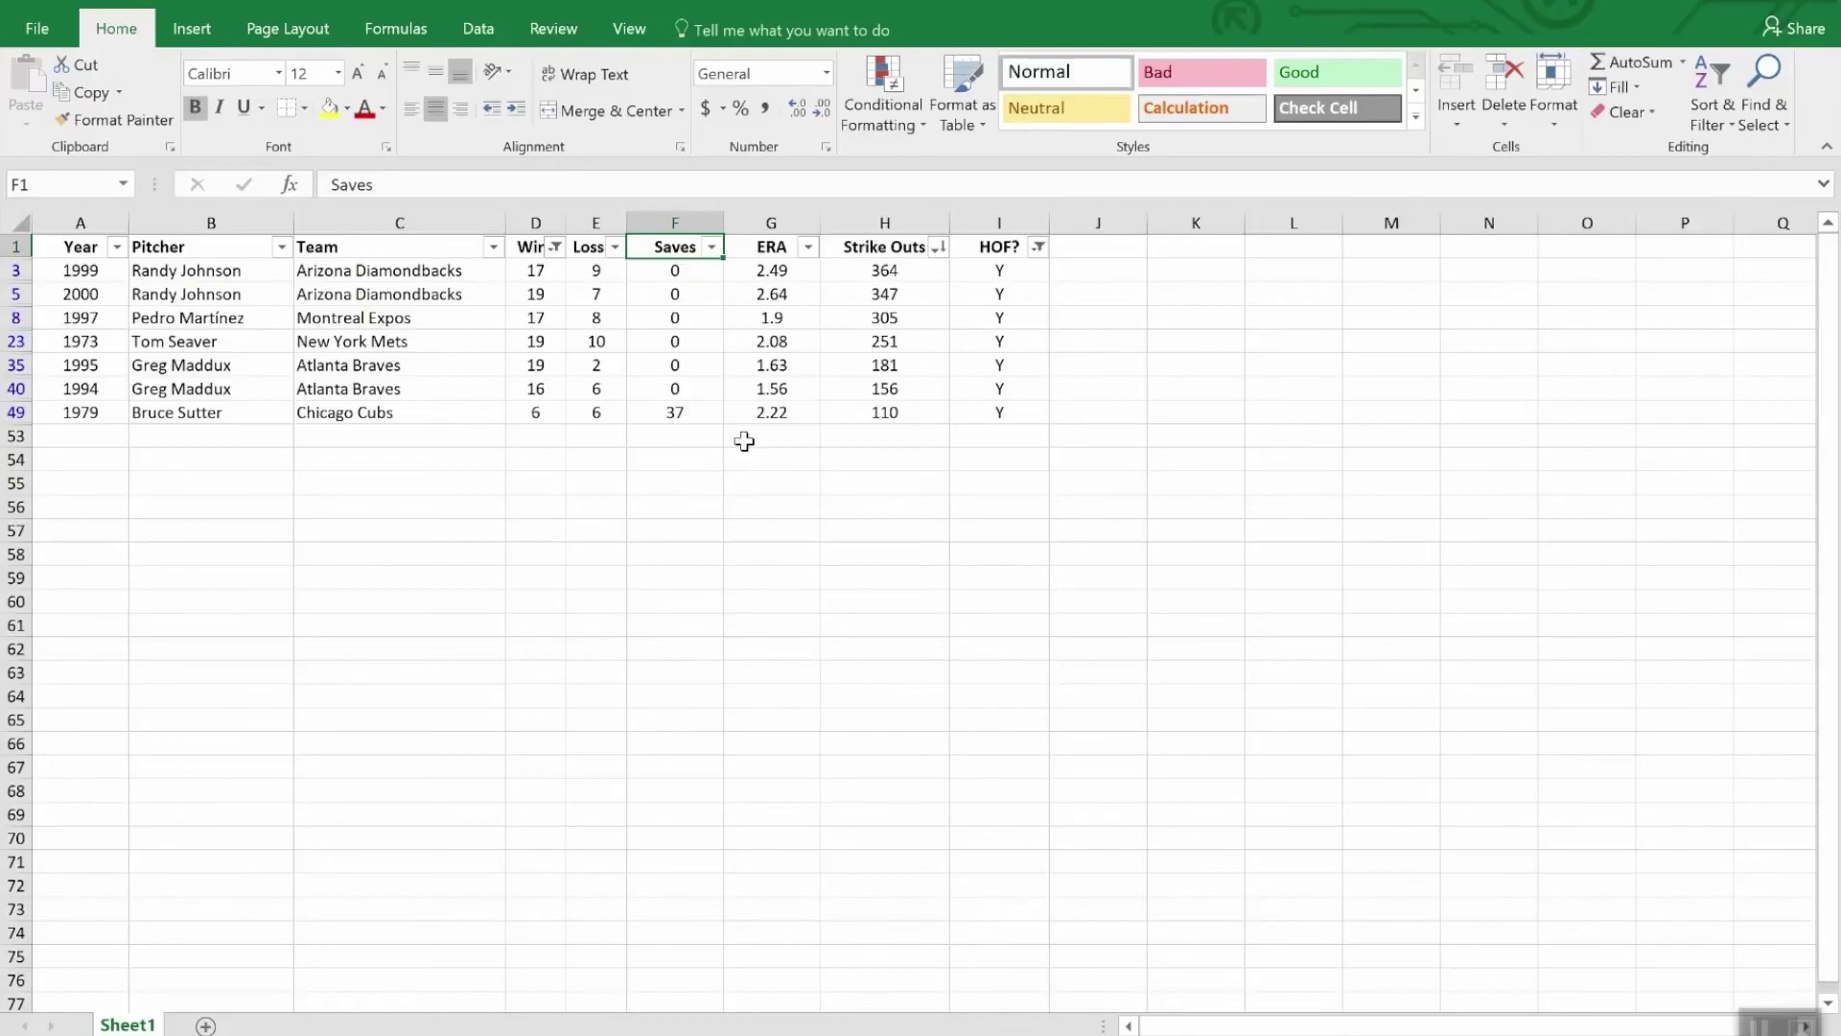
# Insert an AutoSum subtotal of H2:H52 in cell H53, below the Strike Outs column
pyautogui.click(877, 437)
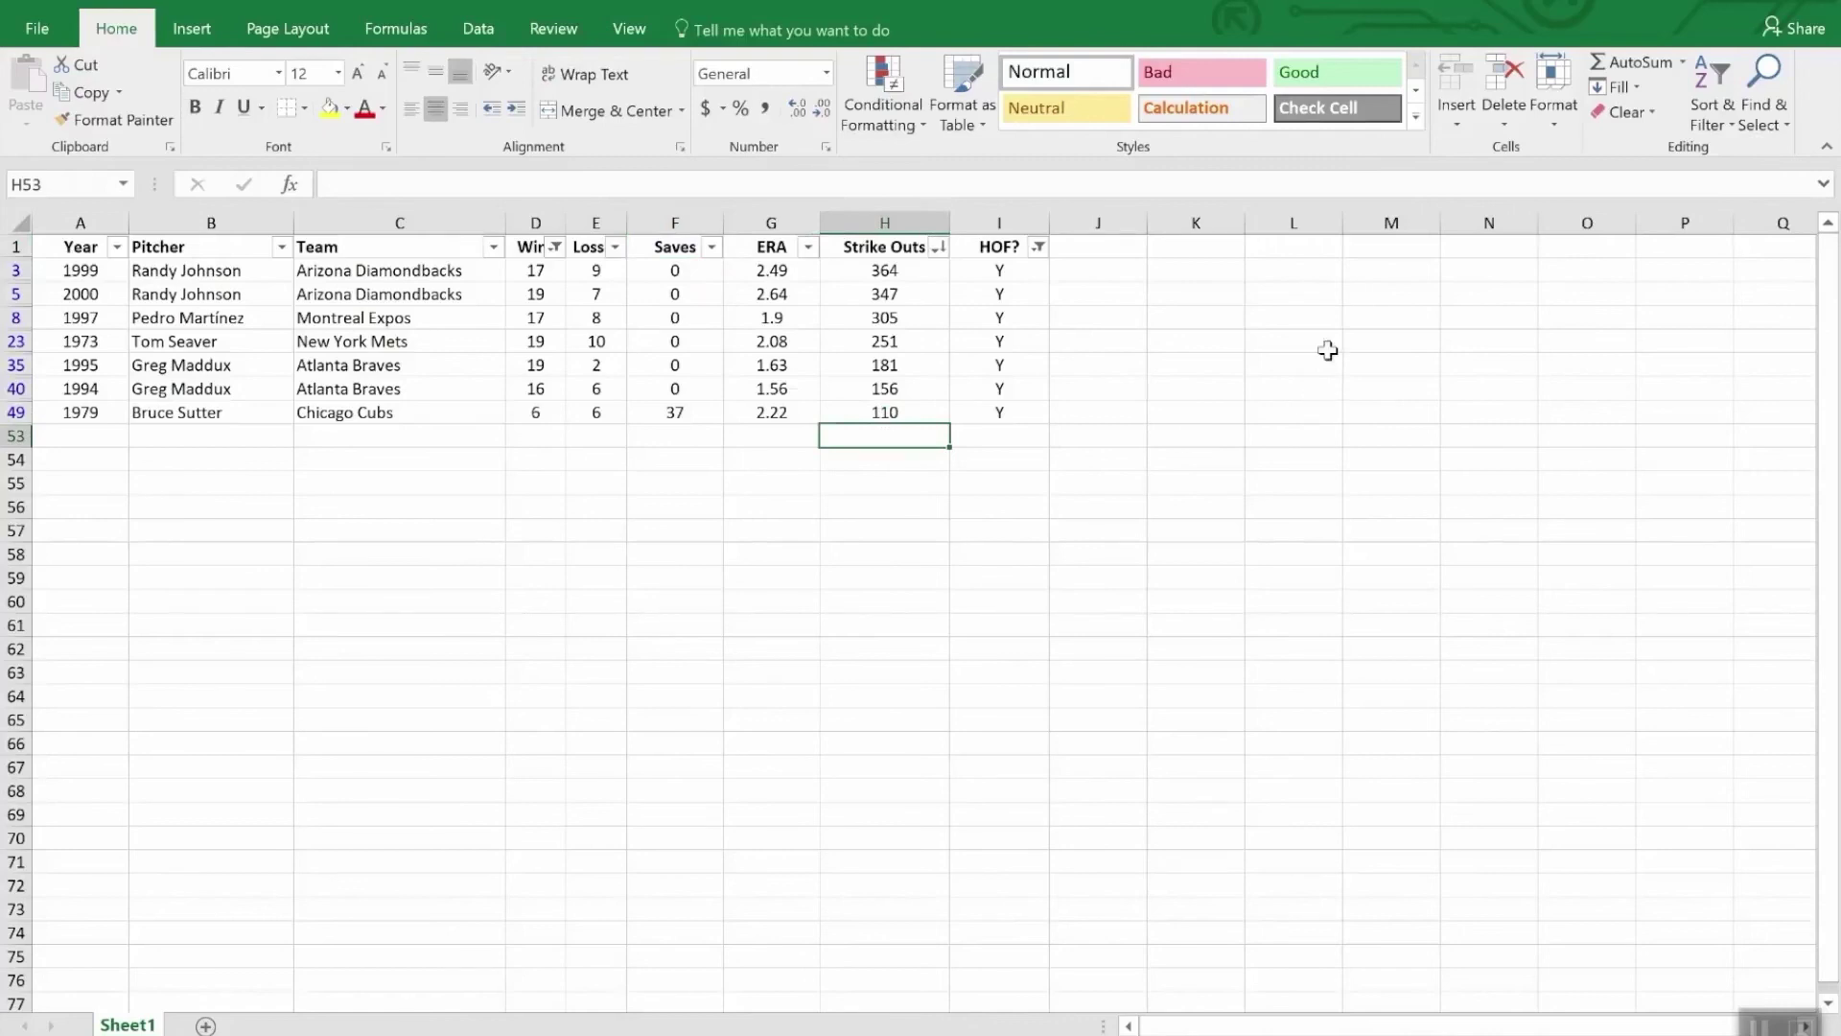
pyautogui.click(1637, 63)
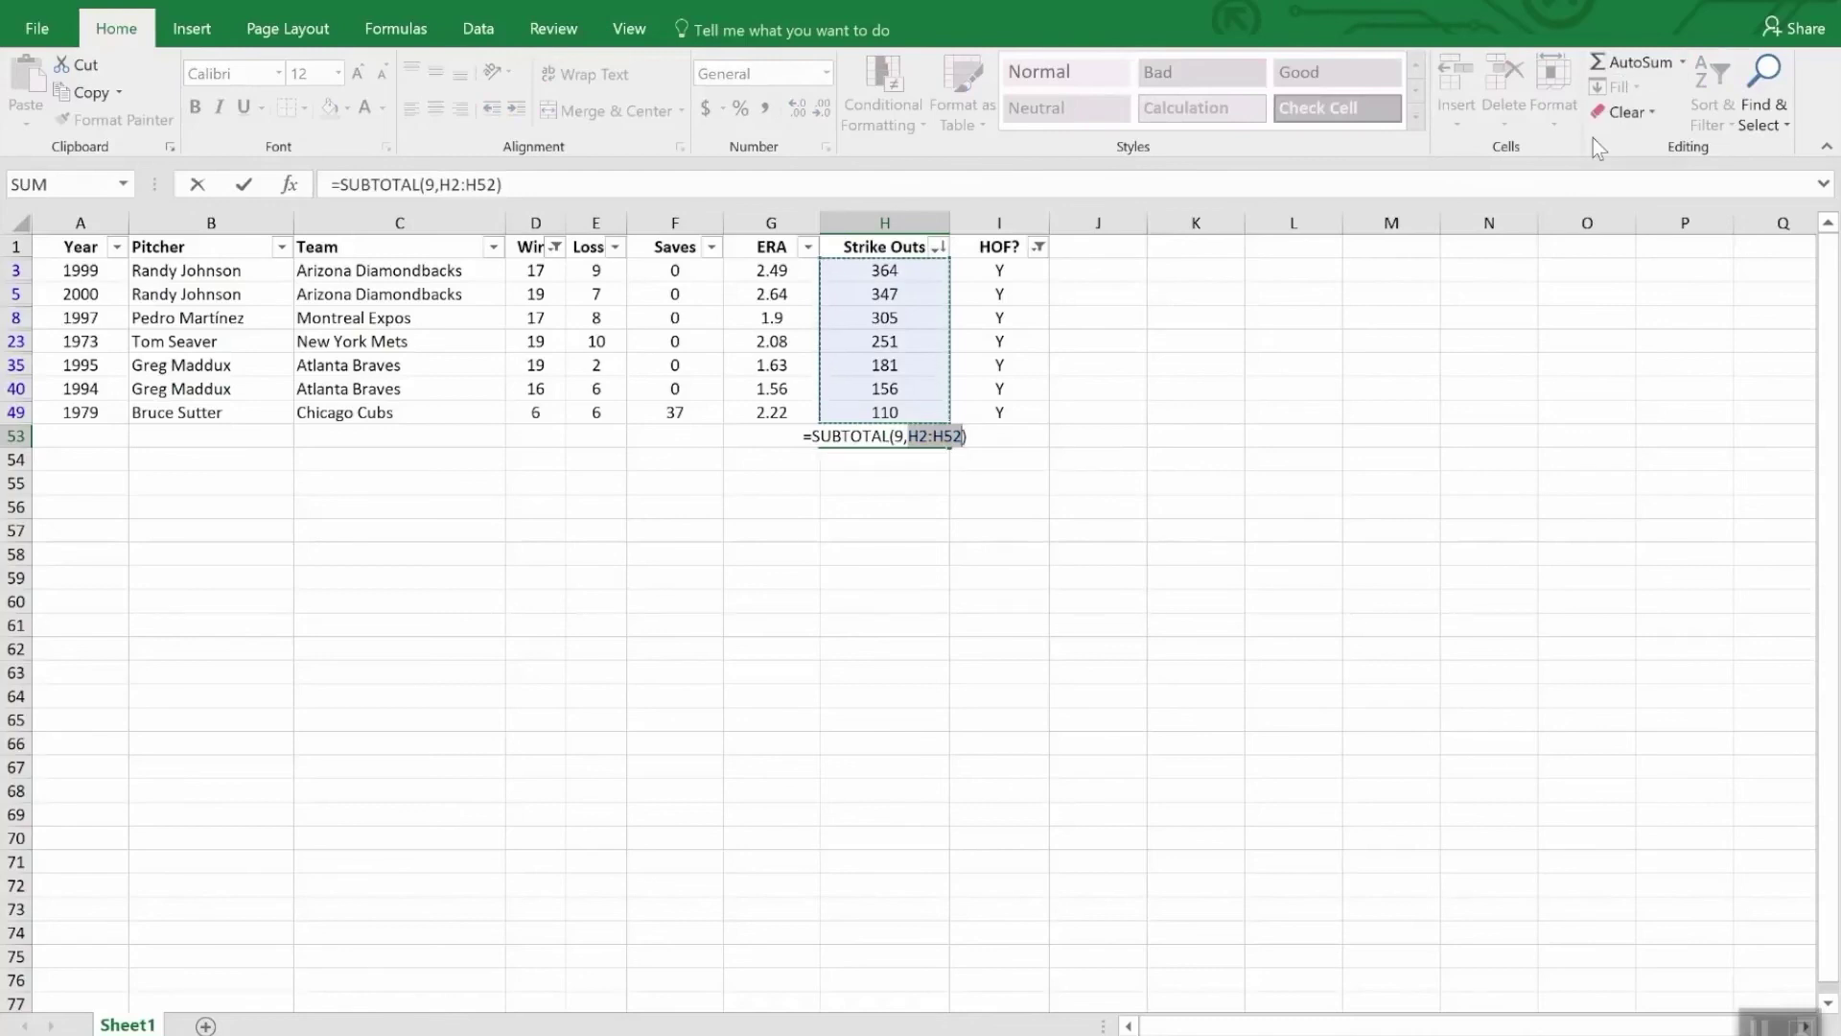
pyautogui.press('Return')
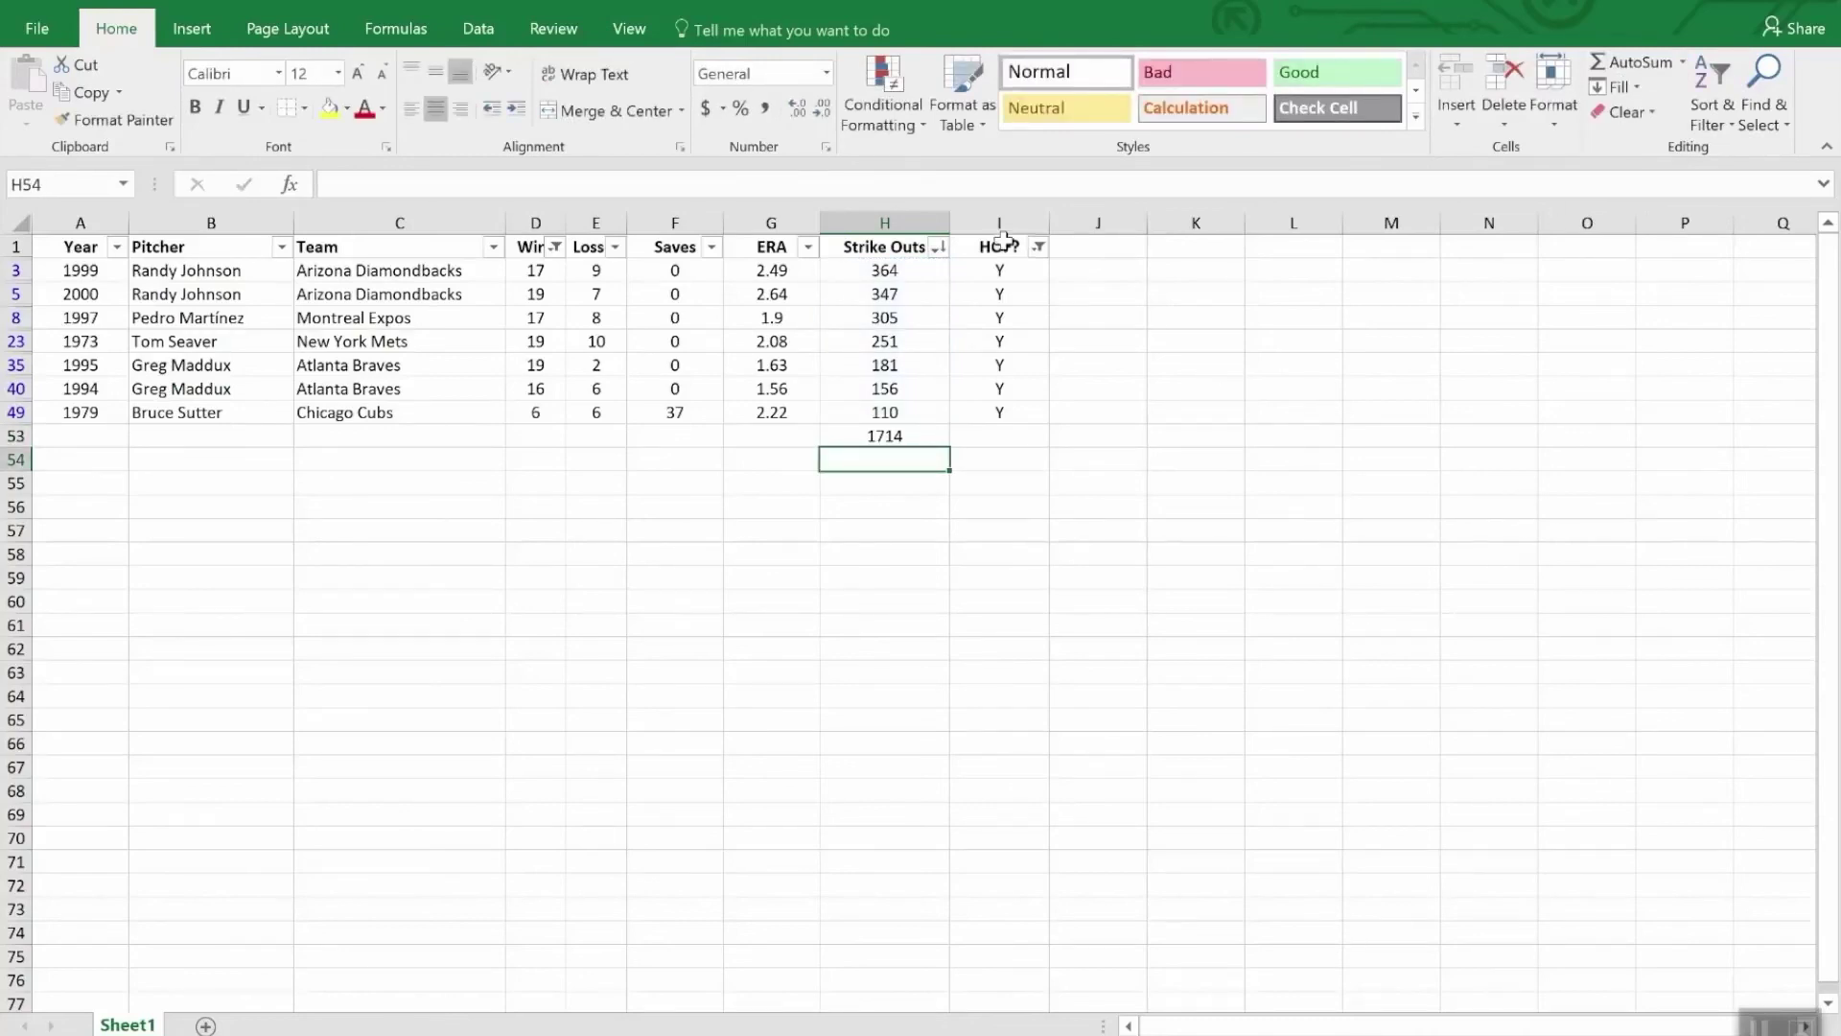
# Clear the filters from the HOF? and Wins columns and check the subtotal formula in H53
pyautogui.click(1037, 246)
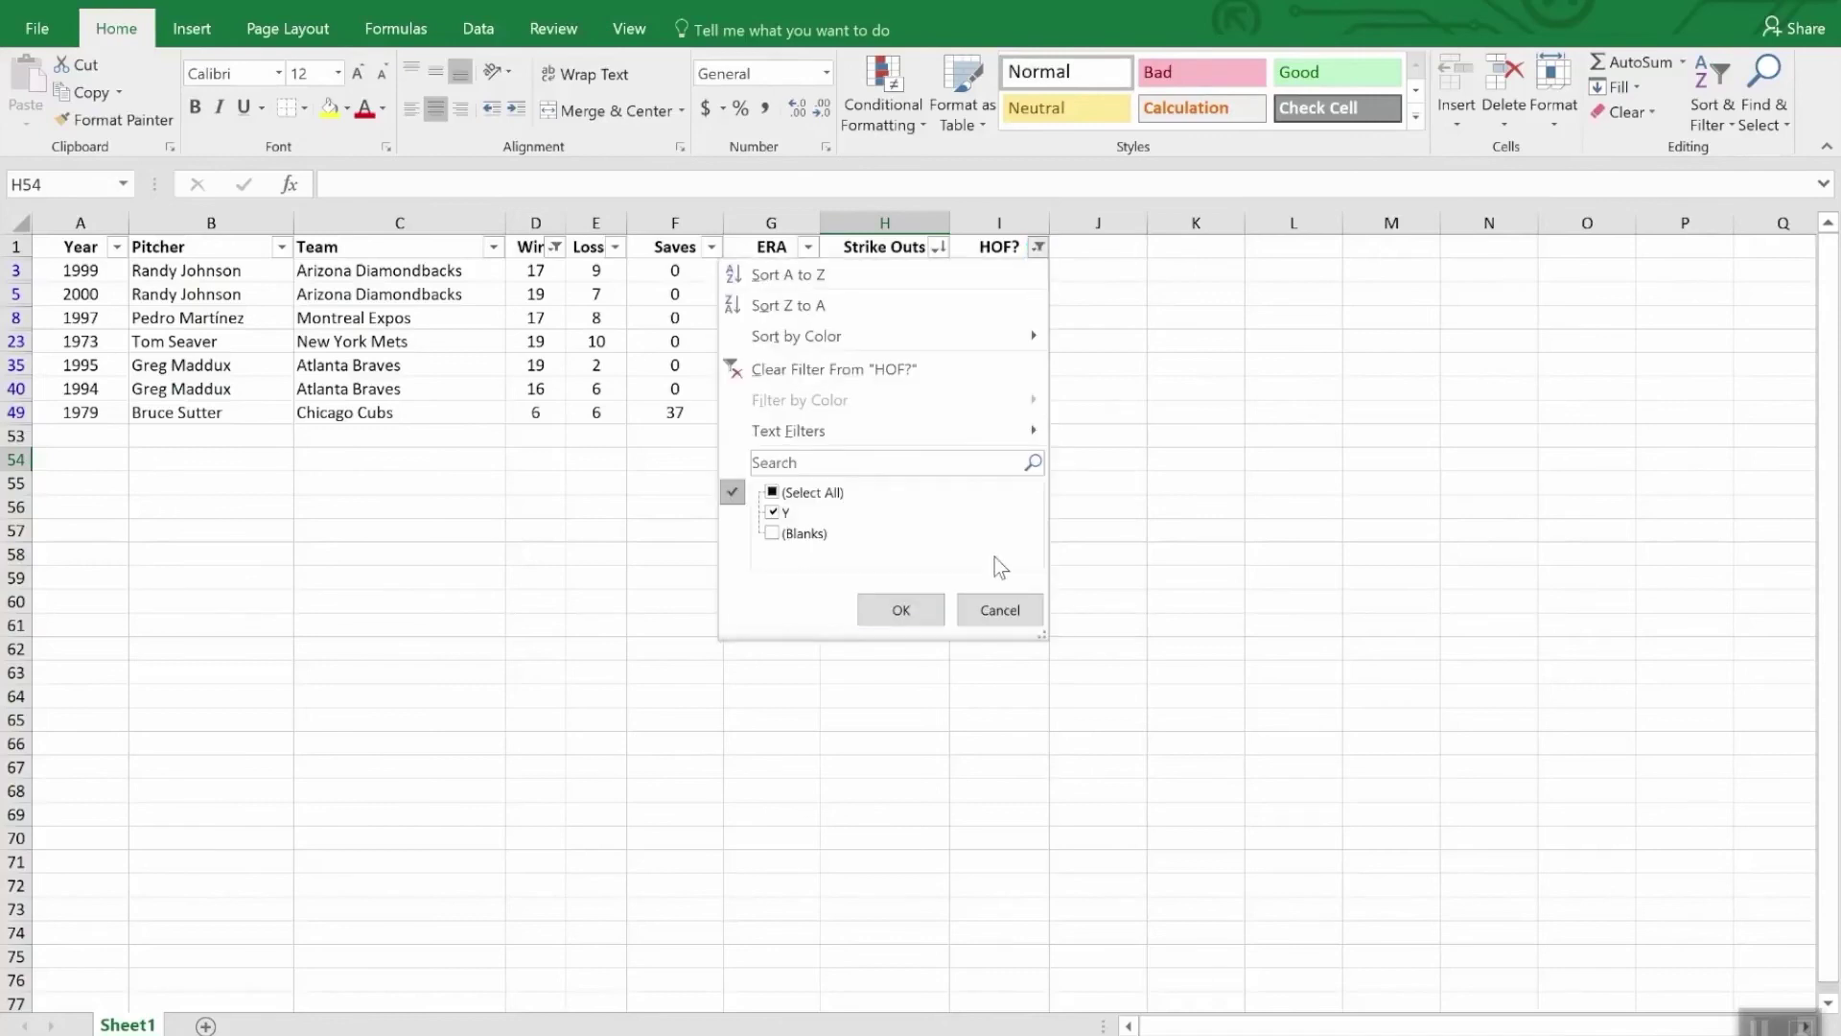
pyautogui.click(881, 364)
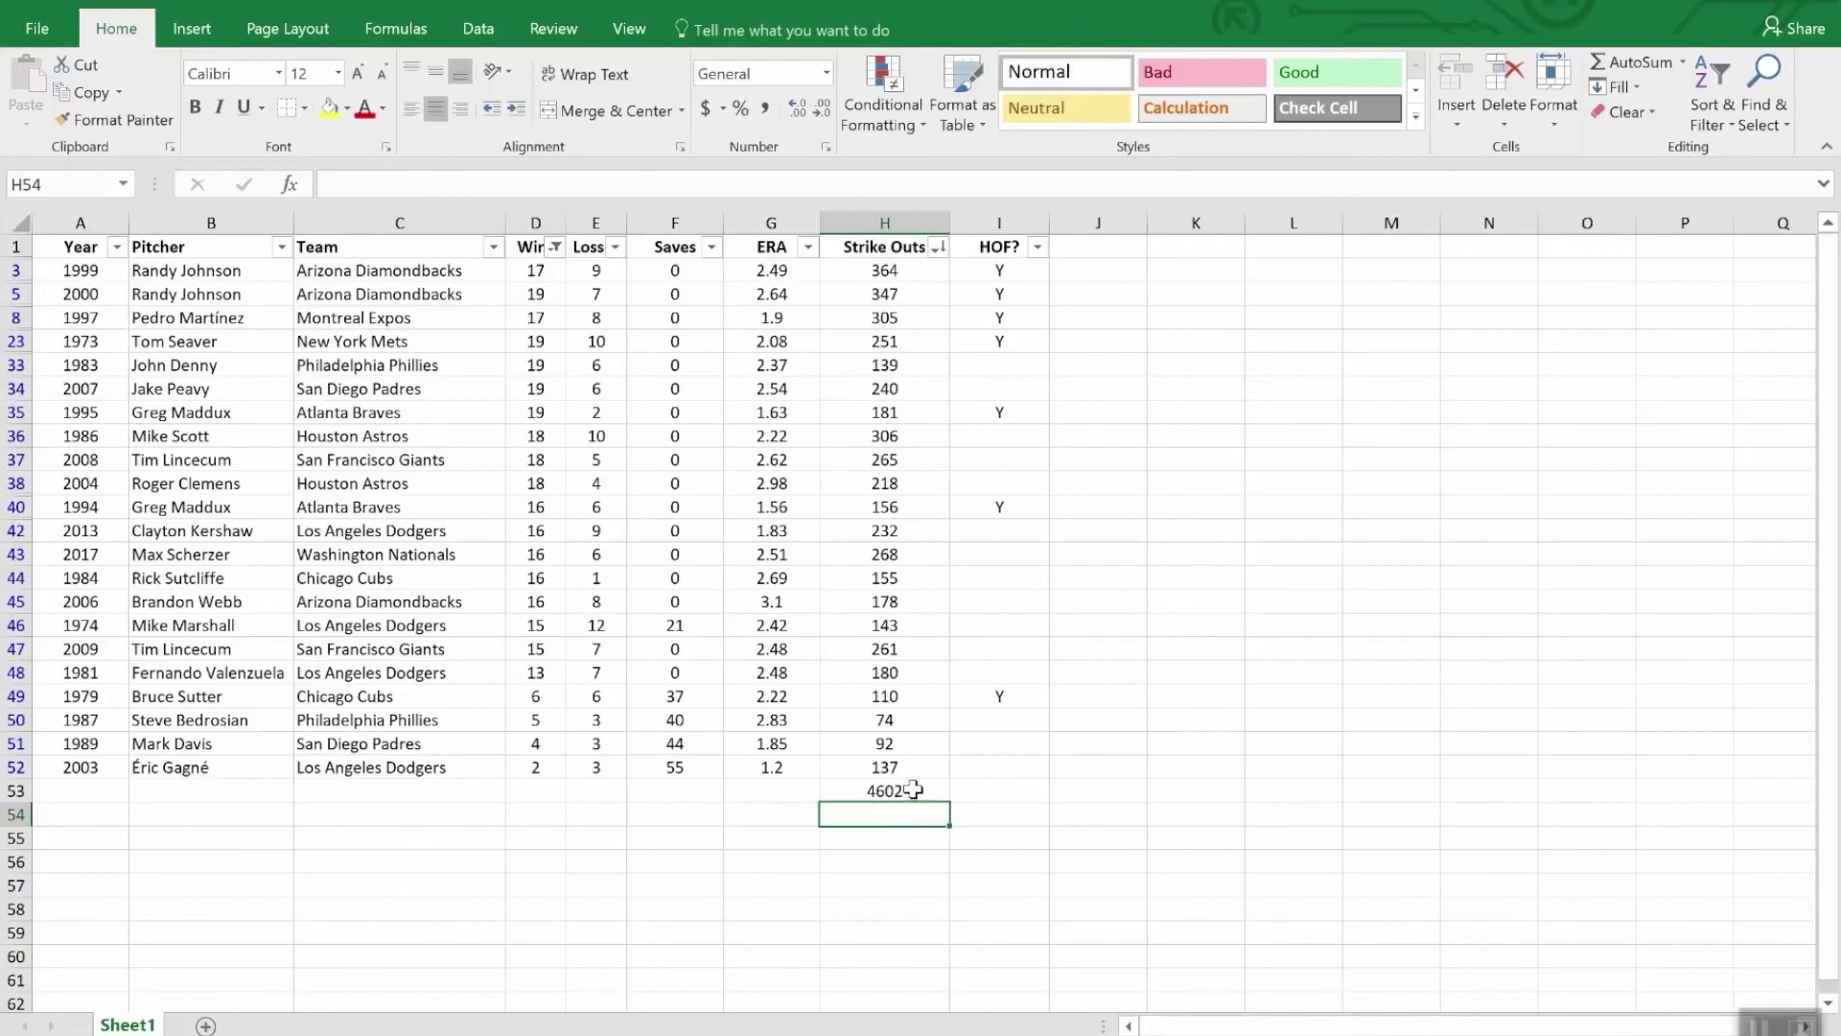
pyautogui.click(557, 247)
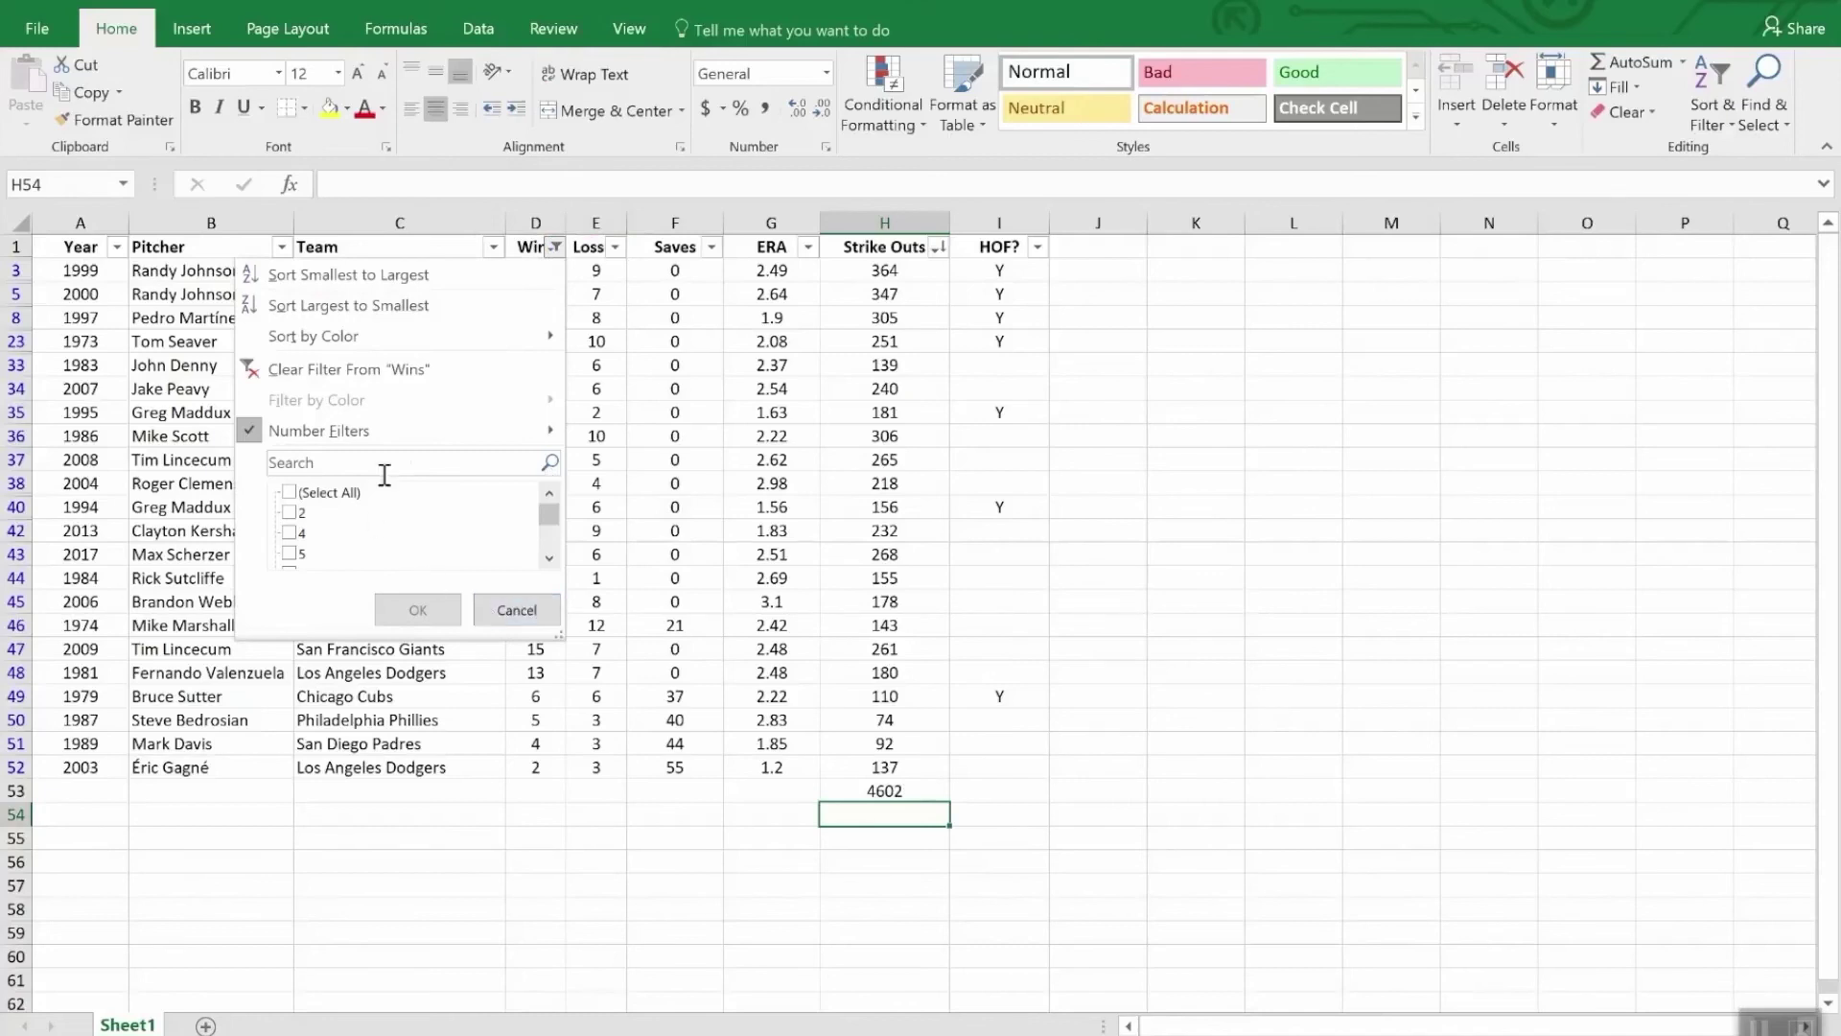
pyautogui.click(394, 369)
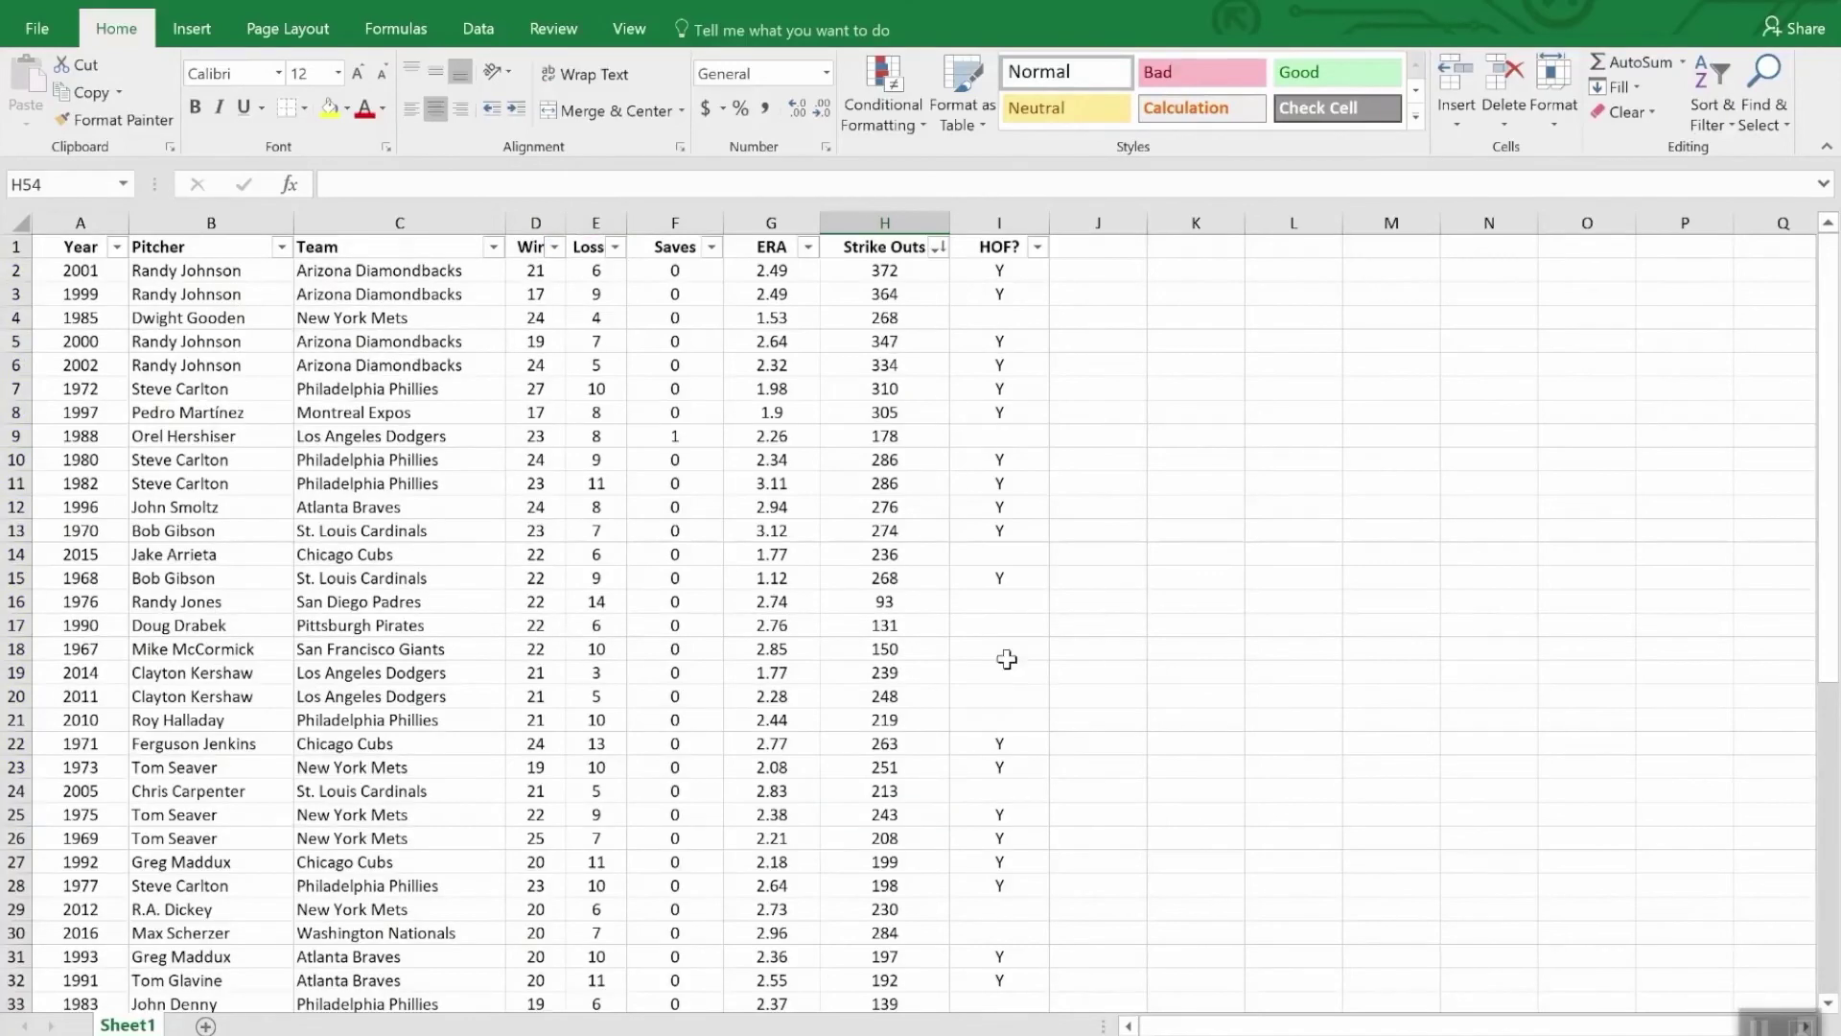
pyautogui.scroll(-12, 1007, 658)
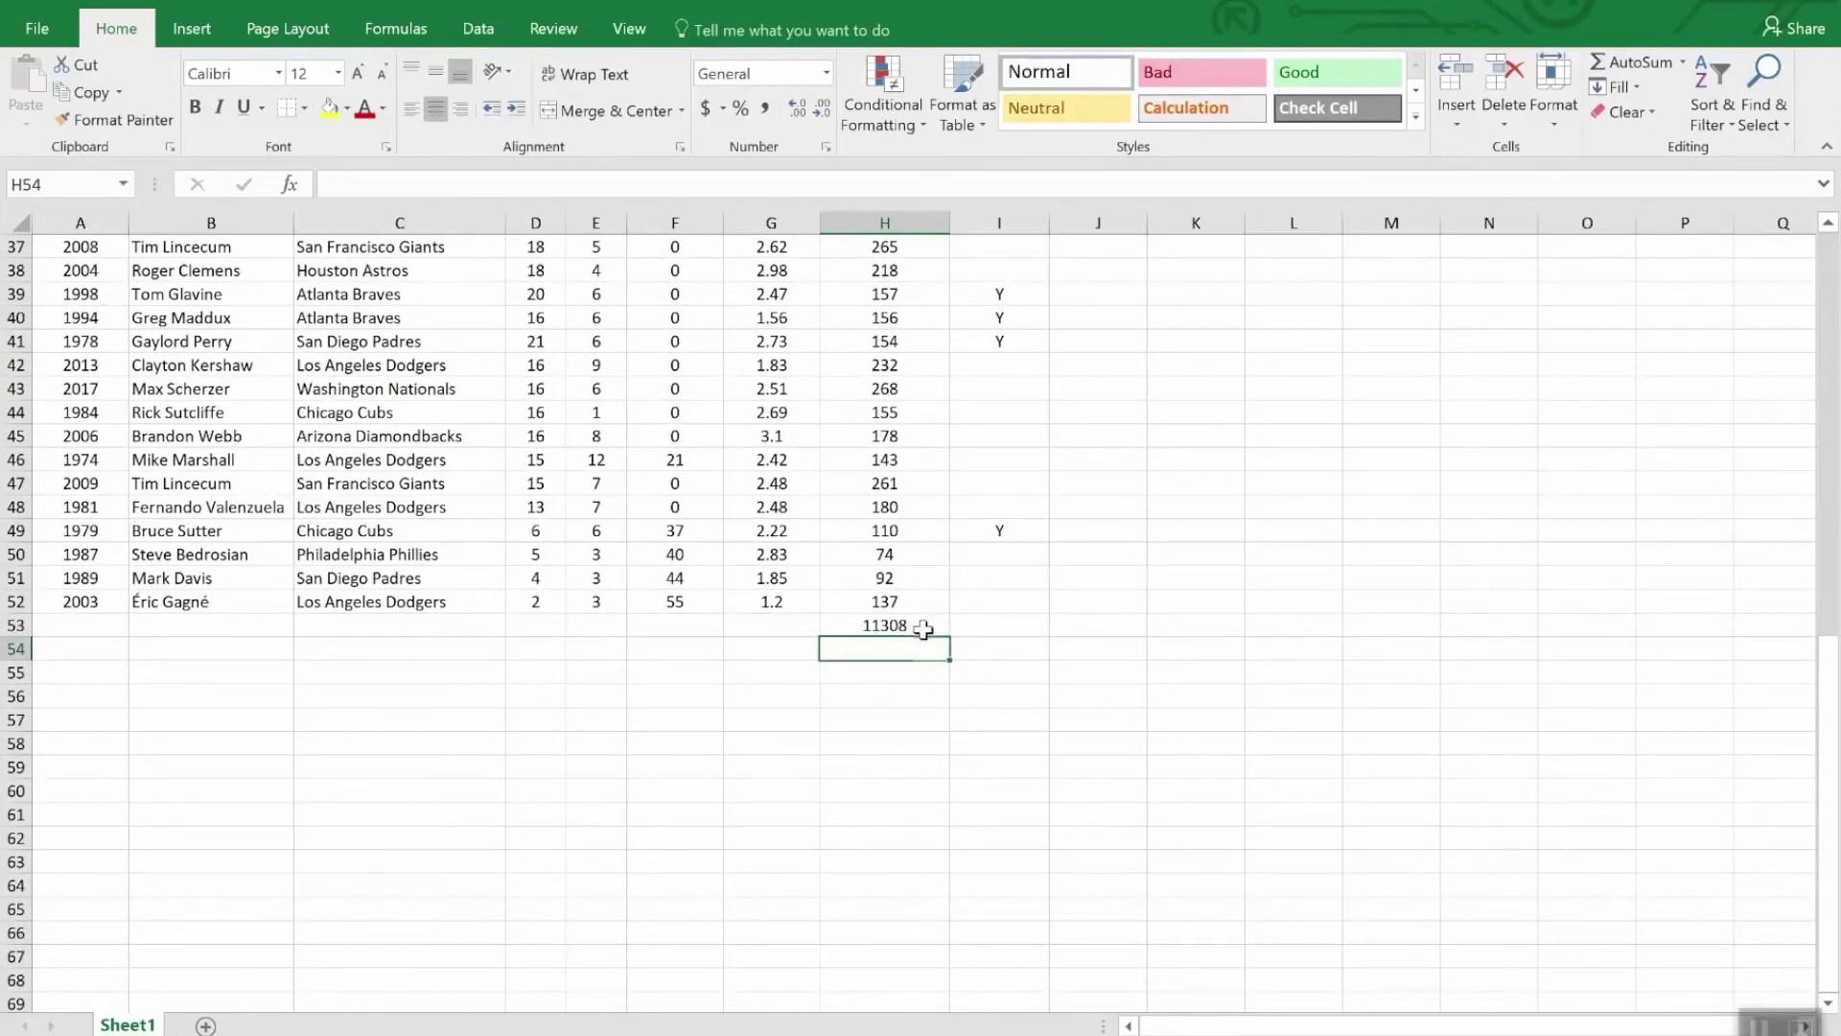
pyautogui.click(928, 625)
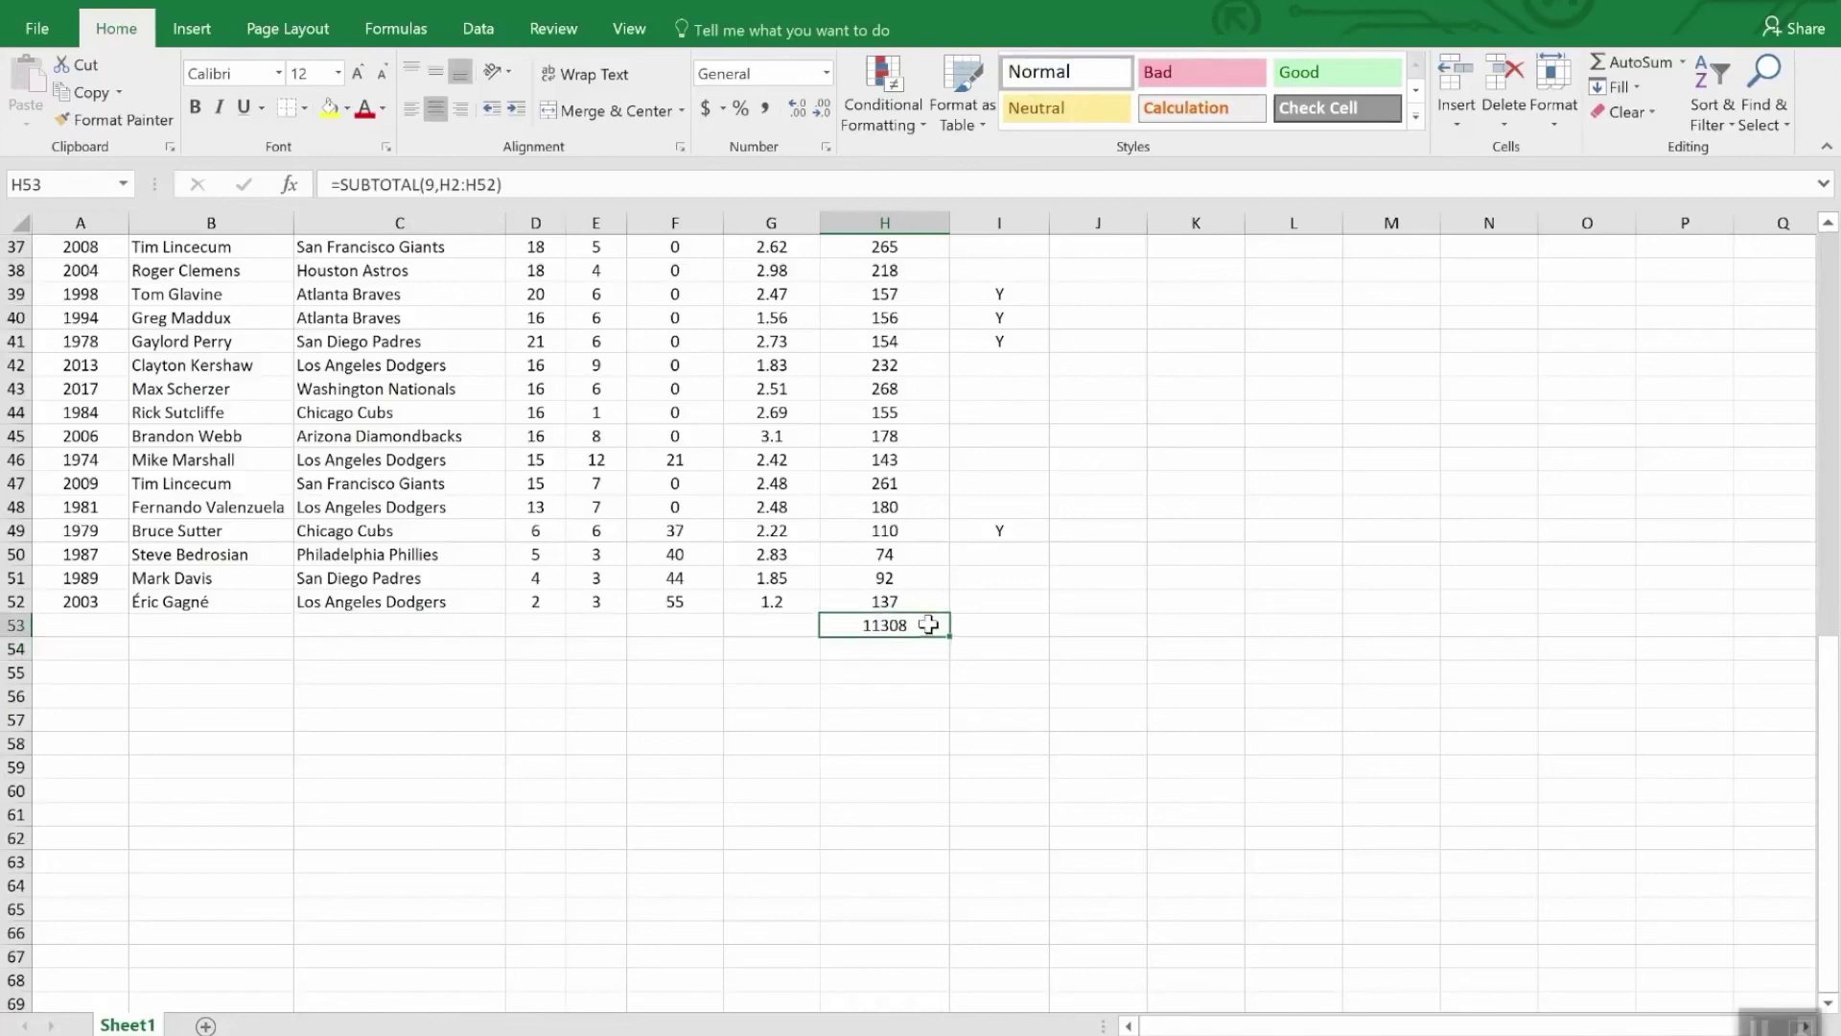
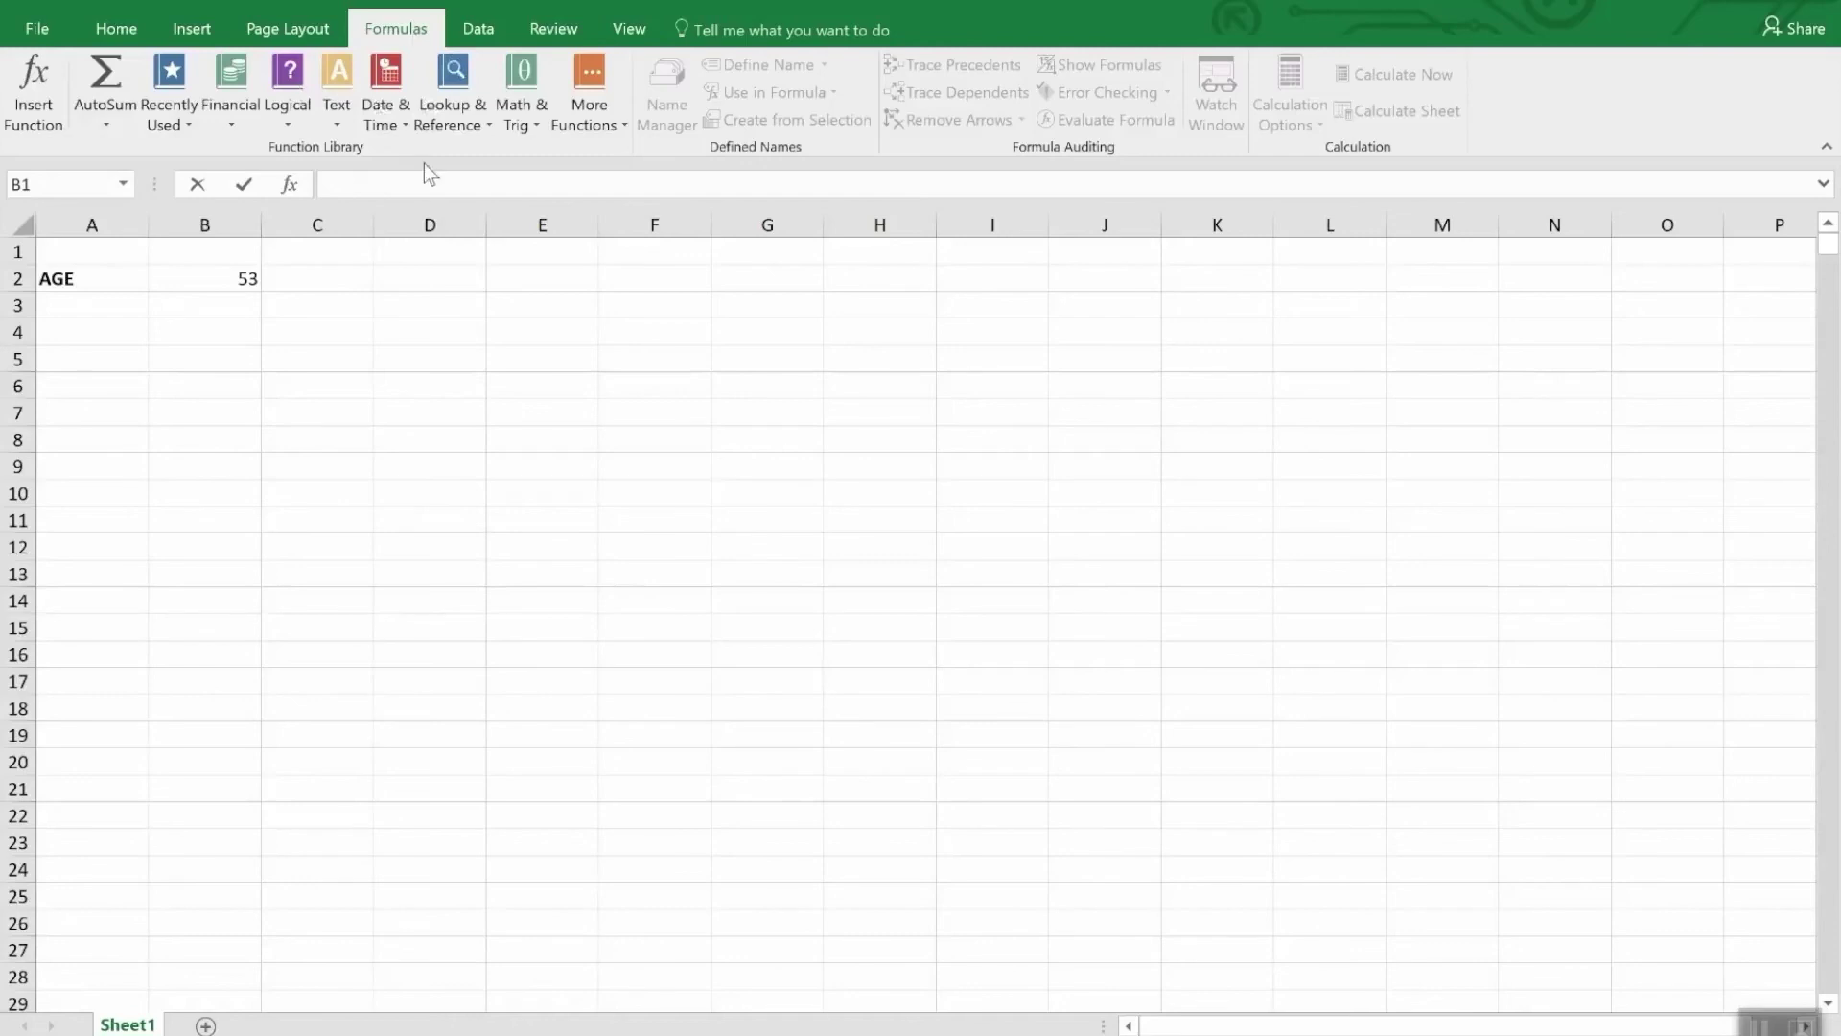
# Review the available date and time functions and examine the AGE formula in cell B2
pyautogui.click(390, 85)
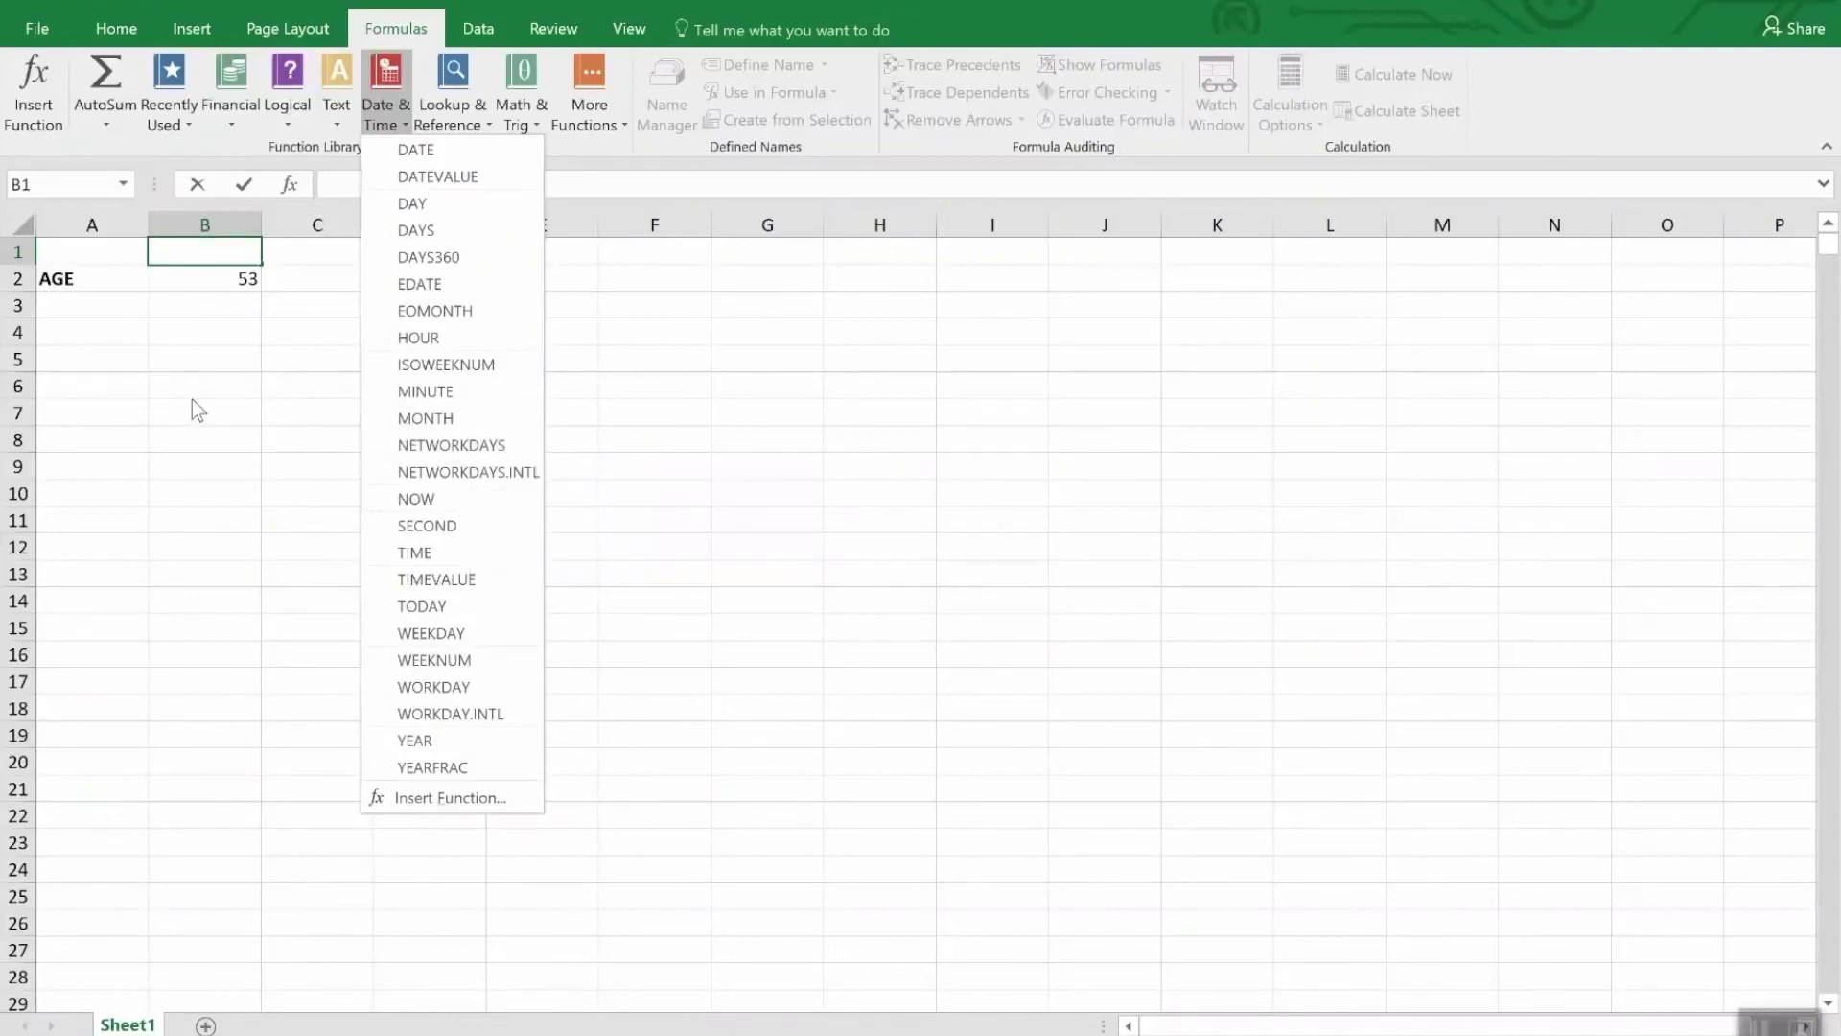
pyautogui.click(188, 274)
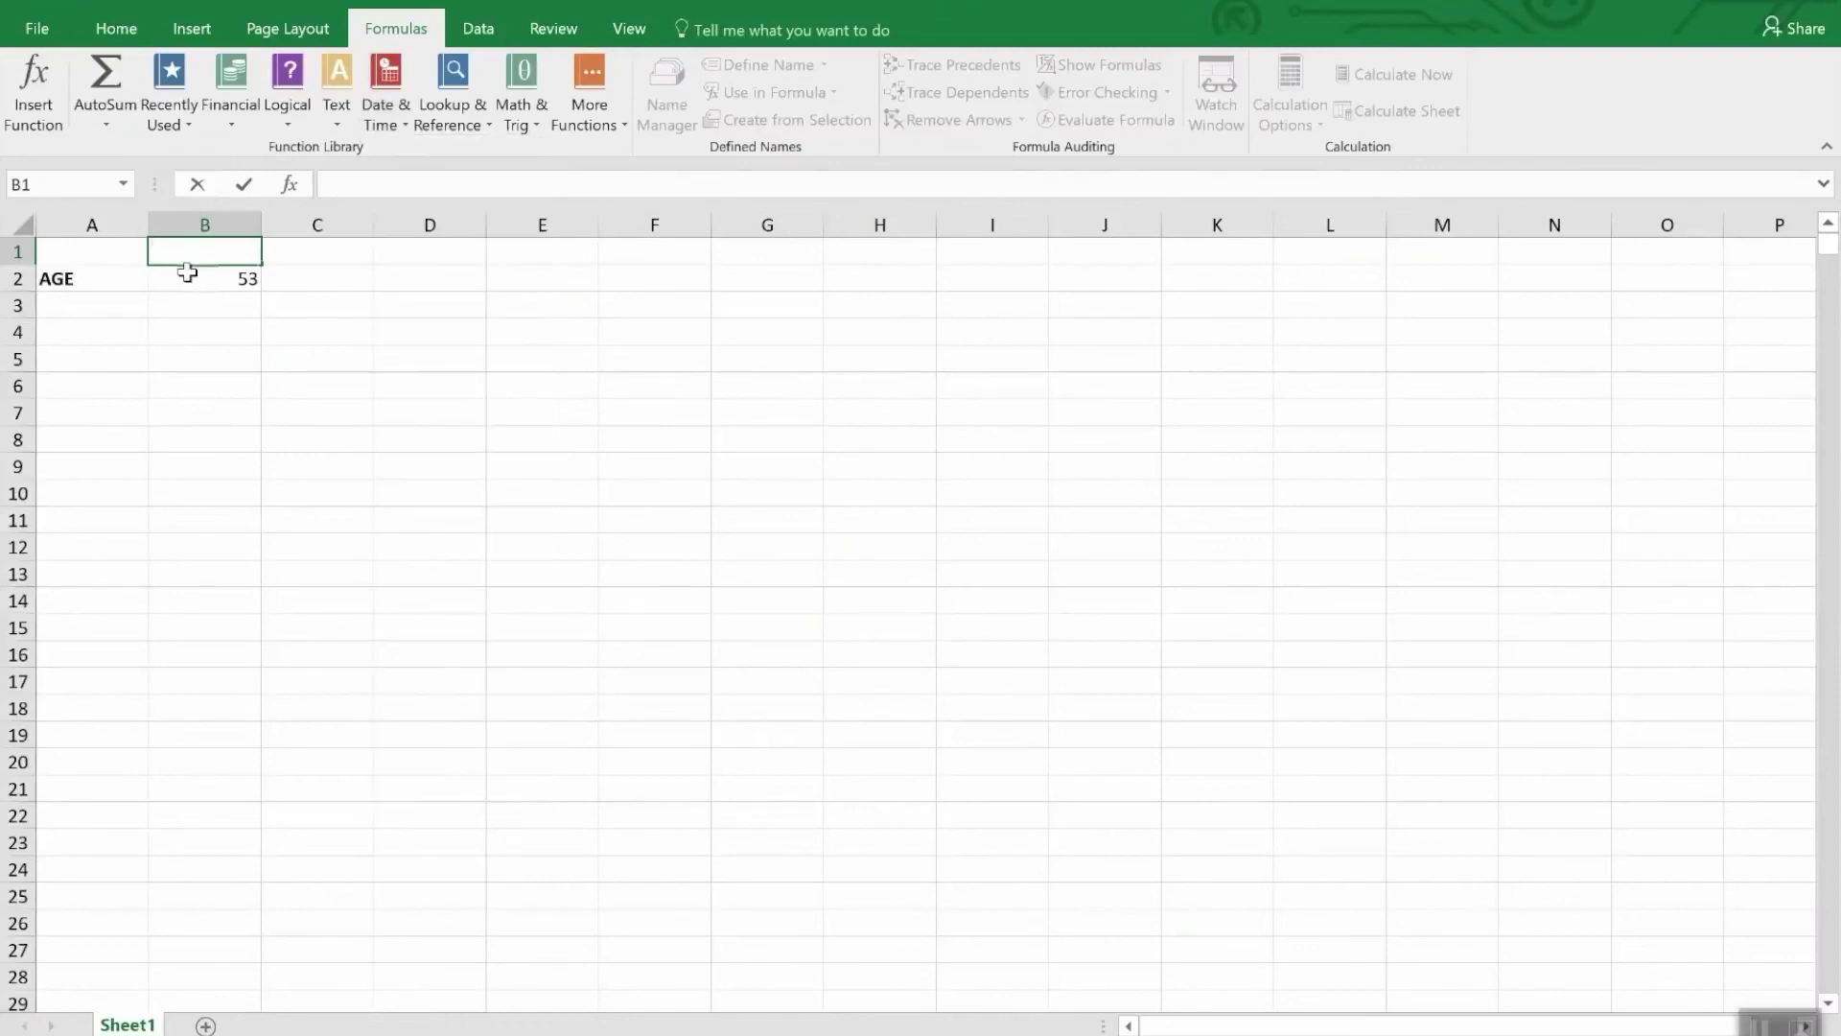
pyautogui.click(188, 277)
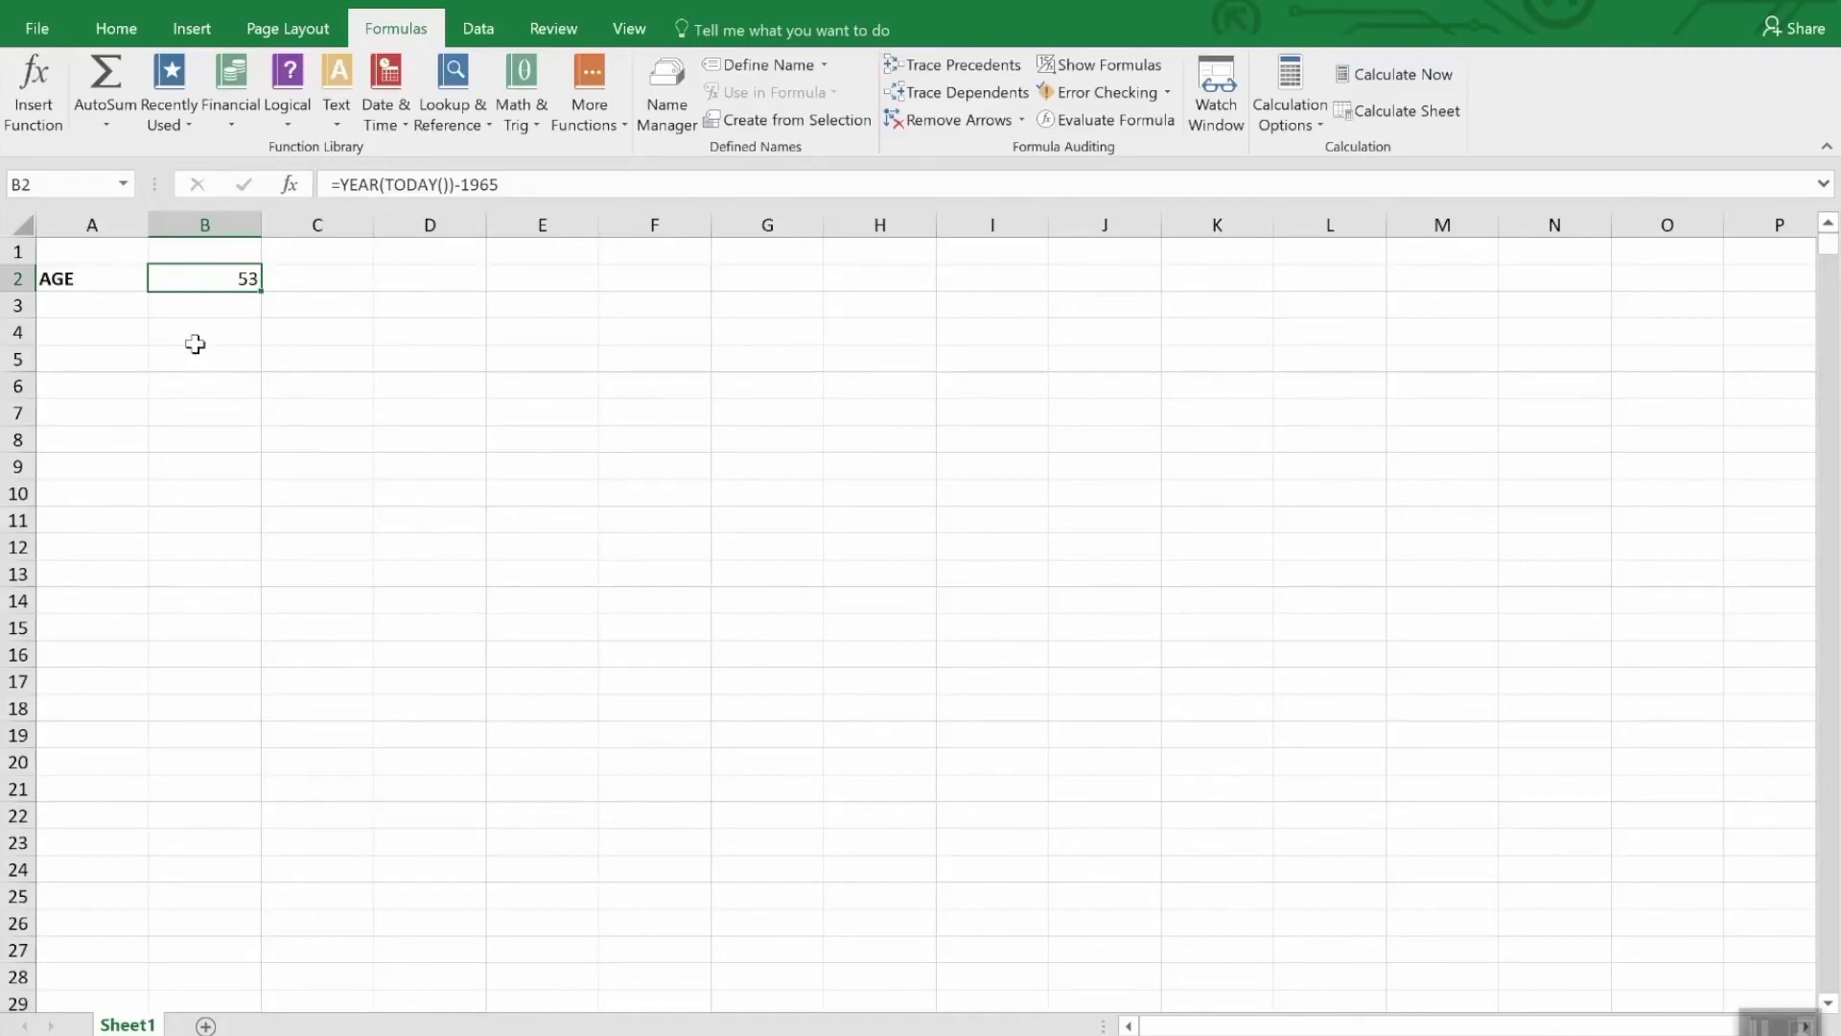
# Examine the Date and Time number formats available for cell B2 in the Format Cells dialog
pyautogui.click(114, 36)
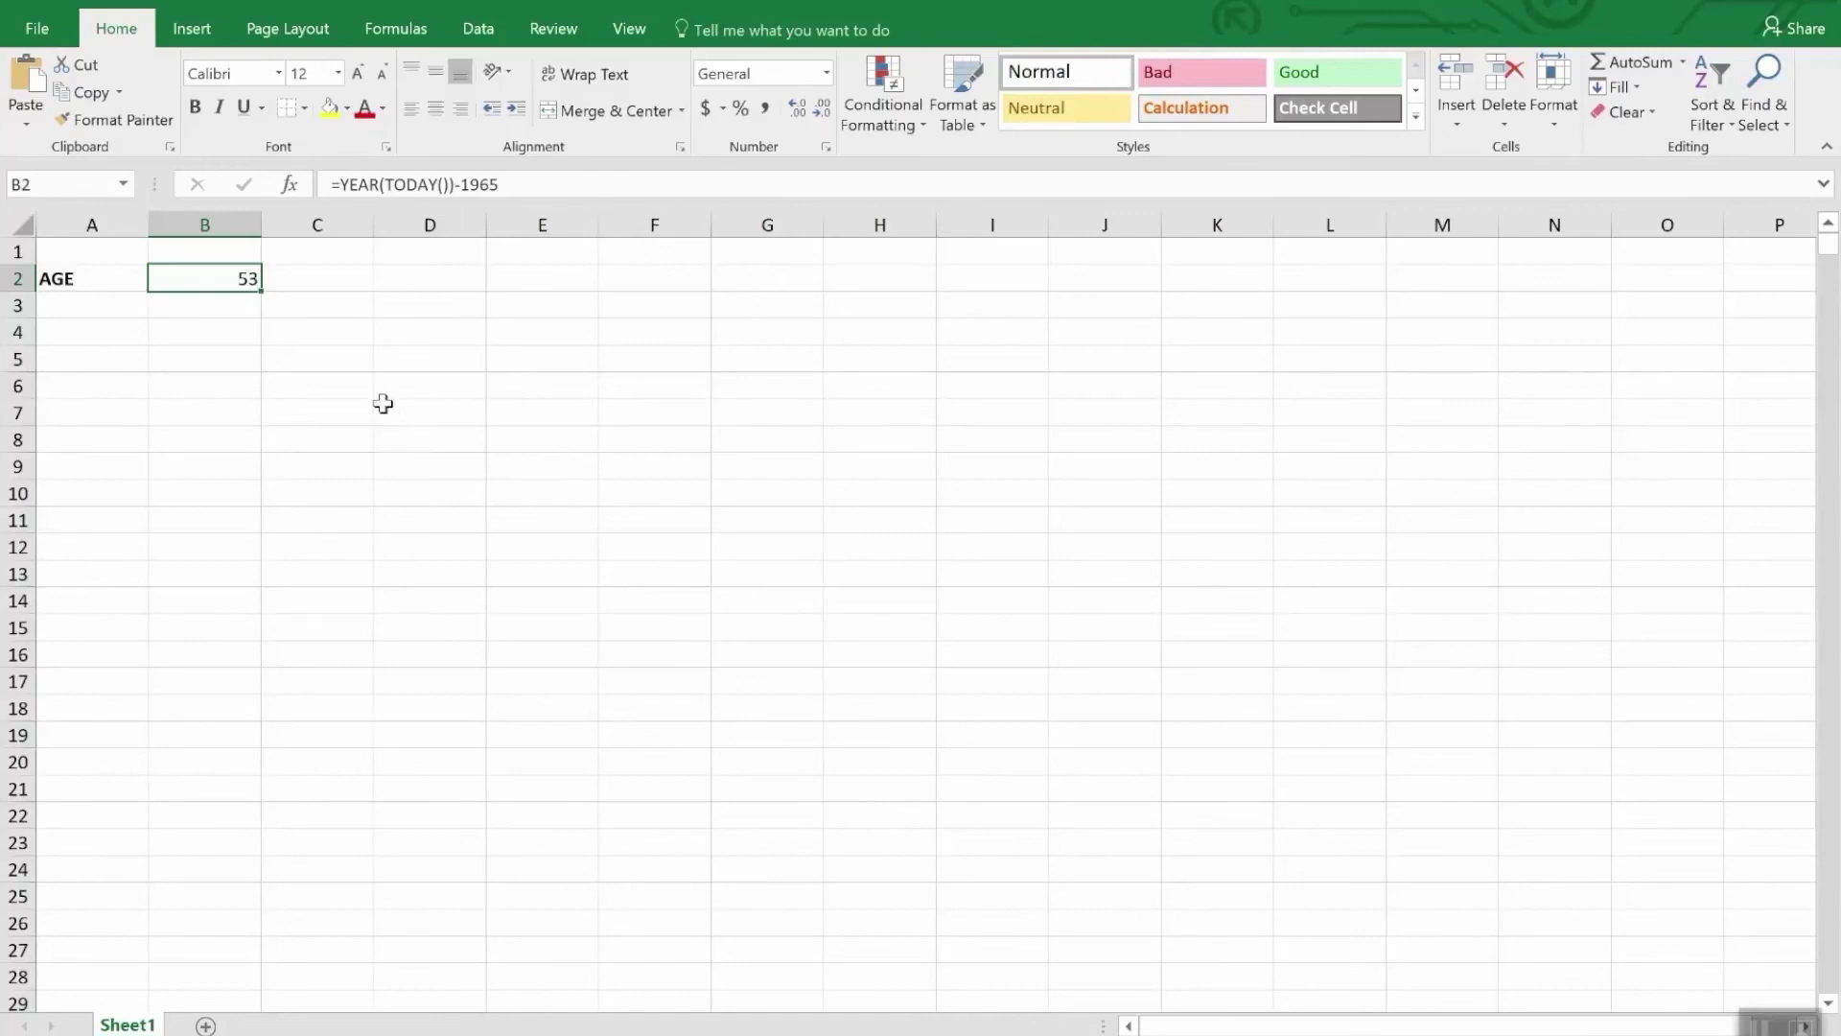
pyautogui.click(826, 73)
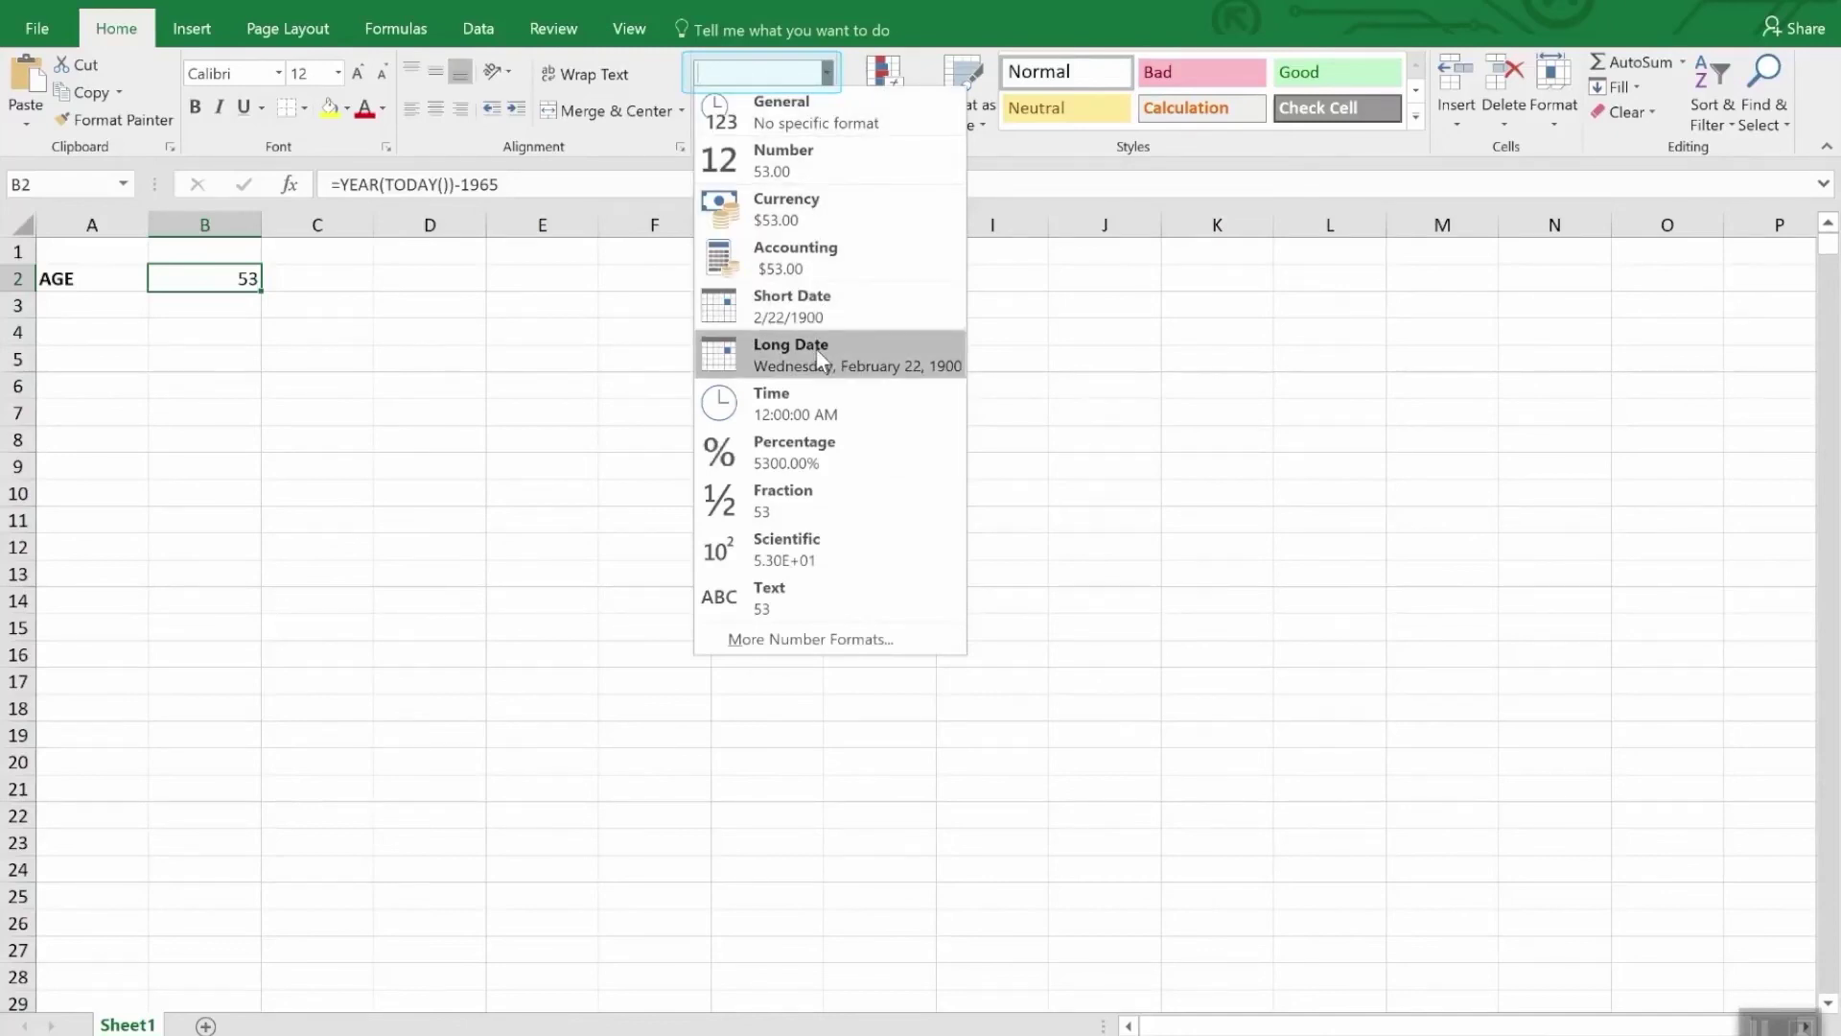
pyautogui.click(784, 641)
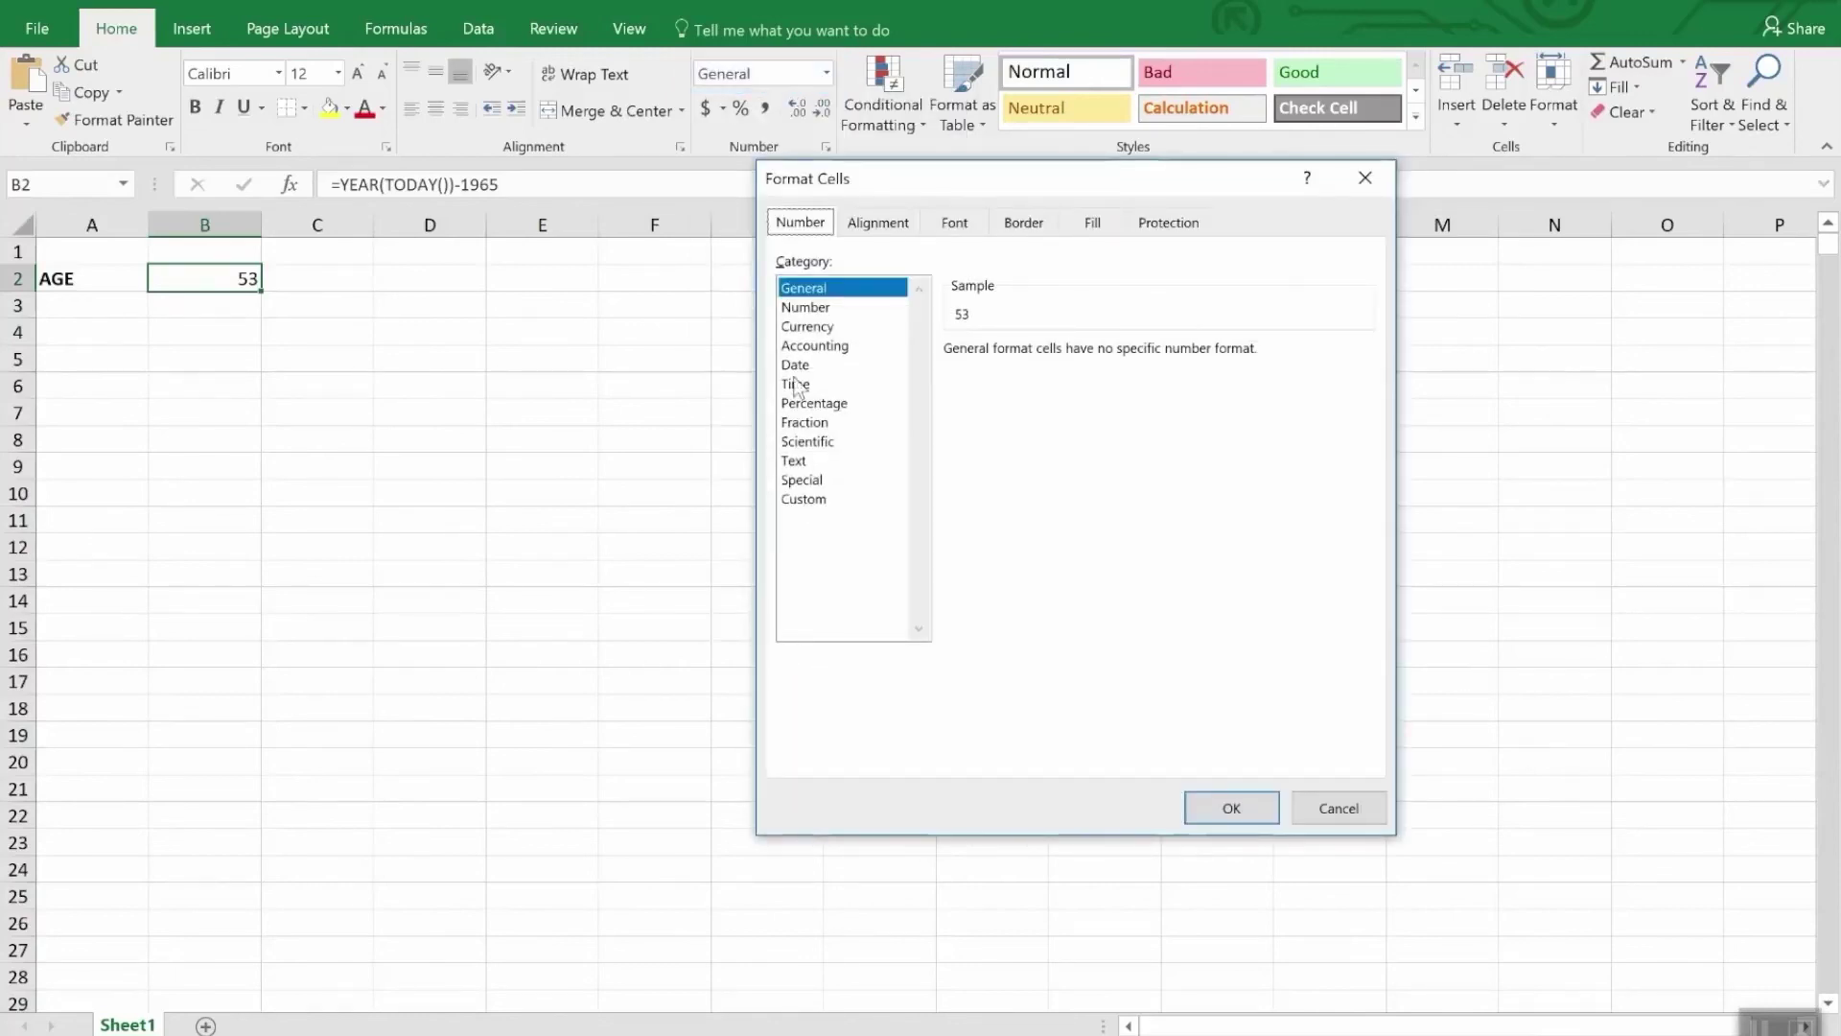
pyautogui.click(795, 366)
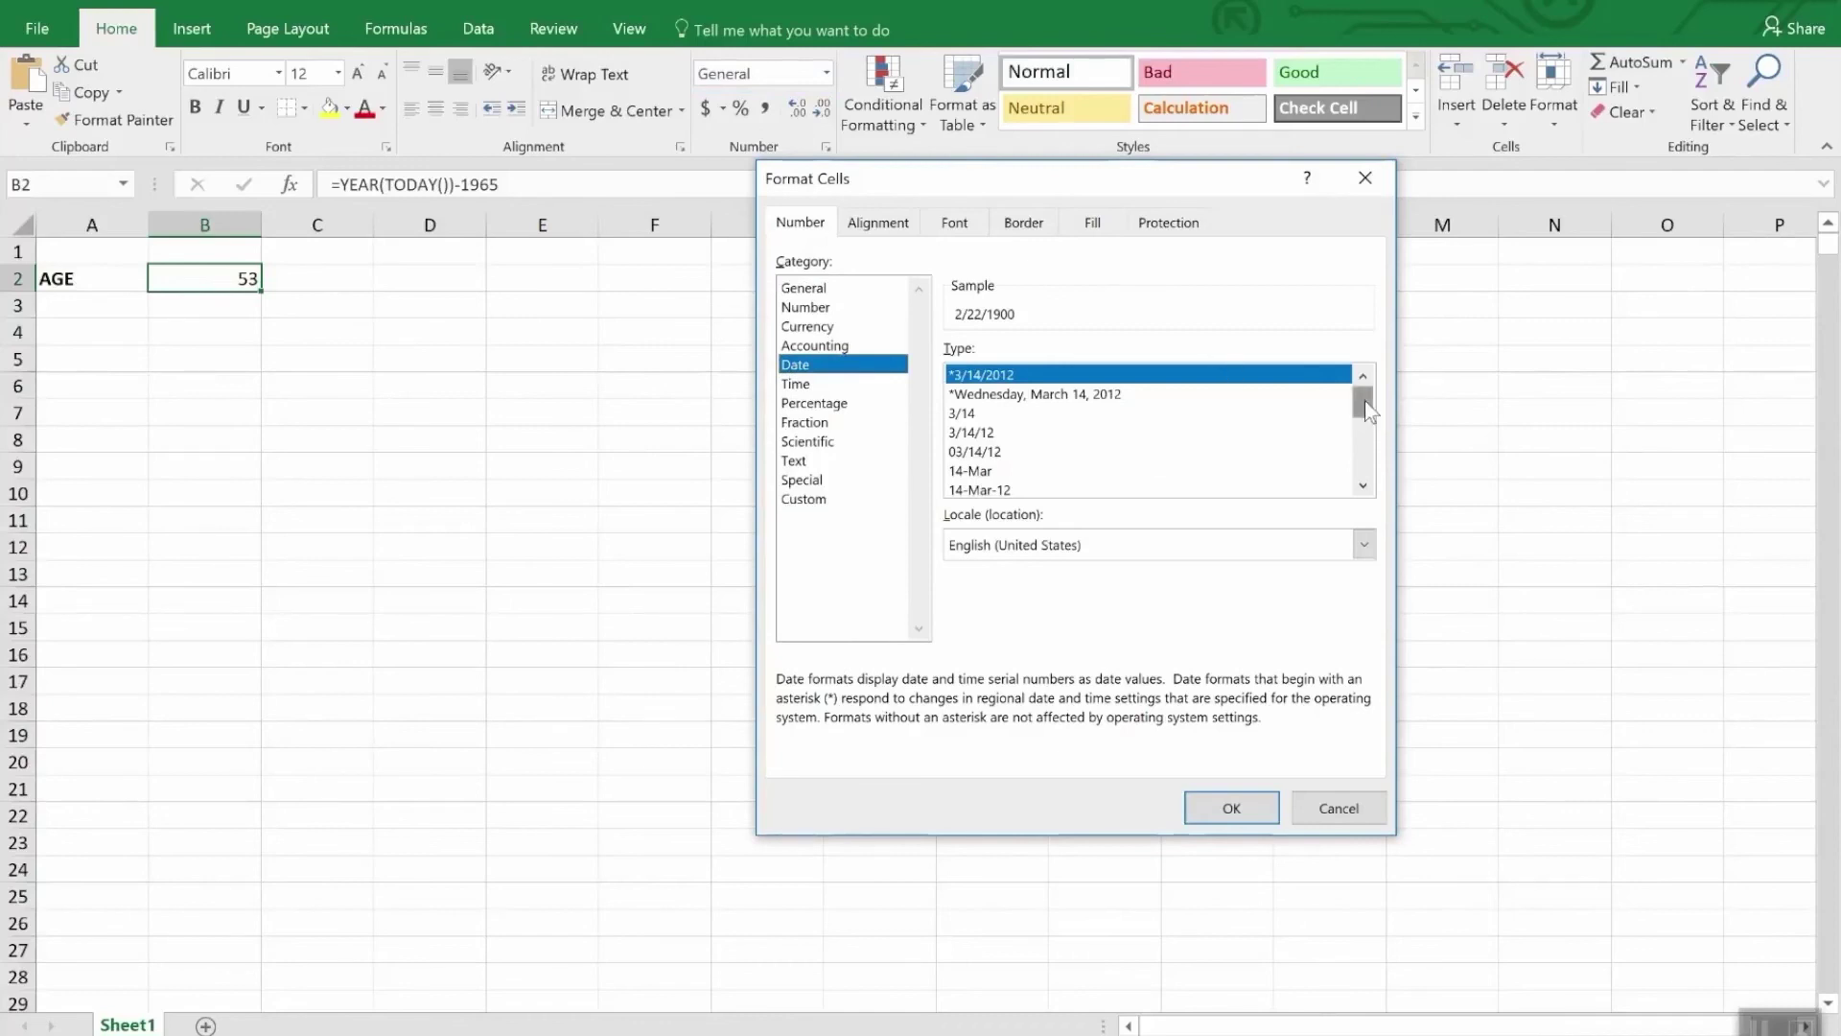
pyautogui.moveTo(1365, 400)
pyautogui.mouseDown()
pyautogui.moveTo(1384, 463)
pyautogui.moveTo(1375, 424)
pyautogui.mouseUp()
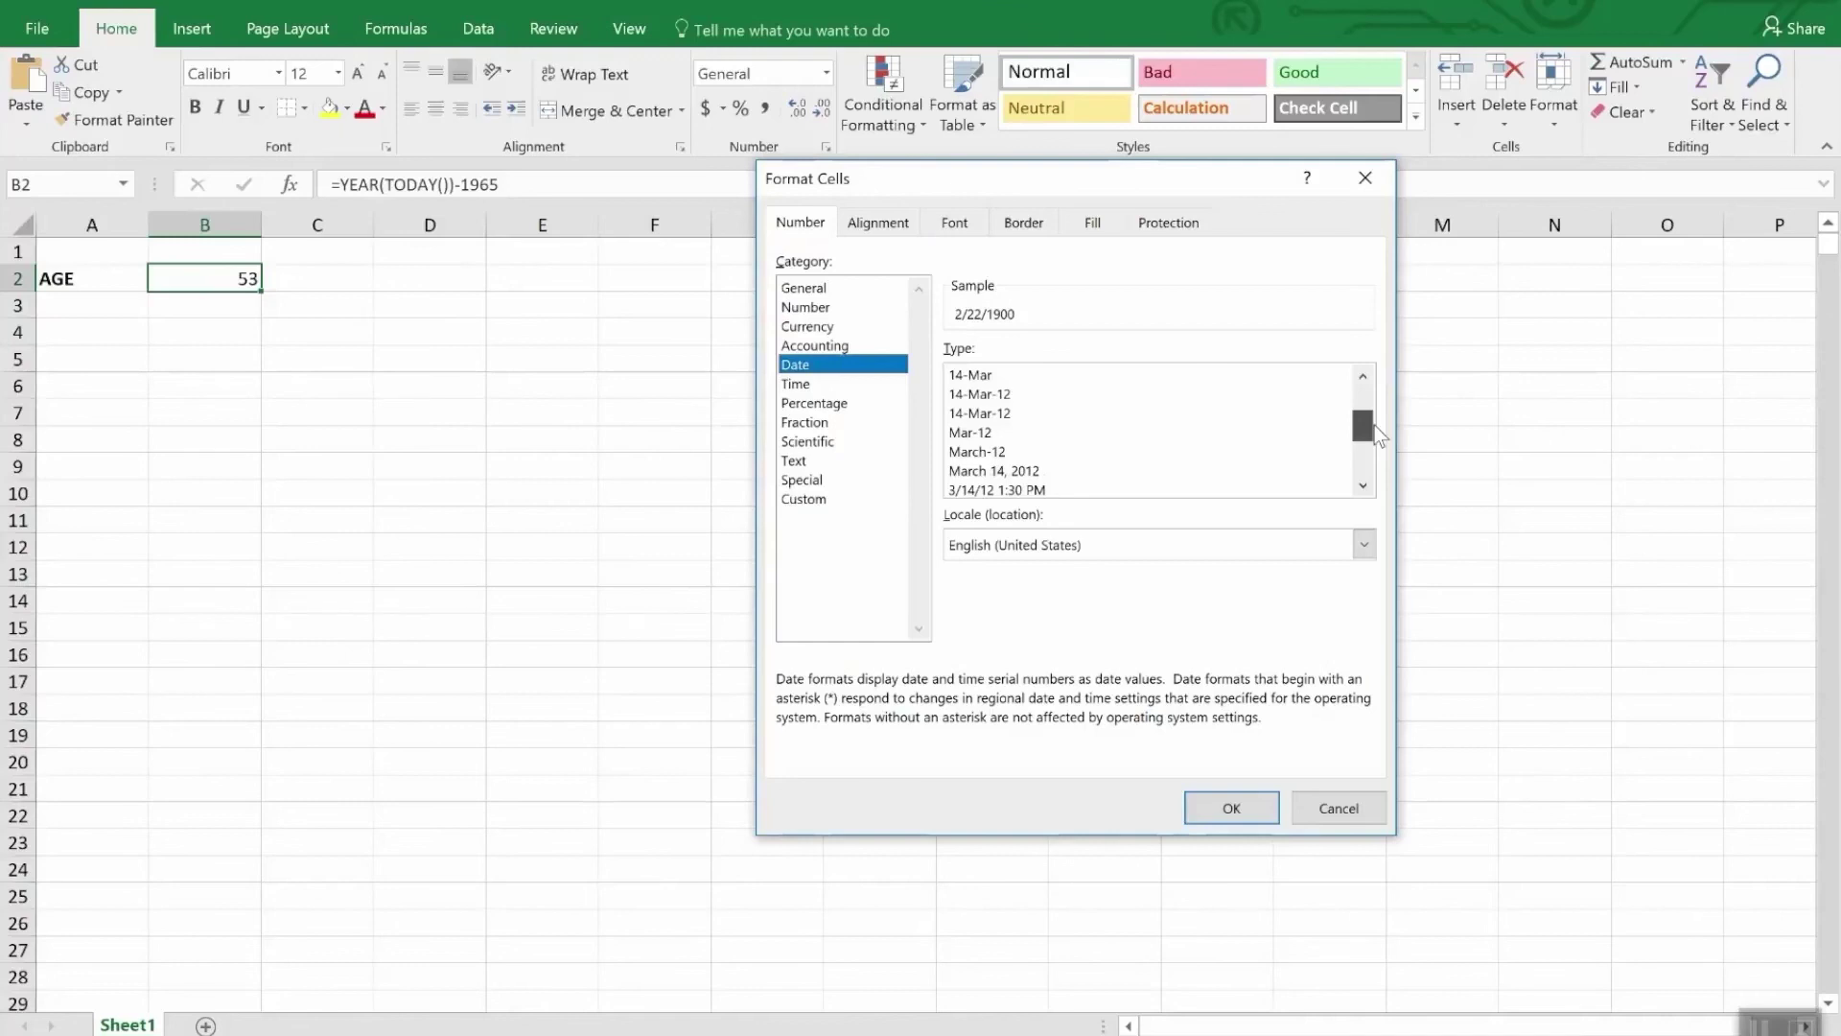
pyautogui.moveTo(1374, 424); pyautogui.dragTo(1377, 443)
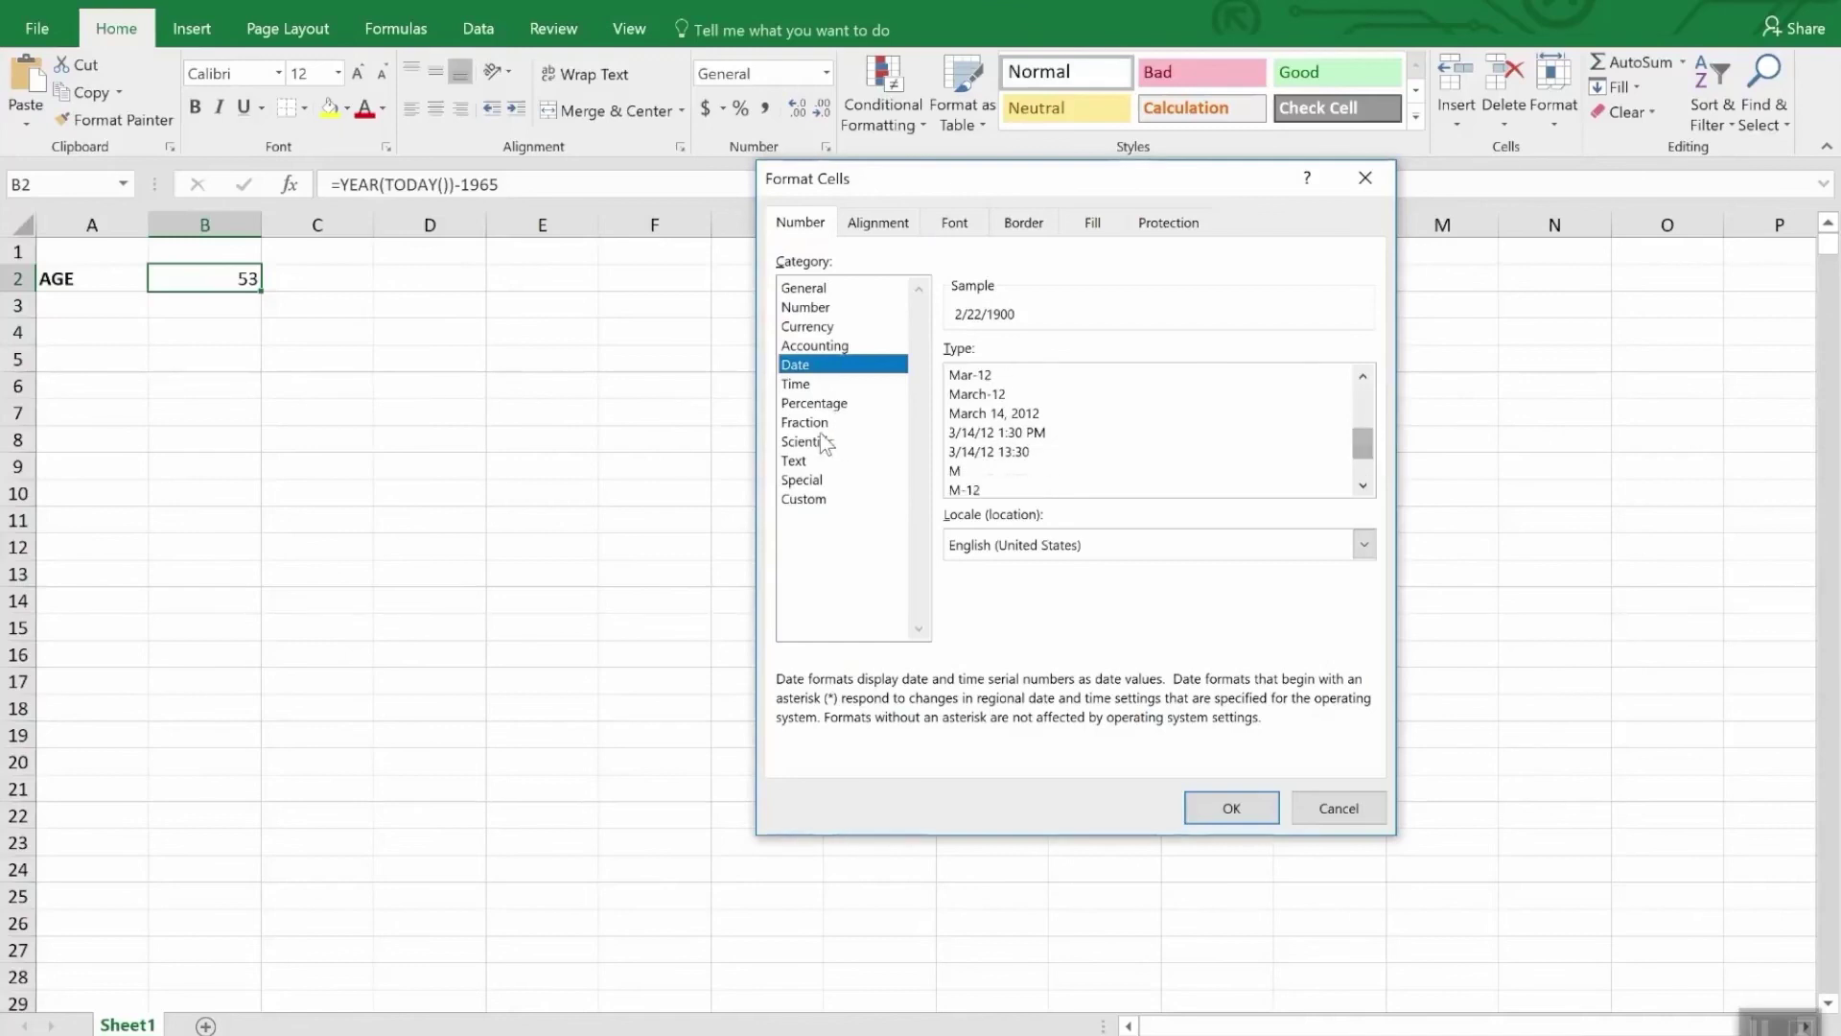
pyautogui.click(804, 386)
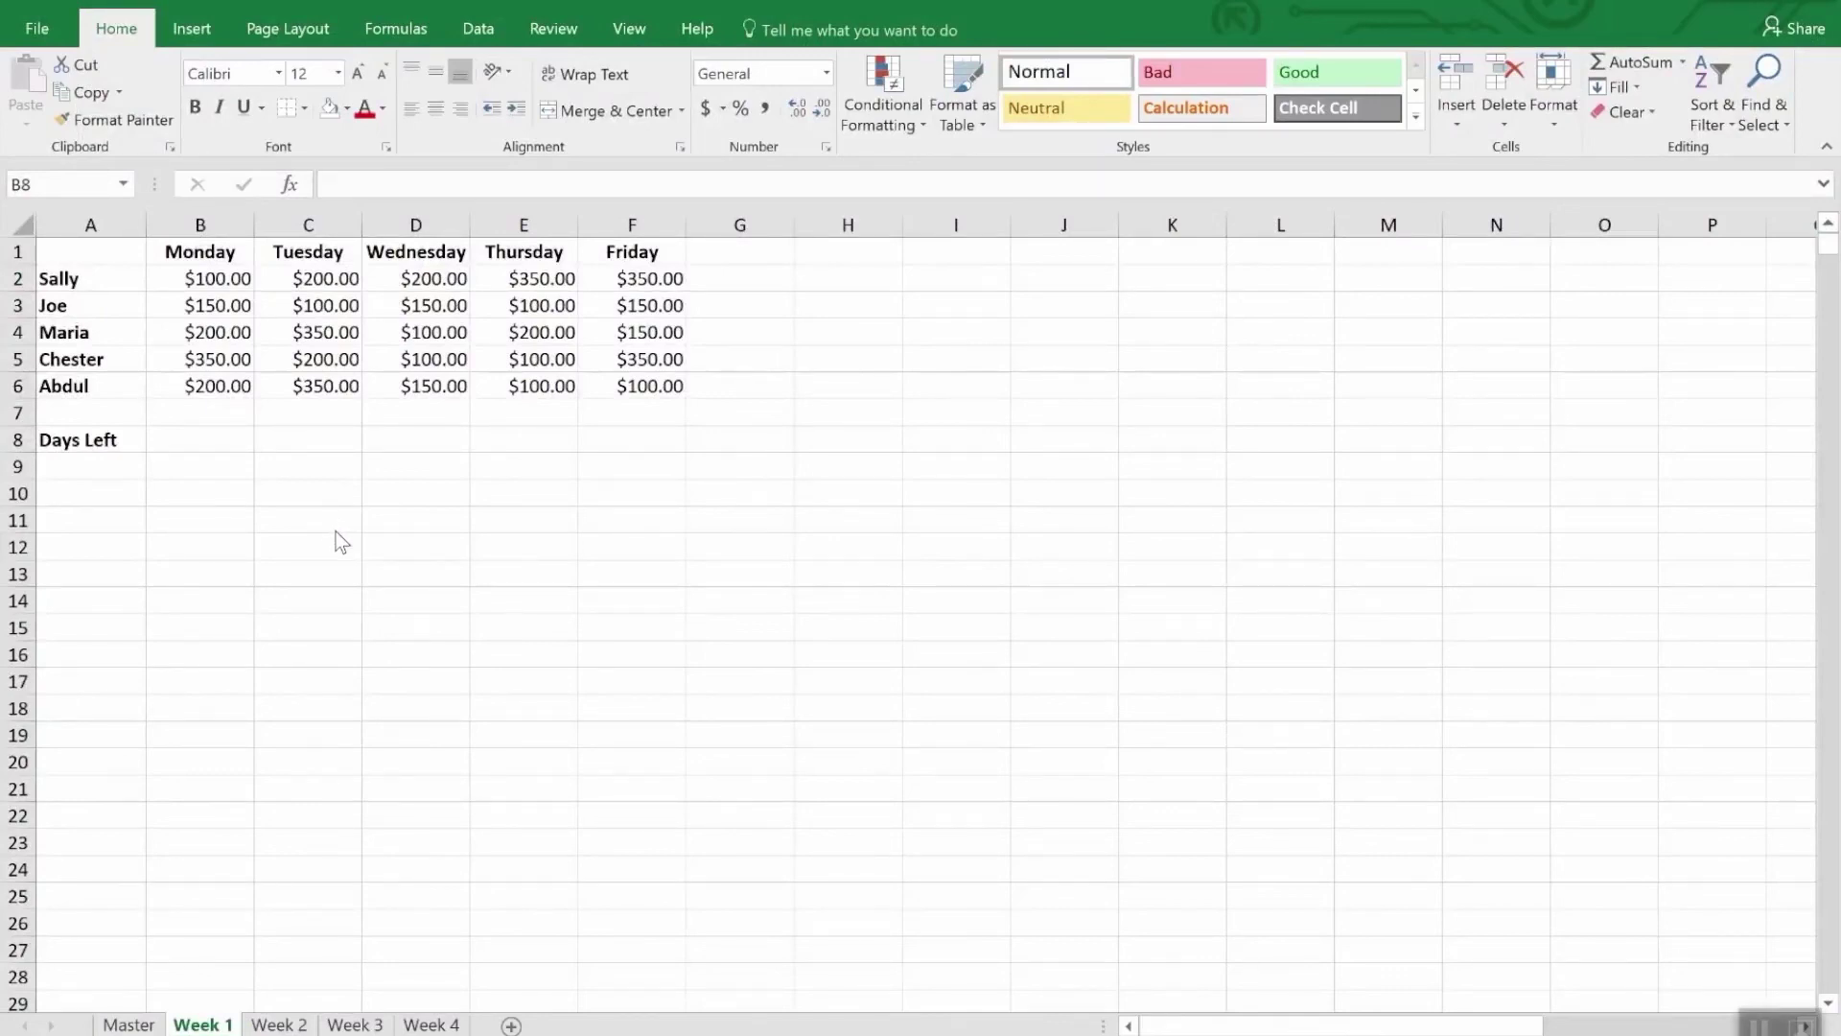
# Replace the Monday heading in B1 of the Week 1 sheet with the date 4/2/2018
pyautogui.click(219, 253)
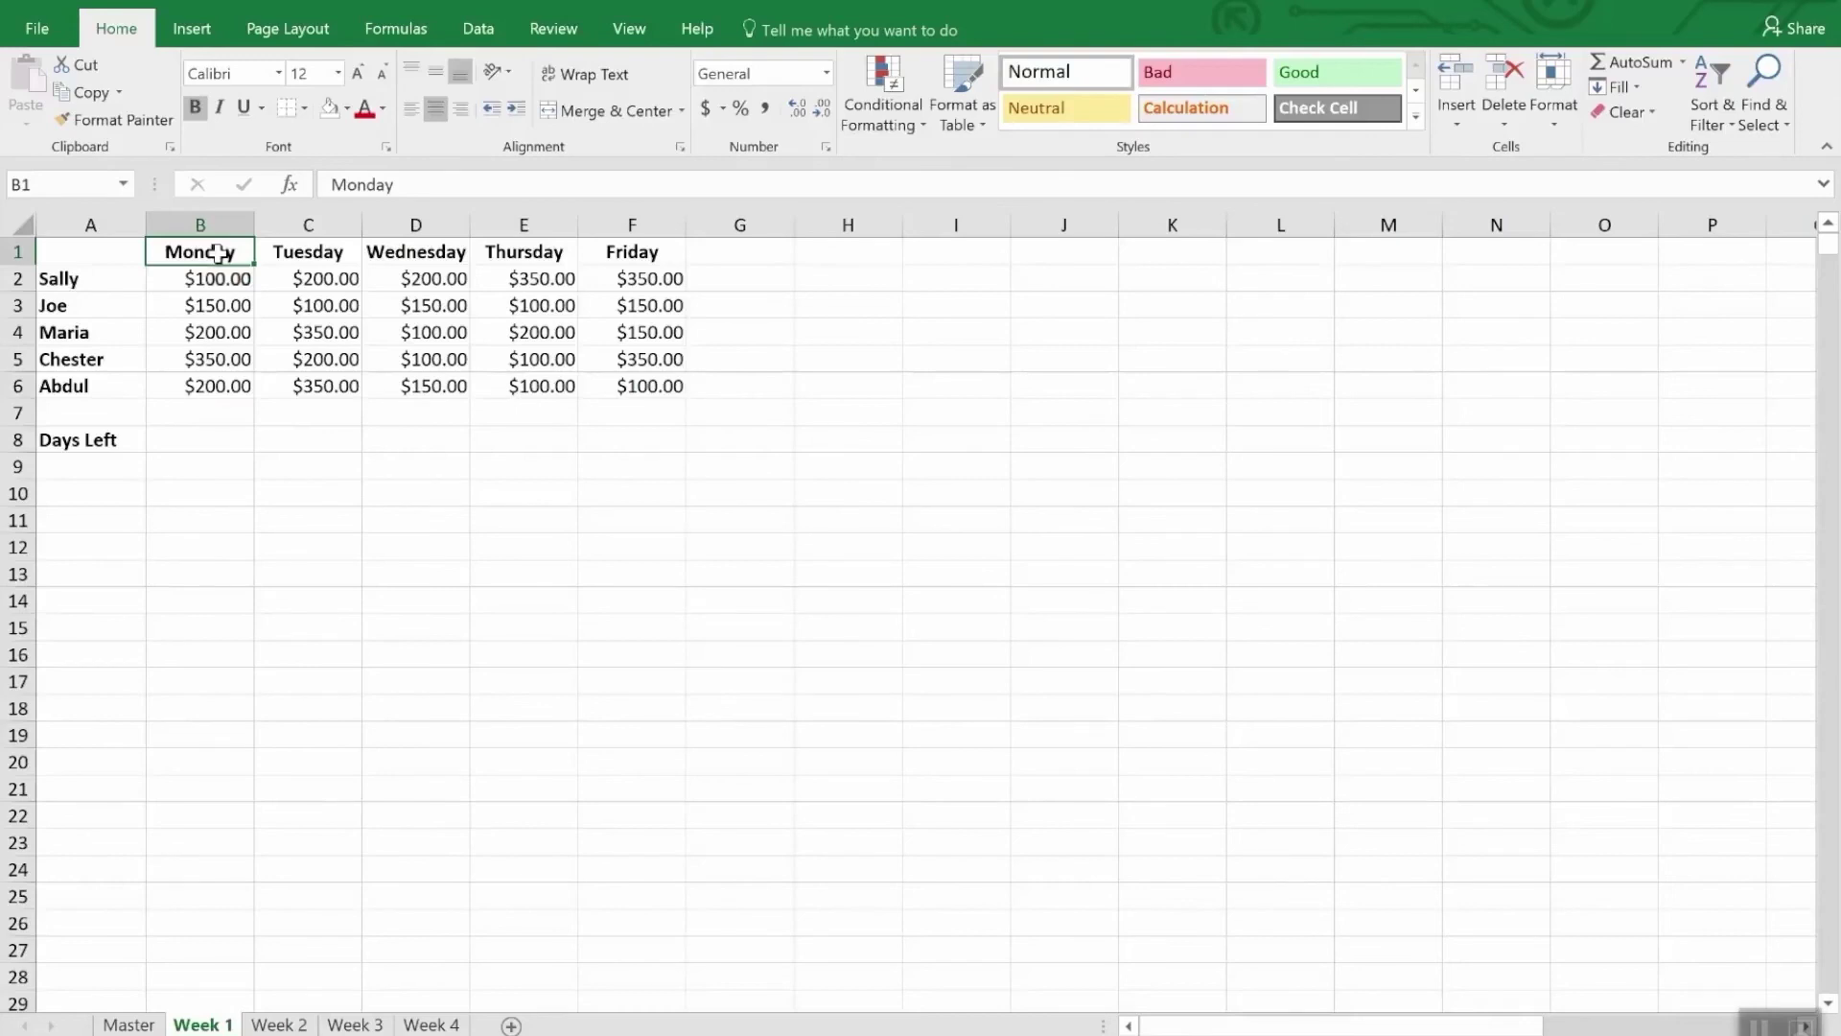
pyautogui.write('4/2/')
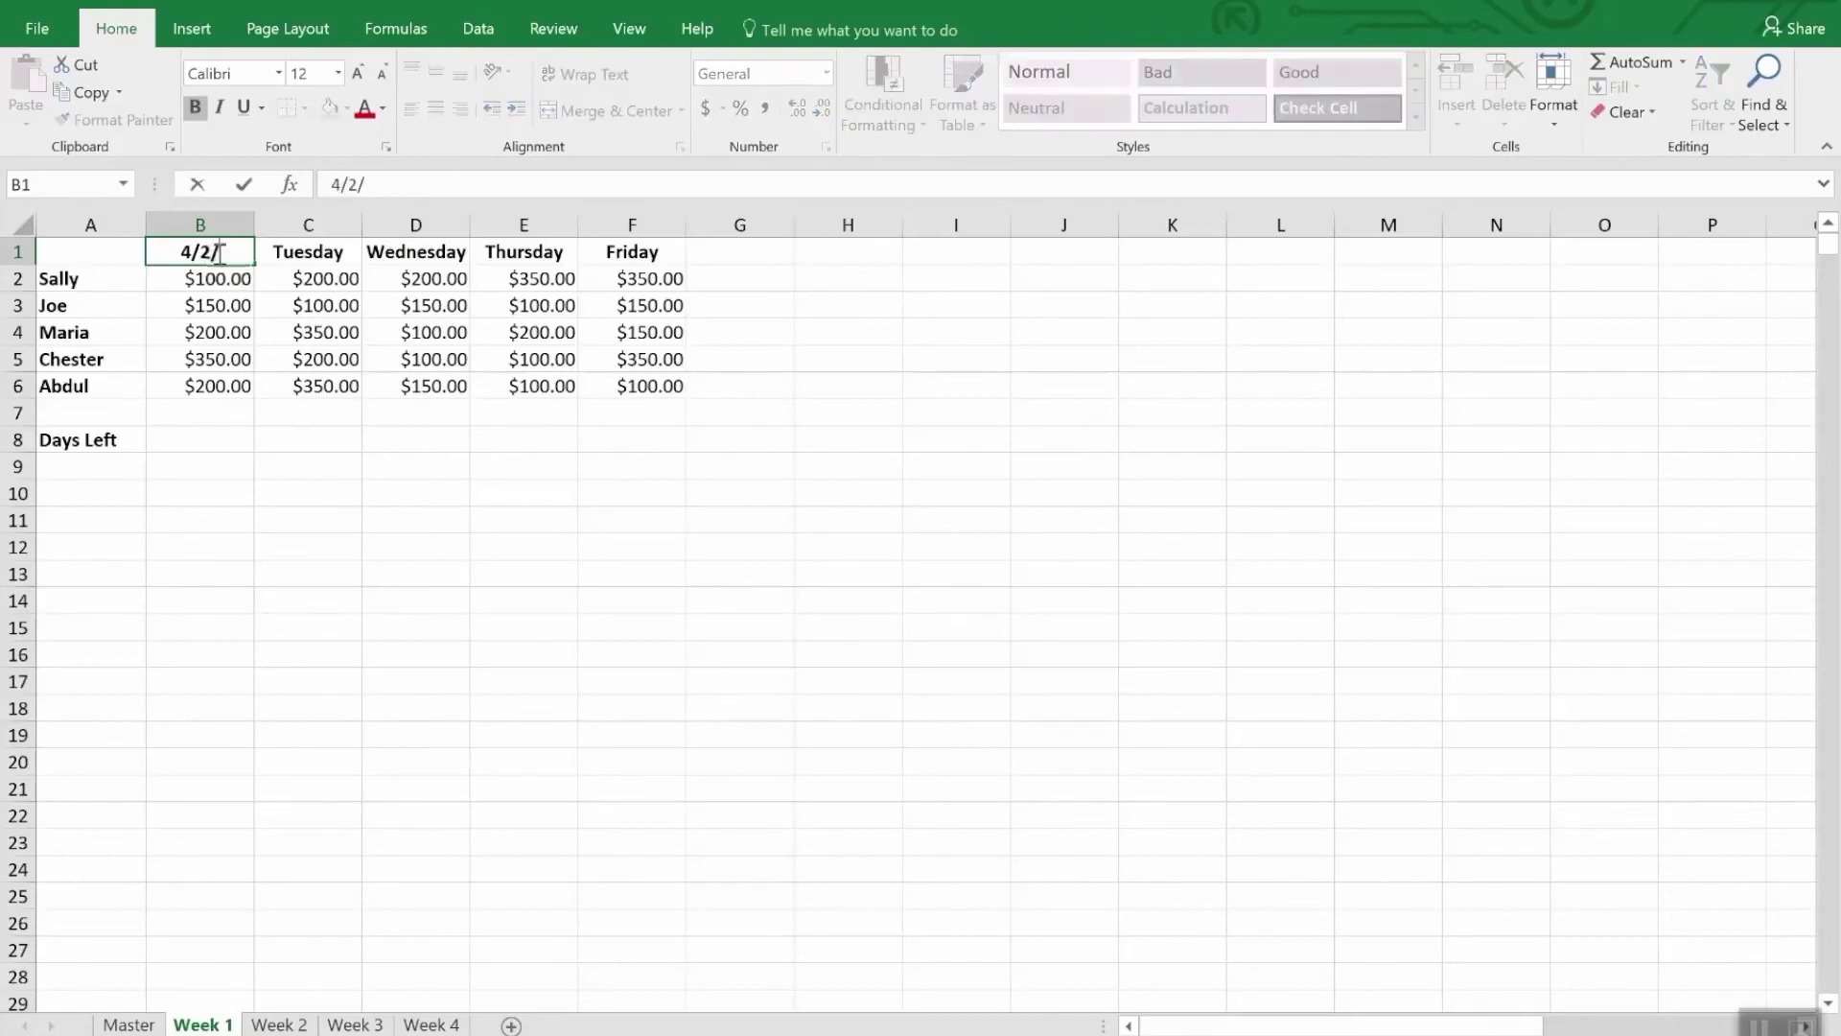
pyautogui.write('2018')
pyautogui.press('Return')
# Replace the Tuesday heading in C1 with the formula =B1+1 to produce the following day's date
pyautogui.click(216, 252)
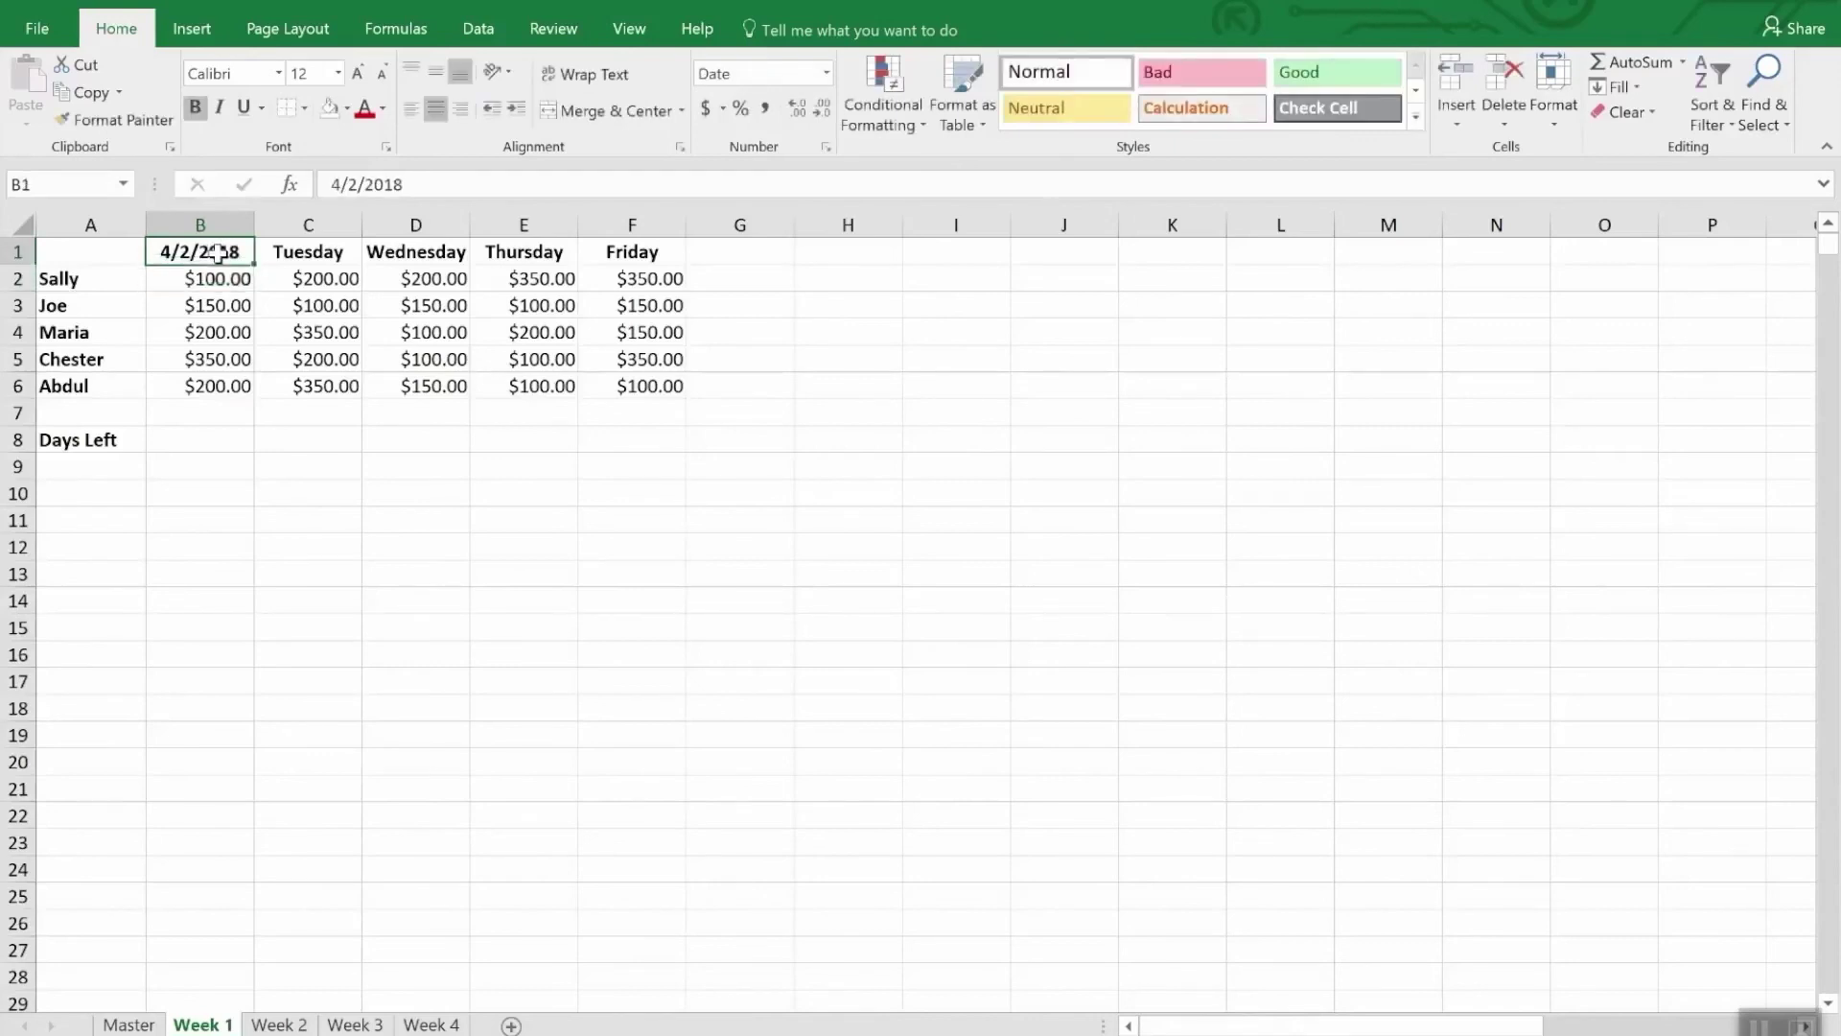
pyautogui.press('Right')
pyautogui.write('=b')
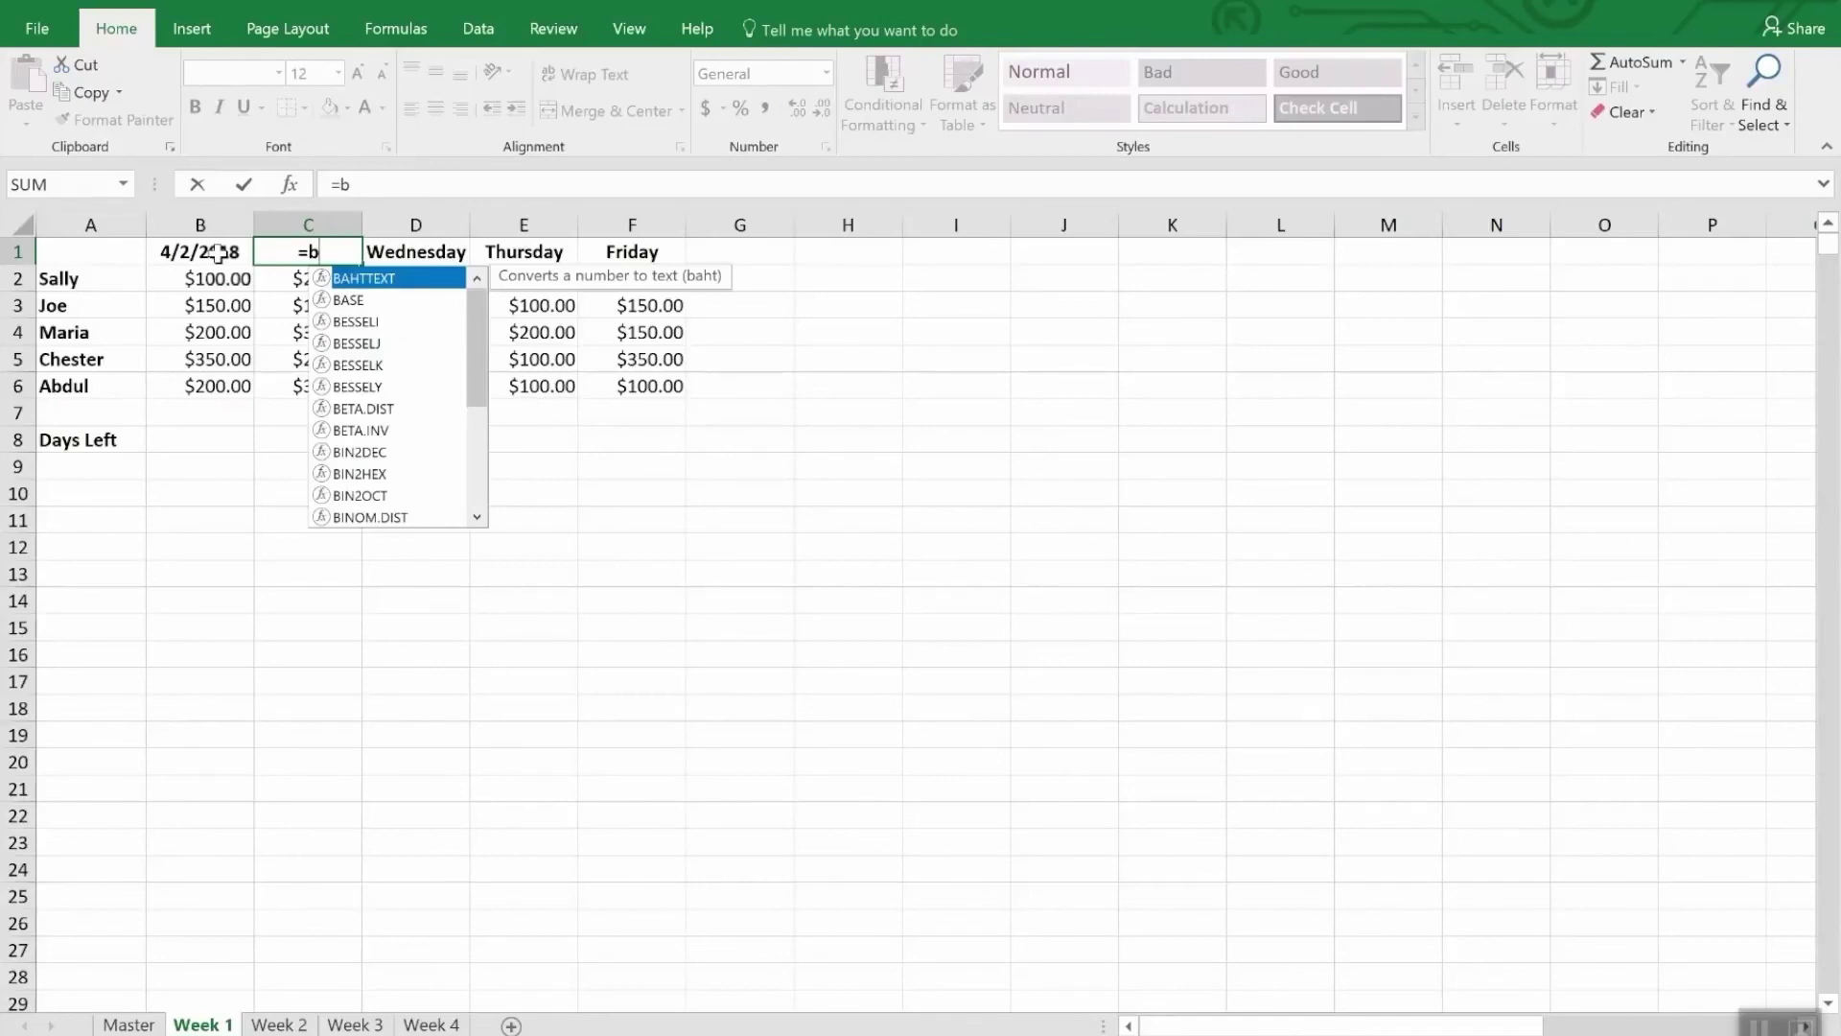
pyautogui.write('2')
pyautogui.press('BackSpace')
pyautogui.write('1')
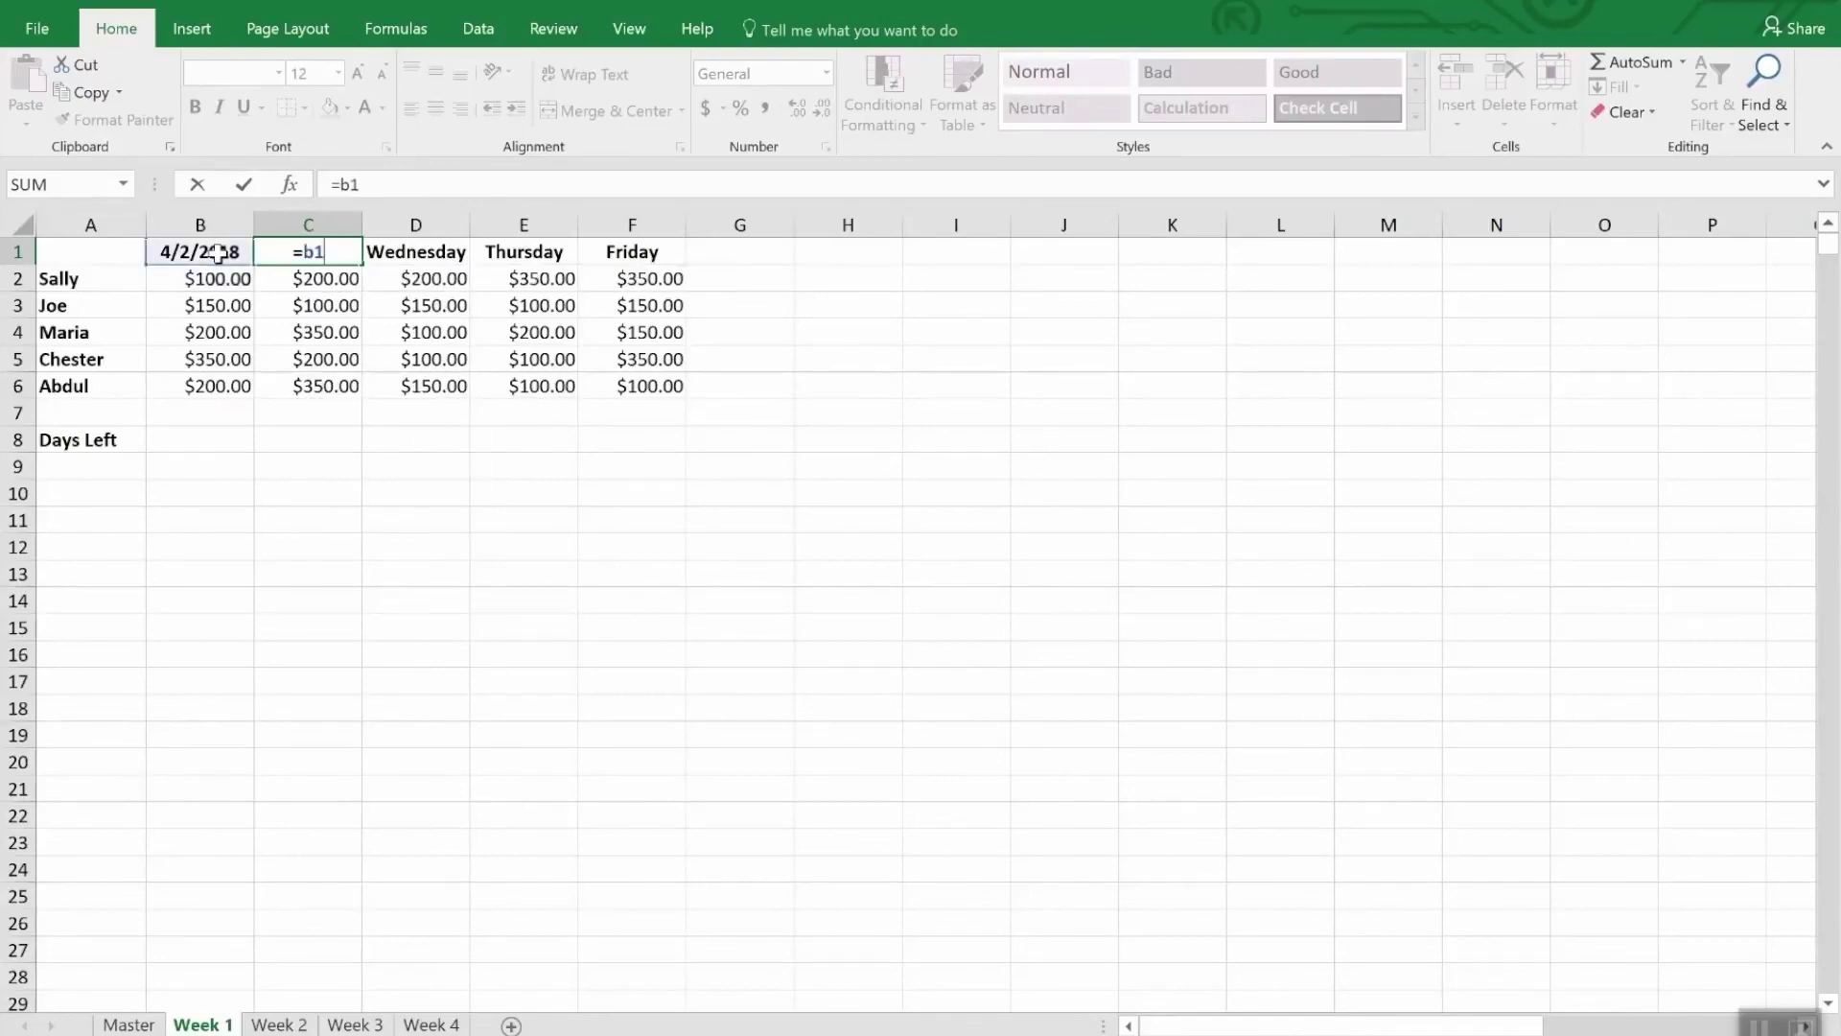
pyautogui.write('+1')
pyautogui.press('Return')
pyautogui.press('Up')
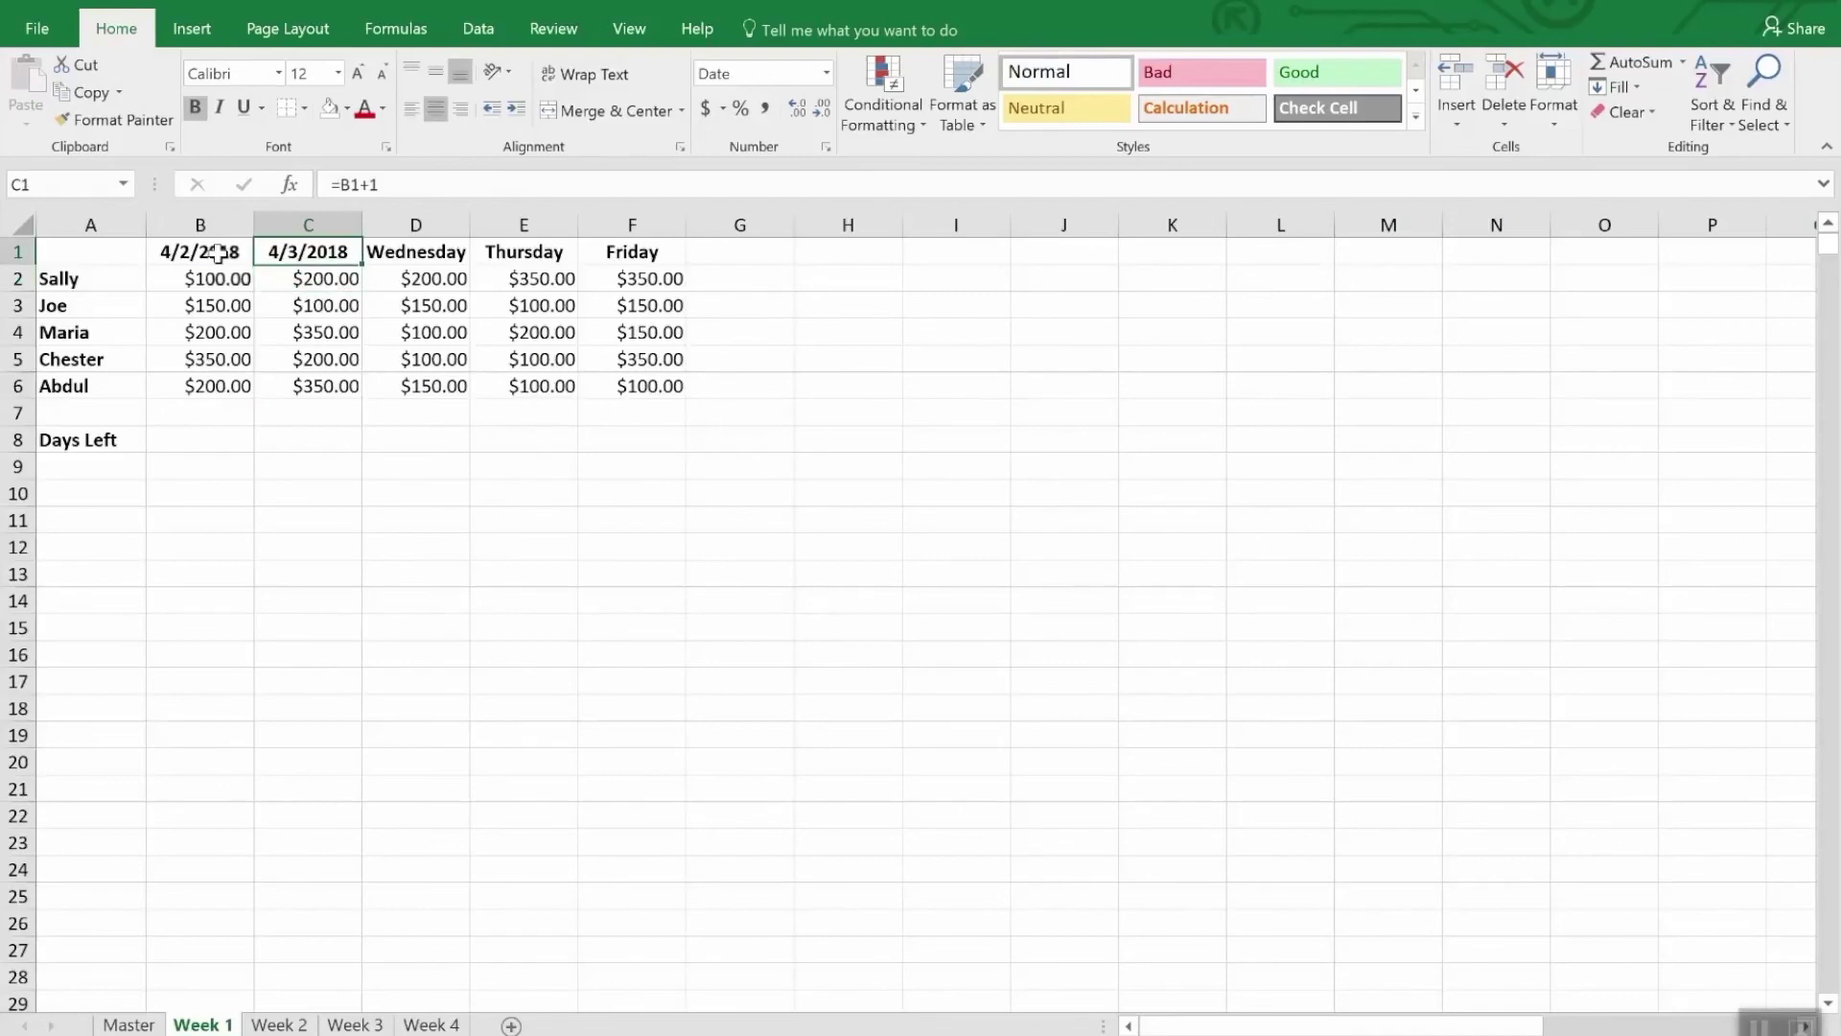
# Copy the date formula from C1 into D1, E1 and F1, replacing the Wednesday to Friday headings
pyautogui.hotkey('ctrl', 'c')
pyautogui.press('Right')
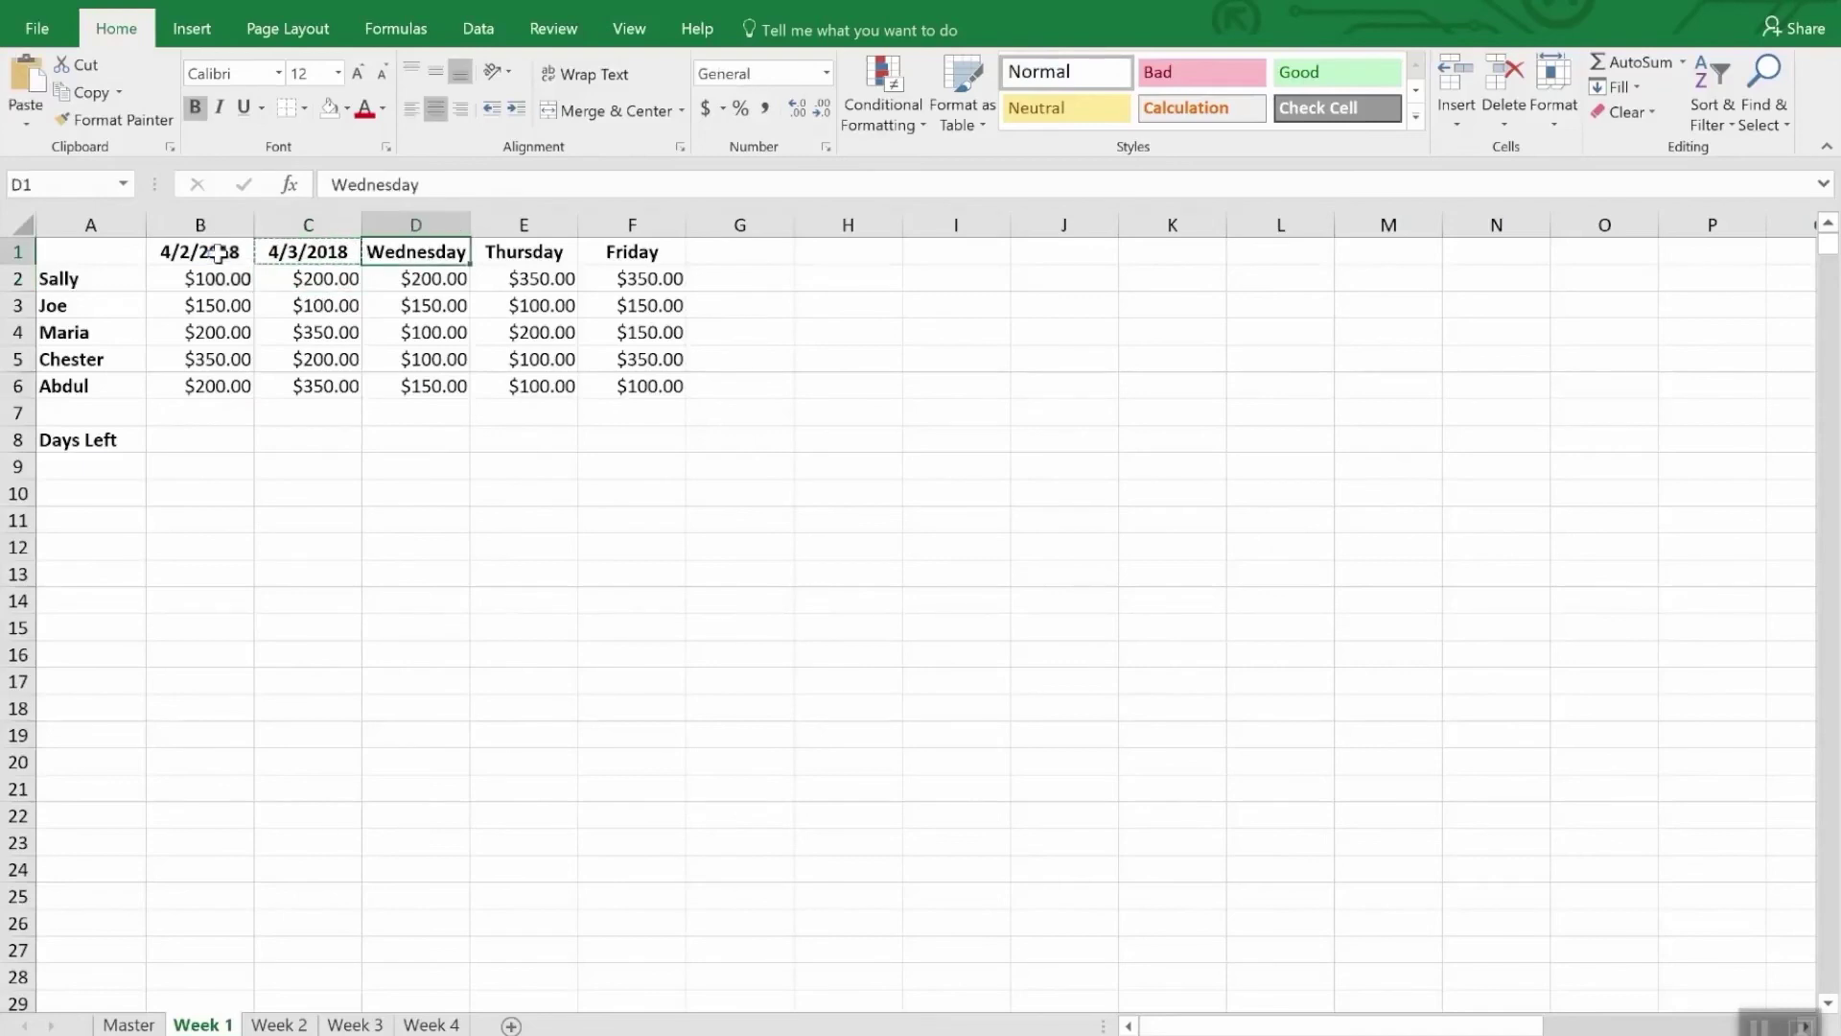
pyautogui.hotkey('ctrl', 'v')
pyautogui.press('Right')
pyautogui.hotkey('ctrl', 'v')
pyautogui.press('Right')
pyautogui.hotkey('ctrl', 'v')
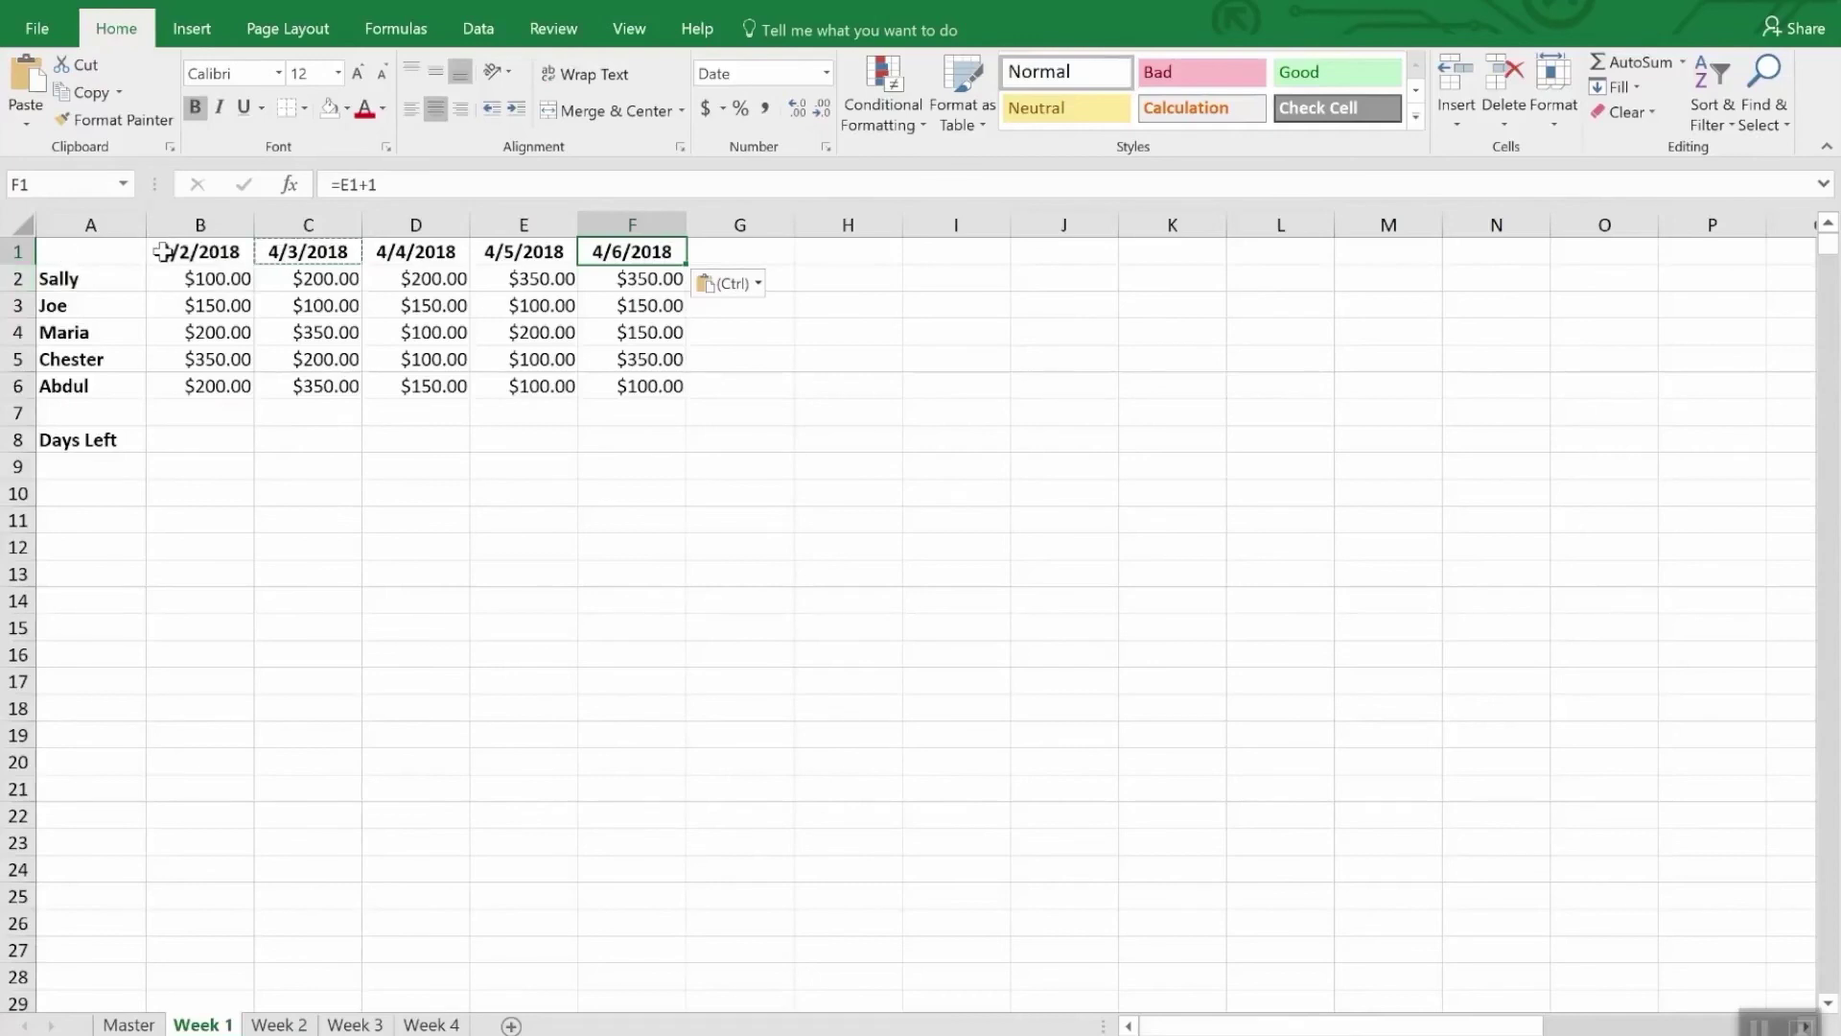
# Paste the copied date formula over the Monday to Friday headings in B1:F1 of the Week 2 sheet
pyautogui.moveTo(163, 251); pyautogui.dragTo(608, 250)
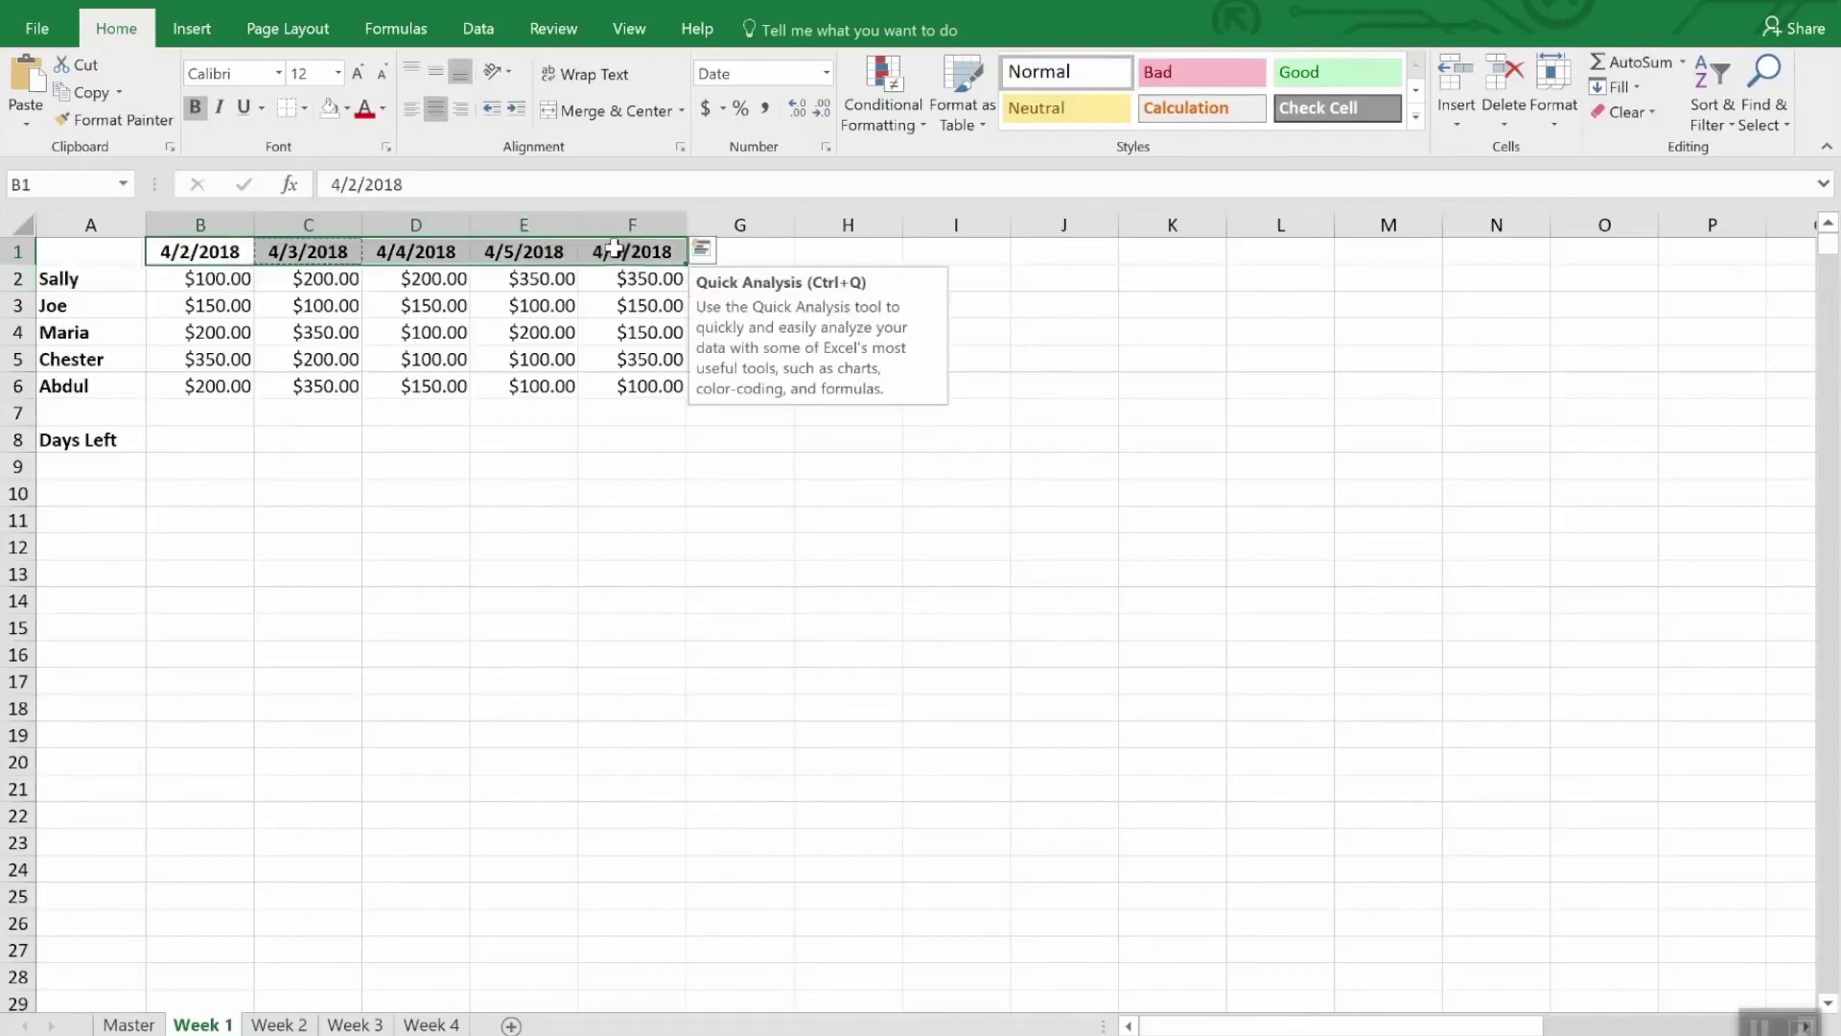
pyautogui.click(279, 1025)
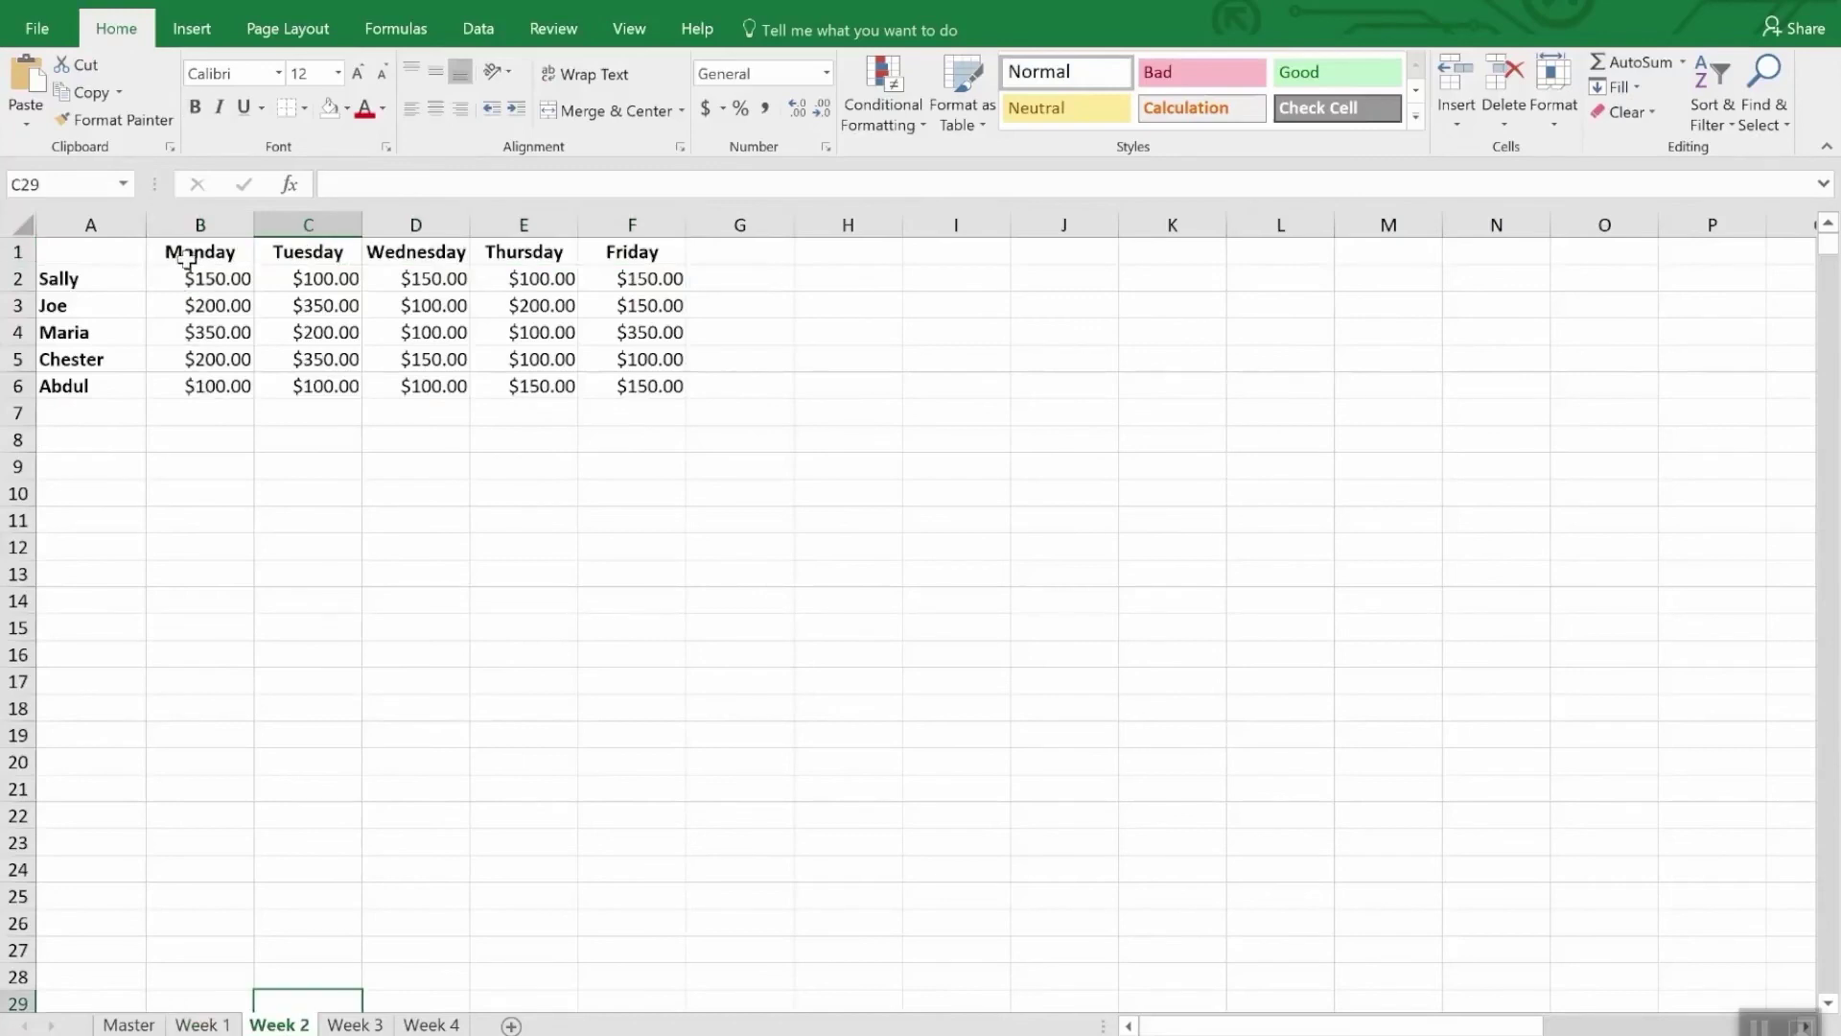
pyautogui.moveTo(181, 251); pyautogui.dragTo(600, 251)
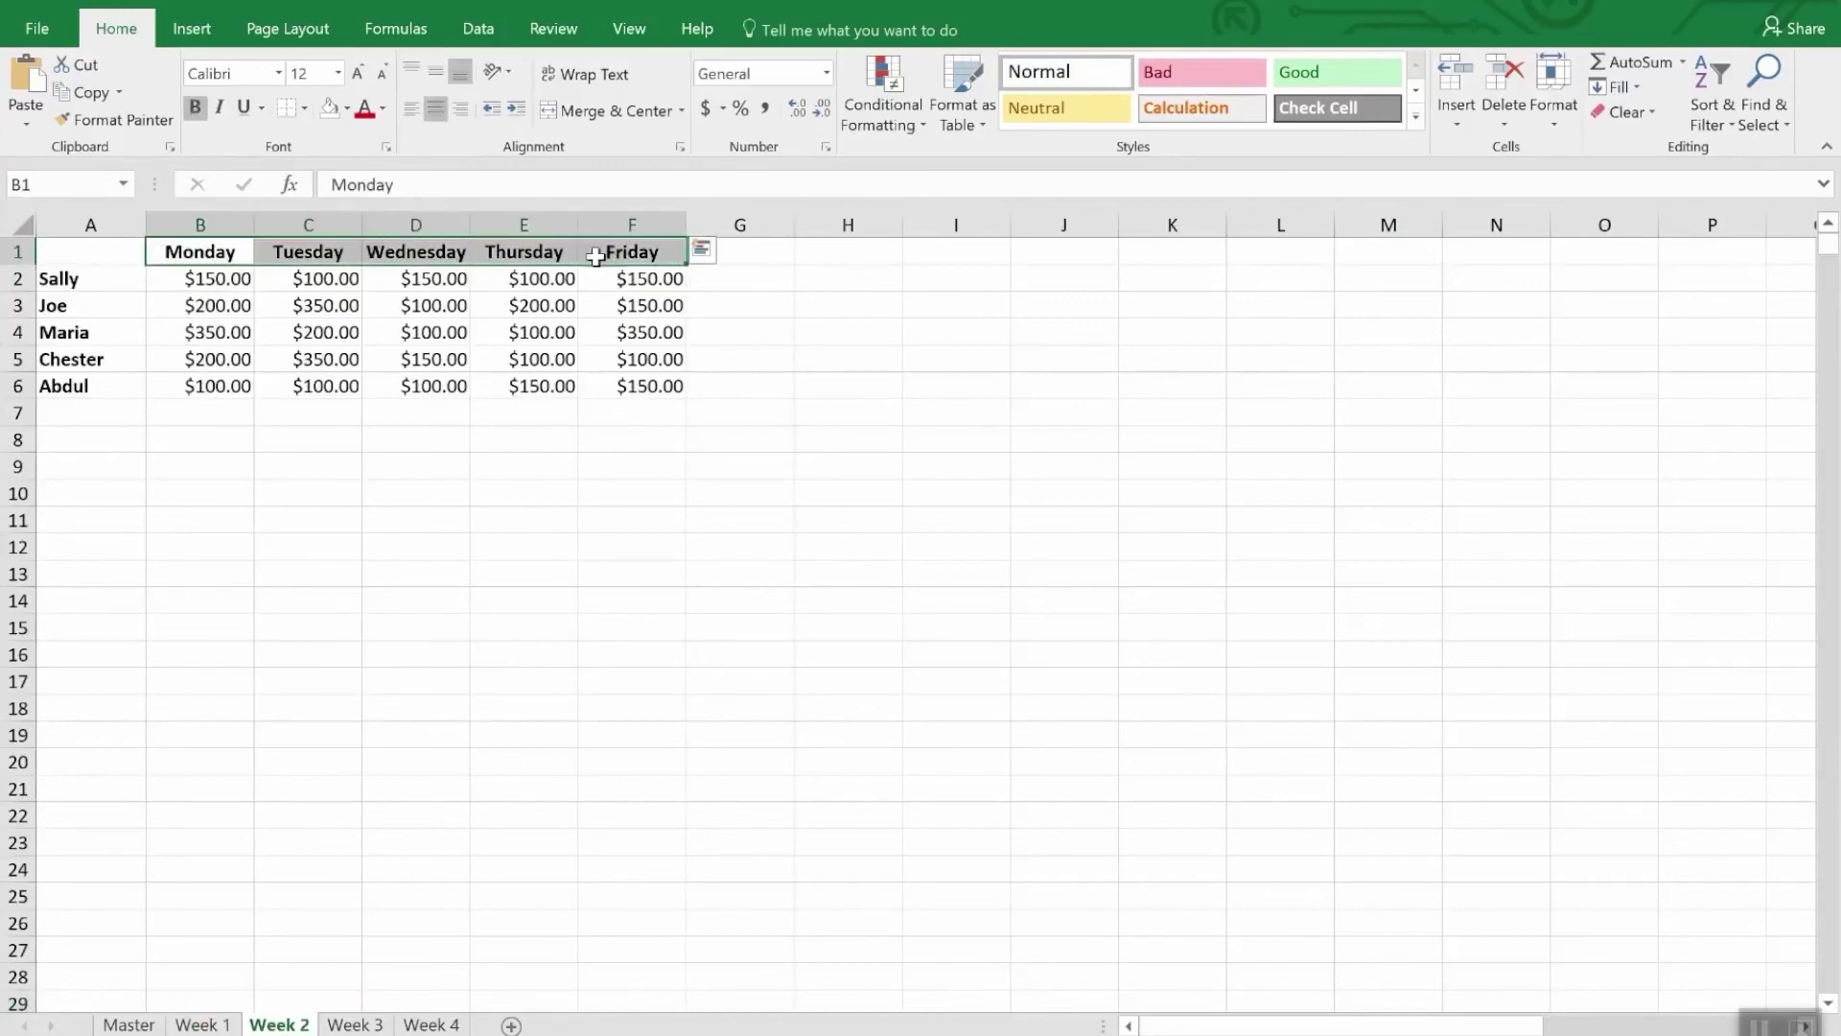
pyautogui.hotkey('ctrl', 'v')
# Replace the formula in B1 of the Week 2 sheet with the start date 4/9/2018
pyautogui.click(206, 252)
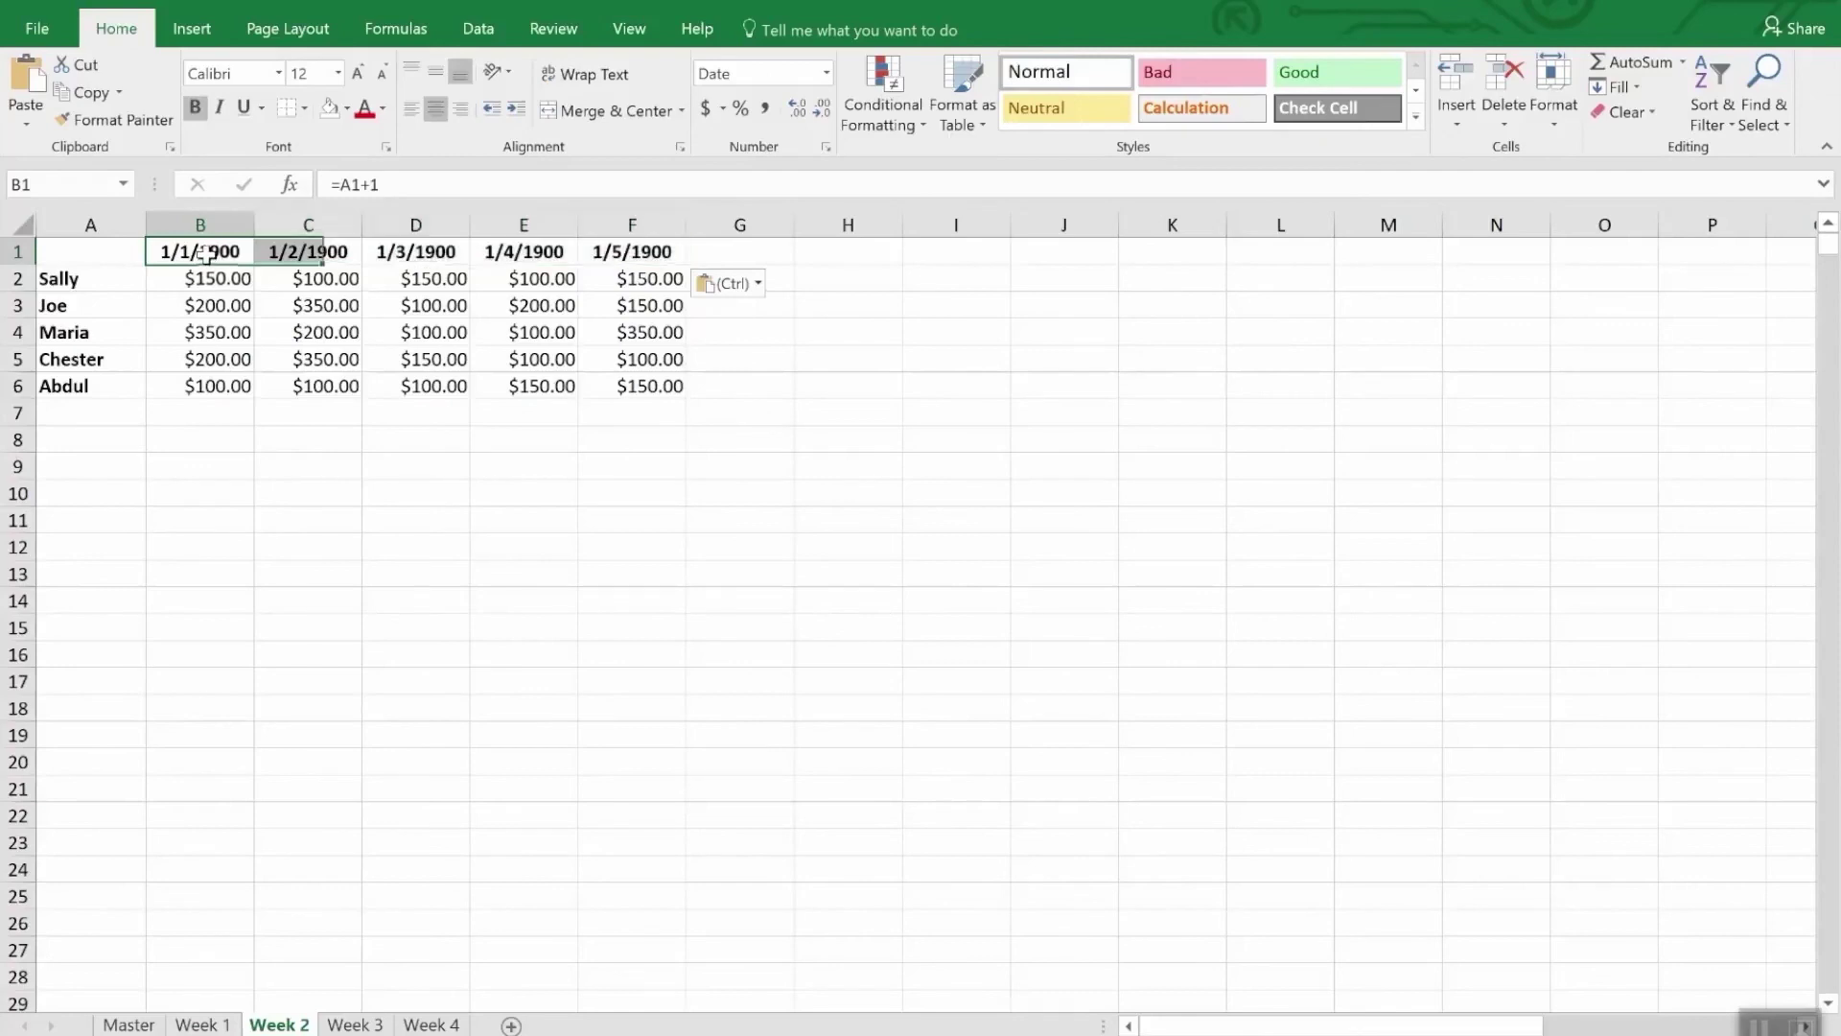
pyautogui.write('4')
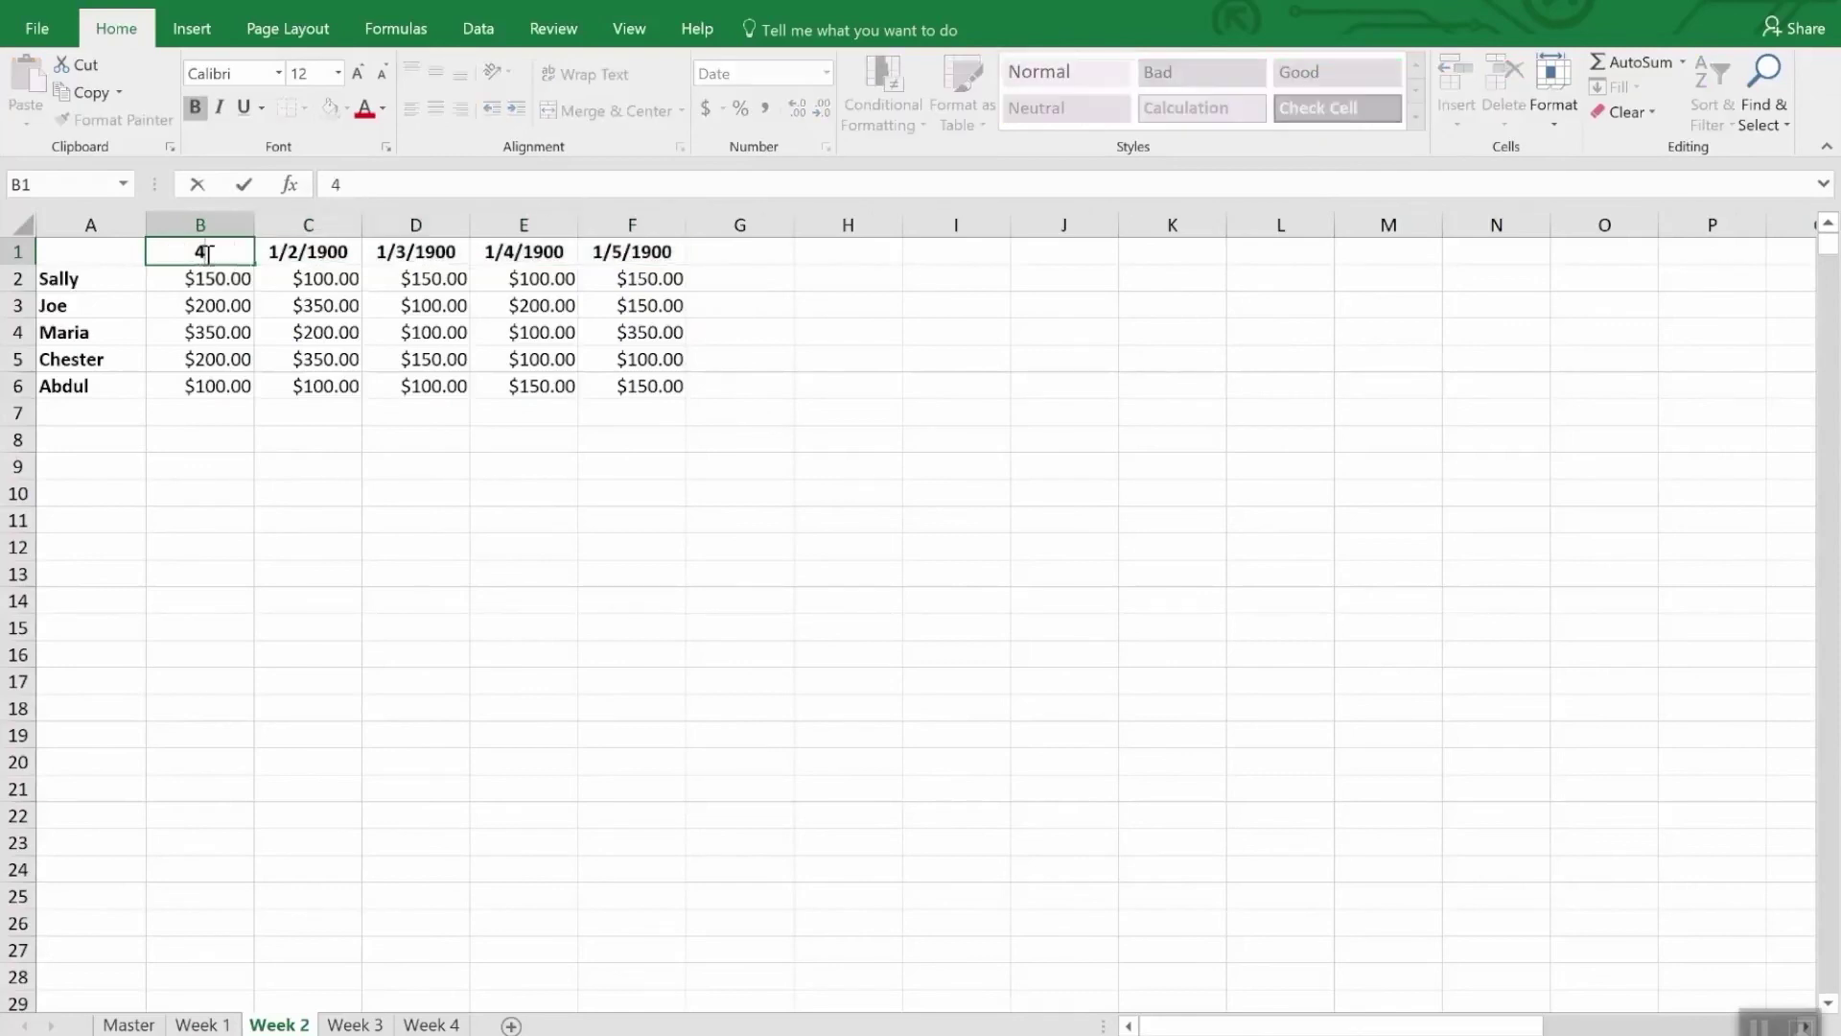
pyautogui.write('/9/20')
pyautogui.write('18')
pyautogui.press('Return')
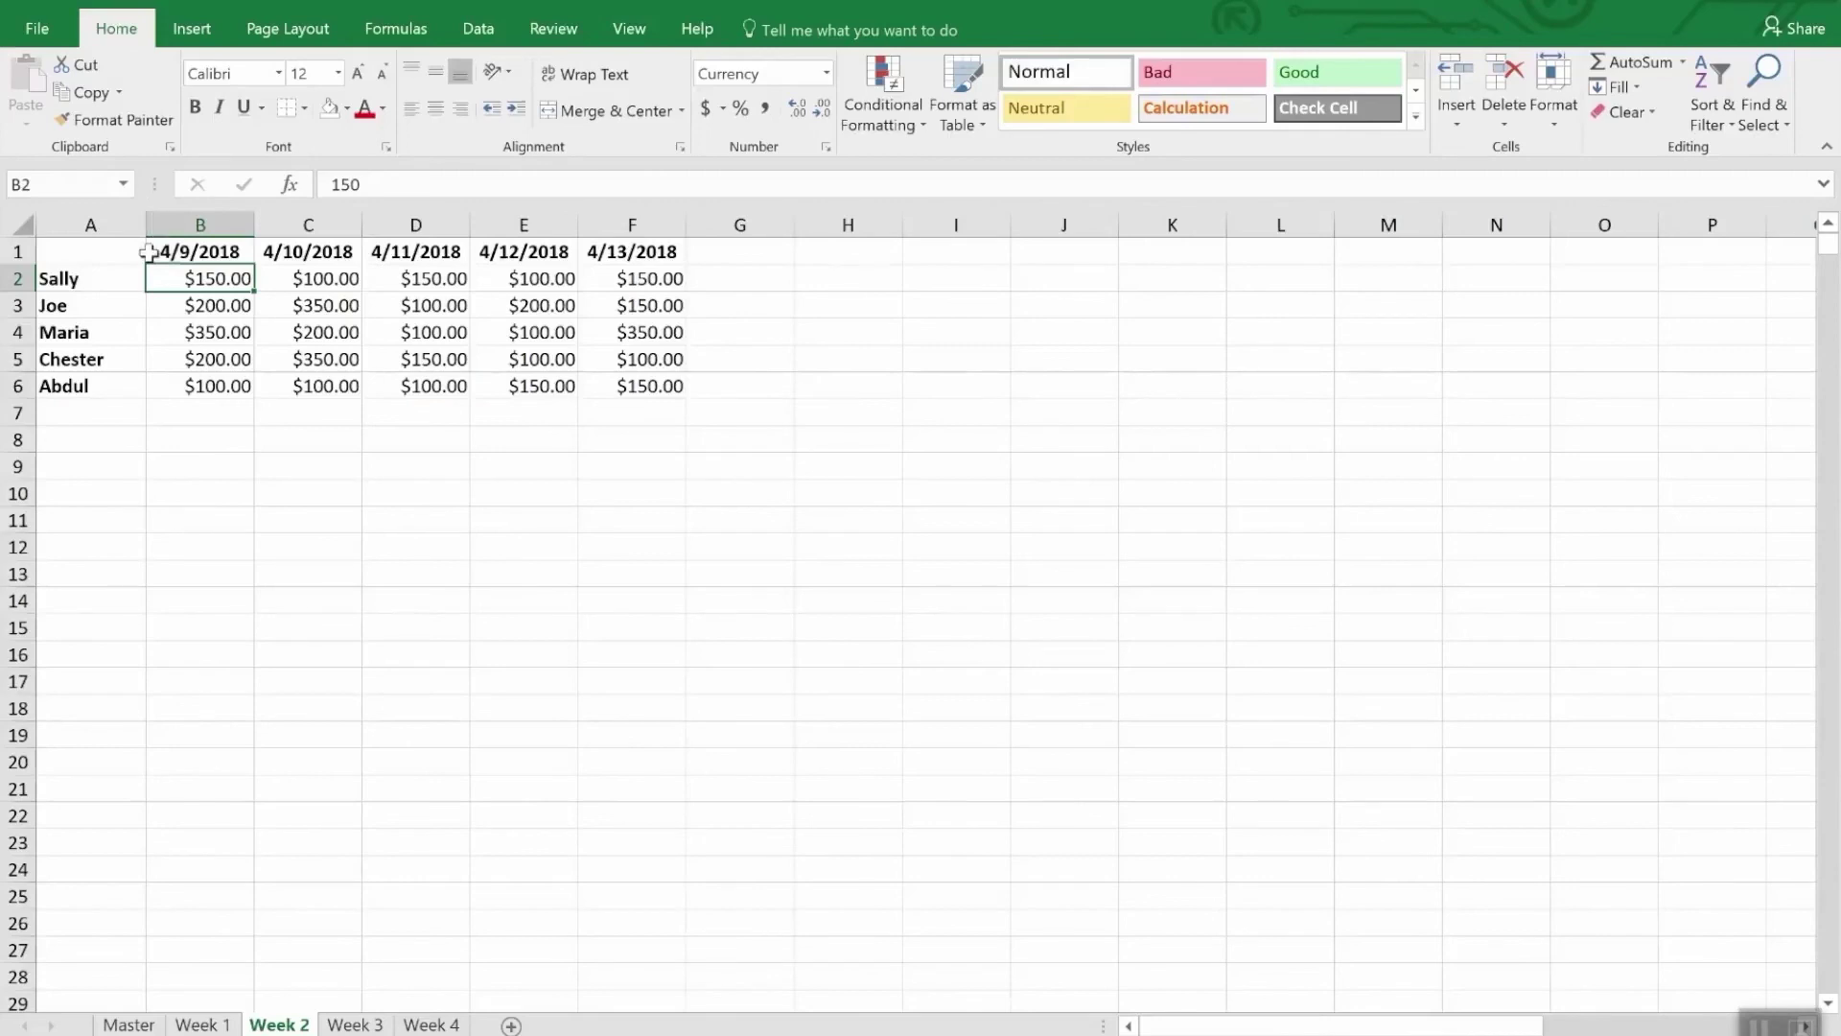
# Enter the formula =Date(2018,4,30)-today() beside Days Left in B8 of the Week 1 sheet
pyautogui.click(197, 1024)
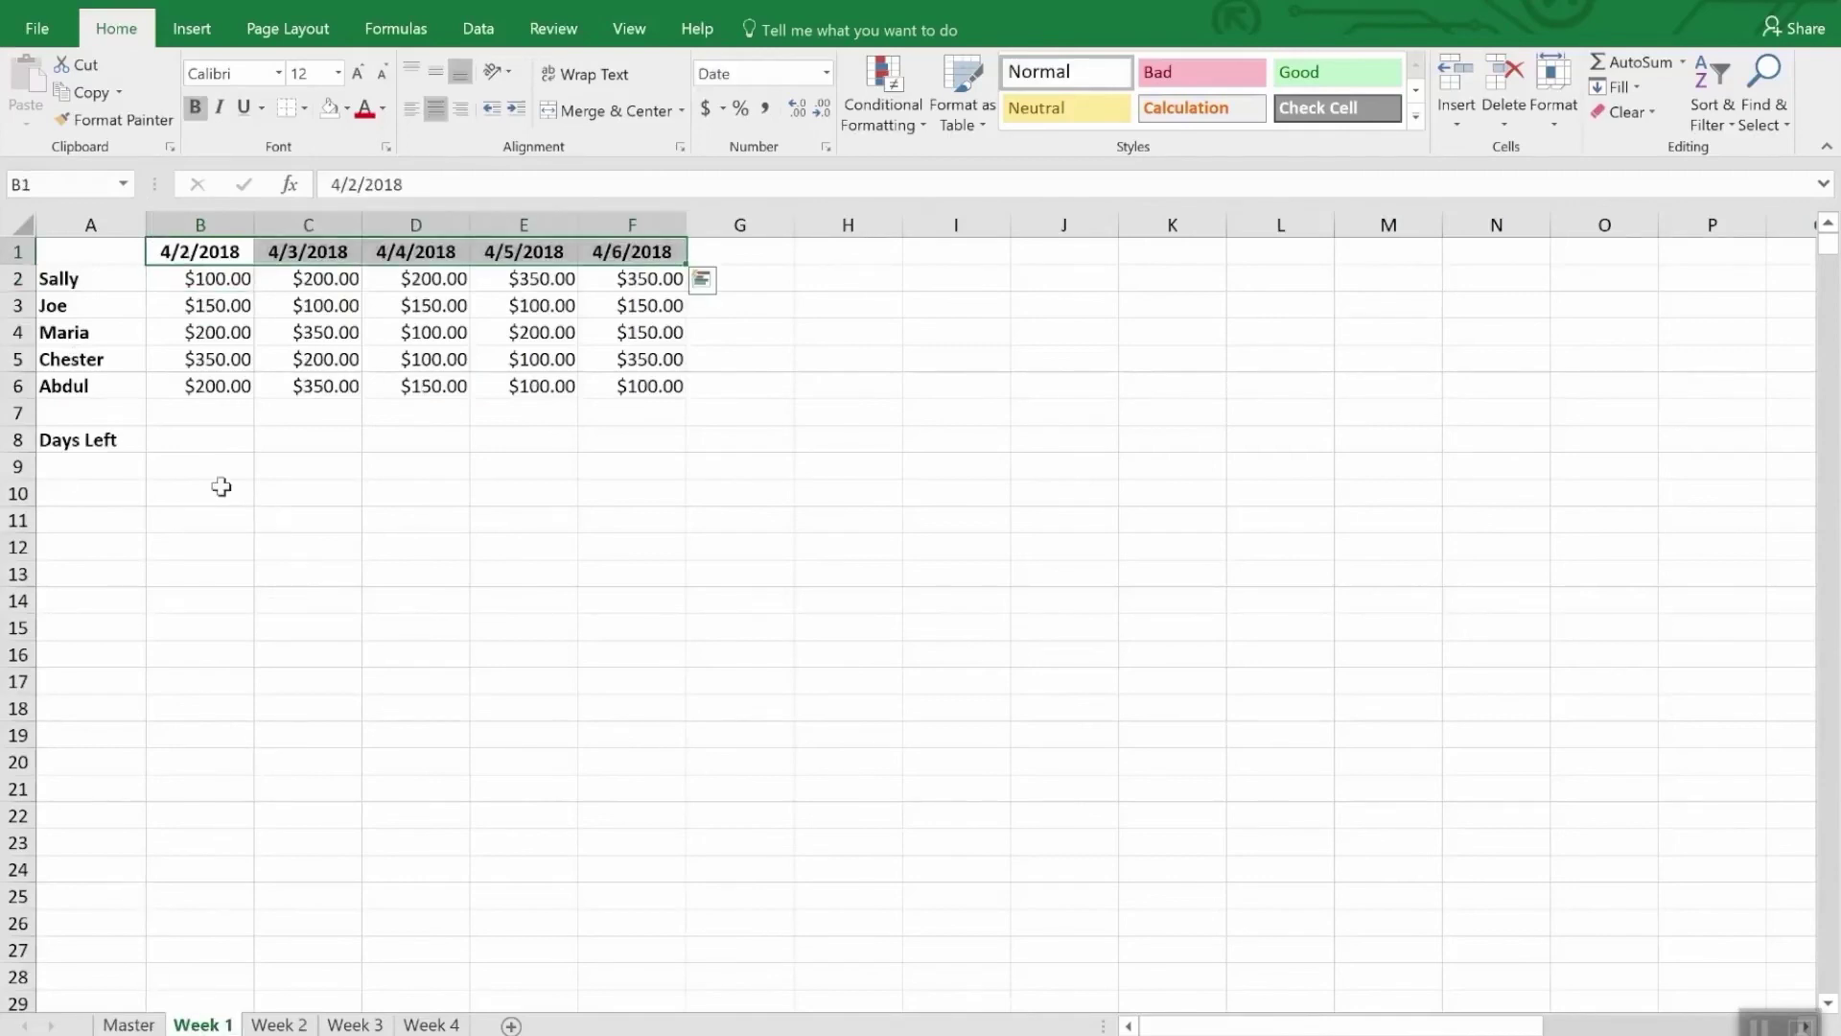
pyautogui.click(192, 441)
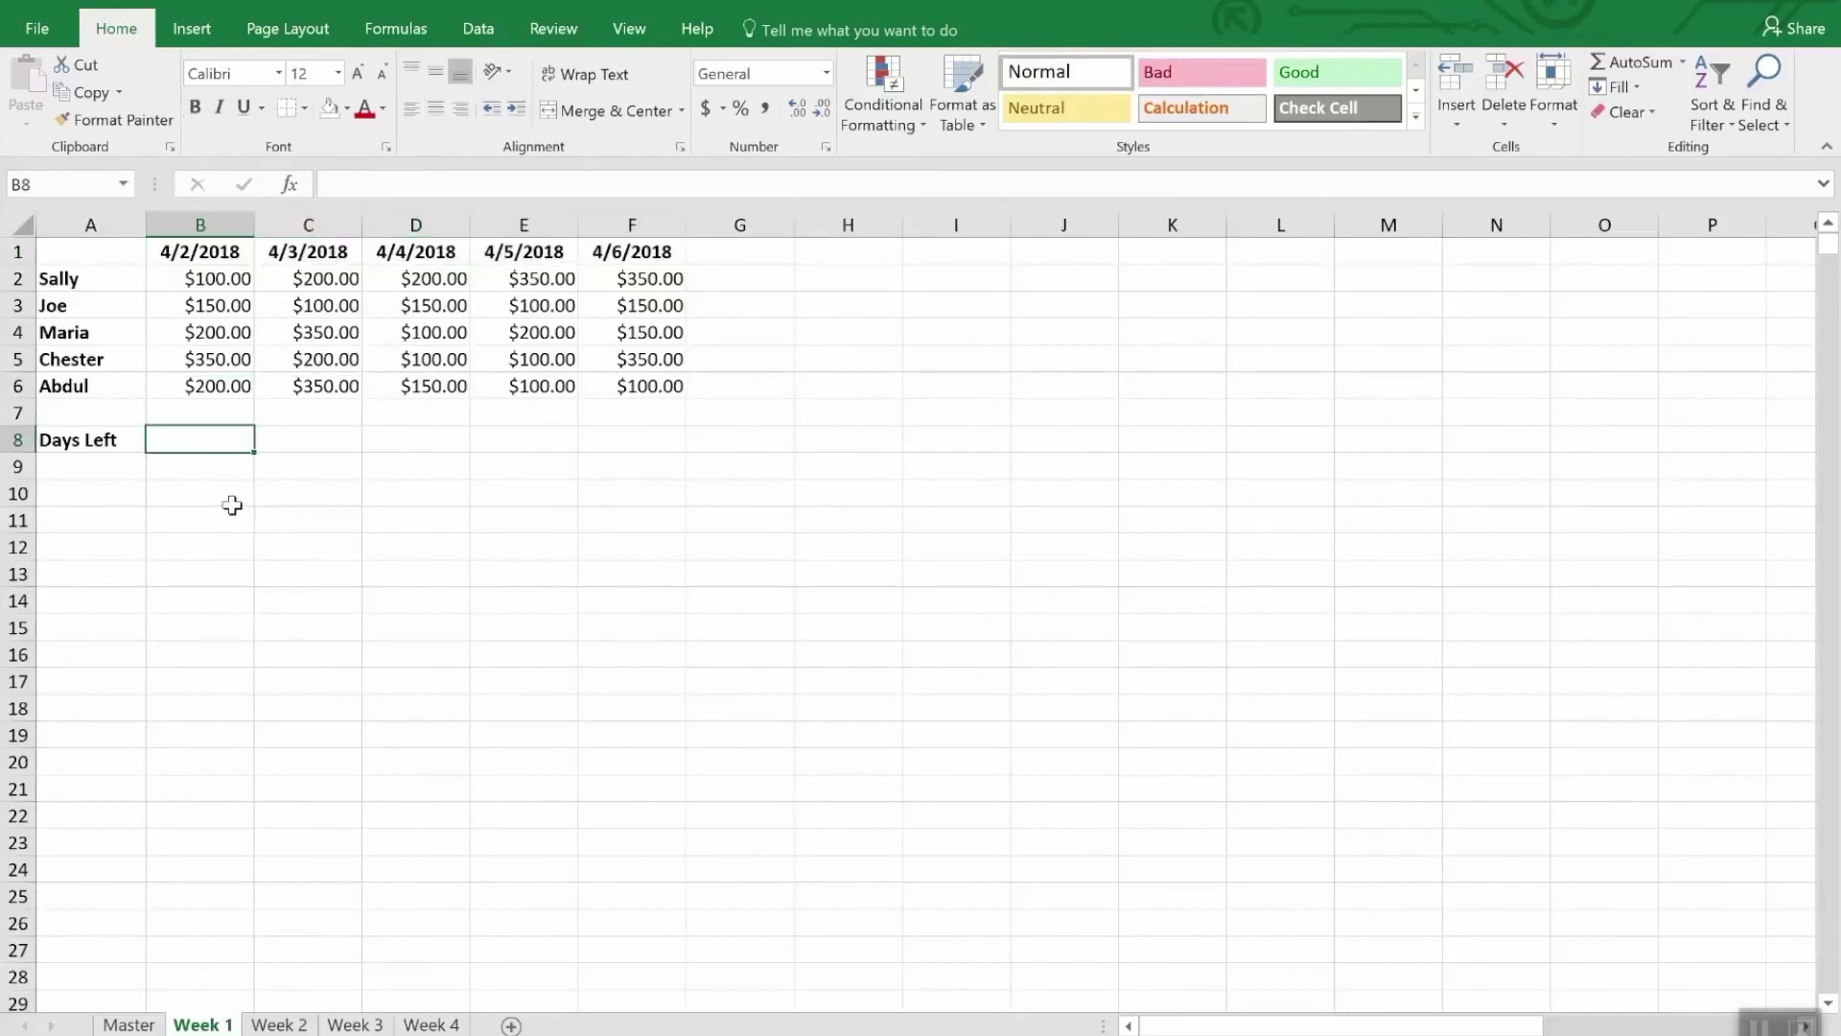
pyautogui.write('=')
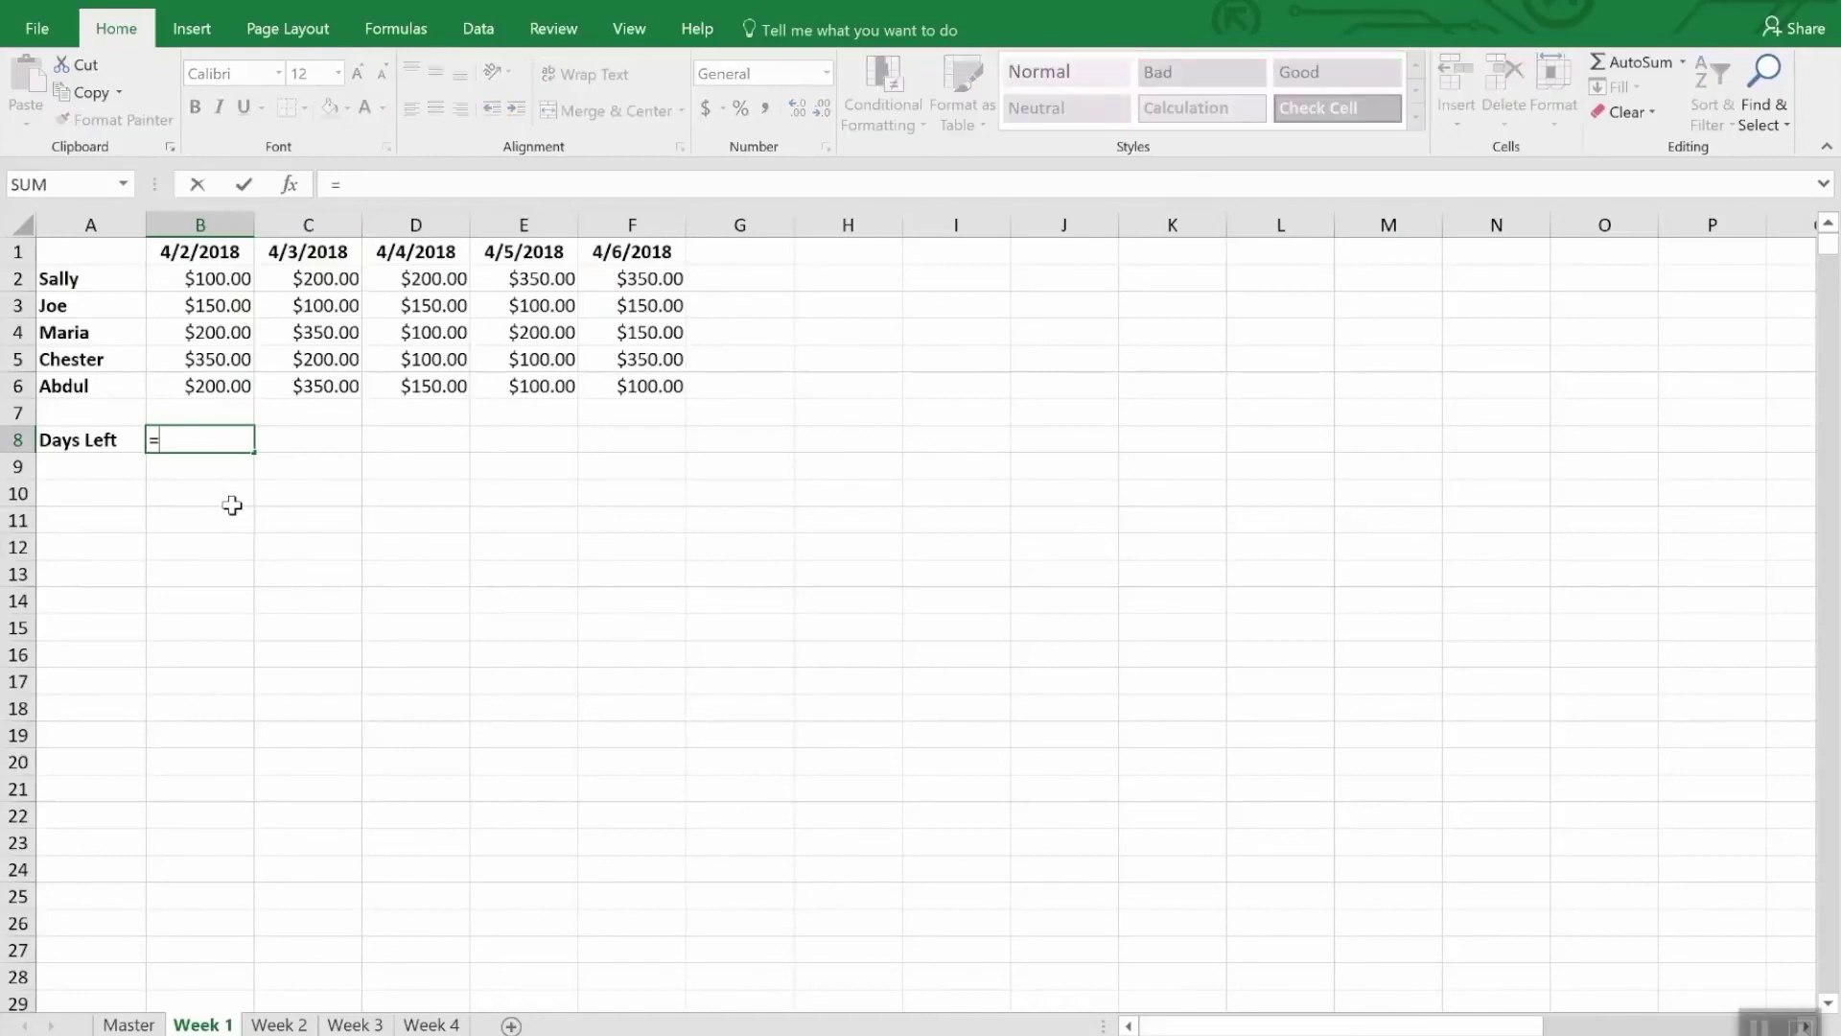
pyautogui.write('Da')
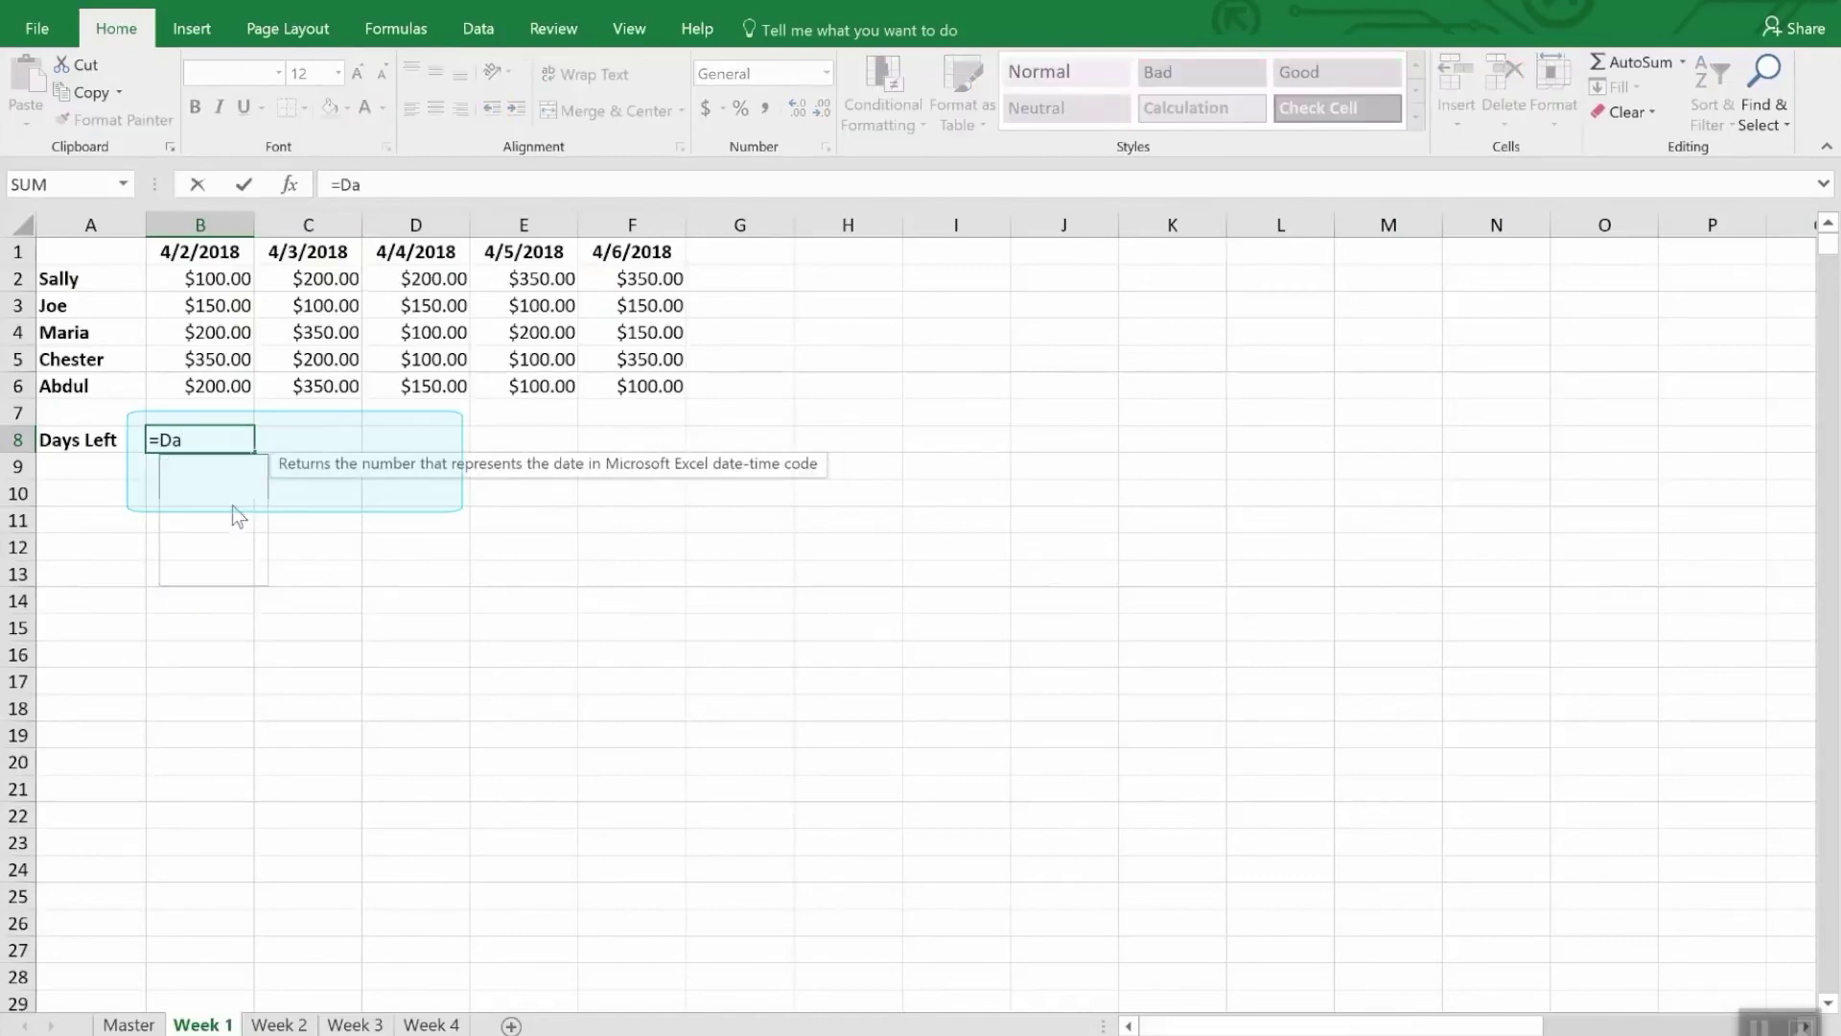
pyautogui.write('te(')
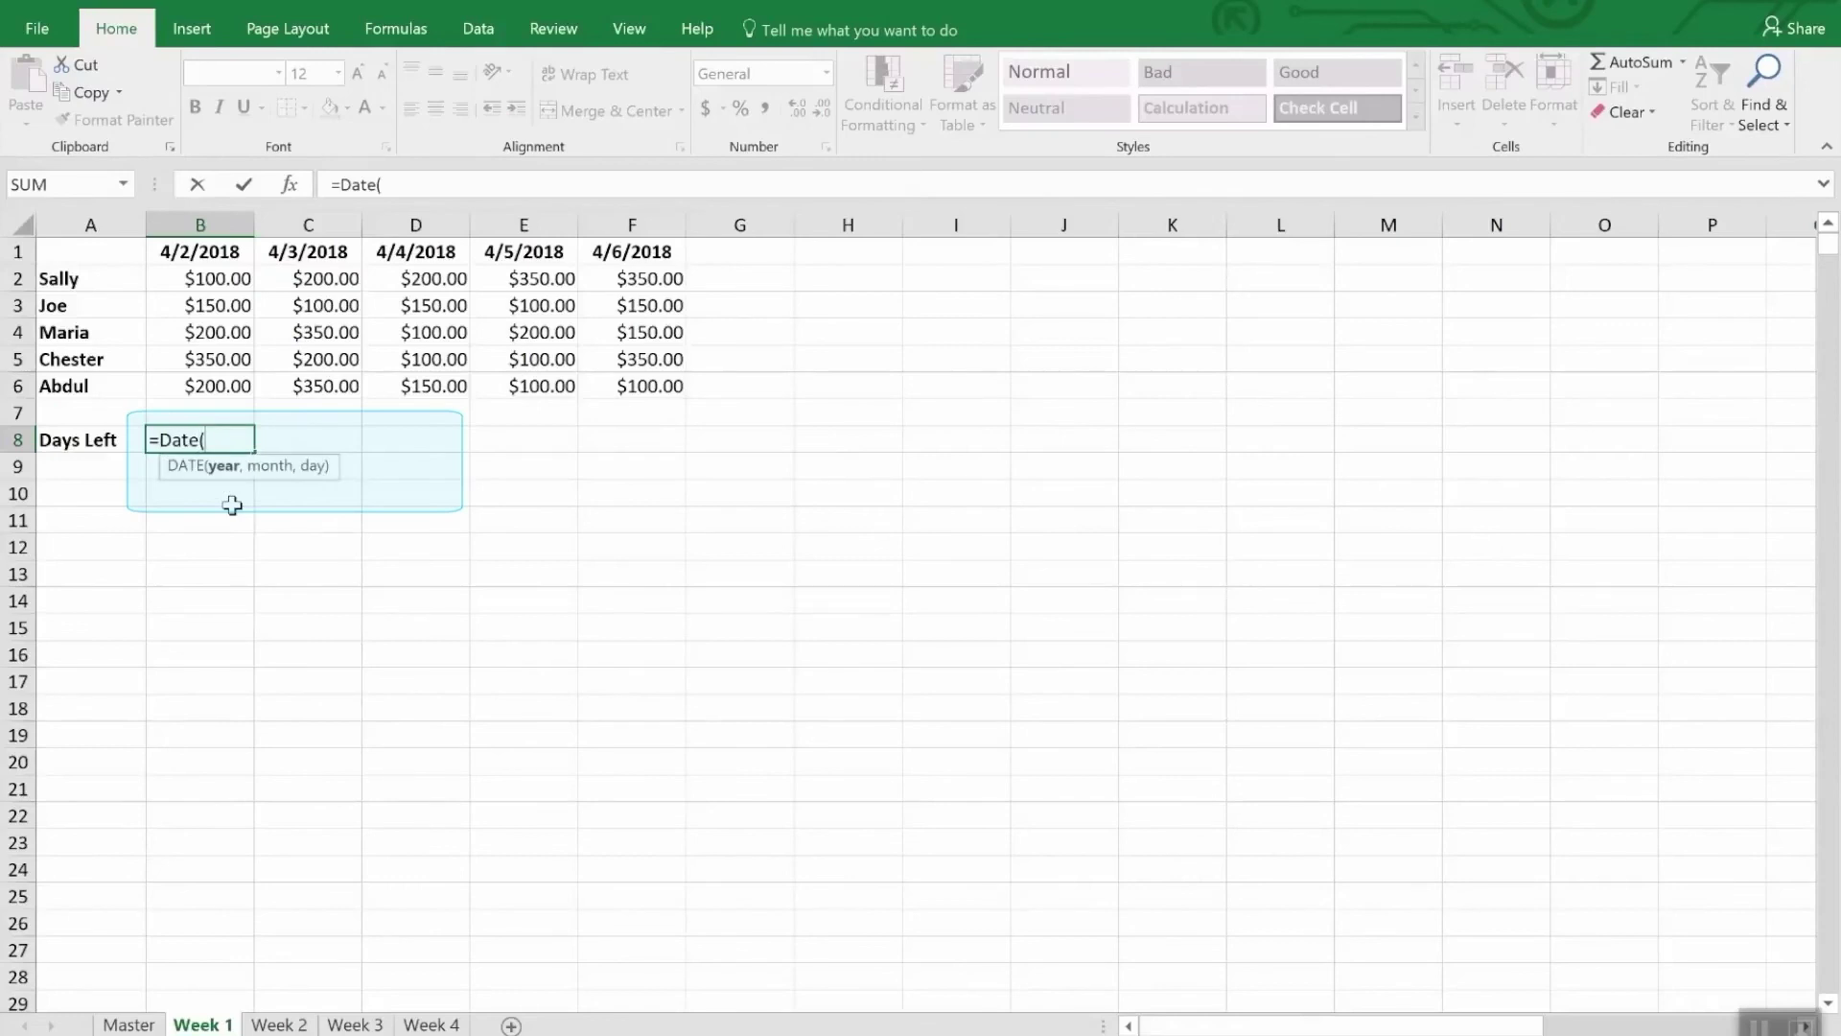
pyautogui.write('2018,4,')
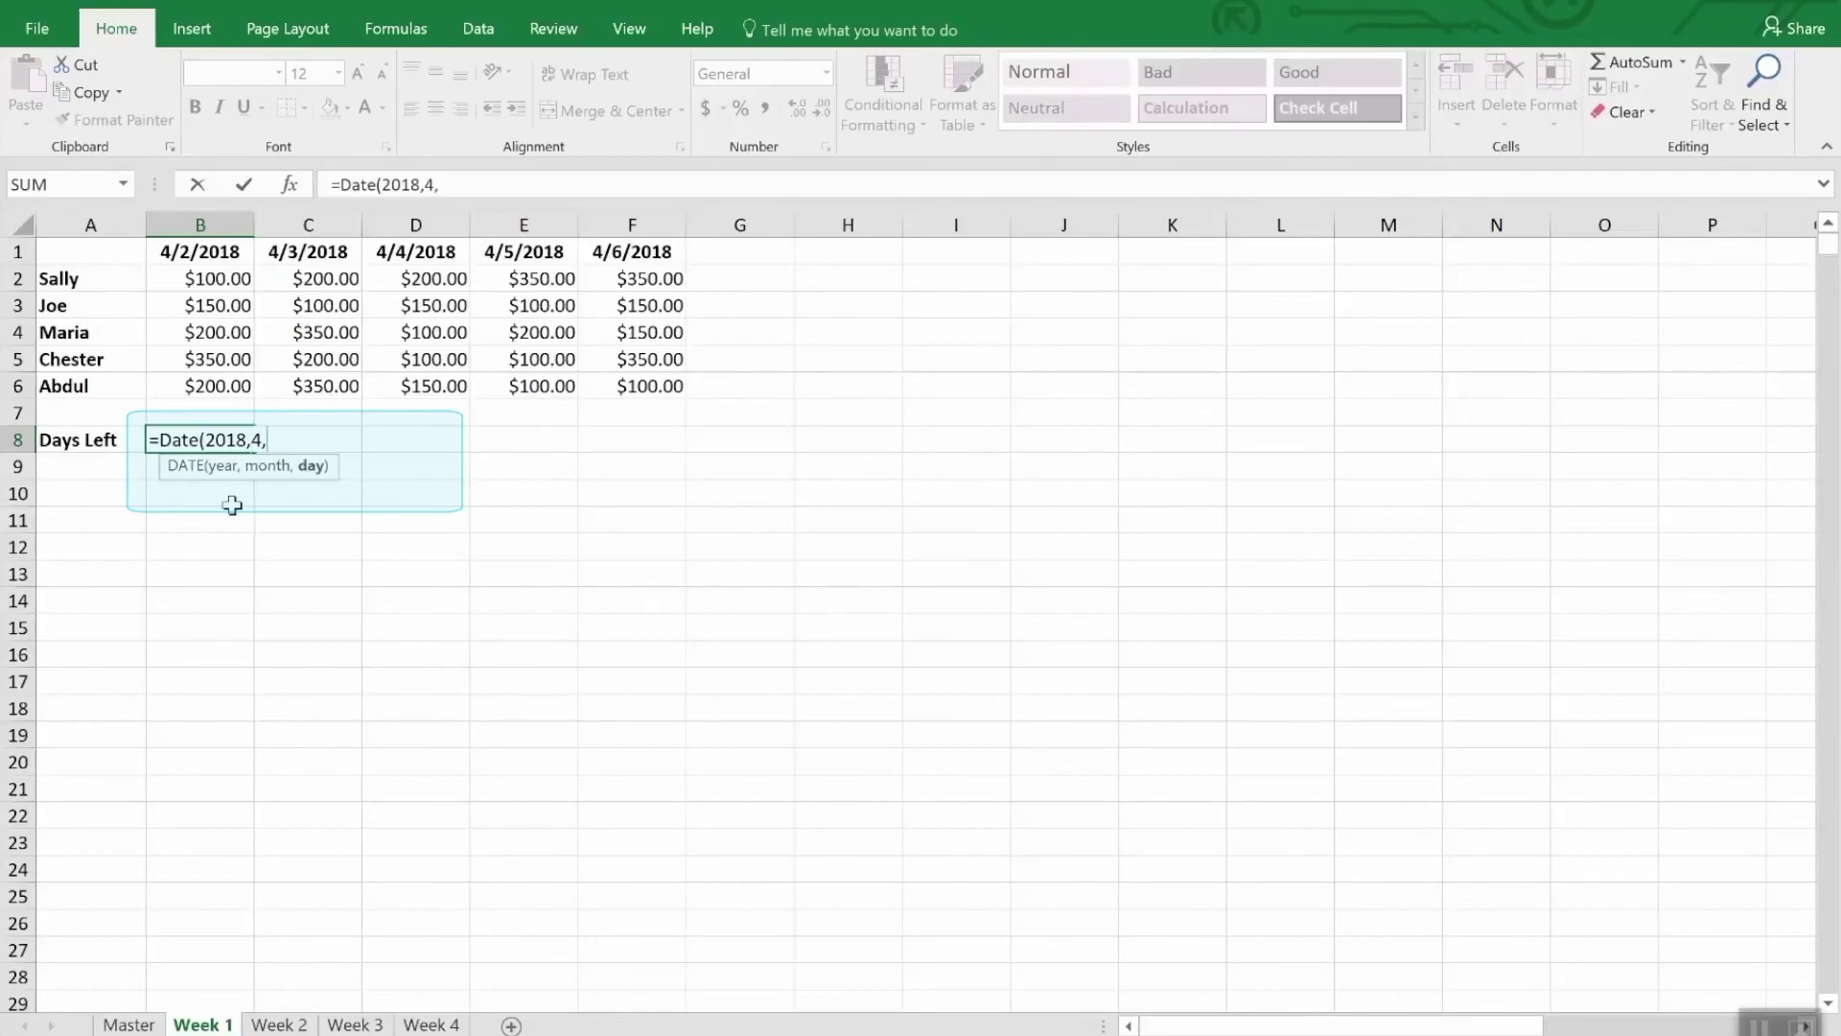
pyautogui.write('30)-')
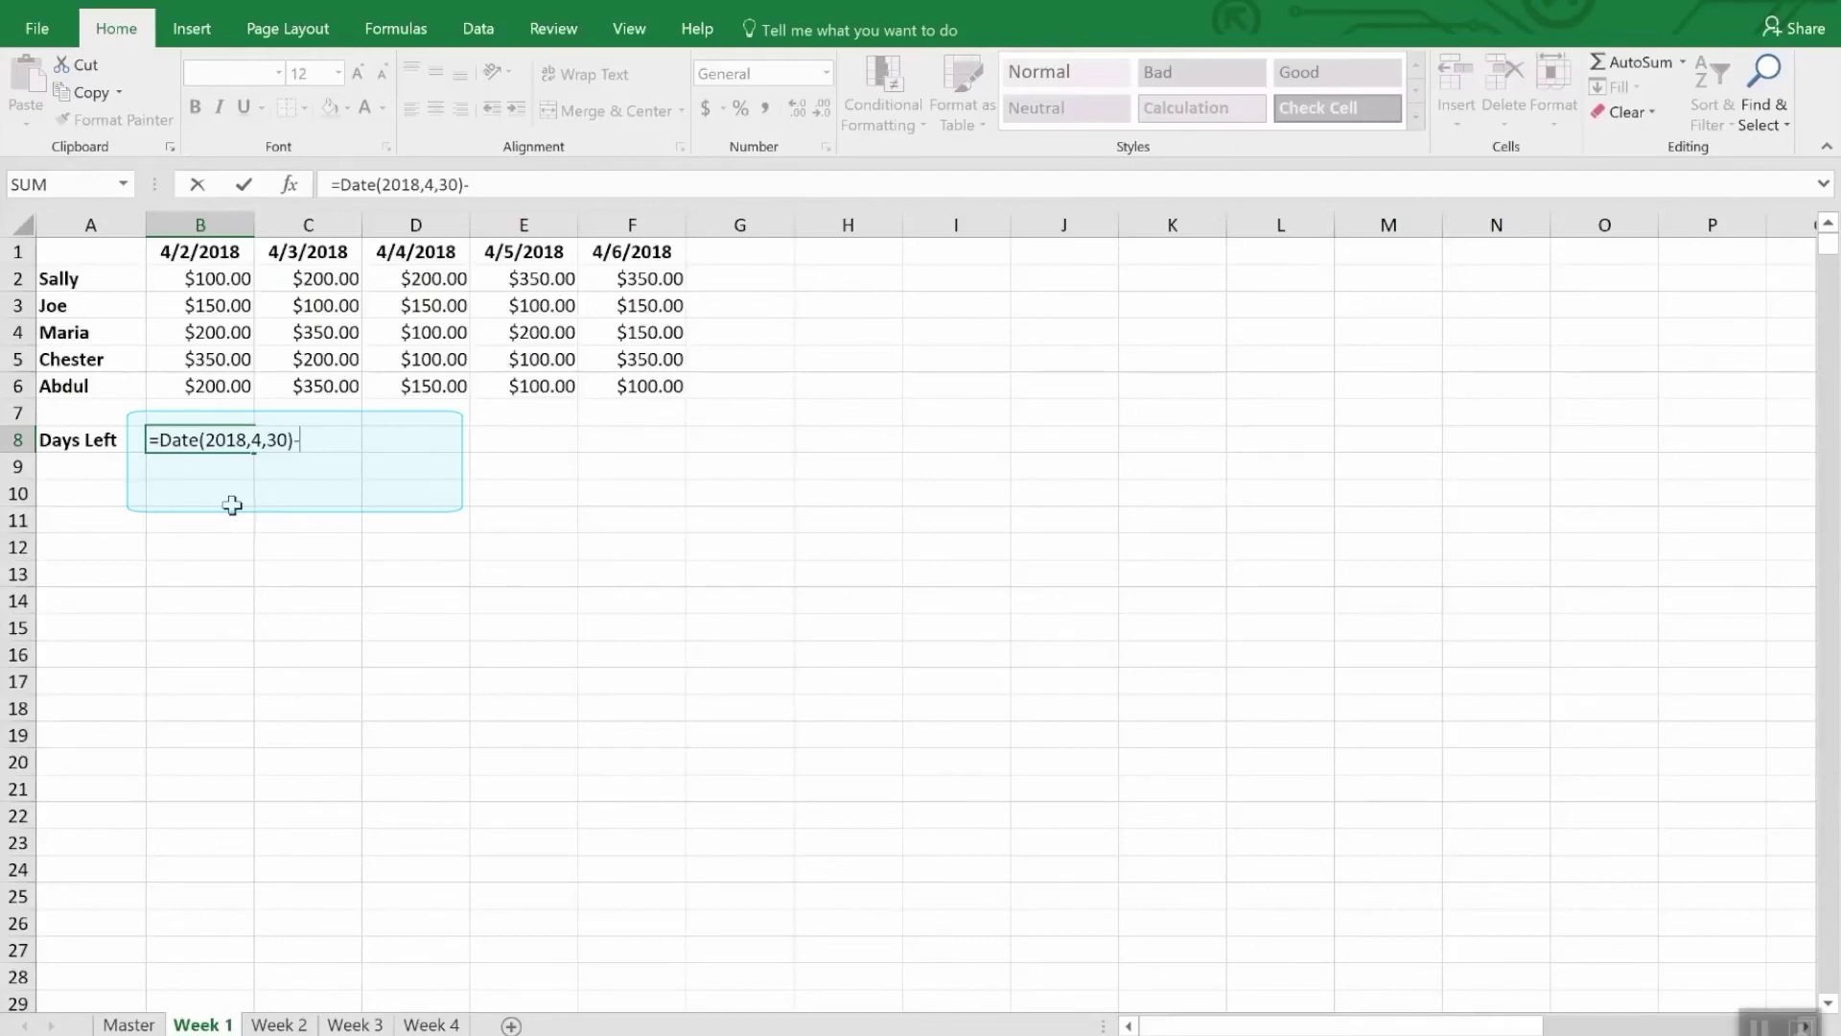
pyautogui.write('today')
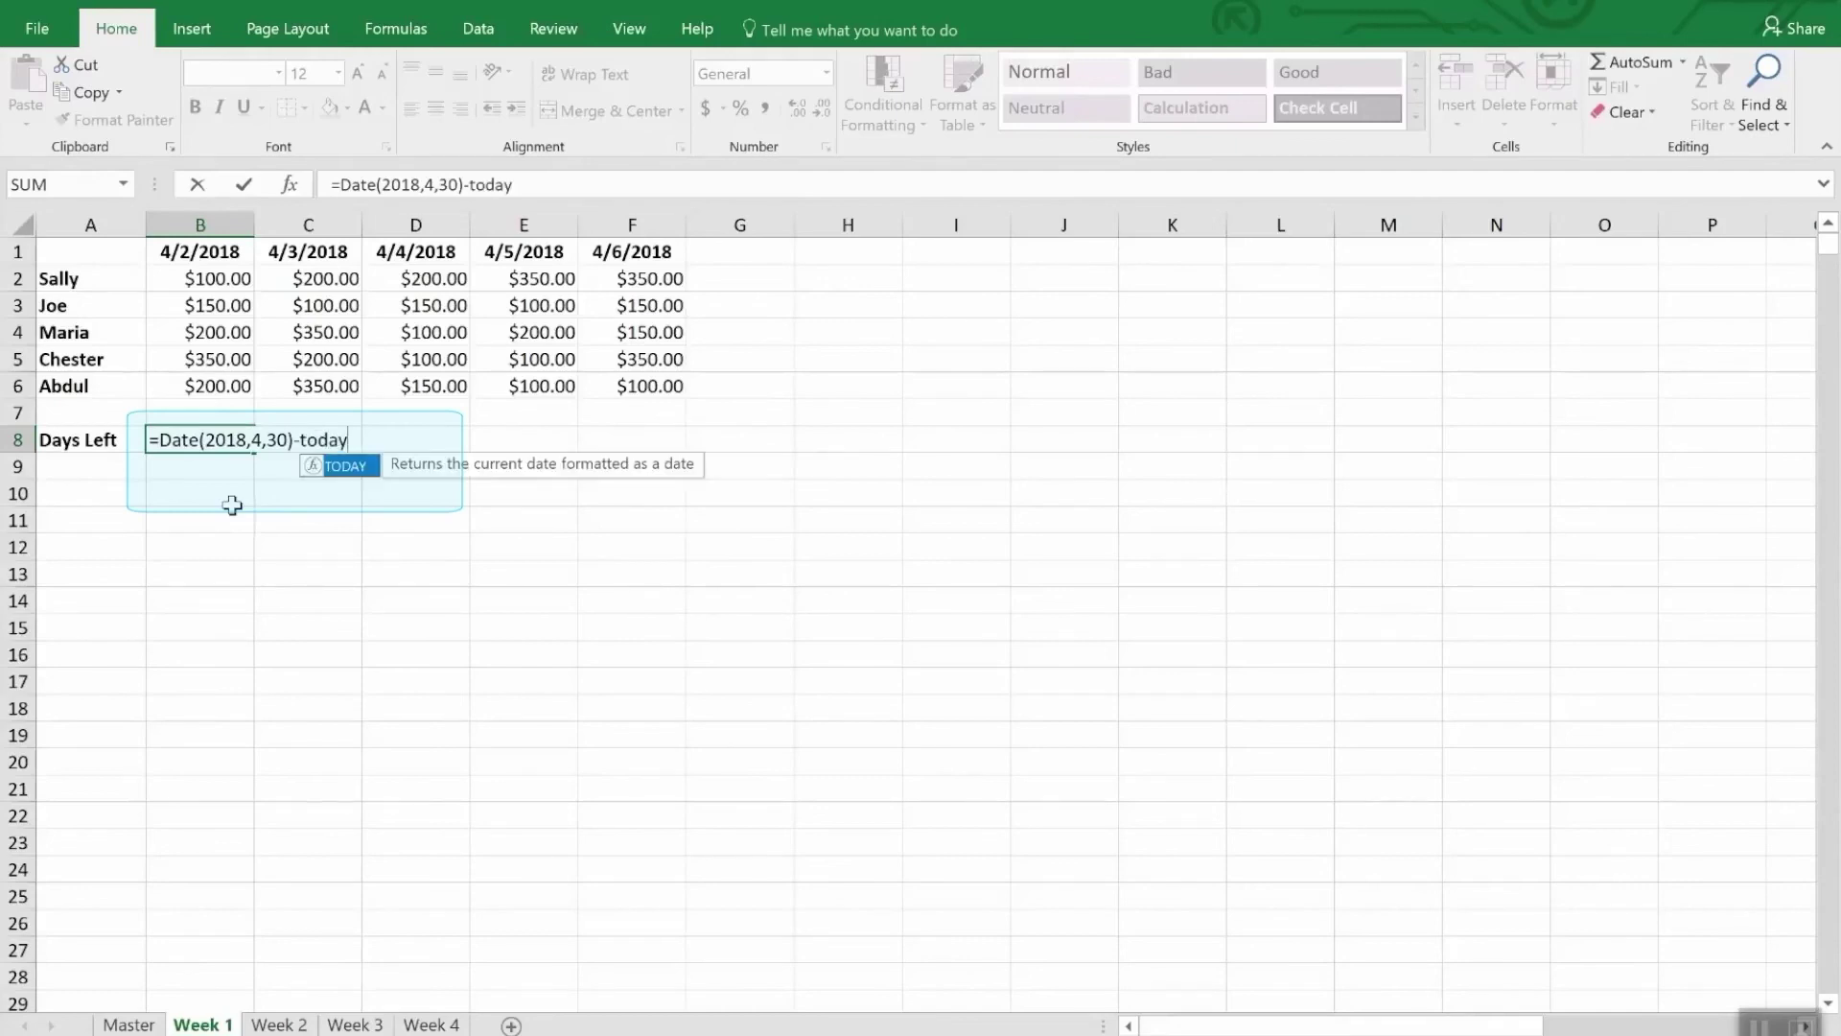
pyautogui.write('()')
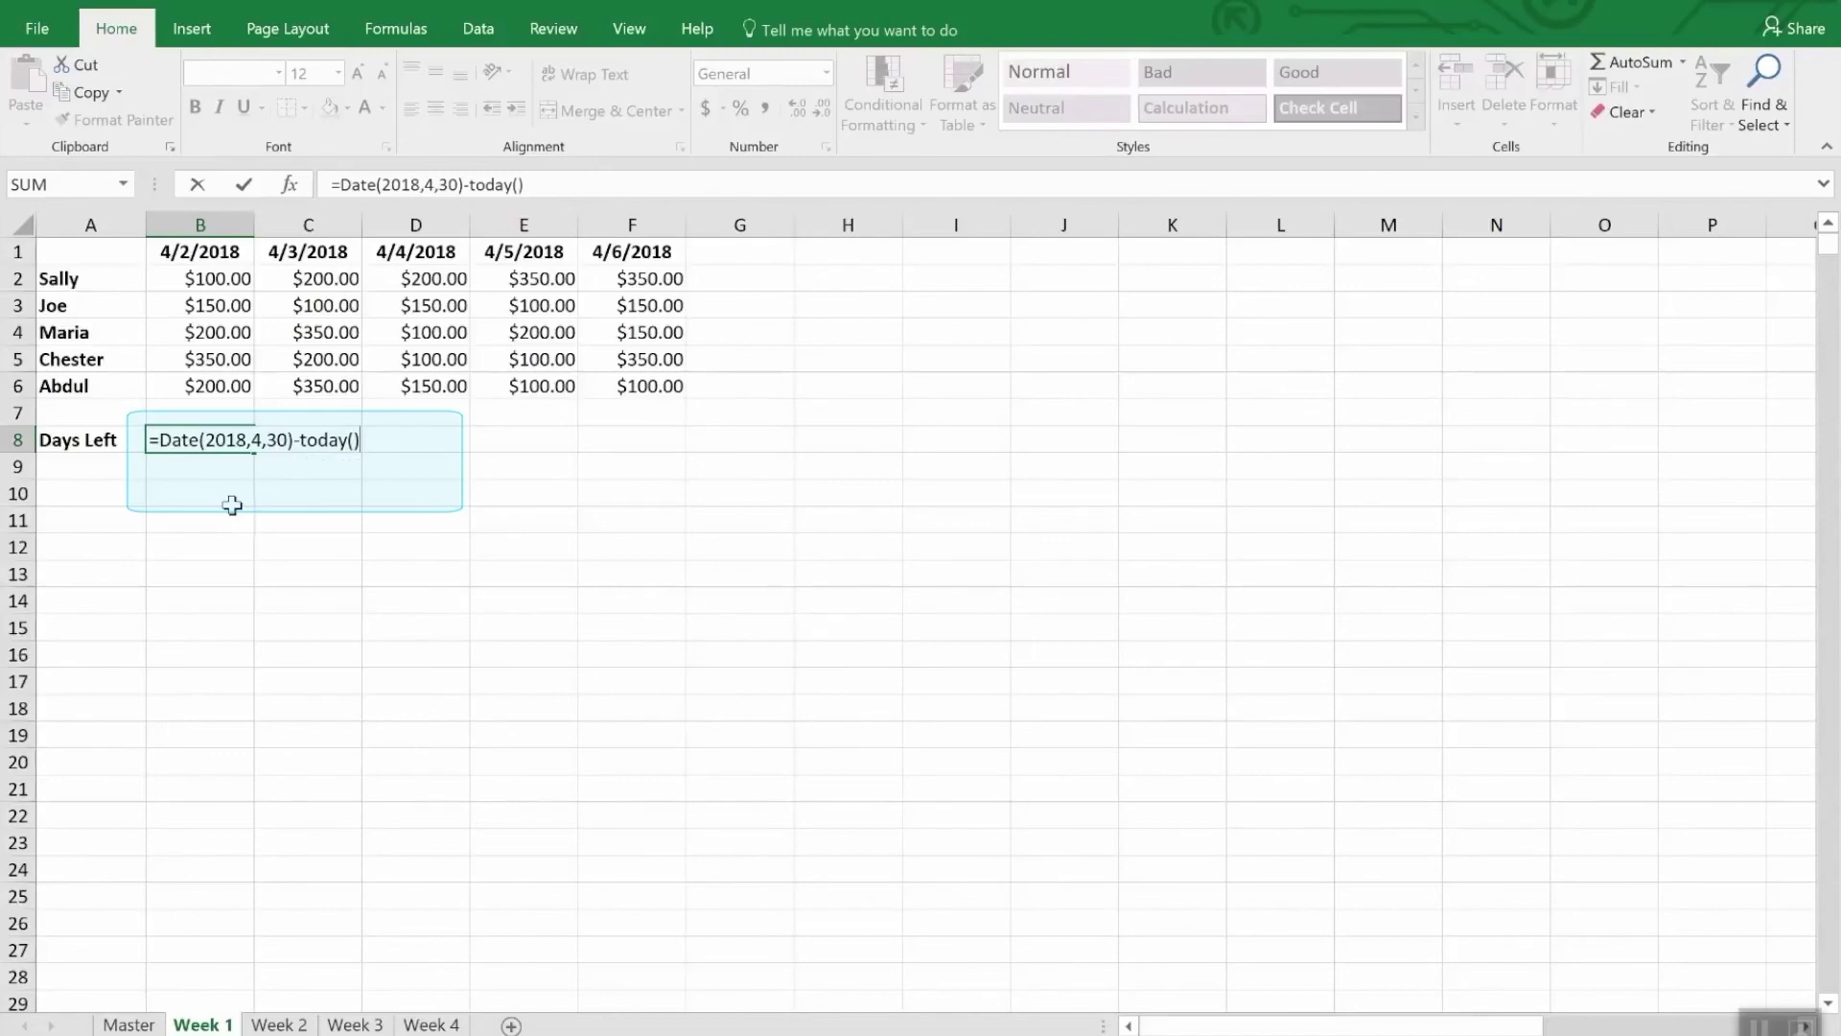
pyautogui.press('Return')
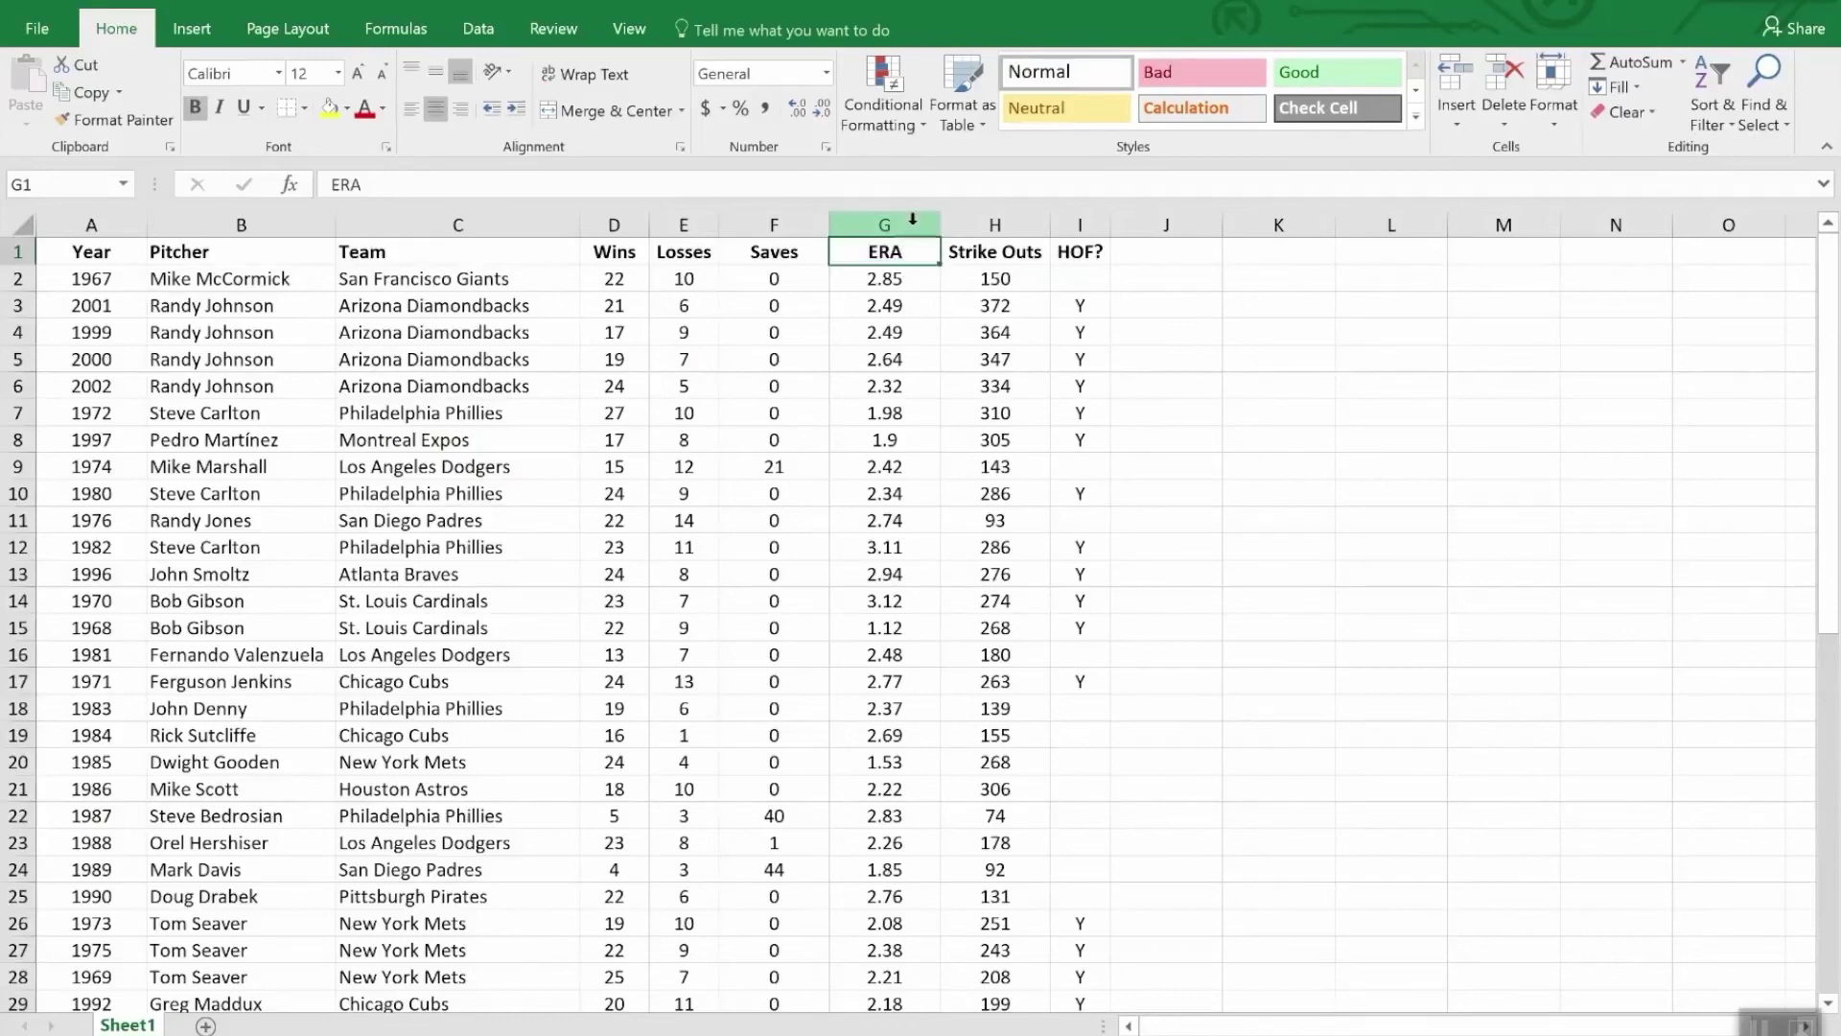
# Highlight ERA values in column G that are less than 2.00 with Light Red Fill with Dark Red Text, and check the whole column
pyautogui.click(884, 223)
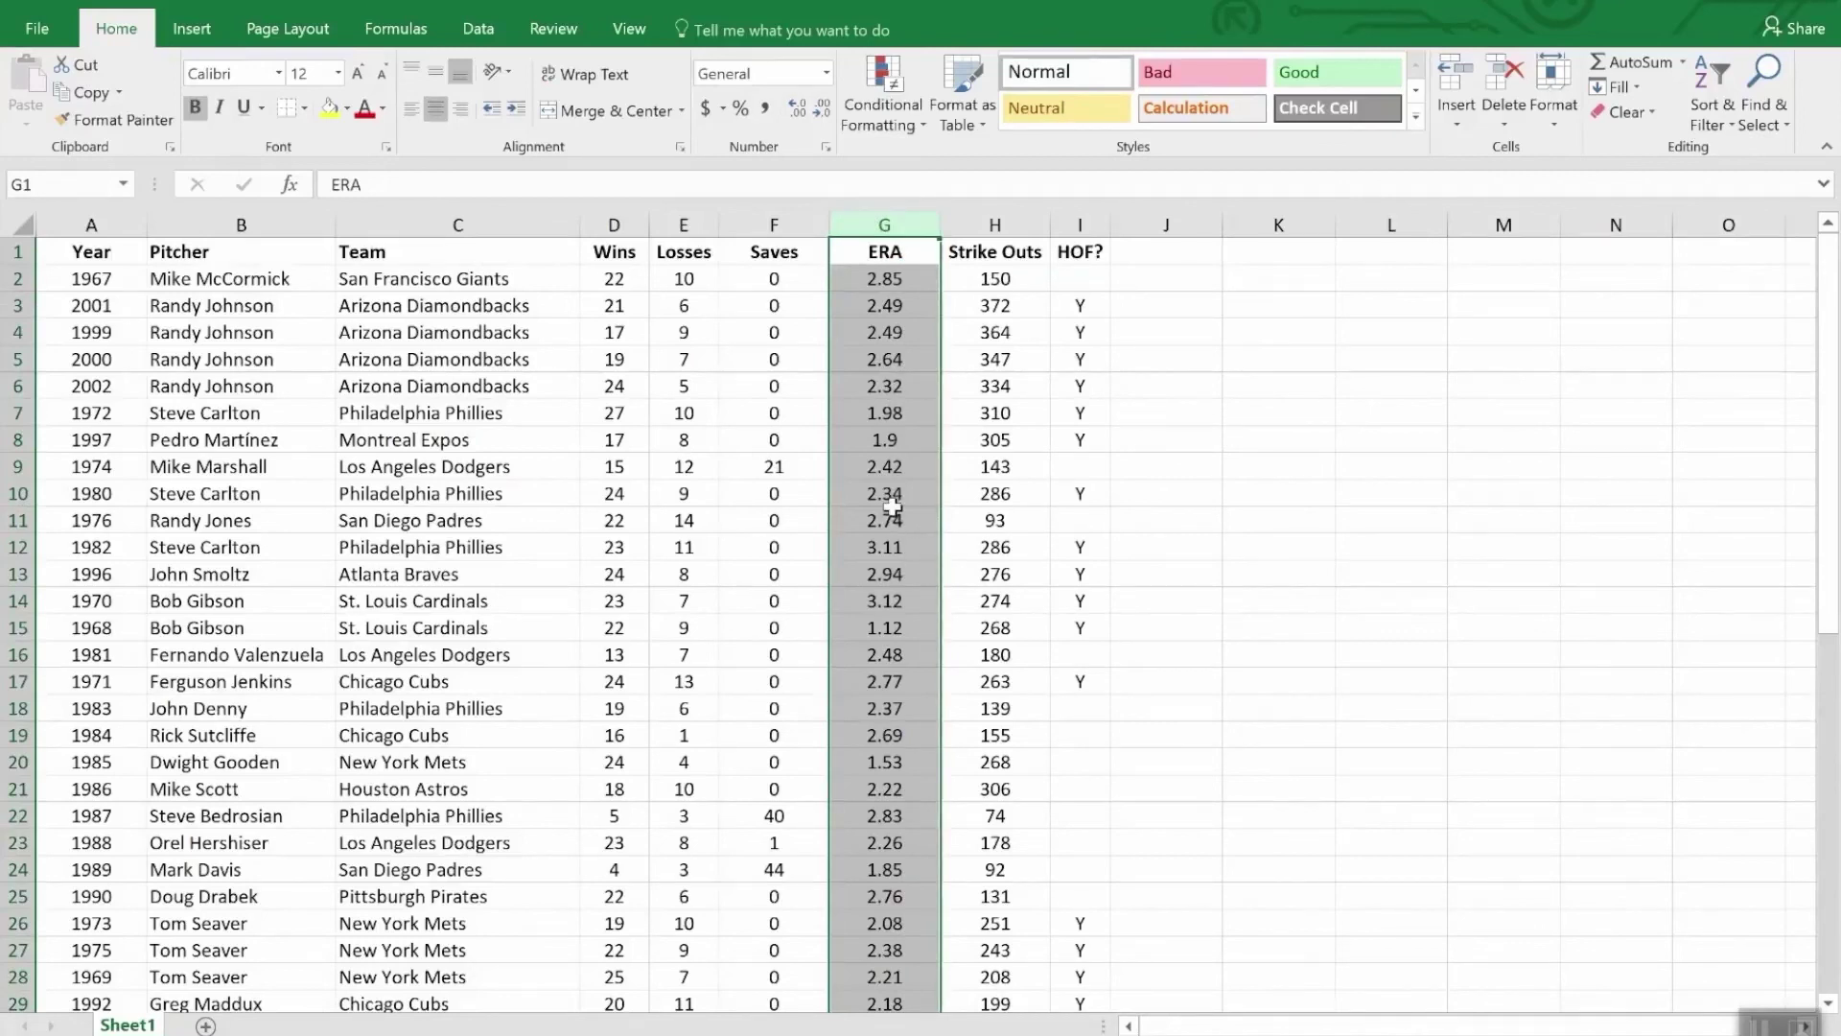
pyautogui.click(880, 69)
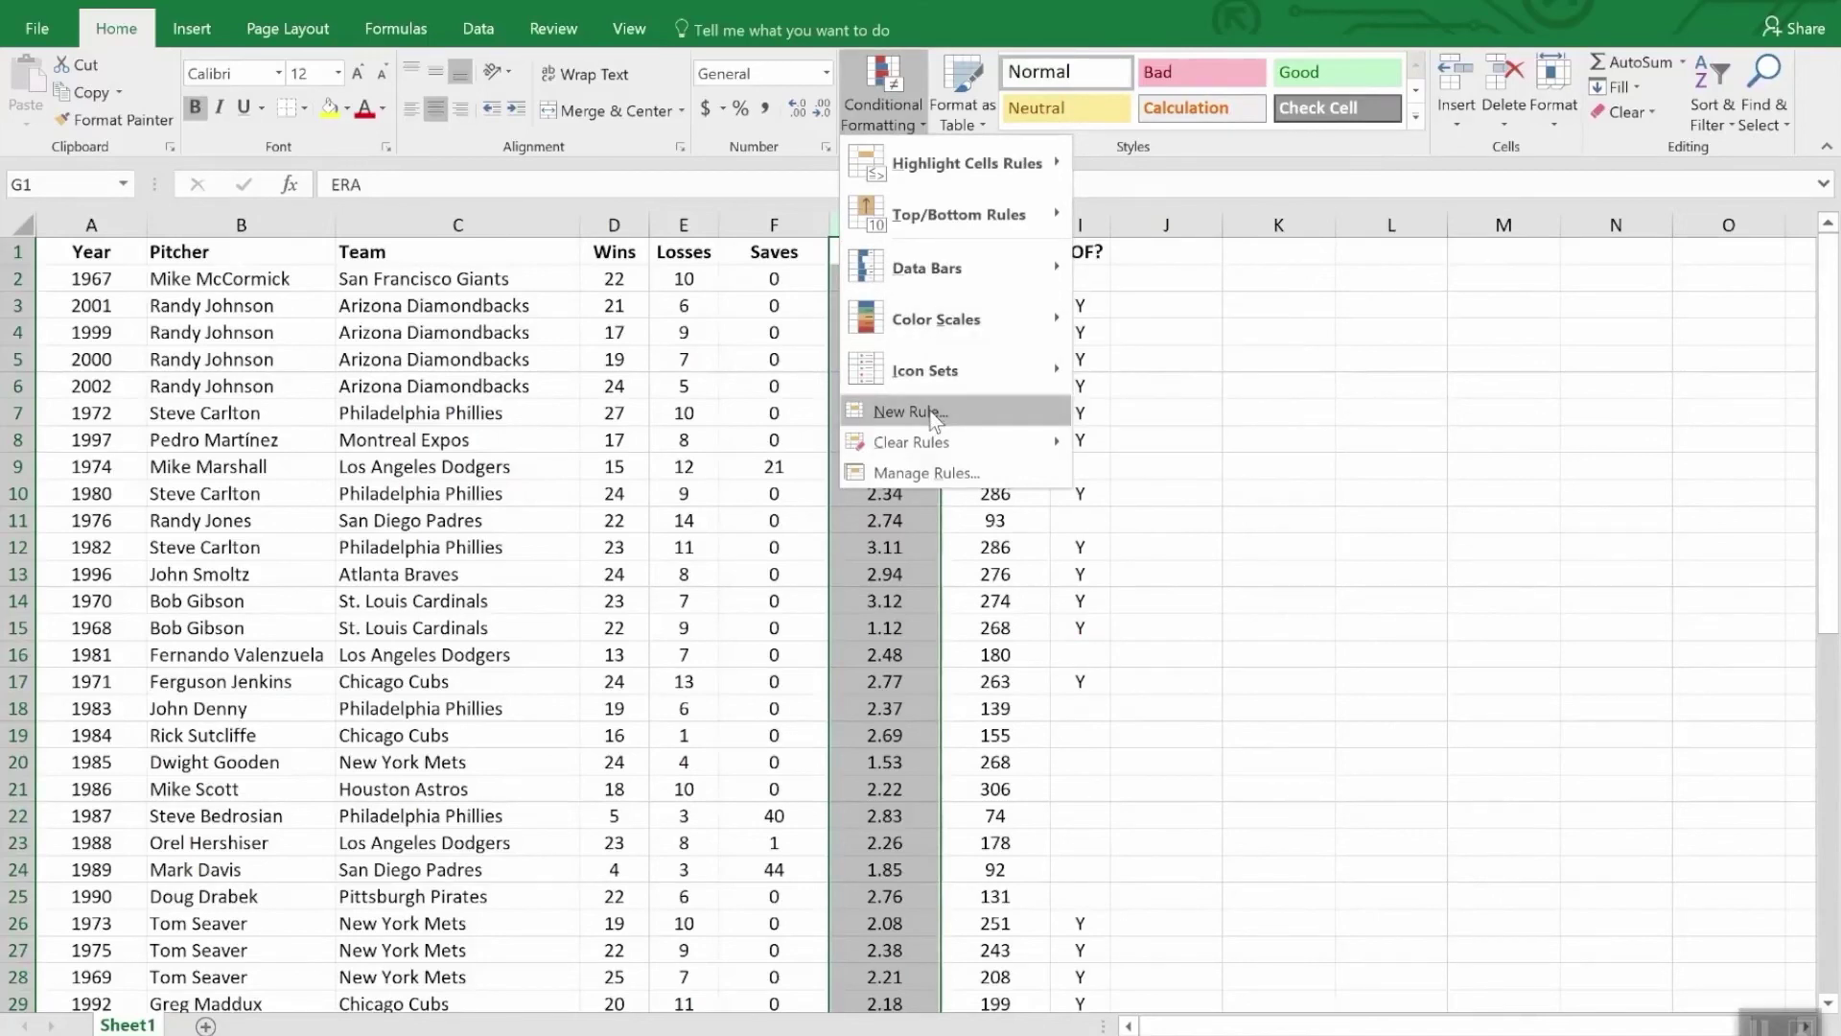
pyautogui.moveTo(932, 167)
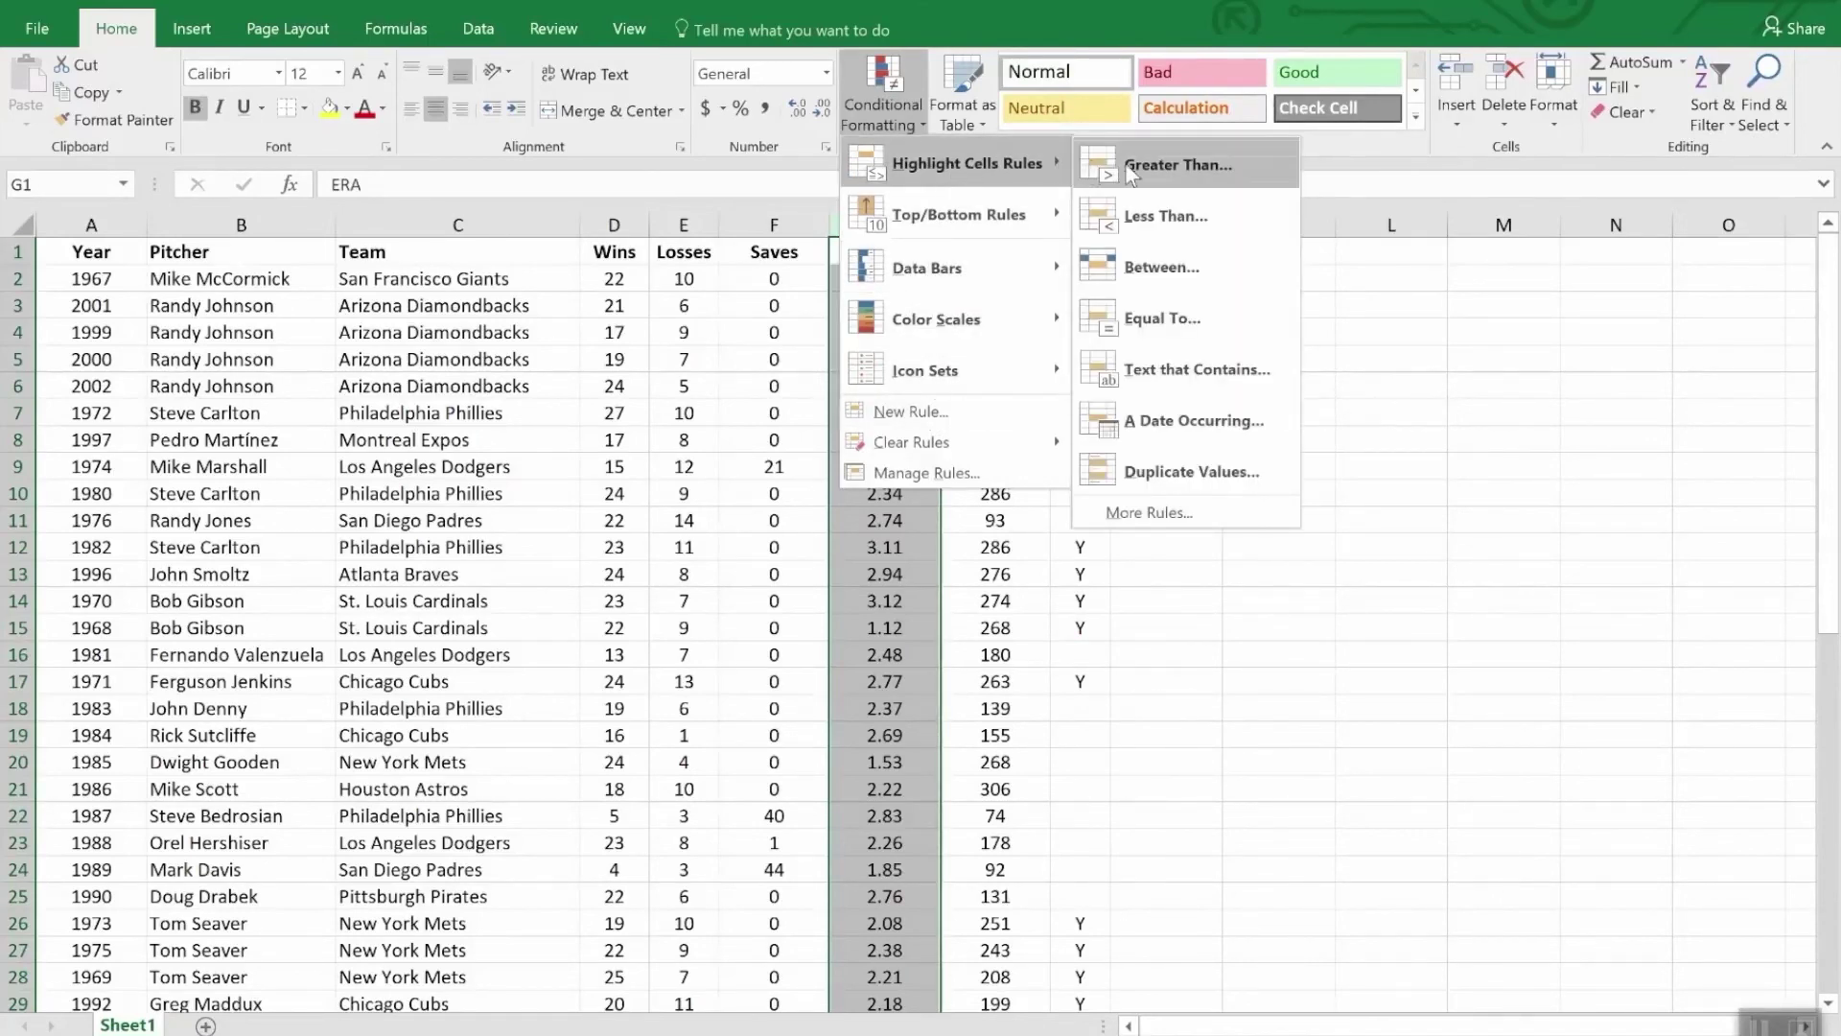
pyautogui.click(1193, 219)
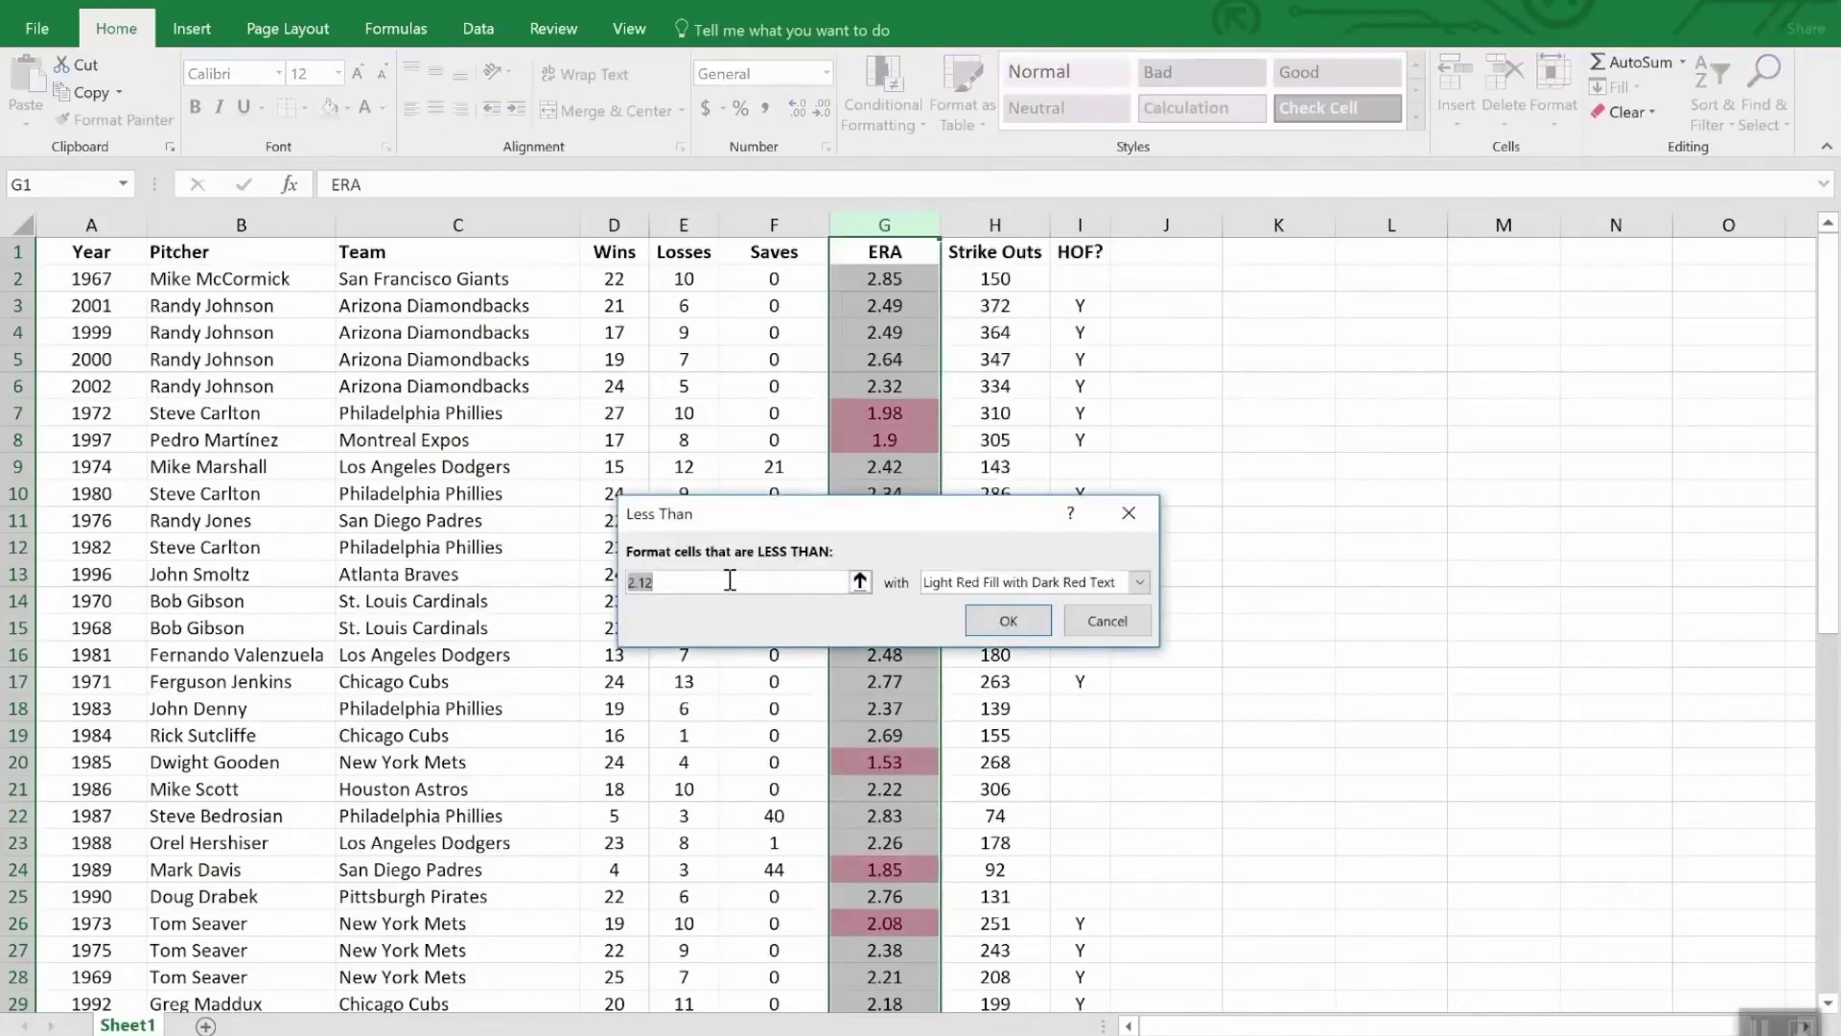
pyautogui.write('2.00')
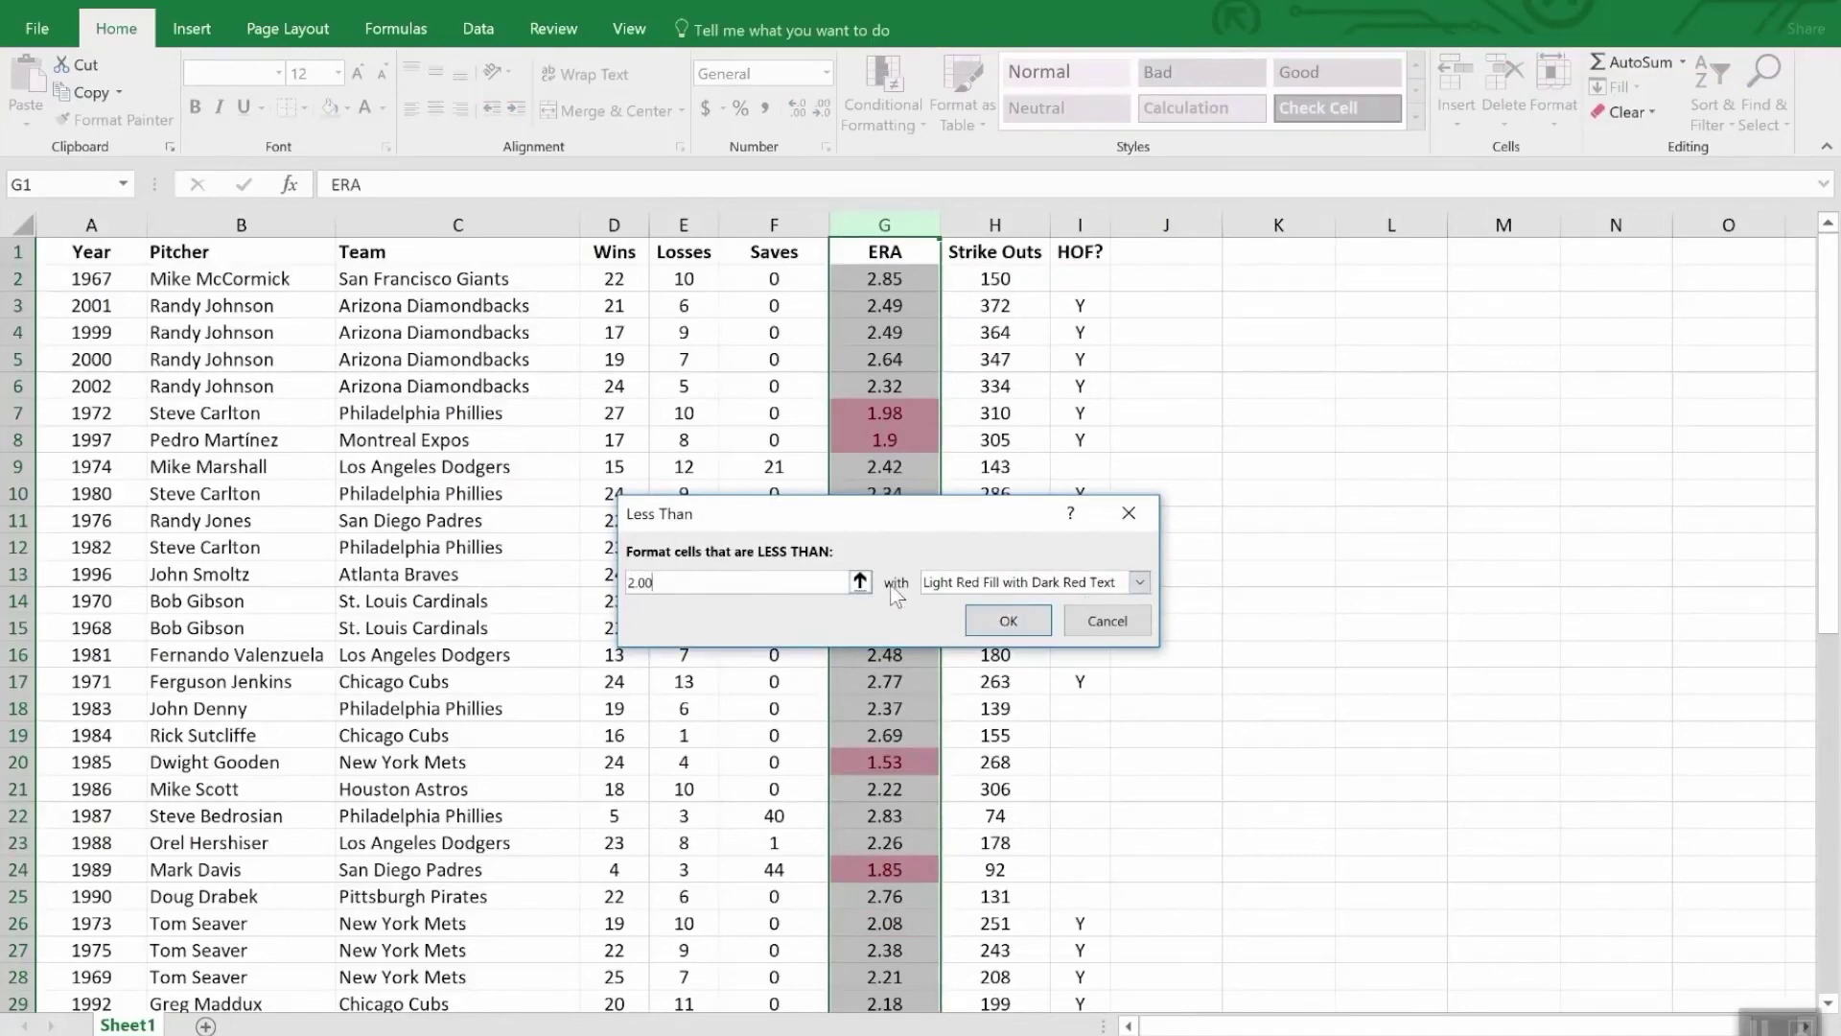
pyautogui.click(1009, 622)
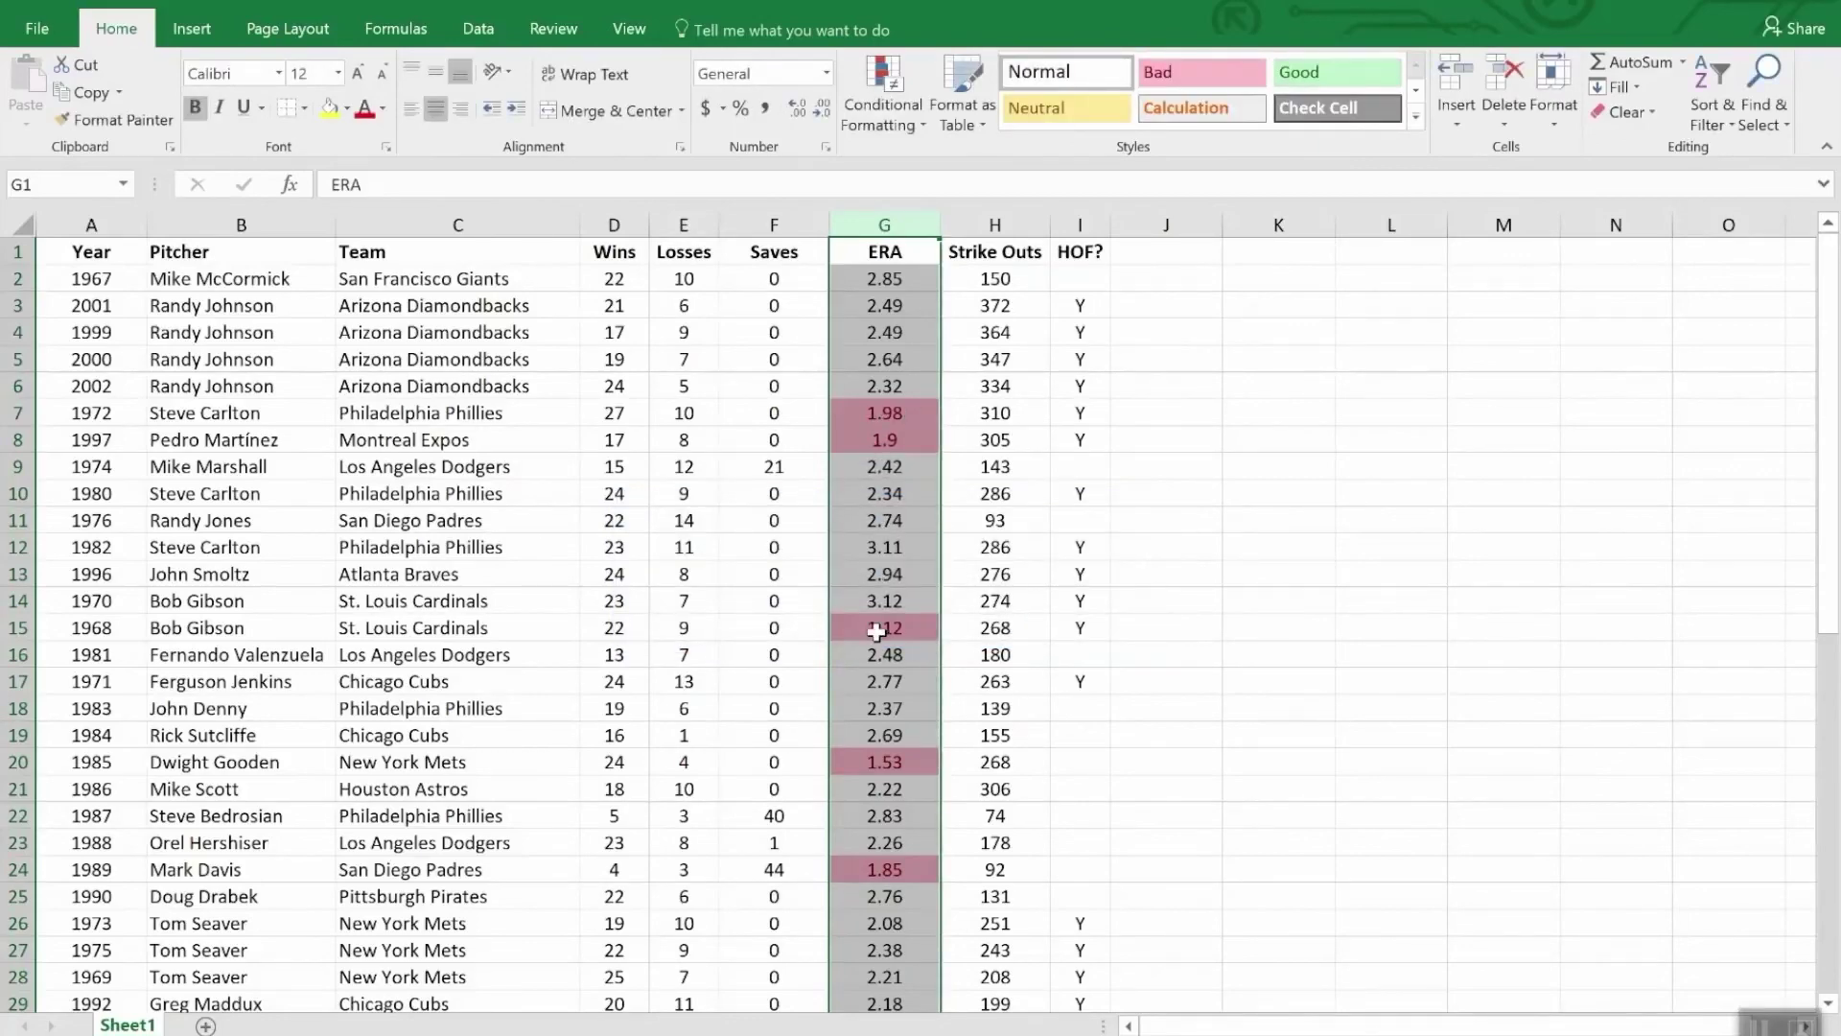
pyautogui.scroll(-8, 924, 750)
pyautogui.scroll(-4, 923, 749)
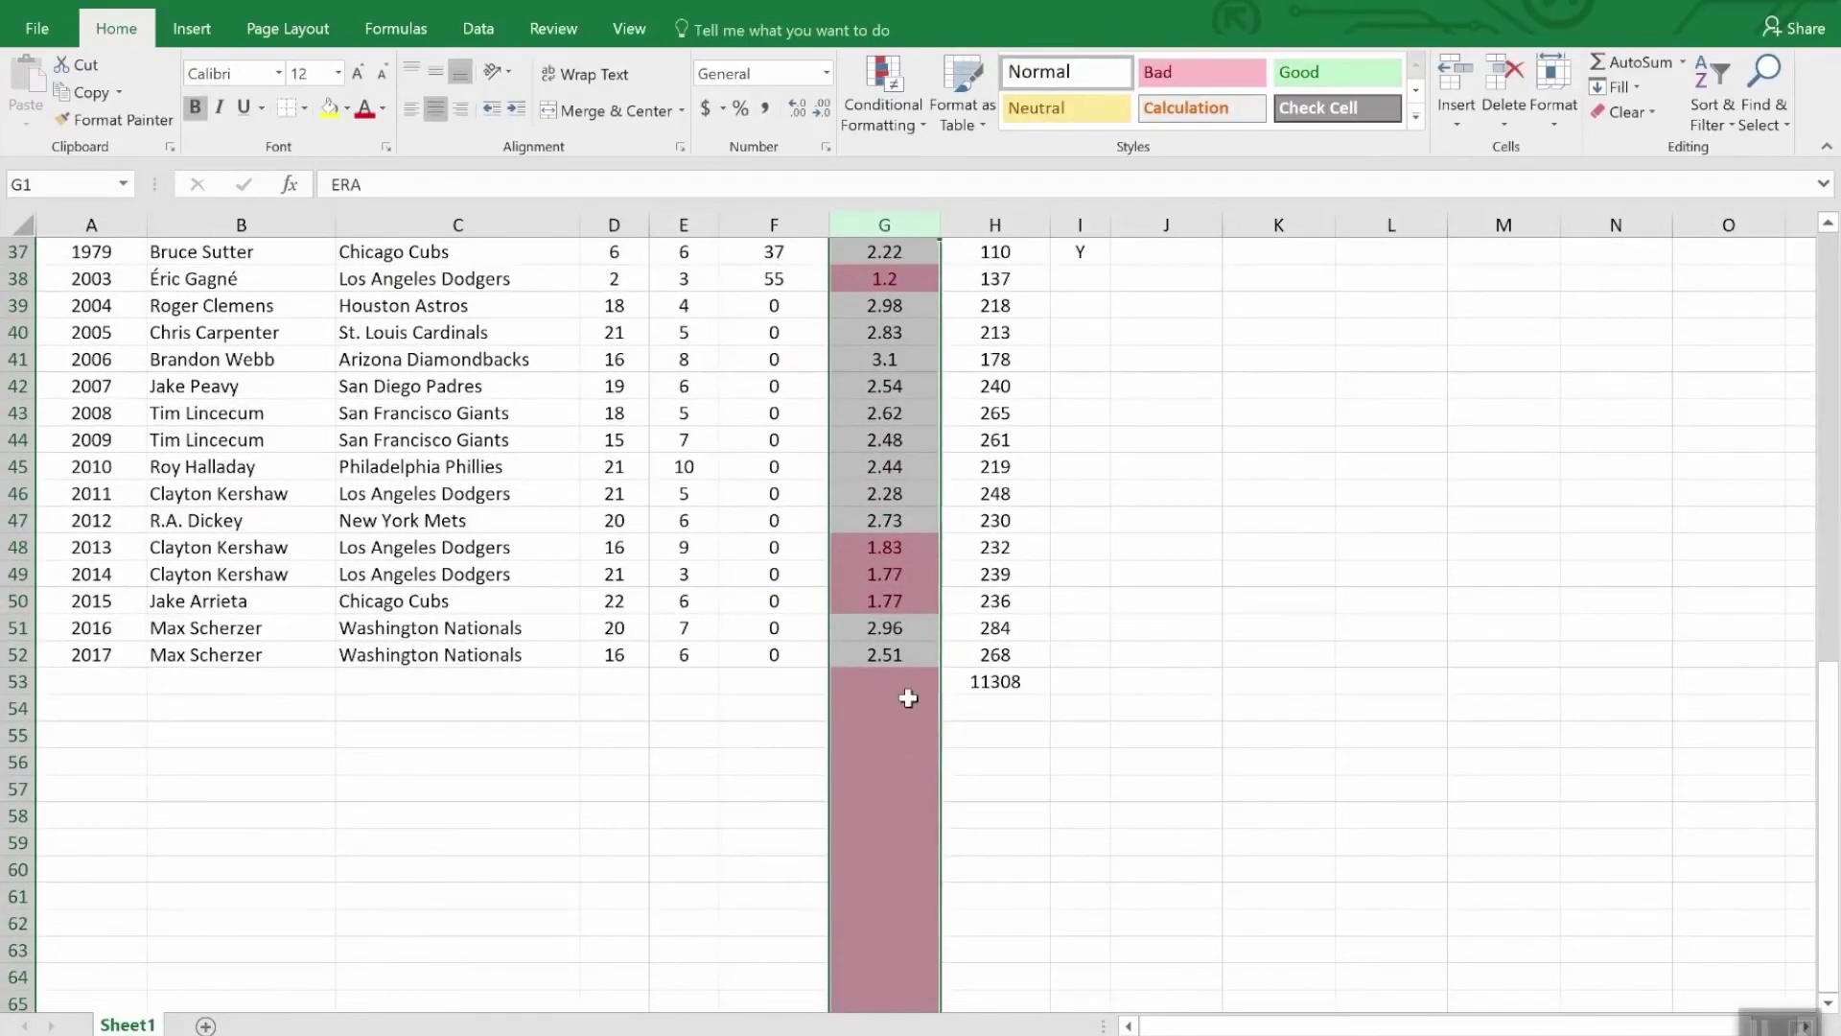
pyautogui.scroll(8, 903, 623)
pyautogui.scroll(-8, 903, 624)
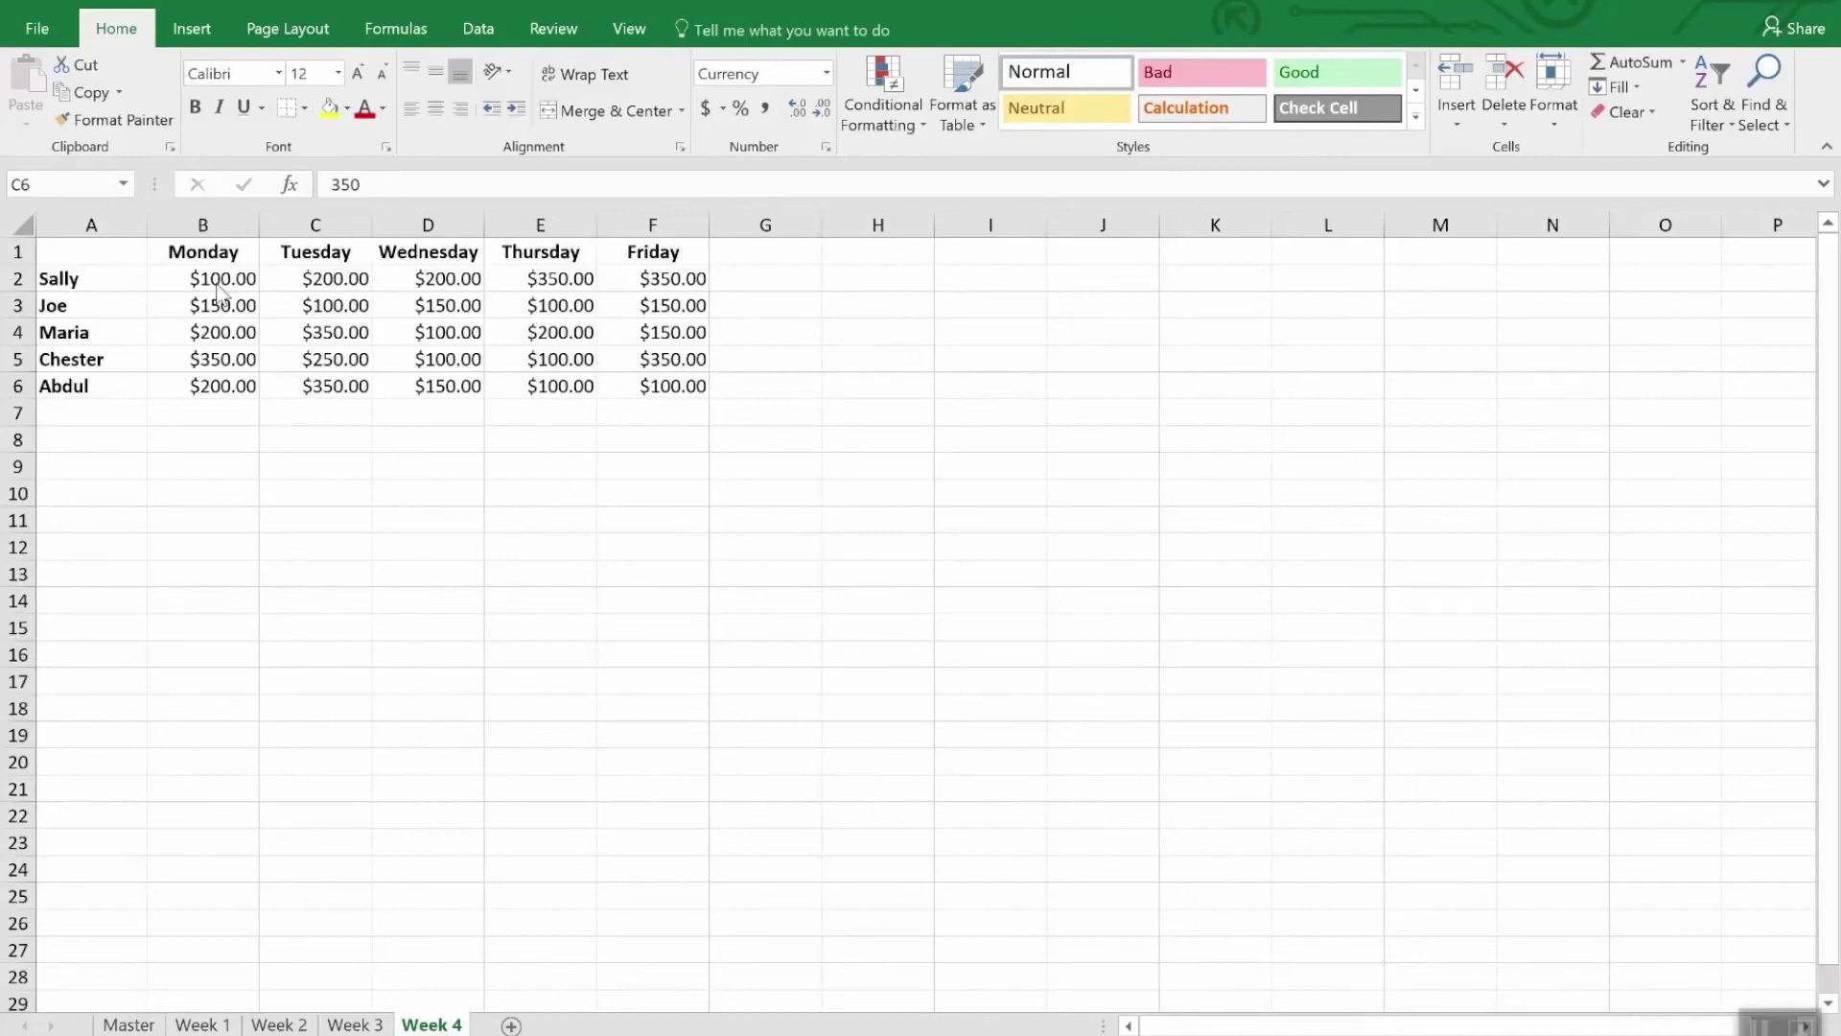
# Start a new conditional formatting rule for B2:F6 of the Week 4 sheet using the Icon Sets format style
pyautogui.click(252, 279)
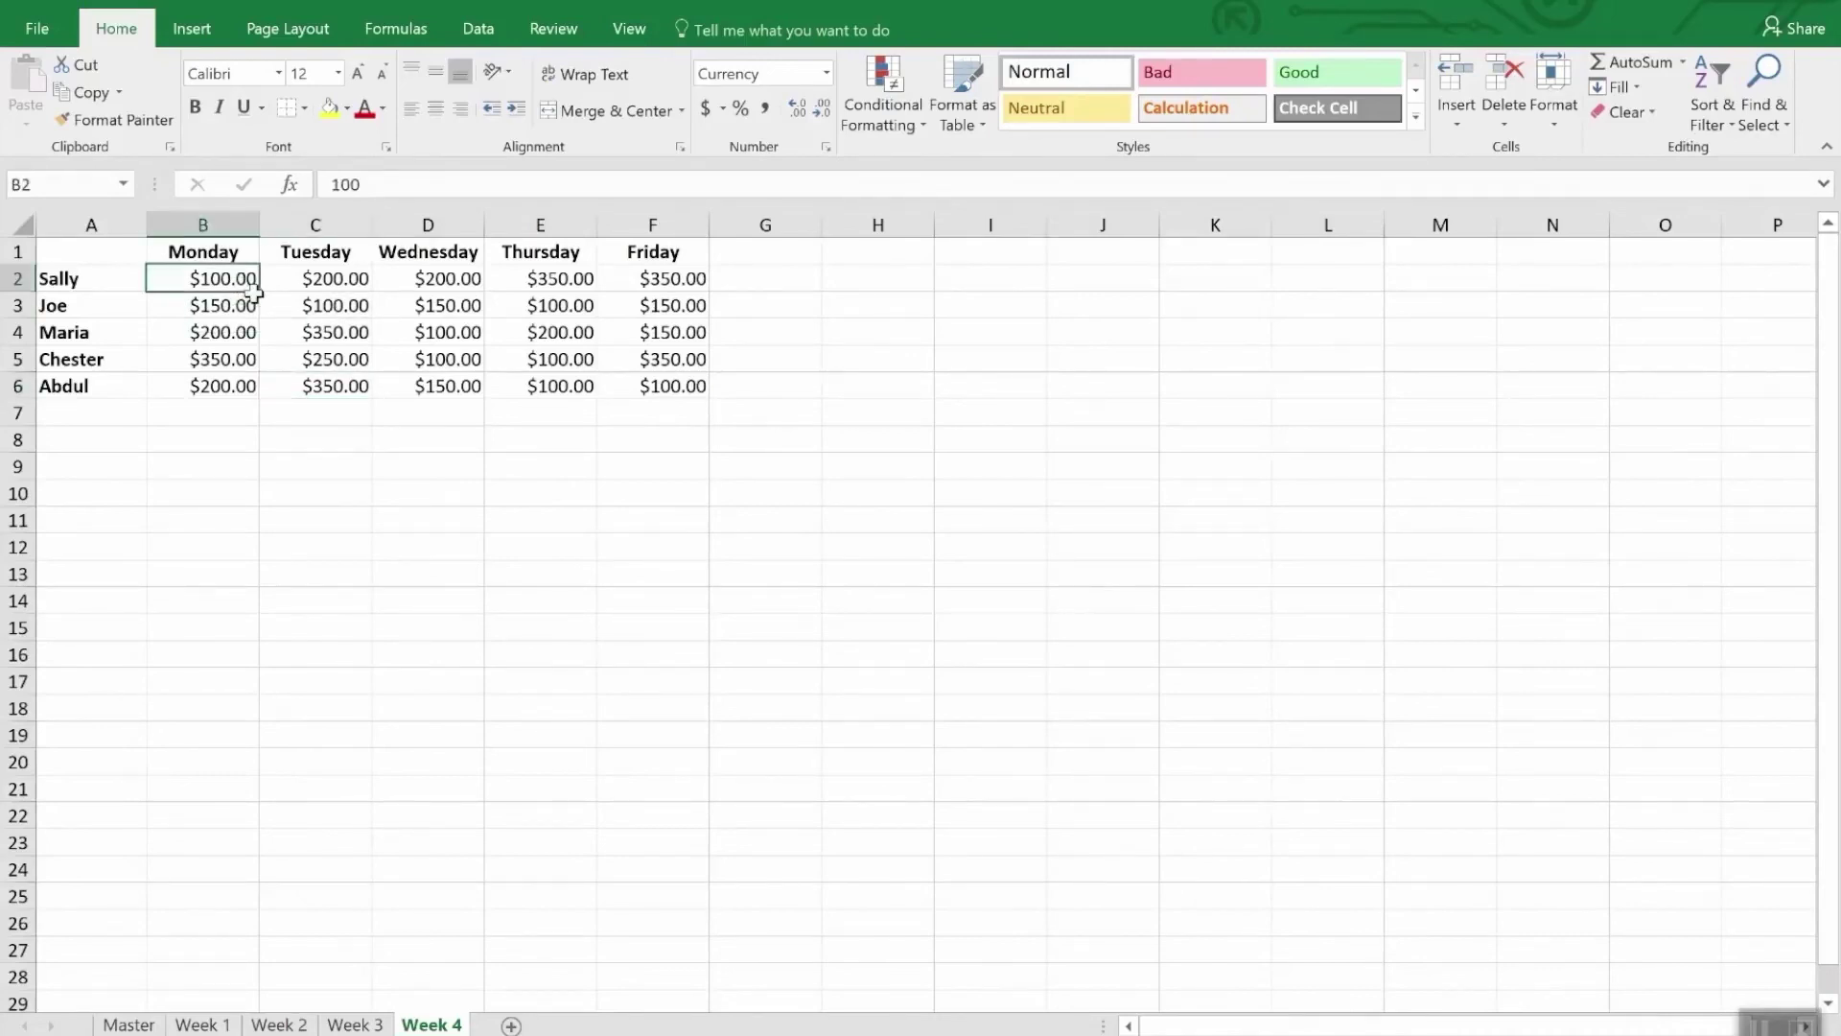
pyautogui.moveTo(252, 288); pyautogui.dragTo(672, 395)
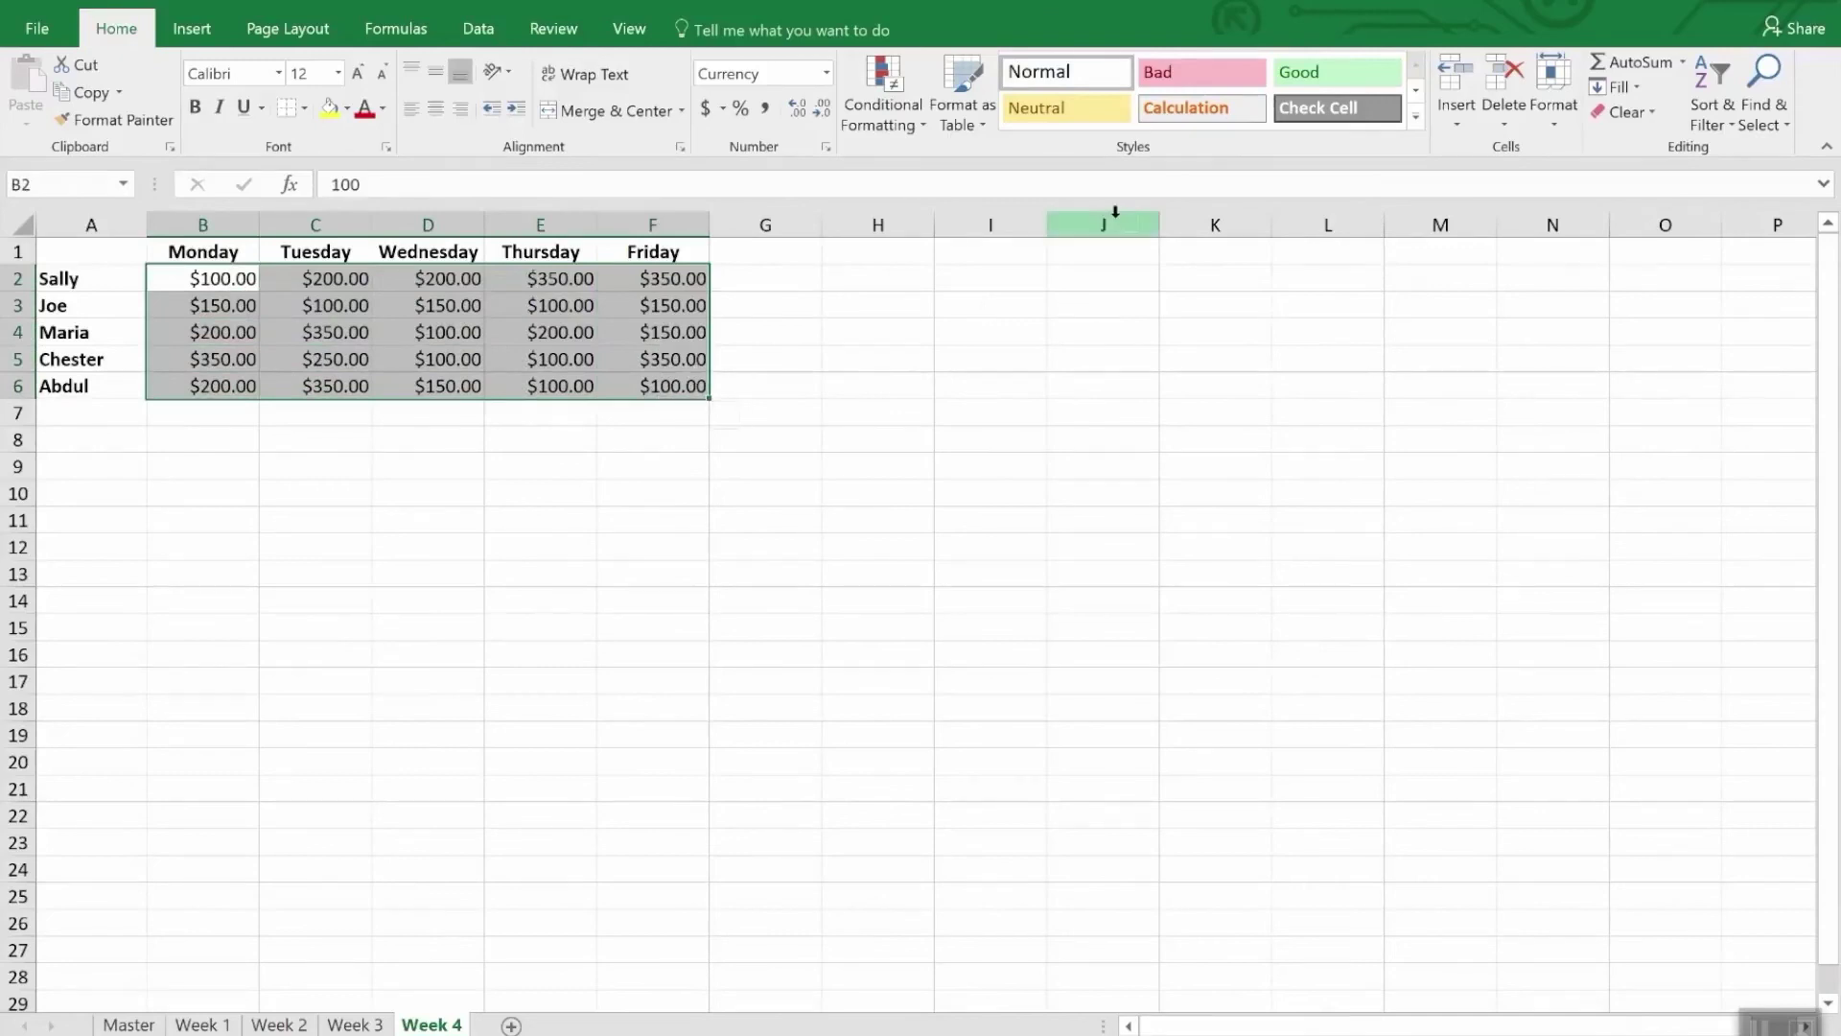
pyautogui.click(898, 108)
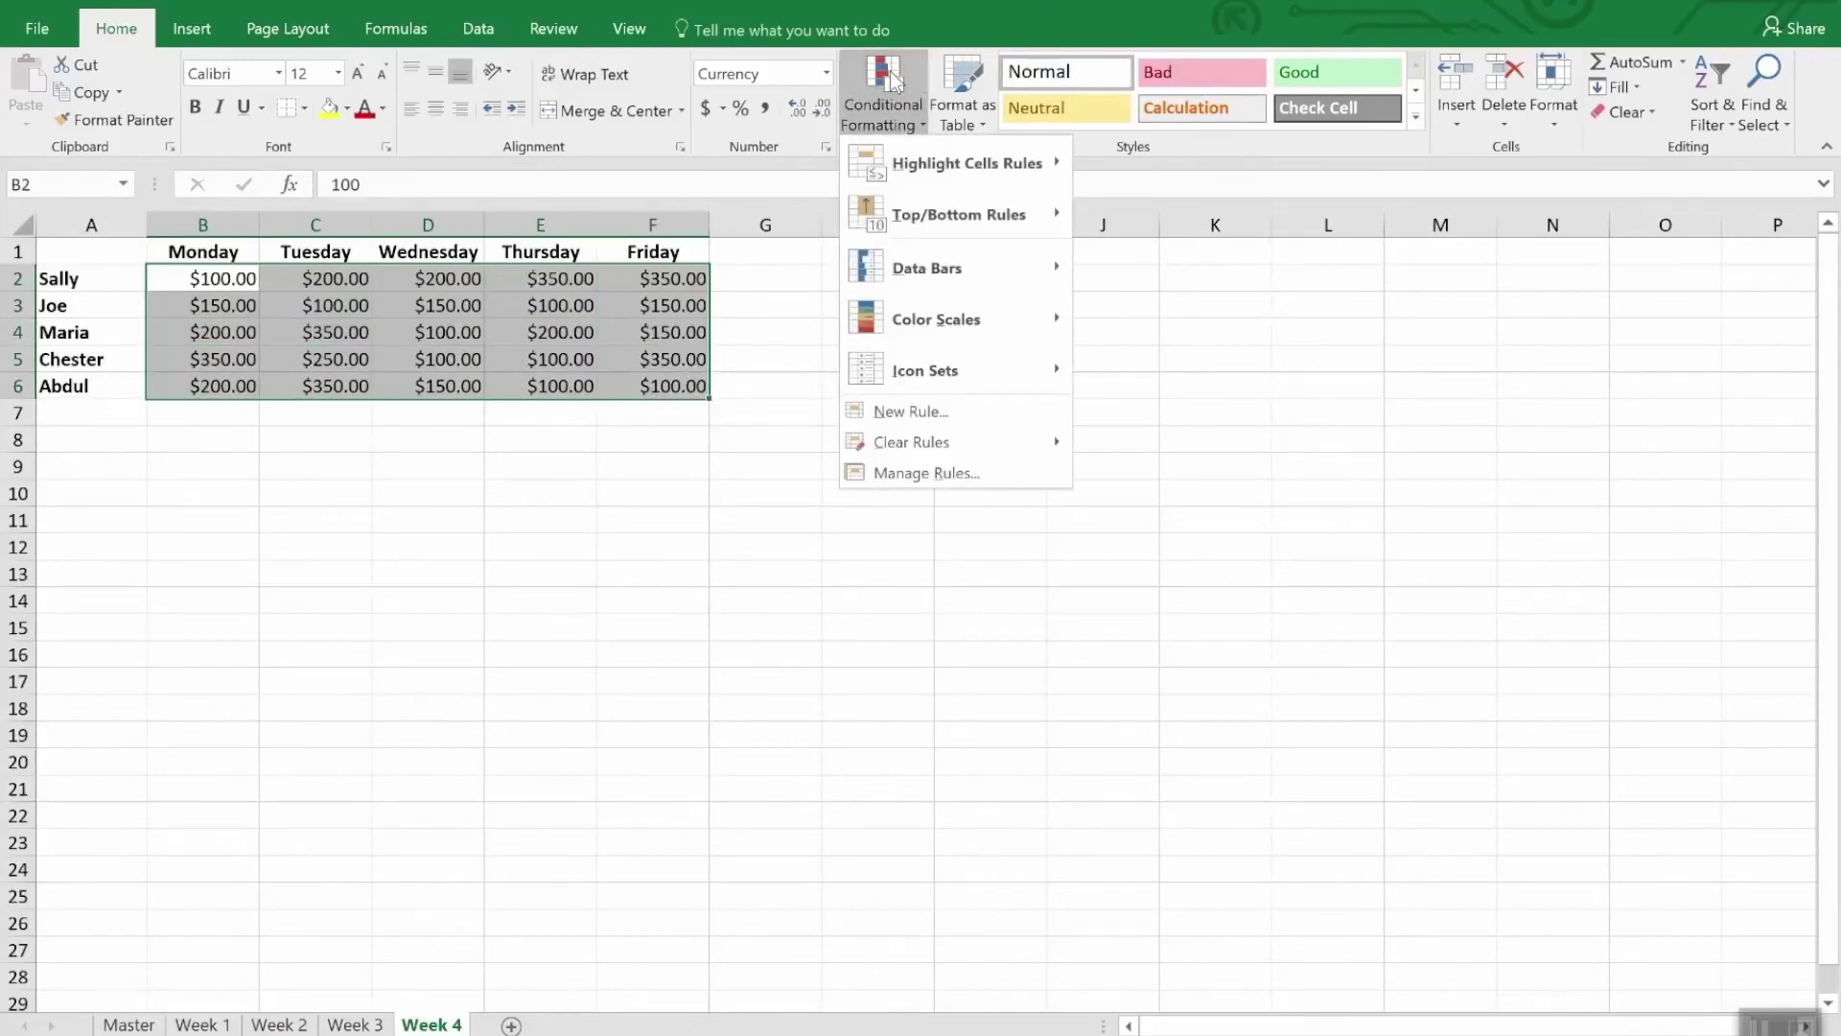
pyautogui.click(937, 422)
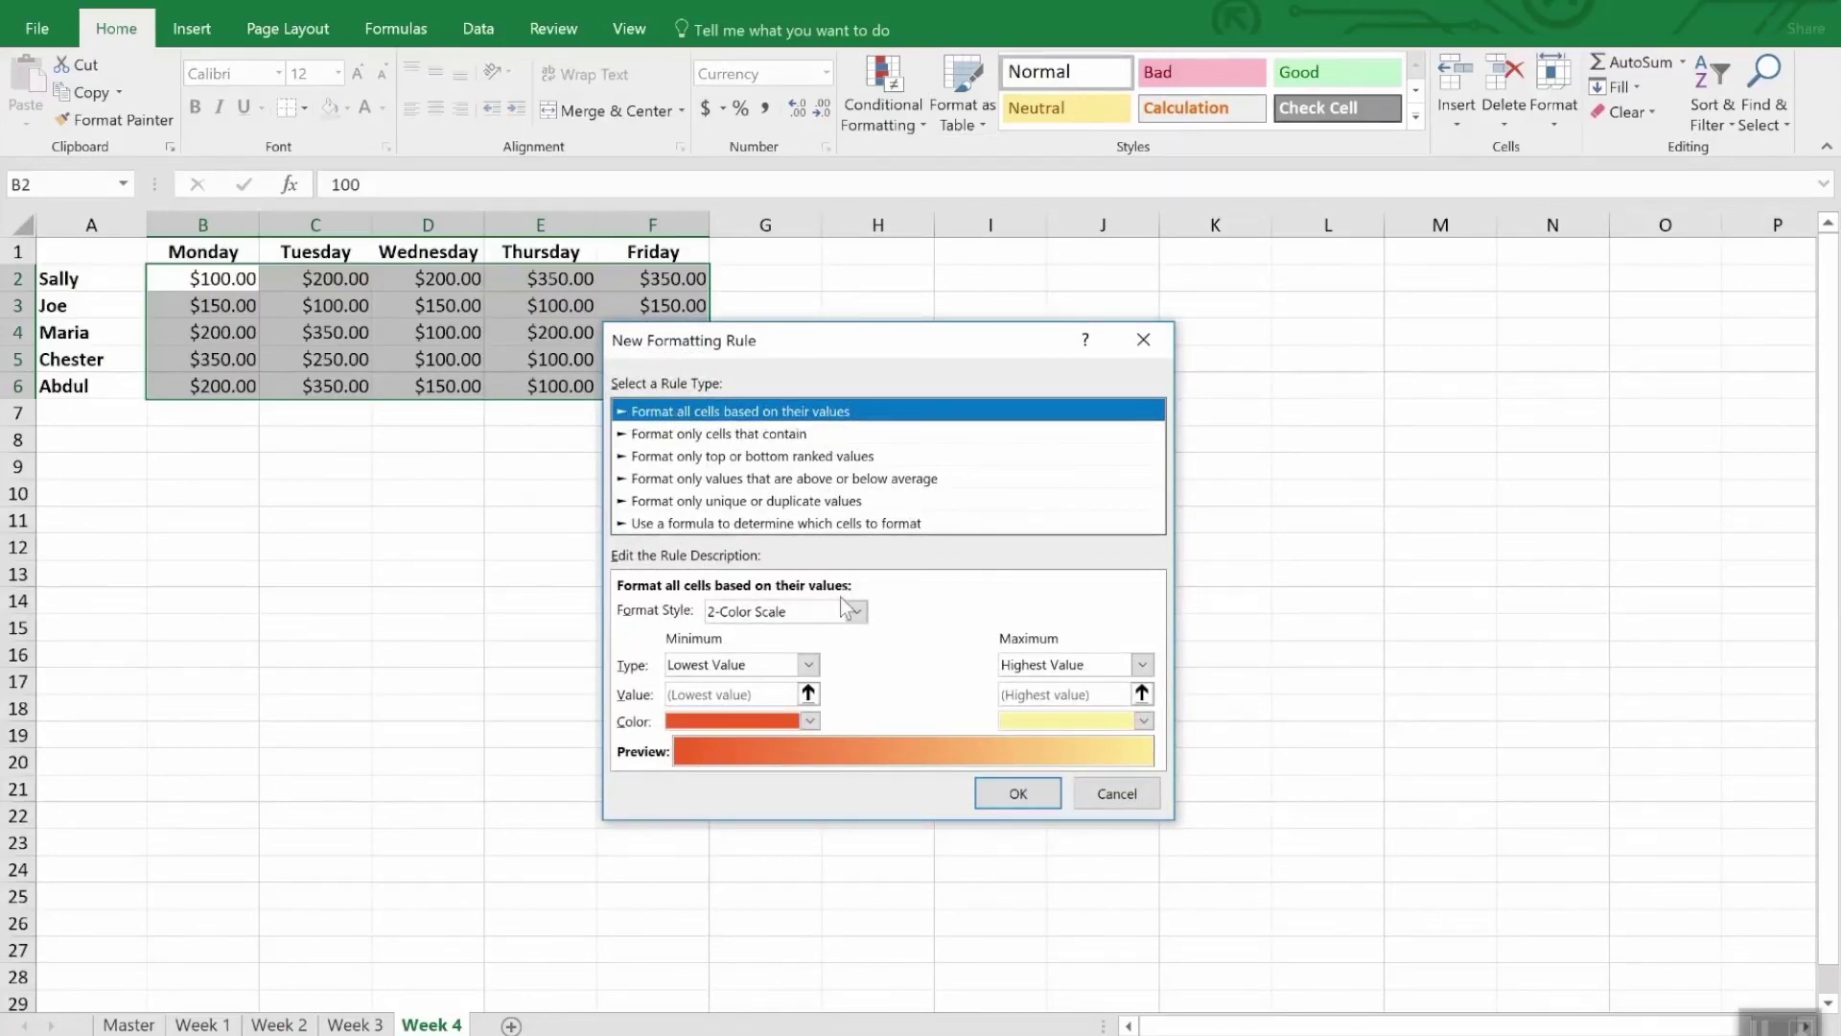
pyautogui.click(856, 612)
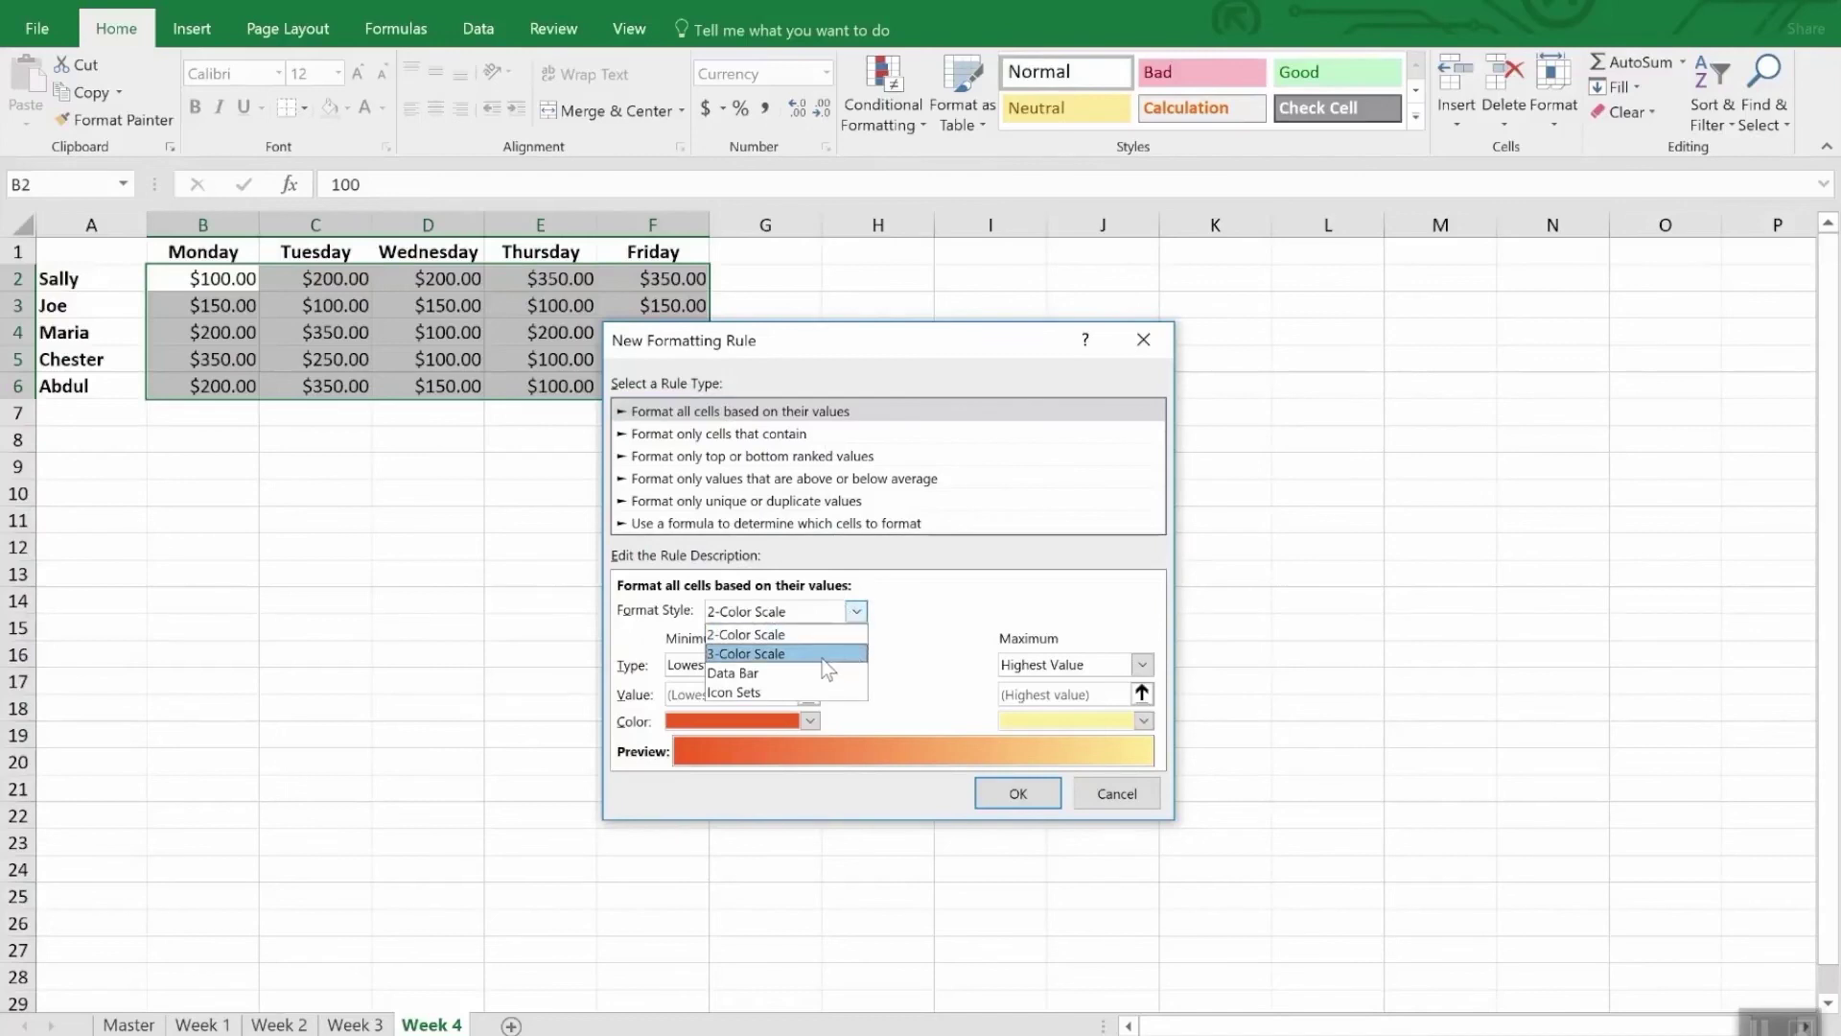
pyautogui.click(808, 689)
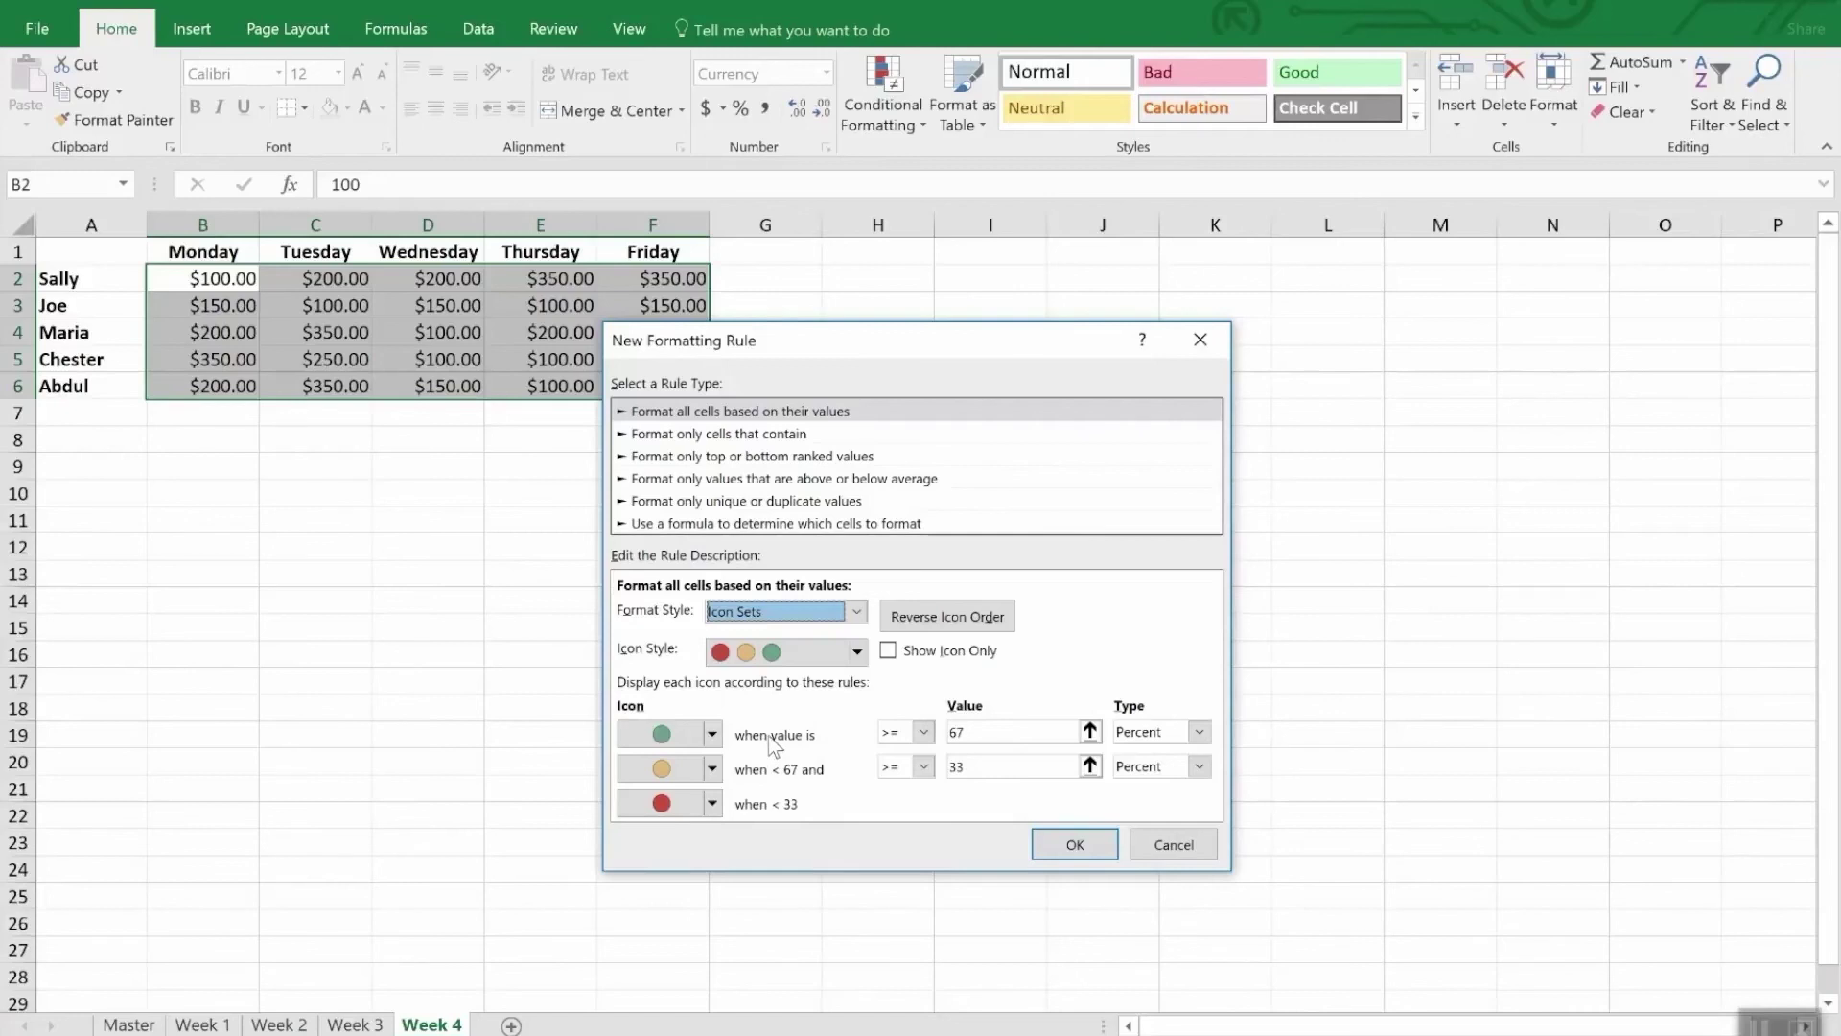
# Set the green icon's threshold to the Number type with a value of 300
pyautogui.click(1199, 732)
pyautogui.click(1180, 754)
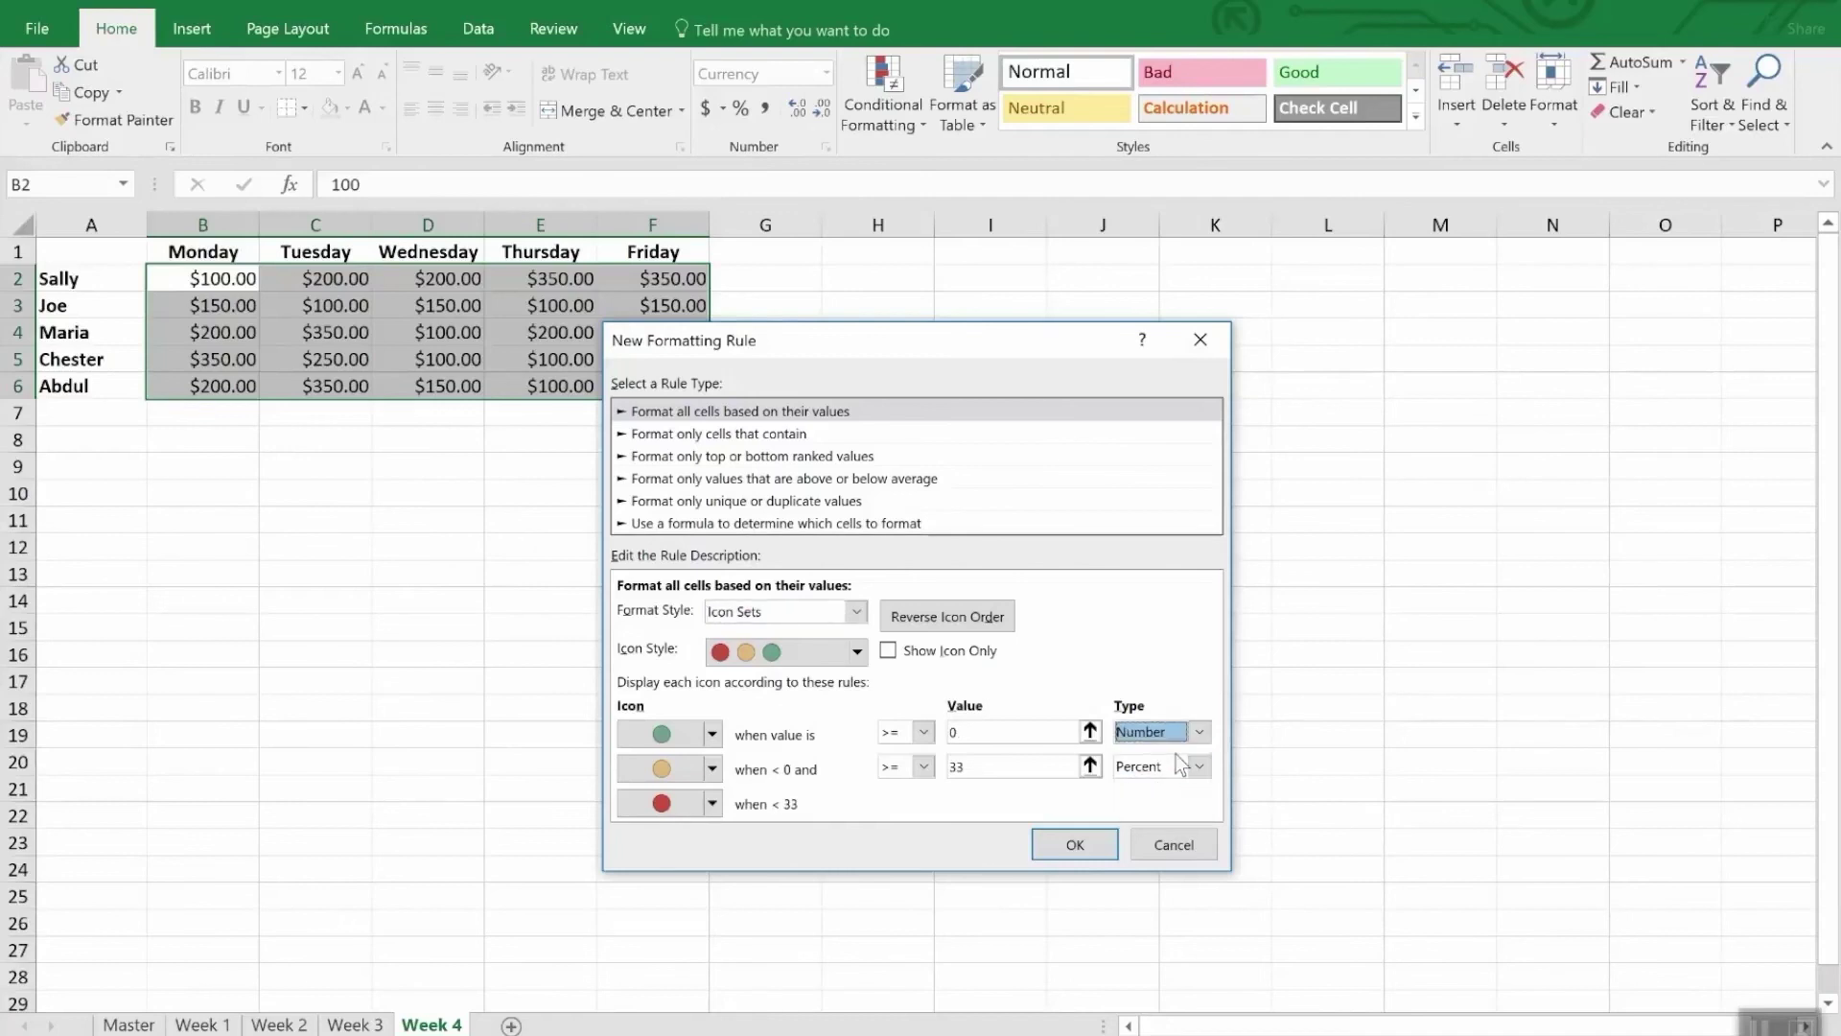
pyautogui.click(972, 731)
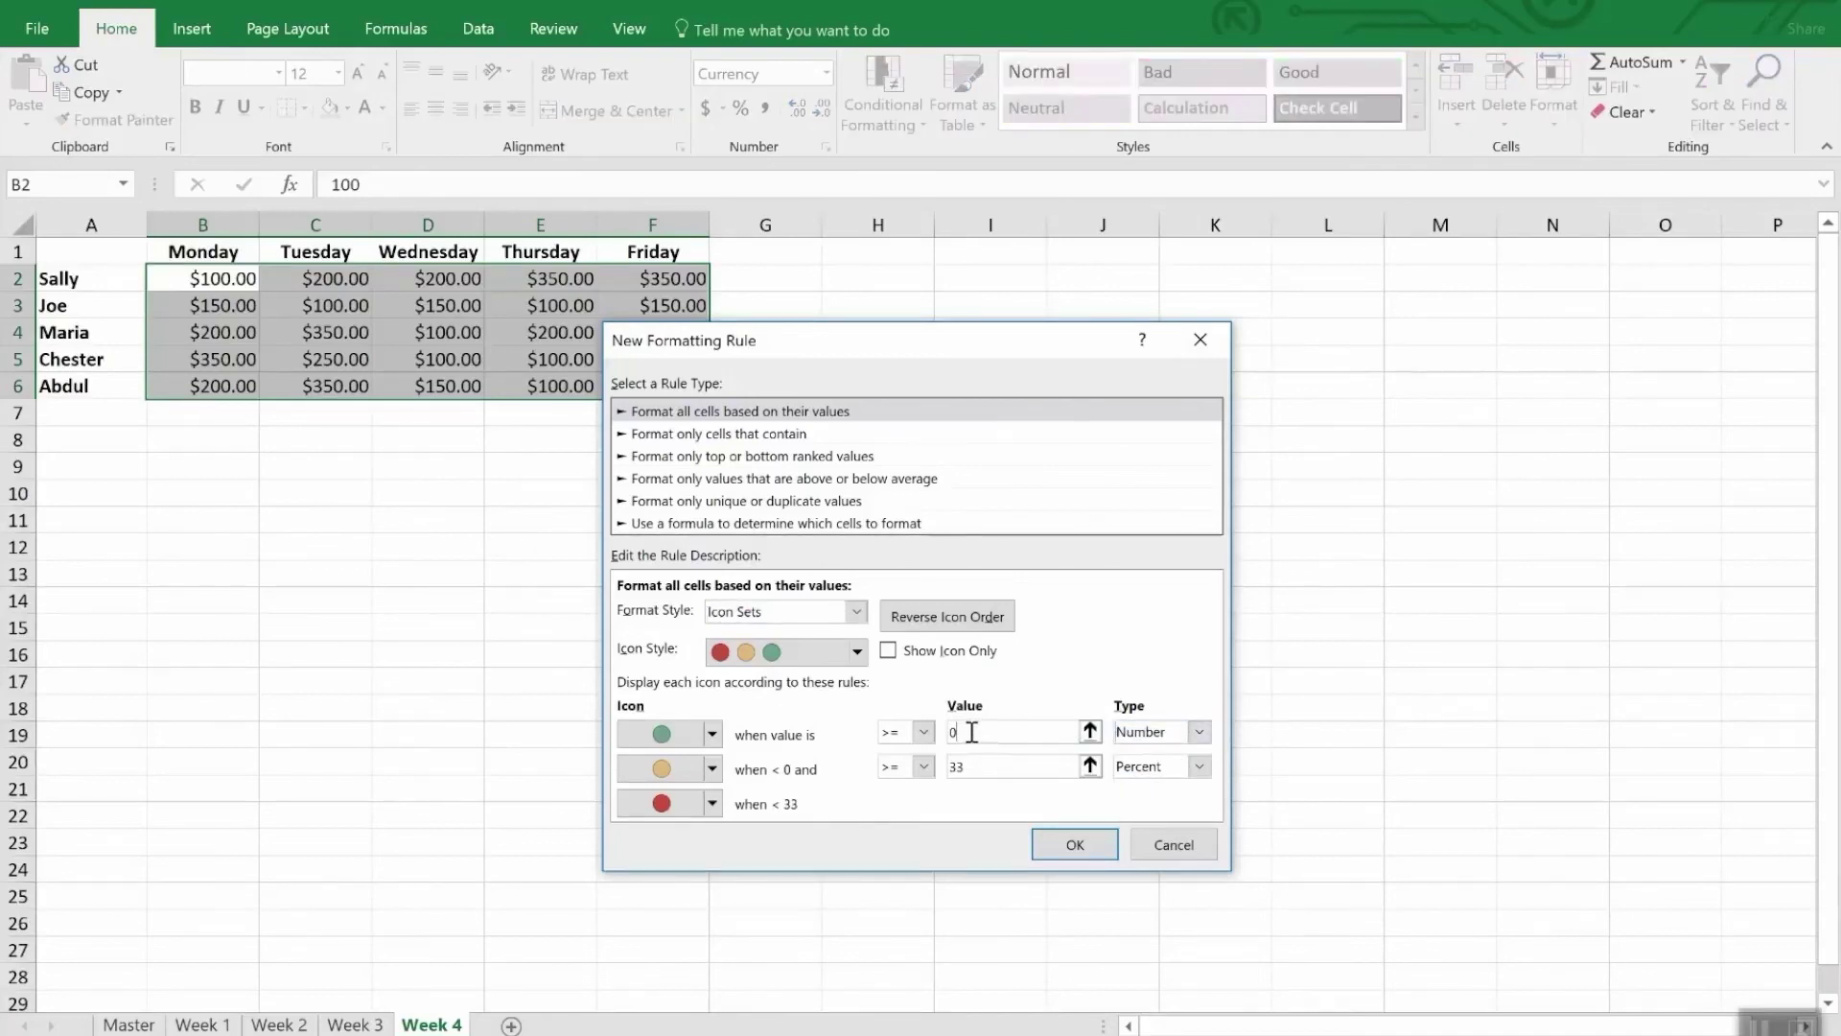
pyautogui.doubleClick(972, 731)
pyautogui.write('300')
# Set the yellow icon's threshold to the Number type with a value of 200 and apply the rule
pyautogui.doubleClick(1018, 767)
pyautogui.write('200')
pyautogui.press('Tab')
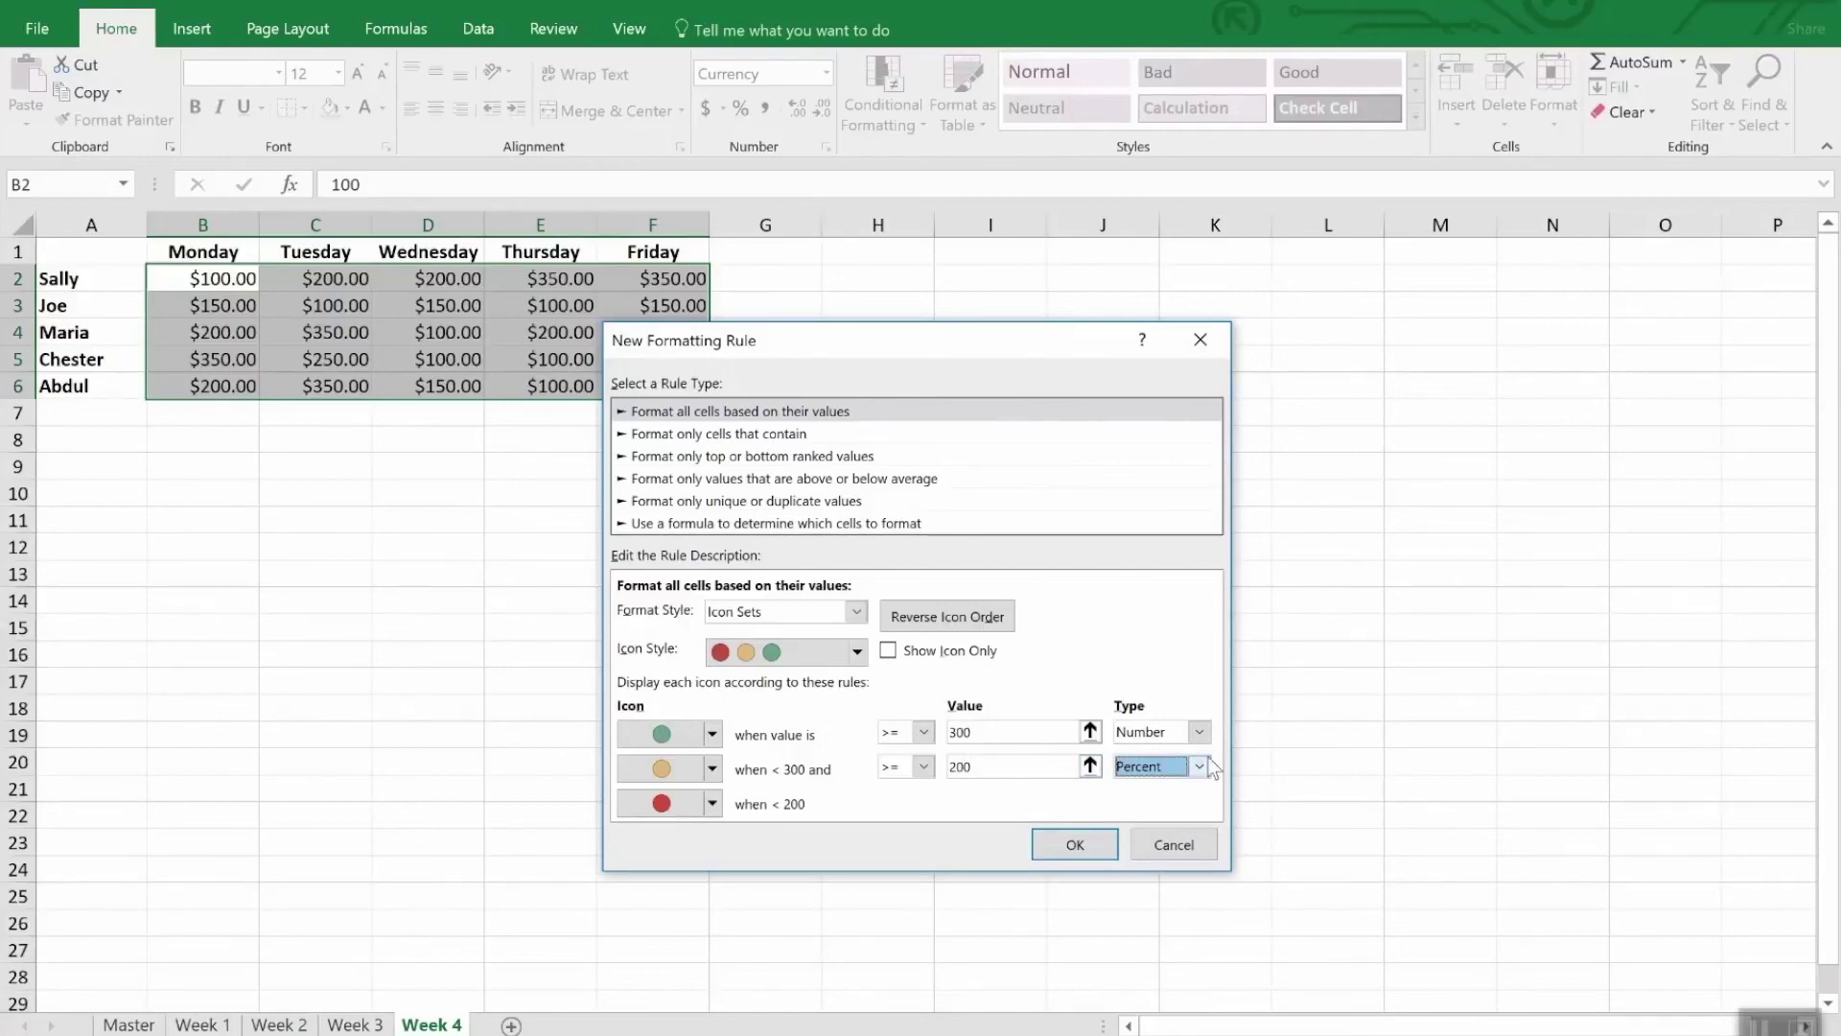
pyautogui.click(1198, 766)
pyautogui.click(1140, 789)
pyautogui.click(1019, 766)
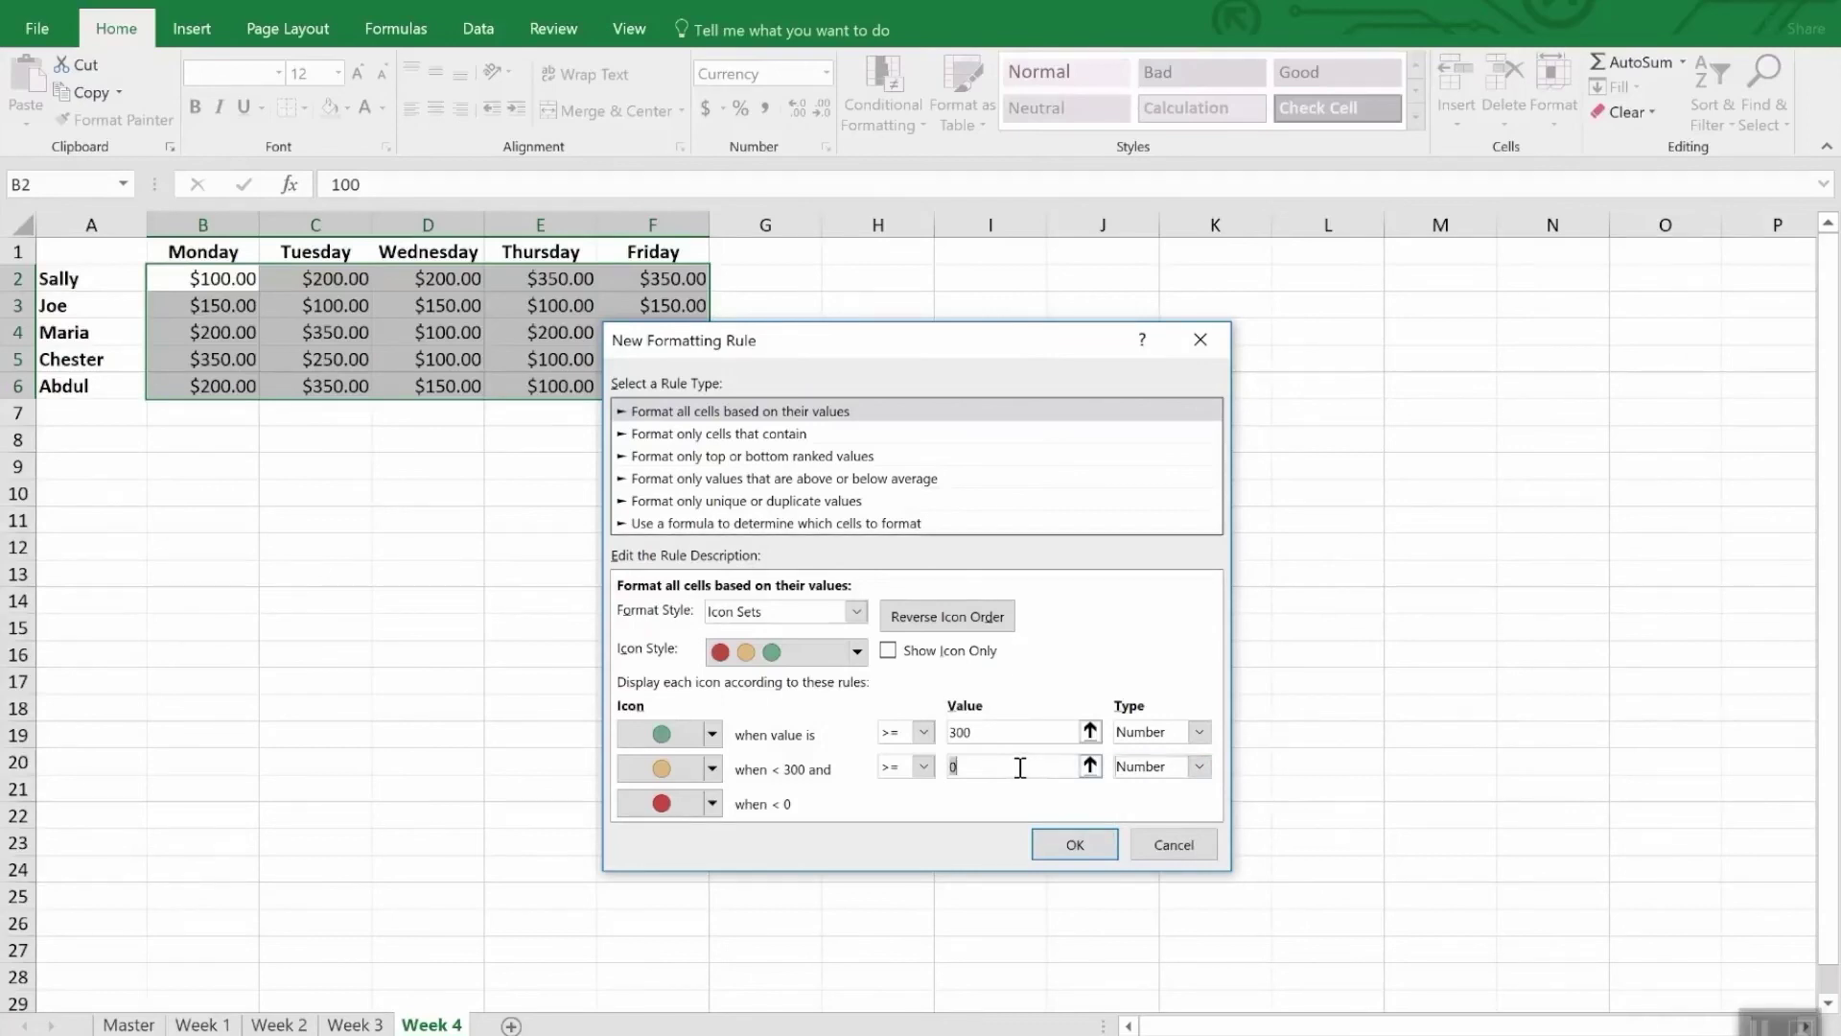
pyautogui.write('200')
pyautogui.click(1076, 844)
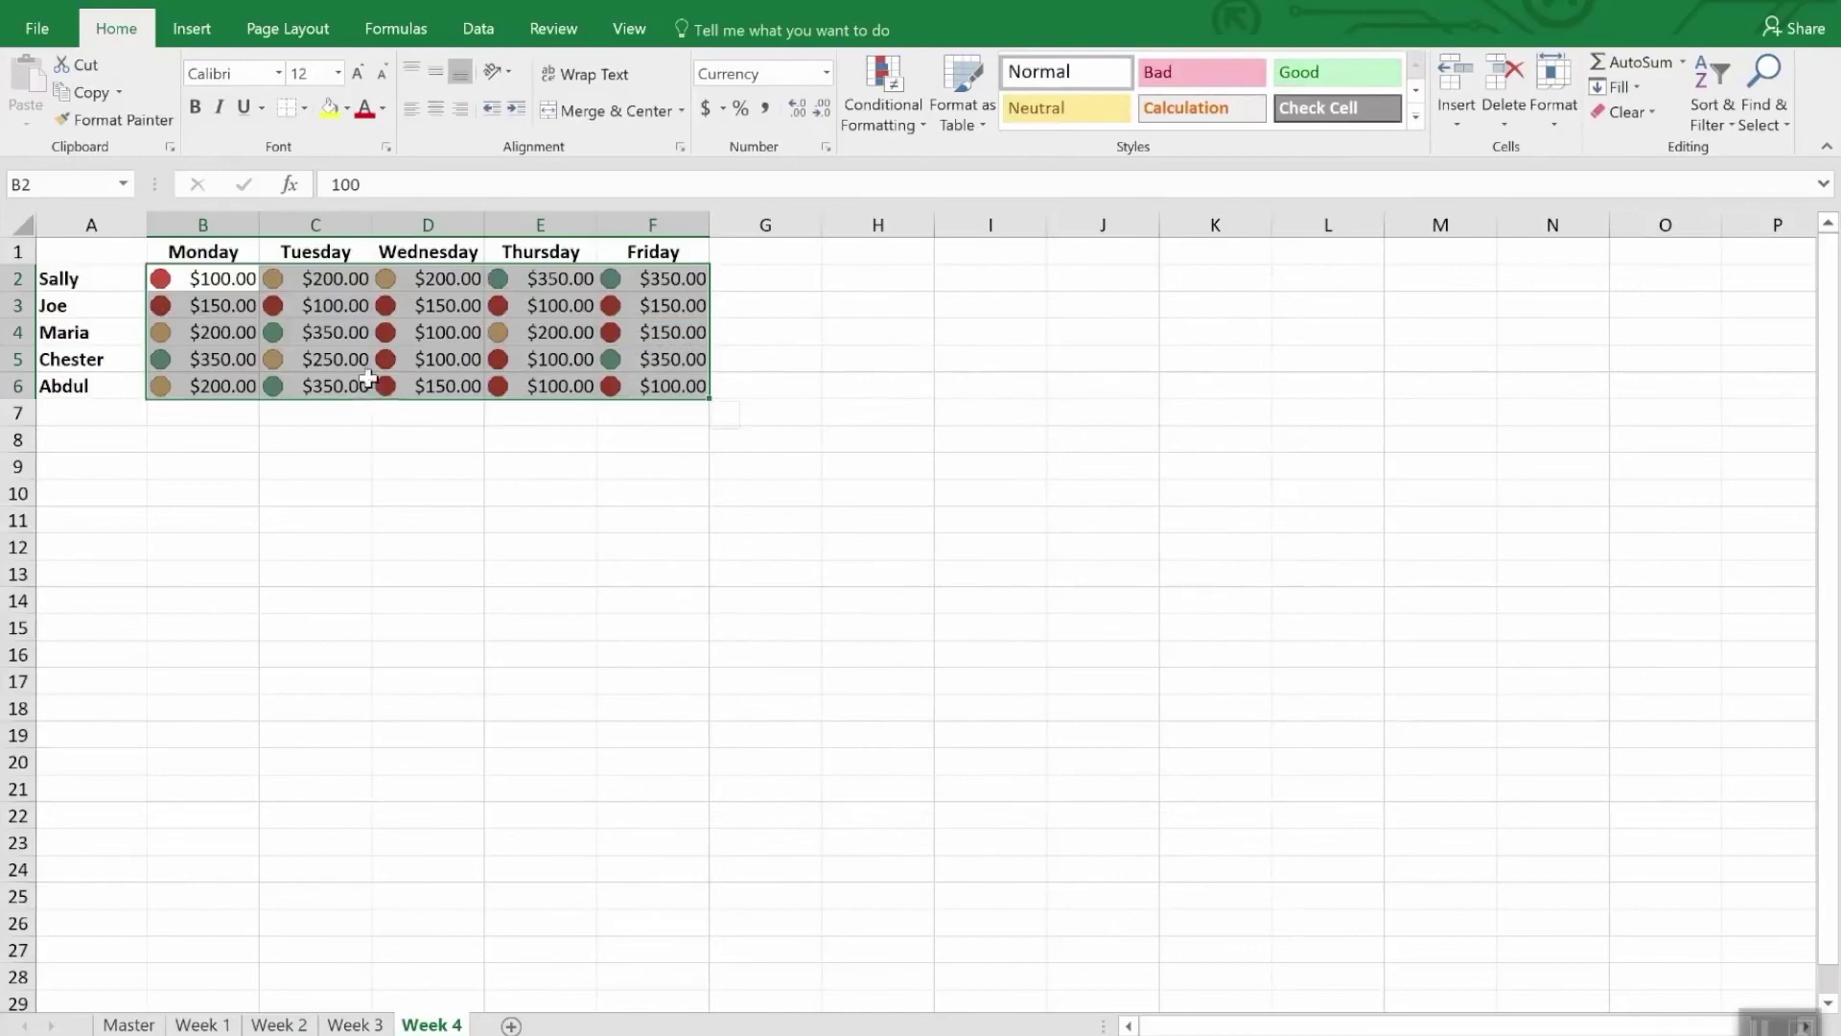
# Start a formula-based conditional formatting rule for B2:F6 of the Week 4 sheet with the formula =b2<200
pyautogui.click(447, 447)
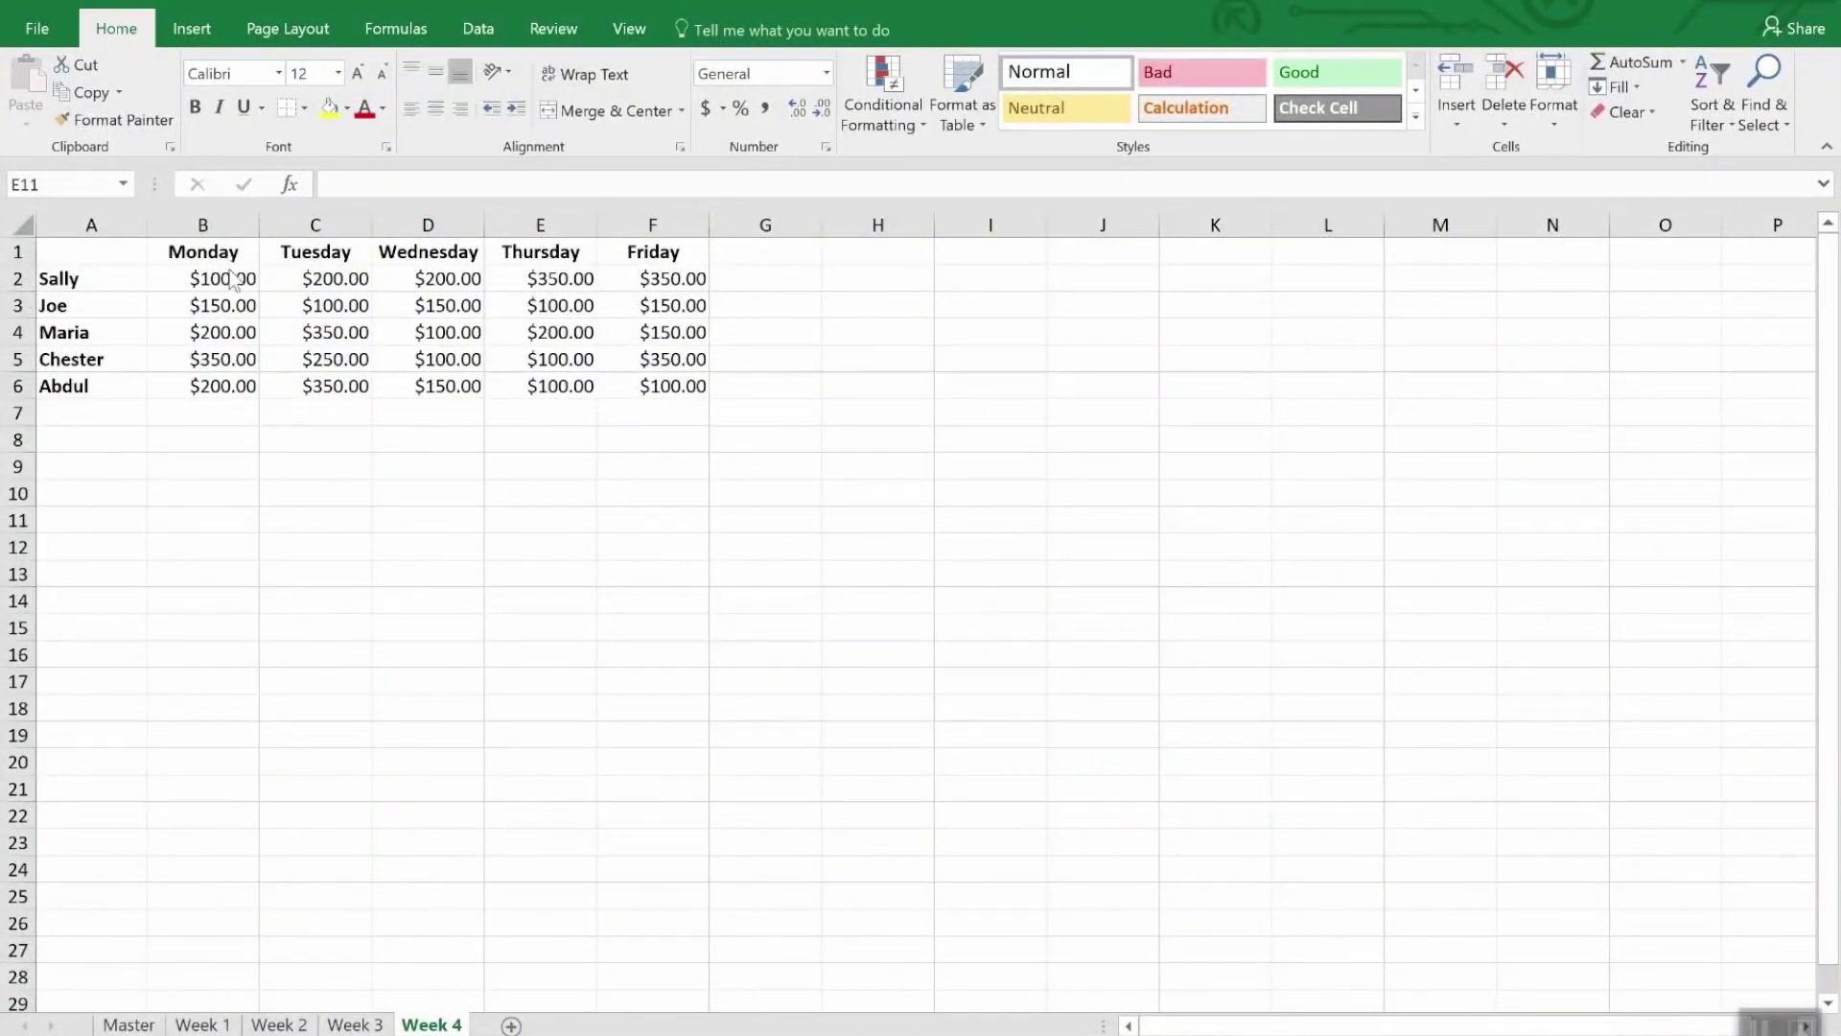
pyautogui.moveTo(222, 279); pyautogui.dragTo(701, 399)
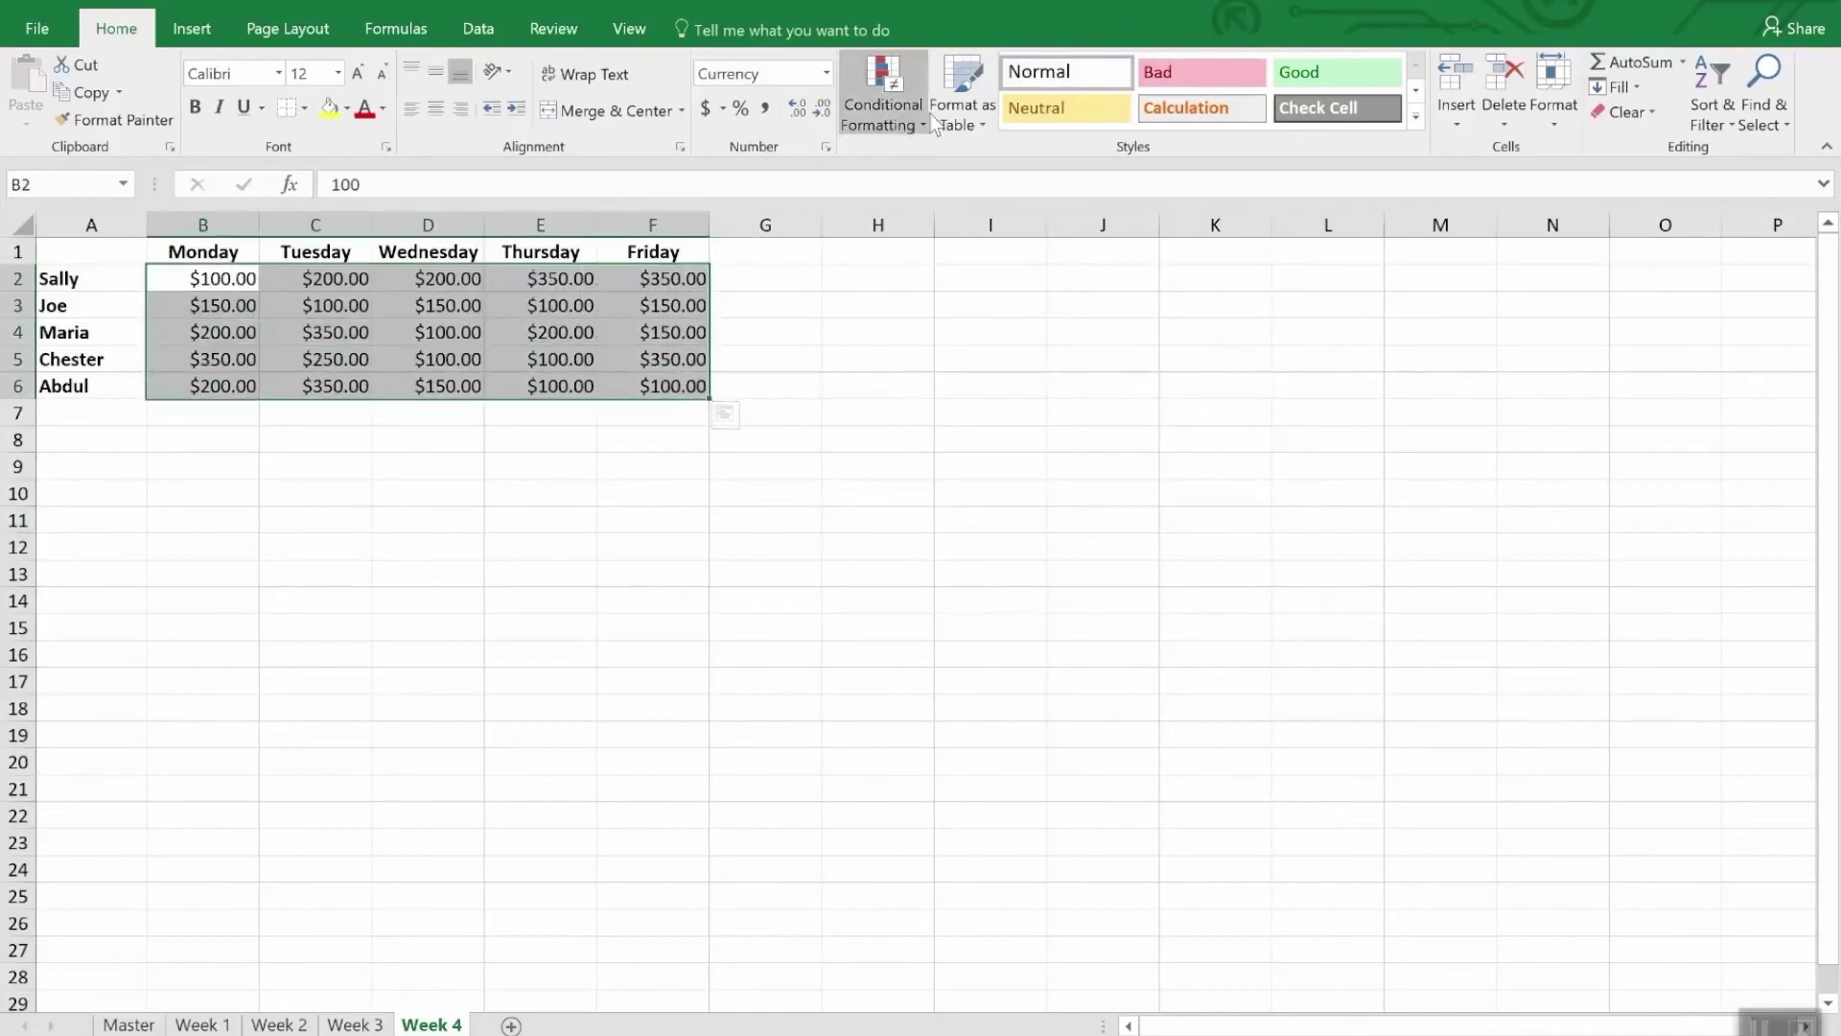
pyautogui.click(871, 82)
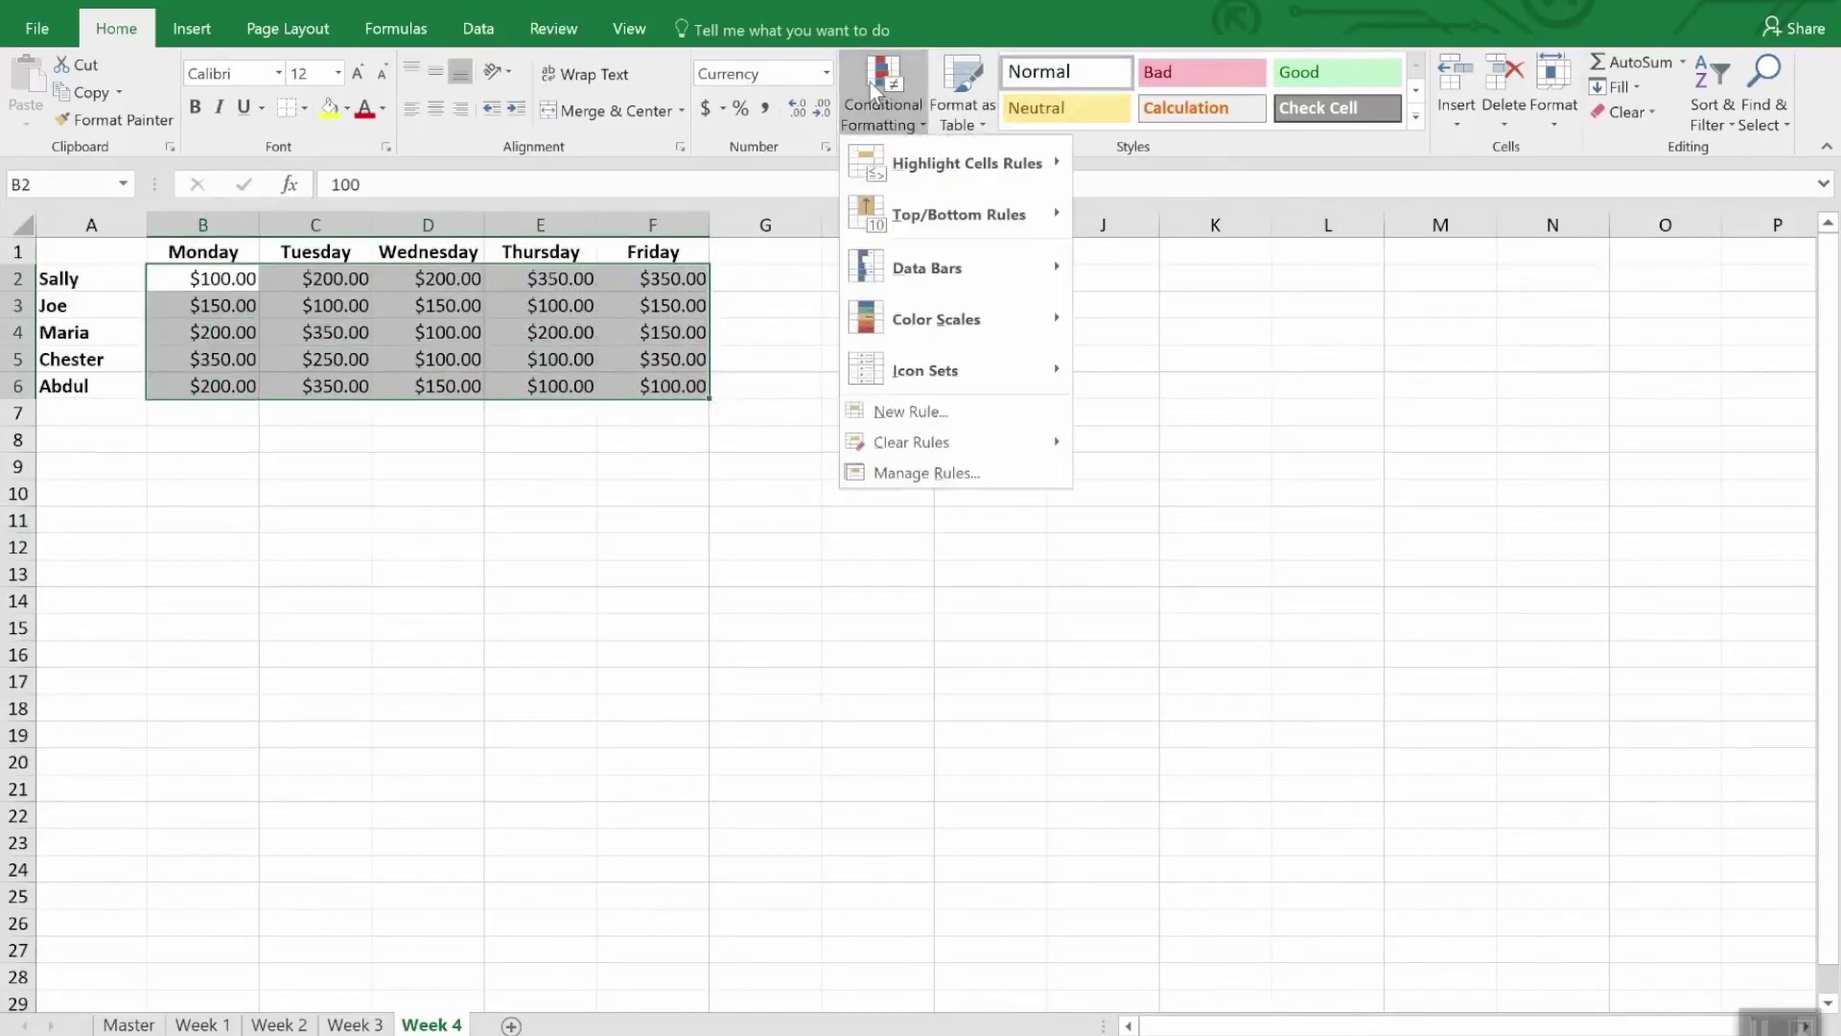
pyautogui.click(953, 418)
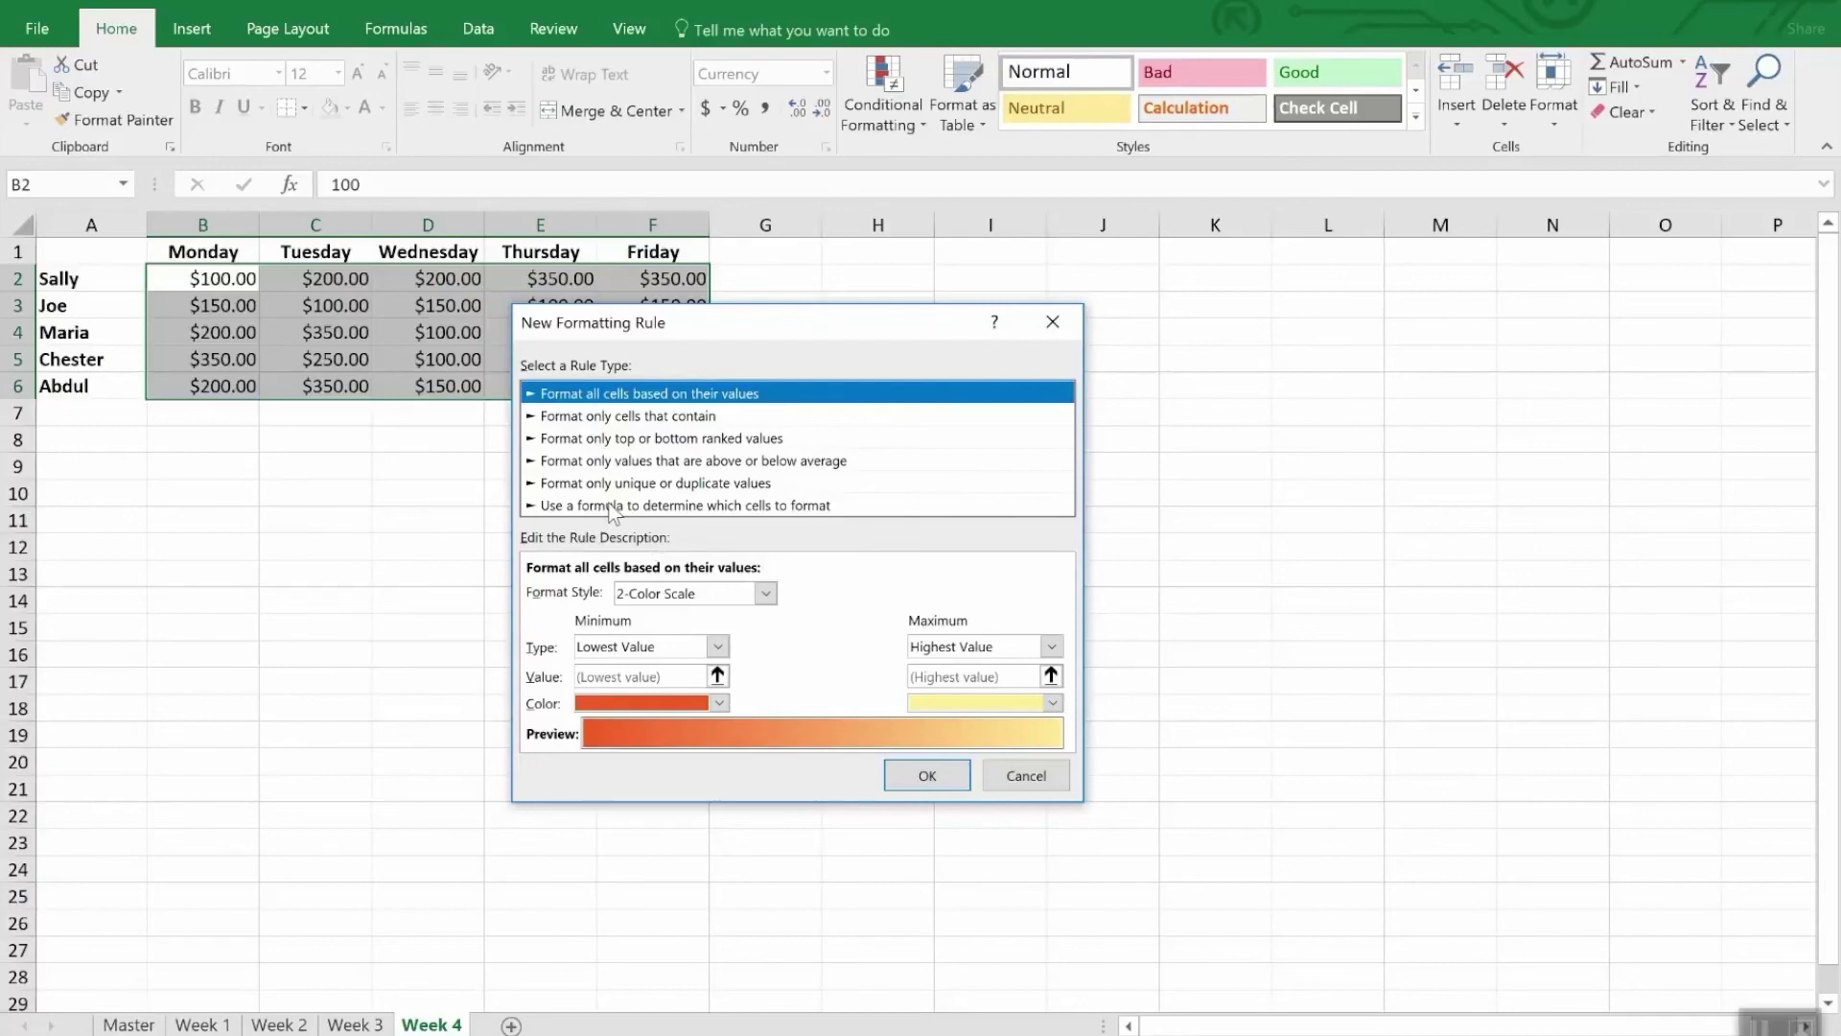
pyautogui.click(613, 506)
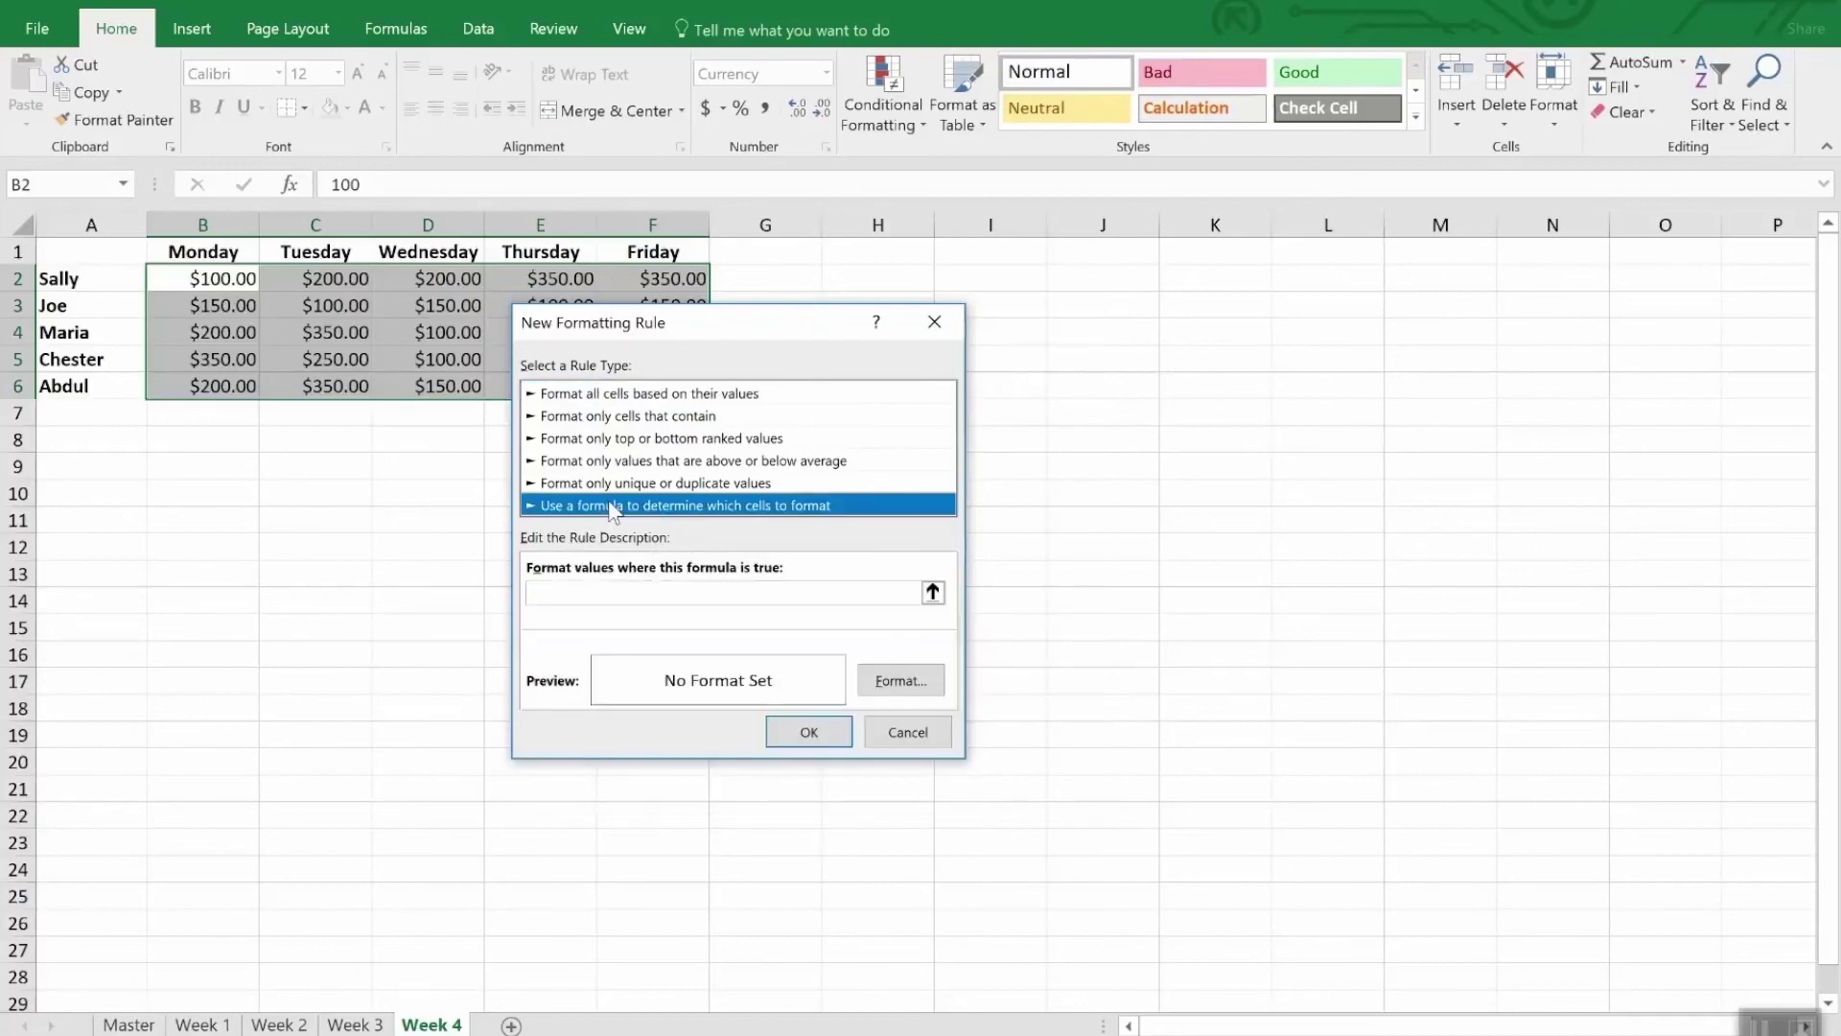
pyautogui.click(608, 593)
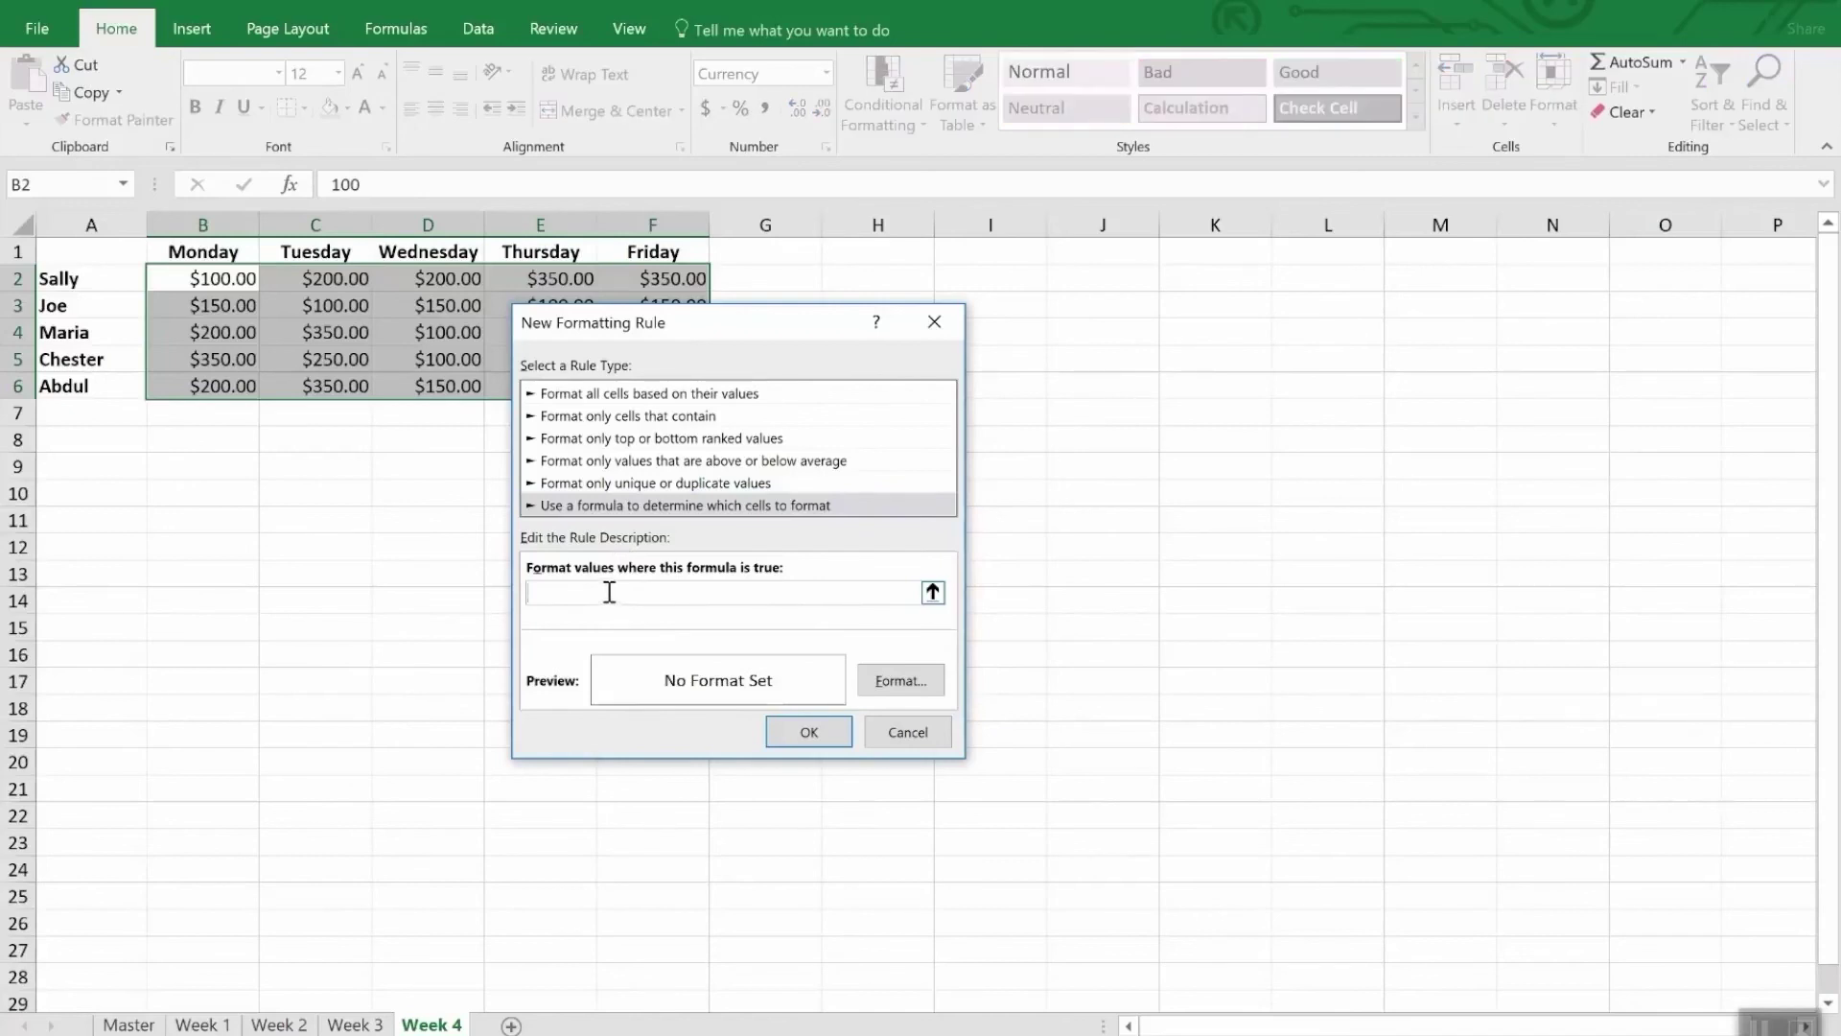
pyautogui.write('=b2<200')
# Give the rule a bright yellow background fill and apply it to the selected cells
pyautogui.click(901, 680)
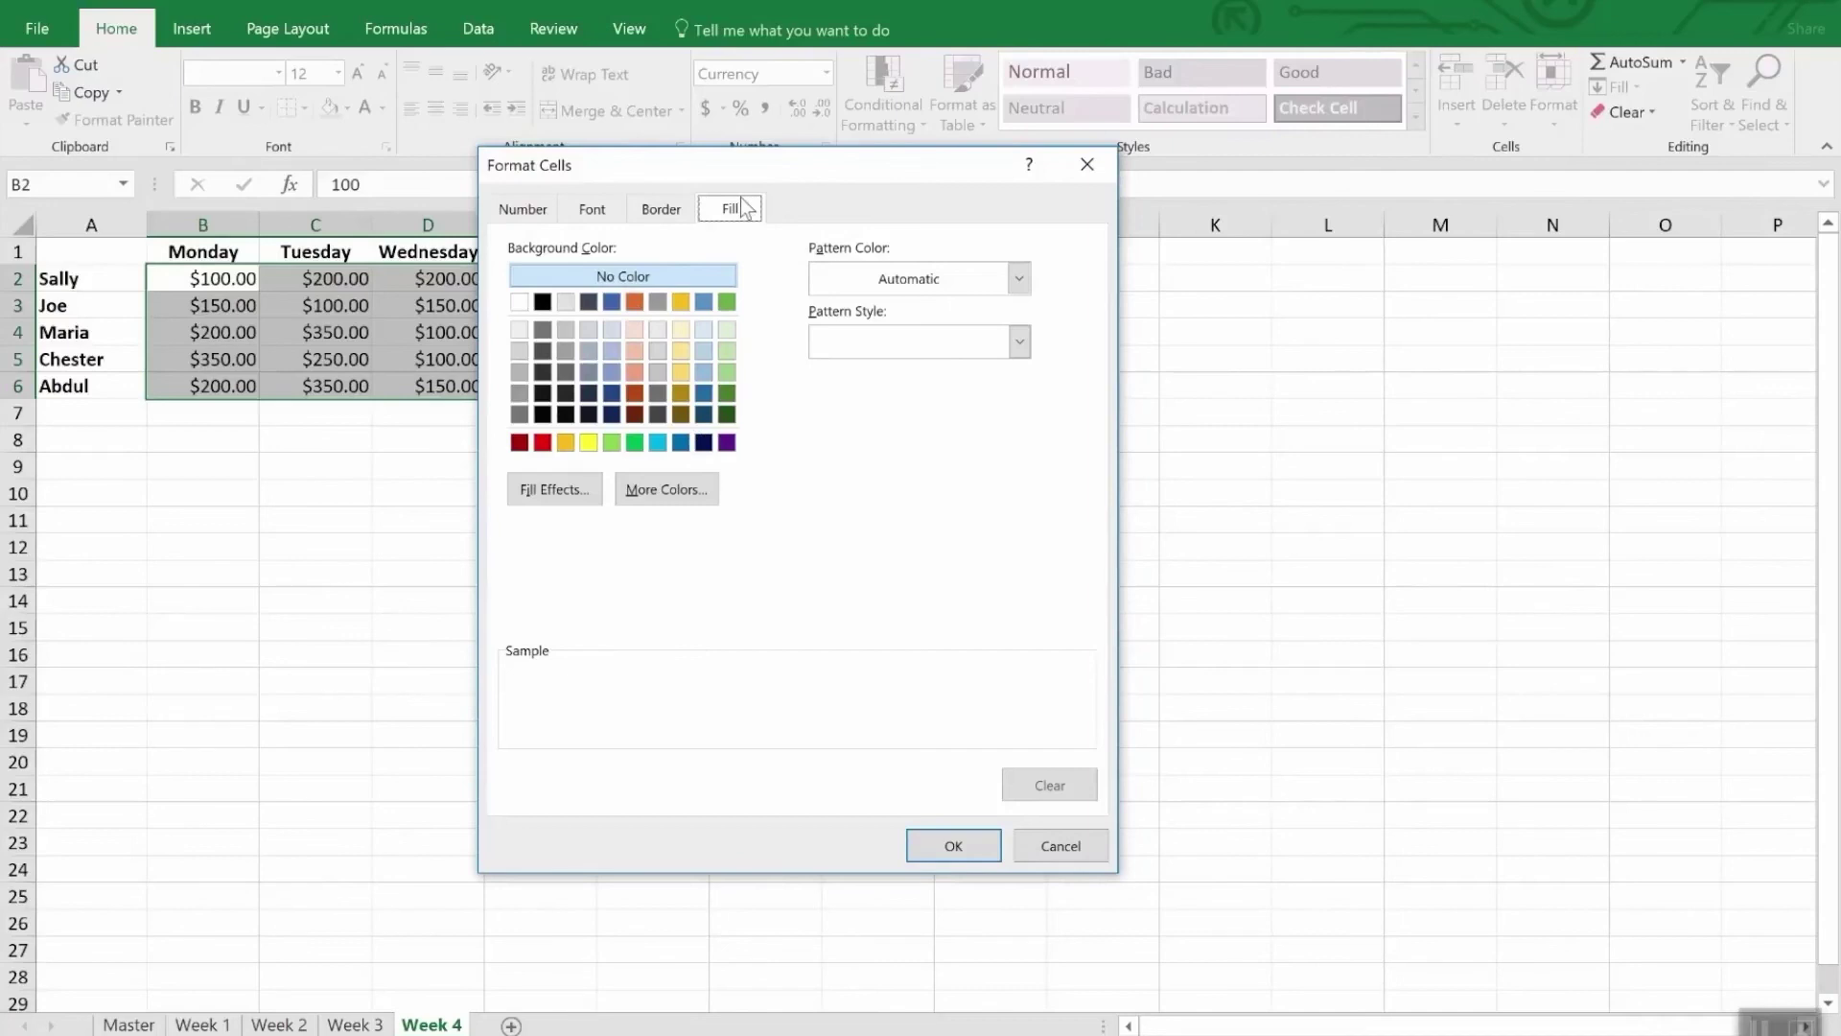
pyautogui.click(589, 443)
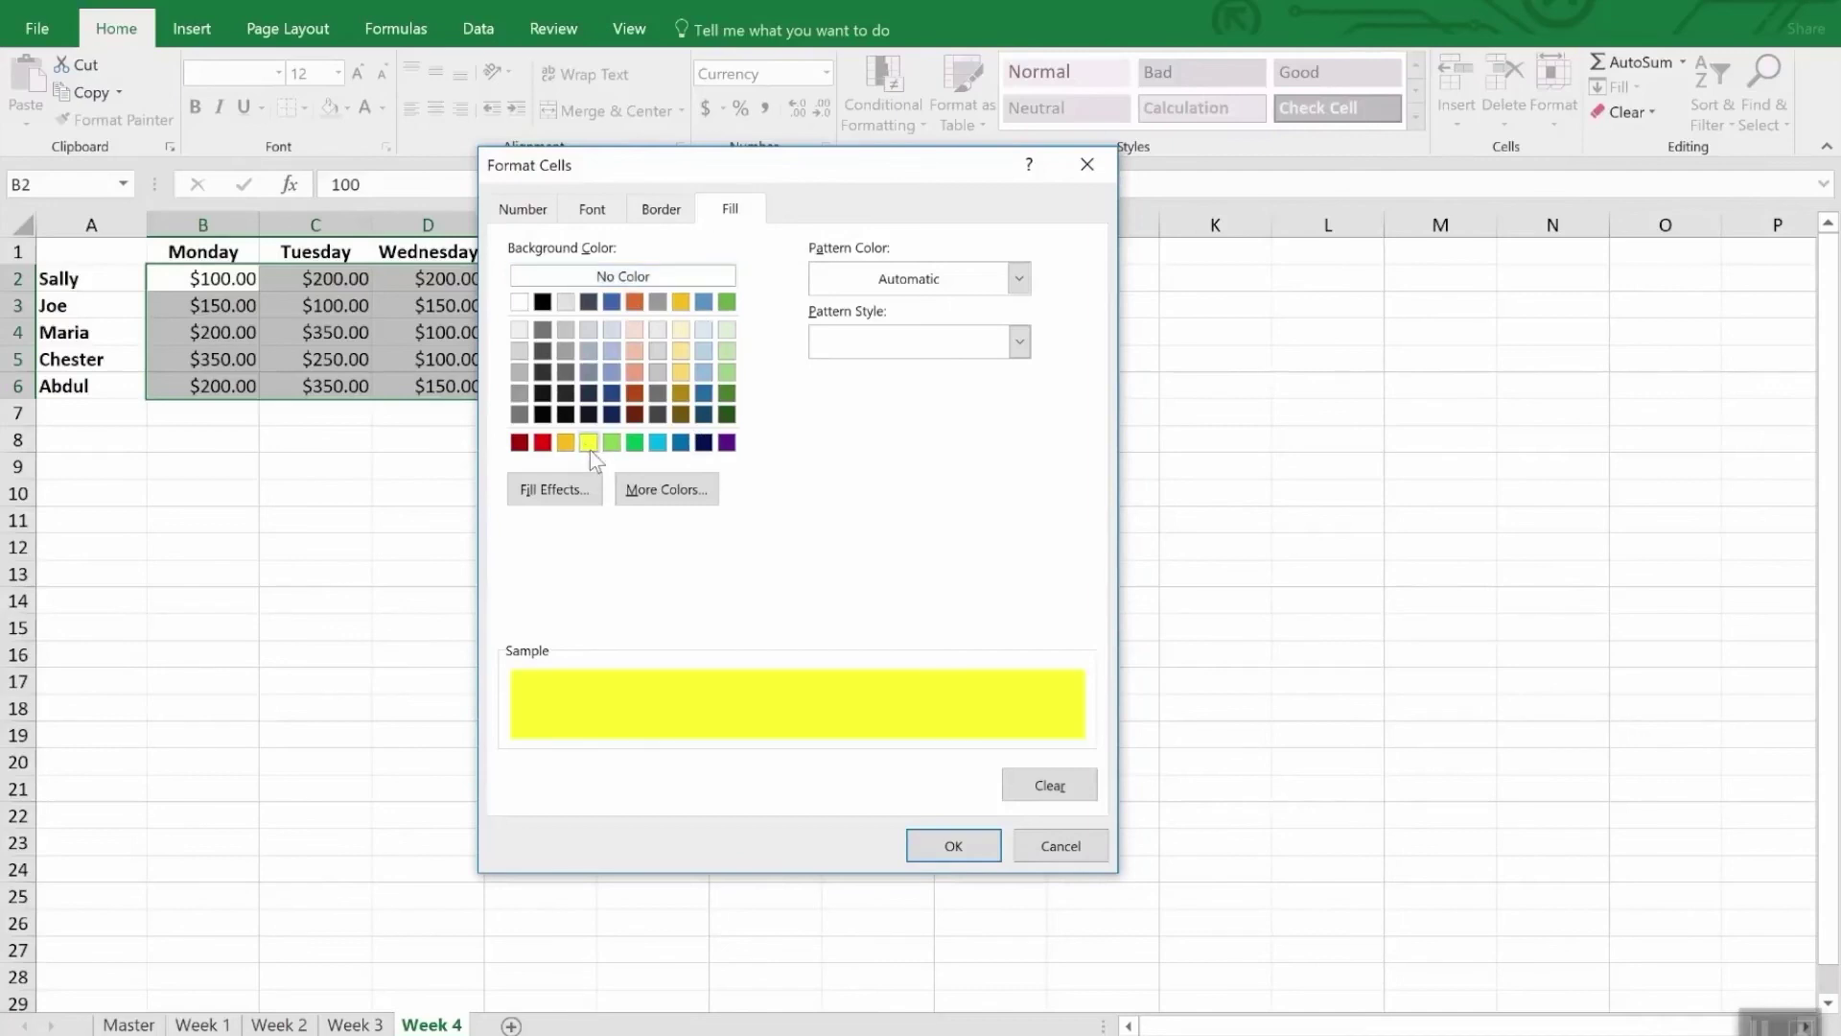
pyautogui.click(961, 849)
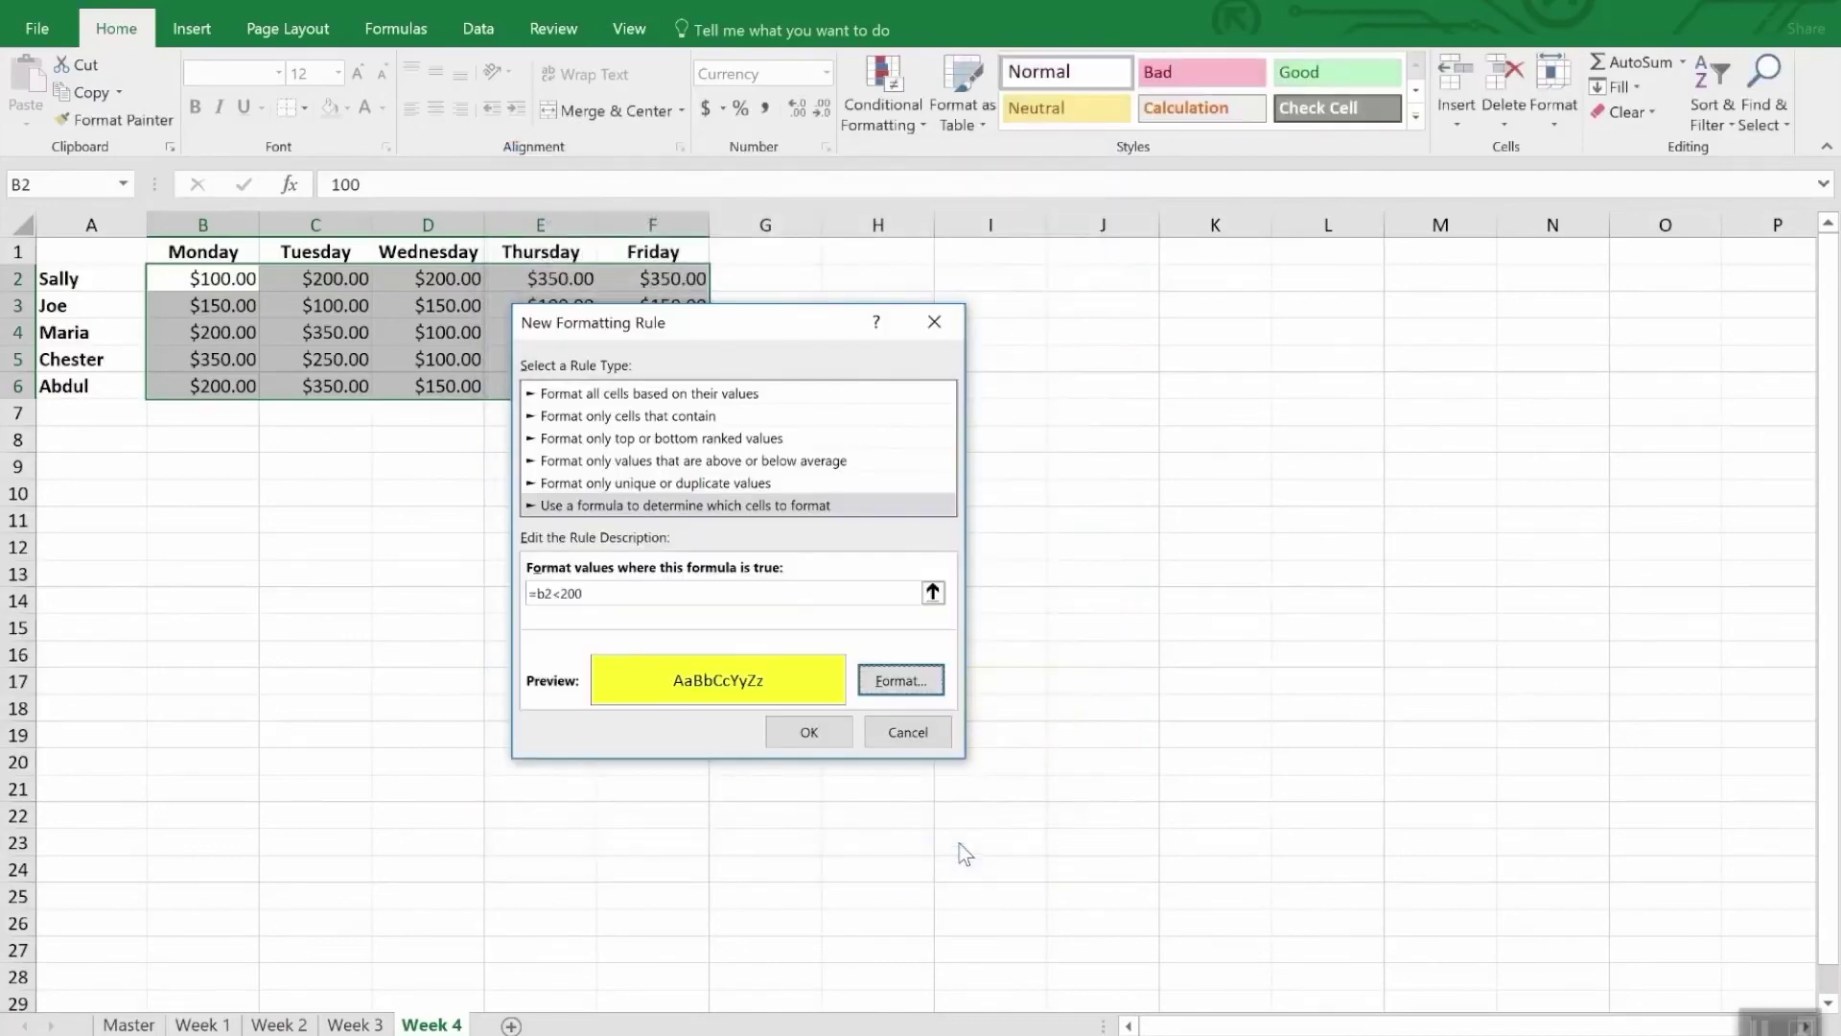
pyautogui.click(811, 732)
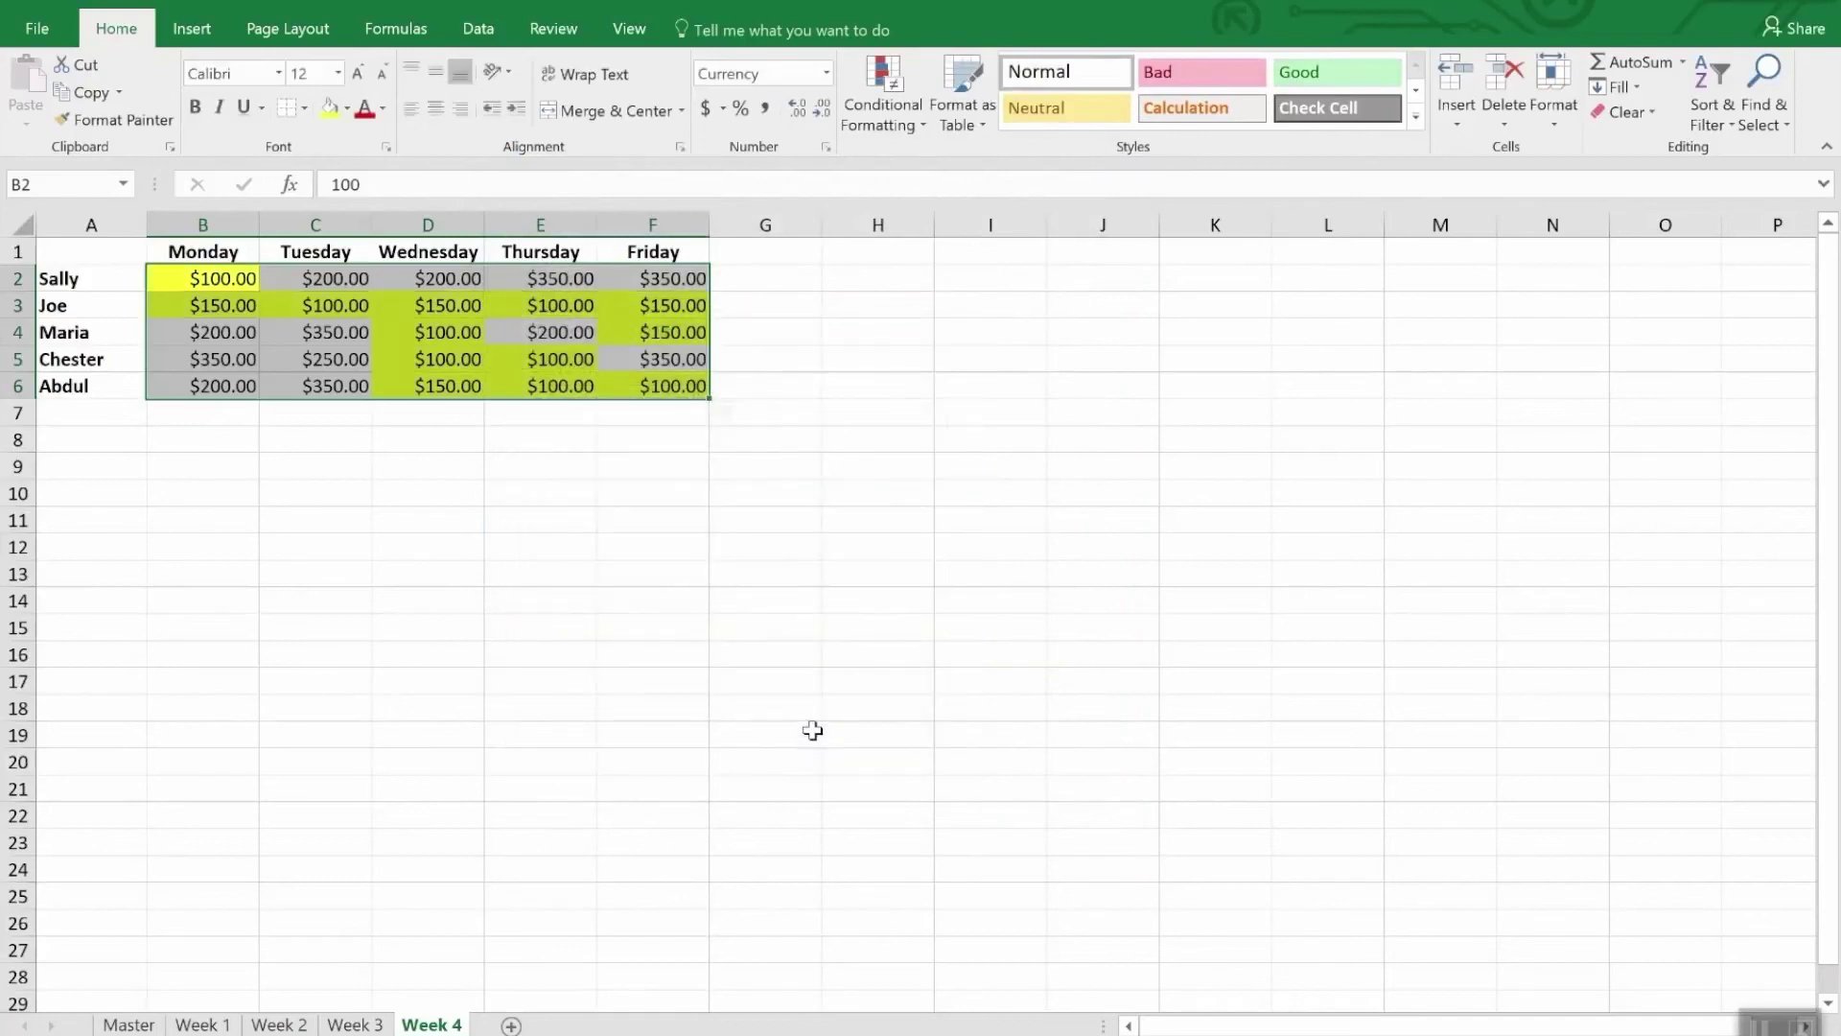
pyautogui.click(506, 599)
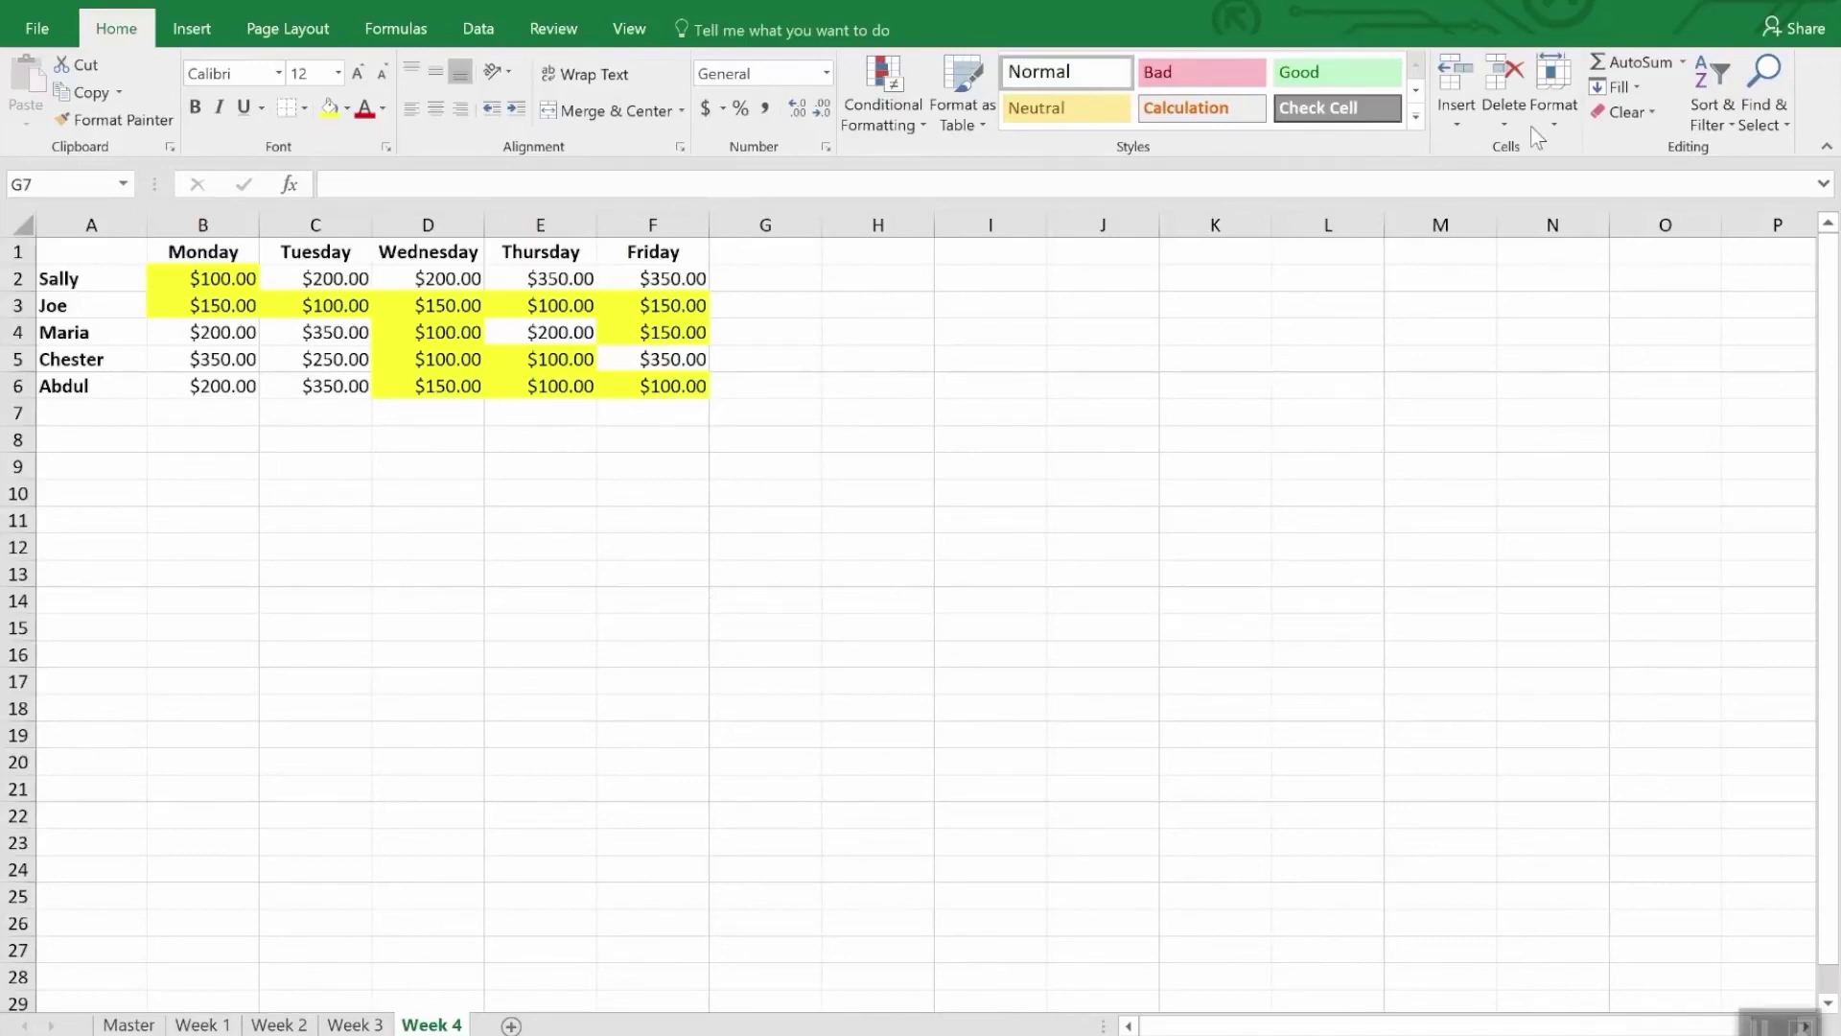
# Select all cells on the Week 4 sheet that contain conditional formatting
pyautogui.click(1774, 112)
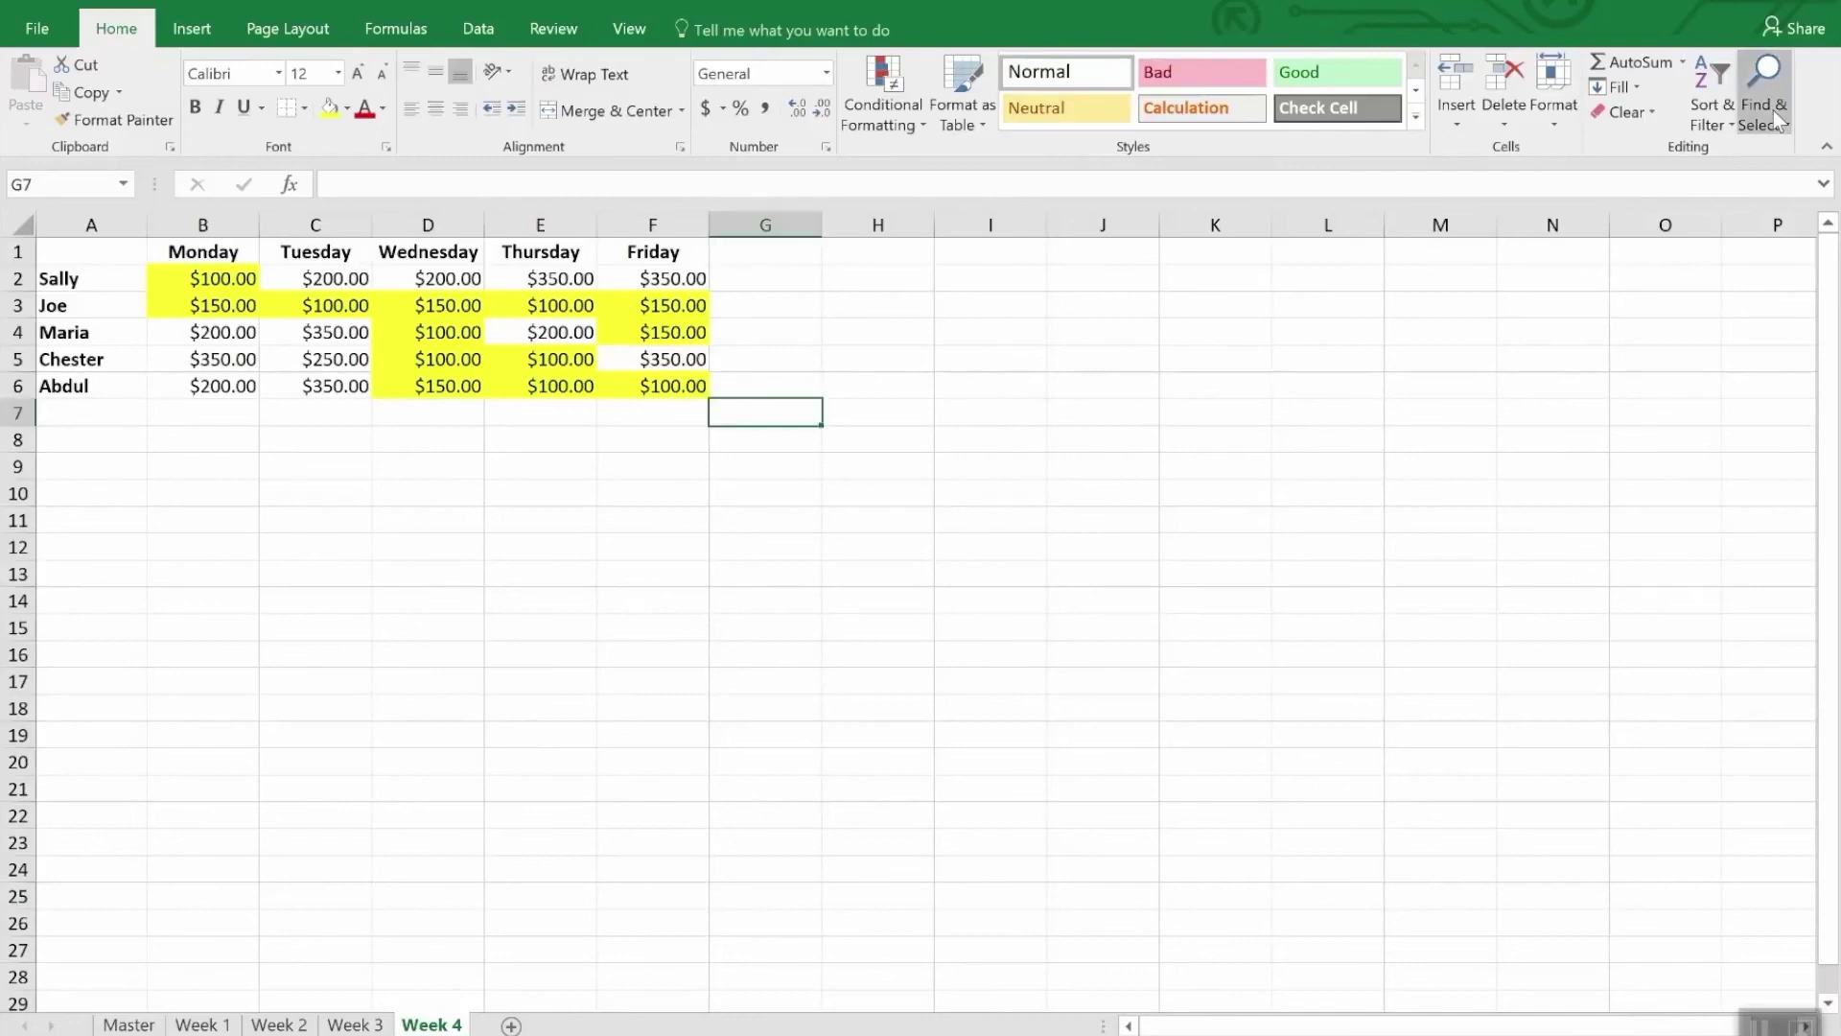
pyautogui.click(1774, 125)
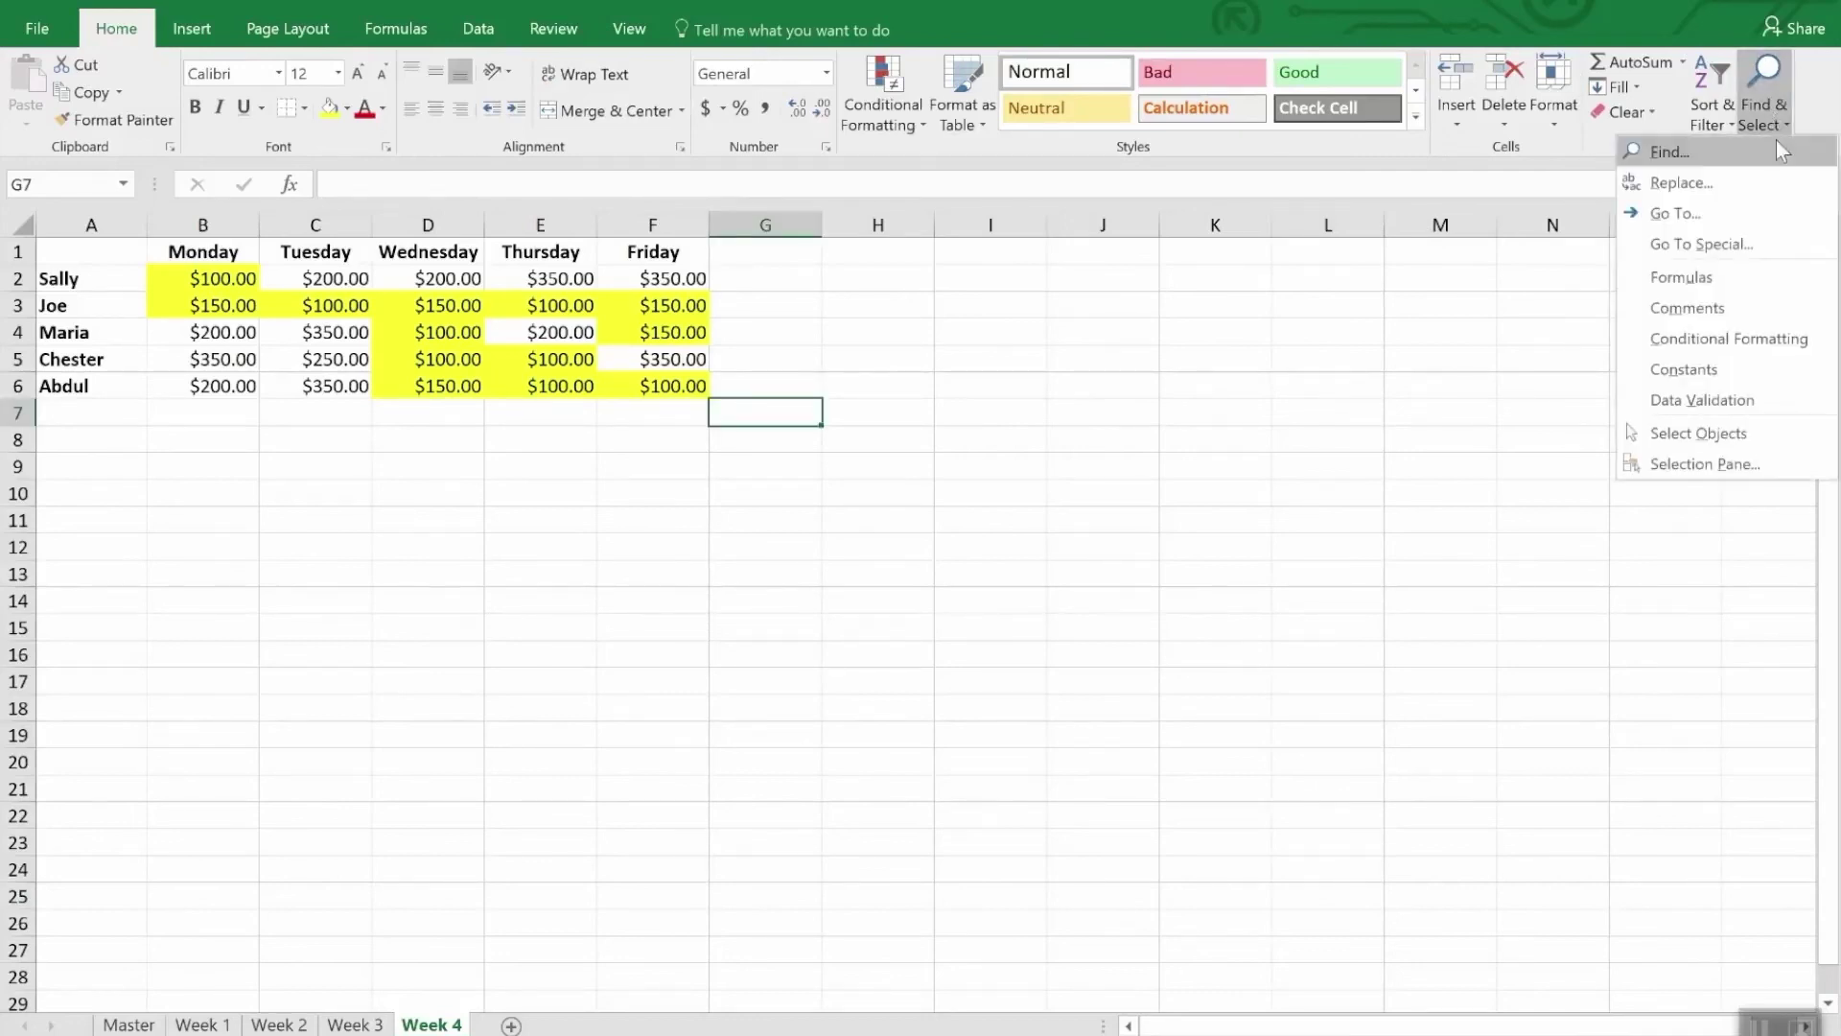
pyautogui.click(1789, 341)
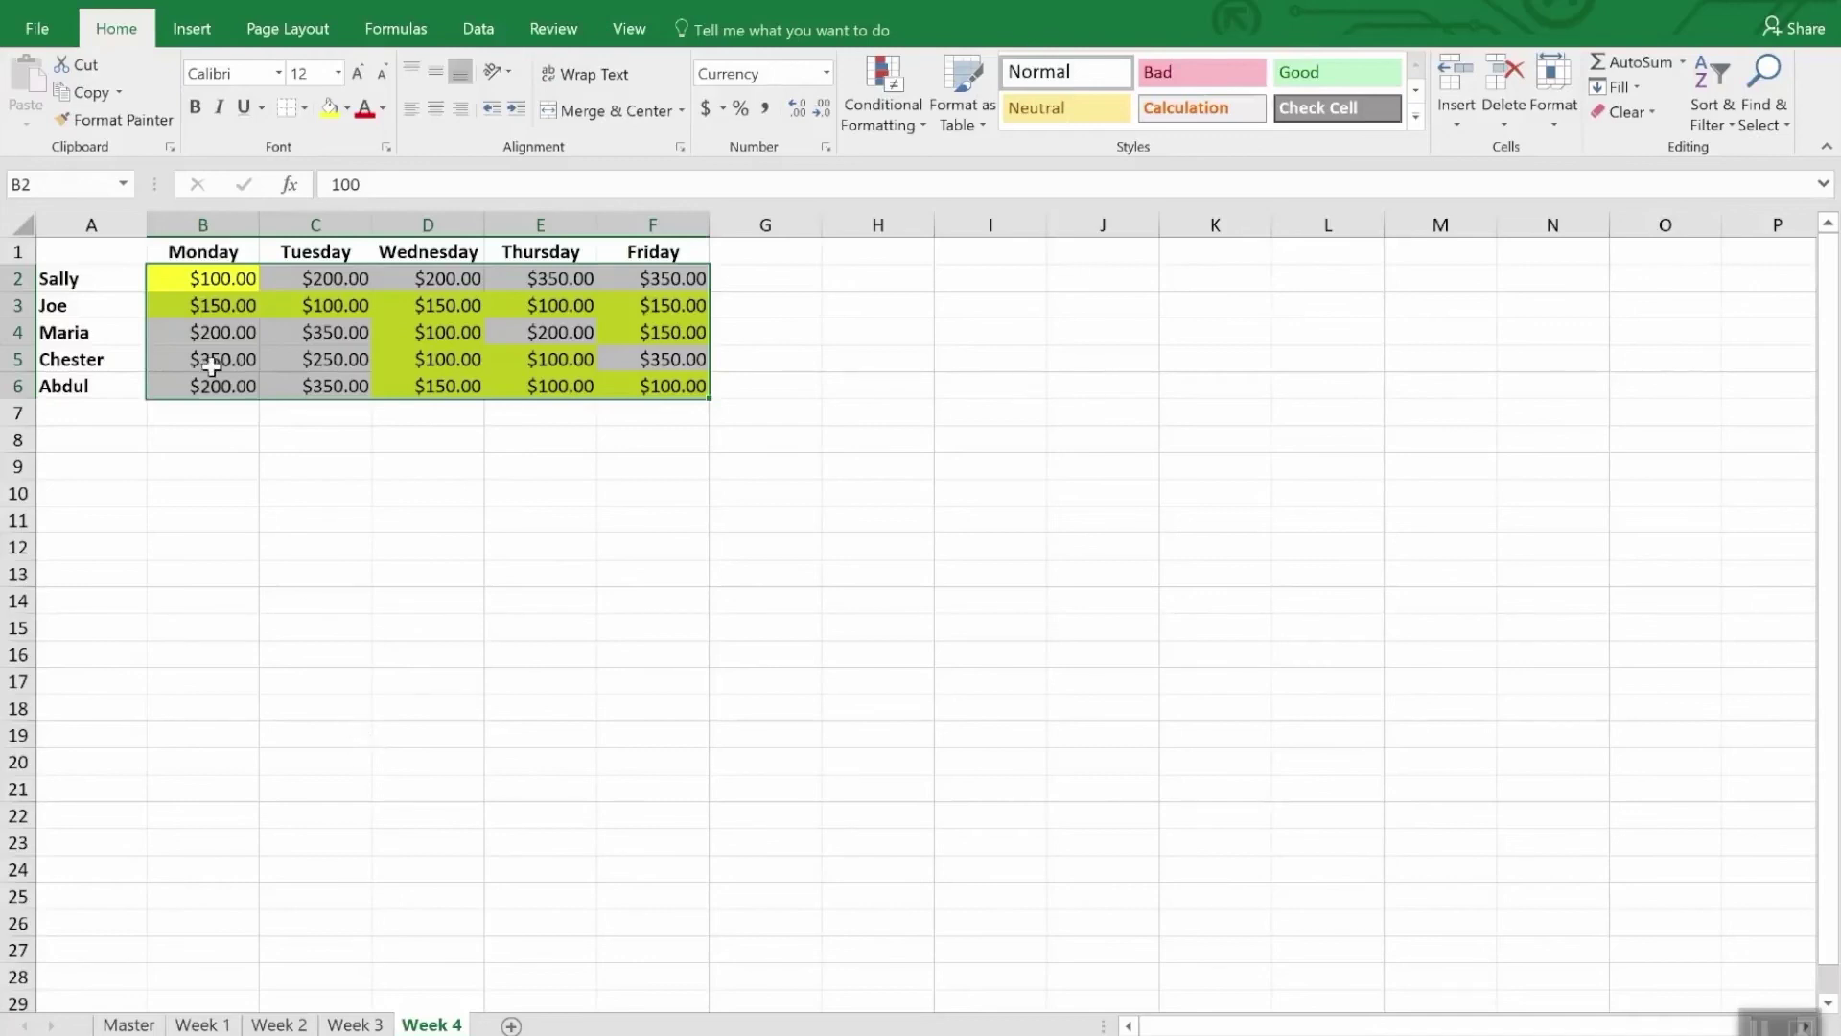
pyautogui.click(126, 123)
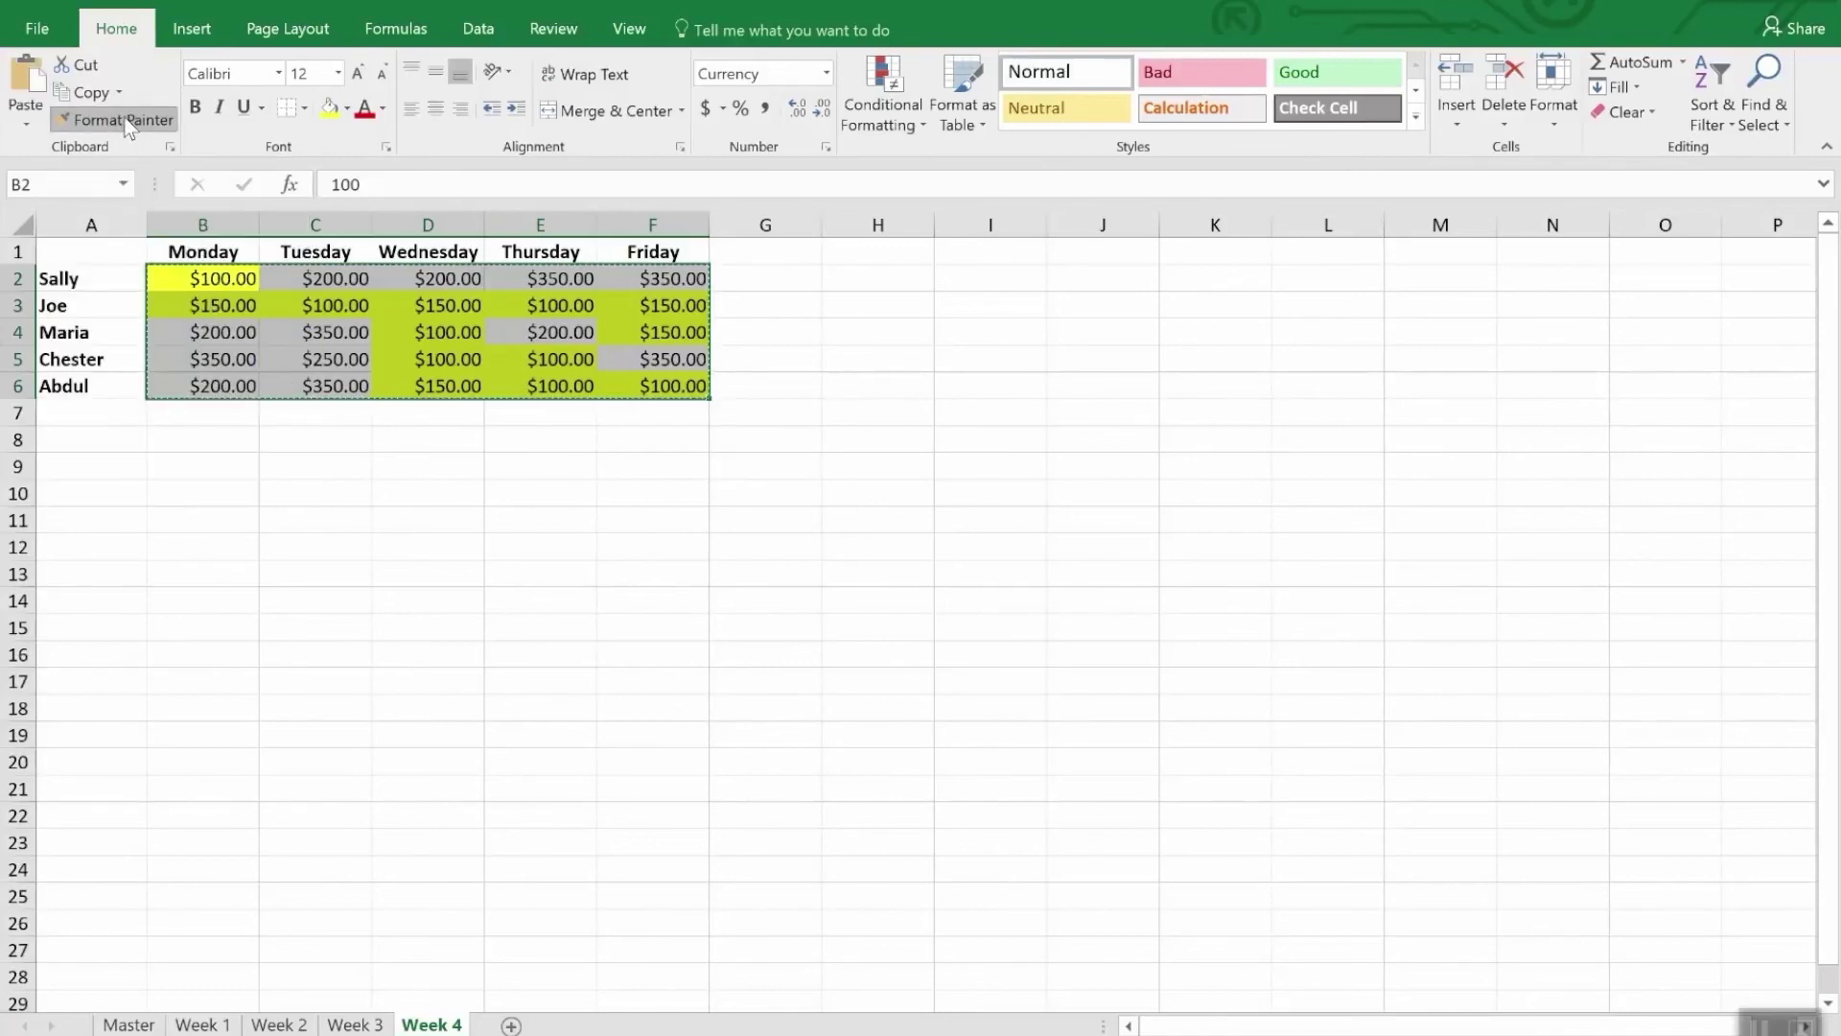
pyautogui.click(125, 123)
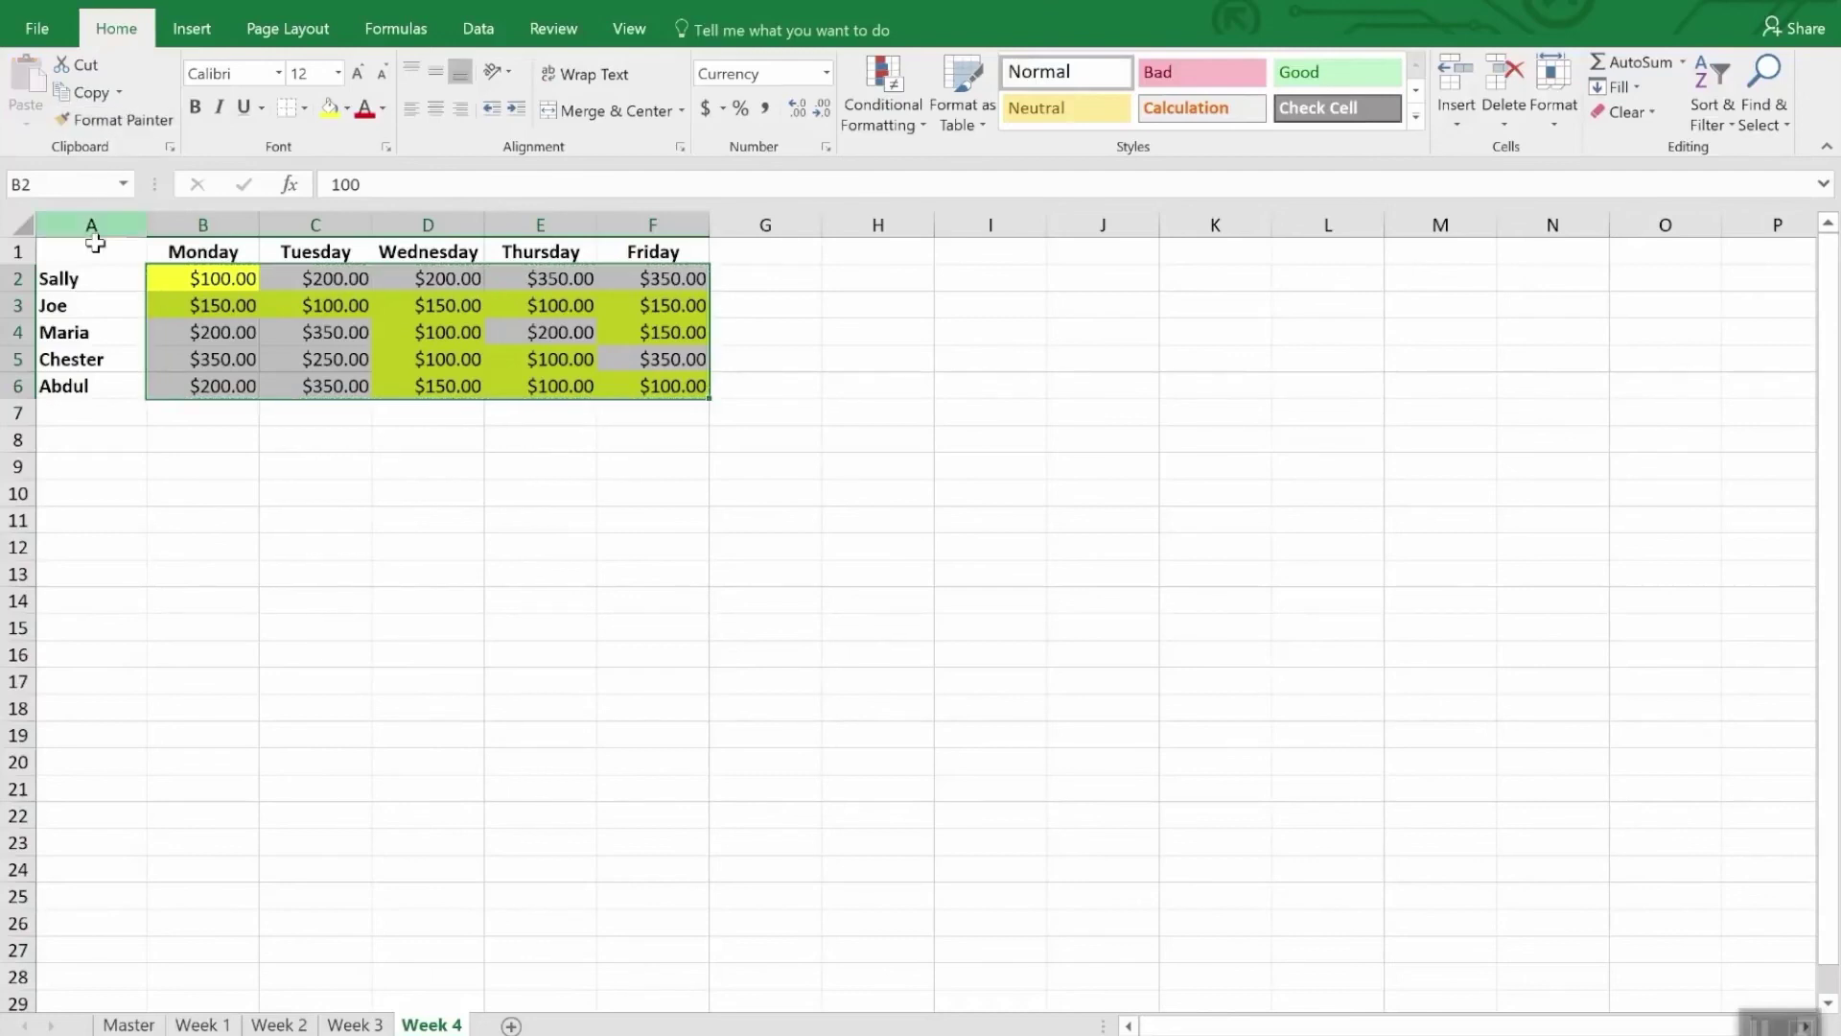
pyautogui.click(355, 1024)
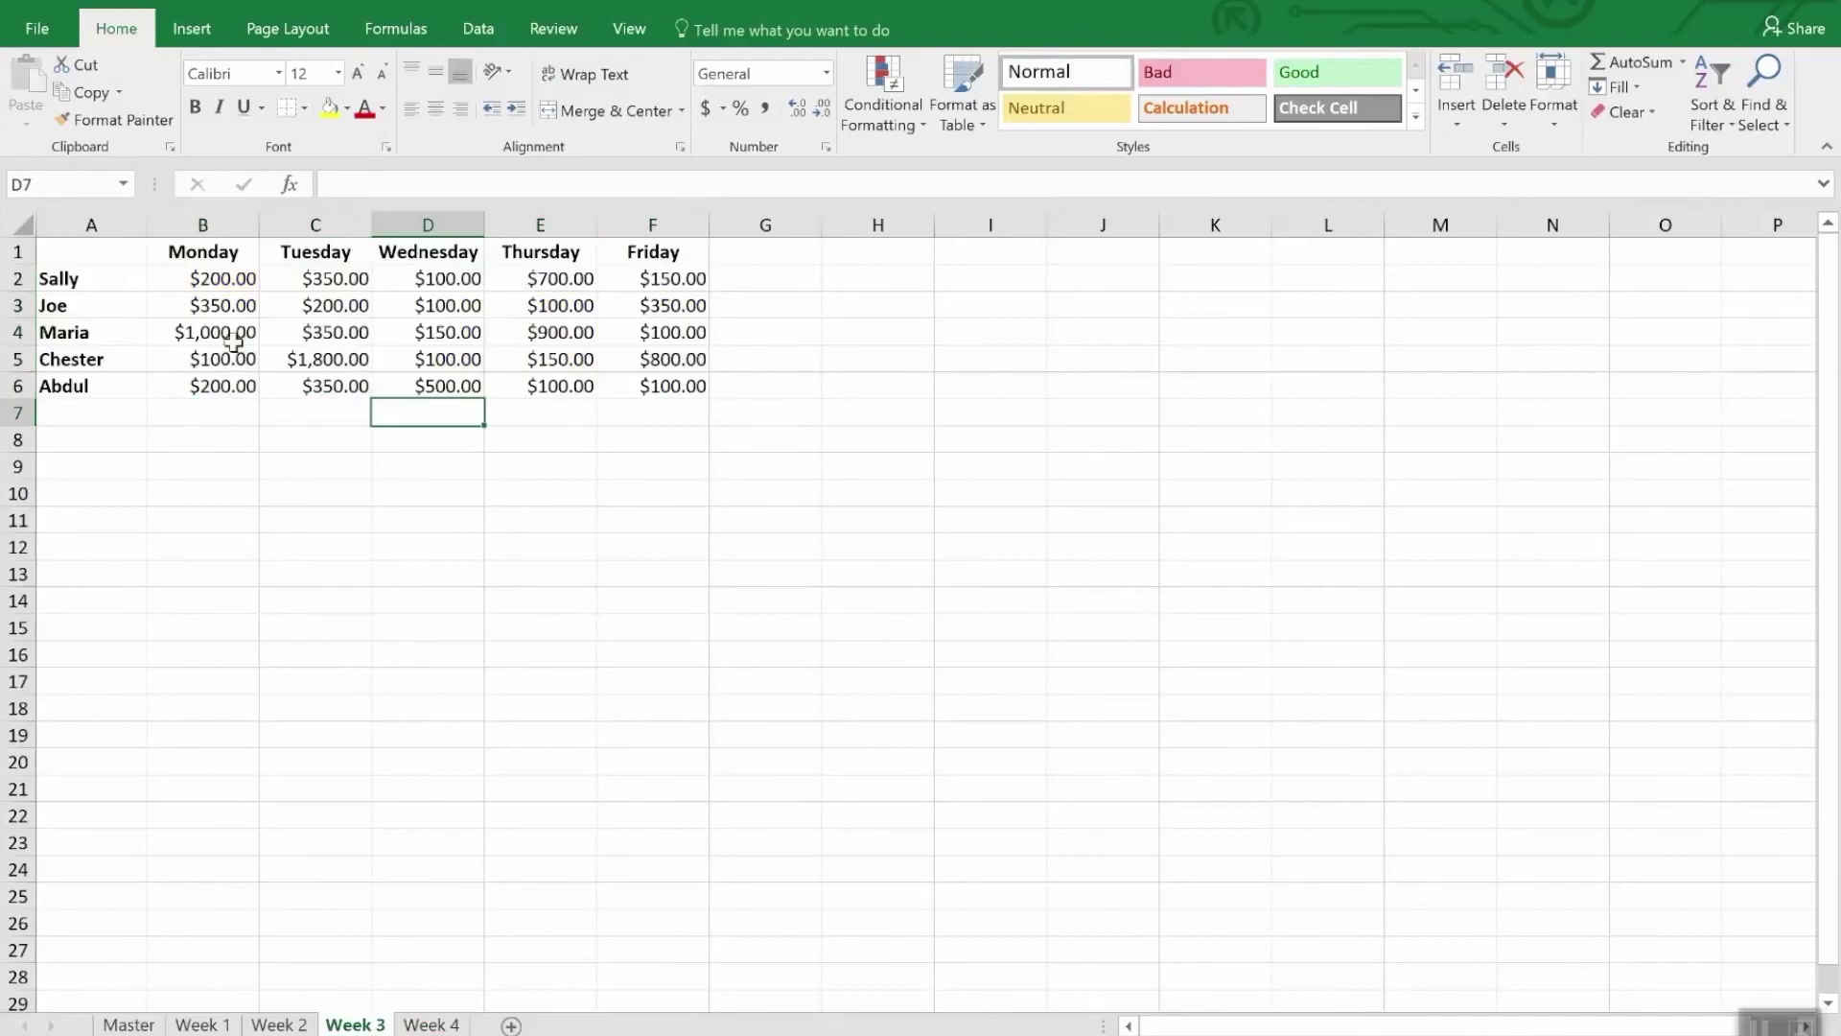
pyautogui.moveTo(229, 279); pyautogui.dragTo(660, 401)
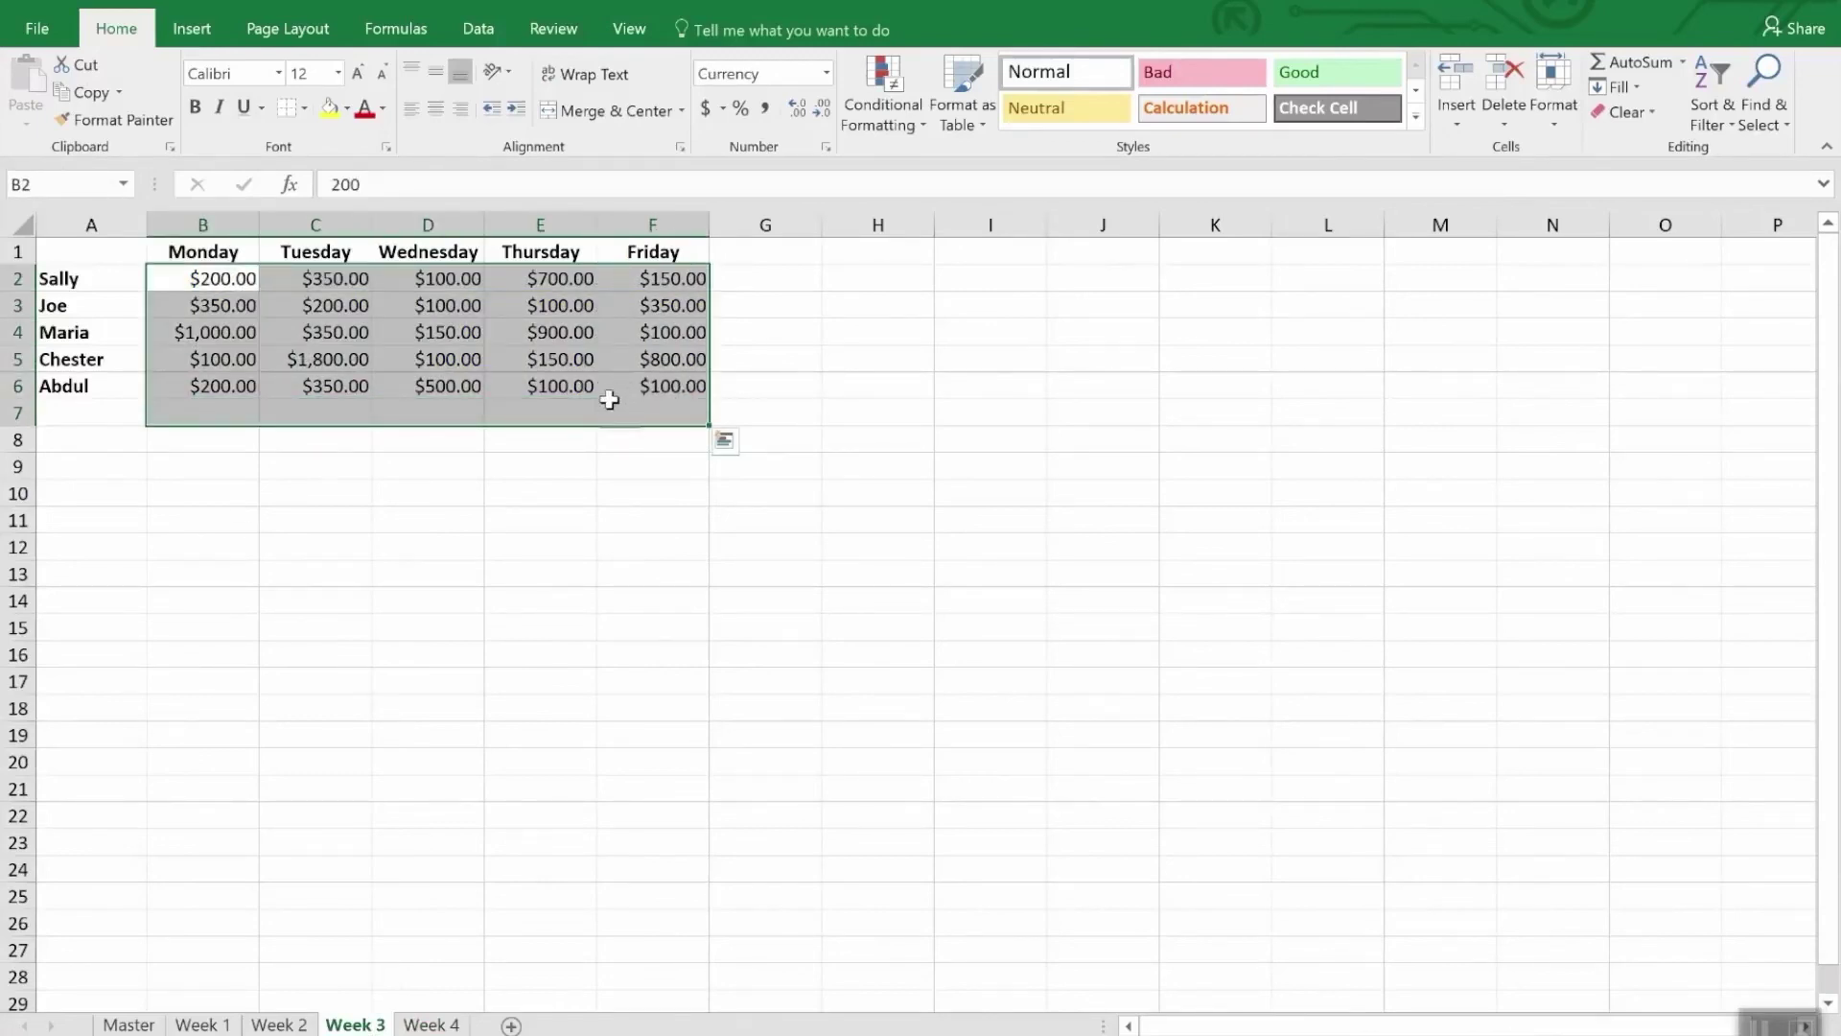
pyautogui.click(429, 1024)
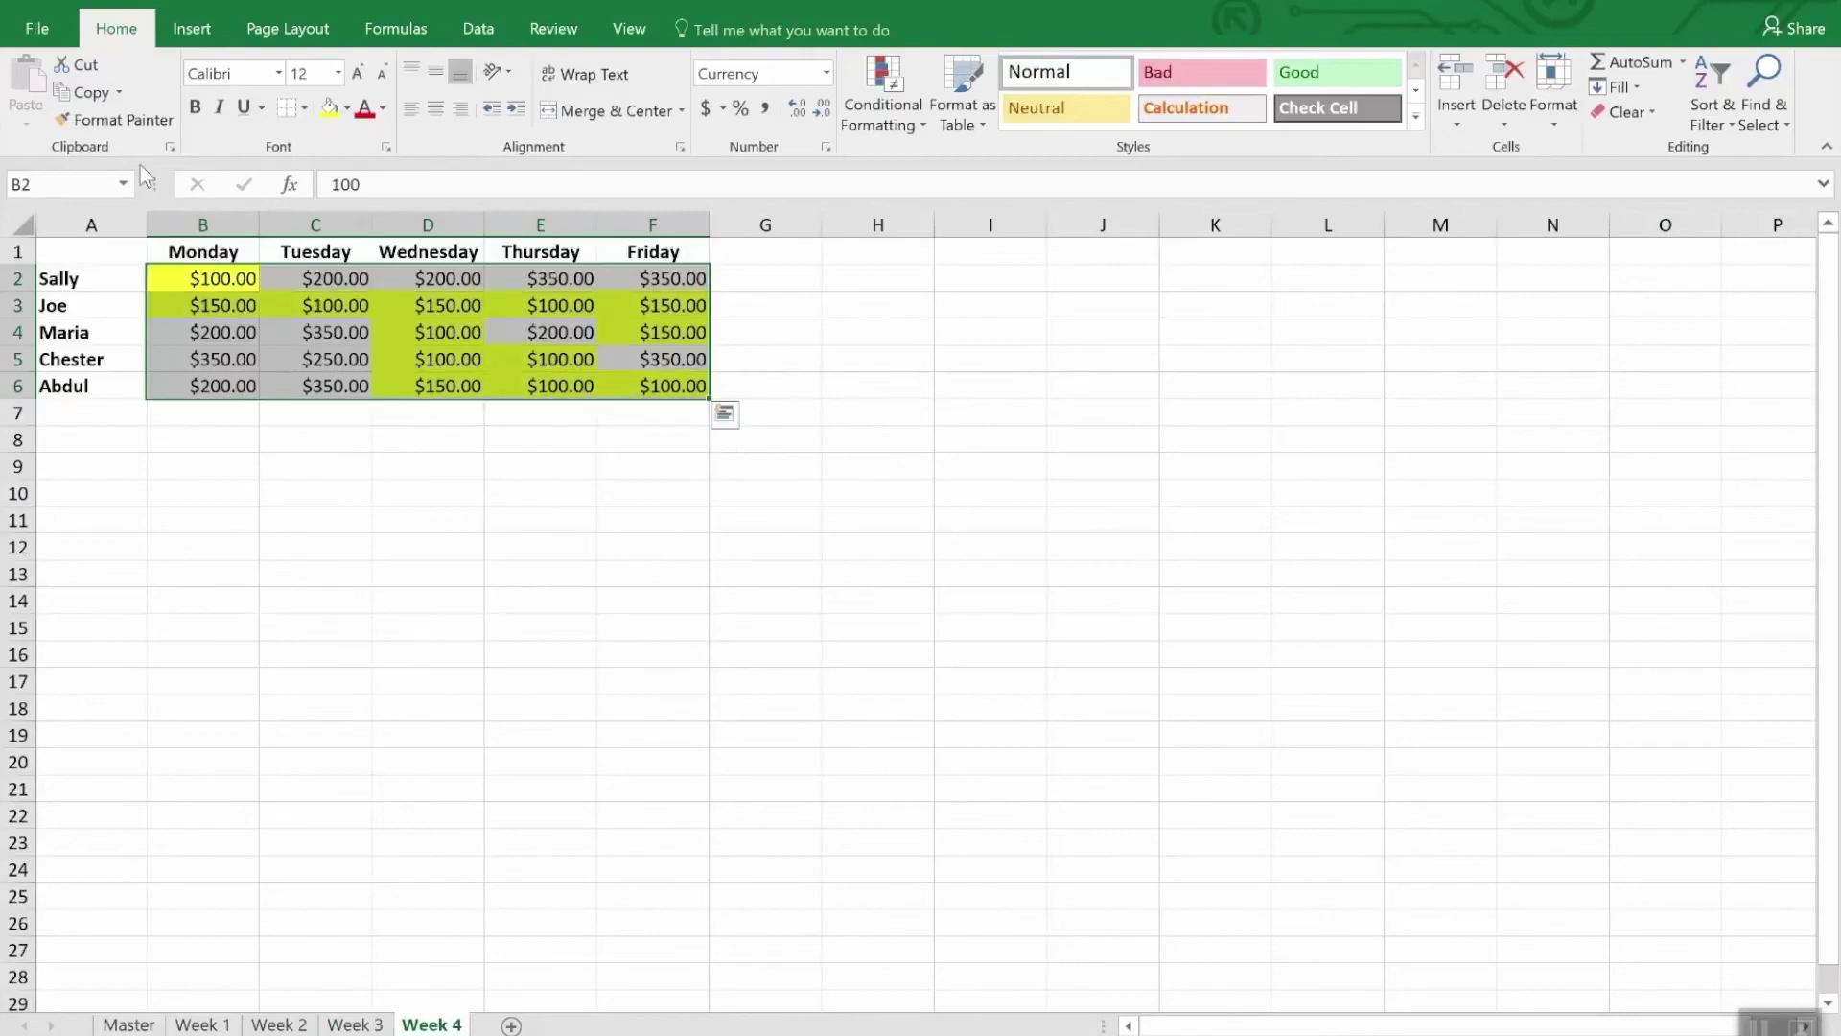
# Copy the formatting of Week 4's B2:F6 onto B2:F6 of the Week 3 sheet with Format Painter, keeping the painter active
pyautogui.click(119, 122)
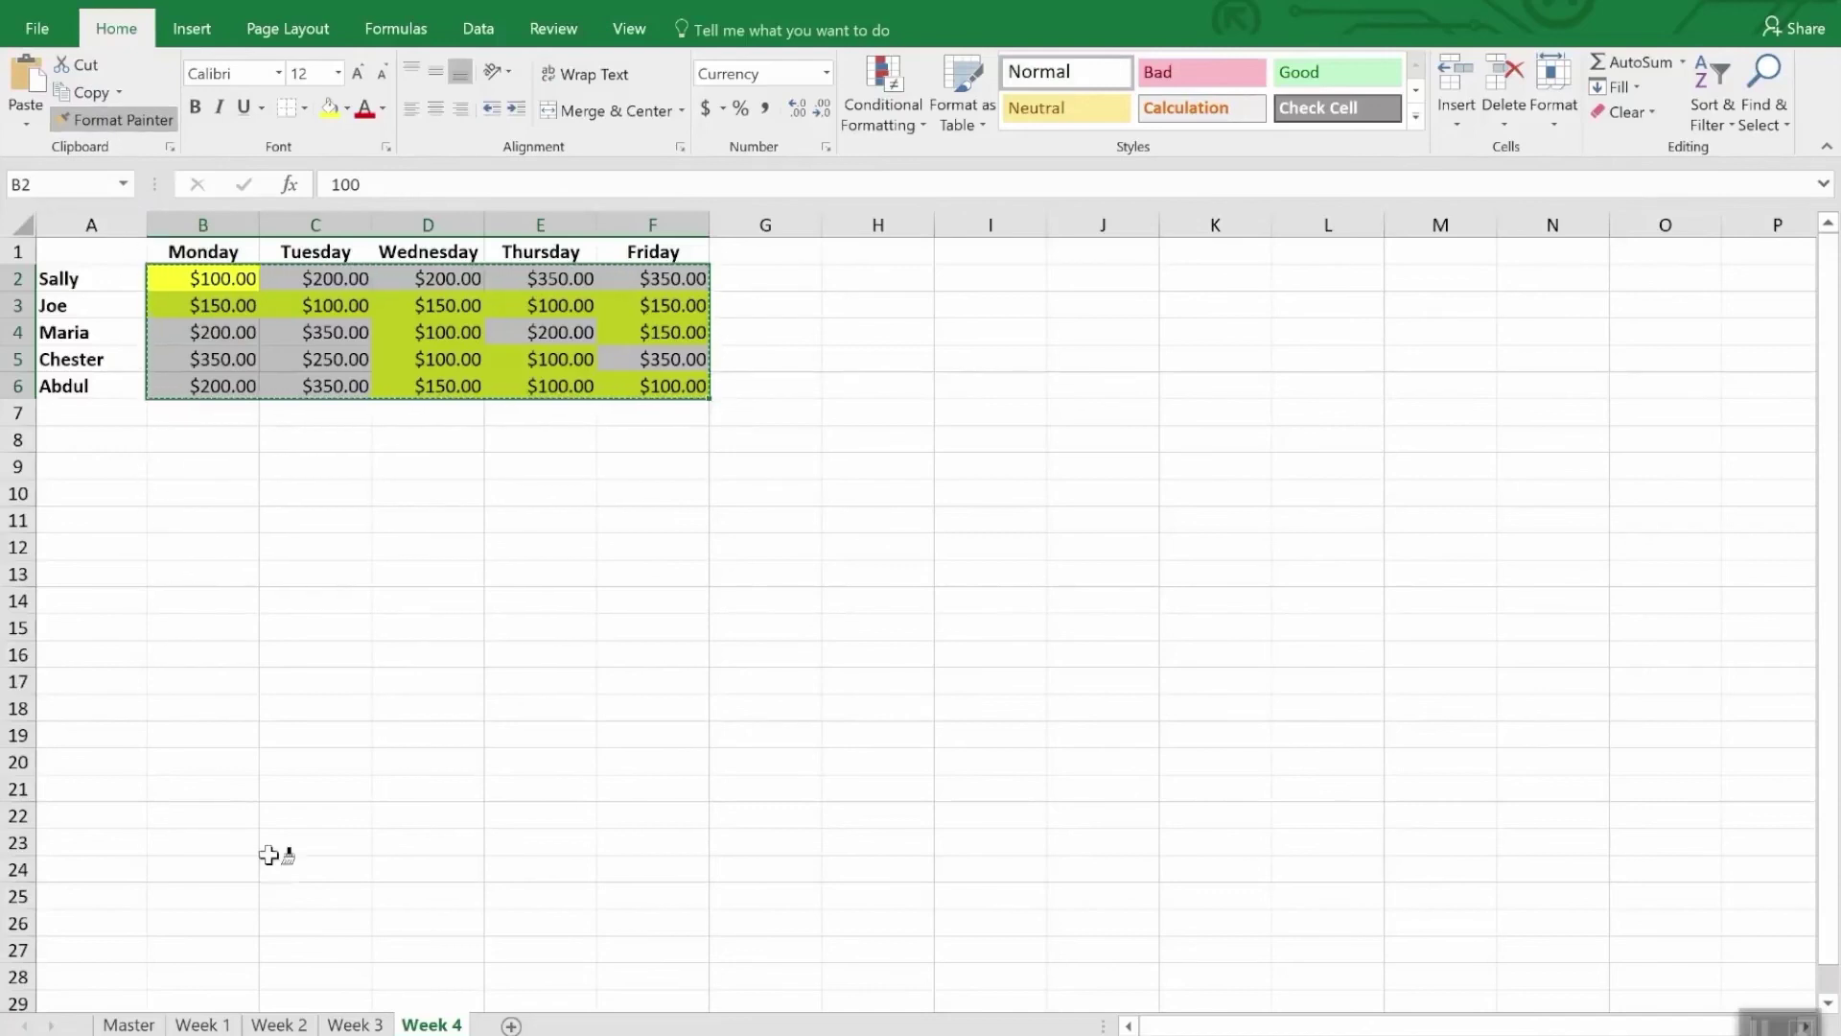
pyautogui.click(351, 1027)
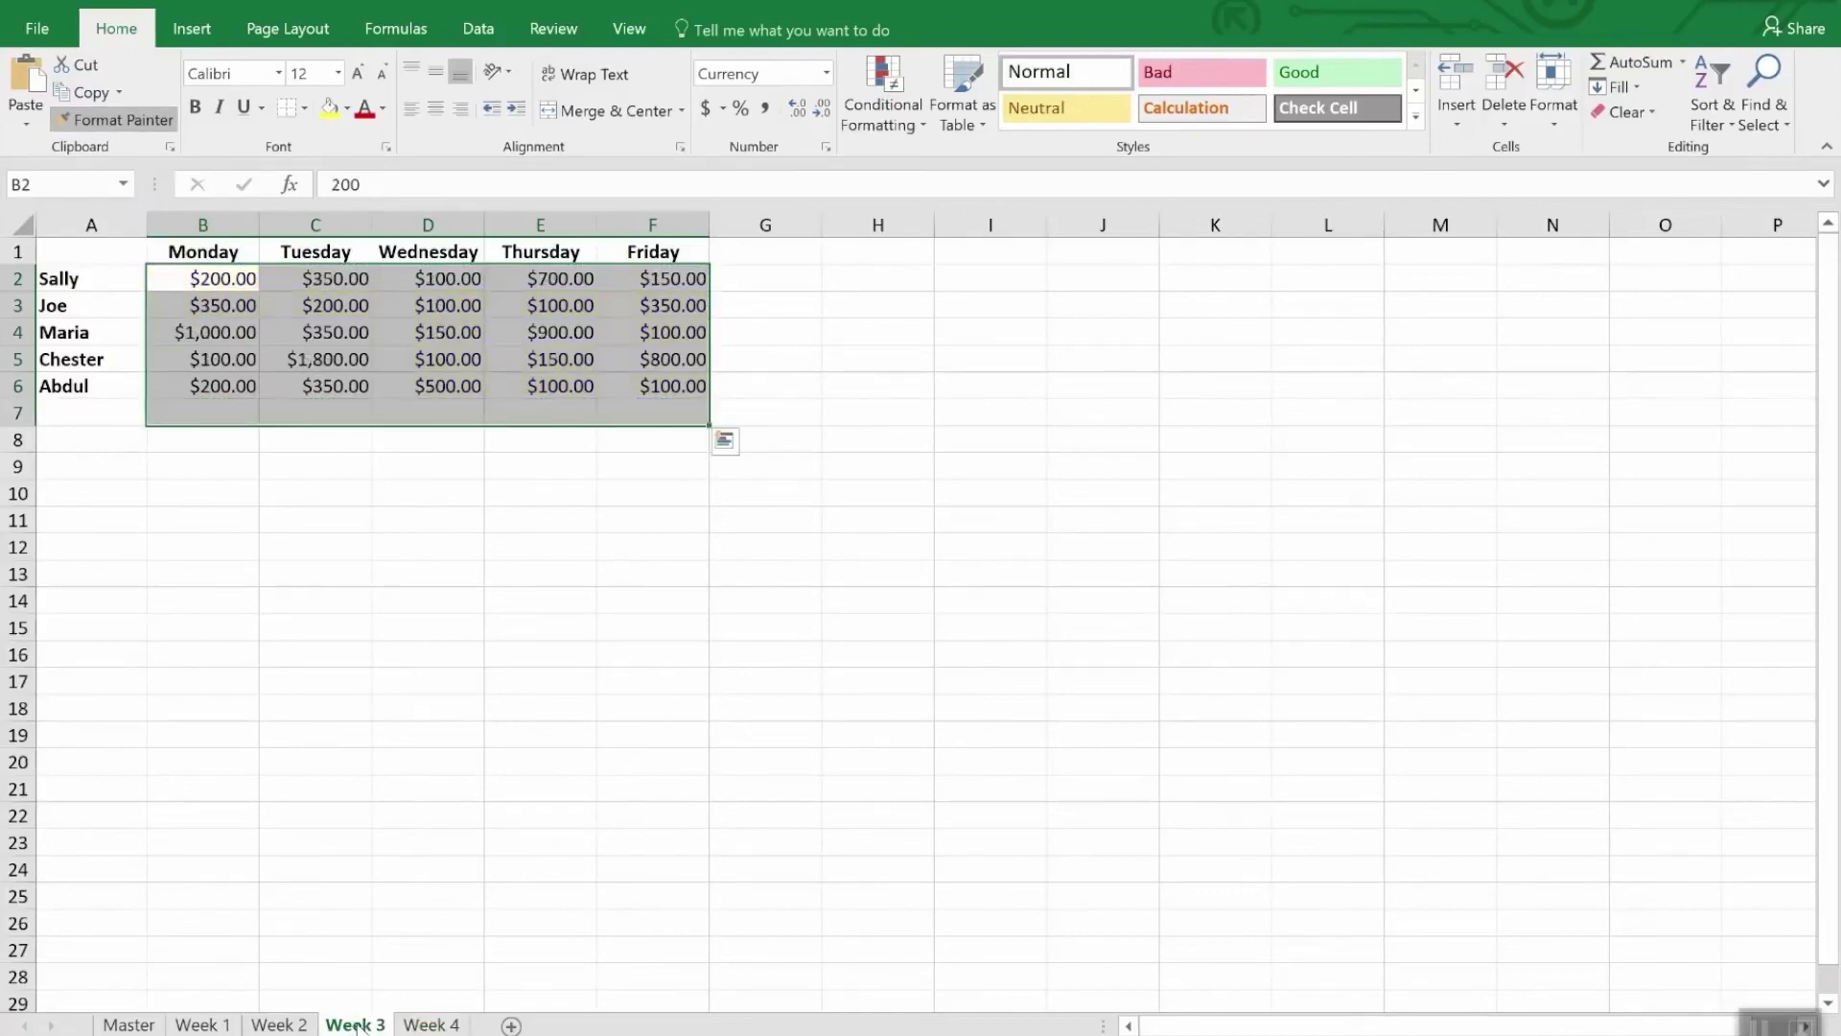
pyautogui.moveTo(222, 278); pyautogui.dragTo(638, 382)
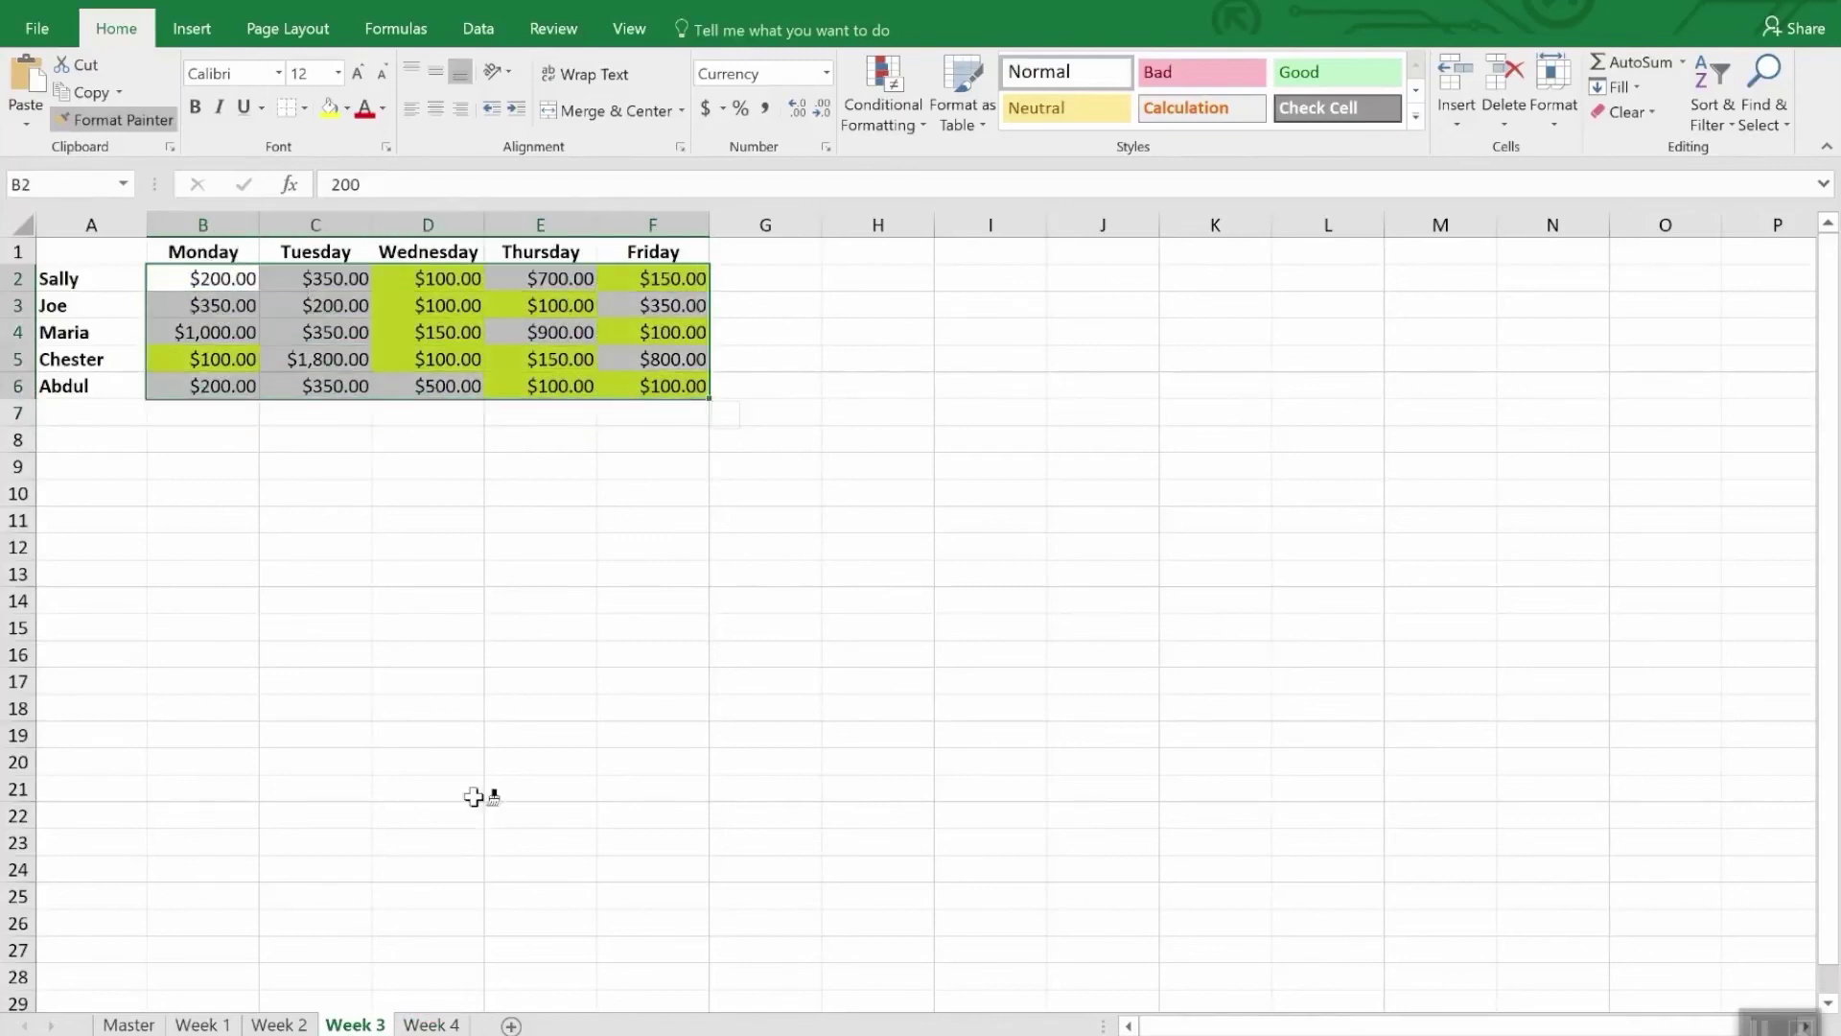
# Paint the same conditional formatting onto B2:F6 of the Week 2 sheet and of the Week 1 sheet
pyautogui.click(279, 1024)
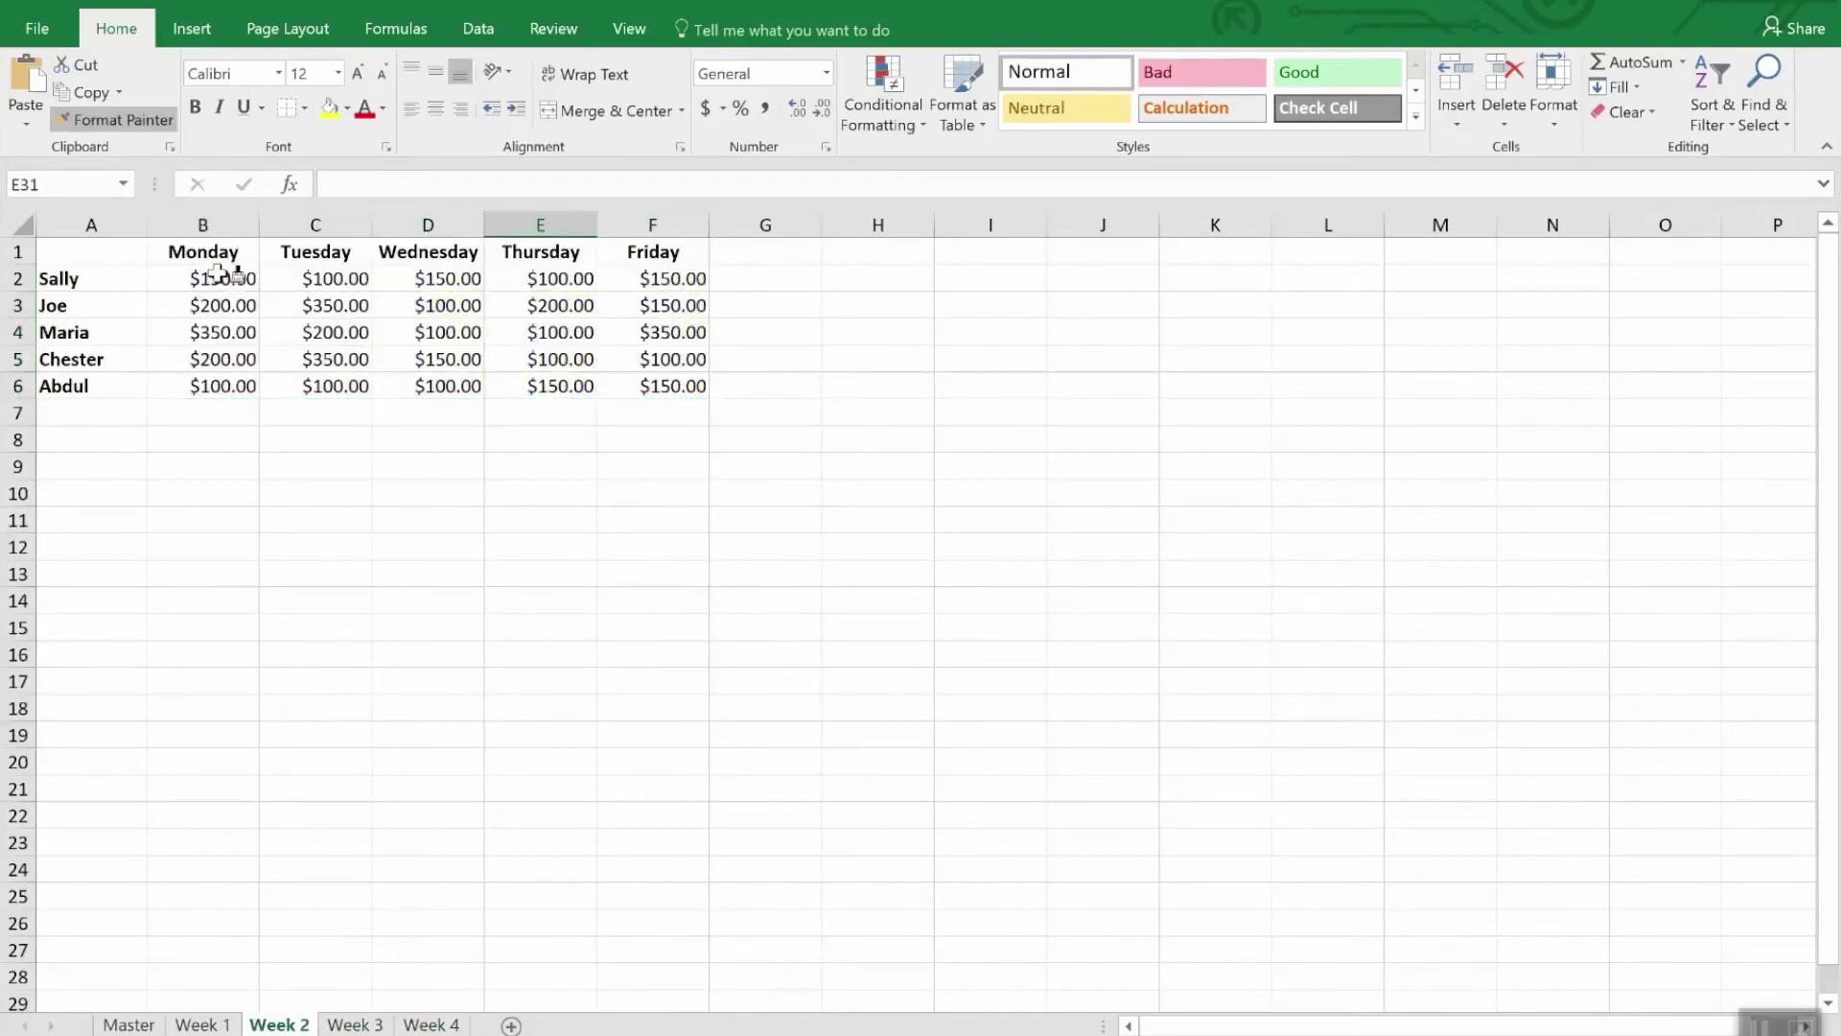
pyautogui.moveTo(229, 274); pyautogui.dragTo(706, 384)
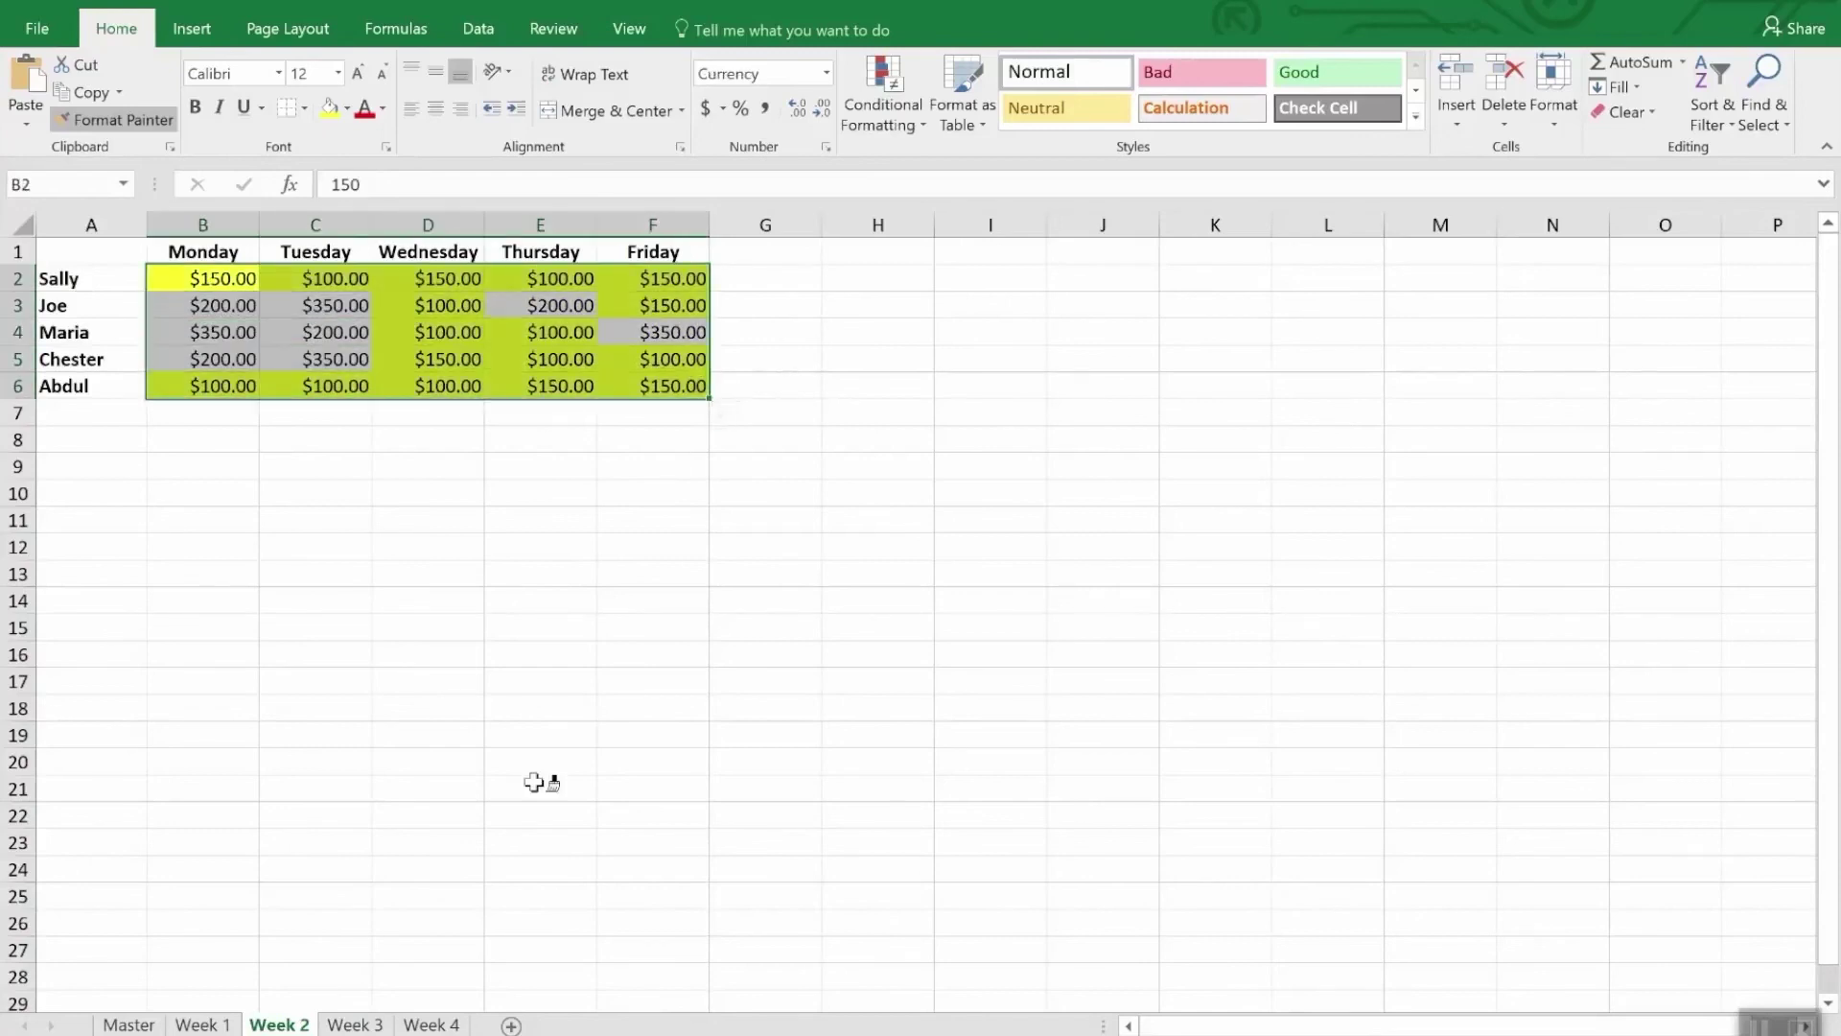
pyautogui.click(203, 1024)
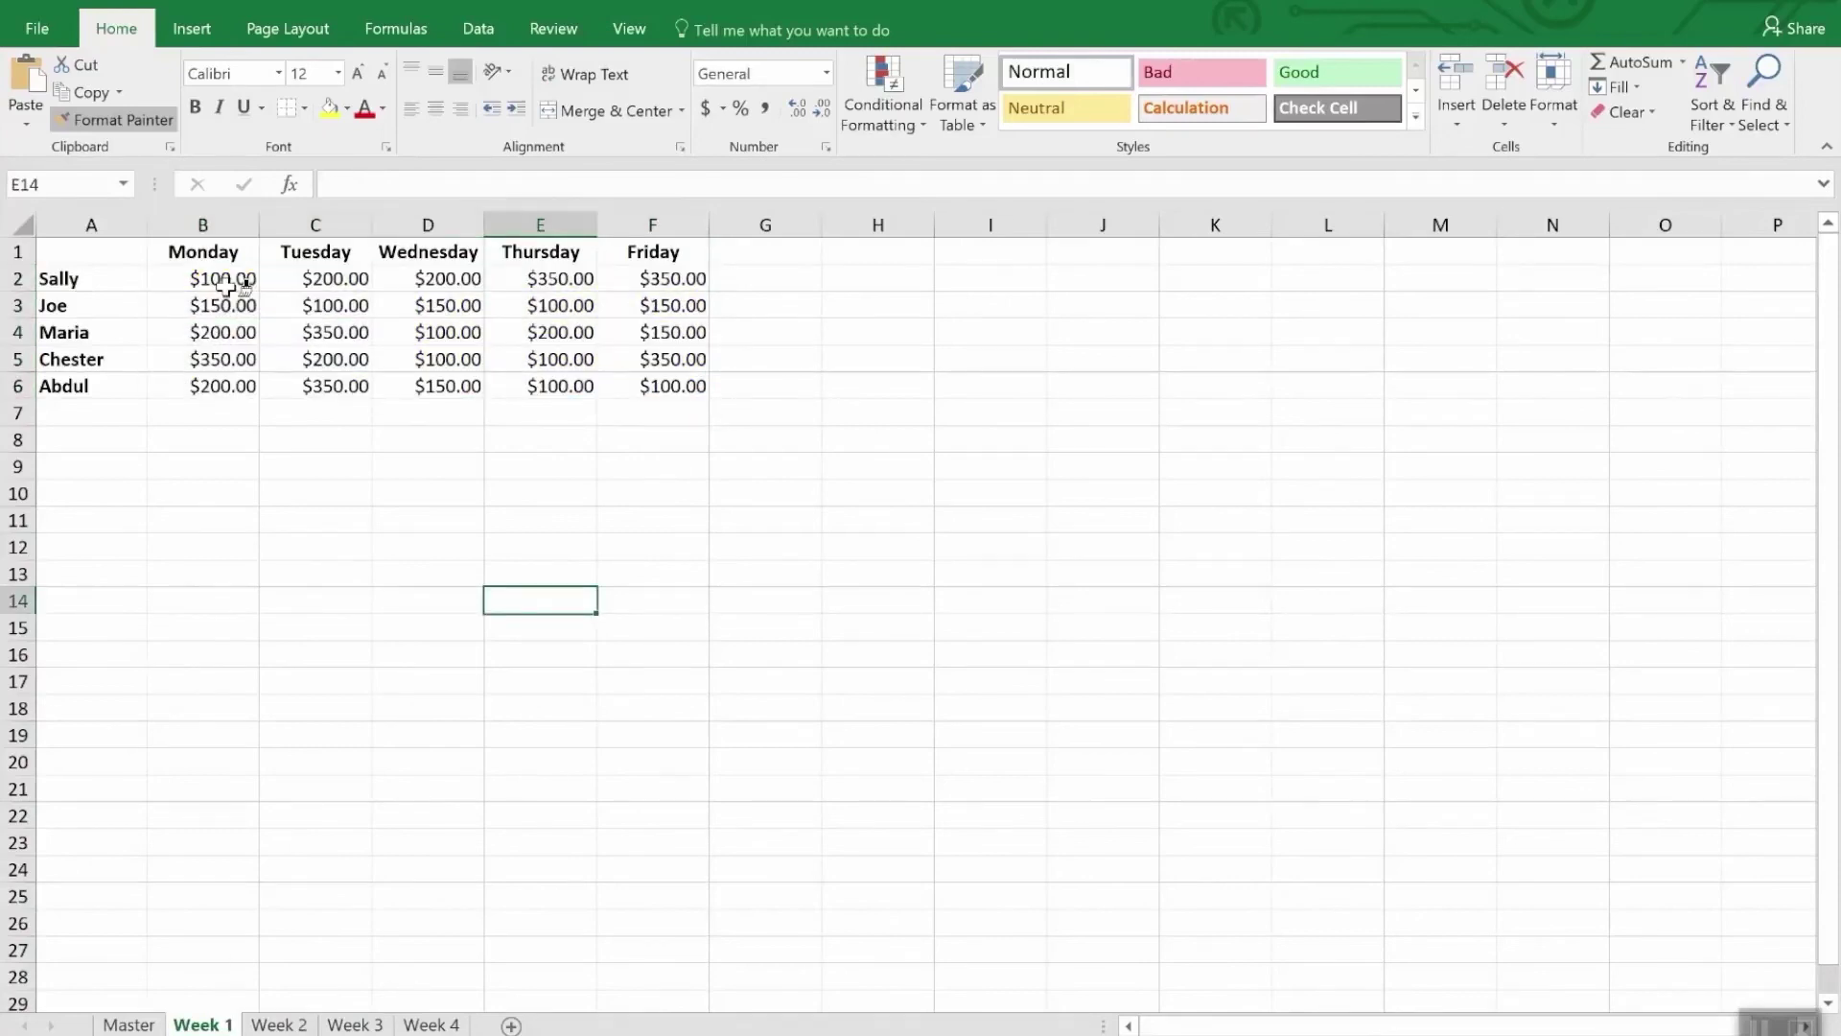
pyautogui.moveTo(230, 279); pyautogui.dragTo(649, 393)
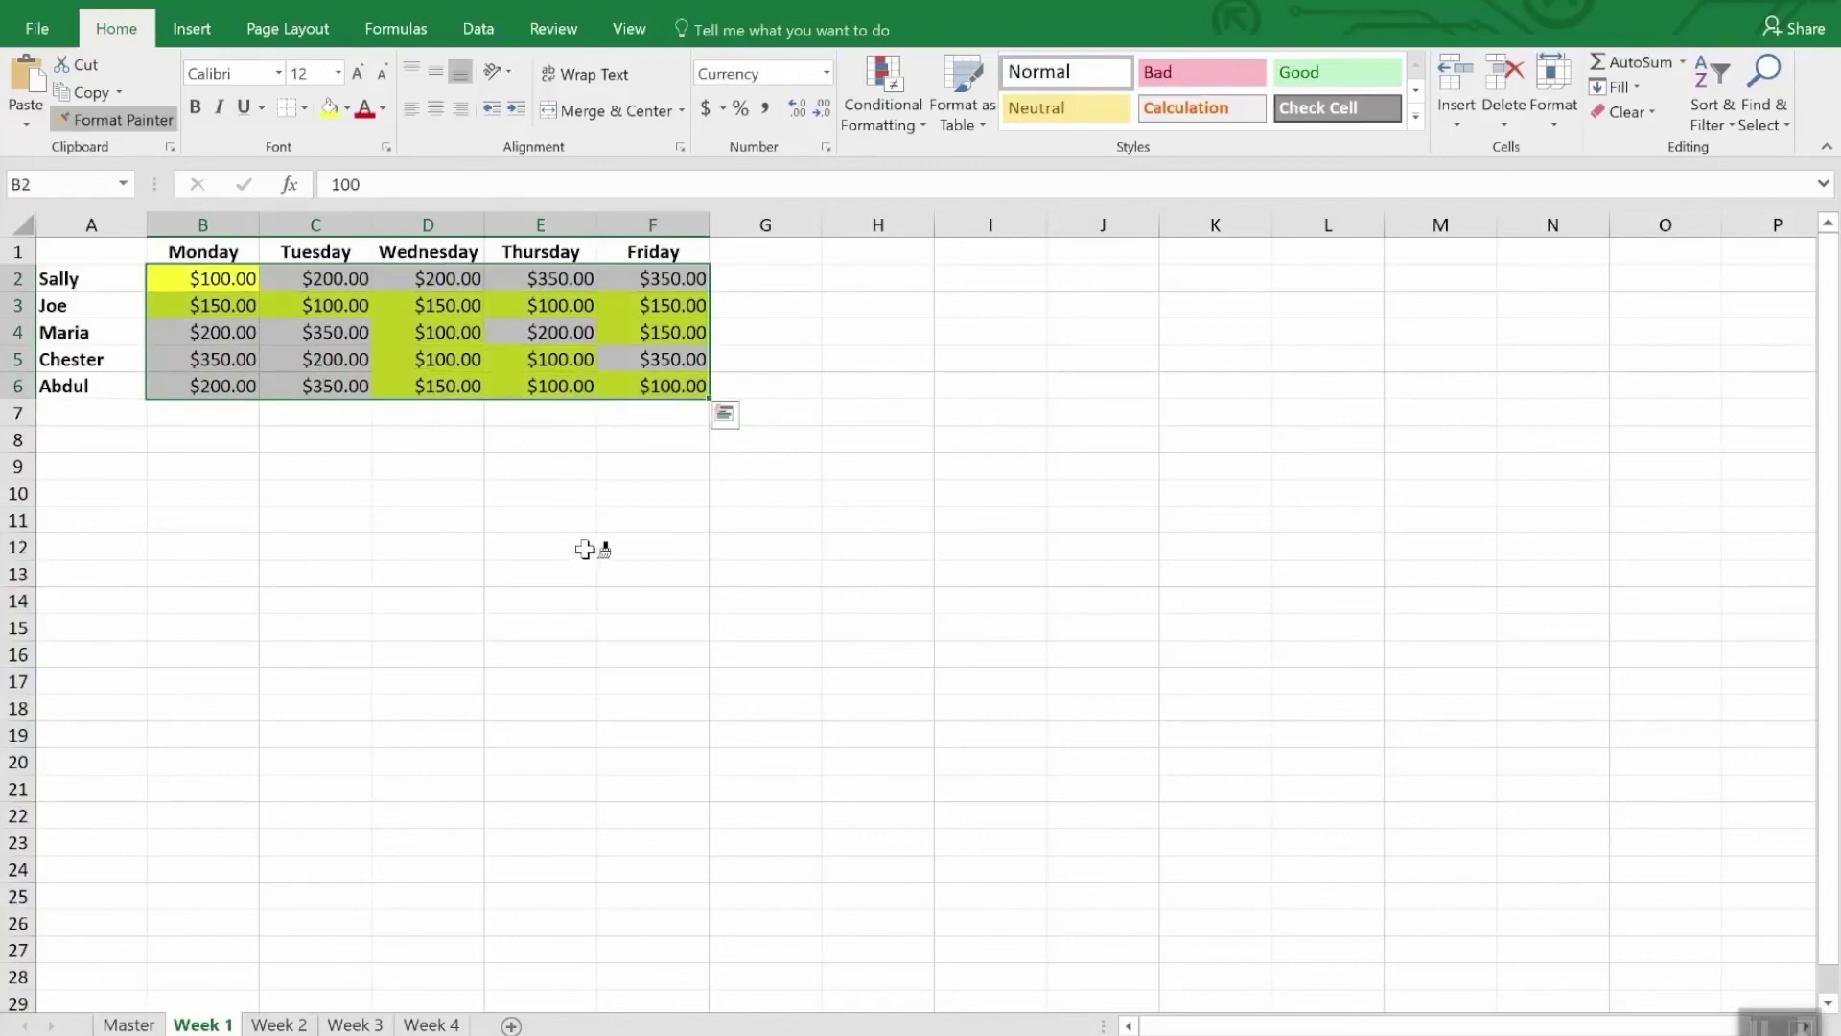
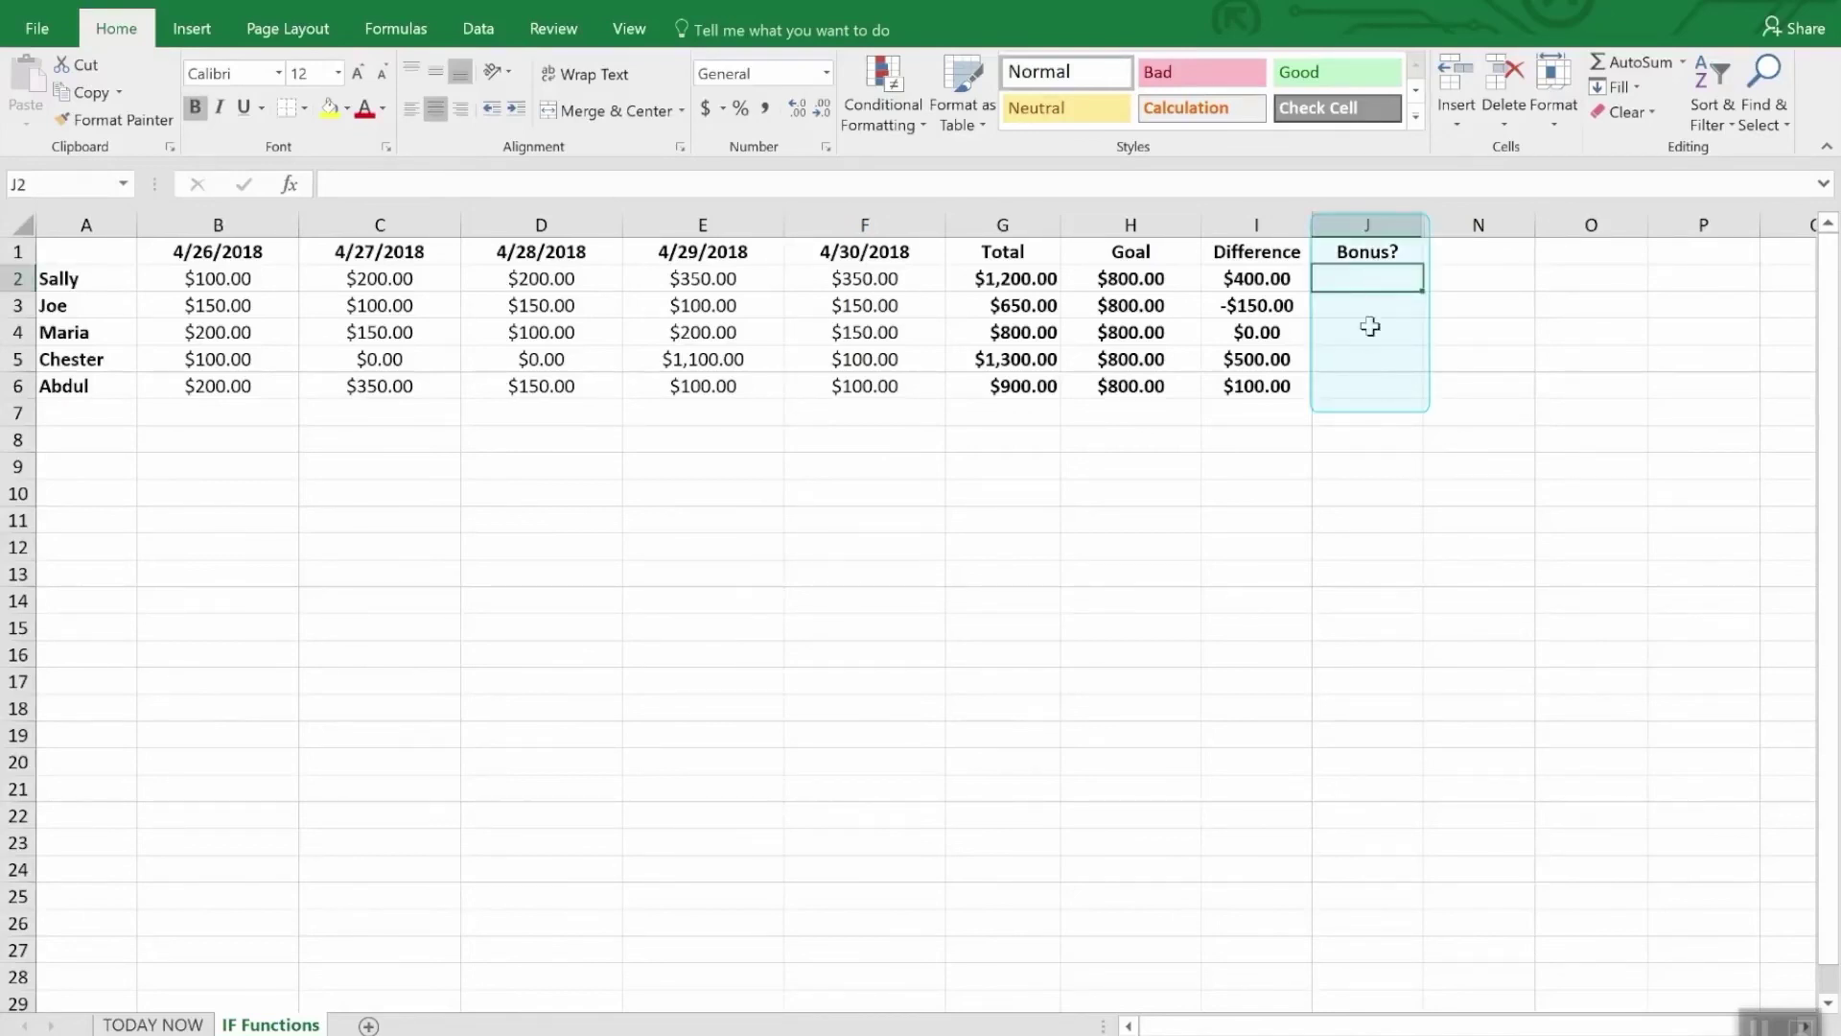
pyautogui.moveTo(1360, 275); pyautogui.dragTo(1375, 414)
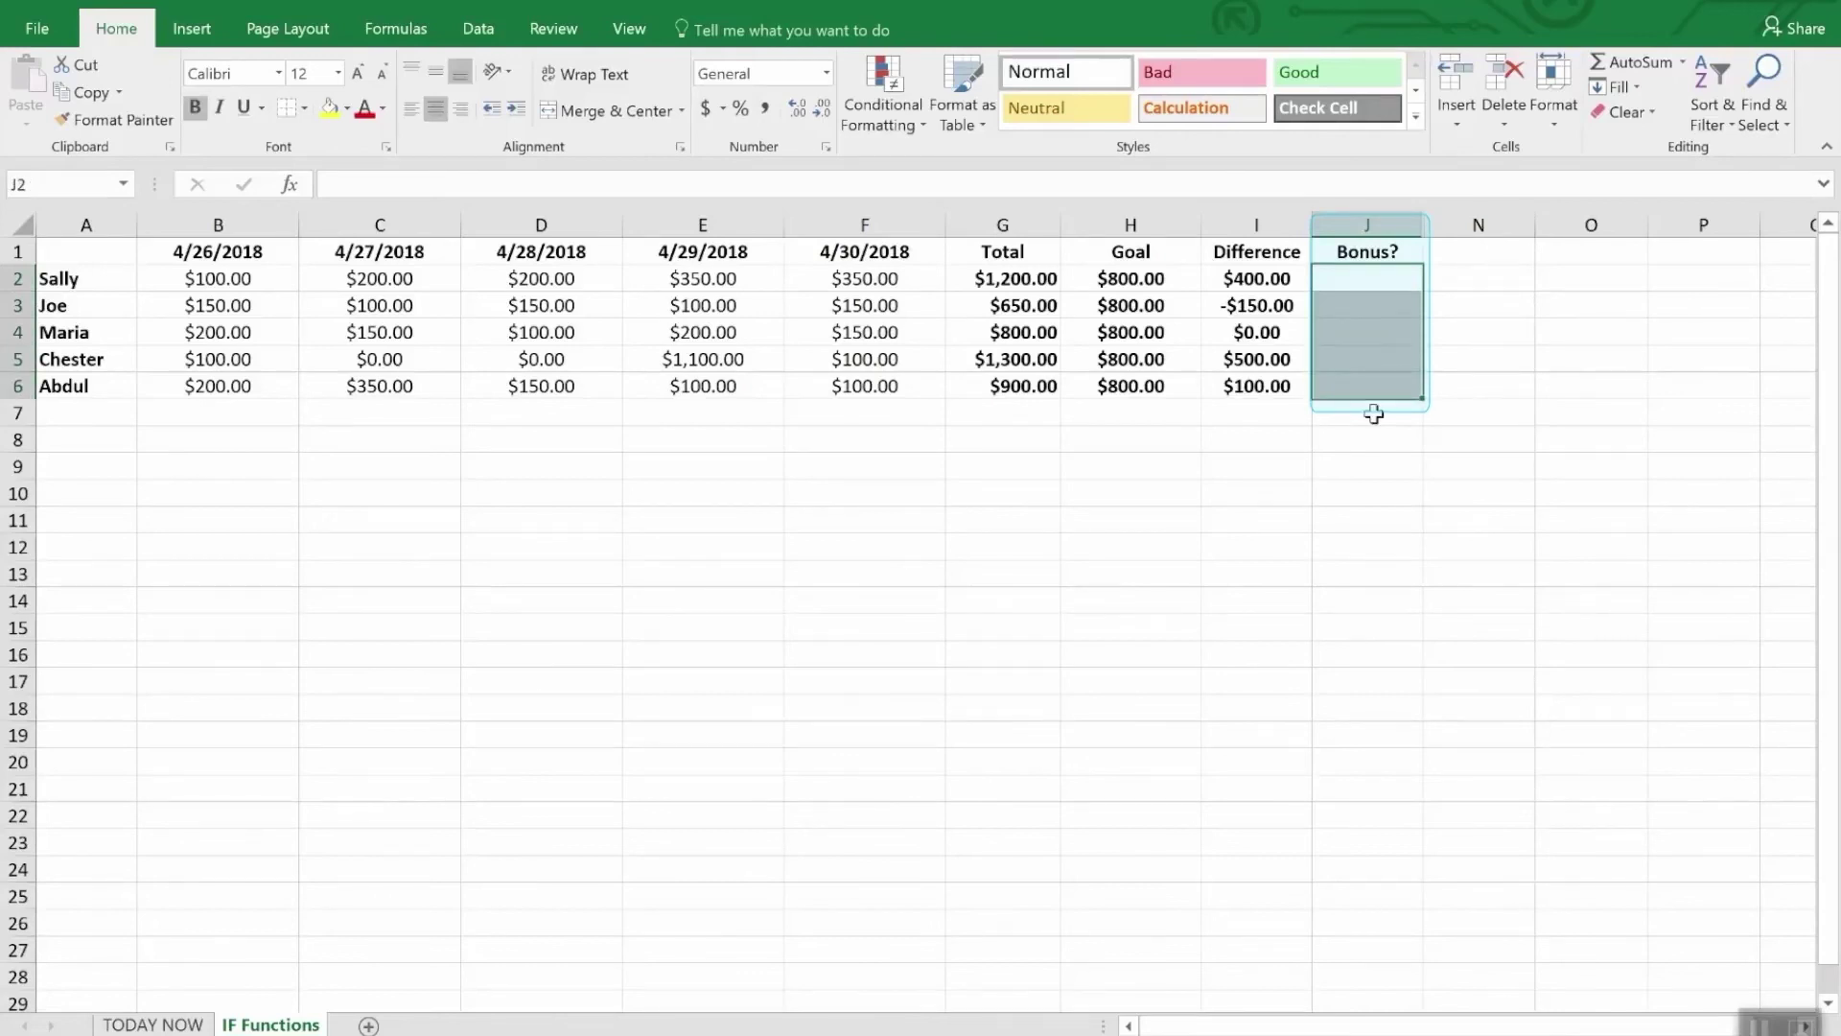
pyautogui.click(1373, 441)
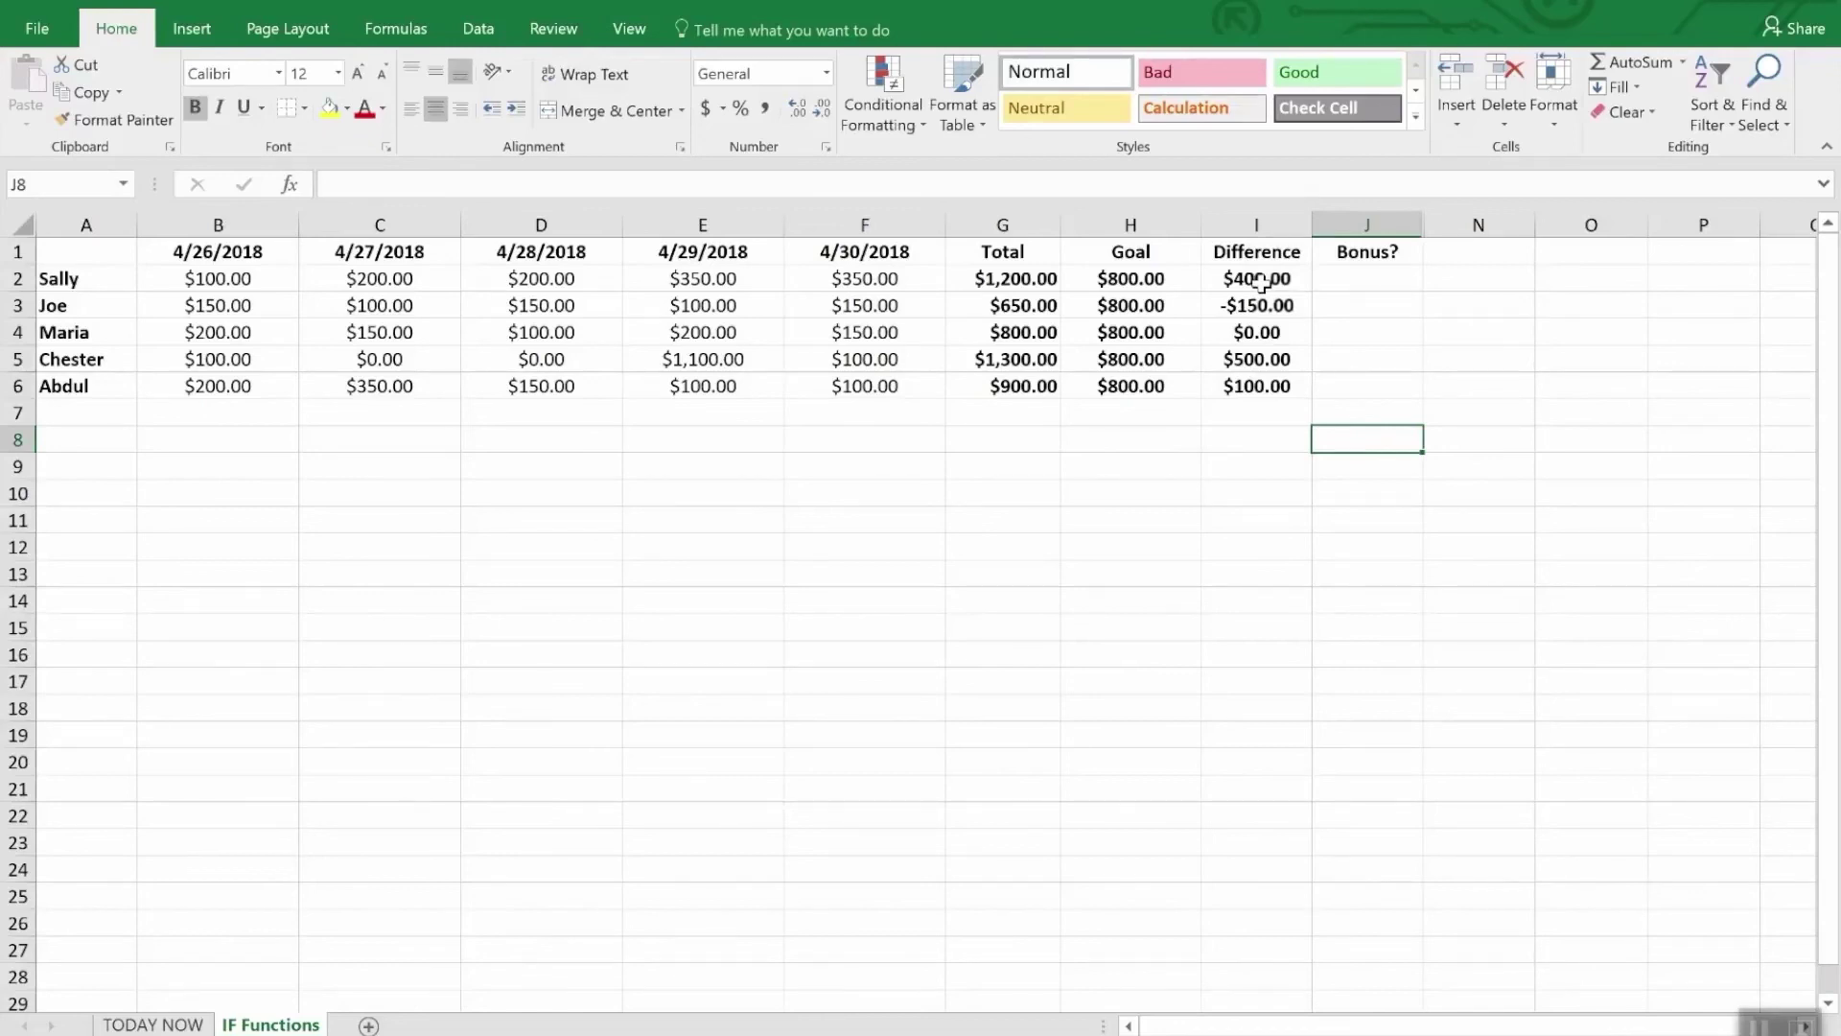
# Enter the formula =IF(I2>0,"Yes","No") in cell J2 of the Bonus? column
pyautogui.click(1369, 280)
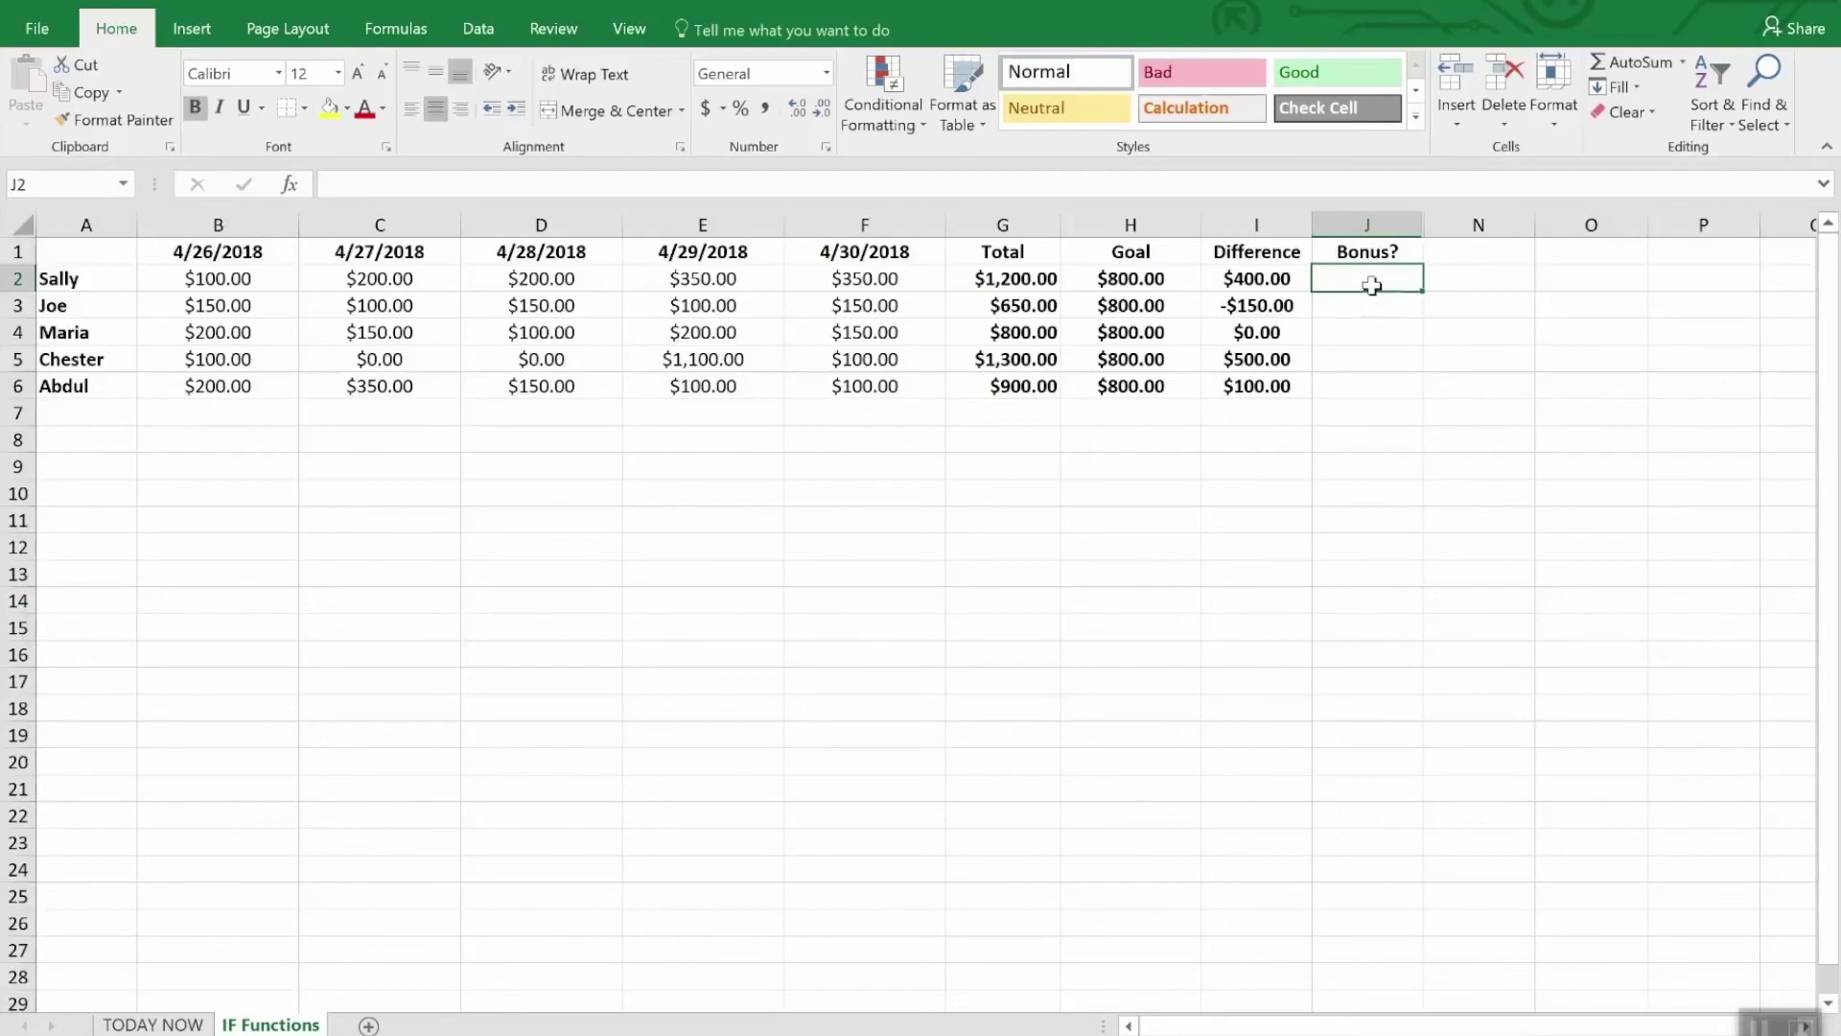
pyautogui.write('=if')
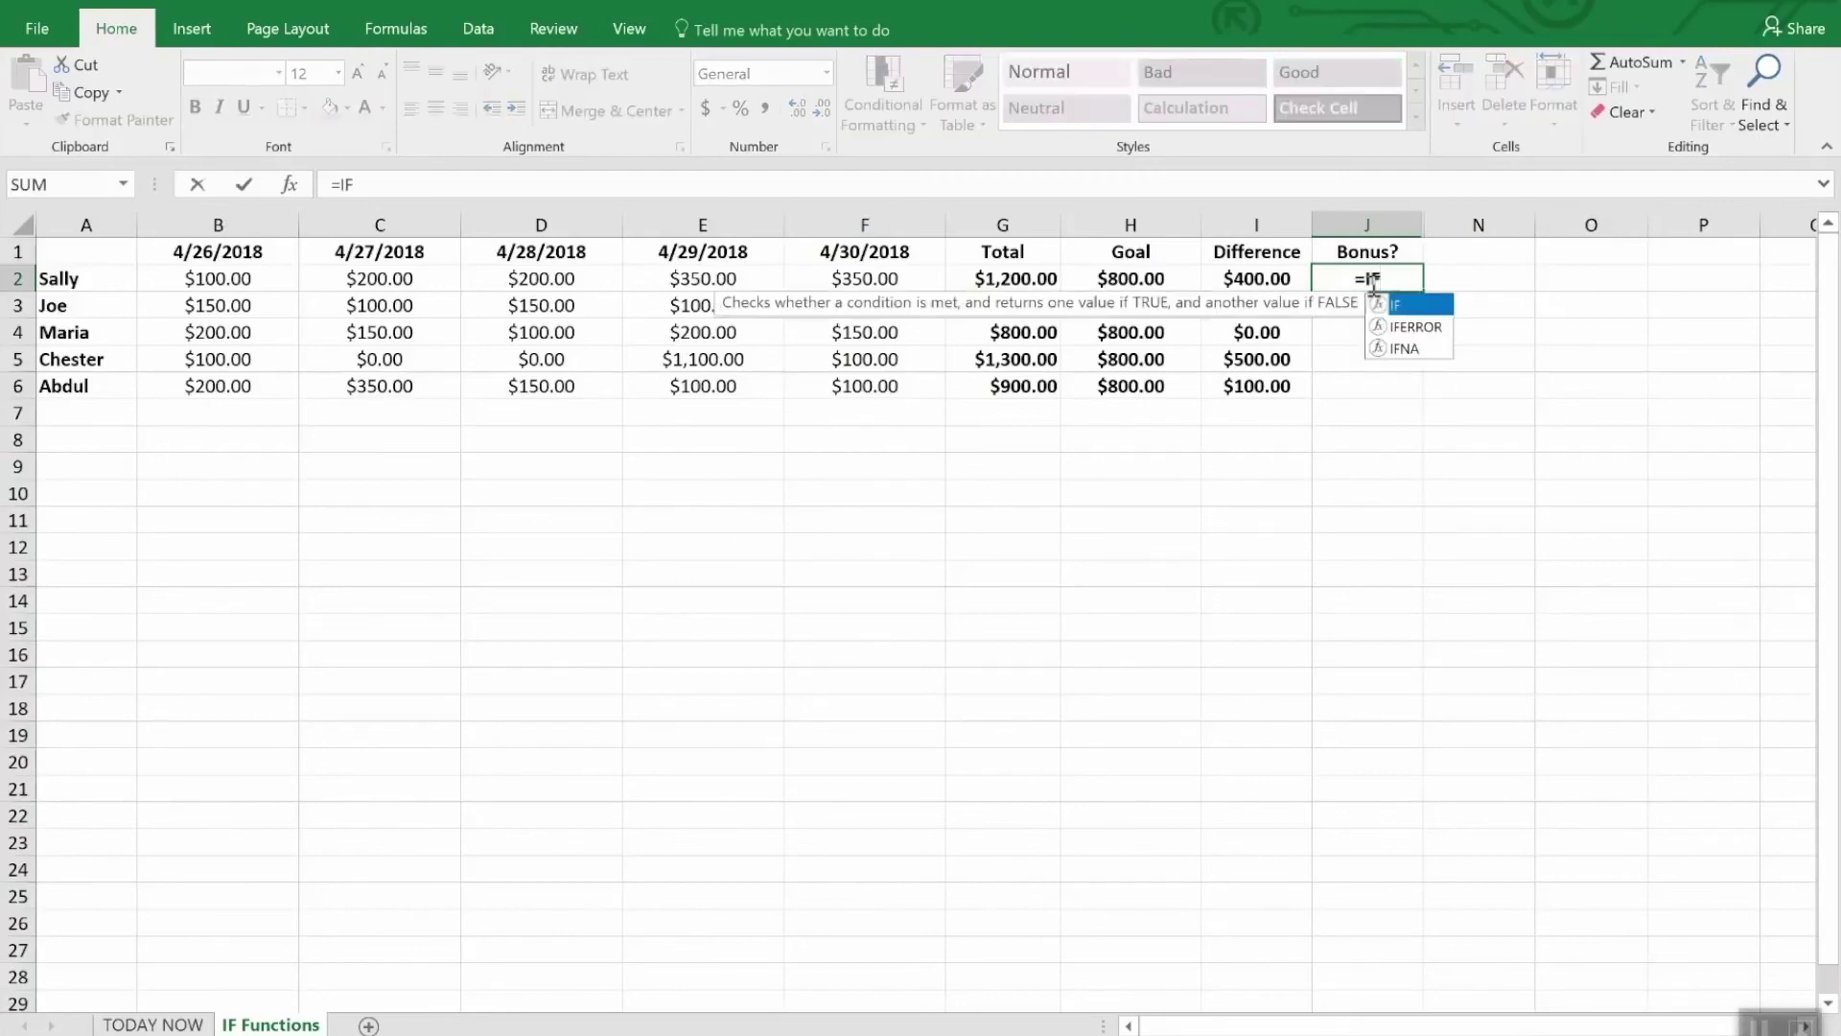
pyautogui.press('Tab')
pyautogui.write('i2>')
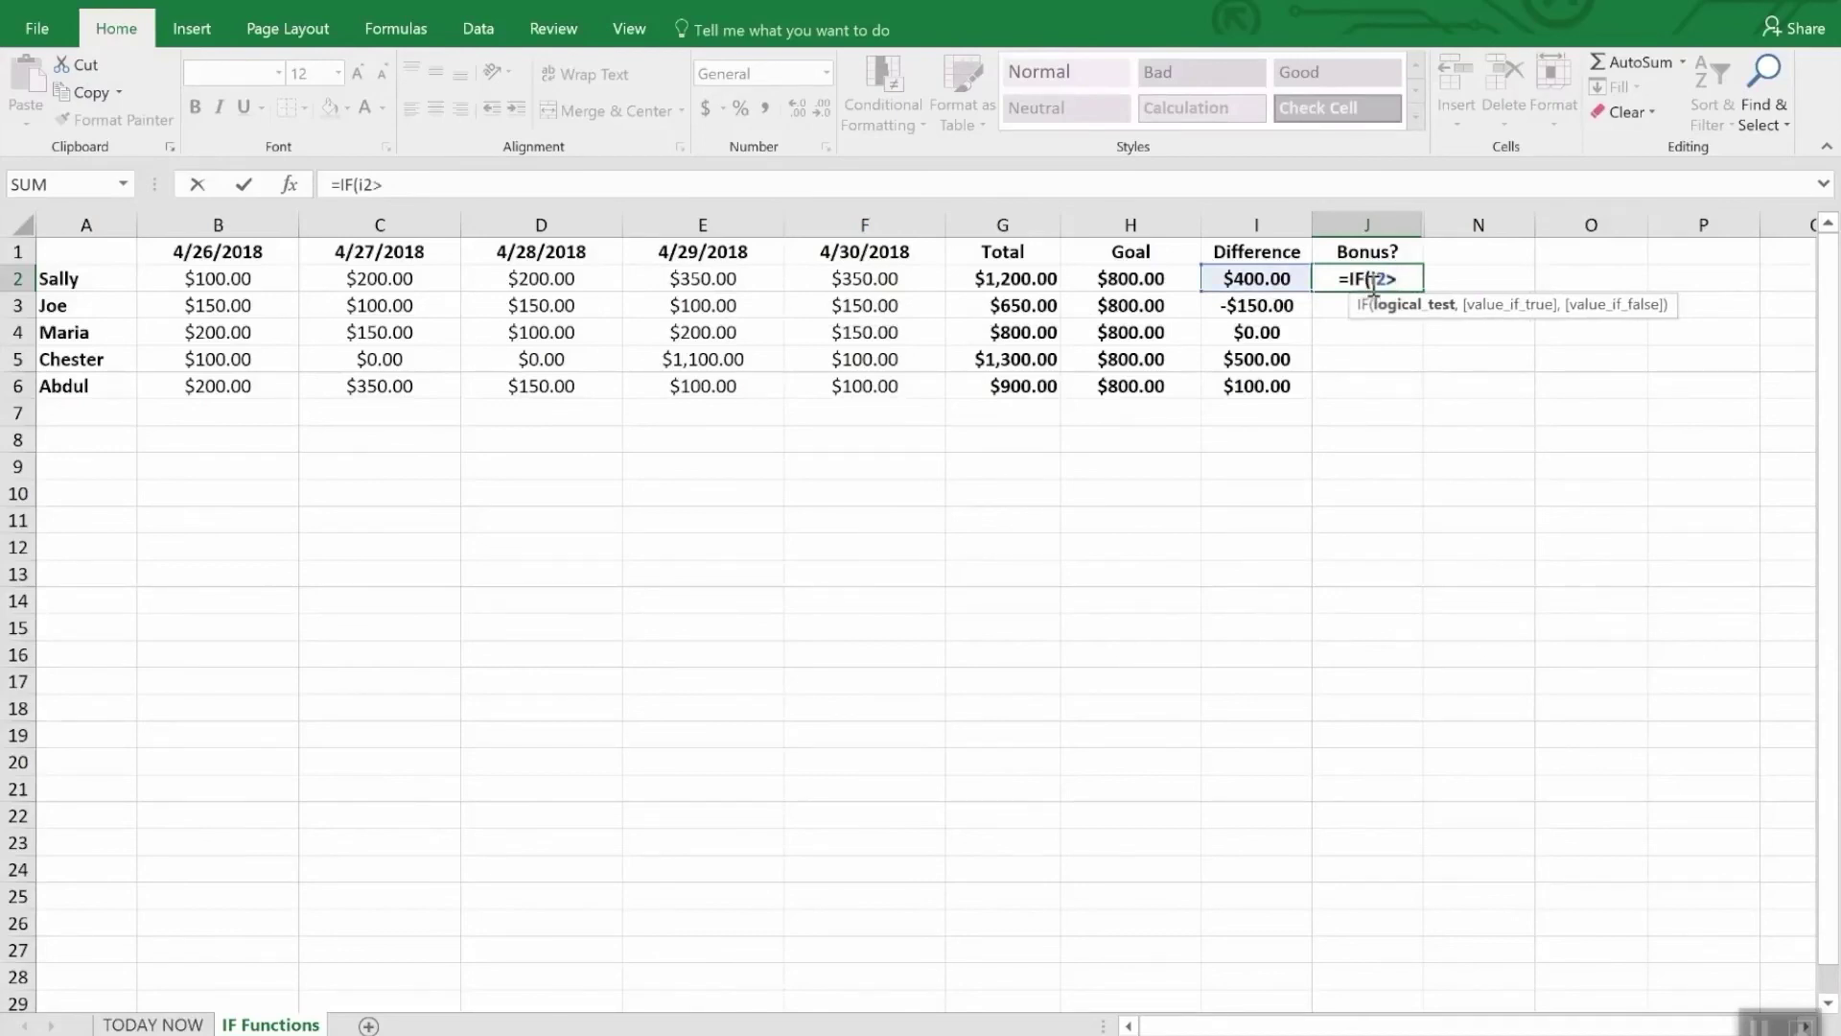
pyautogui.write('0,')
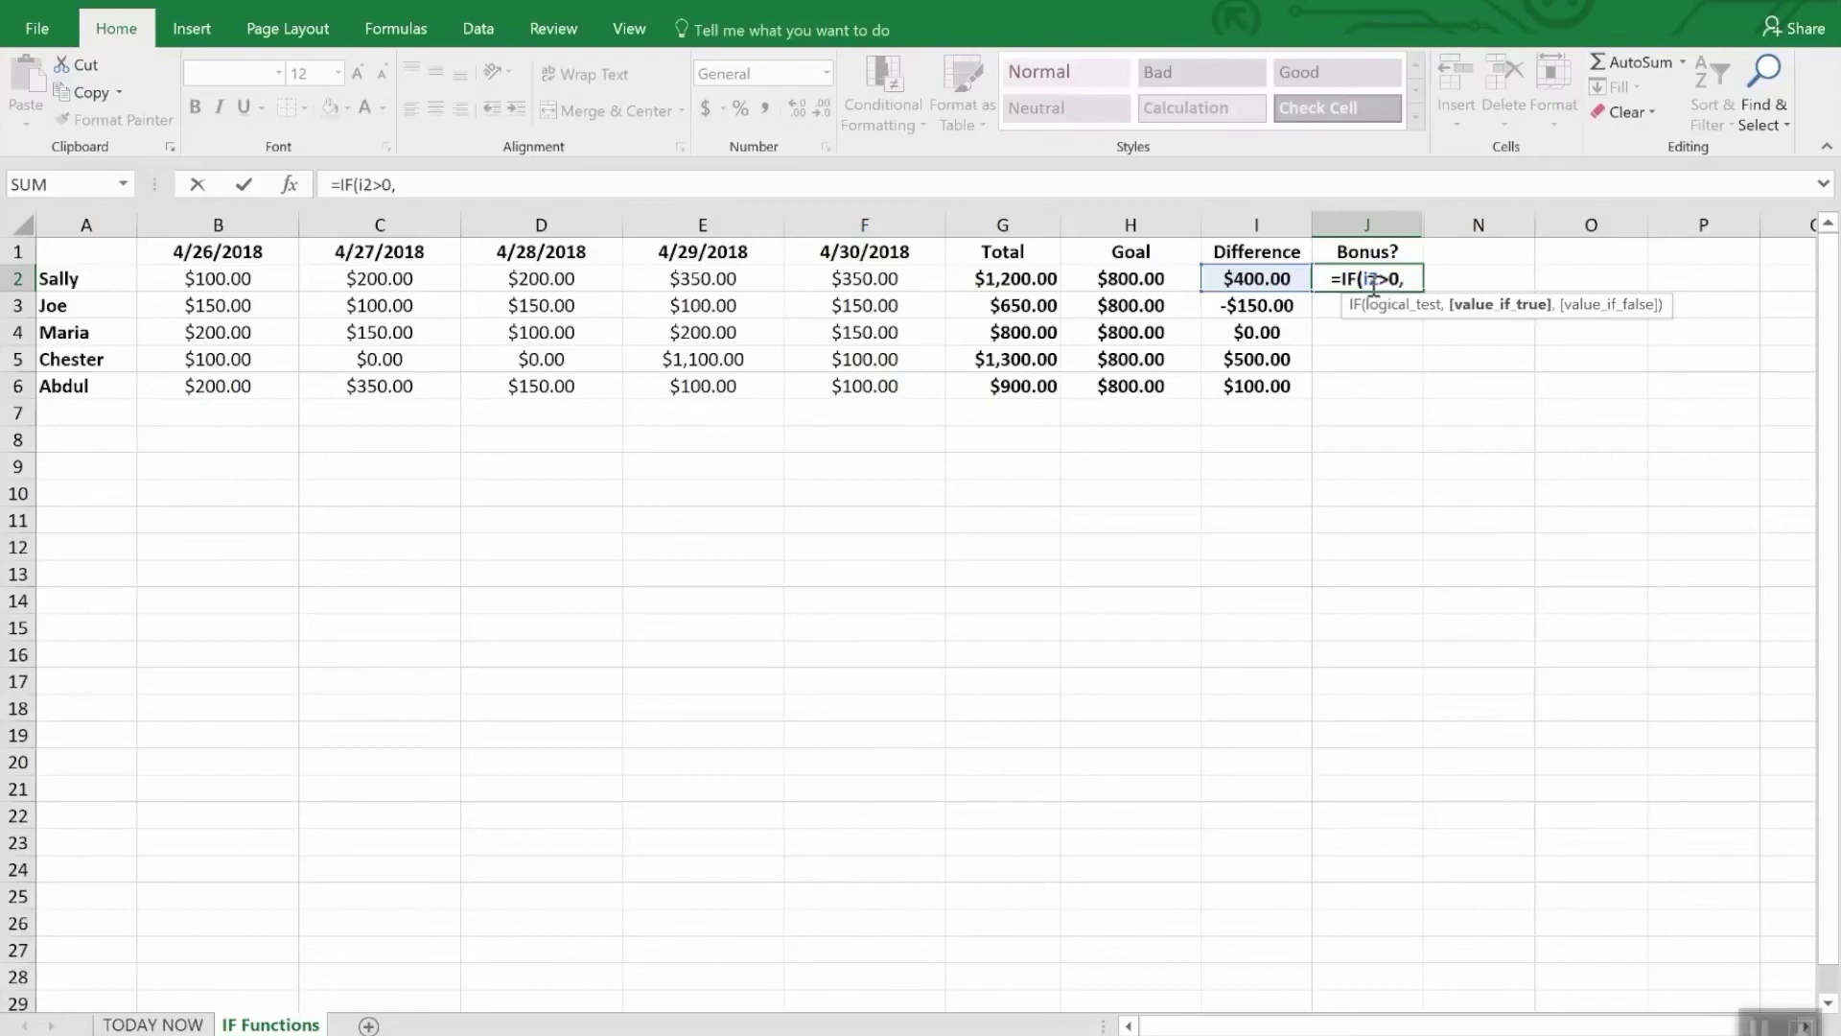
pyautogui.write('"')
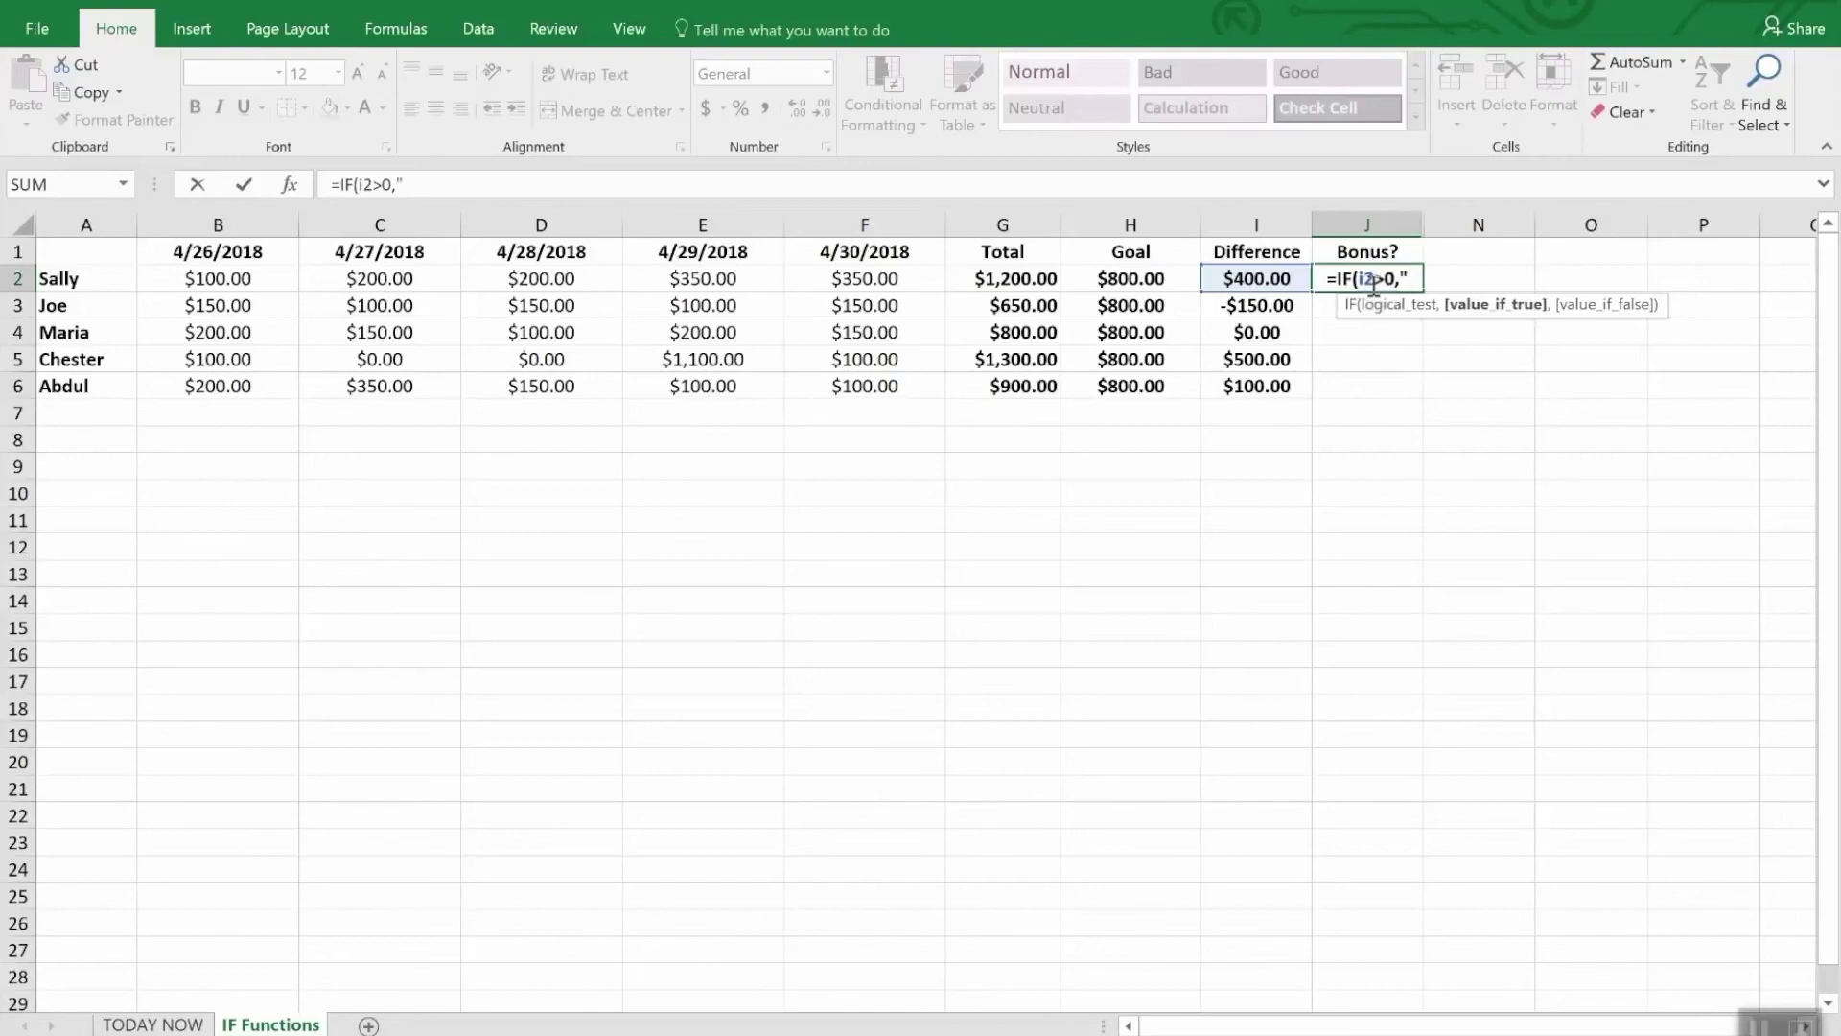
pyautogui.write('Yes"')
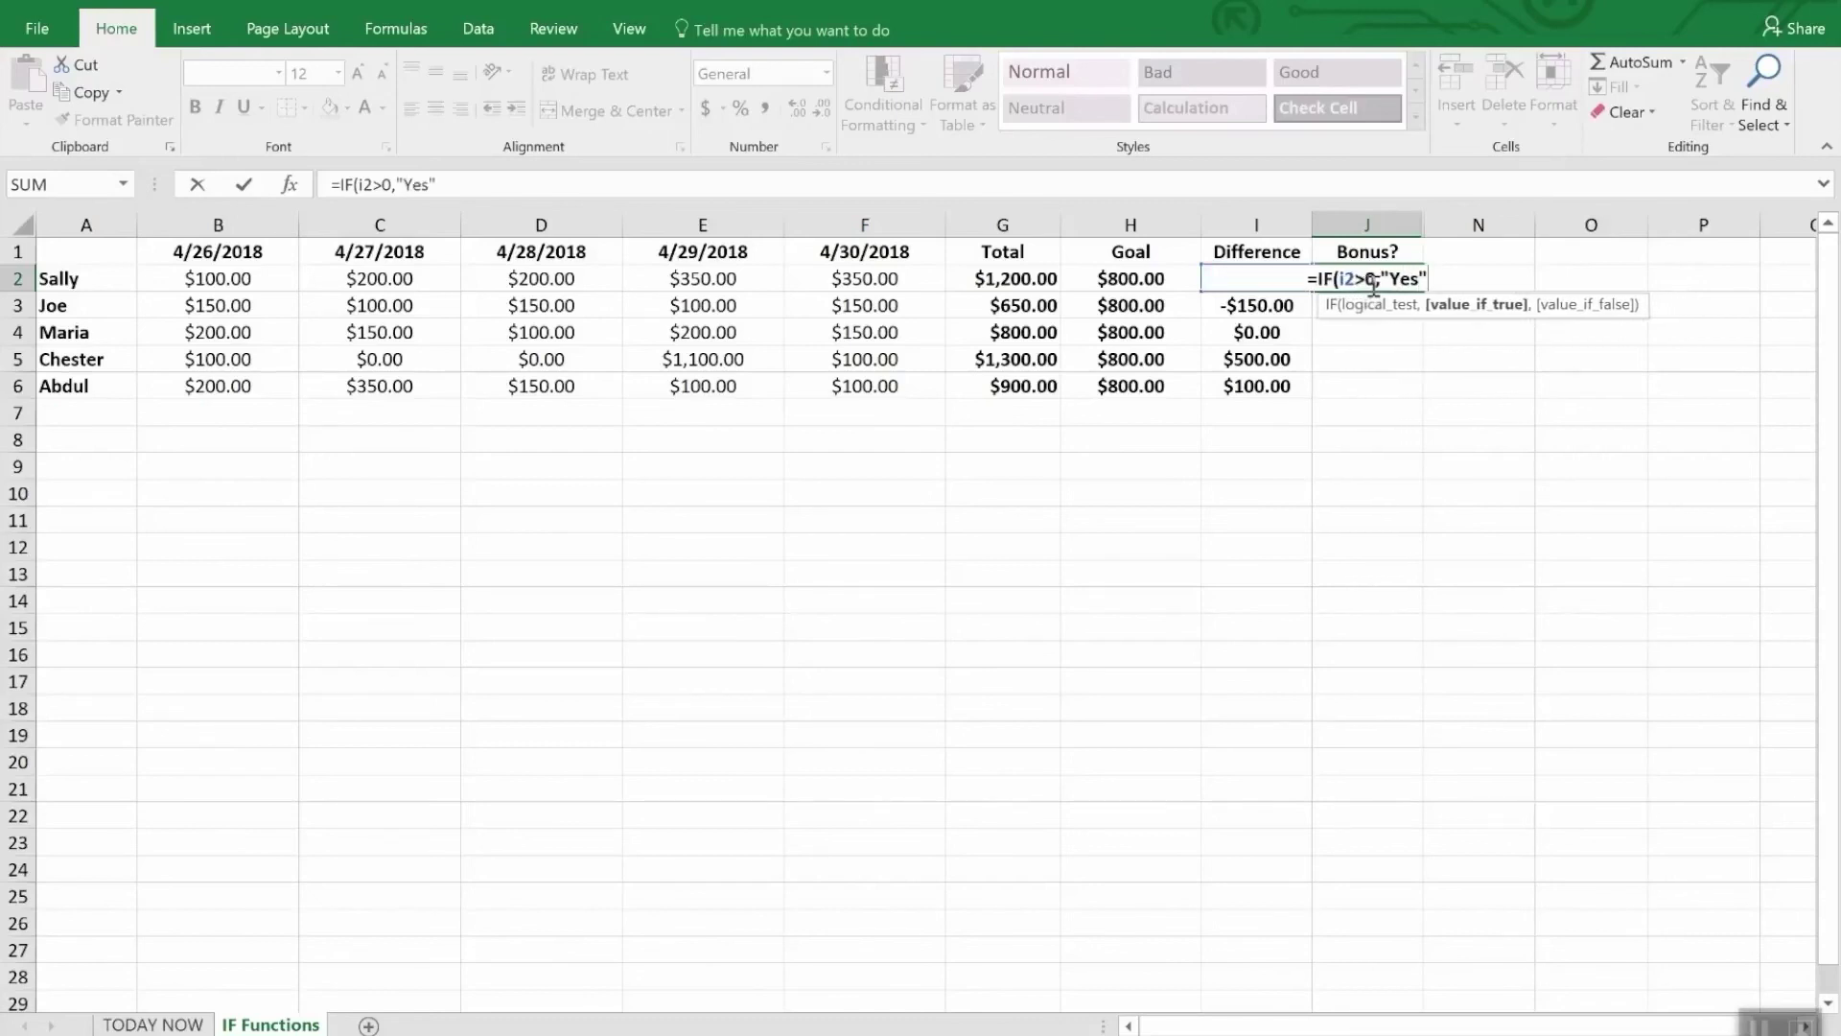
pyautogui.write(',')
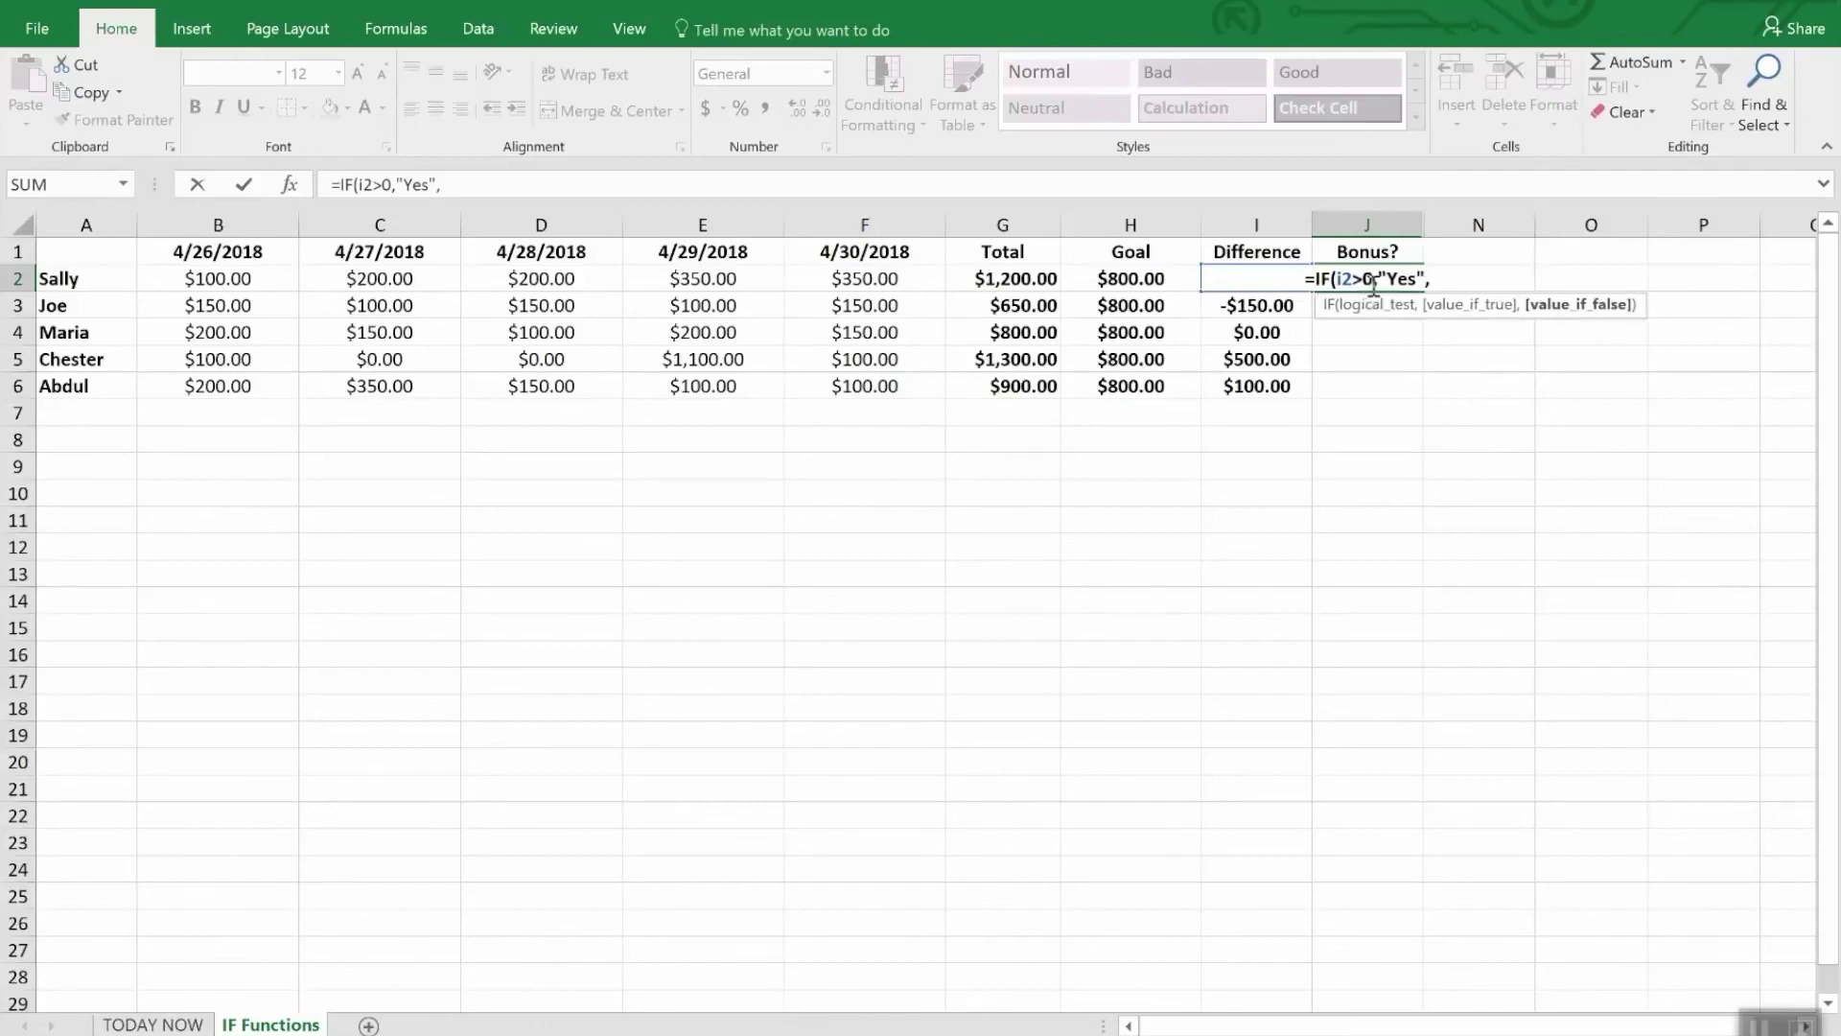
pyautogui.write('No')
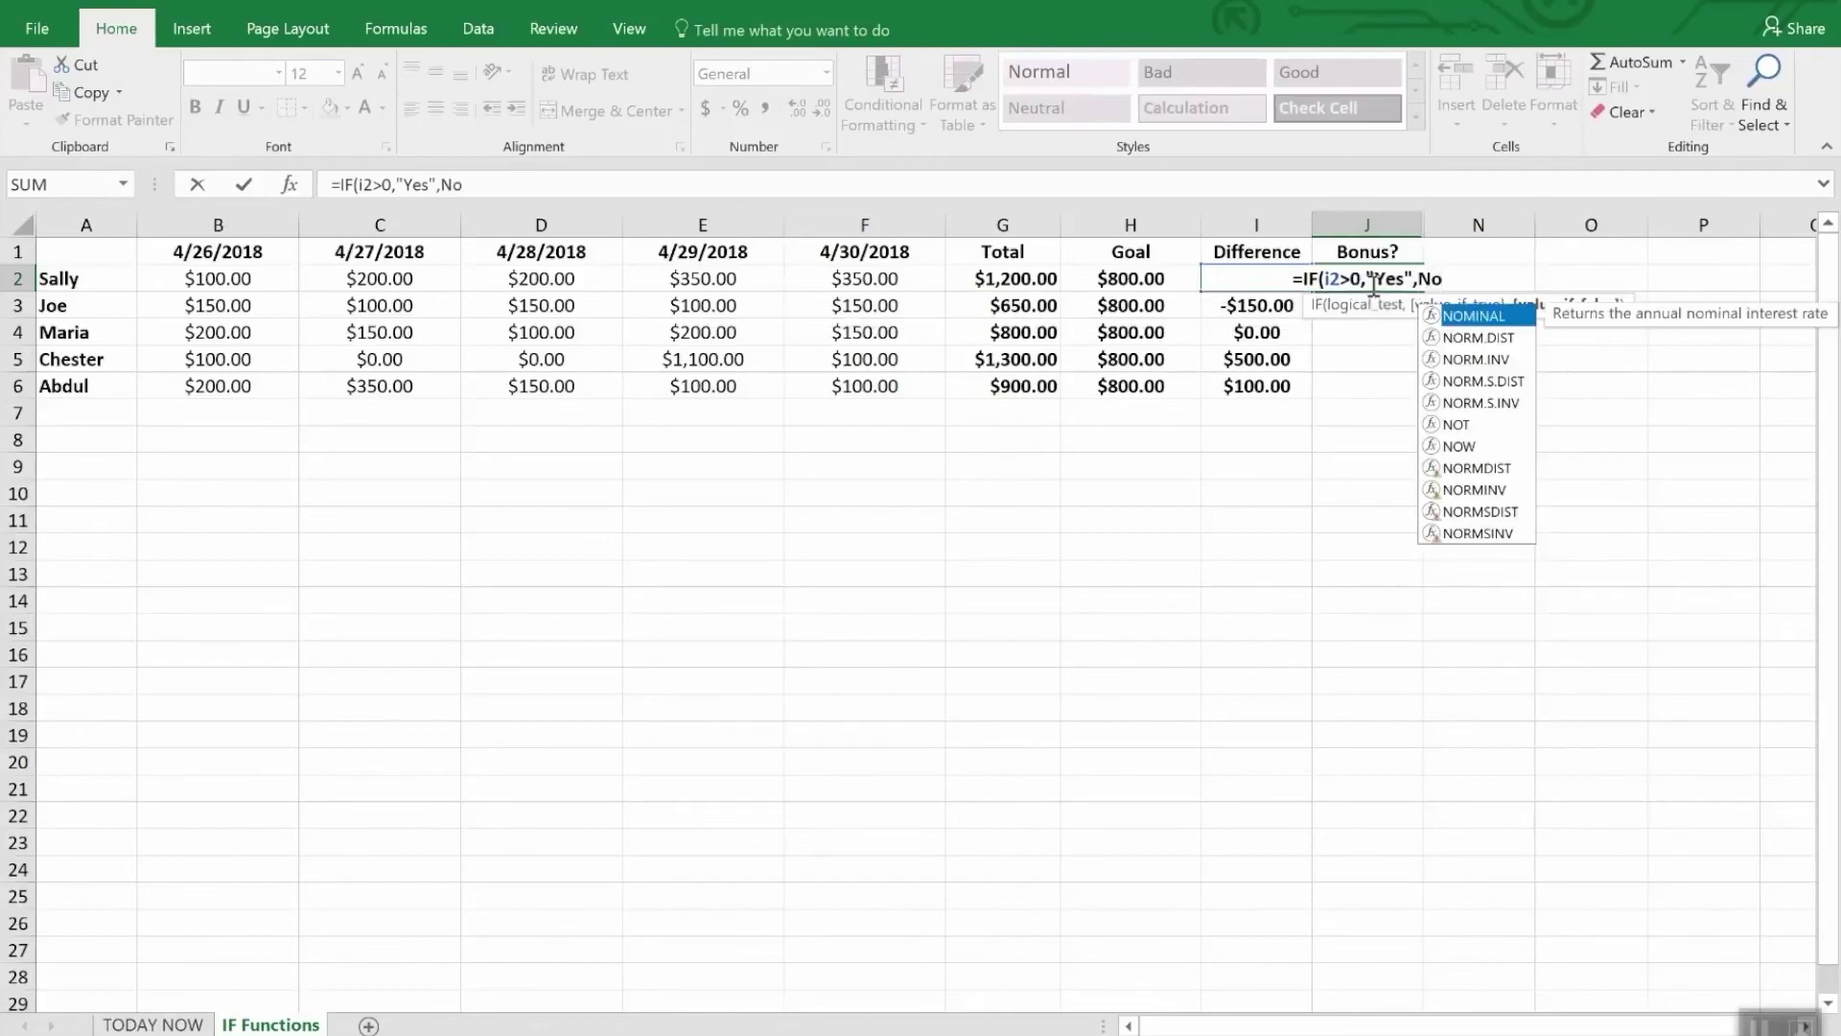
pyautogui.press('BackSpace')
pyautogui.press('BackSpace')
pyautogui.write('"')
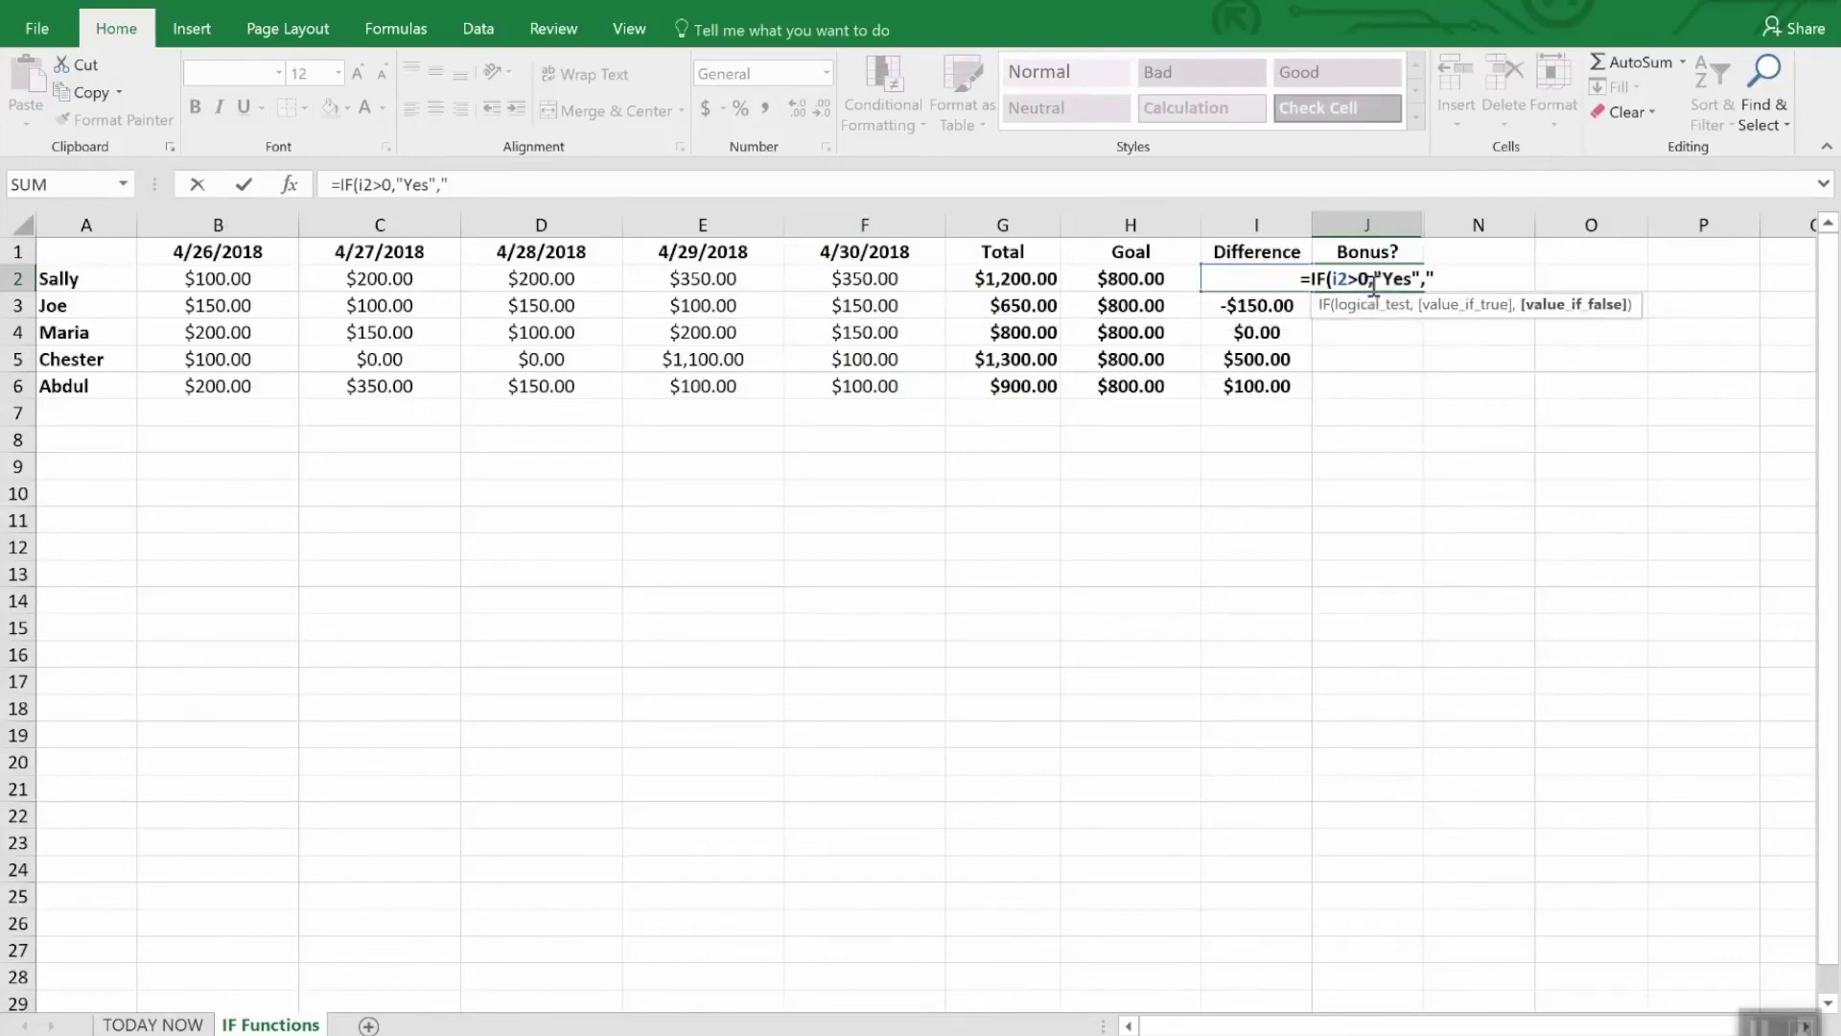
pyautogui.write('No')
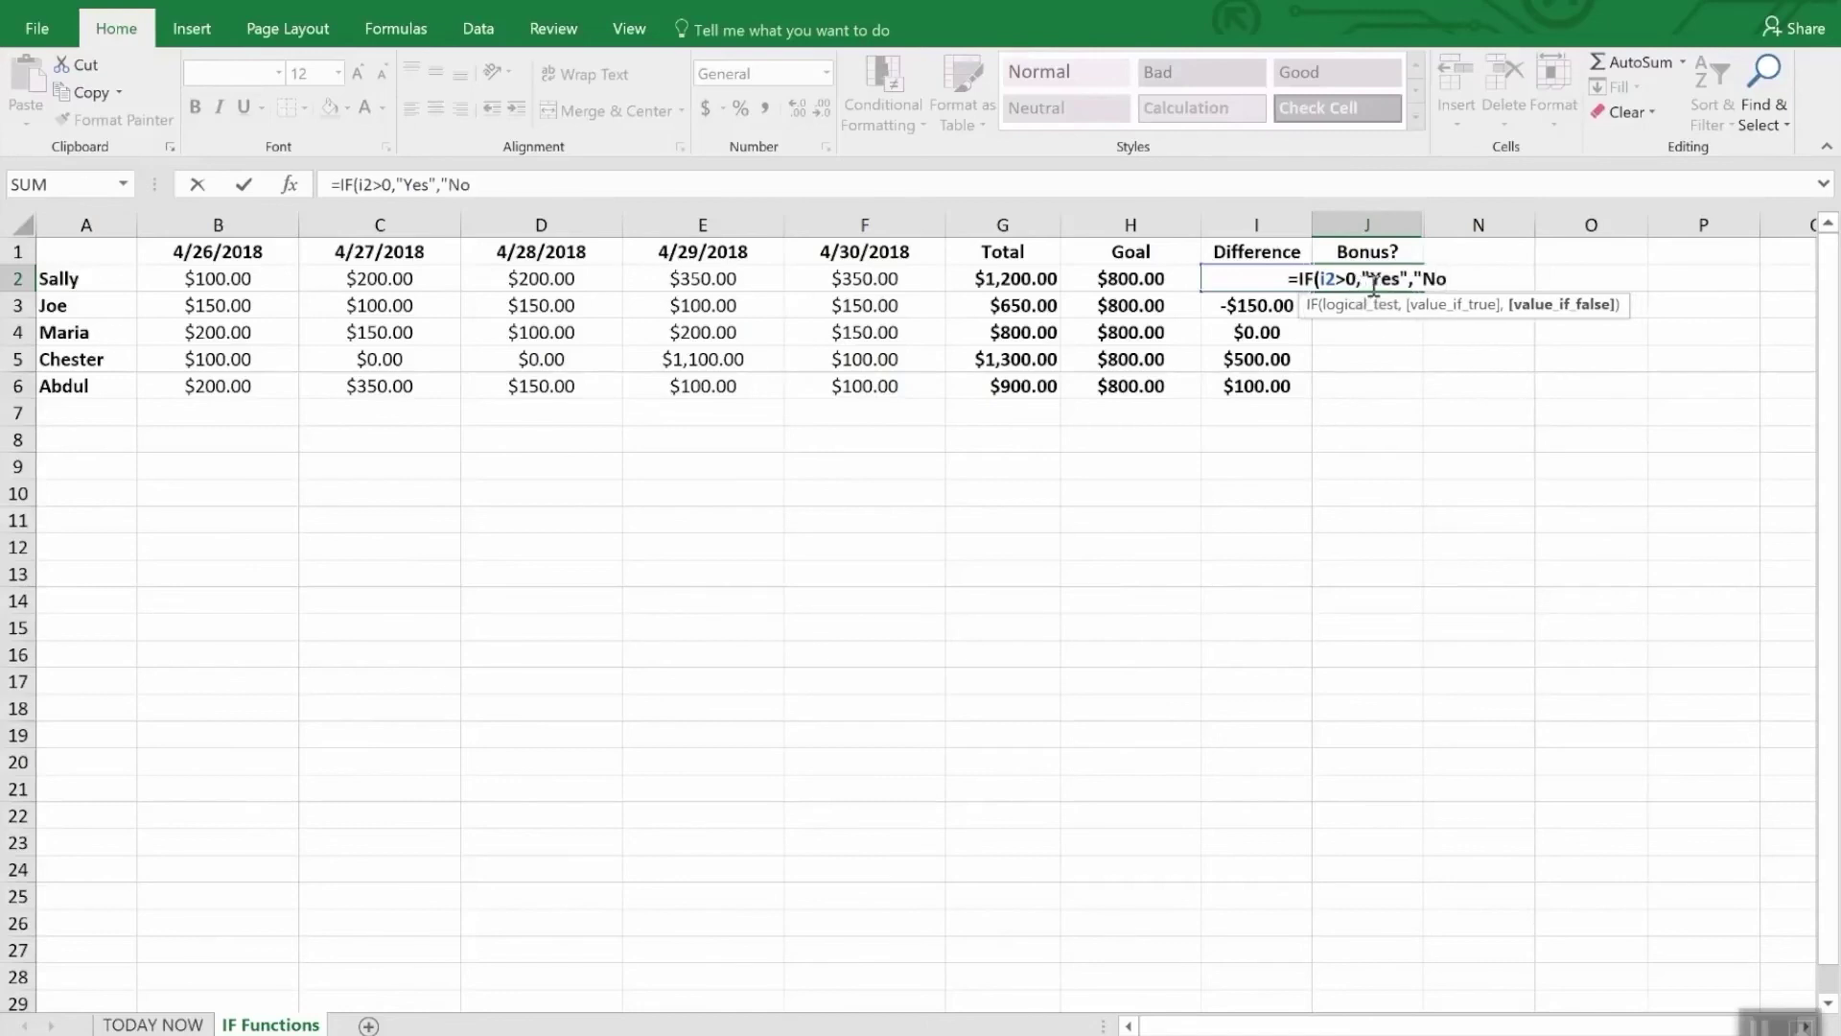
pyautogui.write('")')
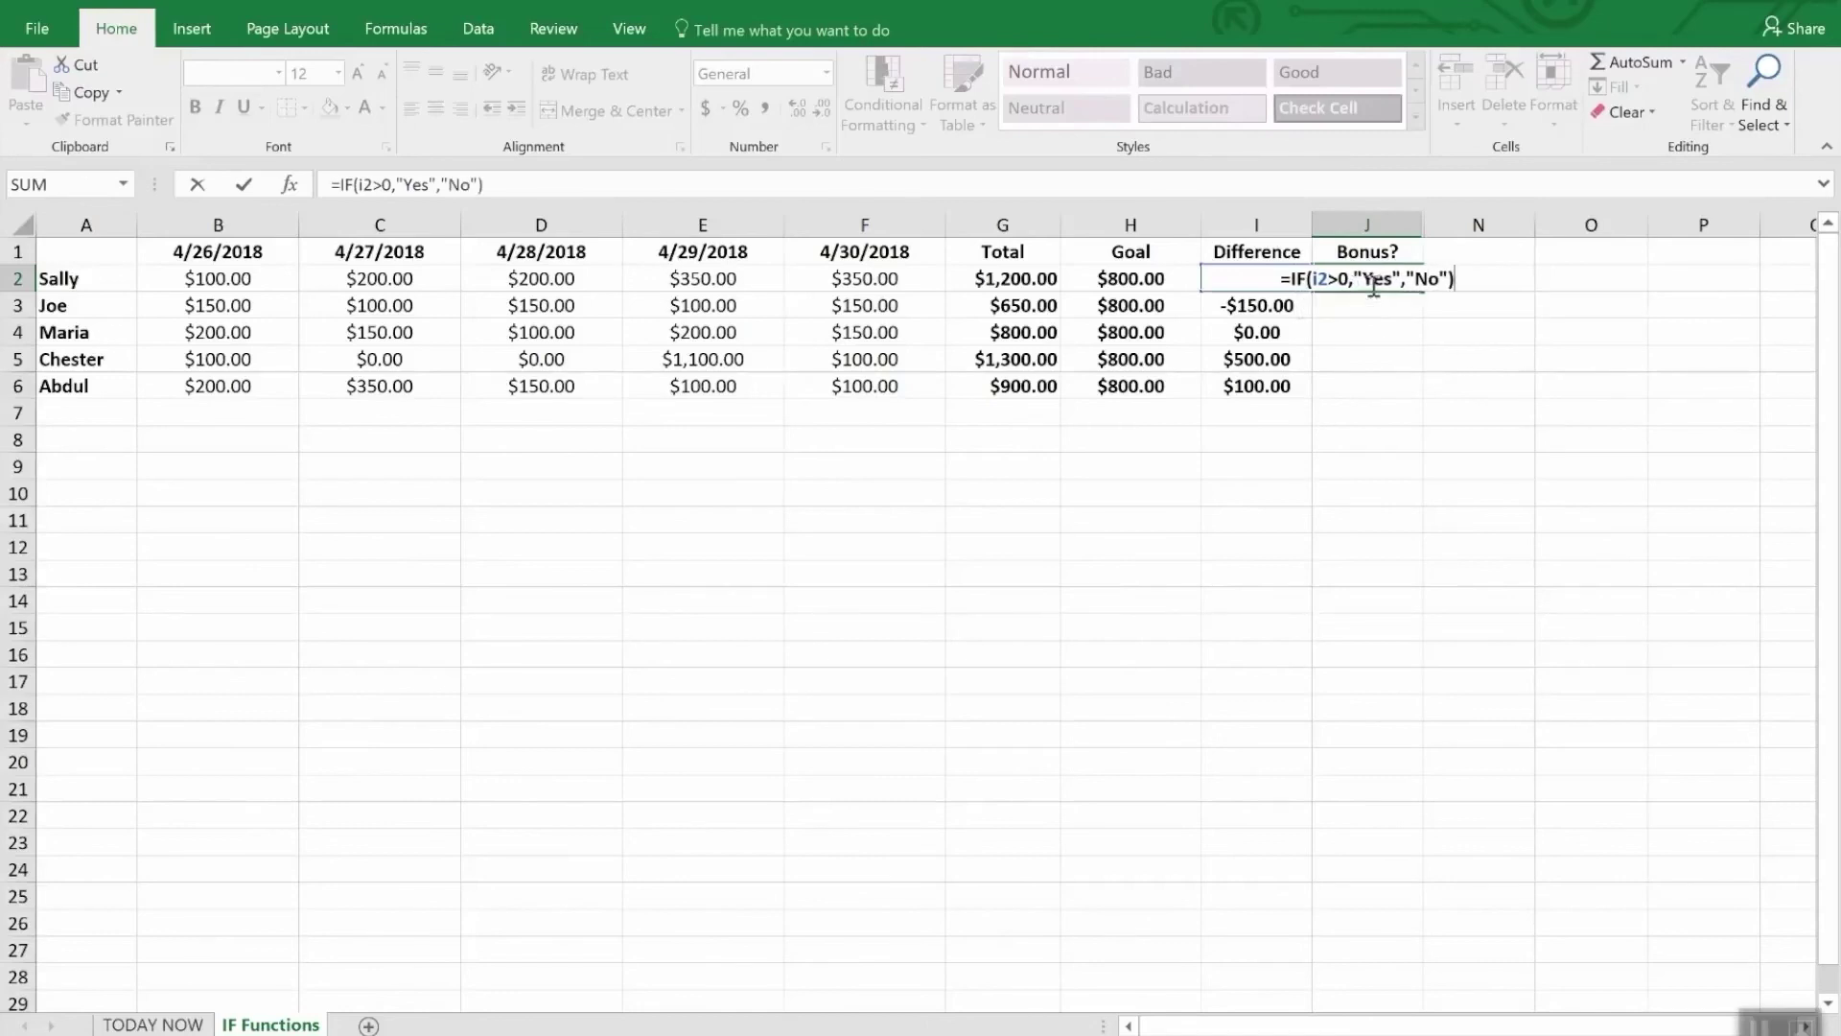
pyautogui.press('Return')
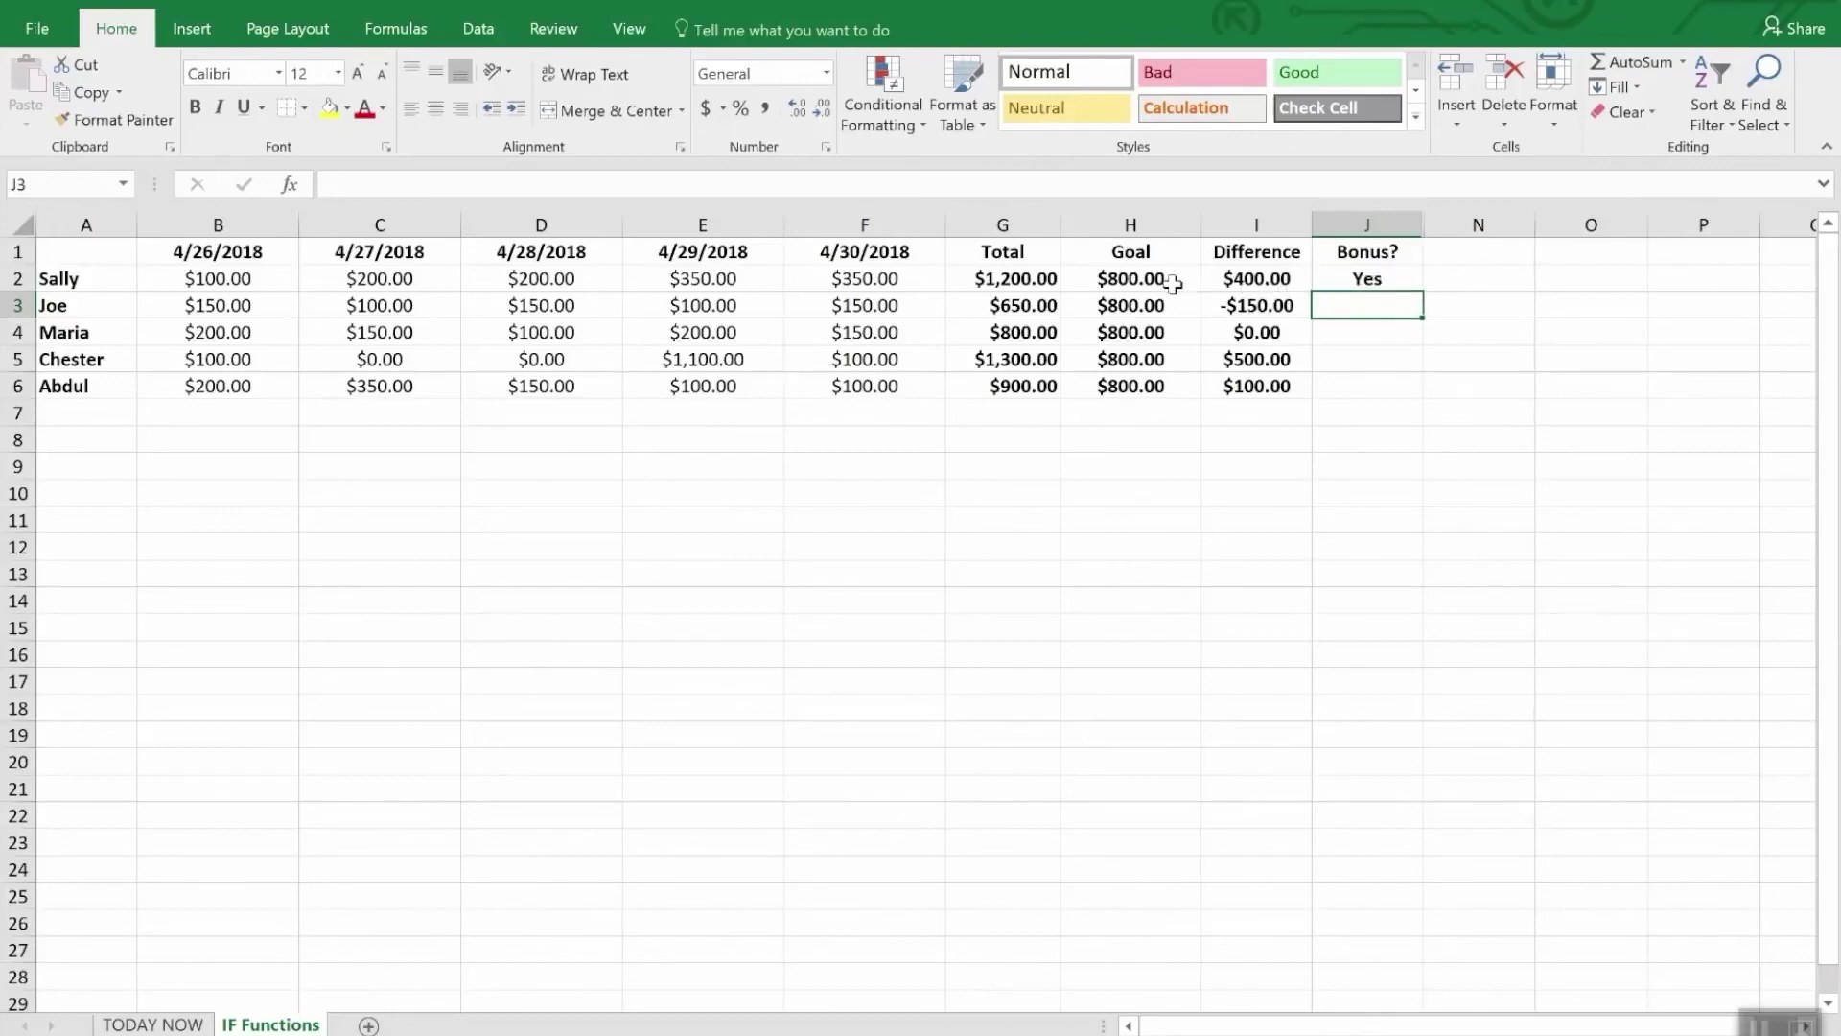
# Fill the bonus formula from J2 down through J6
pyautogui.click(1384, 349)
pyautogui.click(1364, 280)
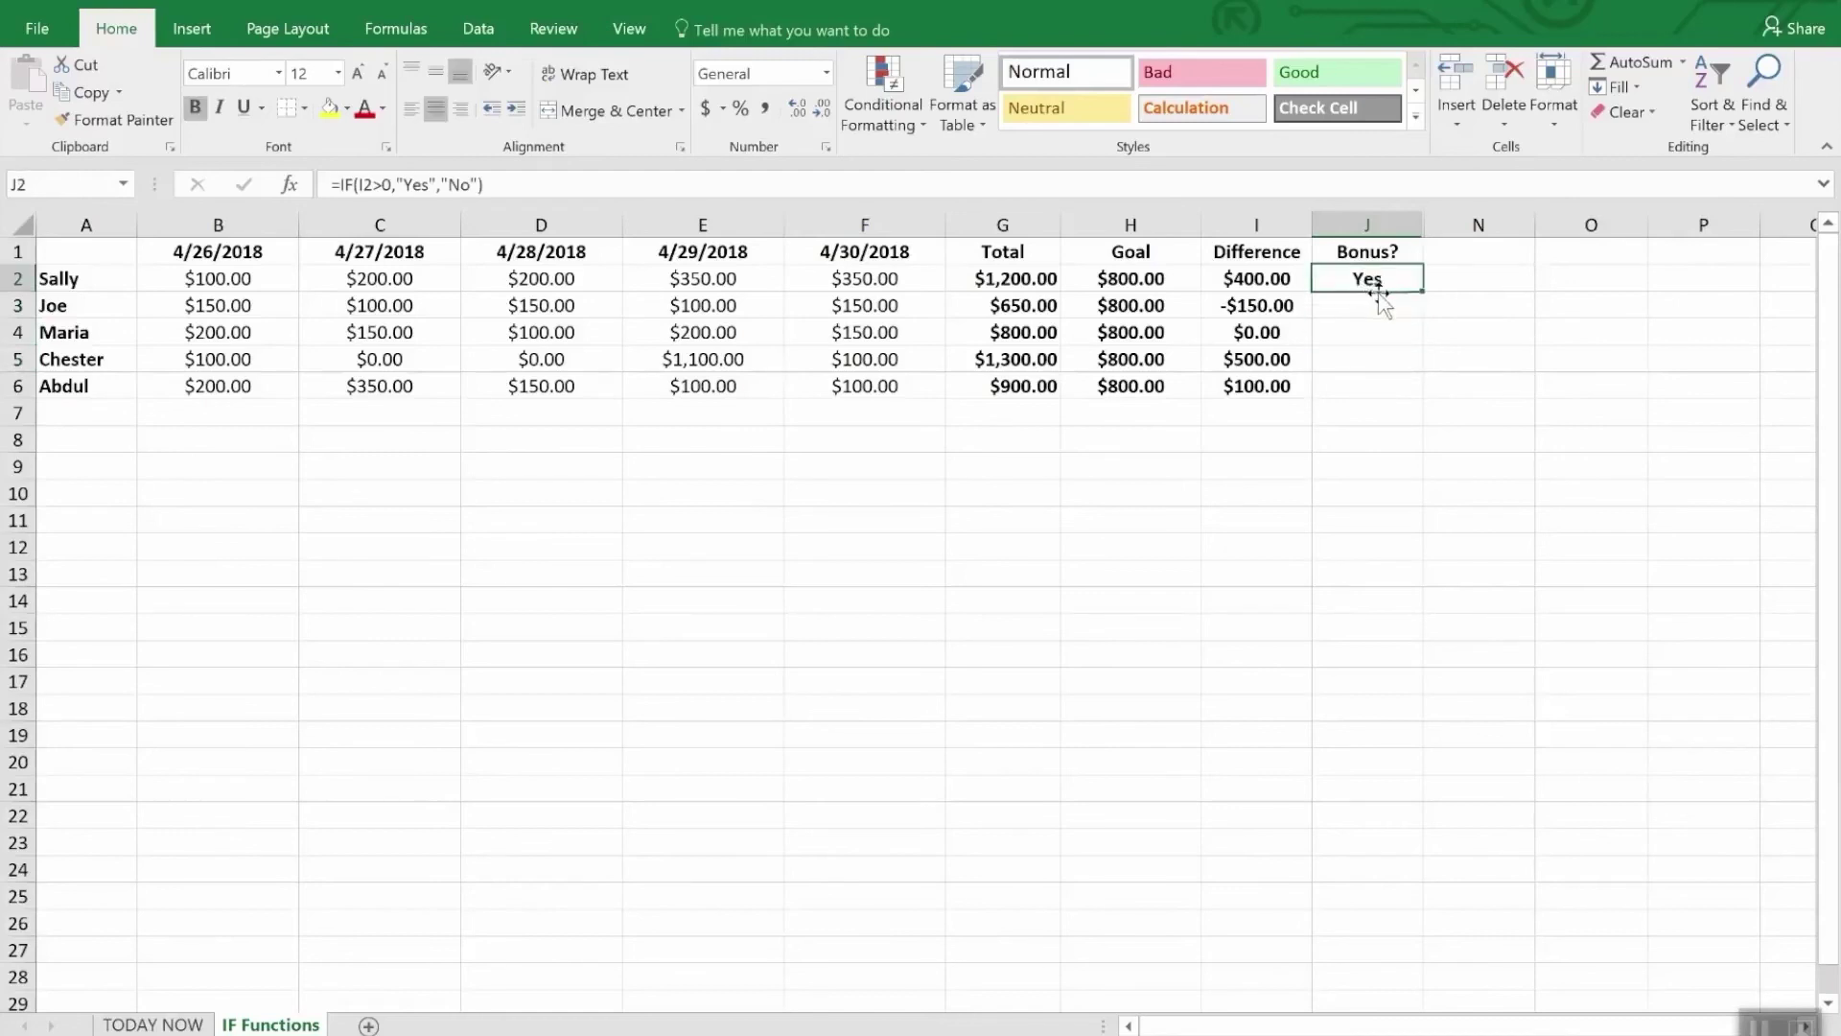
pyautogui.moveTo(1424, 288); pyautogui.dragTo(1425, 397)
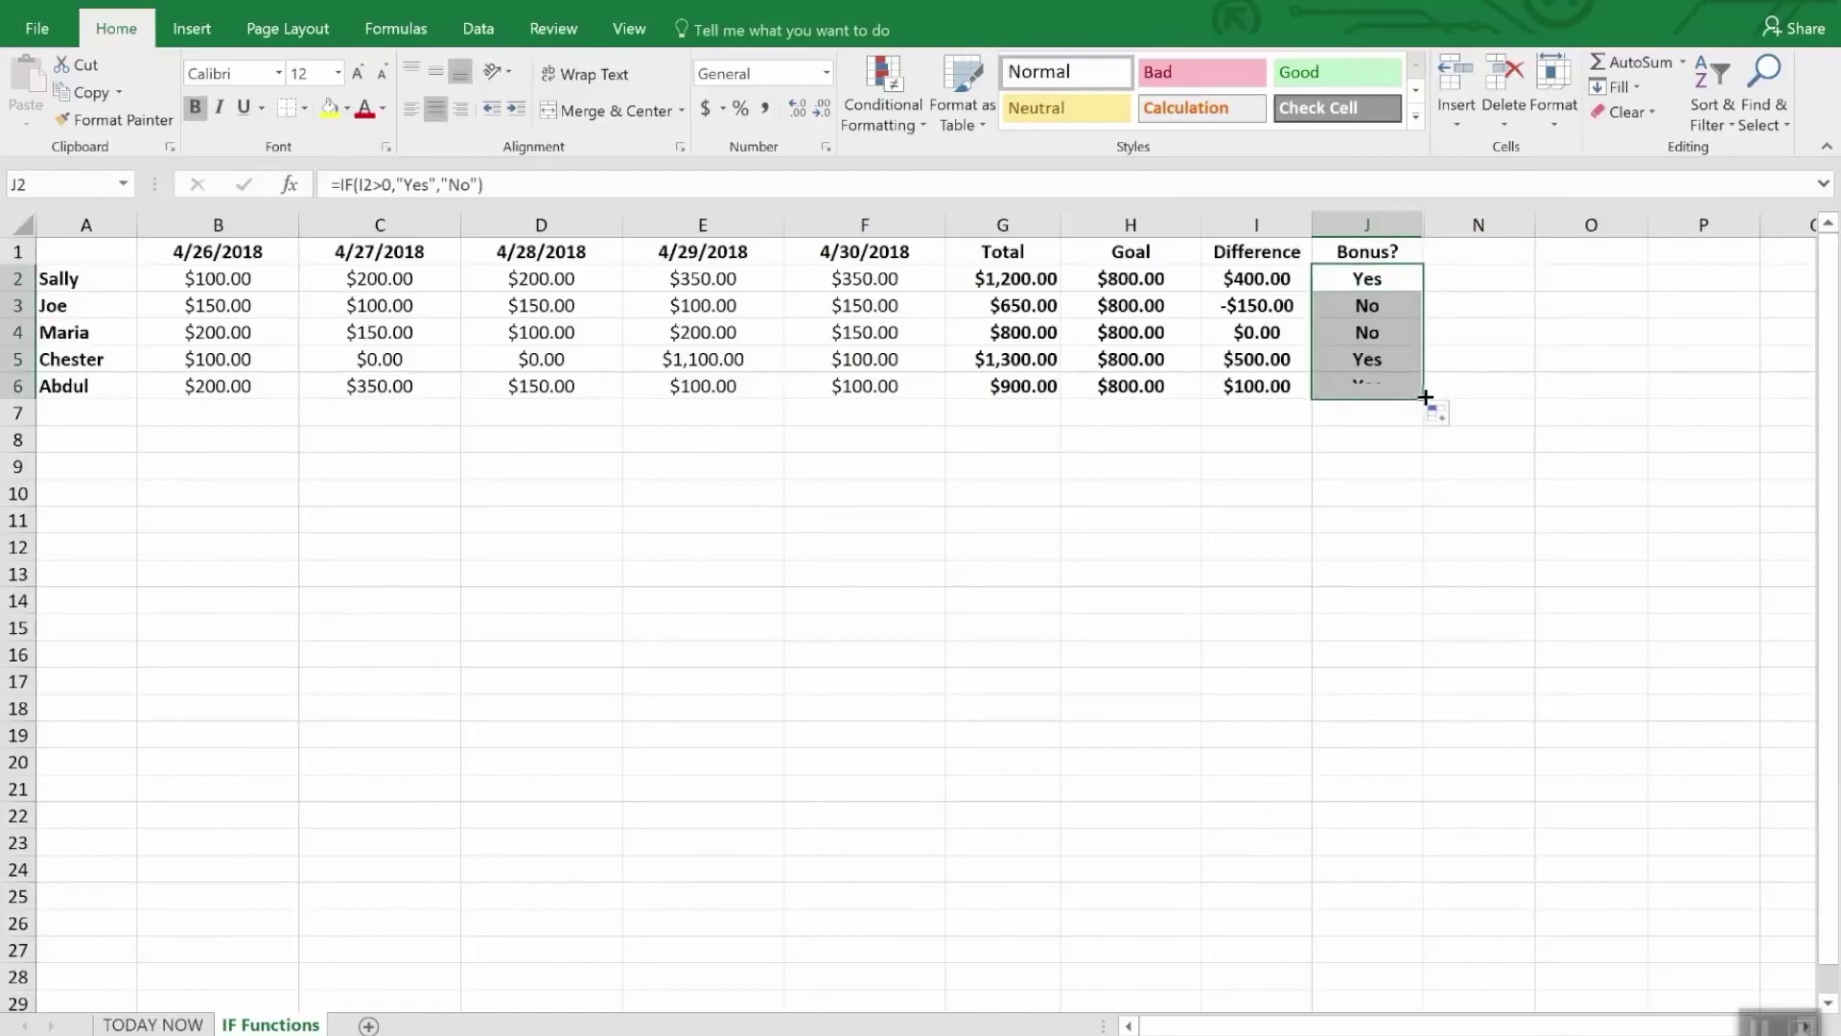
pyautogui.click(1396, 458)
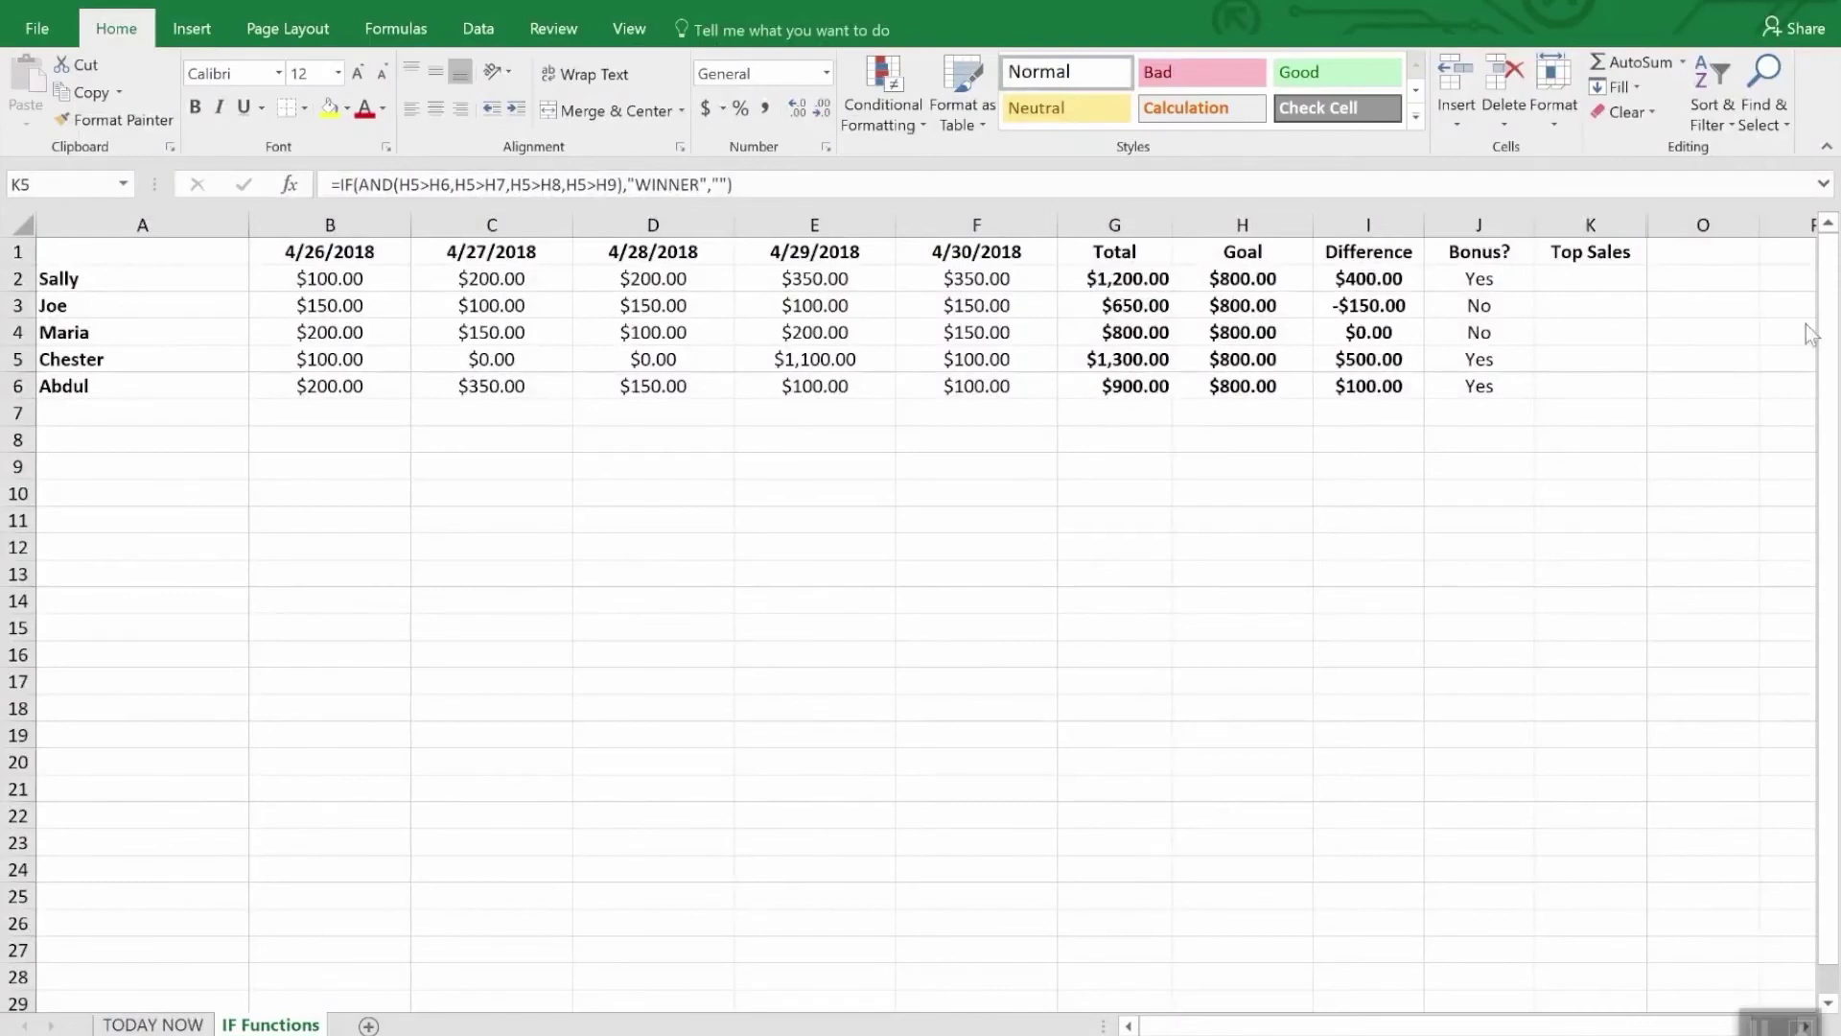
# In cell K5 of the Top Sales column, start an IF formula with an AND test of I5>I2 and I5>I3
pyautogui.click(1593, 254)
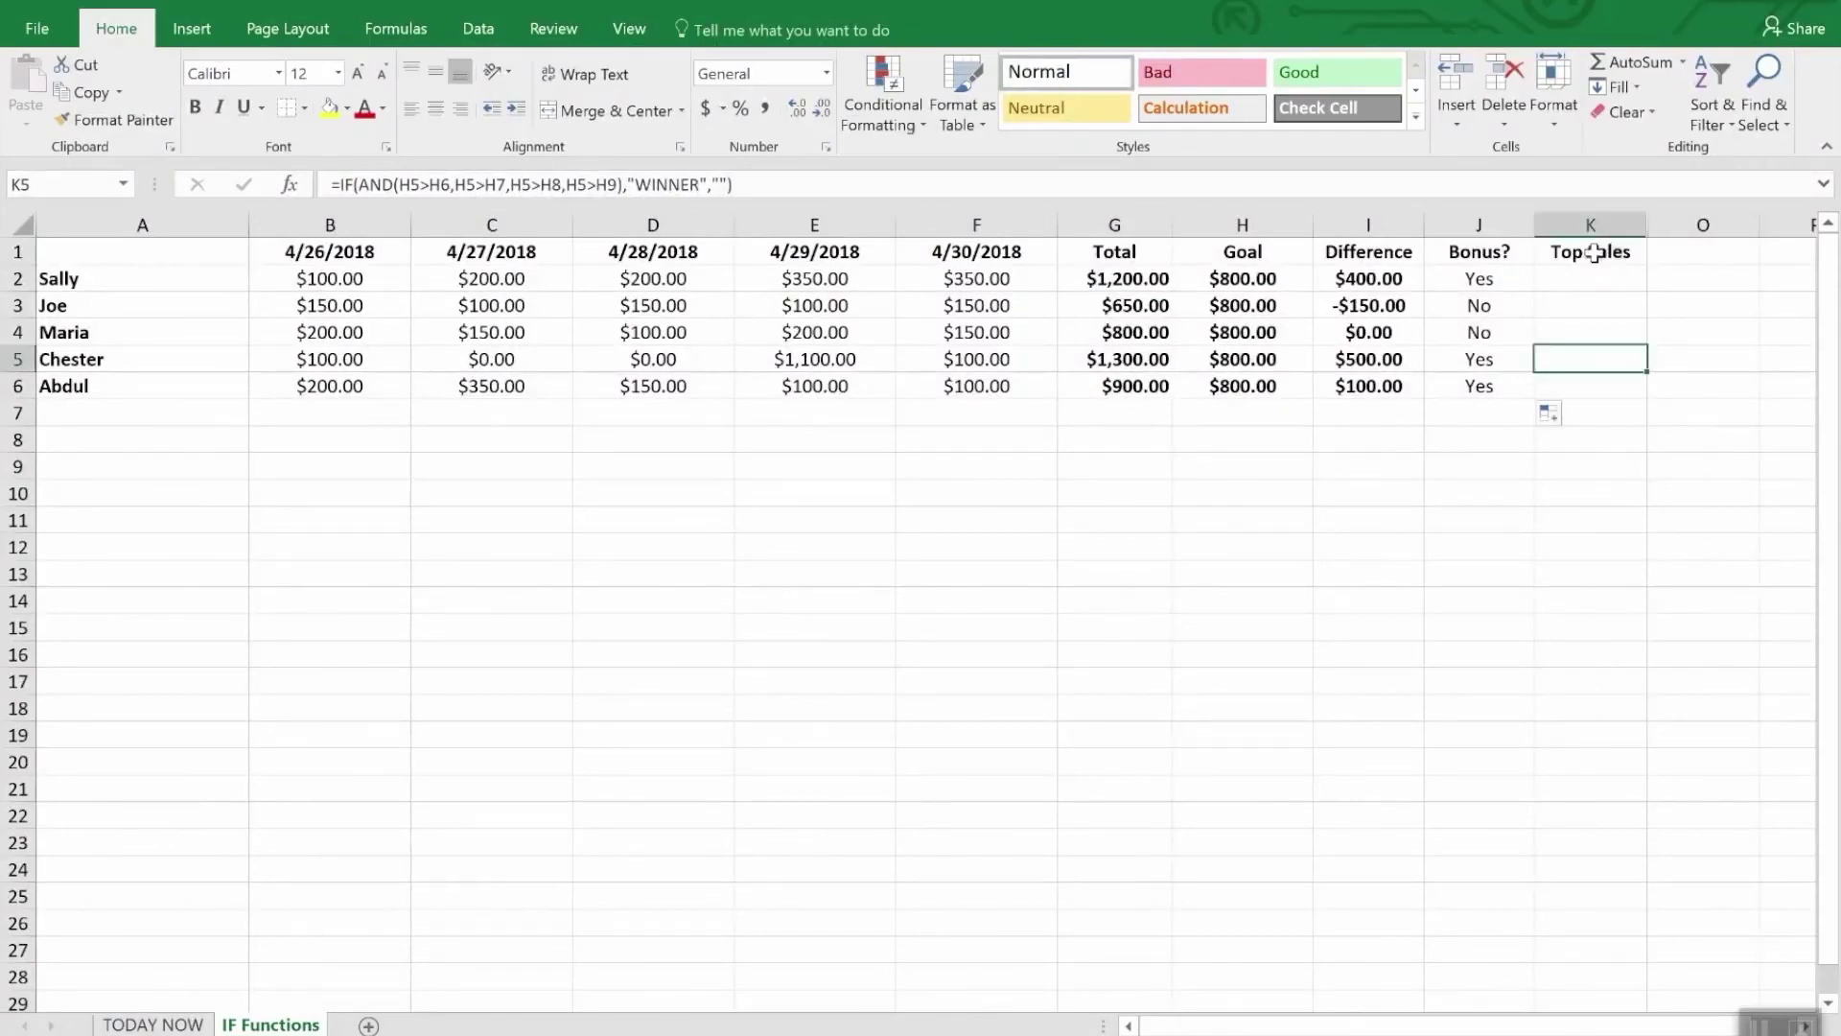
pyautogui.click(1593, 253)
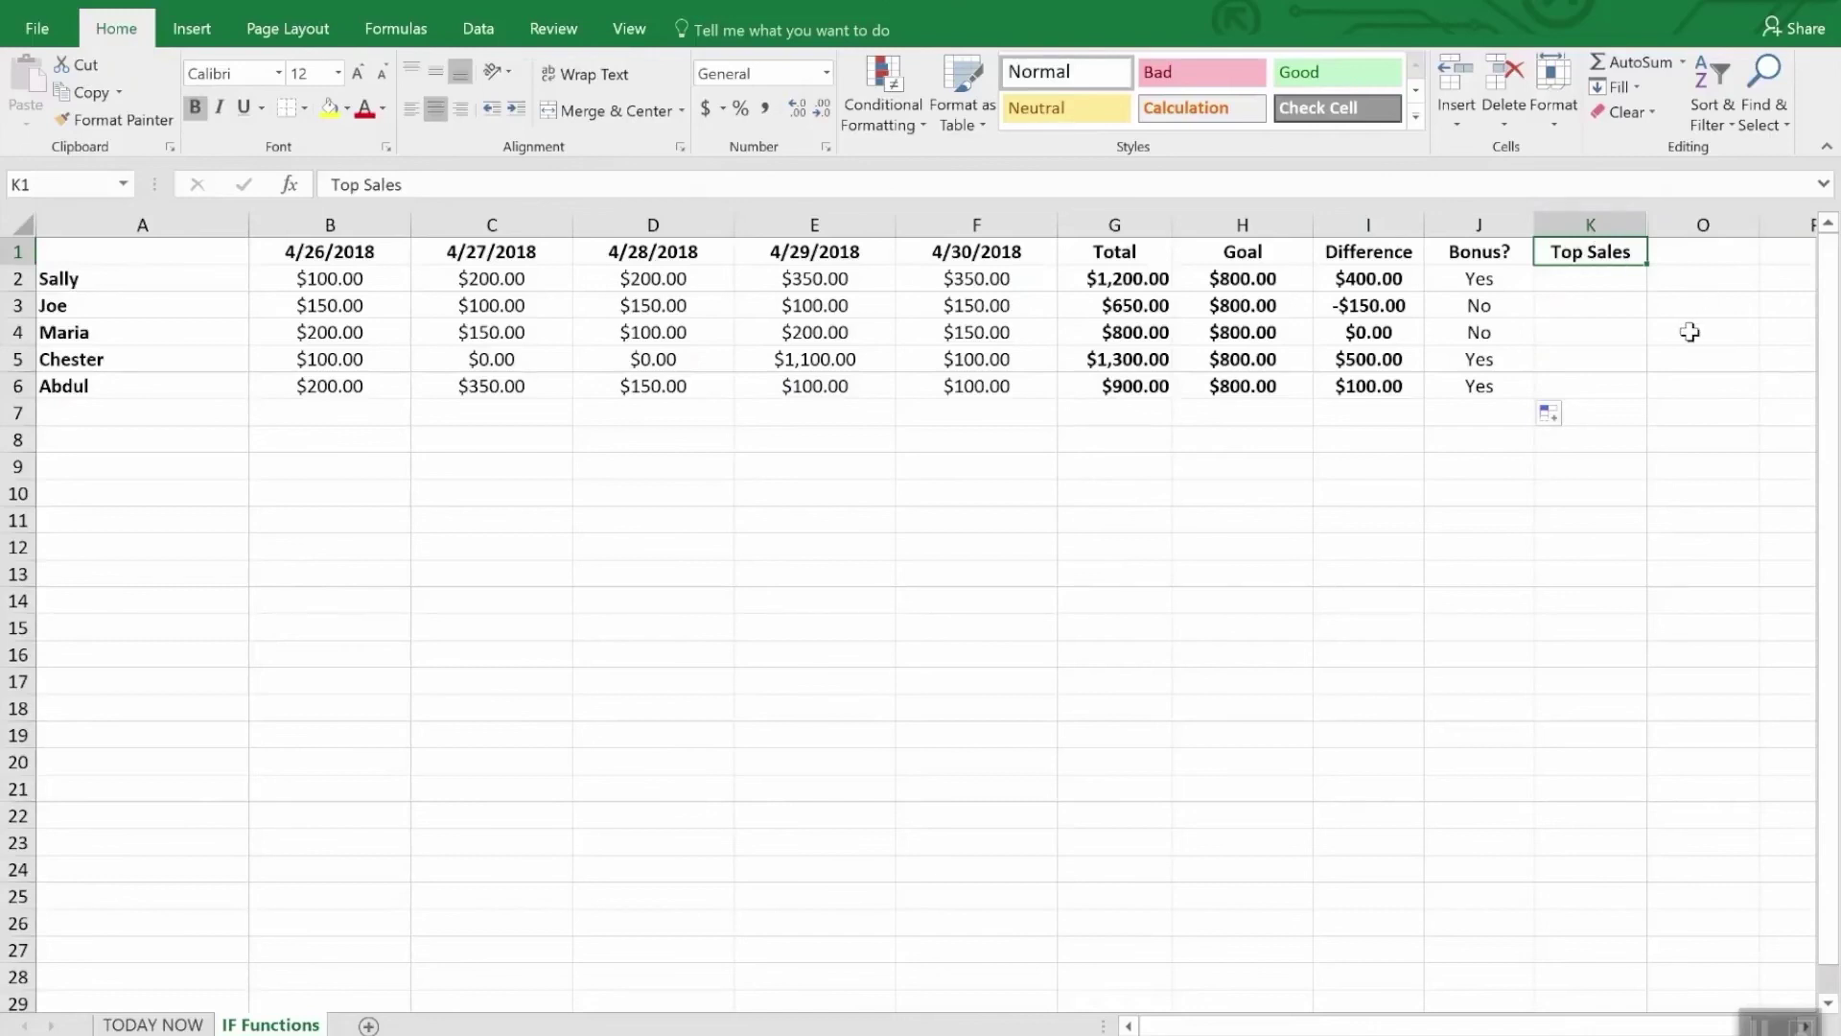
pyautogui.click(1568, 365)
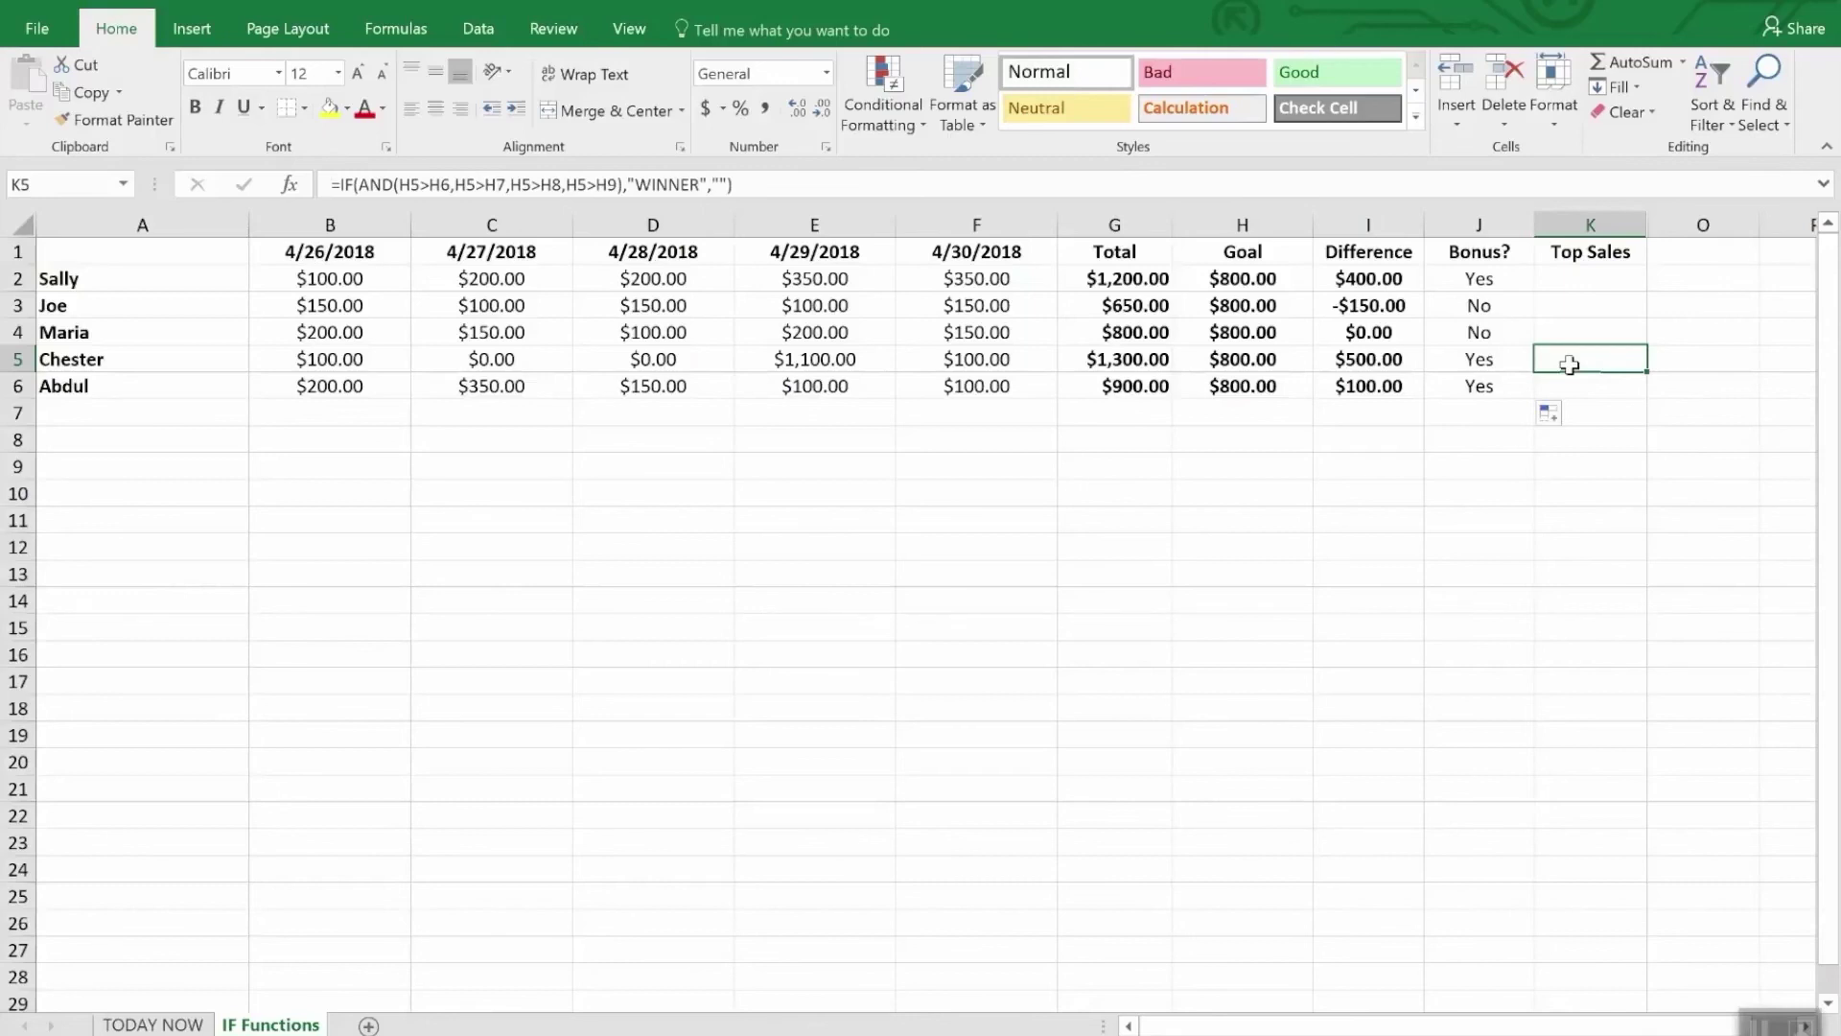
pyautogui.write('=')
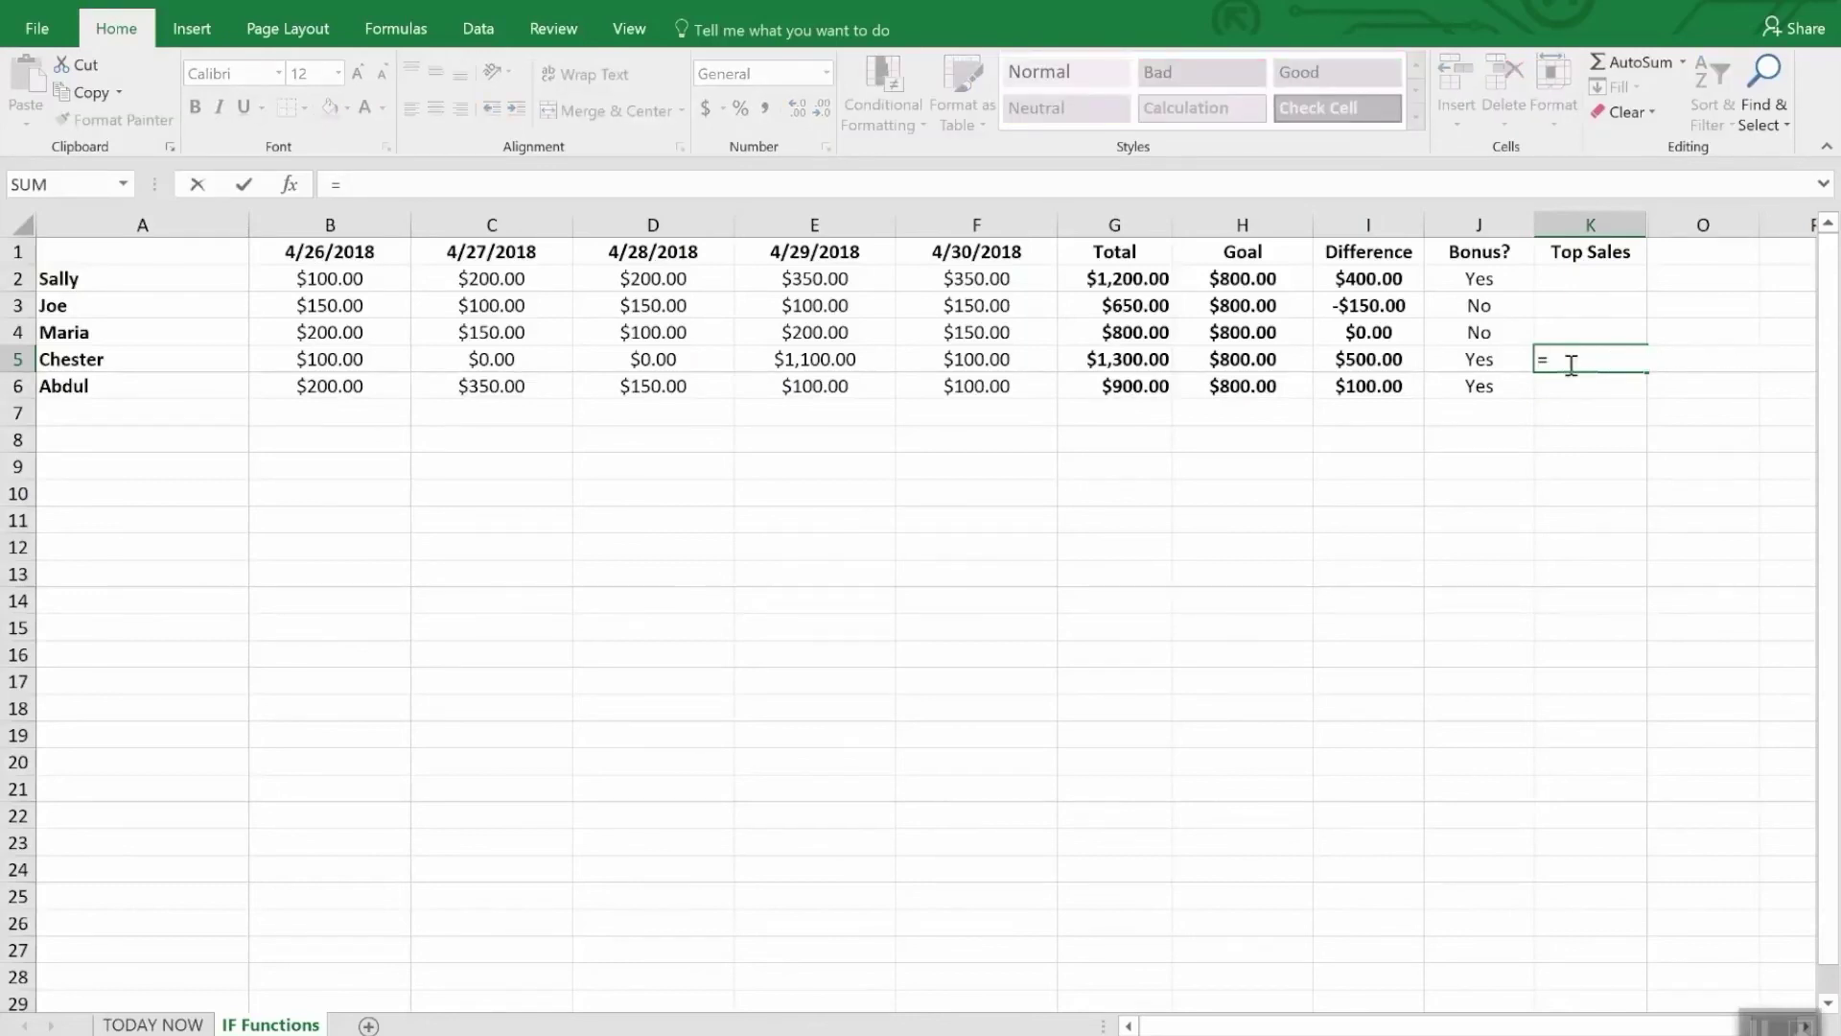
pyautogui.write('IF')
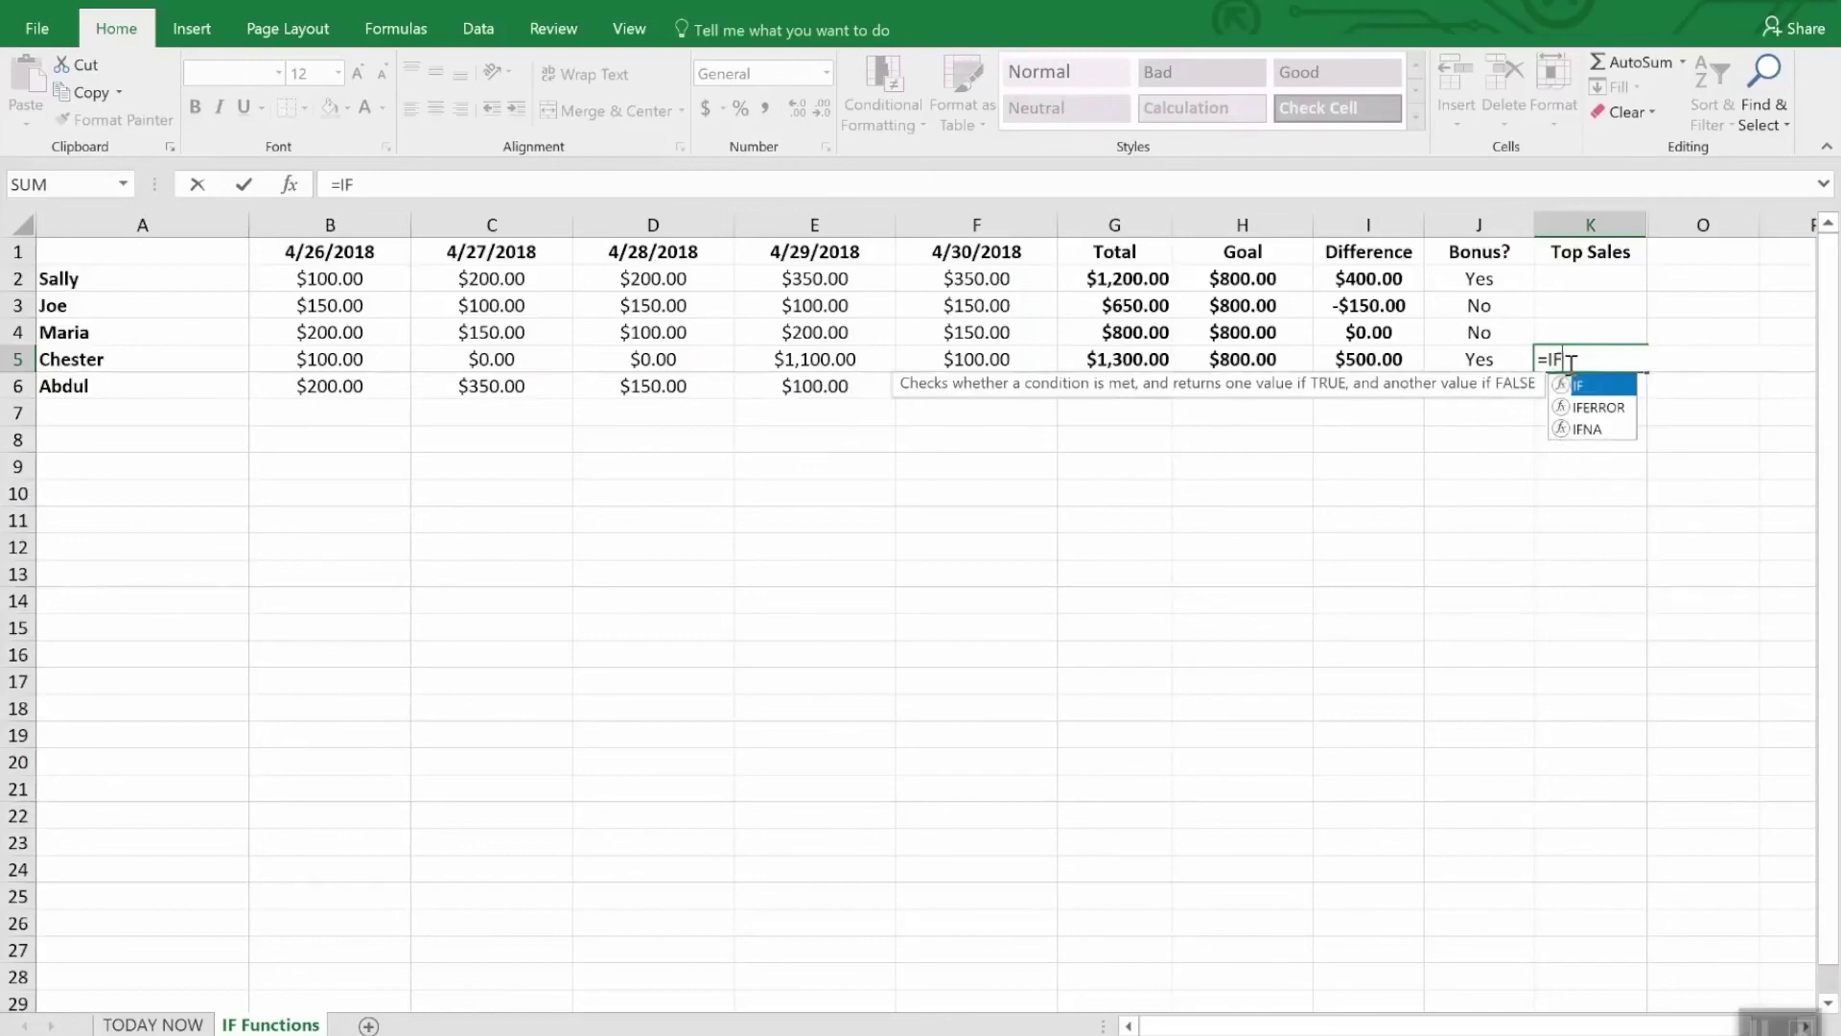
pyautogui.write('(and')
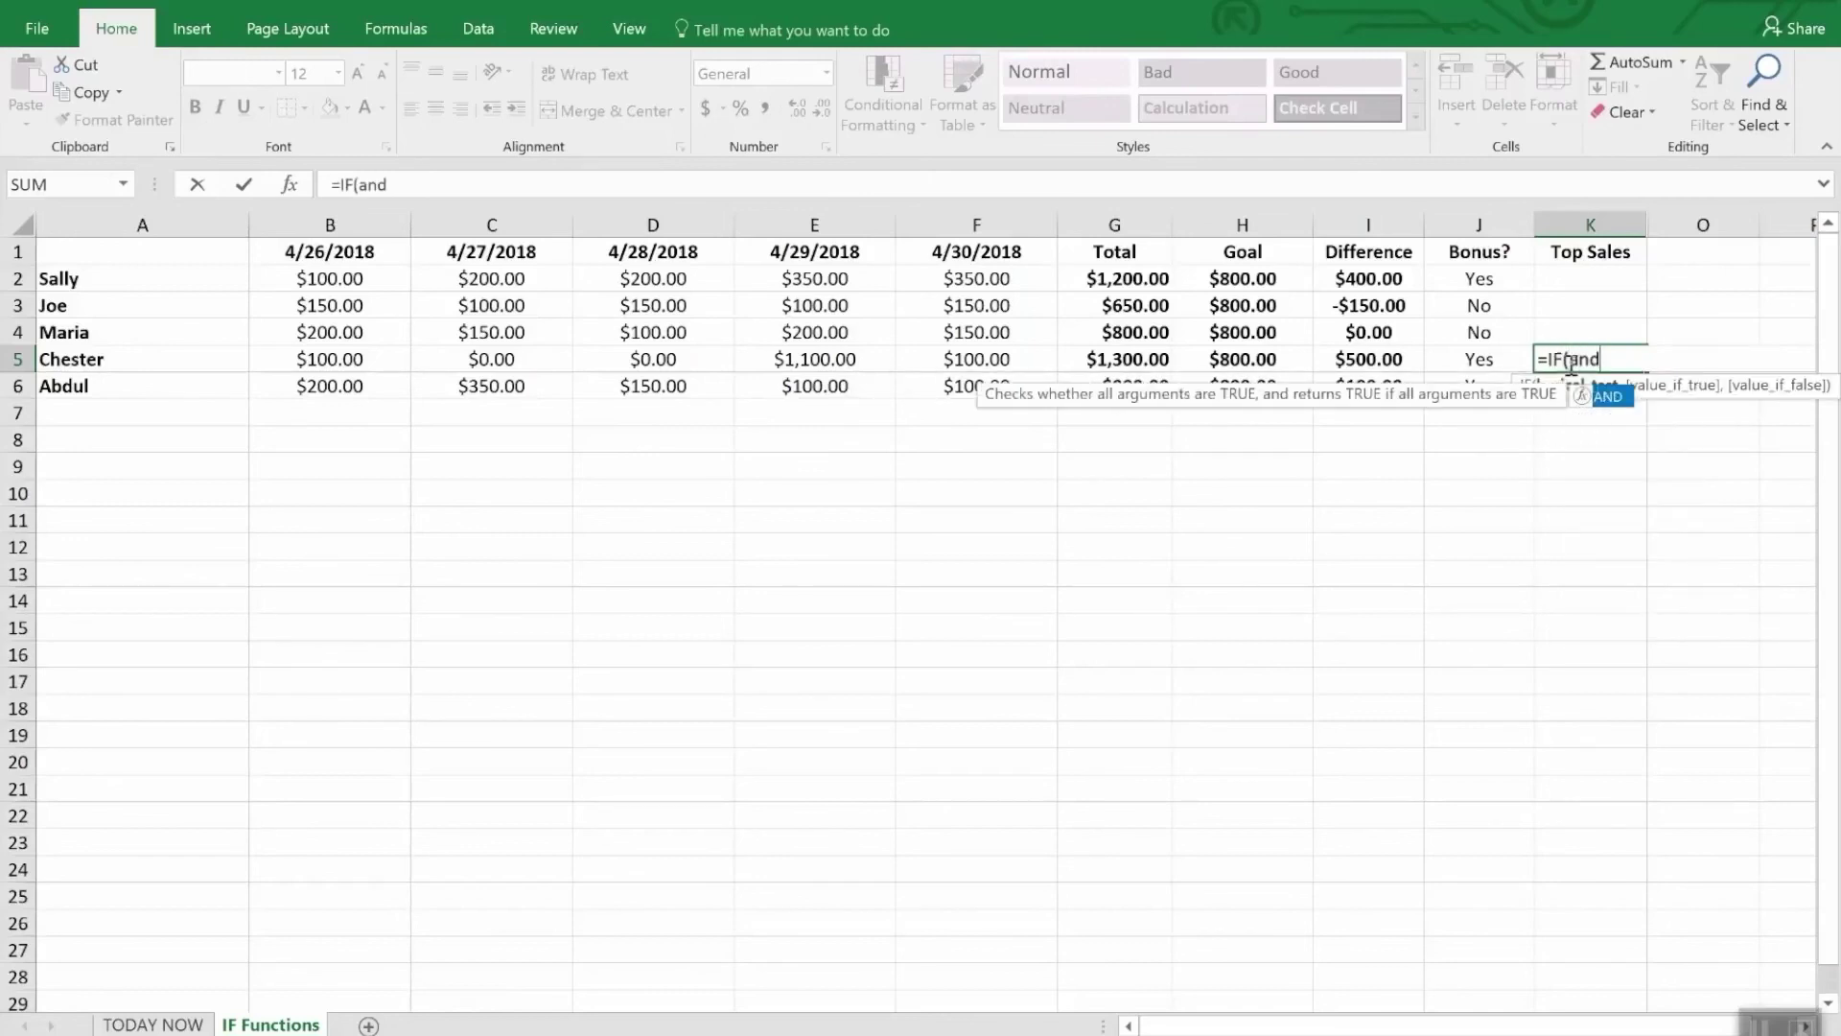
pyautogui.write('(')
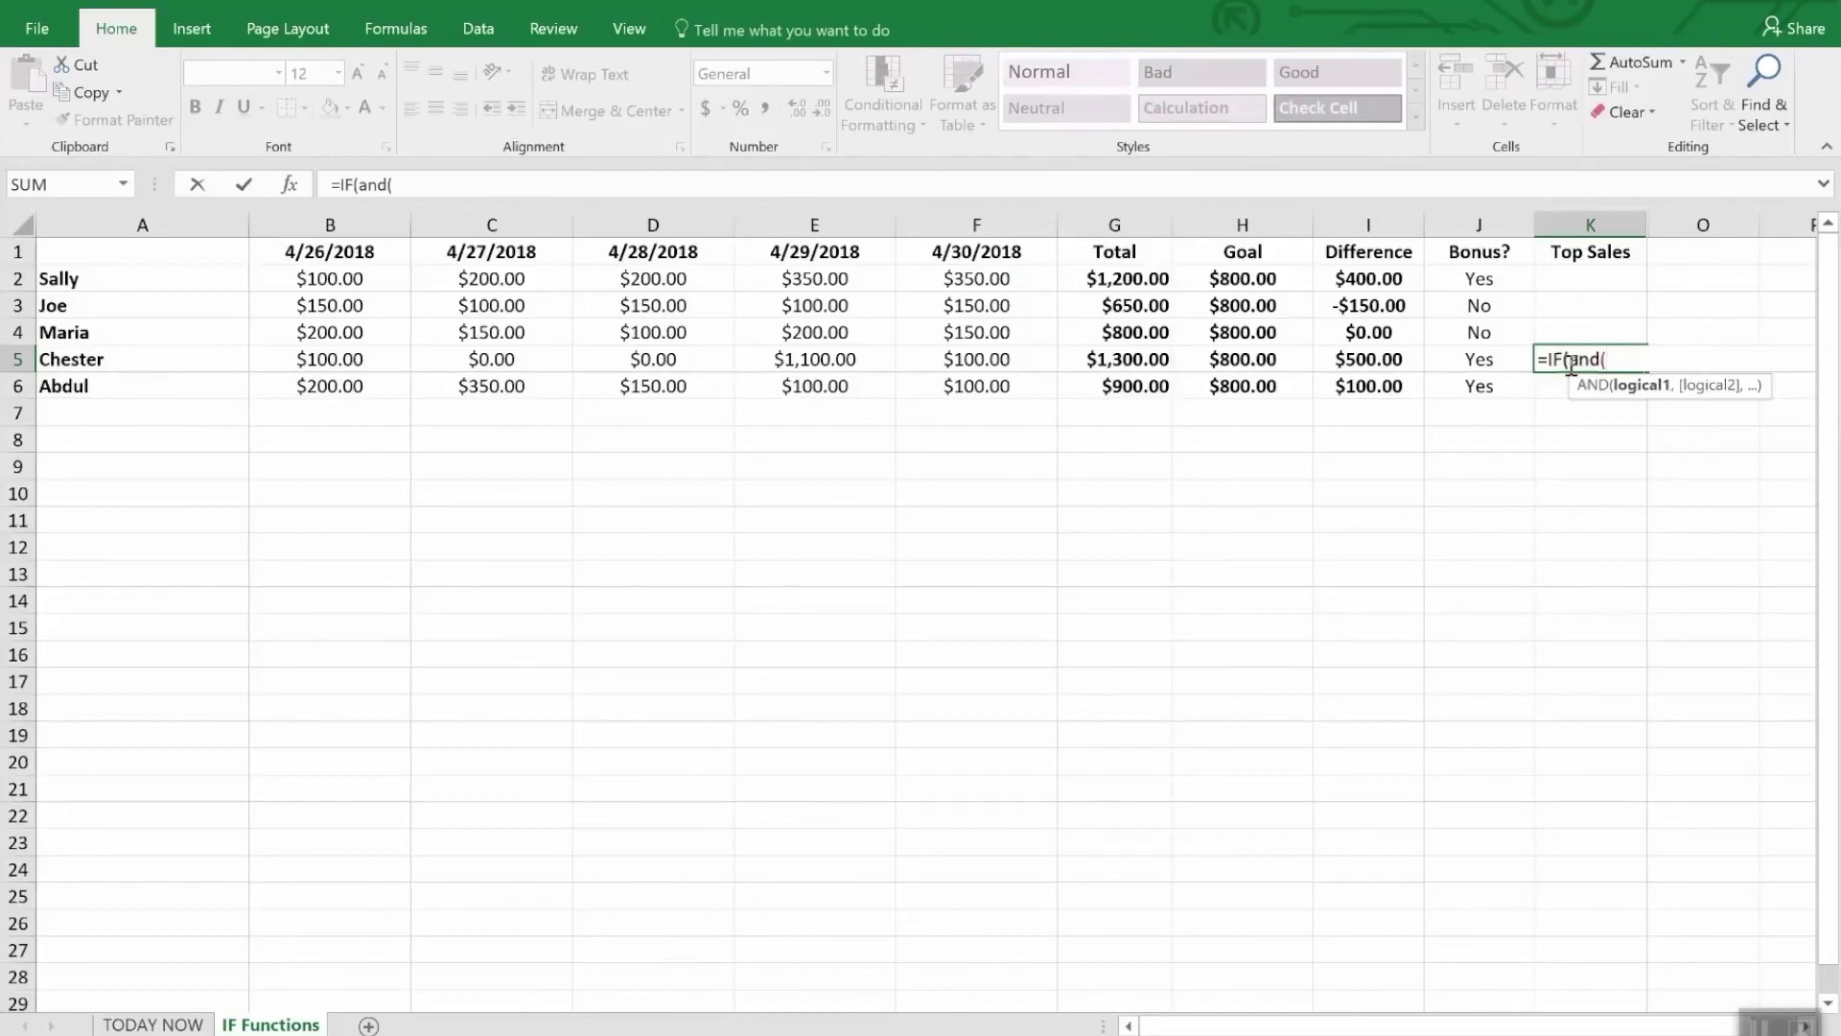
pyautogui.write('i5')
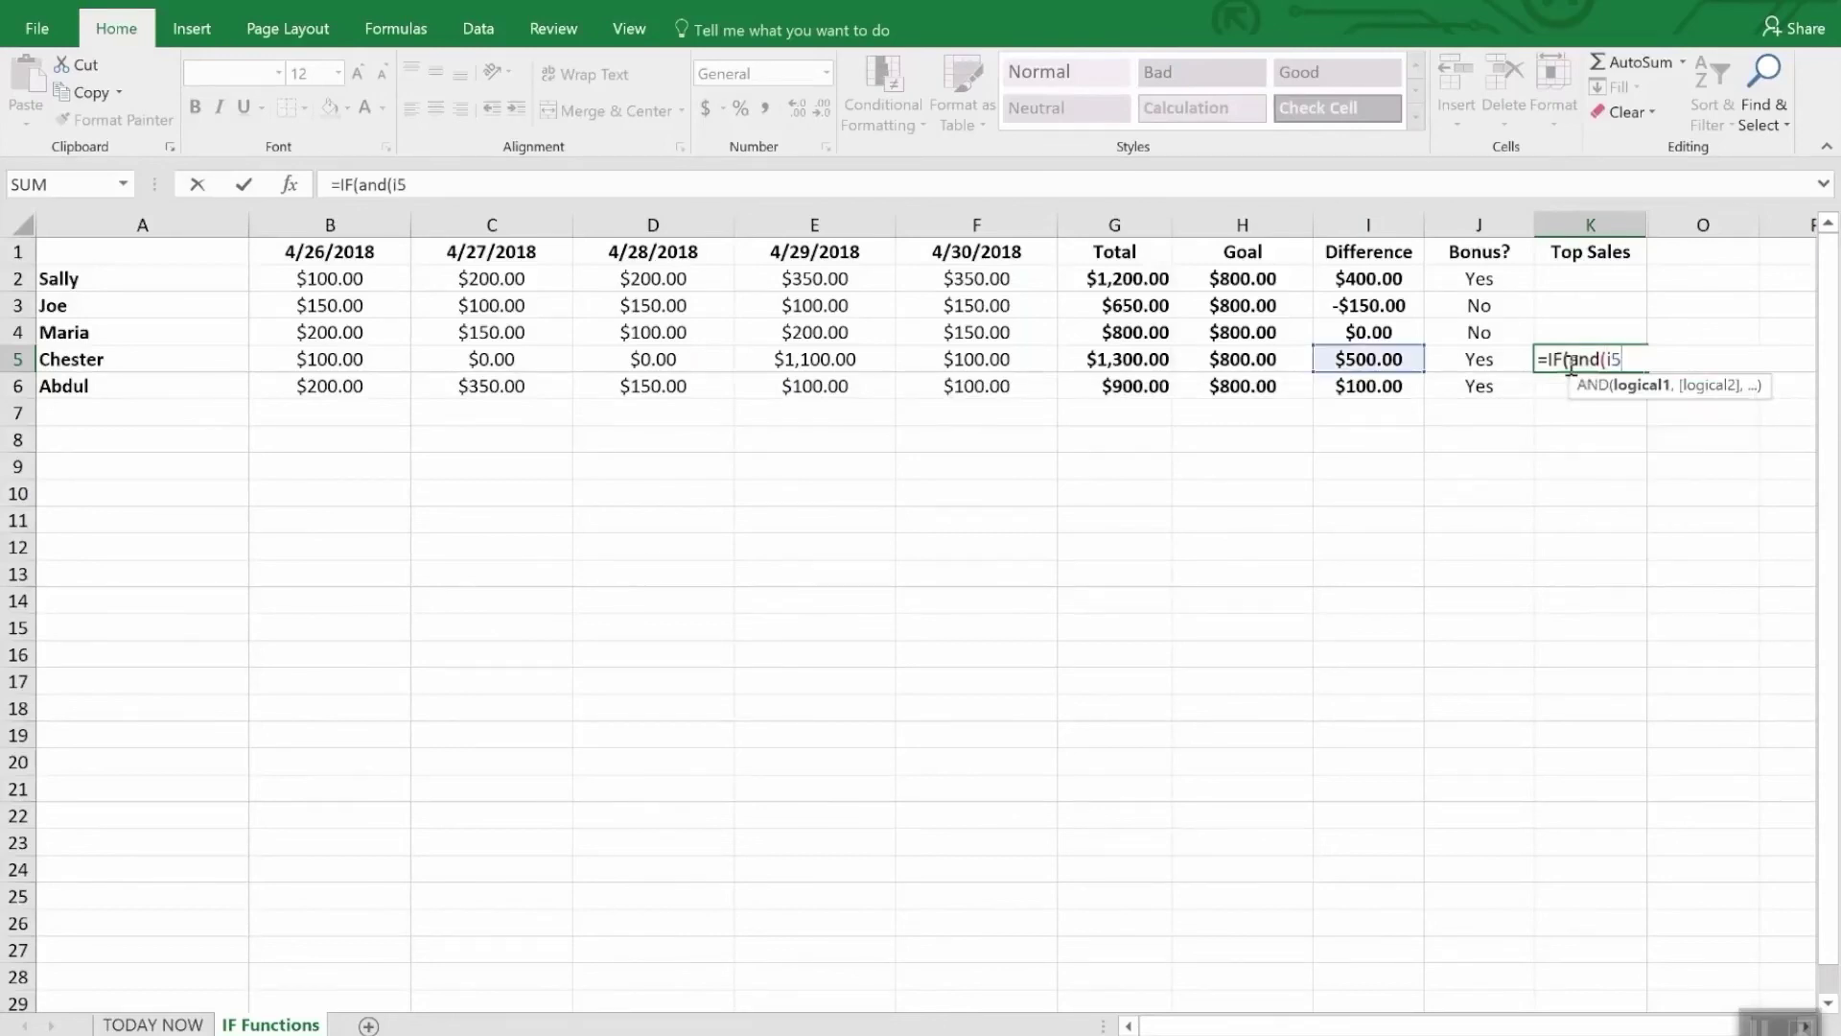
pyautogui.write('>i2,I')
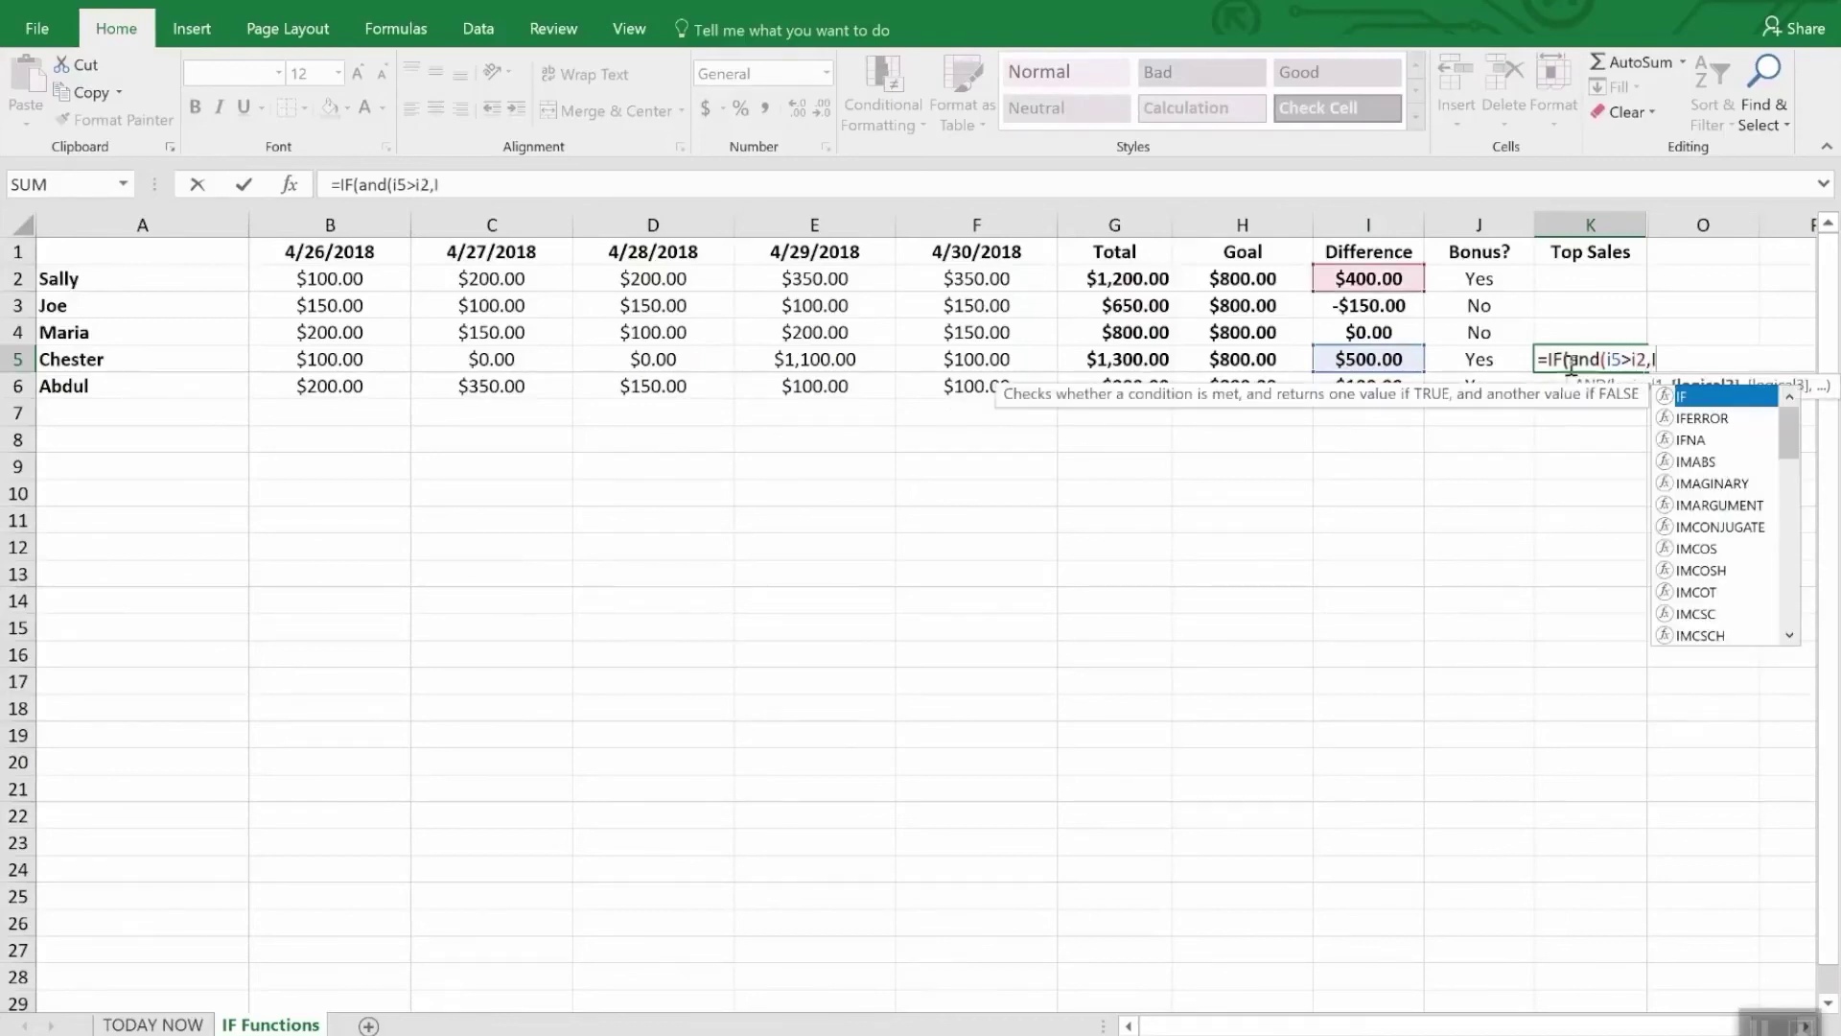
pyautogui.write('5>i')
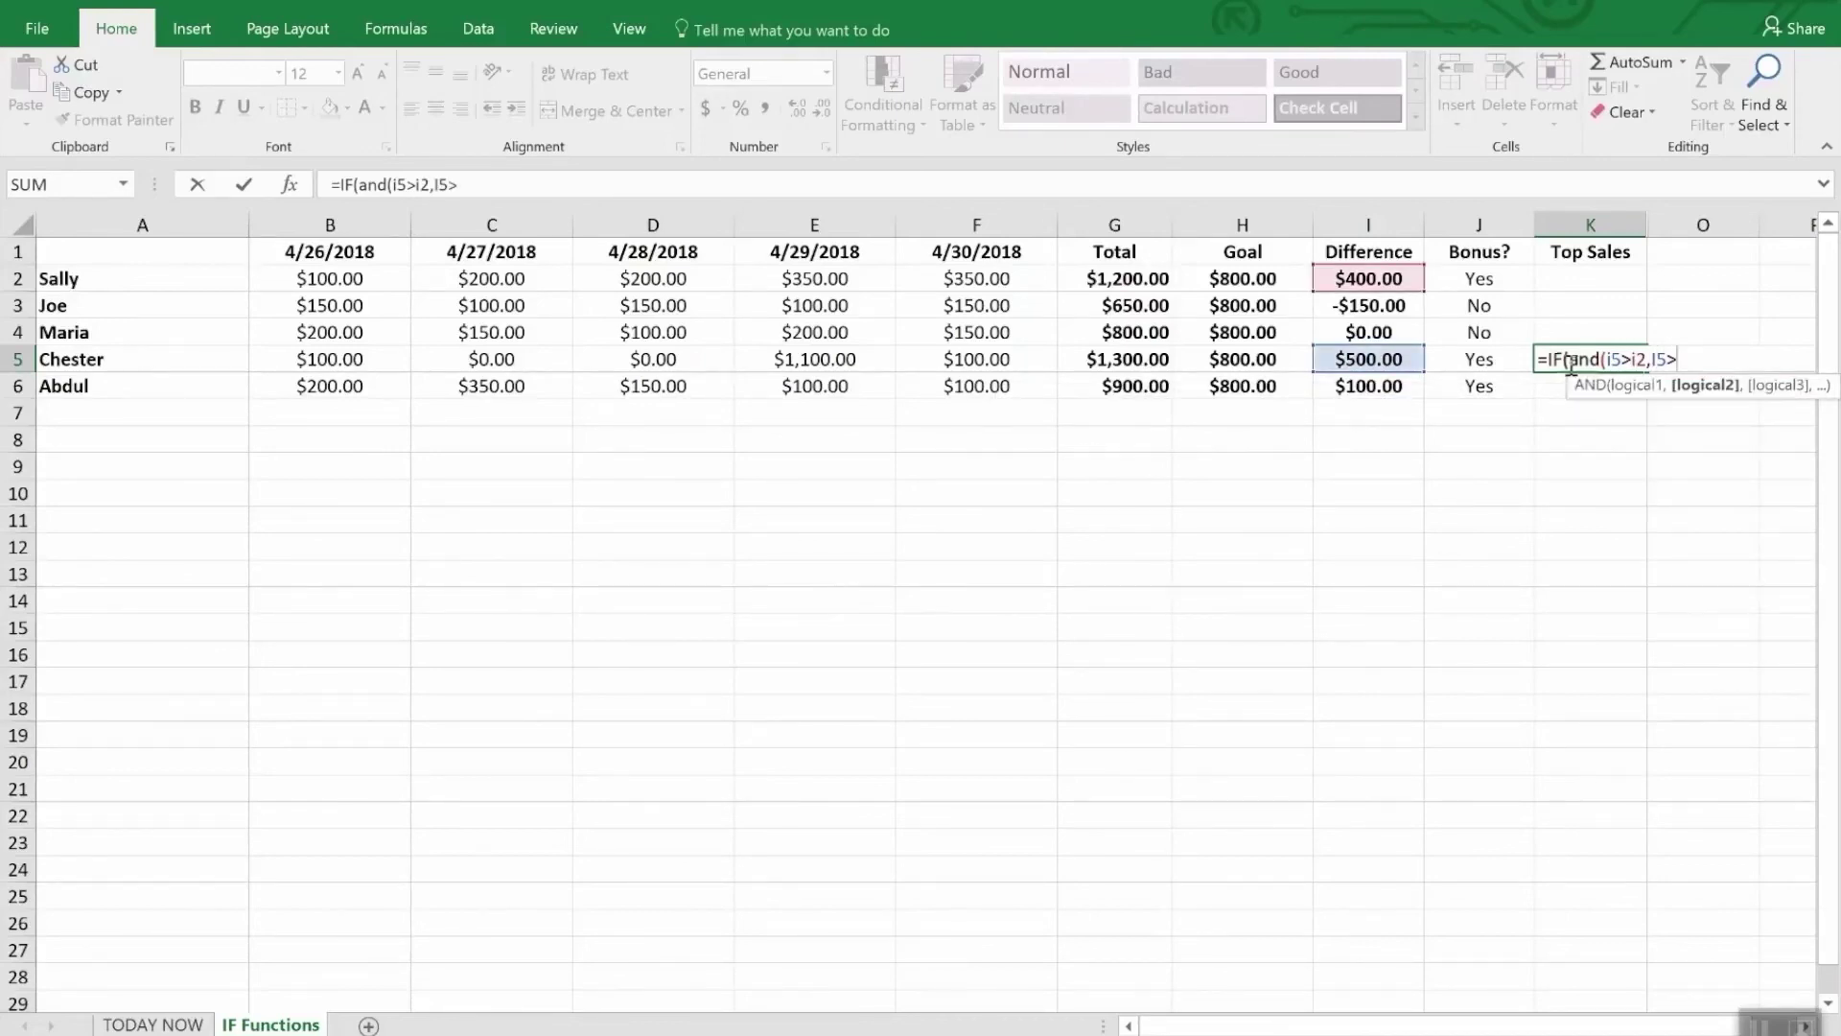
pyautogui.write('3,')
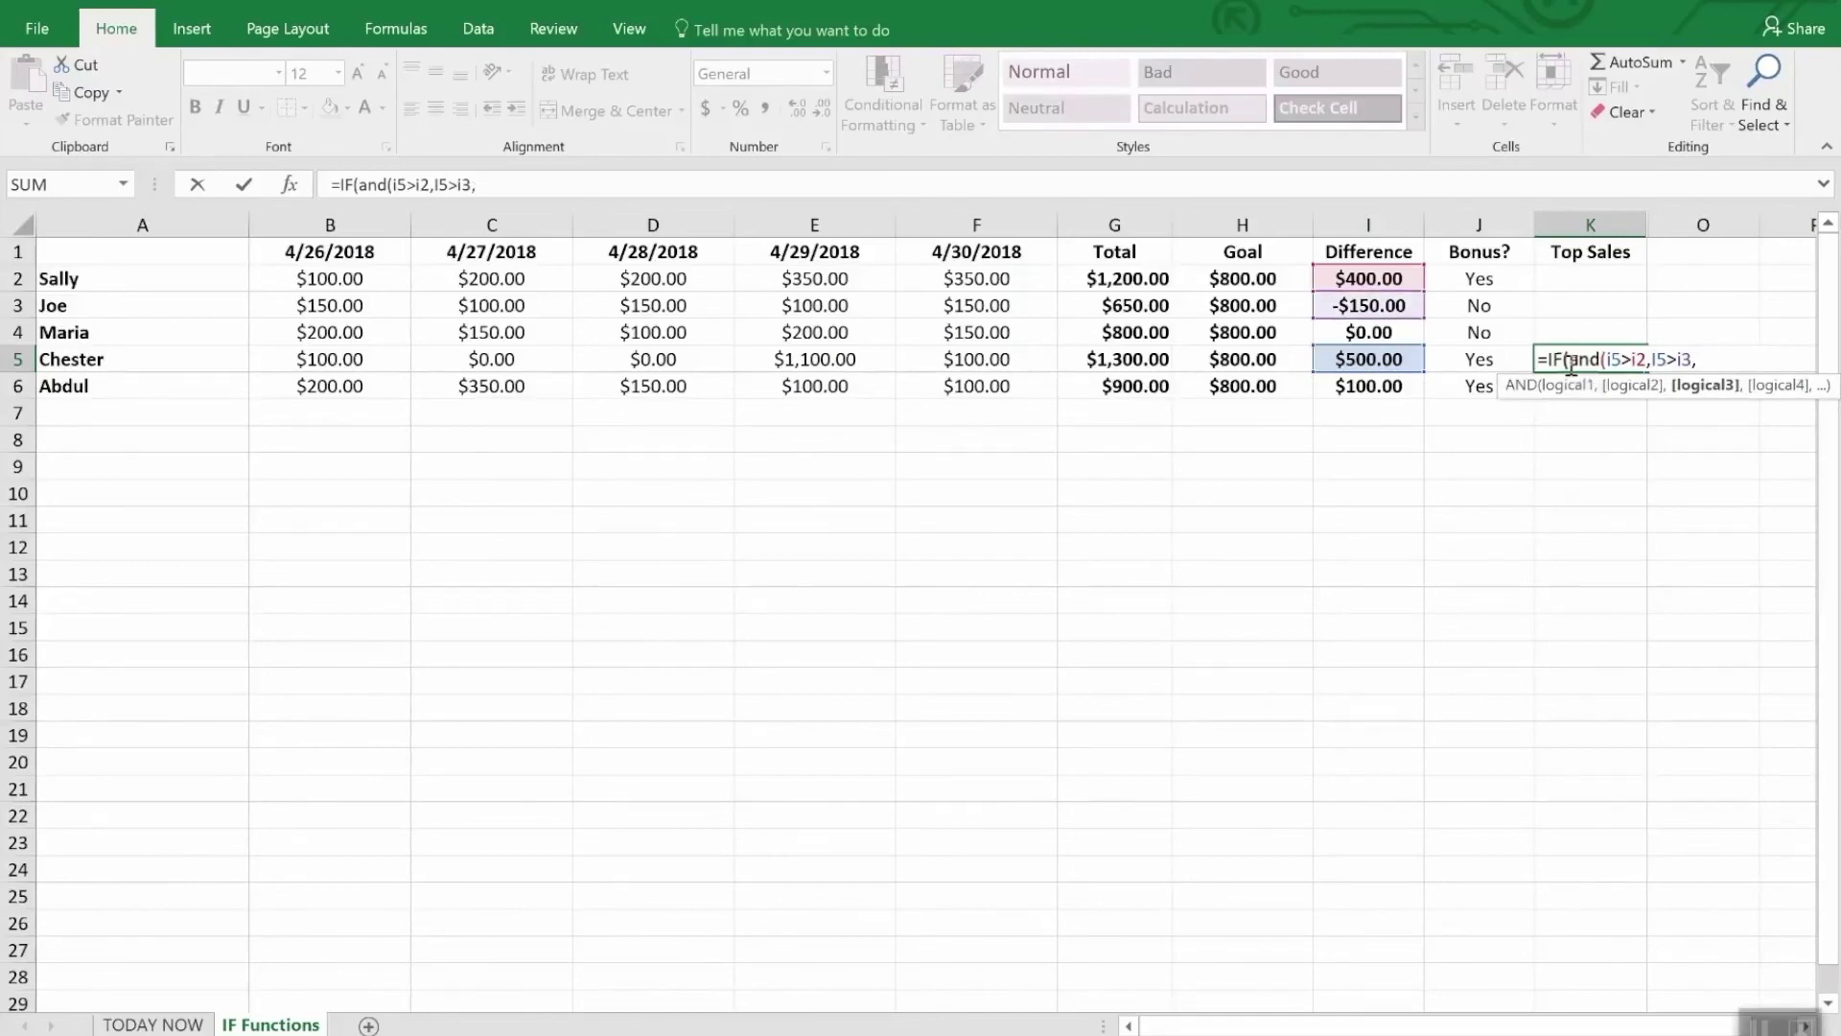
# Extend the AND test in K5's formula with the conditions I5>I4 and I5>I6
pyautogui.write('I6')
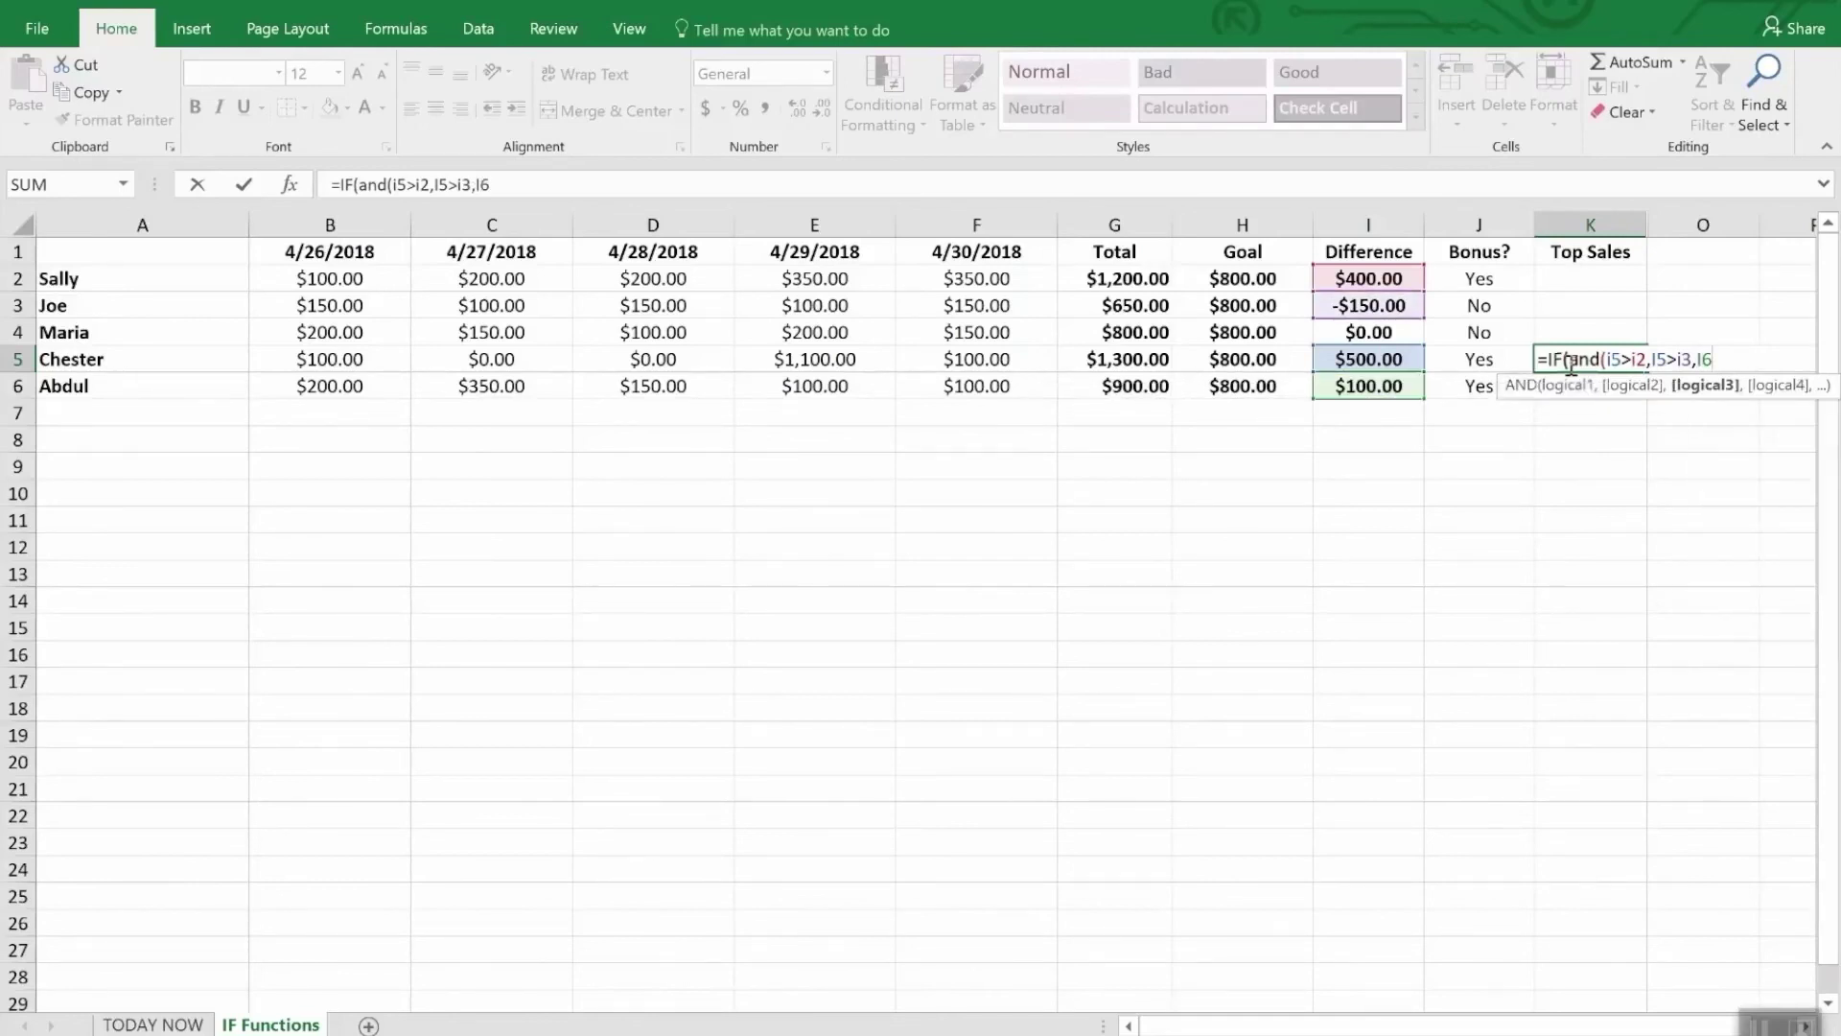
pyautogui.press('BackSpace')
pyautogui.write('4')
pyautogui.press('BackSpace')
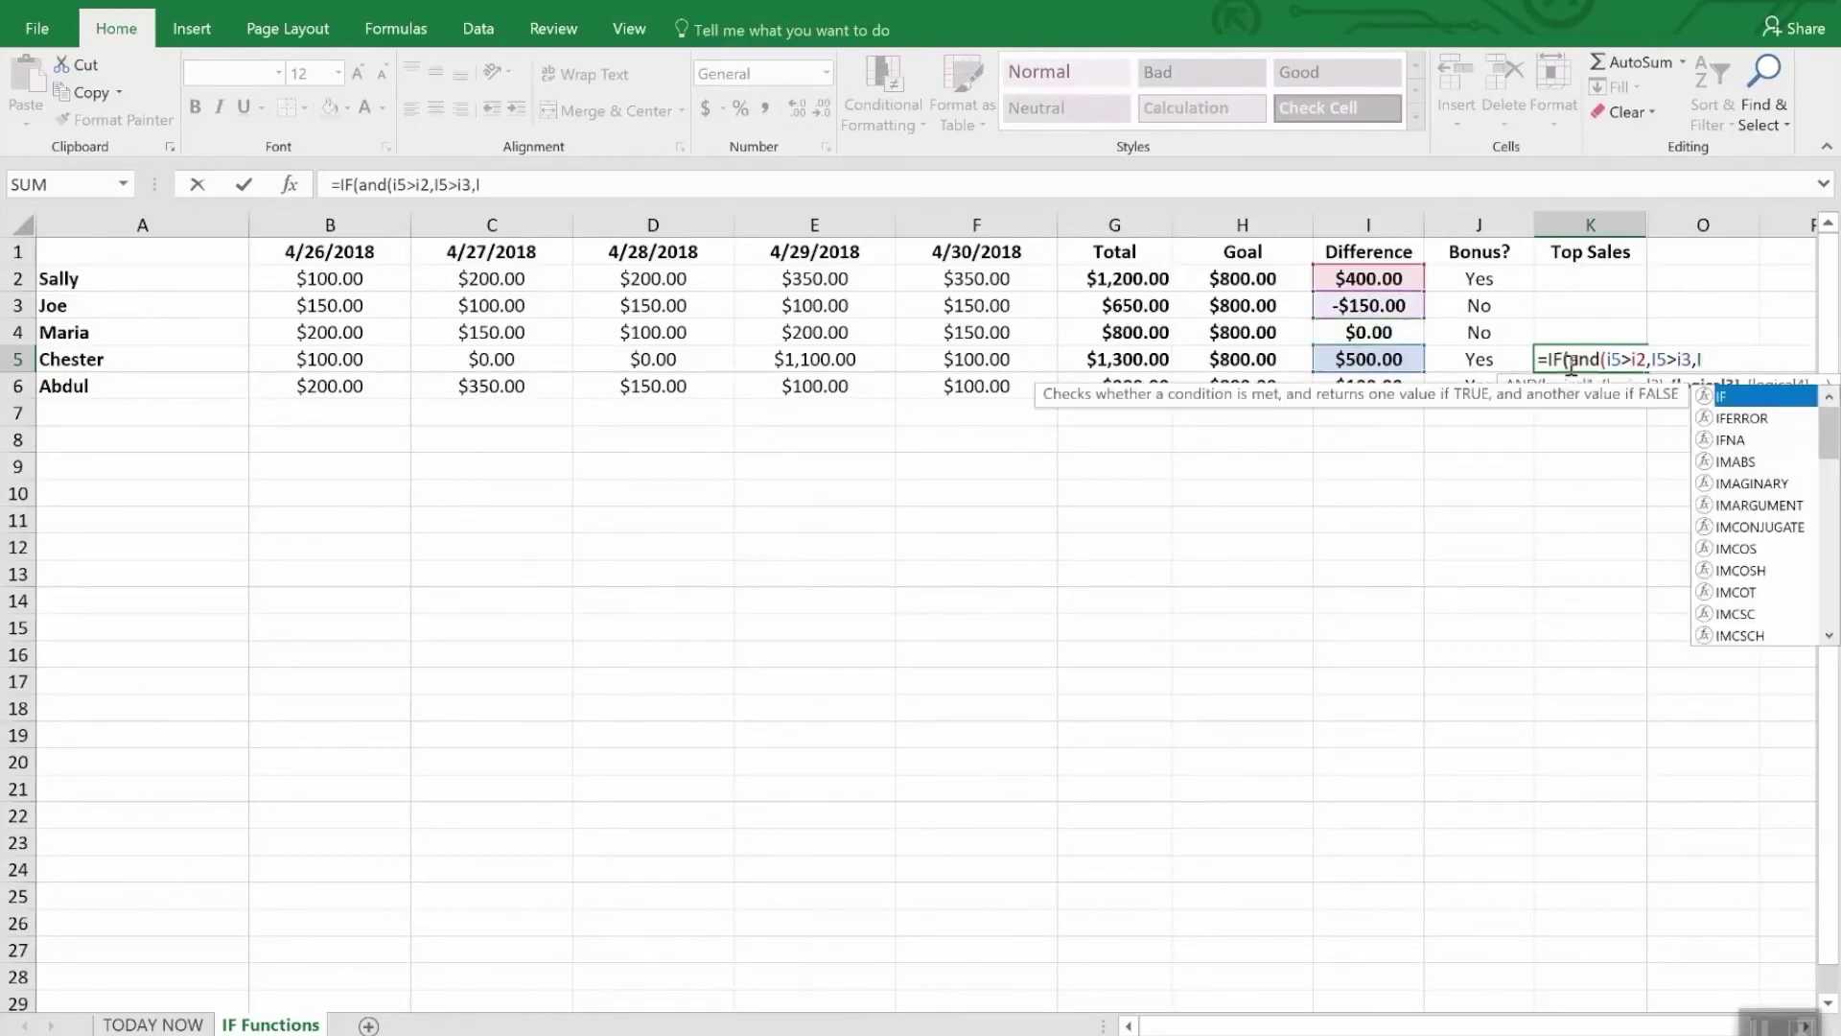
pyautogui.write('5>')
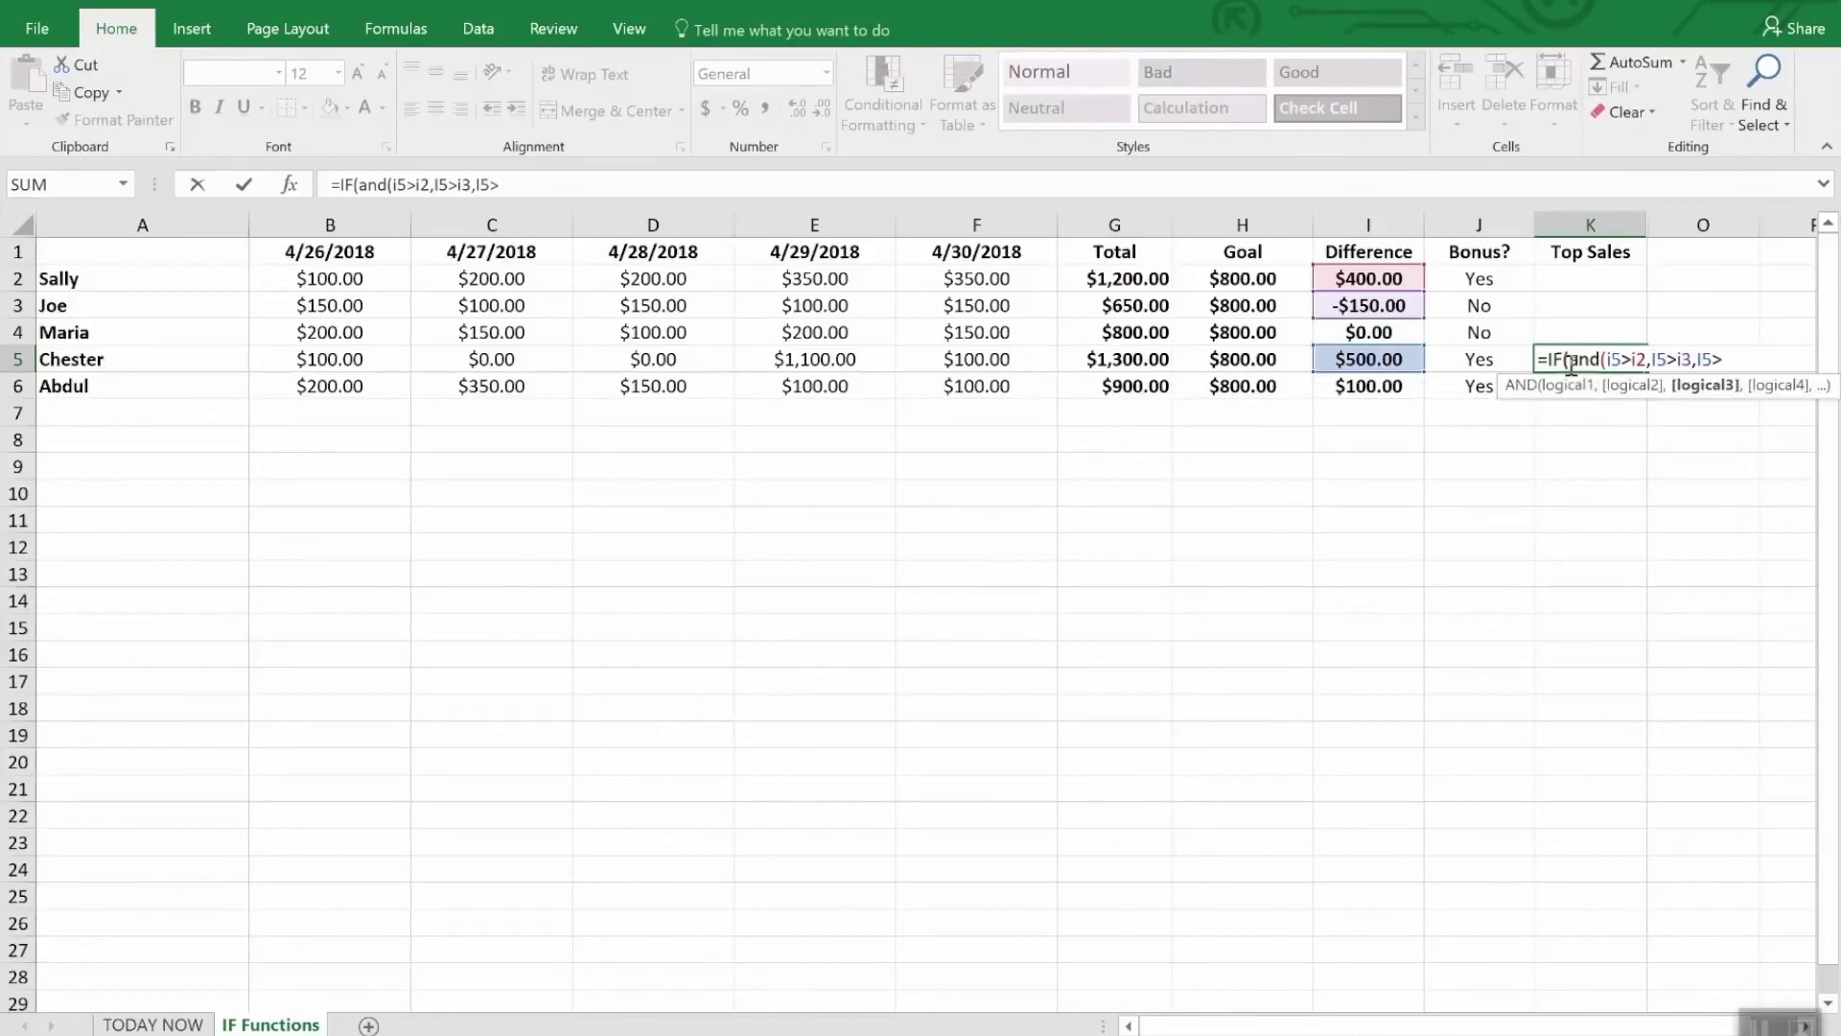
pyautogui.write('i4,I')
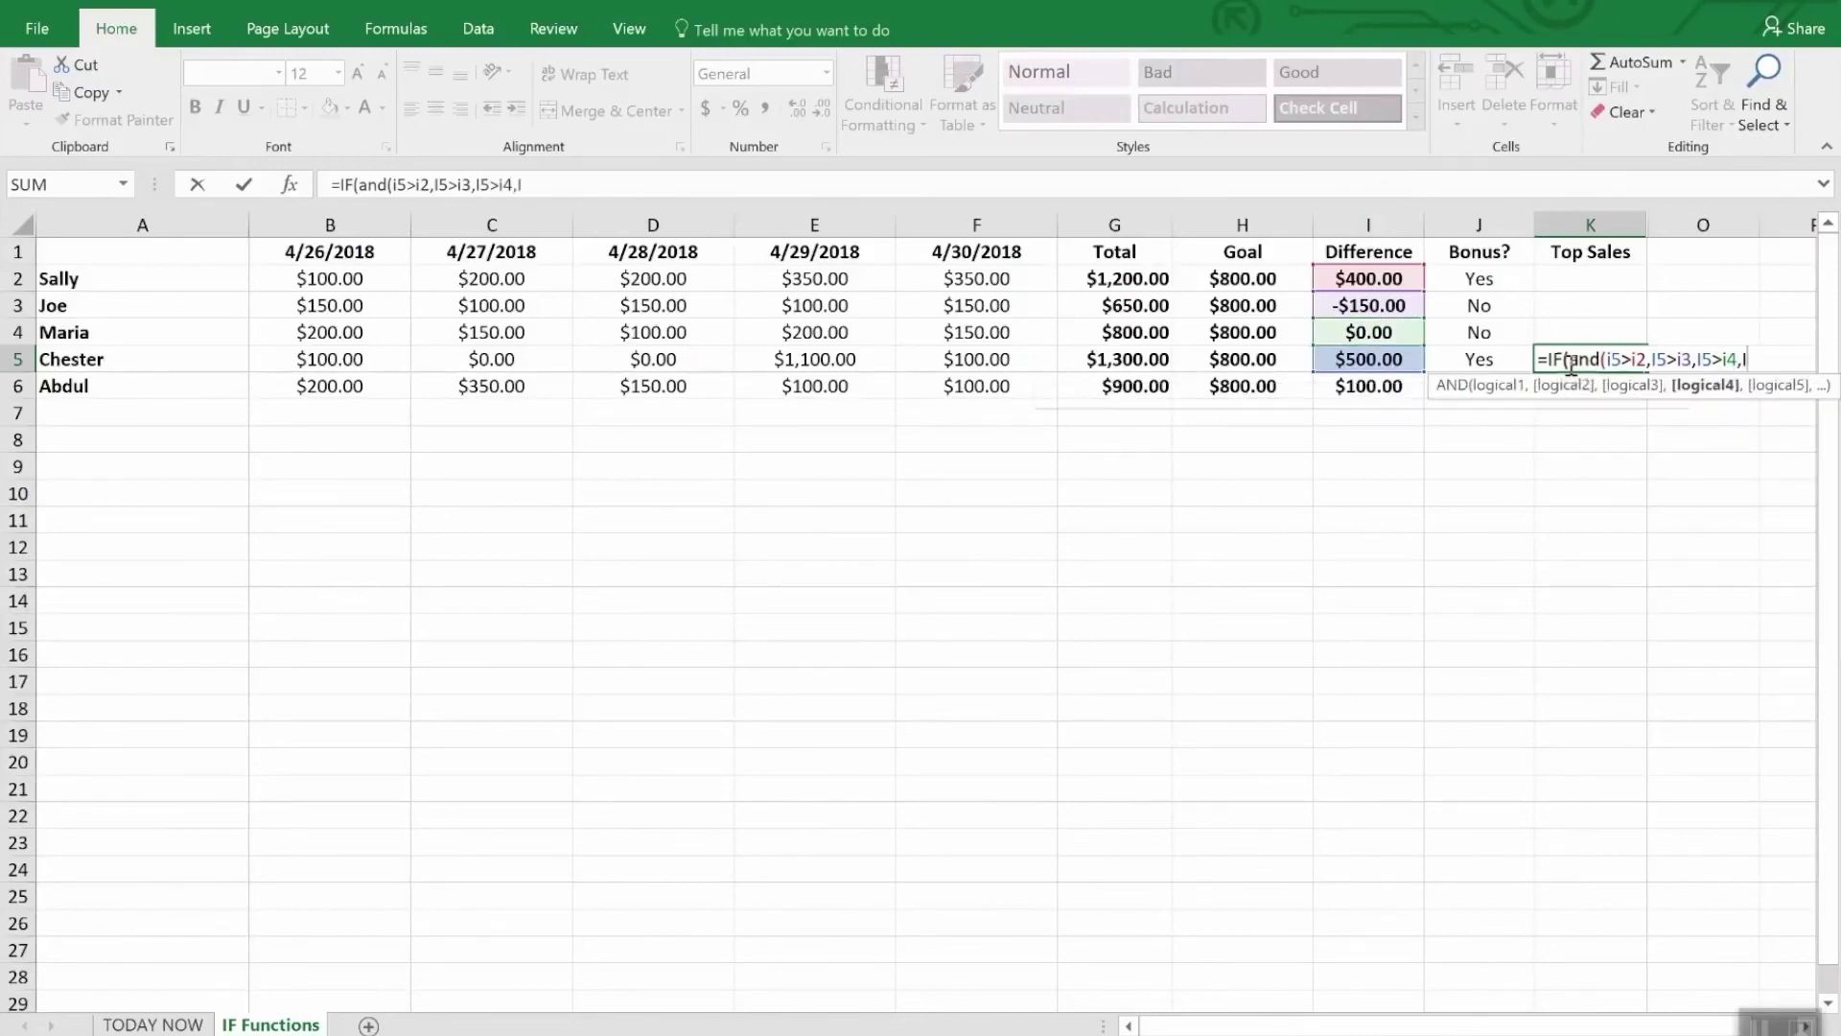
pyautogui.write('5>')
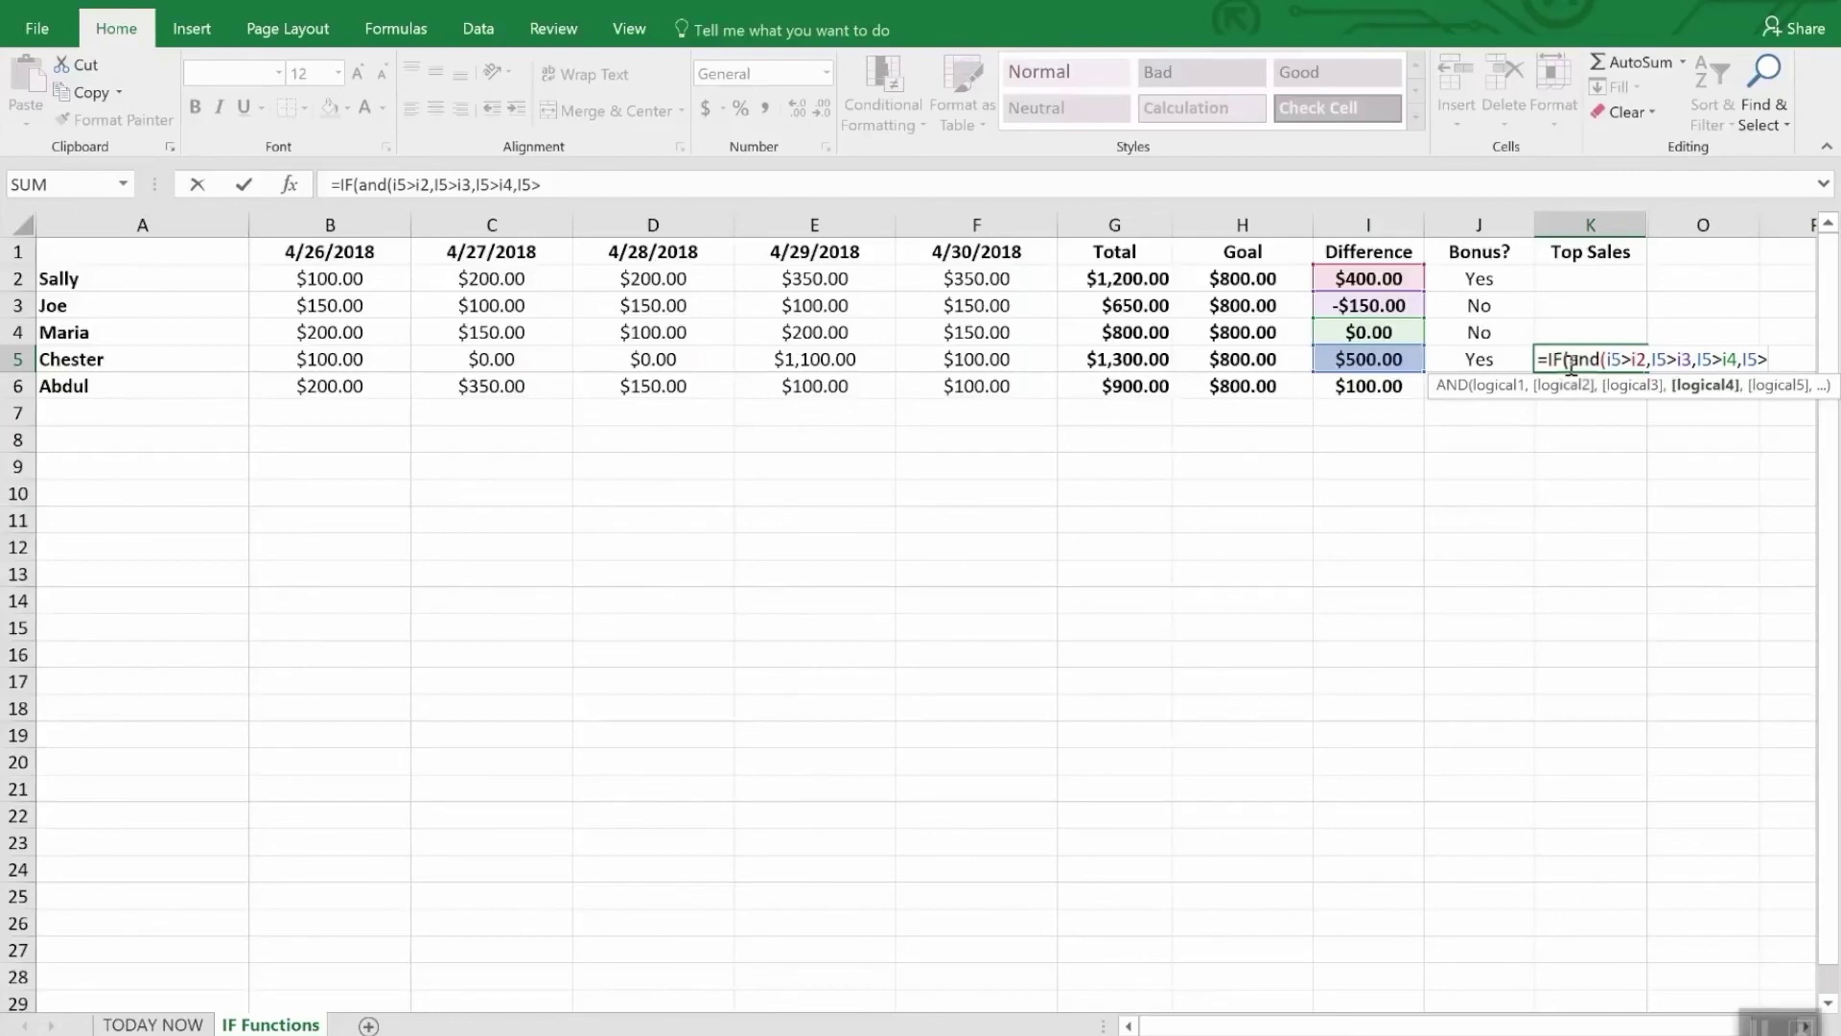
pyautogui.write('i6')
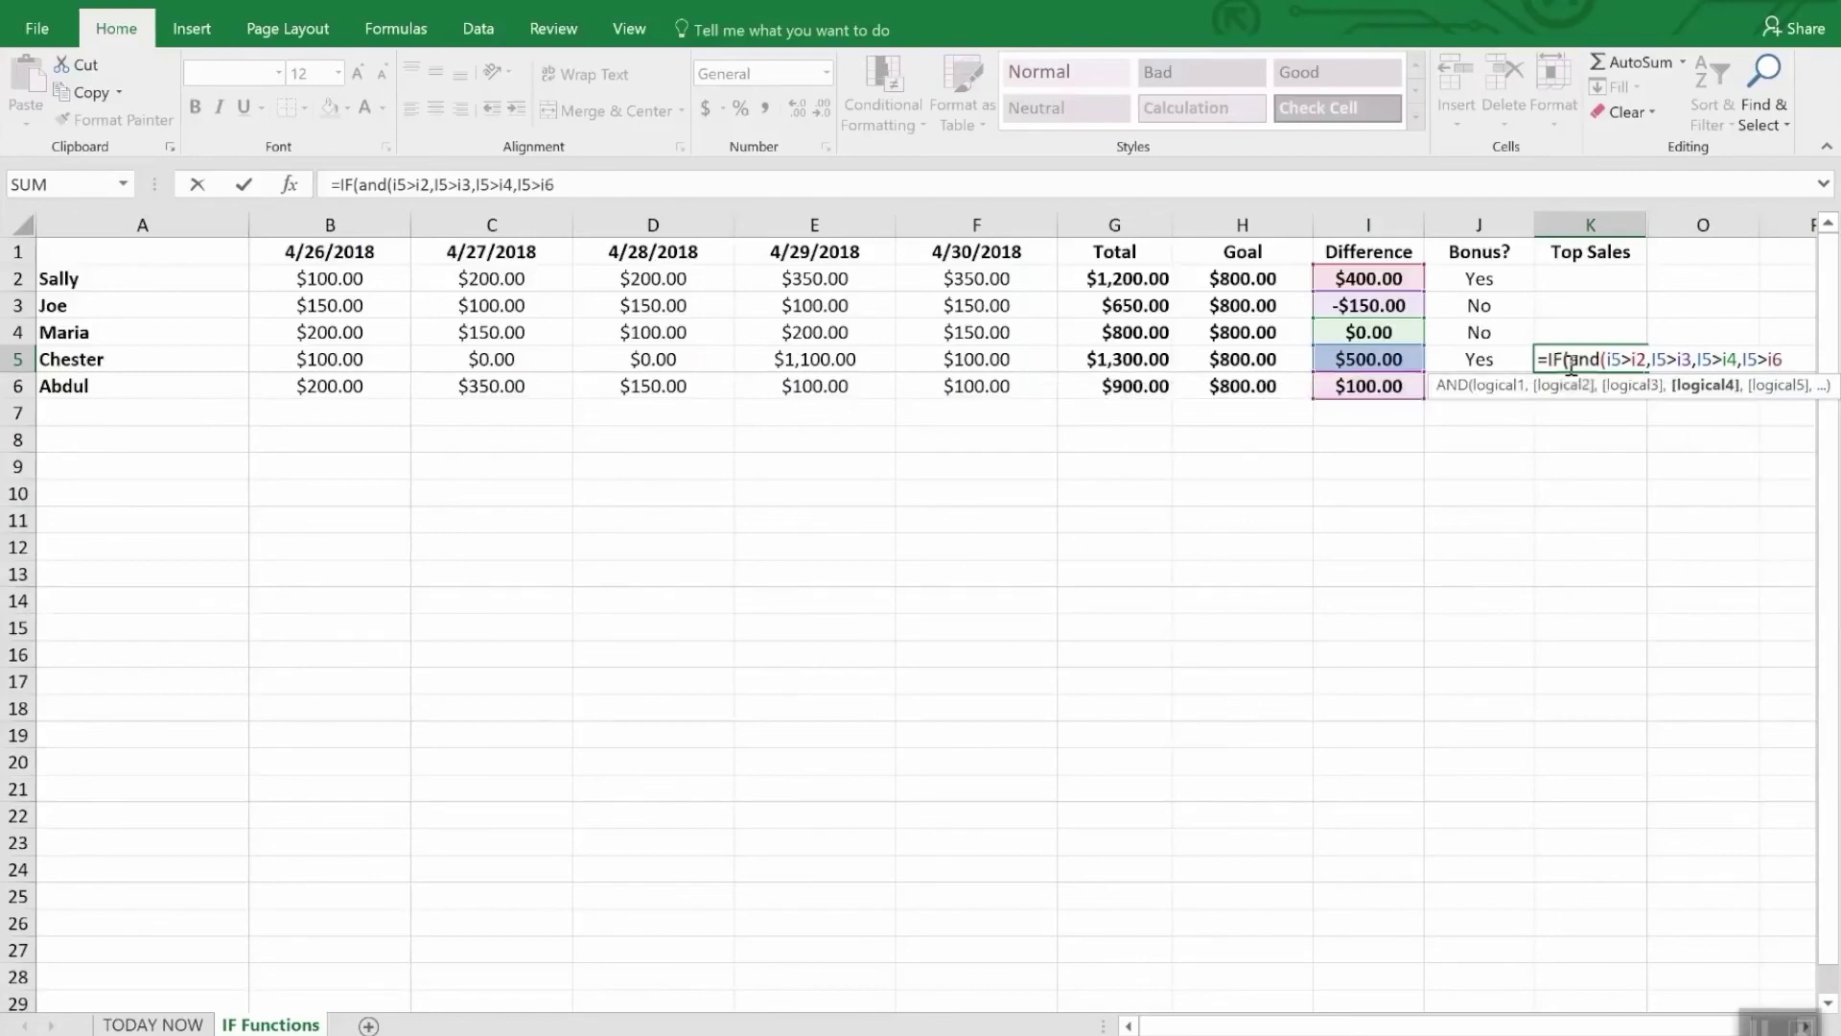
# Complete the K5 formula so it returns "WINNER" when the test is true and an empty text "" otherwise
pyautogui.write('),"WINNER')
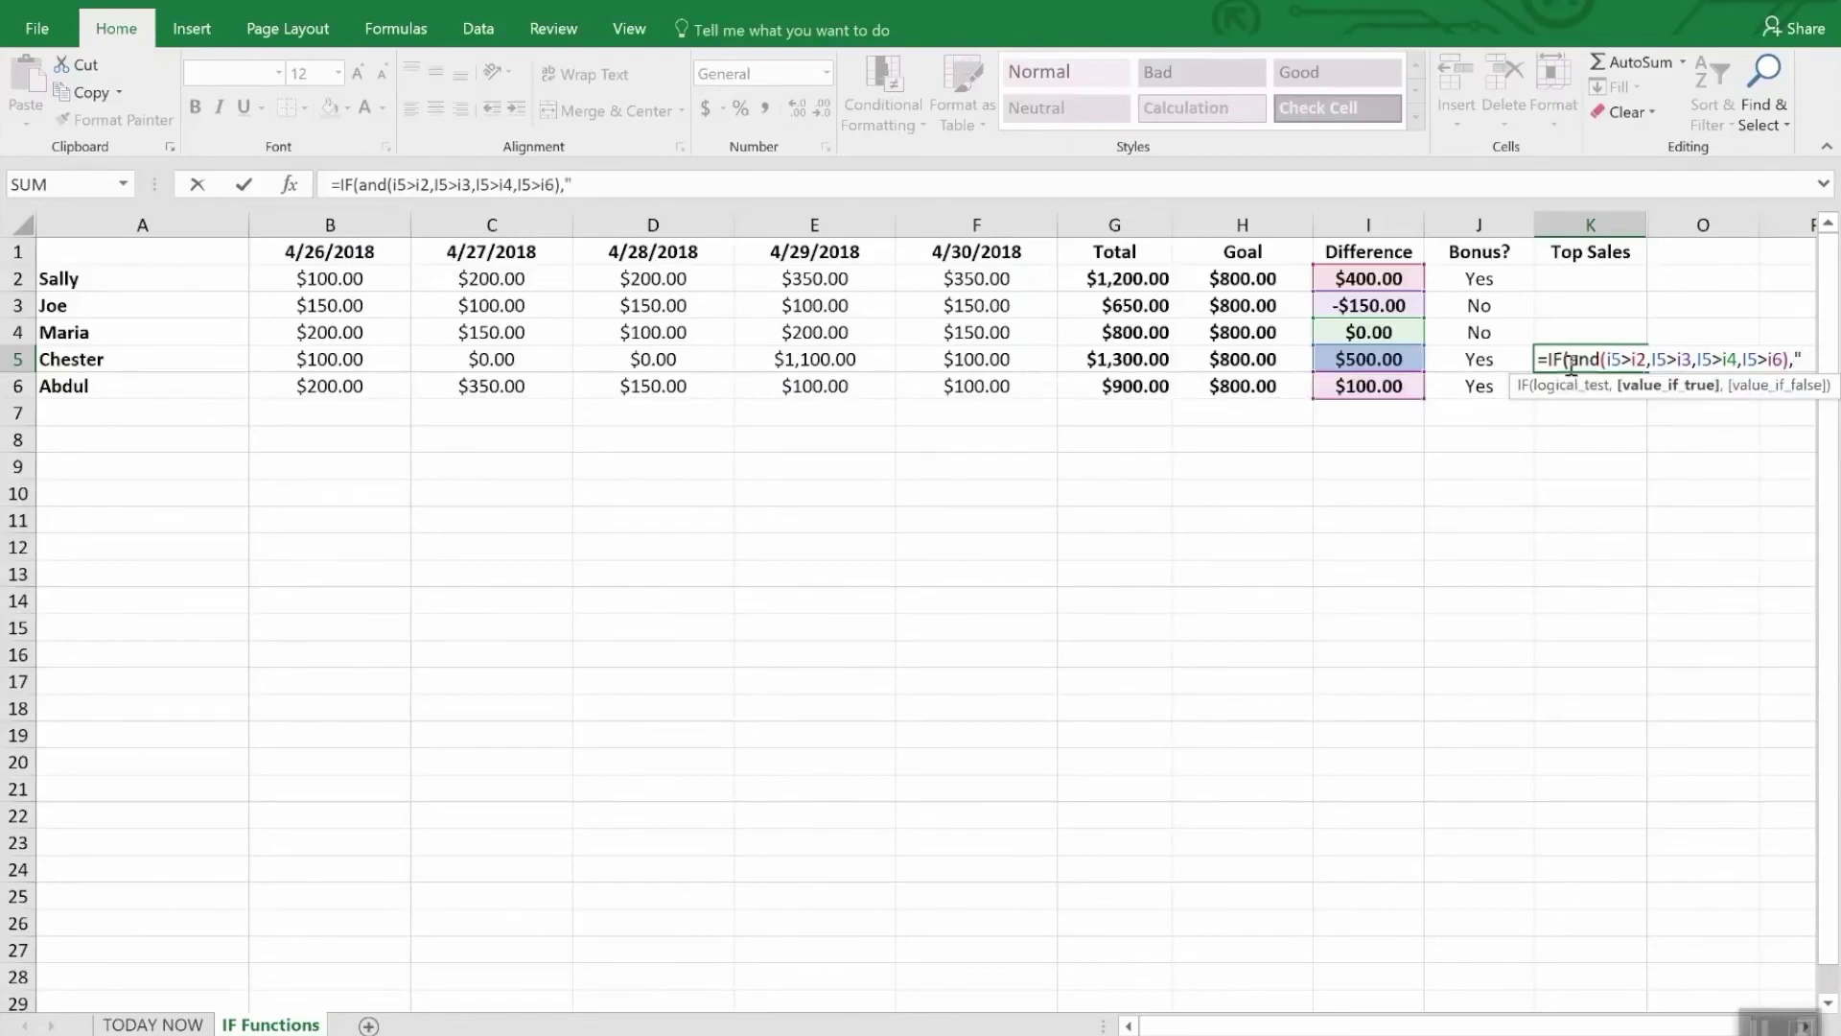
pyautogui.write('",')
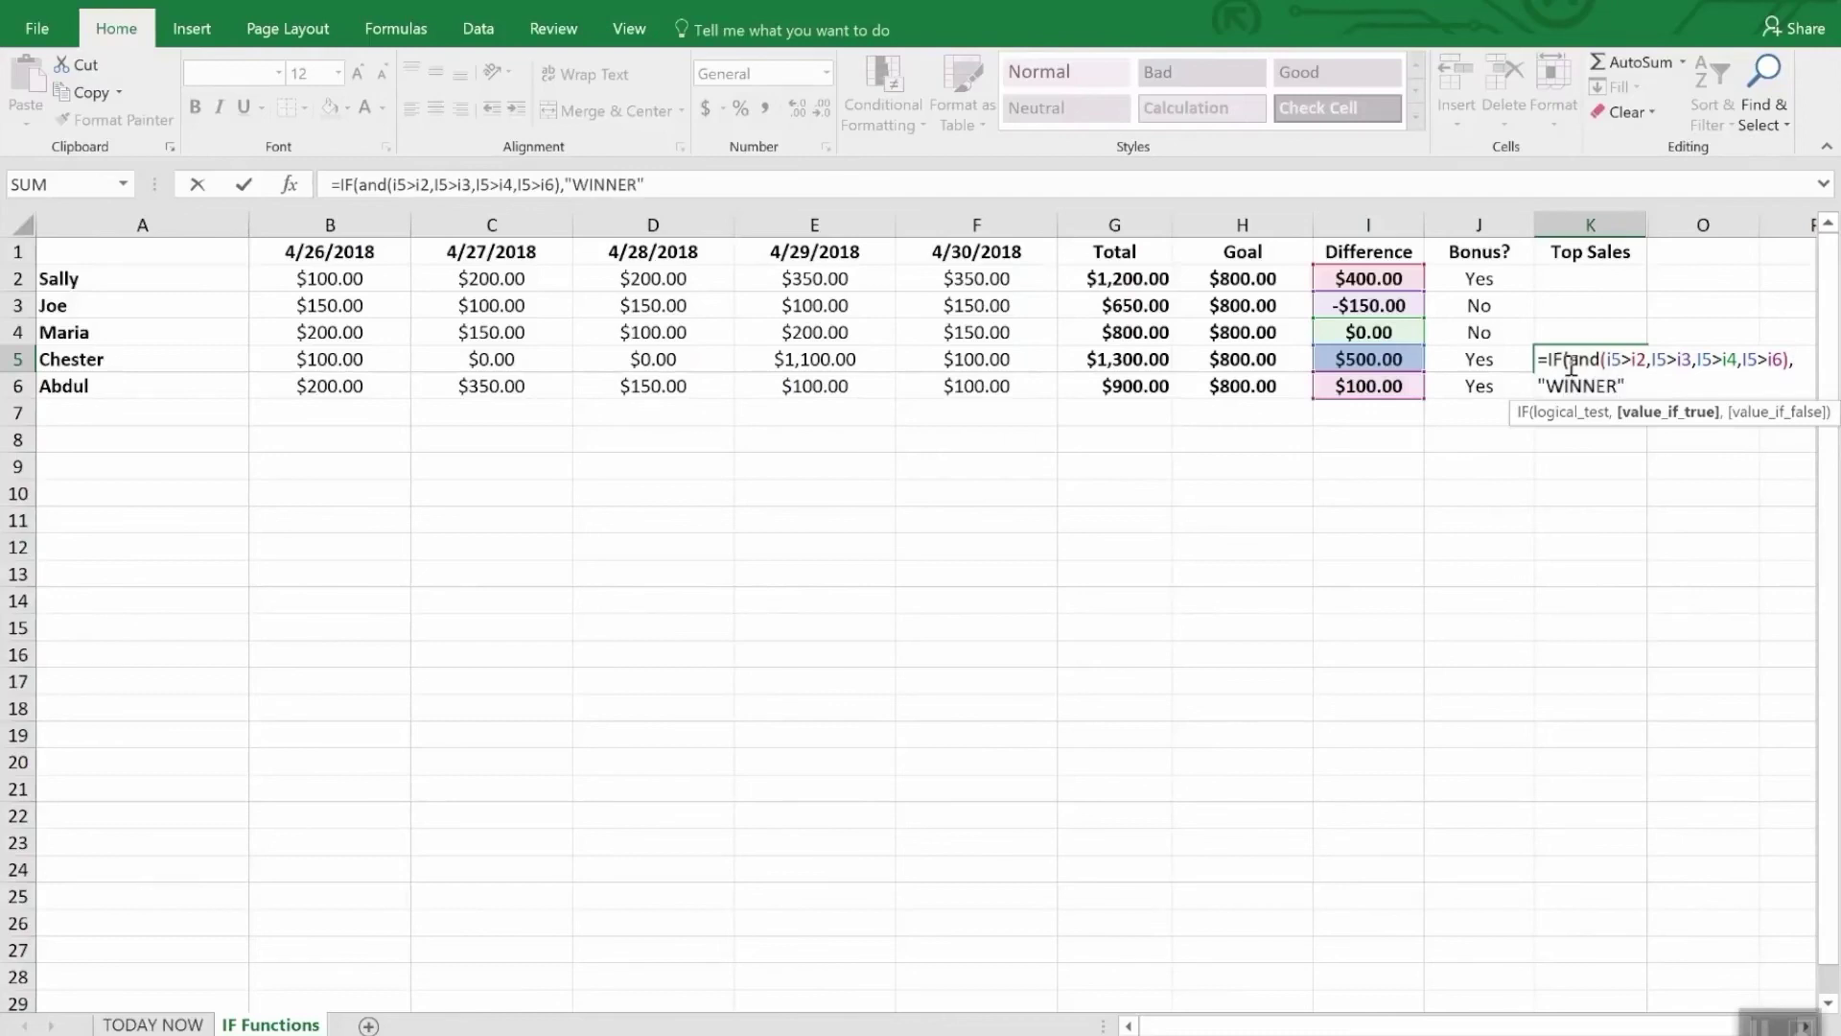
pyautogui.write('""')
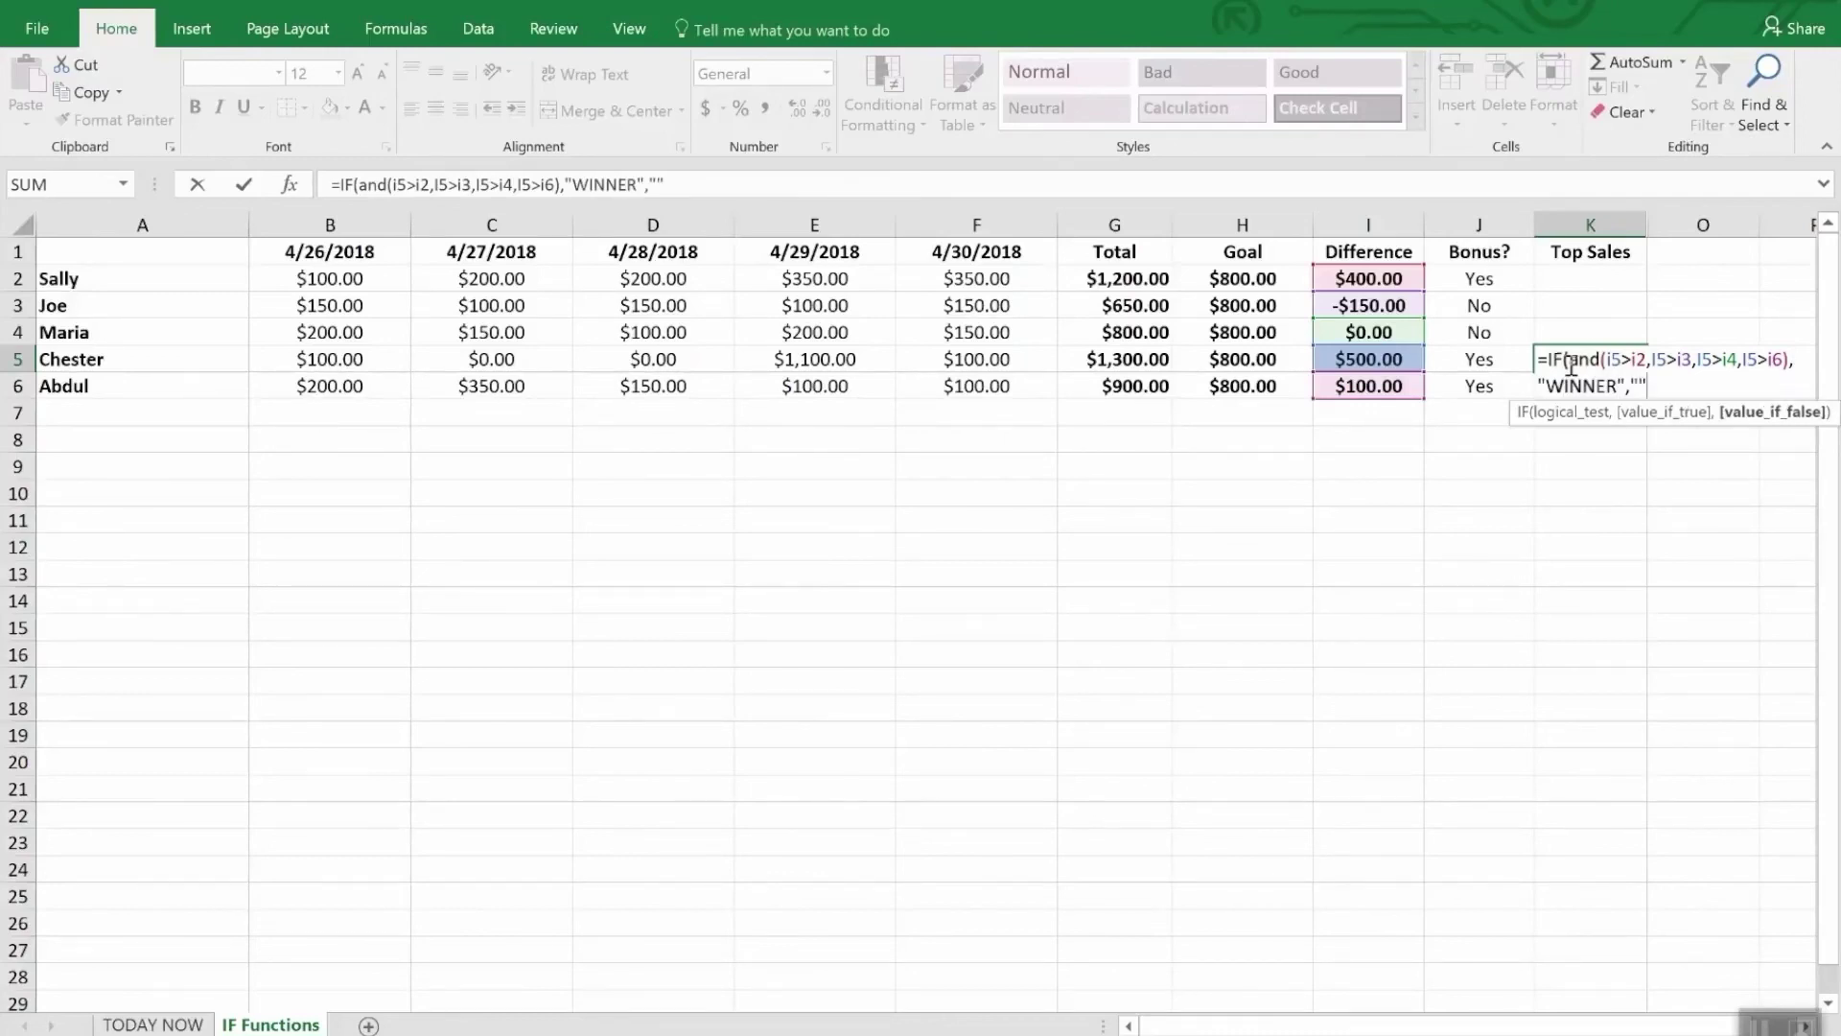
pyautogui.write(')')
pyautogui.press('Return')
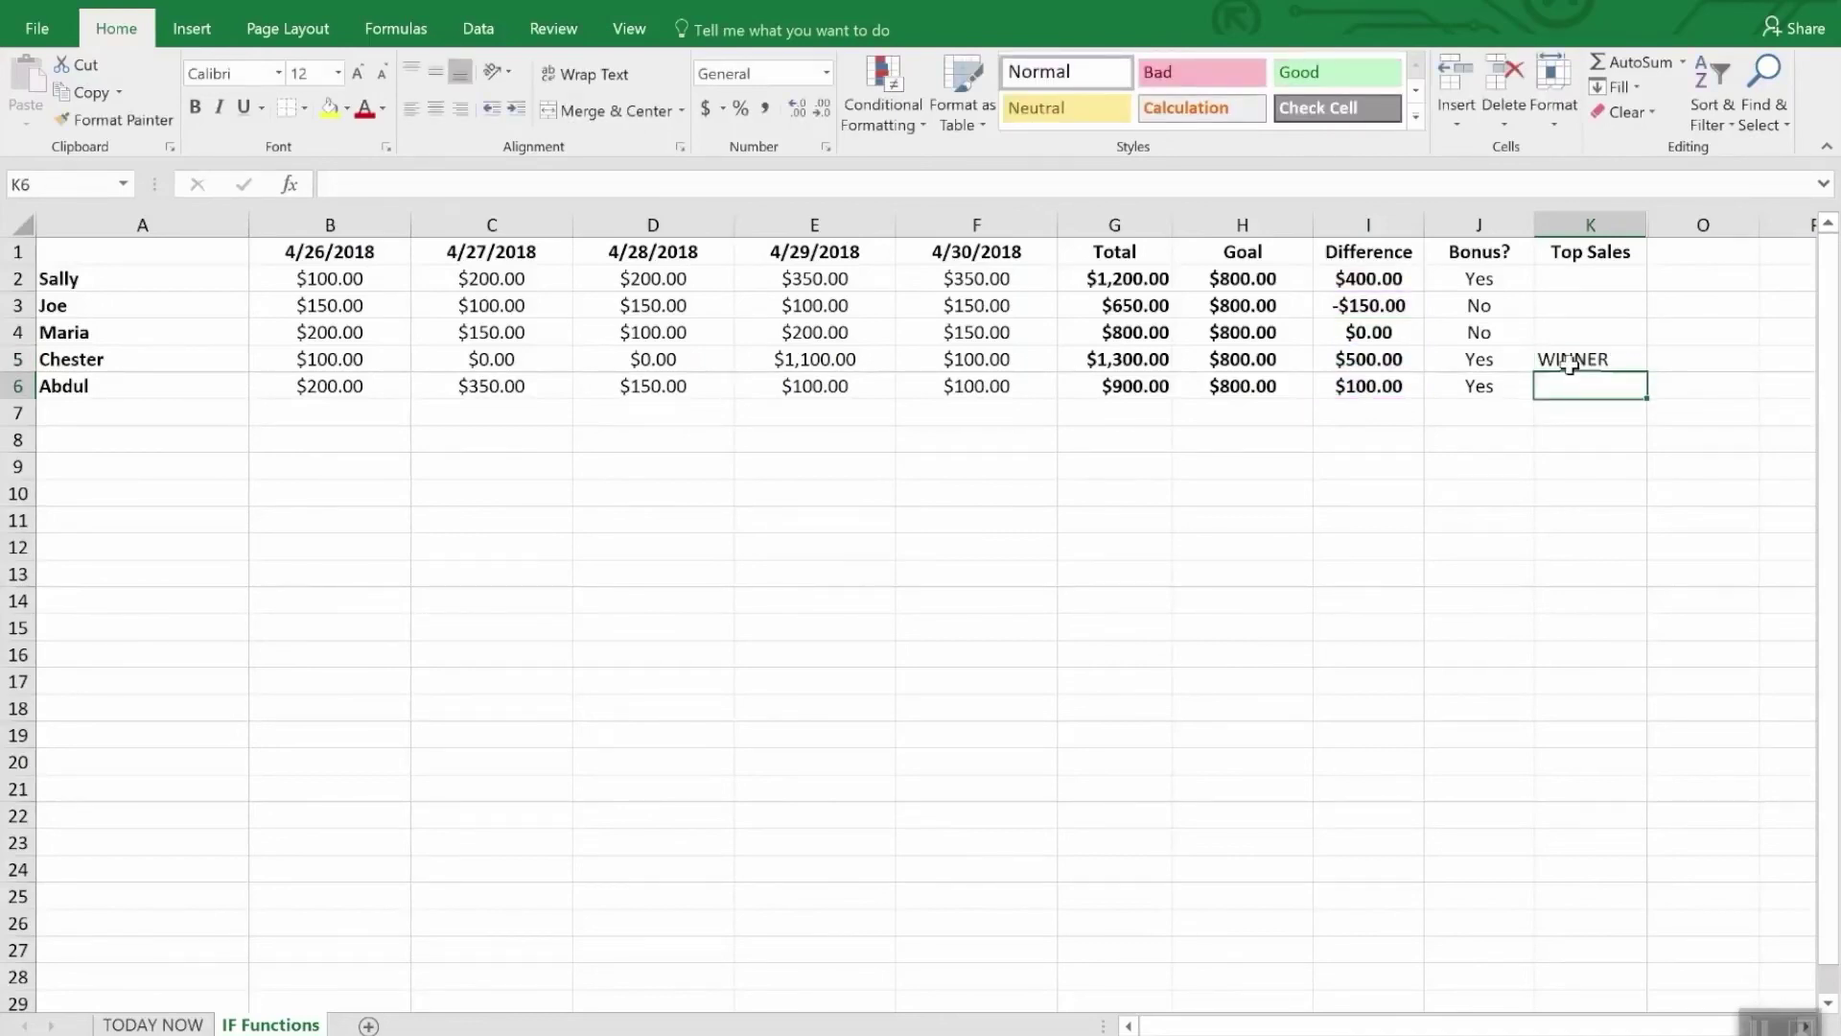
# Unhide the hidden columns between K and O
pyautogui.moveTo(1630, 224); pyautogui.dragTo(1653, 221)
pyautogui.rightClick(1653, 222)
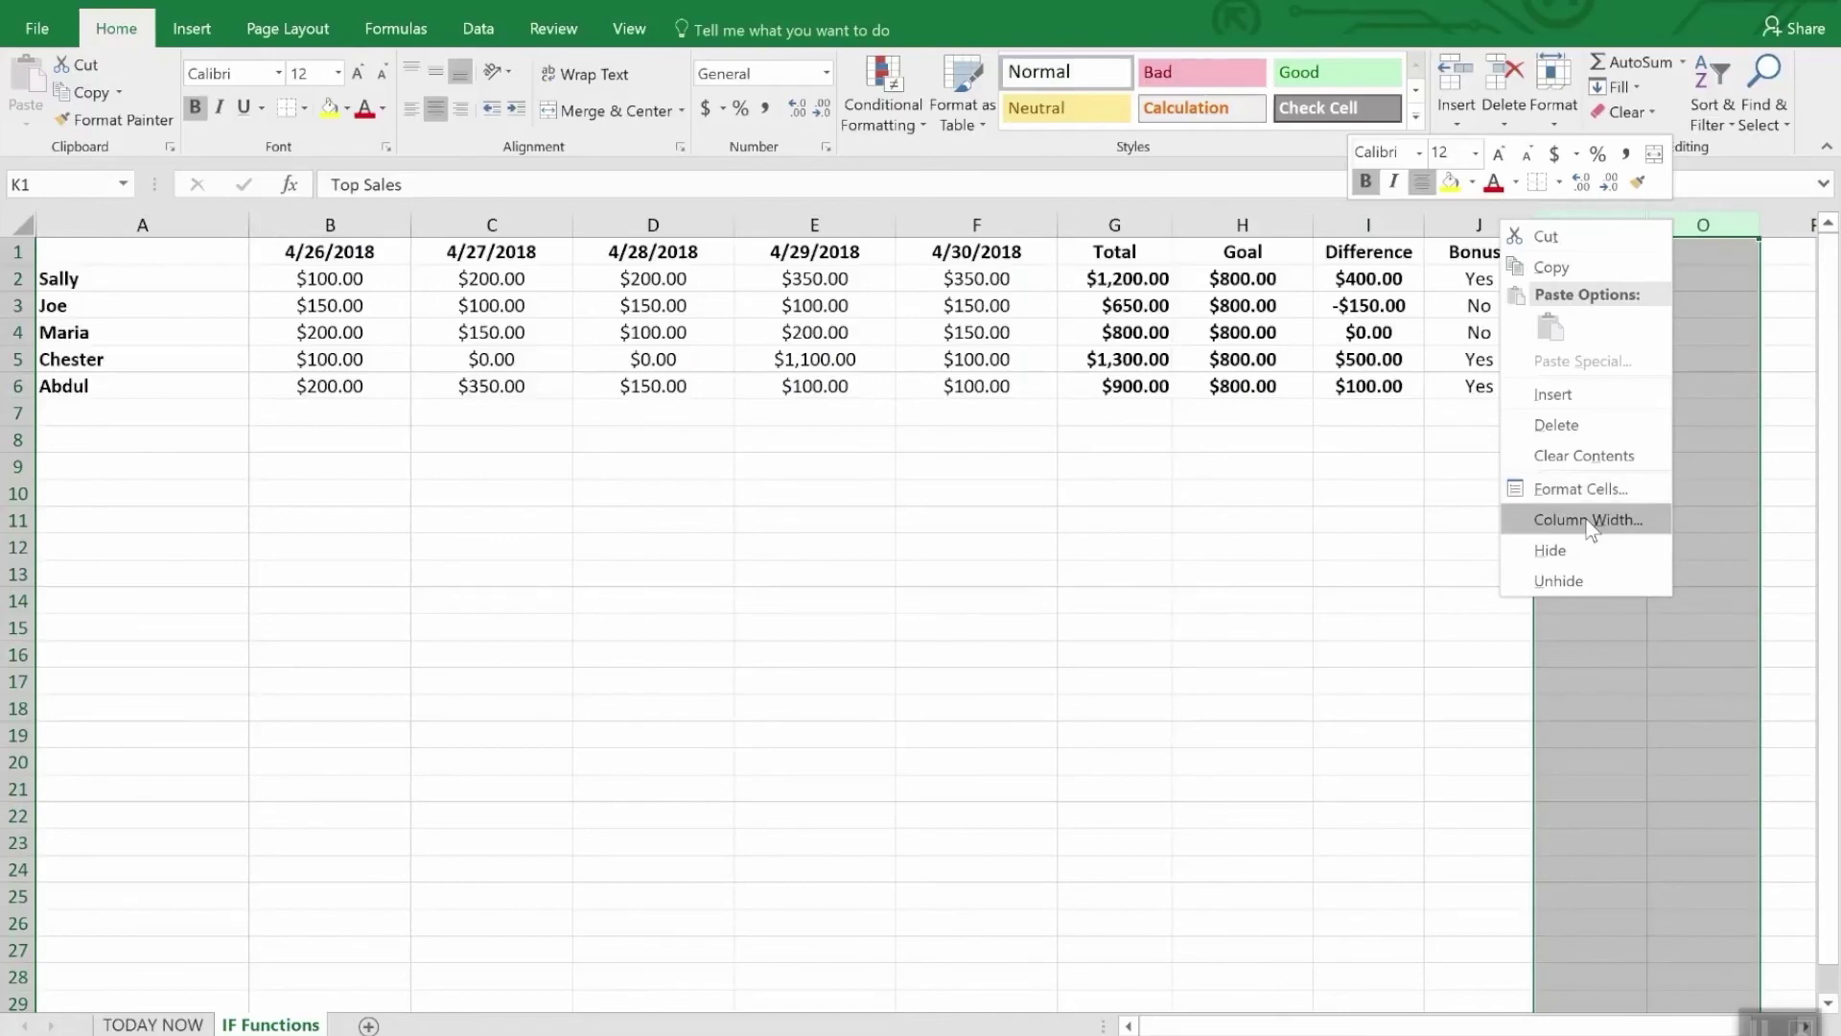
pyautogui.click(1583, 581)
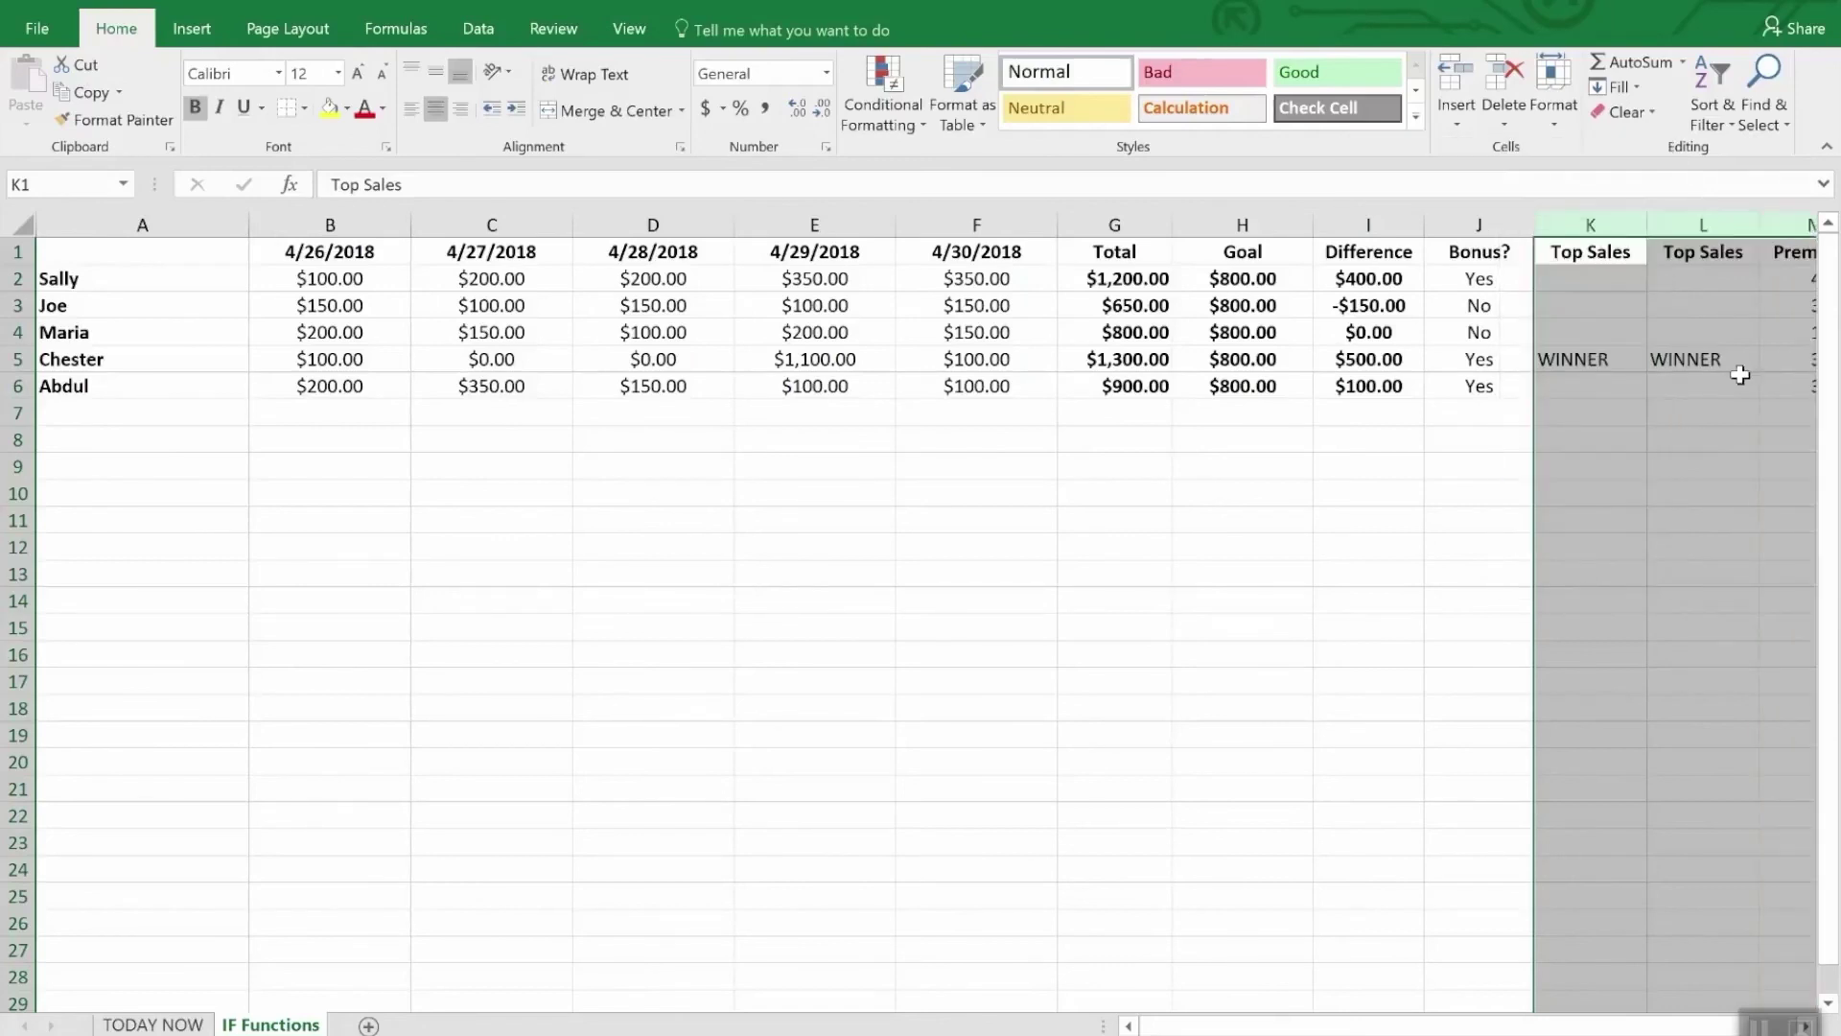
pyautogui.click(1676, 464)
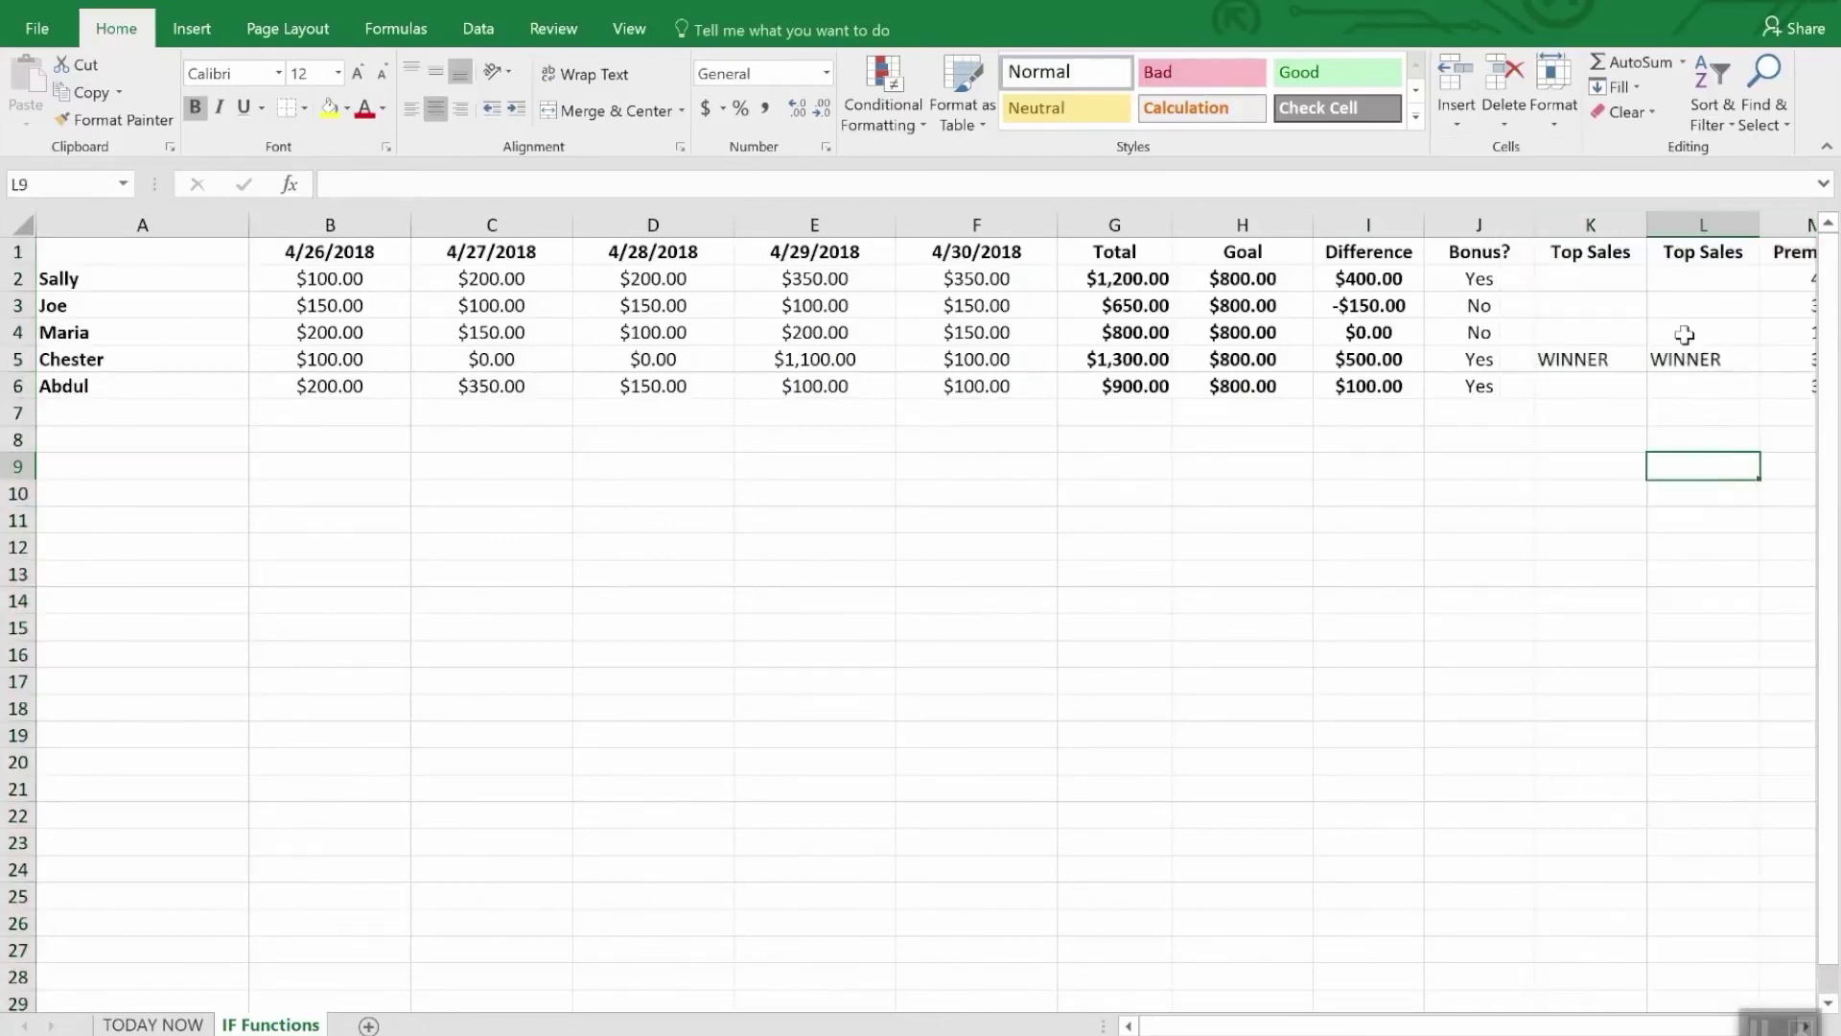
# Compare the Top Sales formulas in L2 and L3 with the one in K5
pyautogui.click(1689, 277)
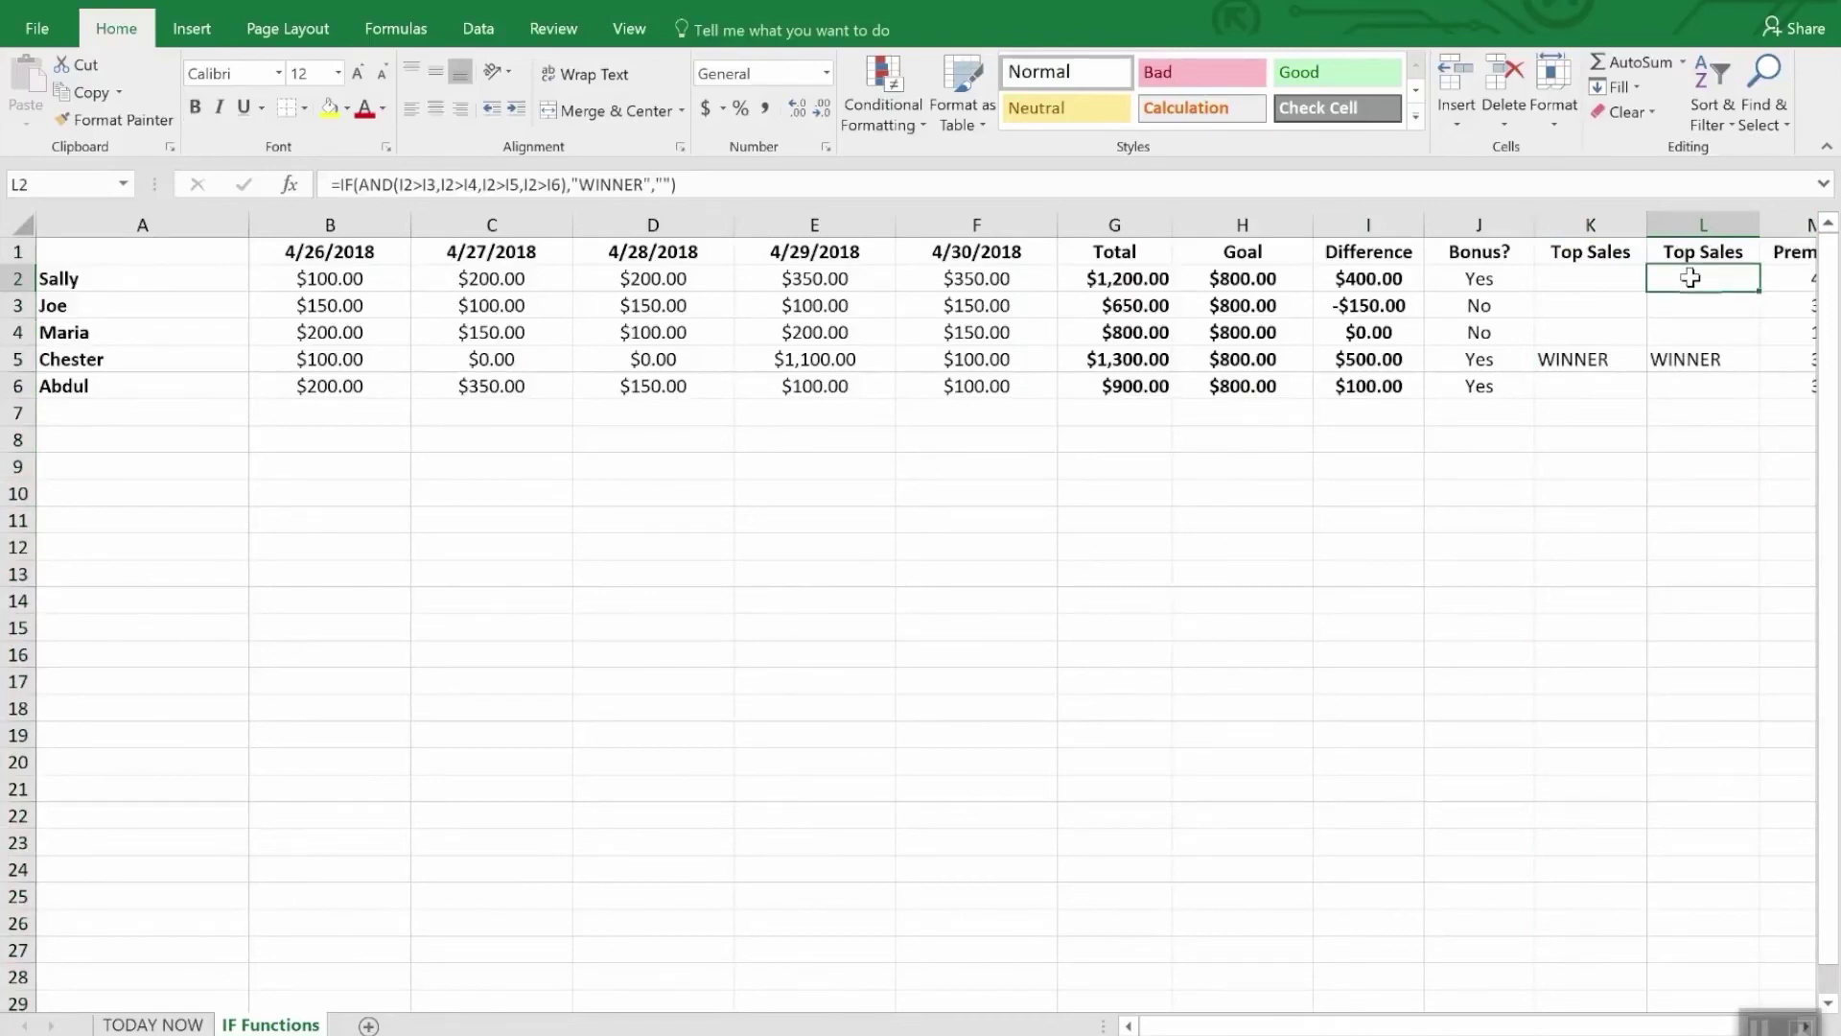
pyautogui.click(1615, 362)
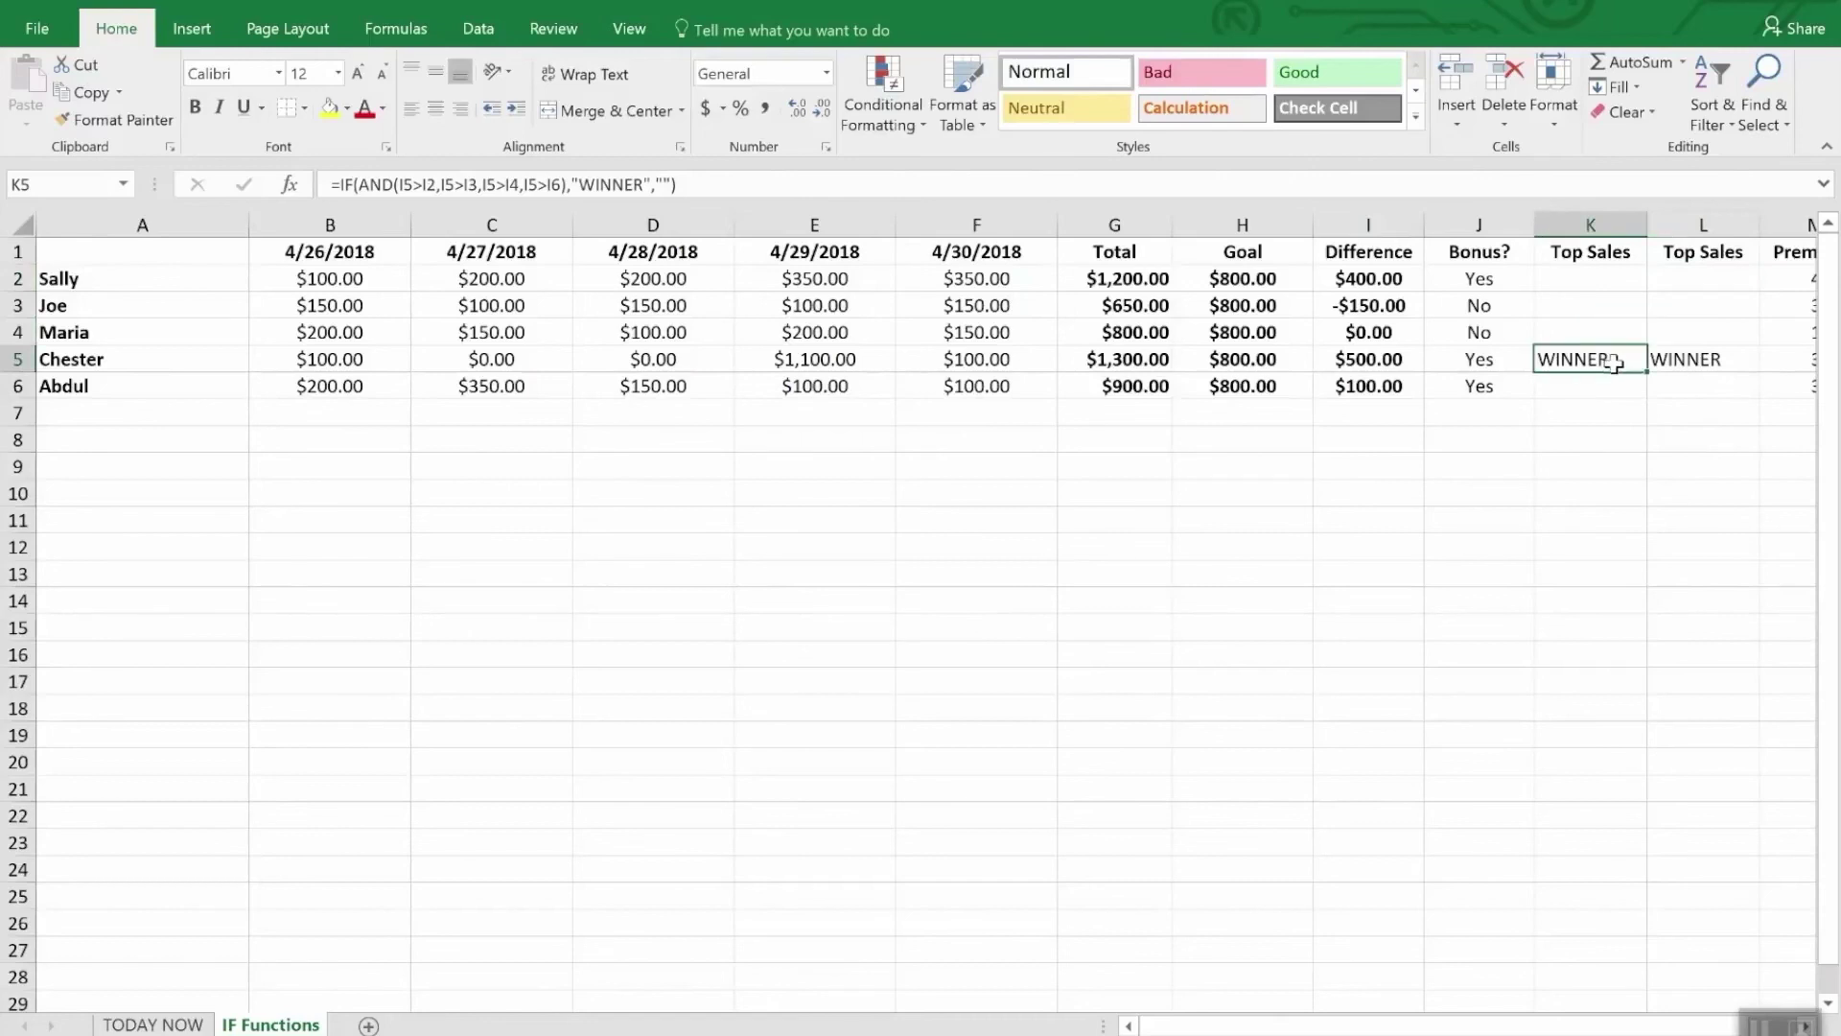
pyautogui.click(1693, 278)
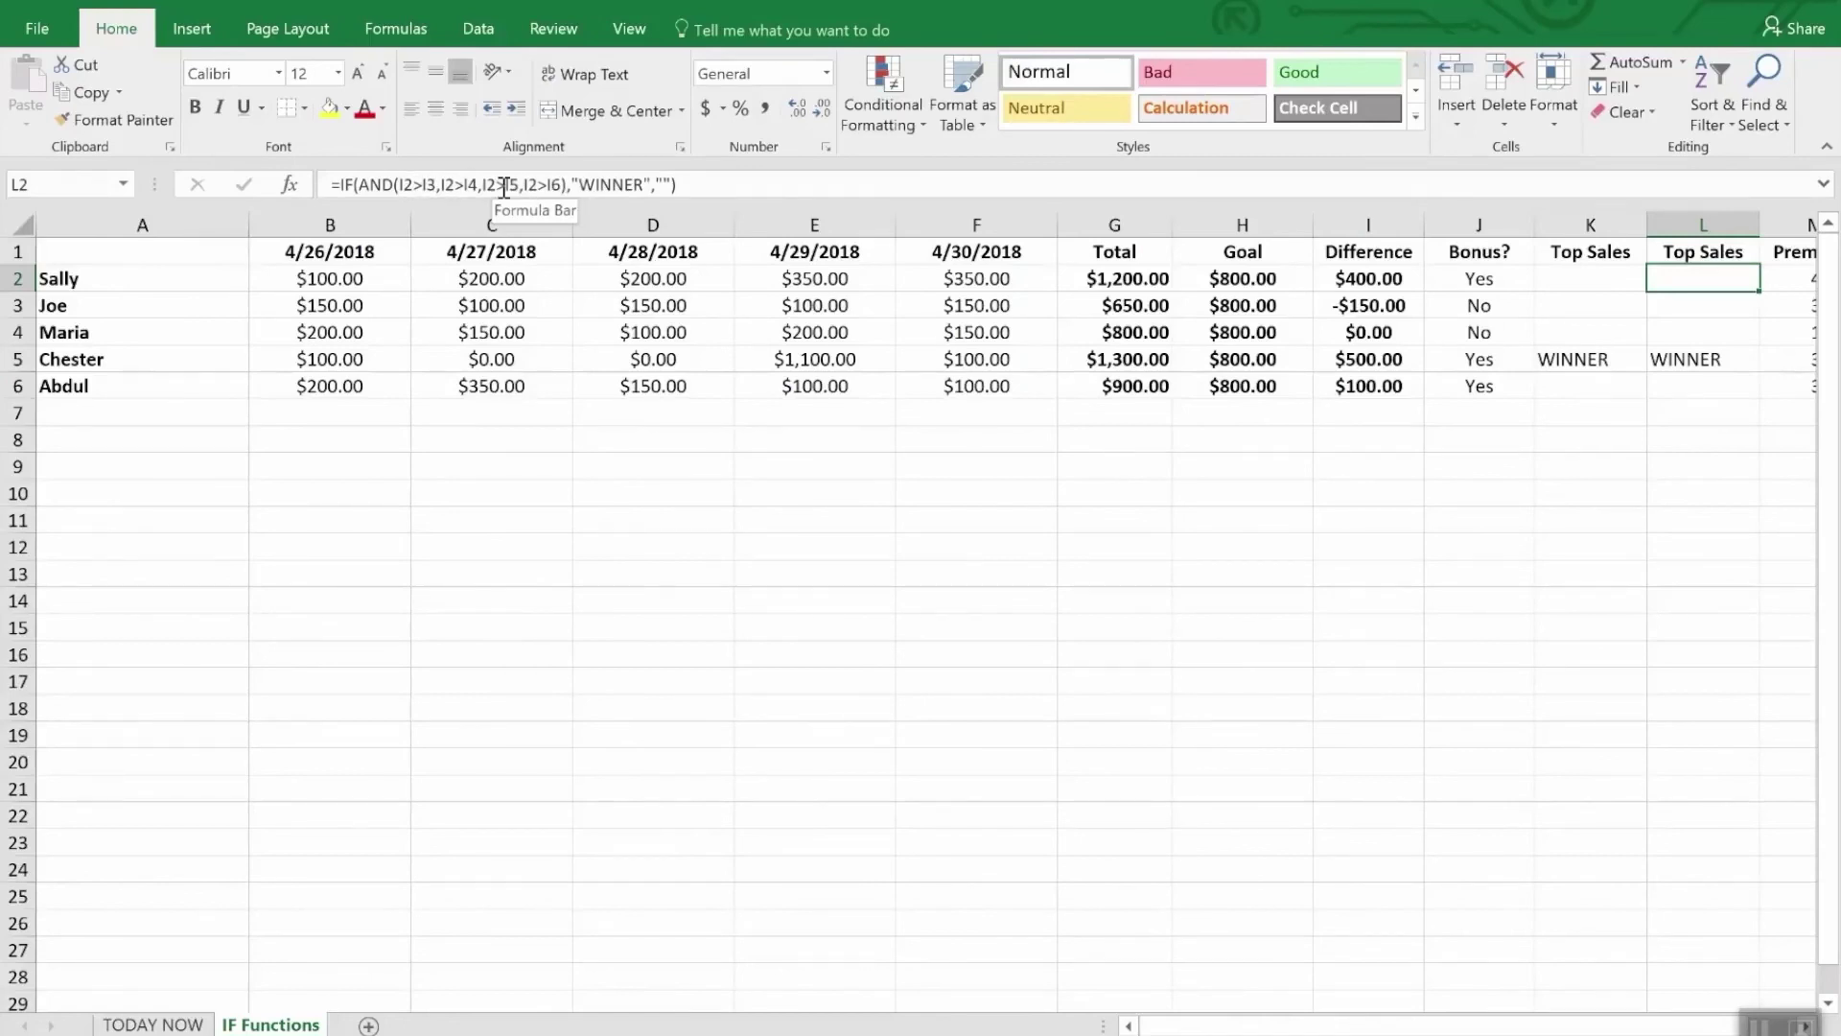
pyautogui.click(1677, 304)
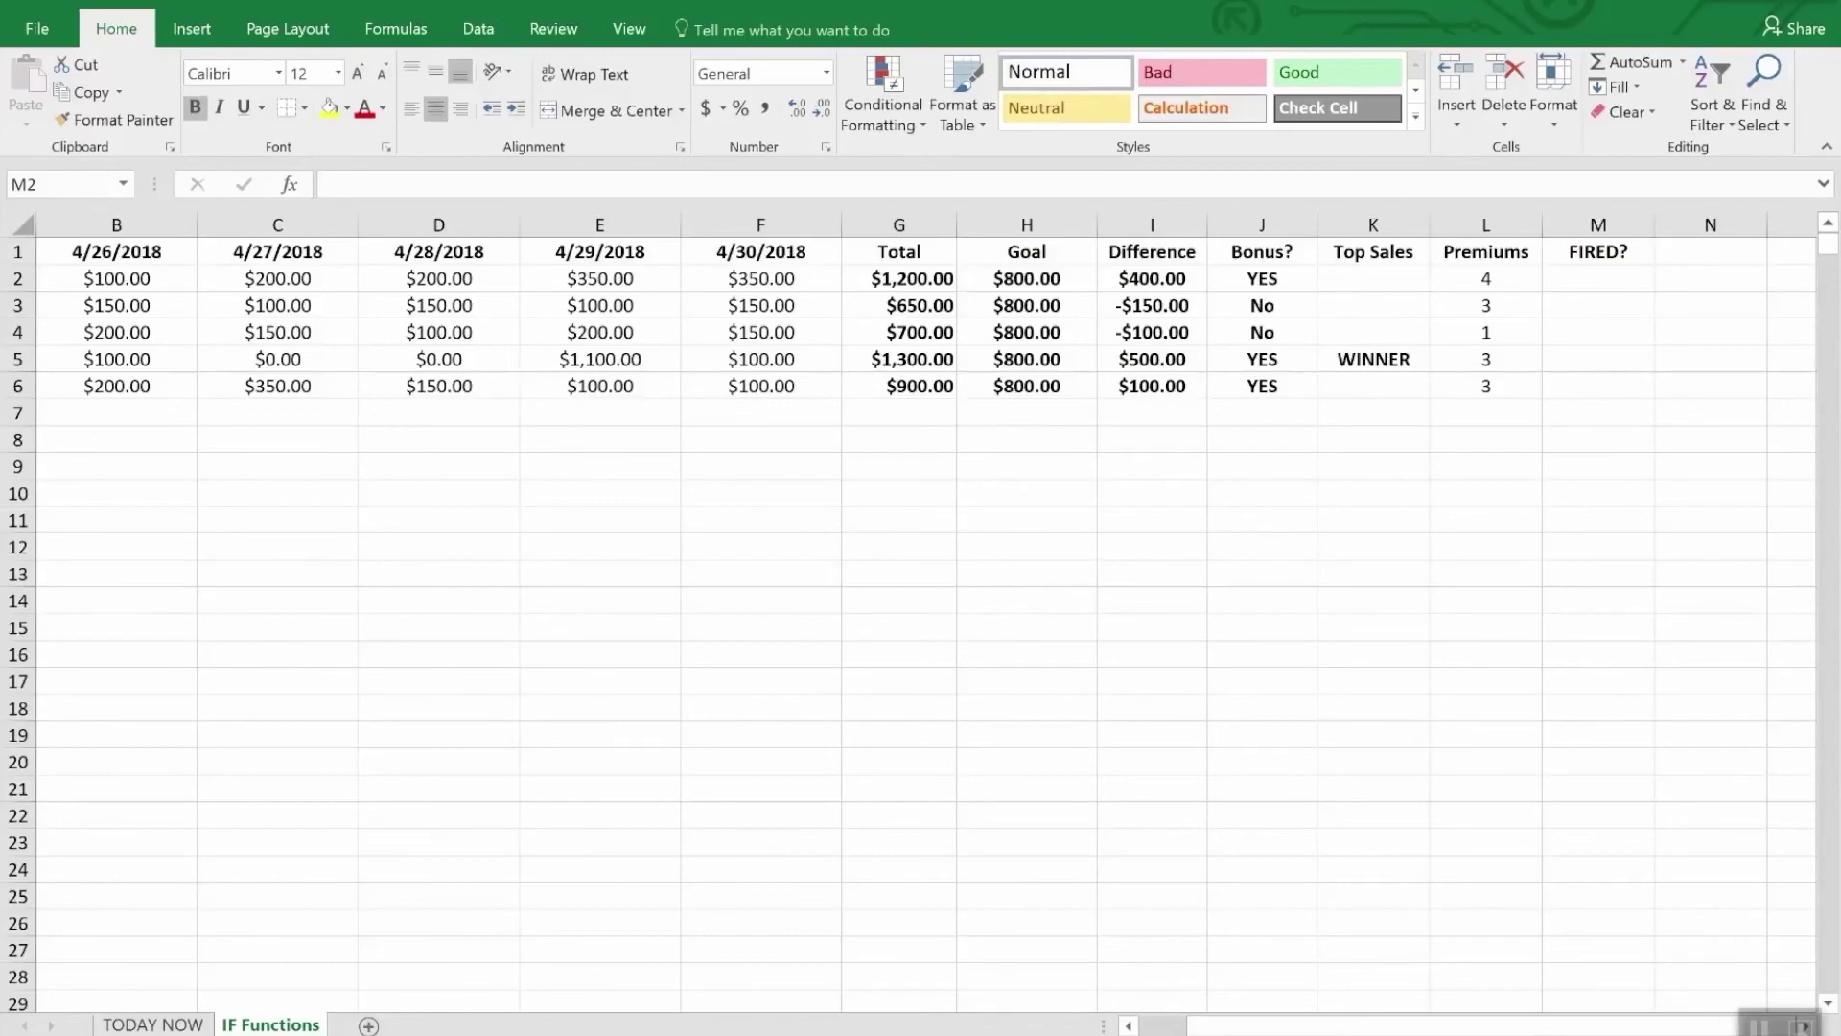
# In cell M2 of the FIRED? column, start an IF formula with a nested OR function
pyautogui.click(1608, 283)
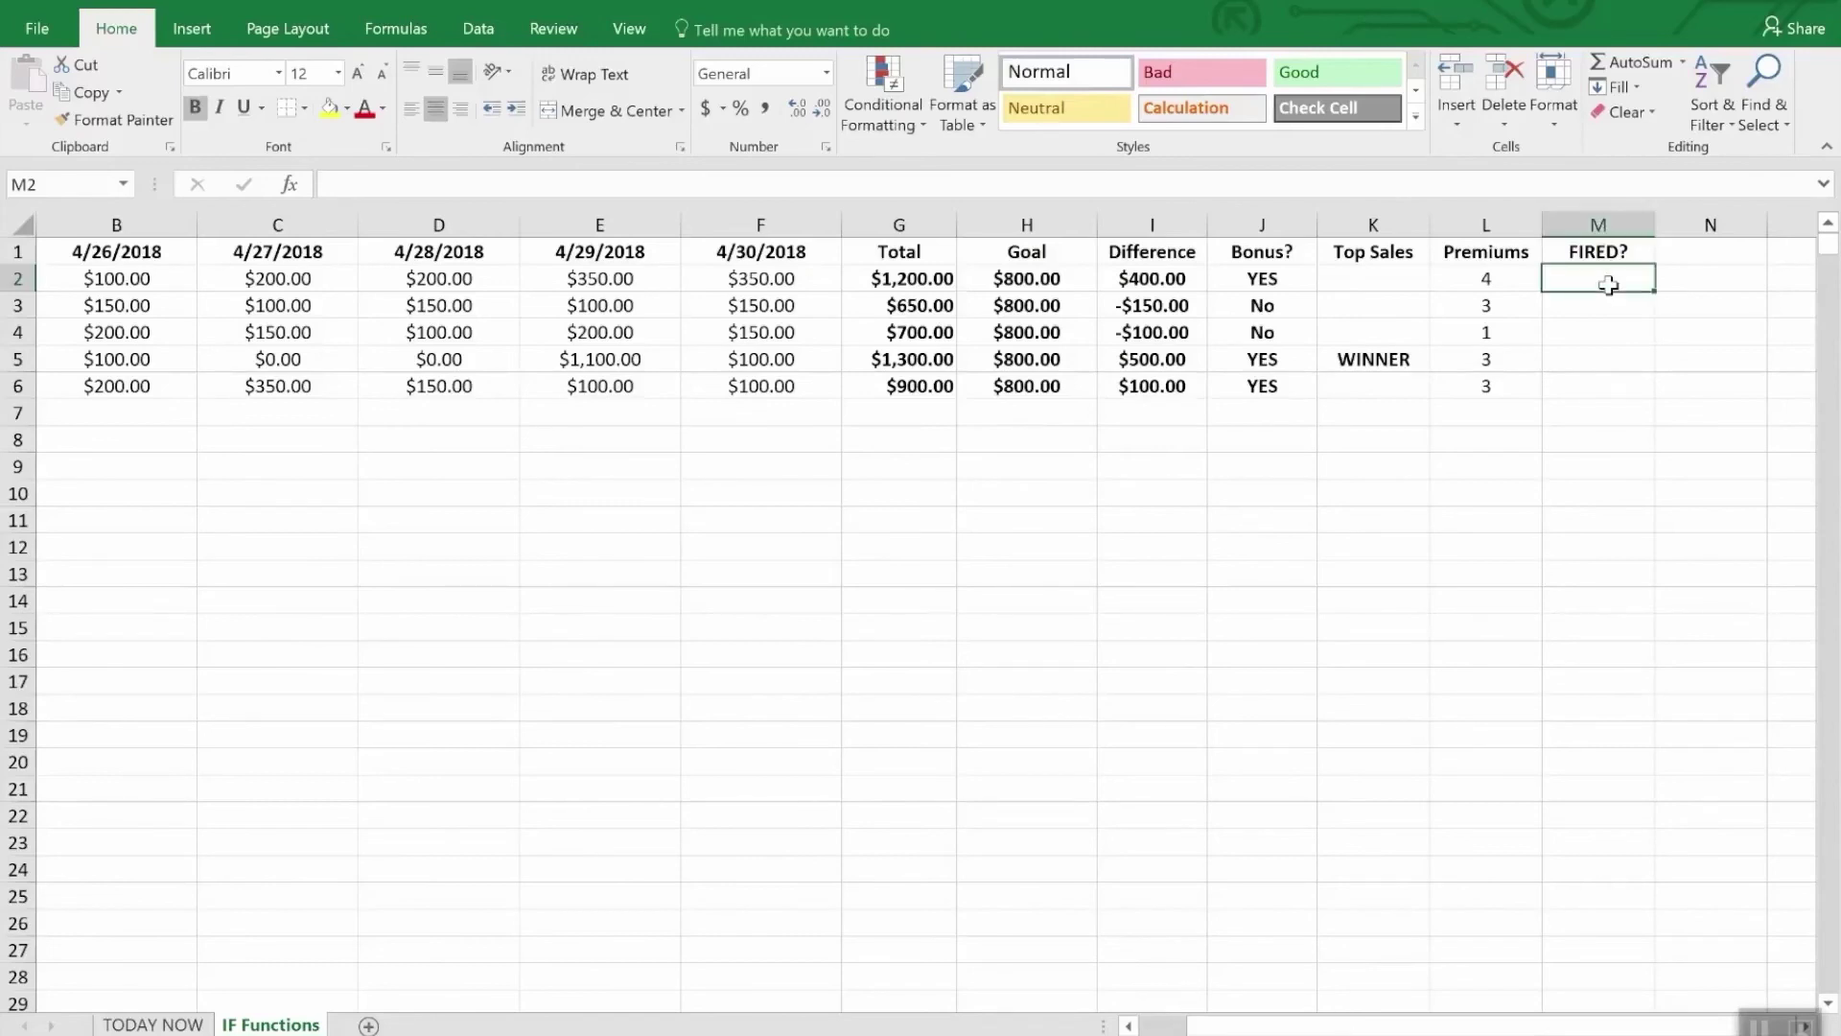
pyautogui.write('=')
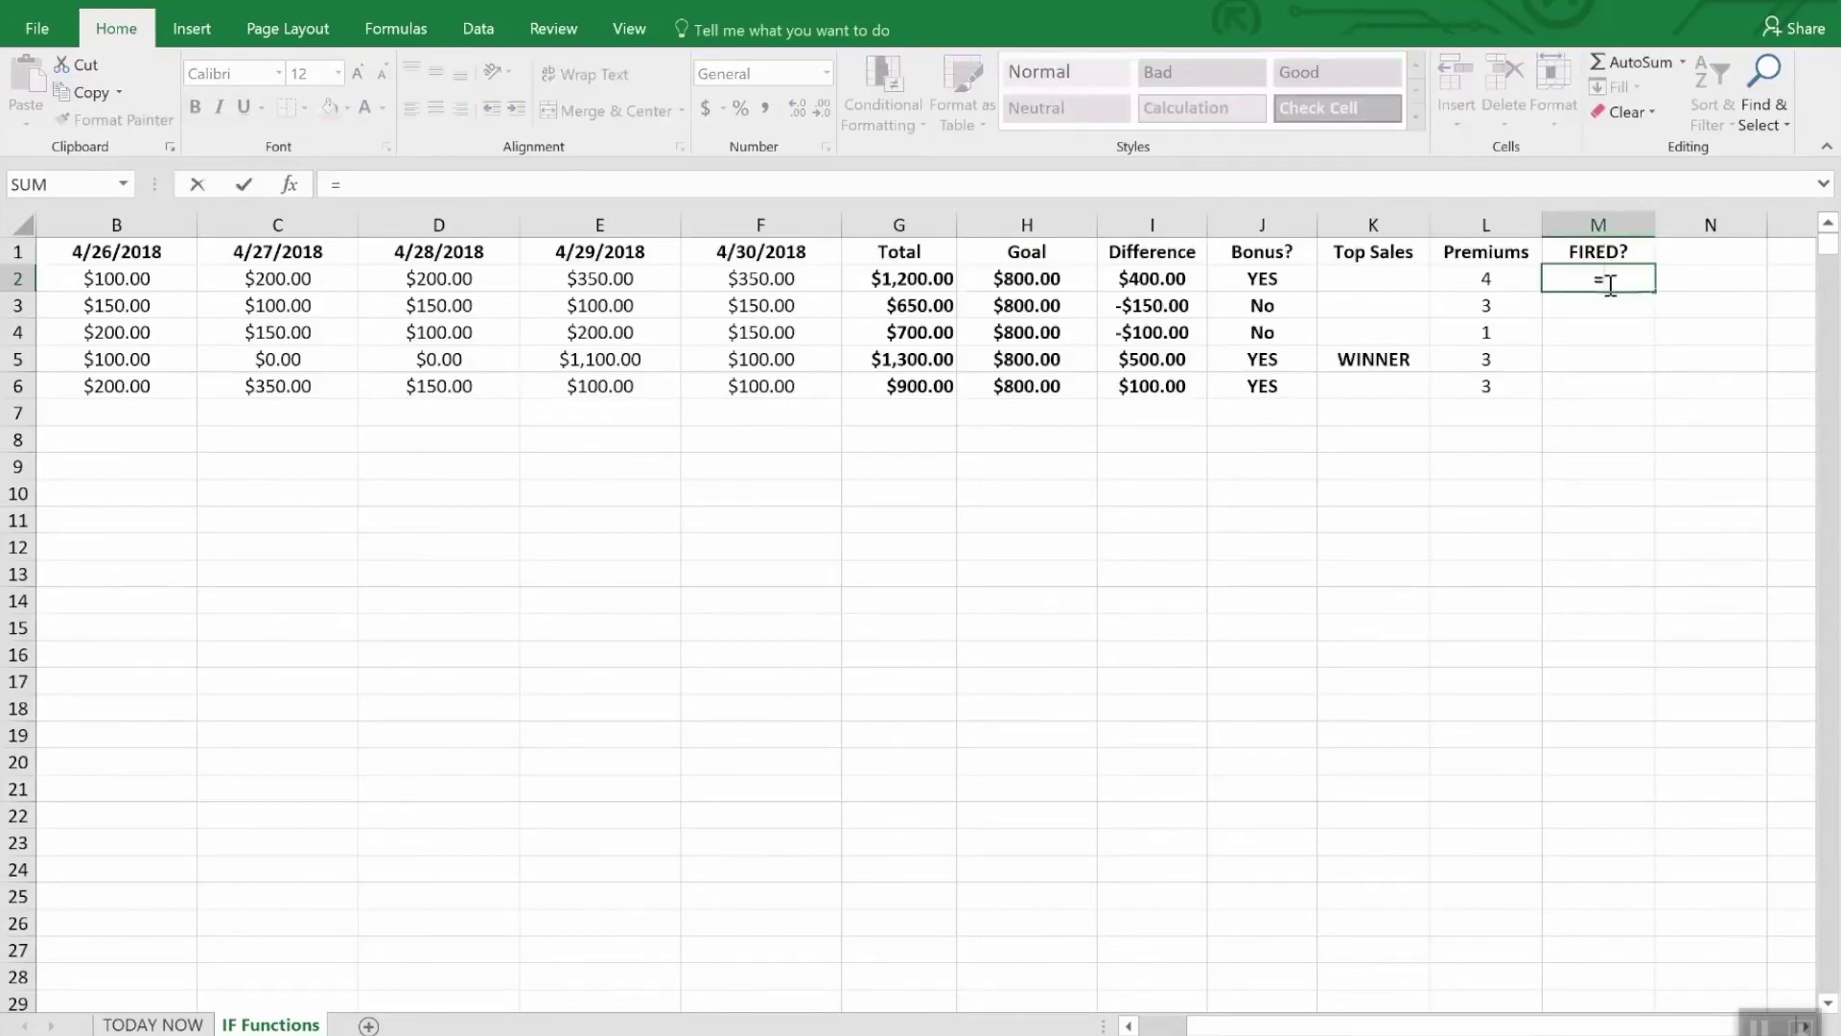
pyautogui.write('if9')
pyautogui.write('or')
pyautogui.press('BackSpace')
pyautogui.press('BackSpace')
pyautogui.press('BackSpace')
pyautogui.press('BackSpace')
pyautogui.write('f(or')
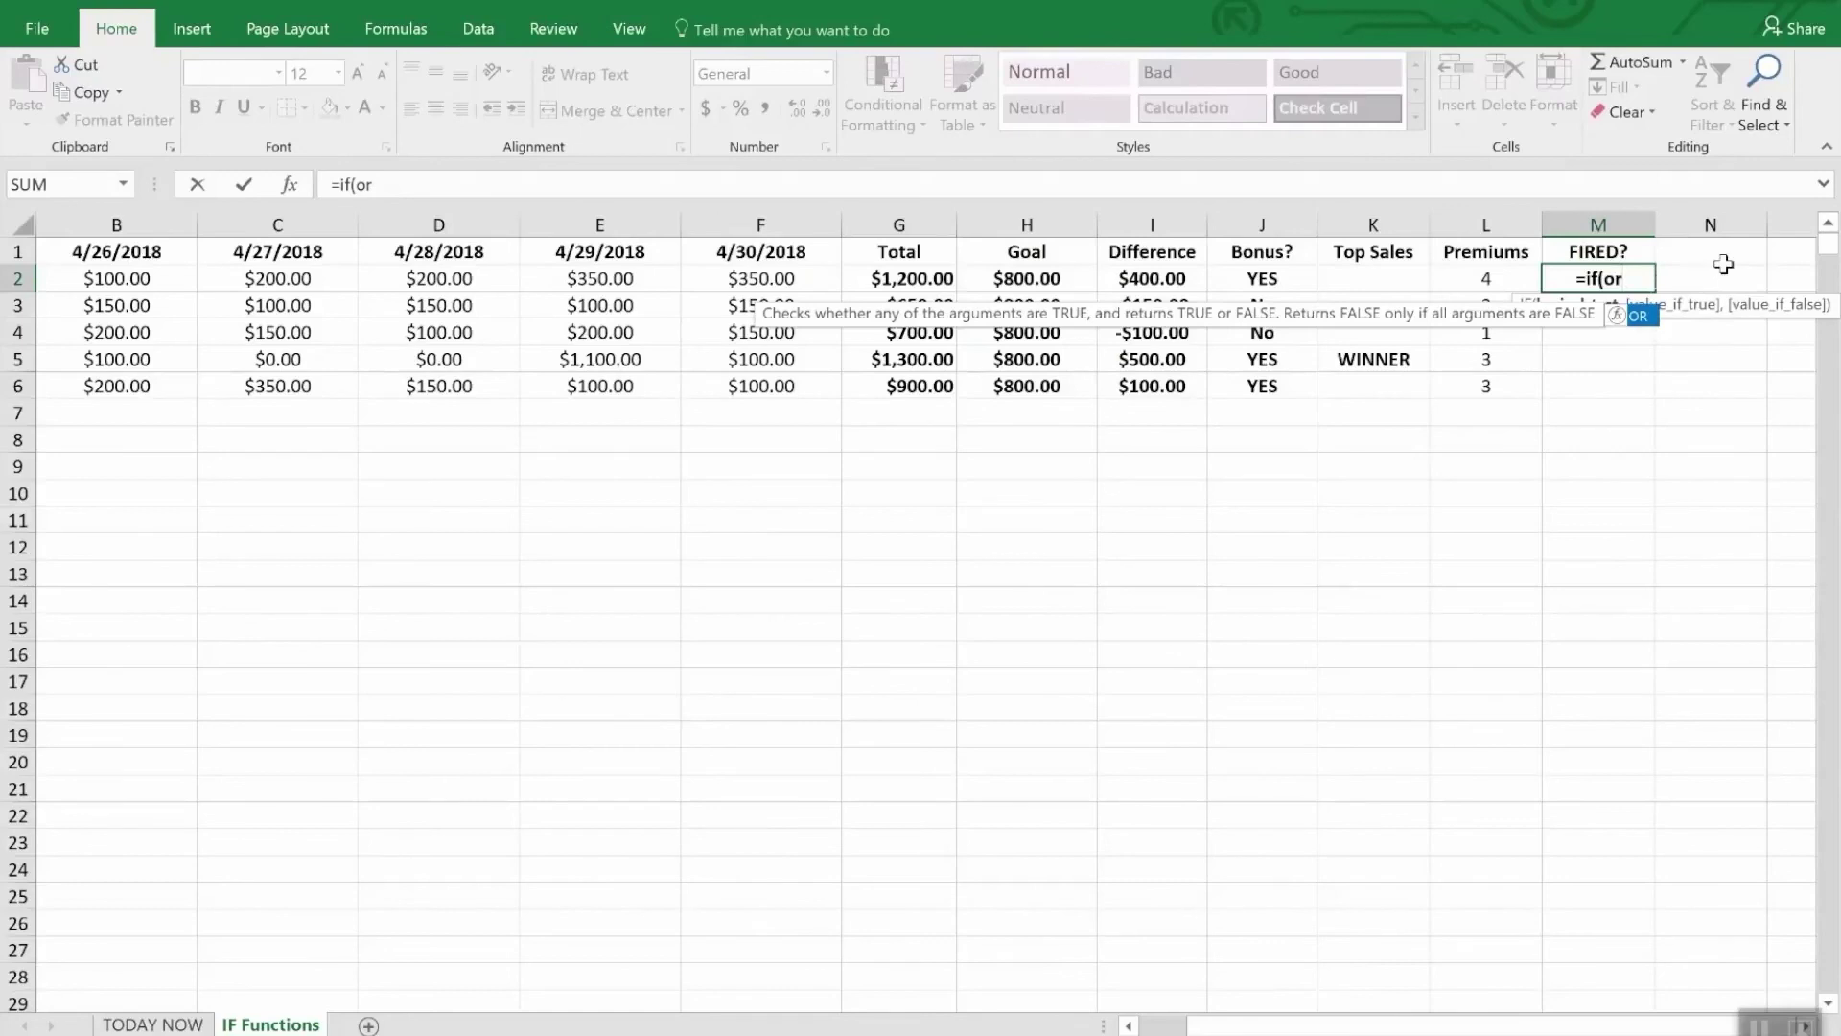
pyautogui.write('(')
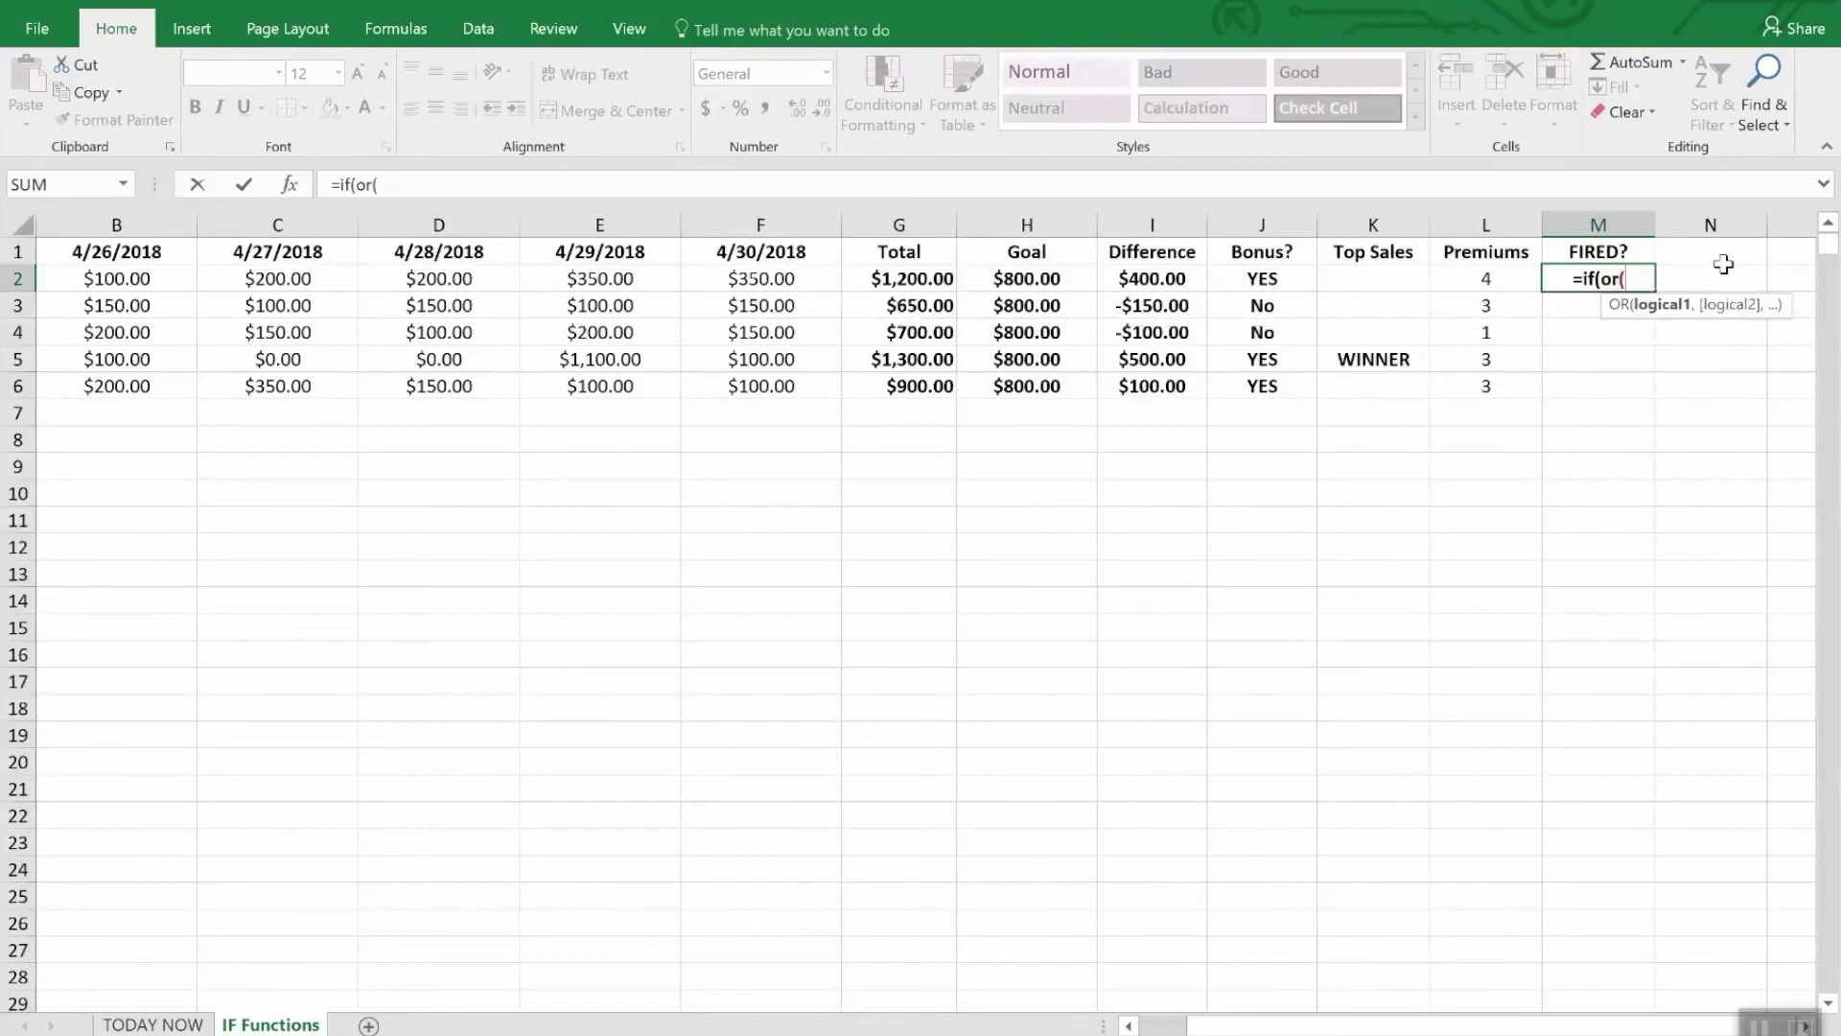
# Give the OR test in M2 the conditions I2>=0 and L2>2
pyautogui.write('i')
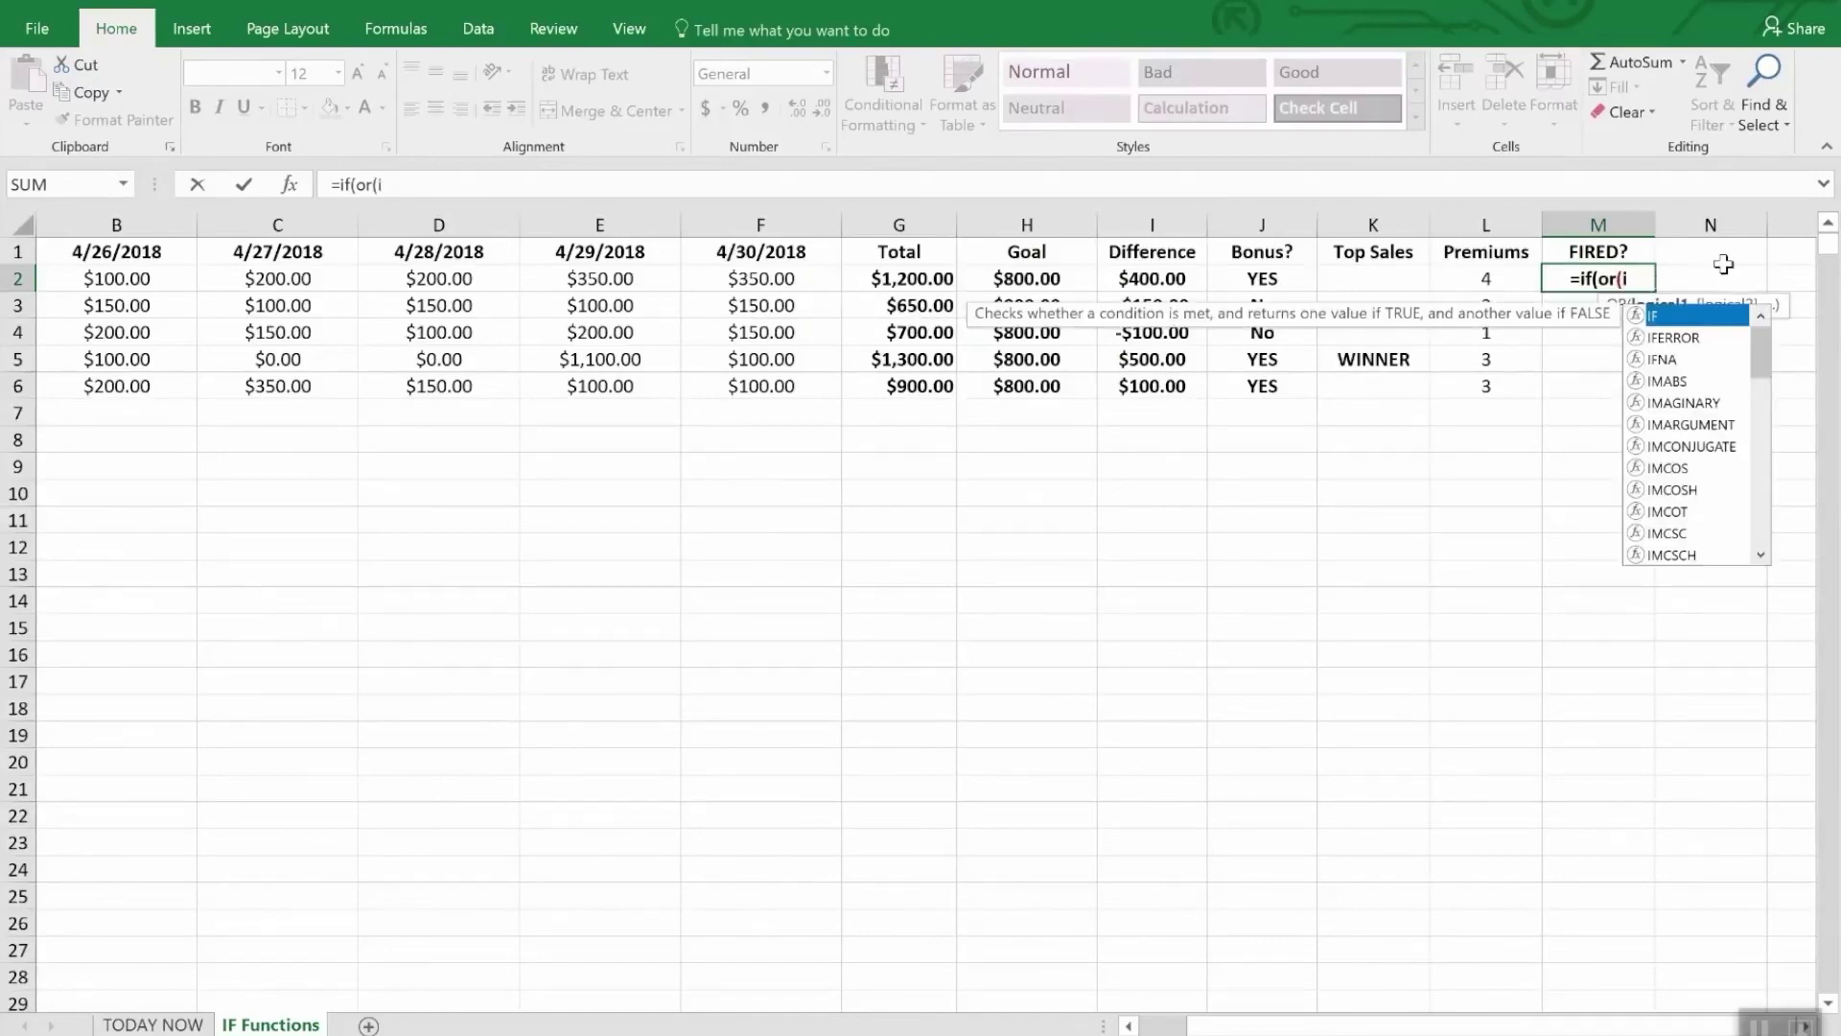
pyautogui.write('2')
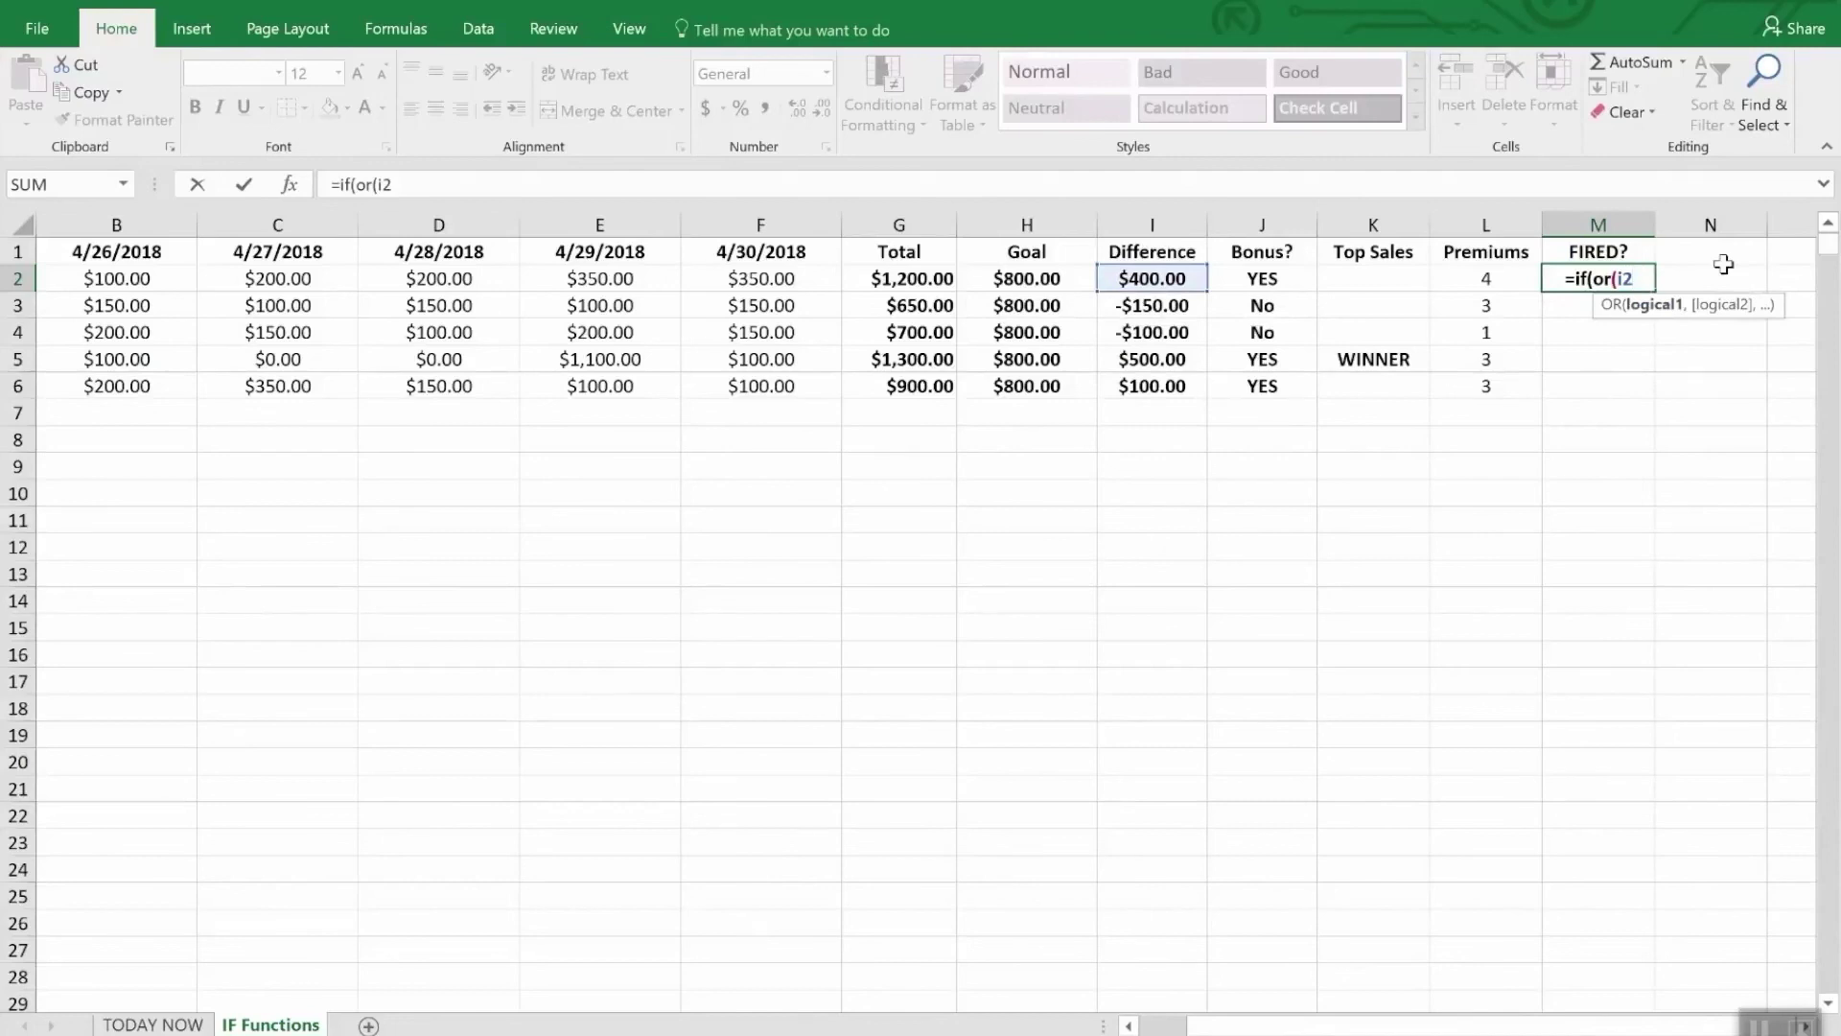
pyautogui.write('>')
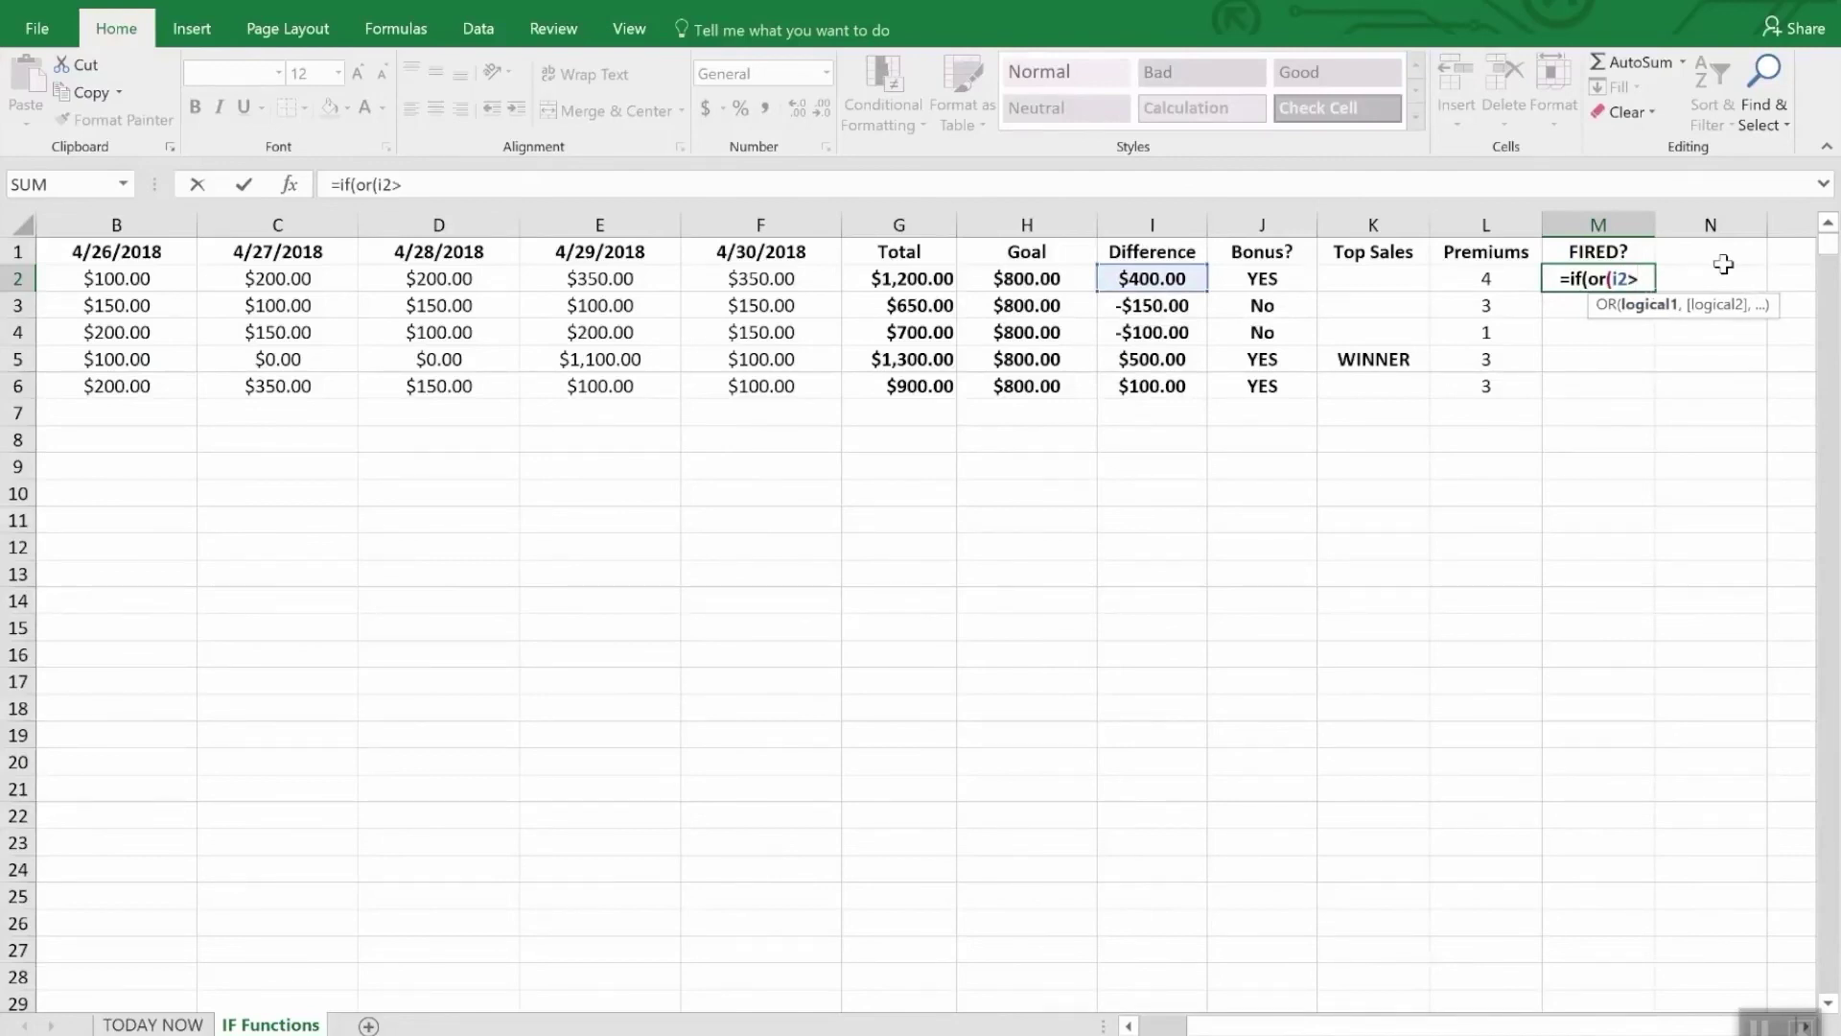
pyautogui.write('=')
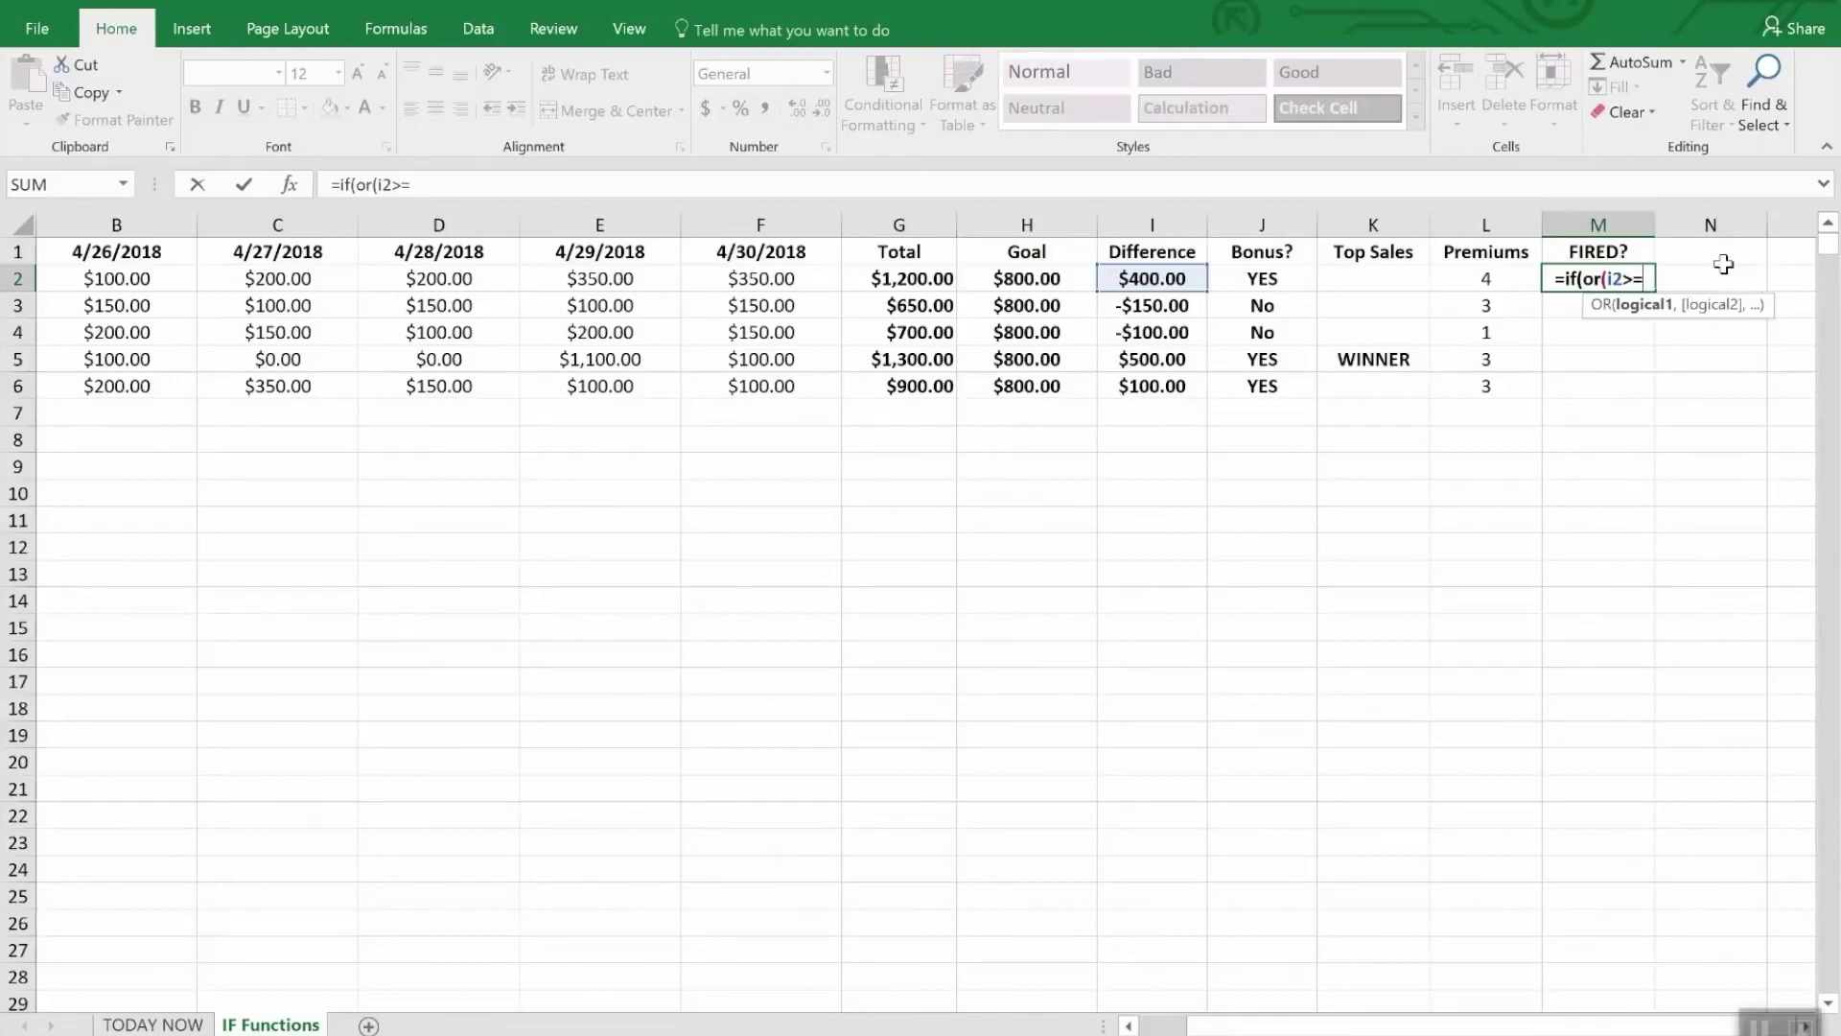
pyautogui.write('0,')
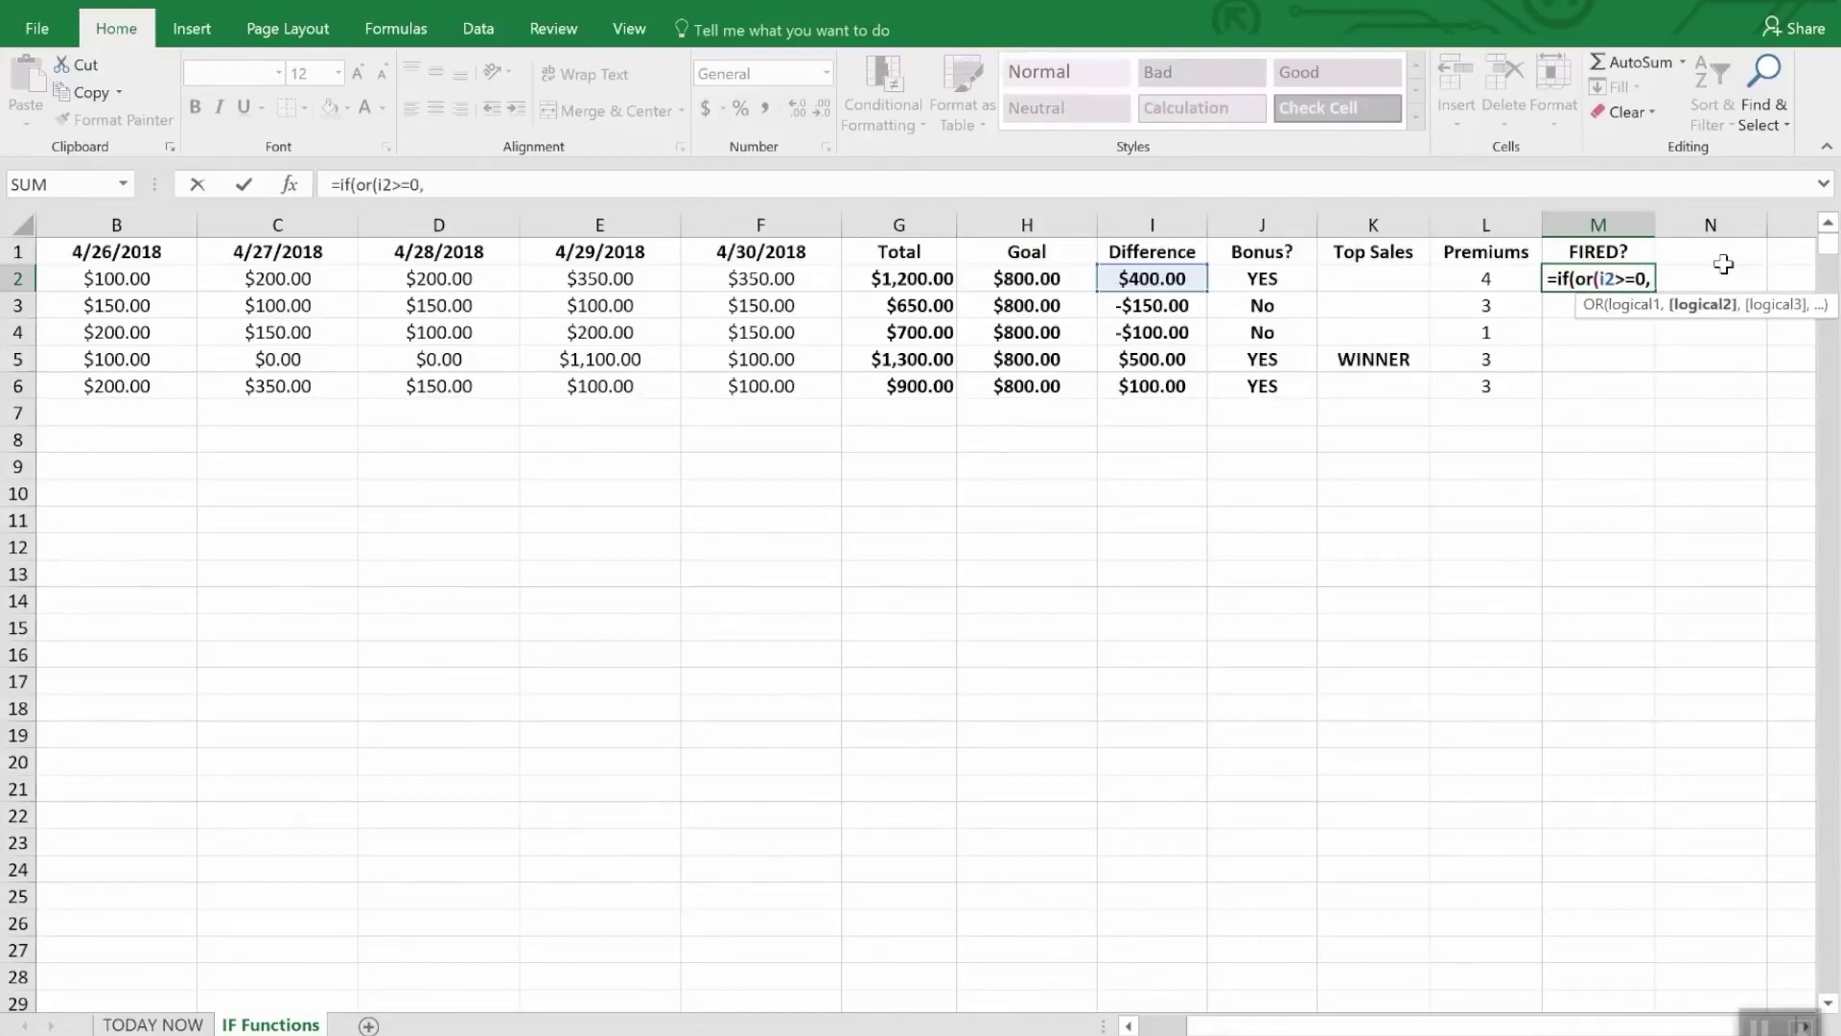
pyautogui.write('l')
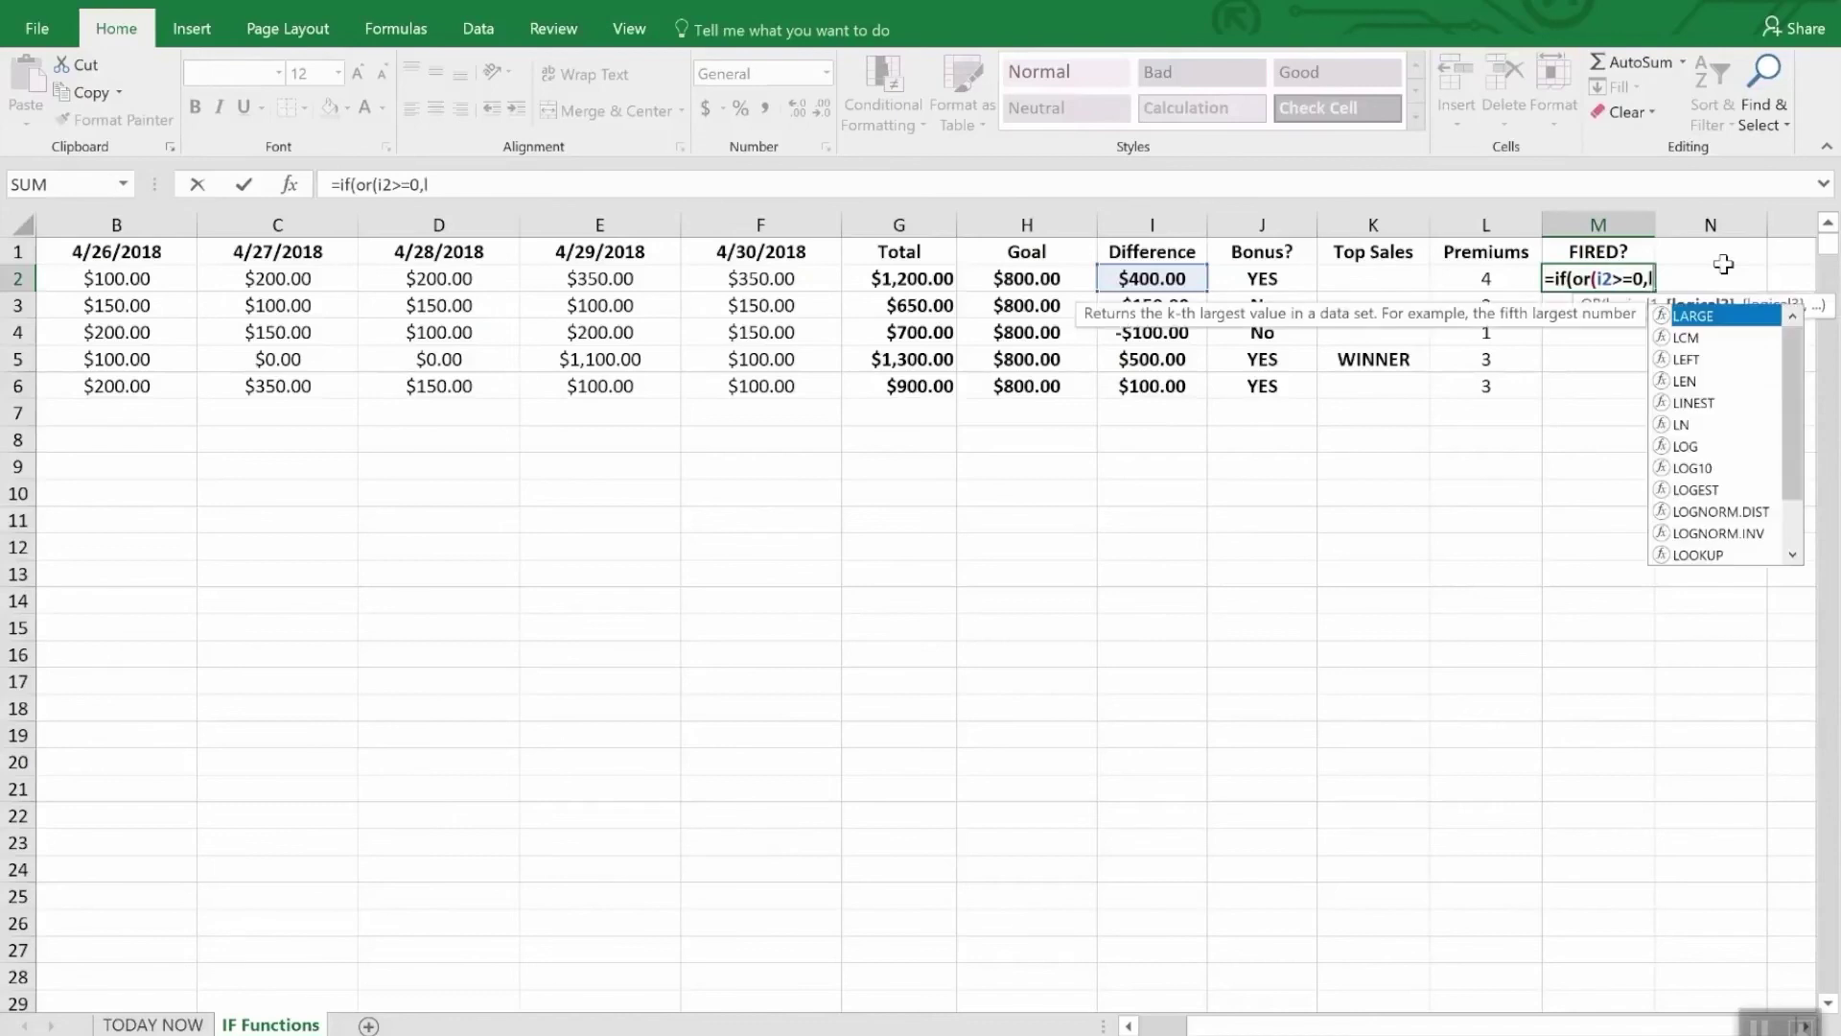
pyautogui.write('2>2')
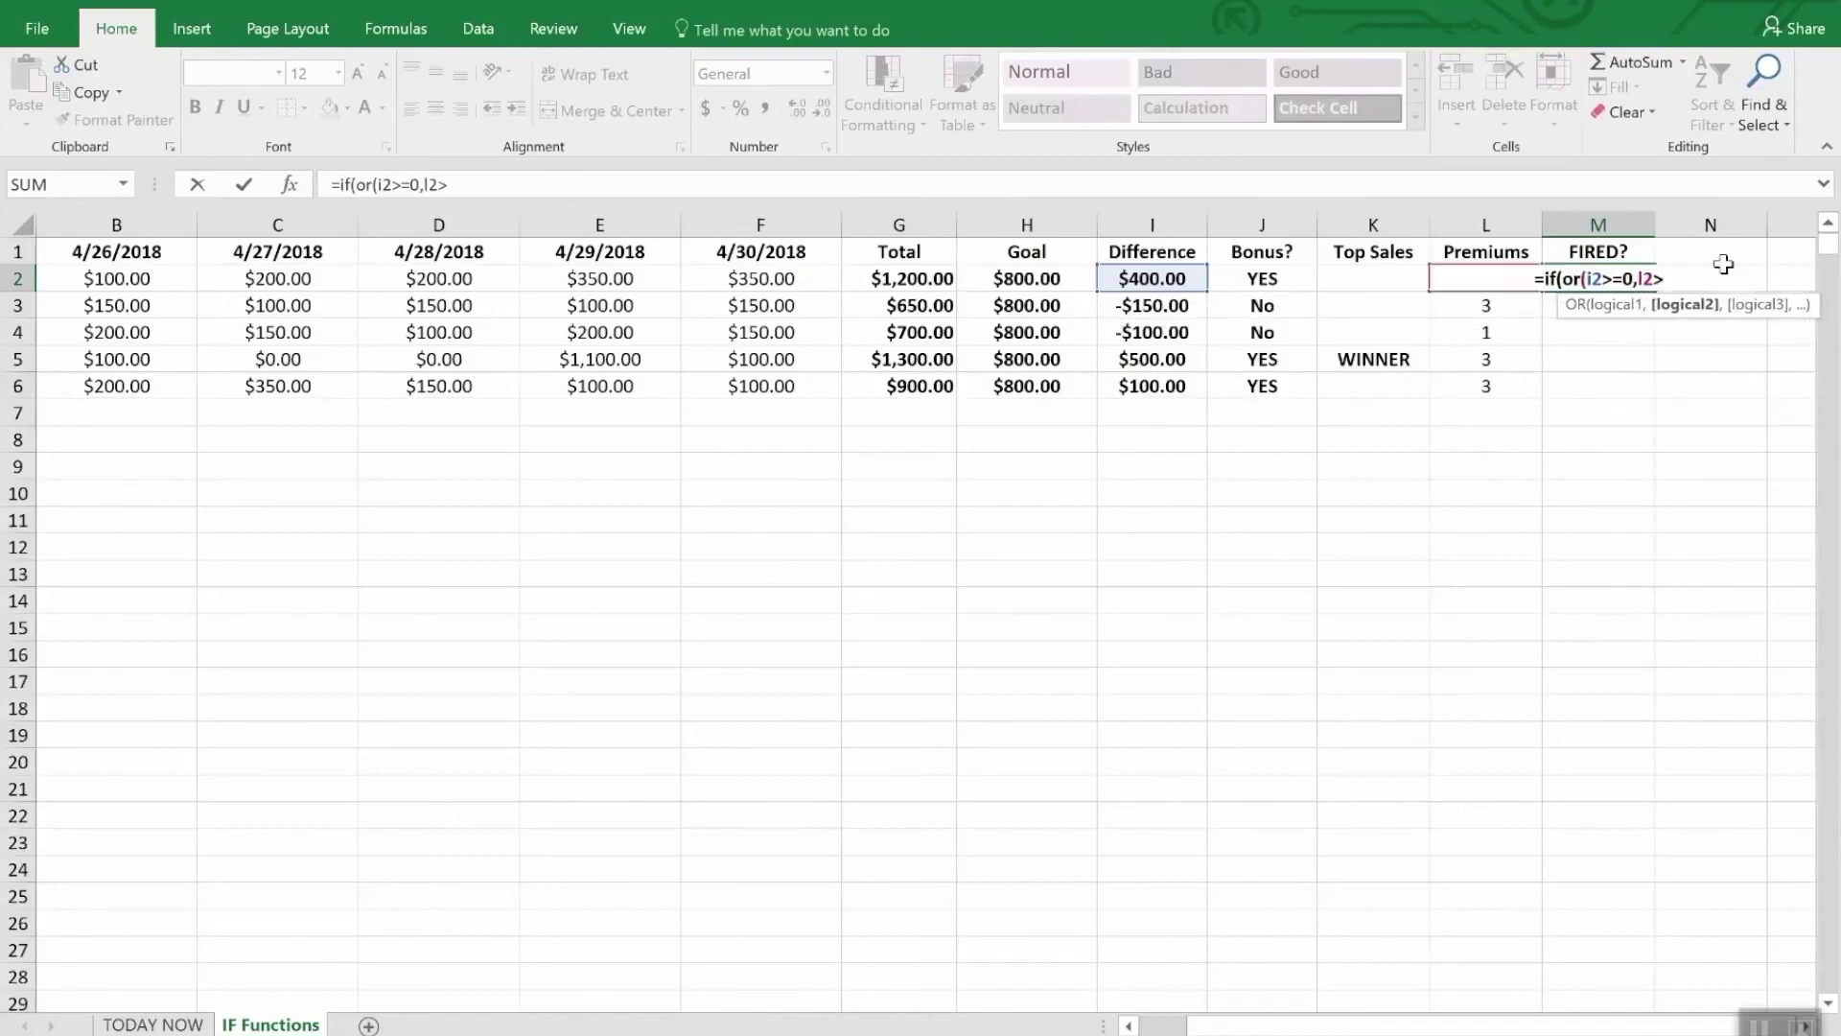
# Complete the M2 formula with "Safe" as the true result and "FIRED" as the false result
pyautogui.write('),')
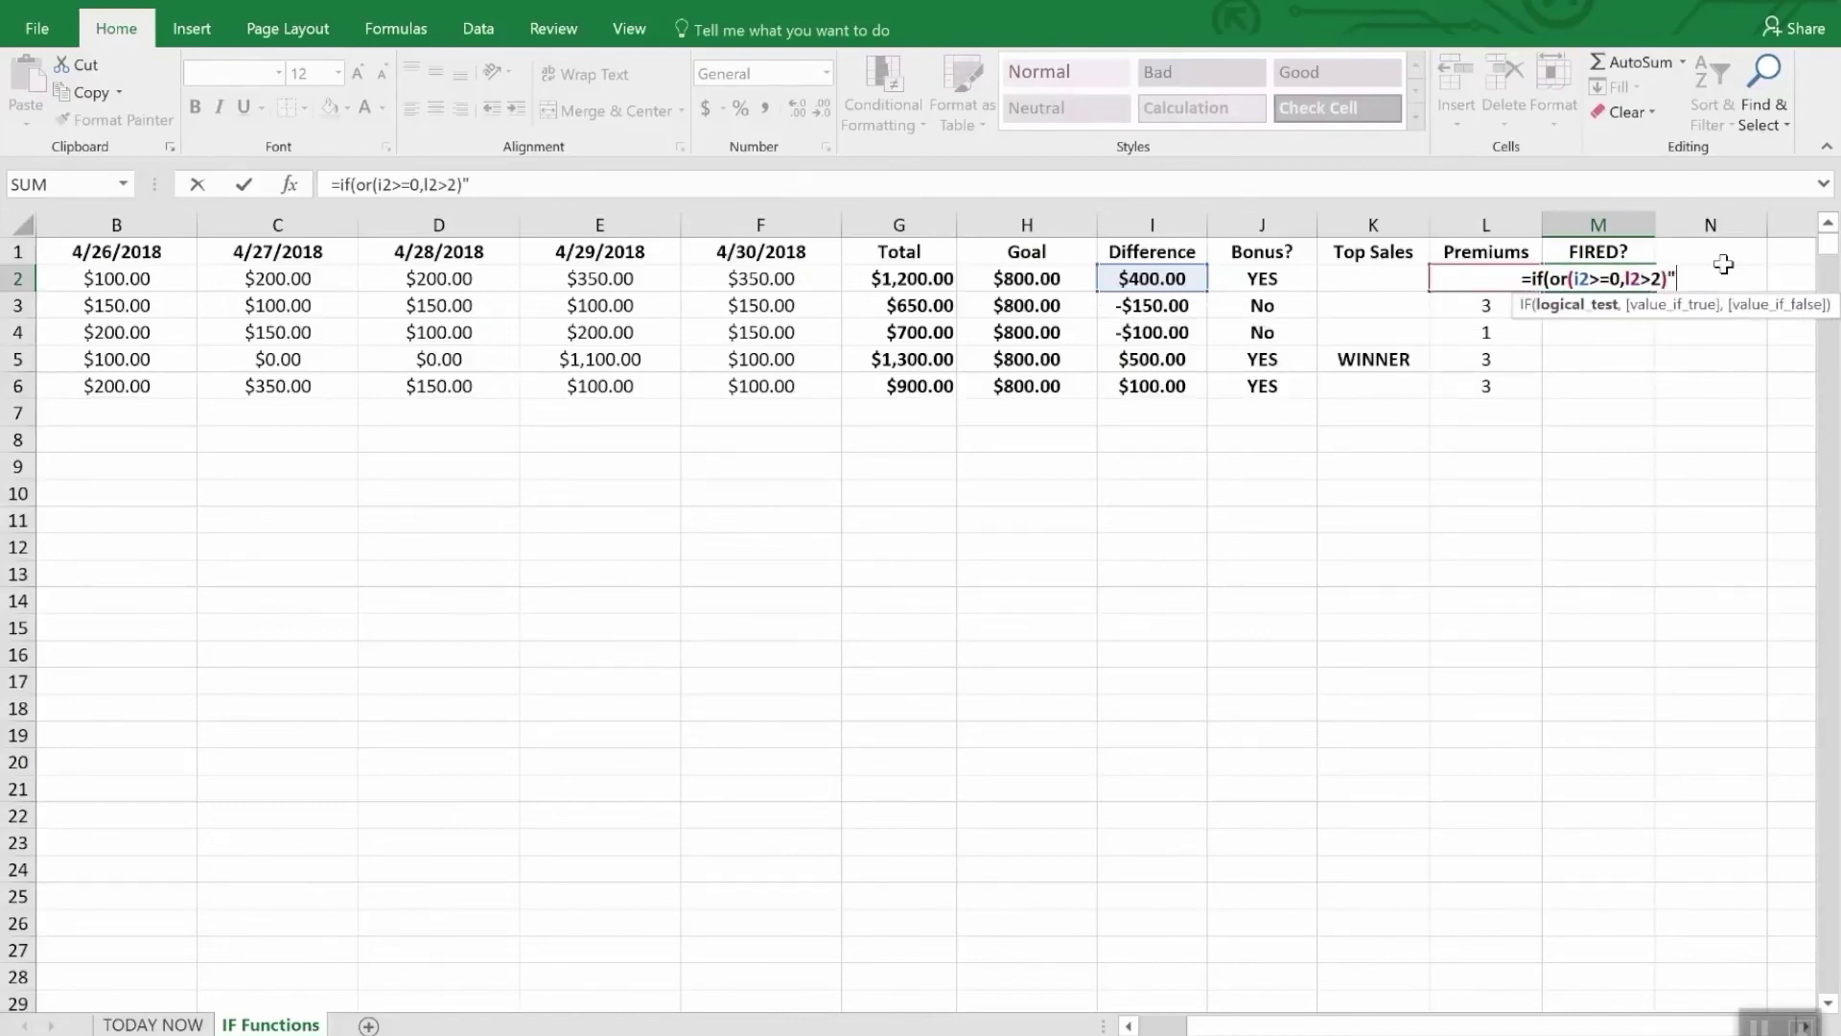
pyautogui.write('"S')
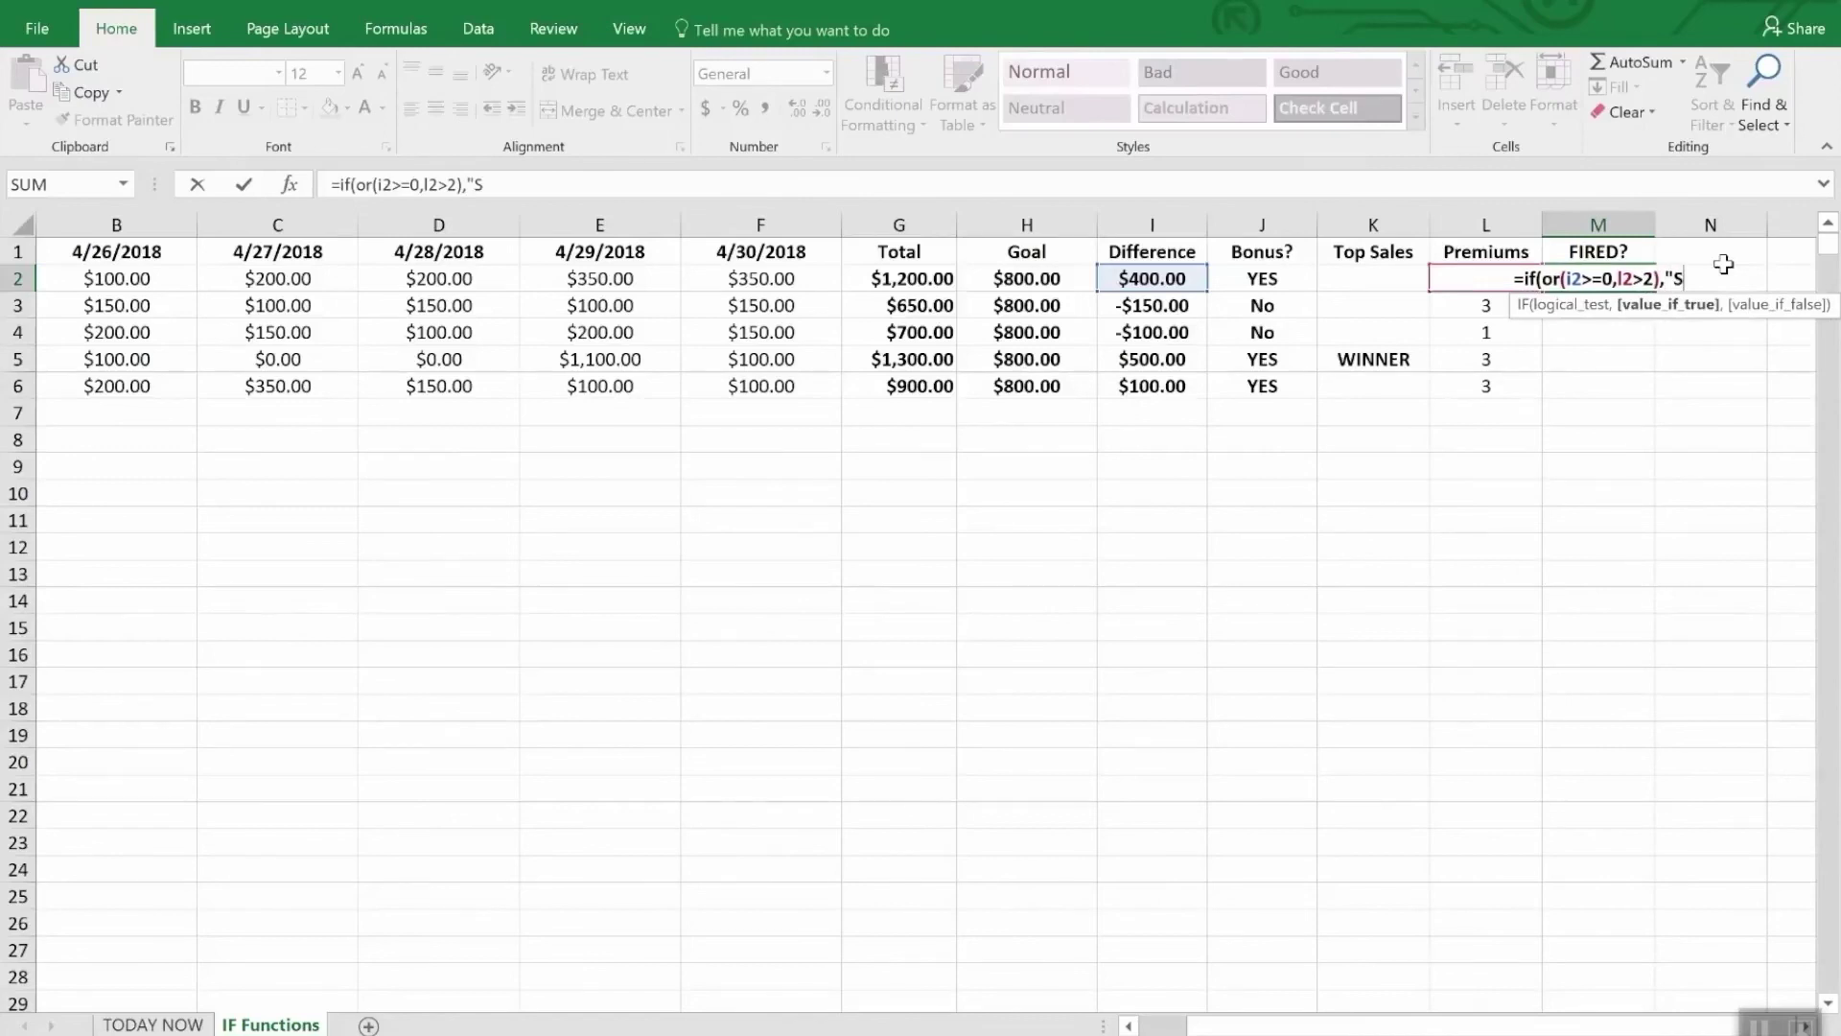
pyautogui.write('afe","')
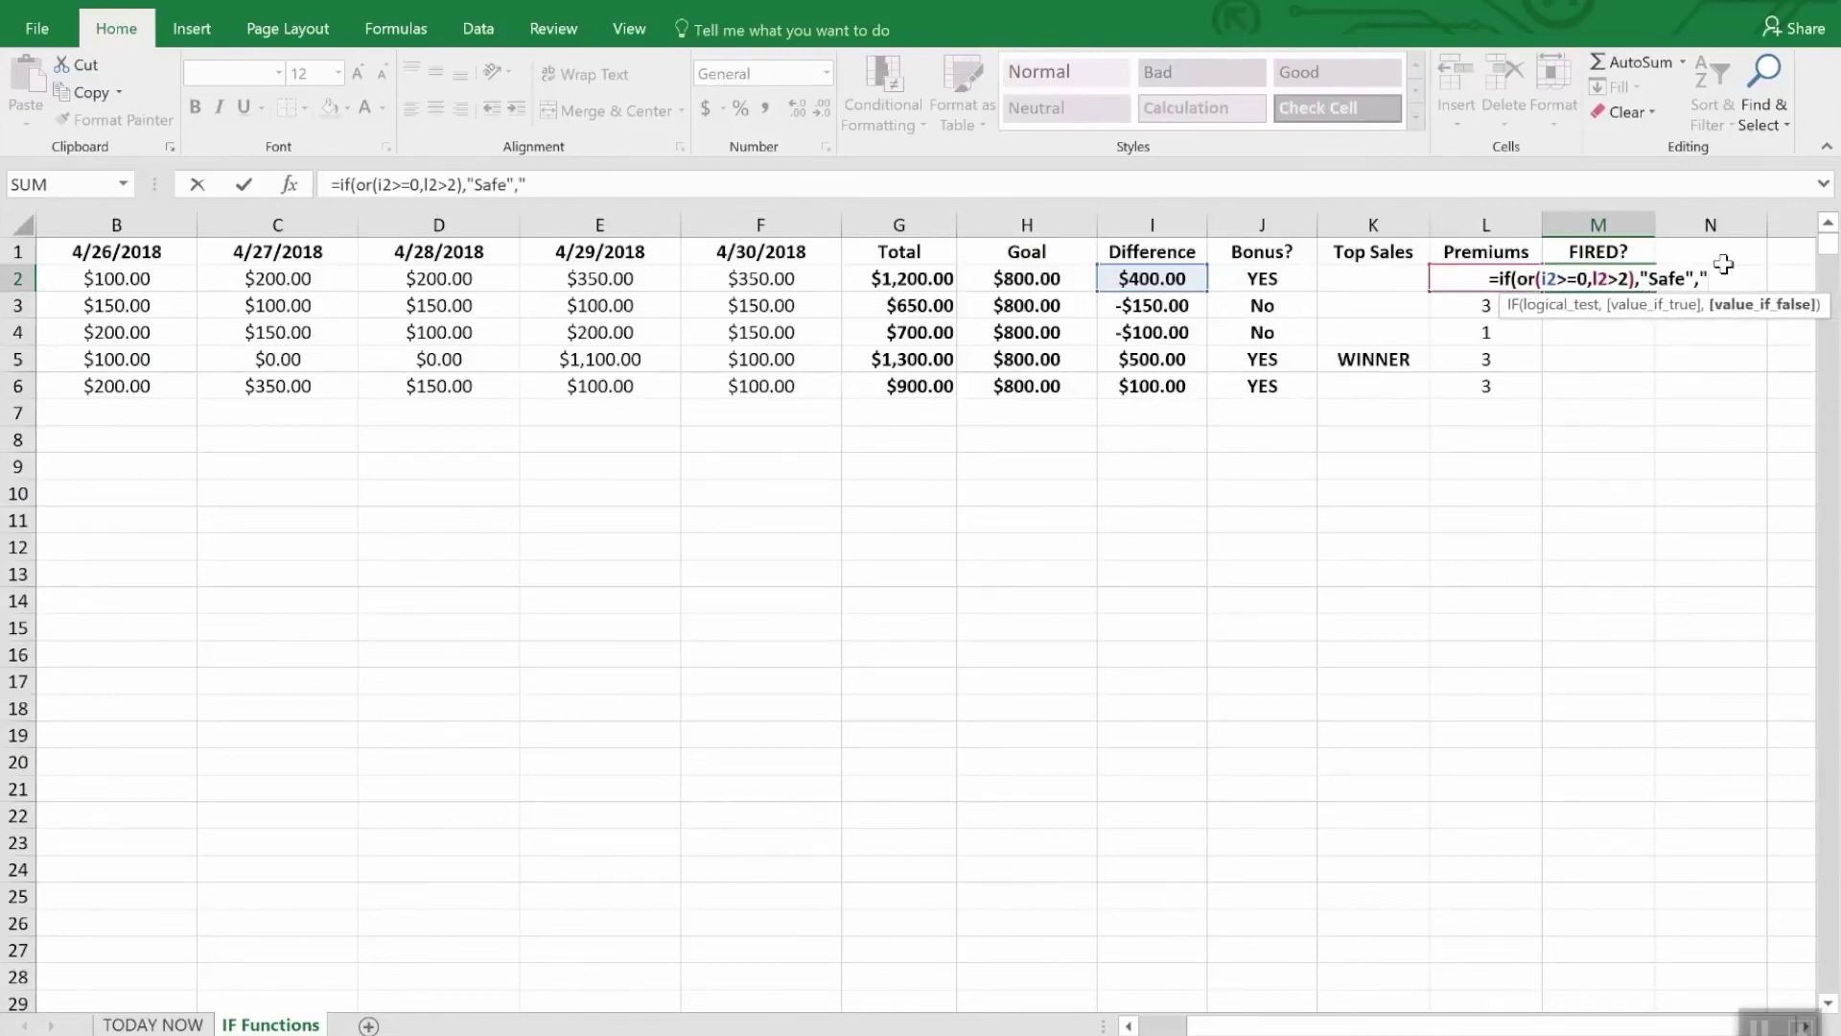
pyautogui.write('FIRED"')
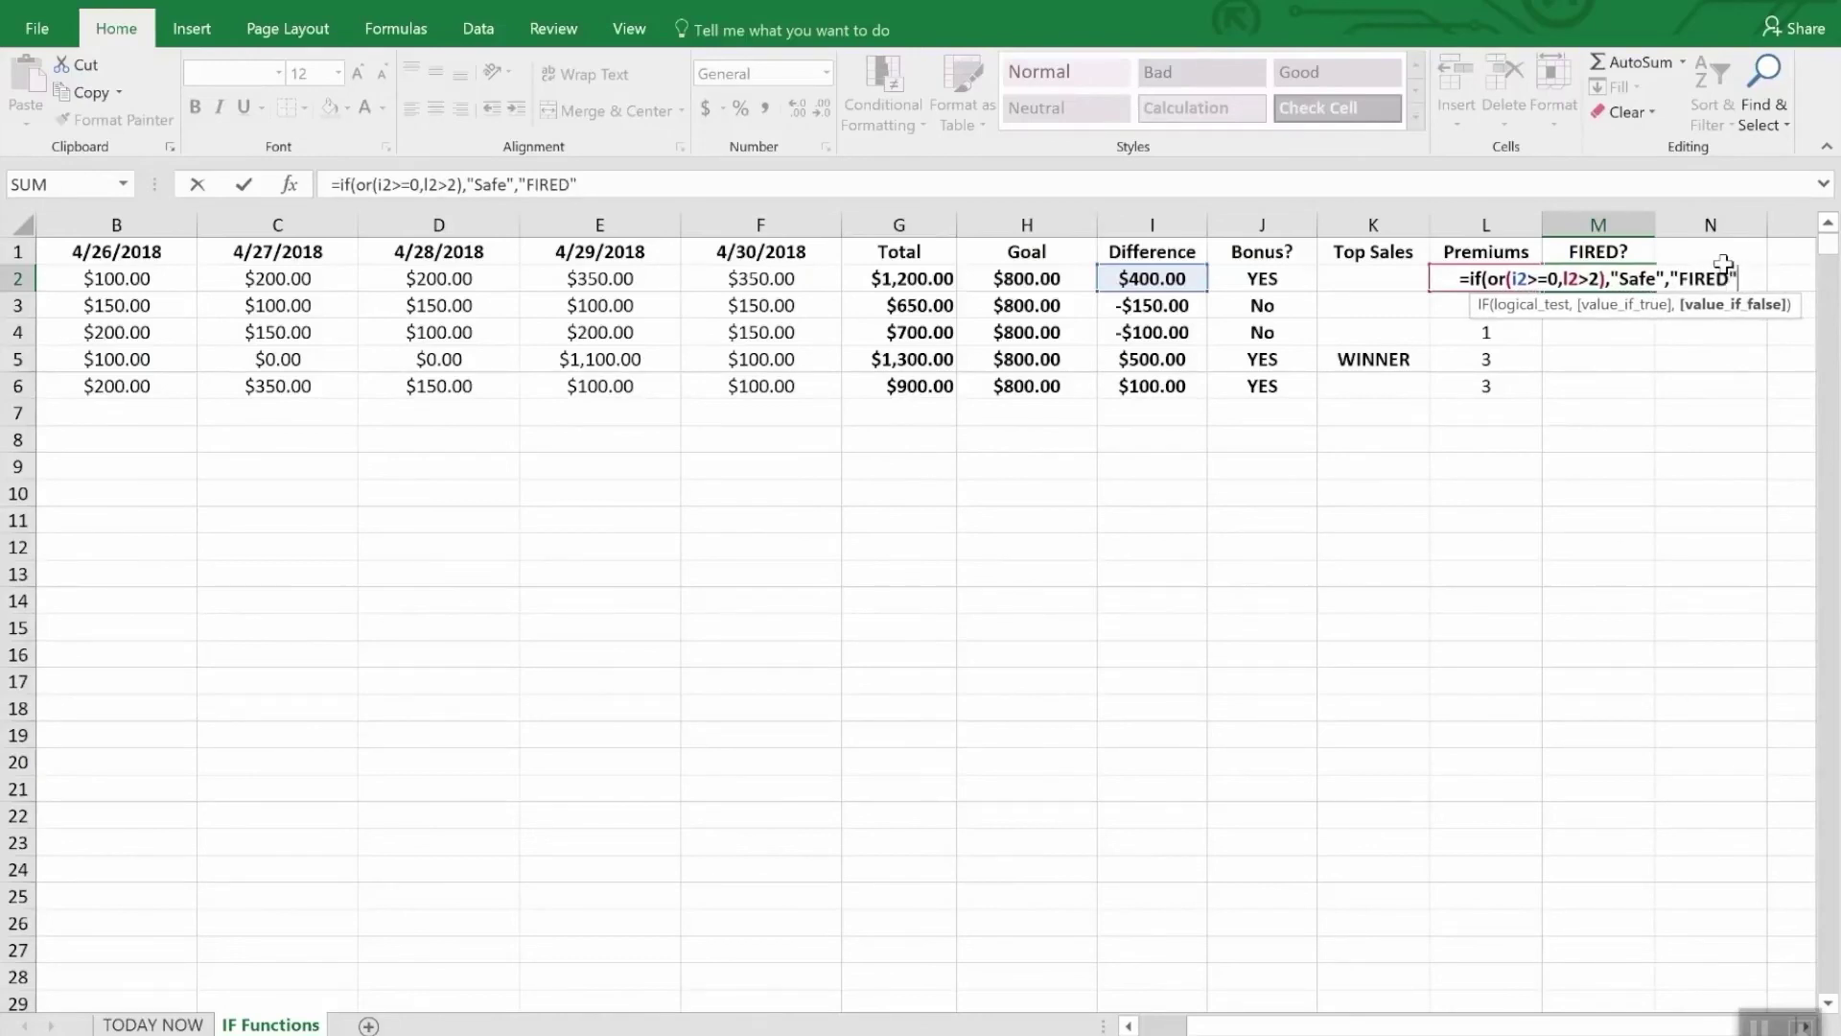
pyautogui.press('Return')
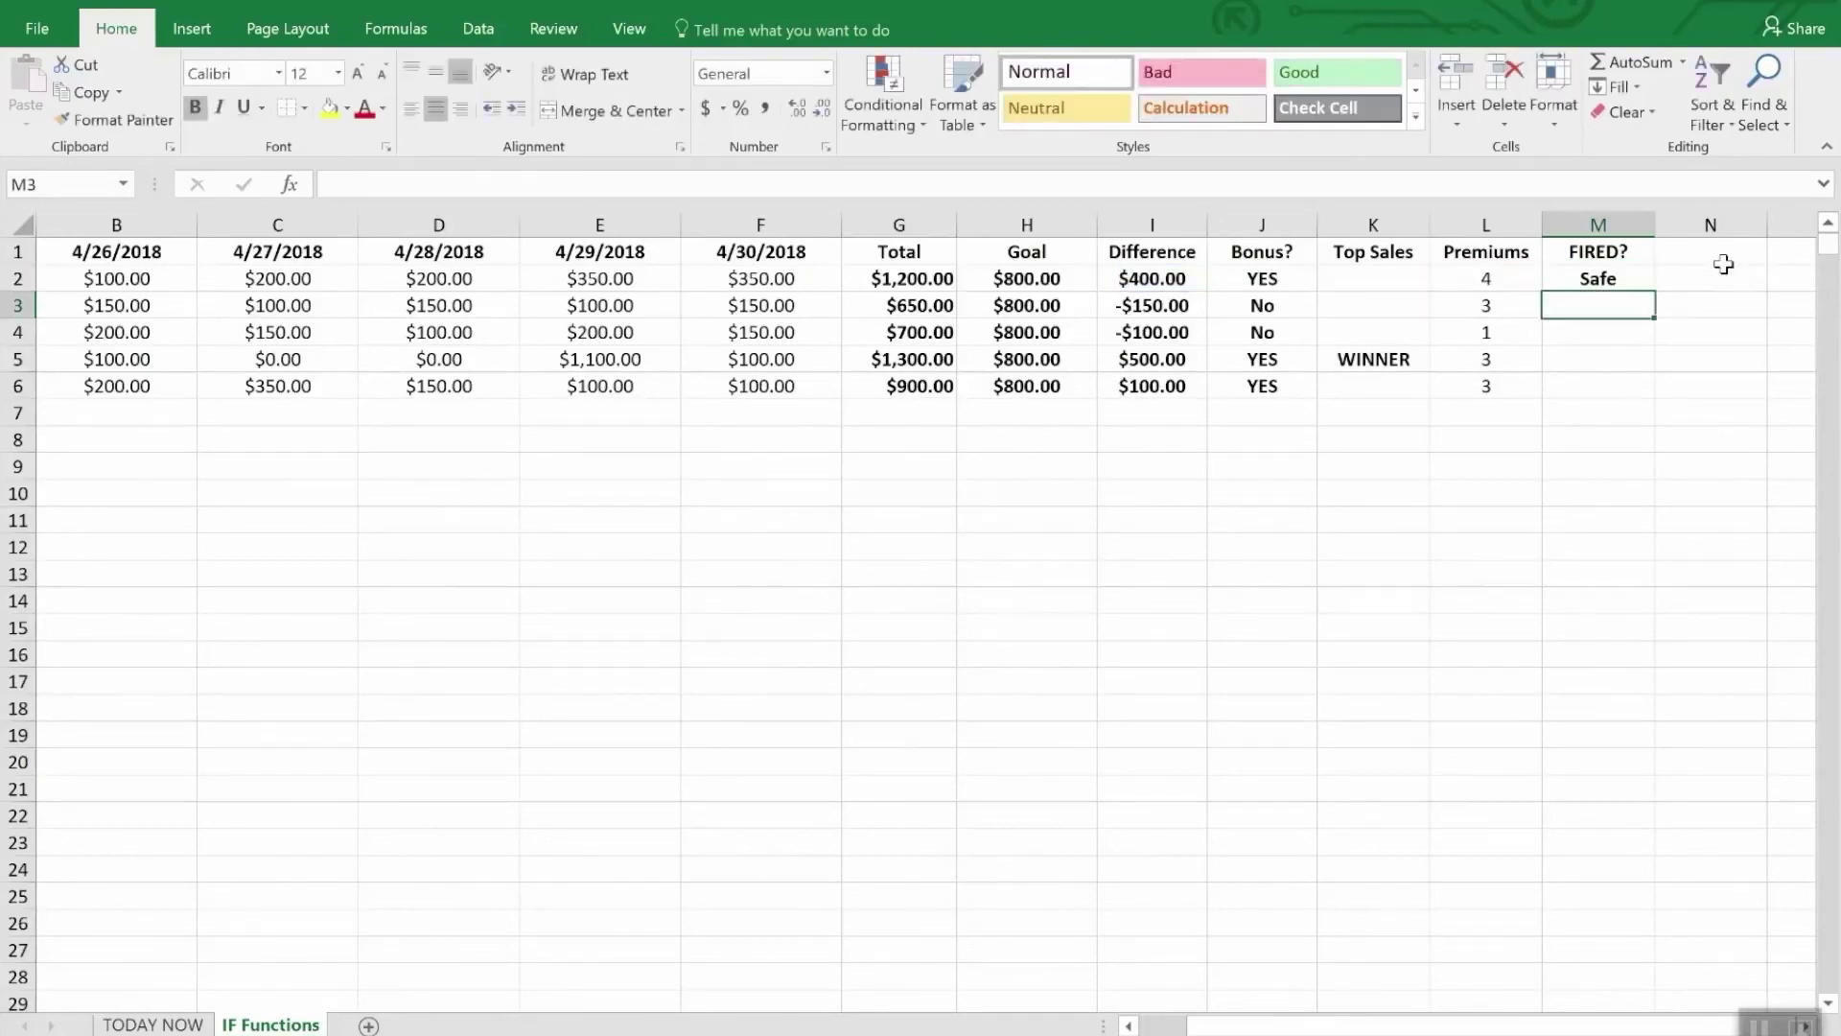
# Fill the formula from M2 down through M6 and check the Difference and Premiums cells in row 4
pyautogui.press('Down')
pyautogui.press('Up')
pyautogui.press('Up')
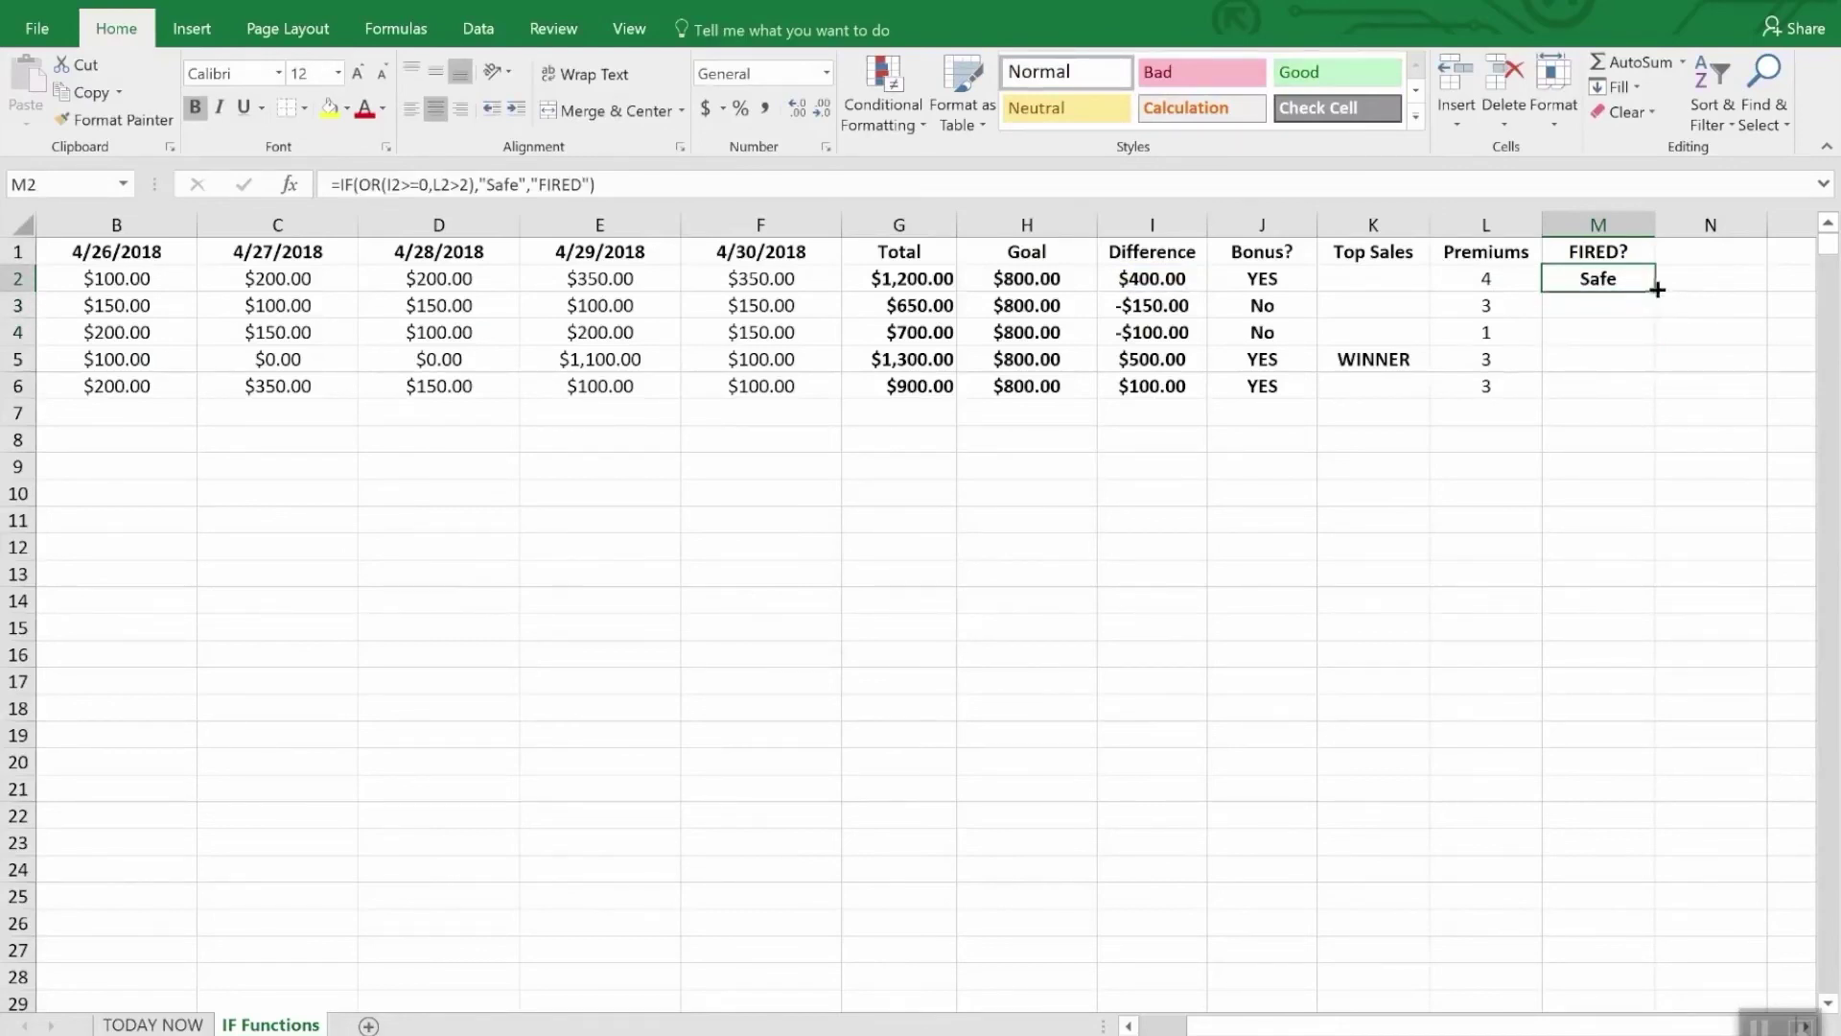
pyautogui.moveTo(1648, 288); pyautogui.dragTo(1642, 389)
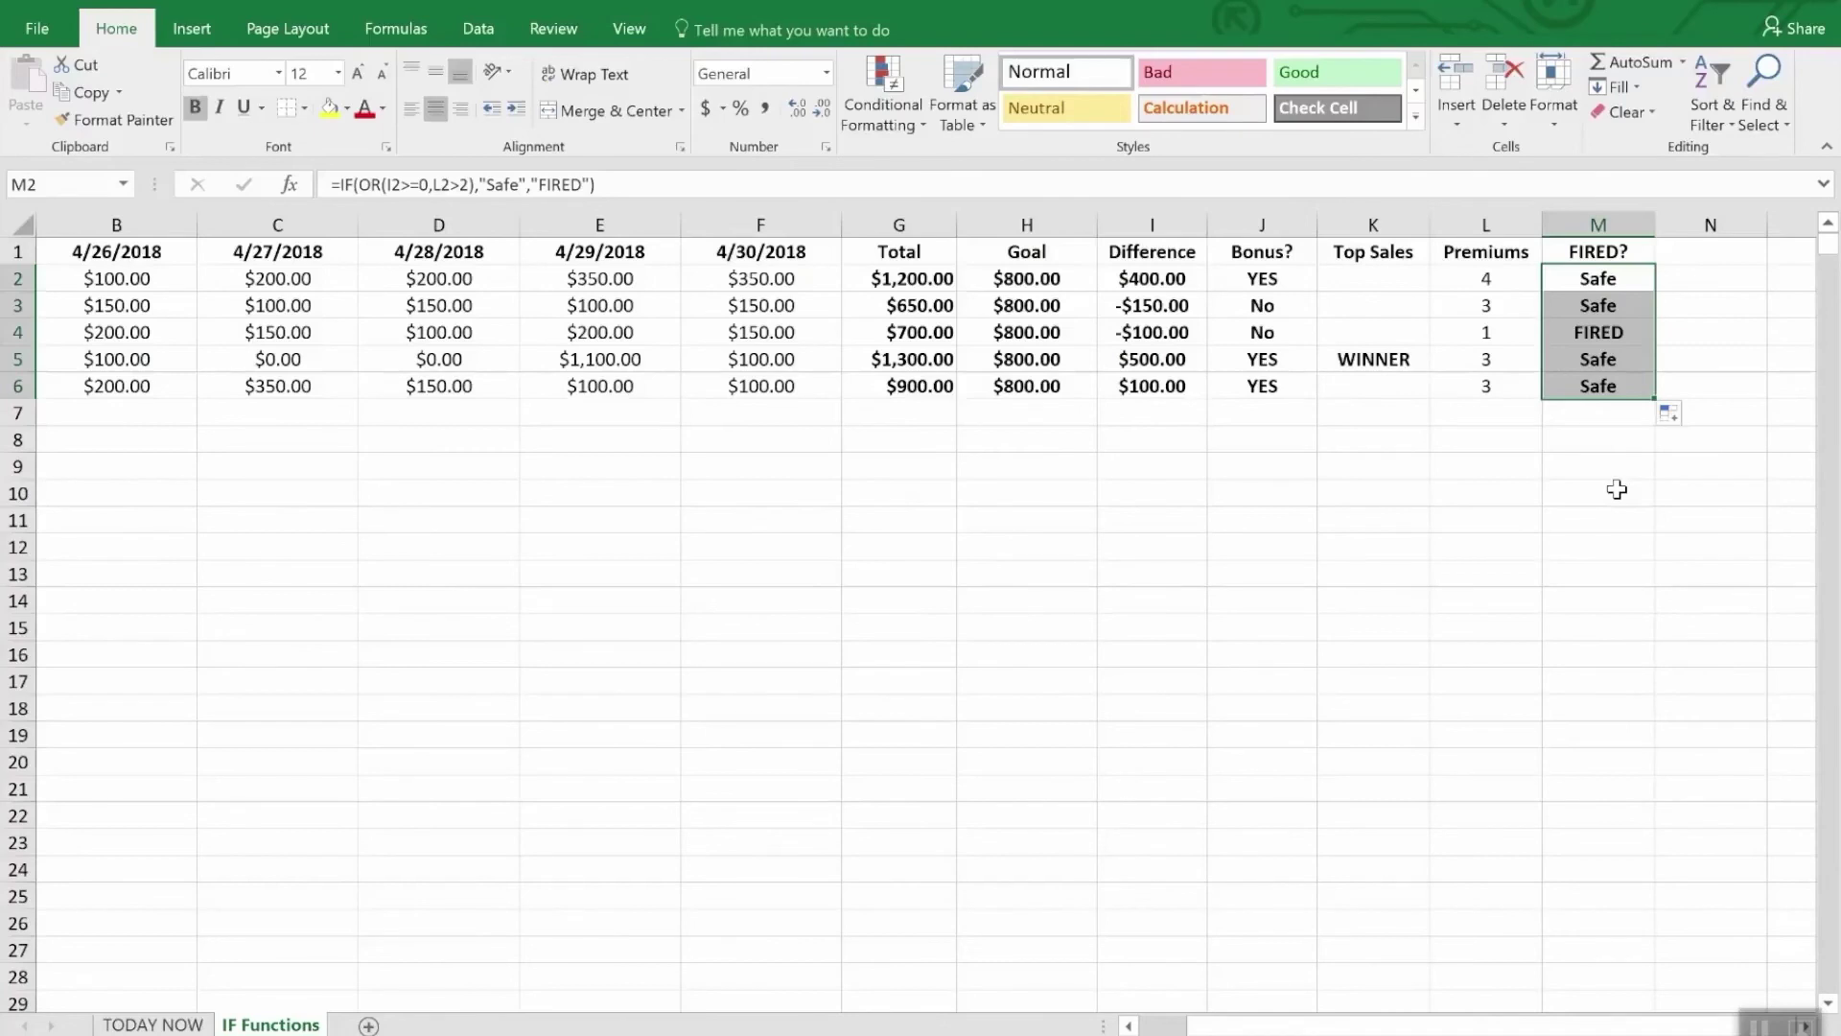
pyautogui.click(1146, 338)
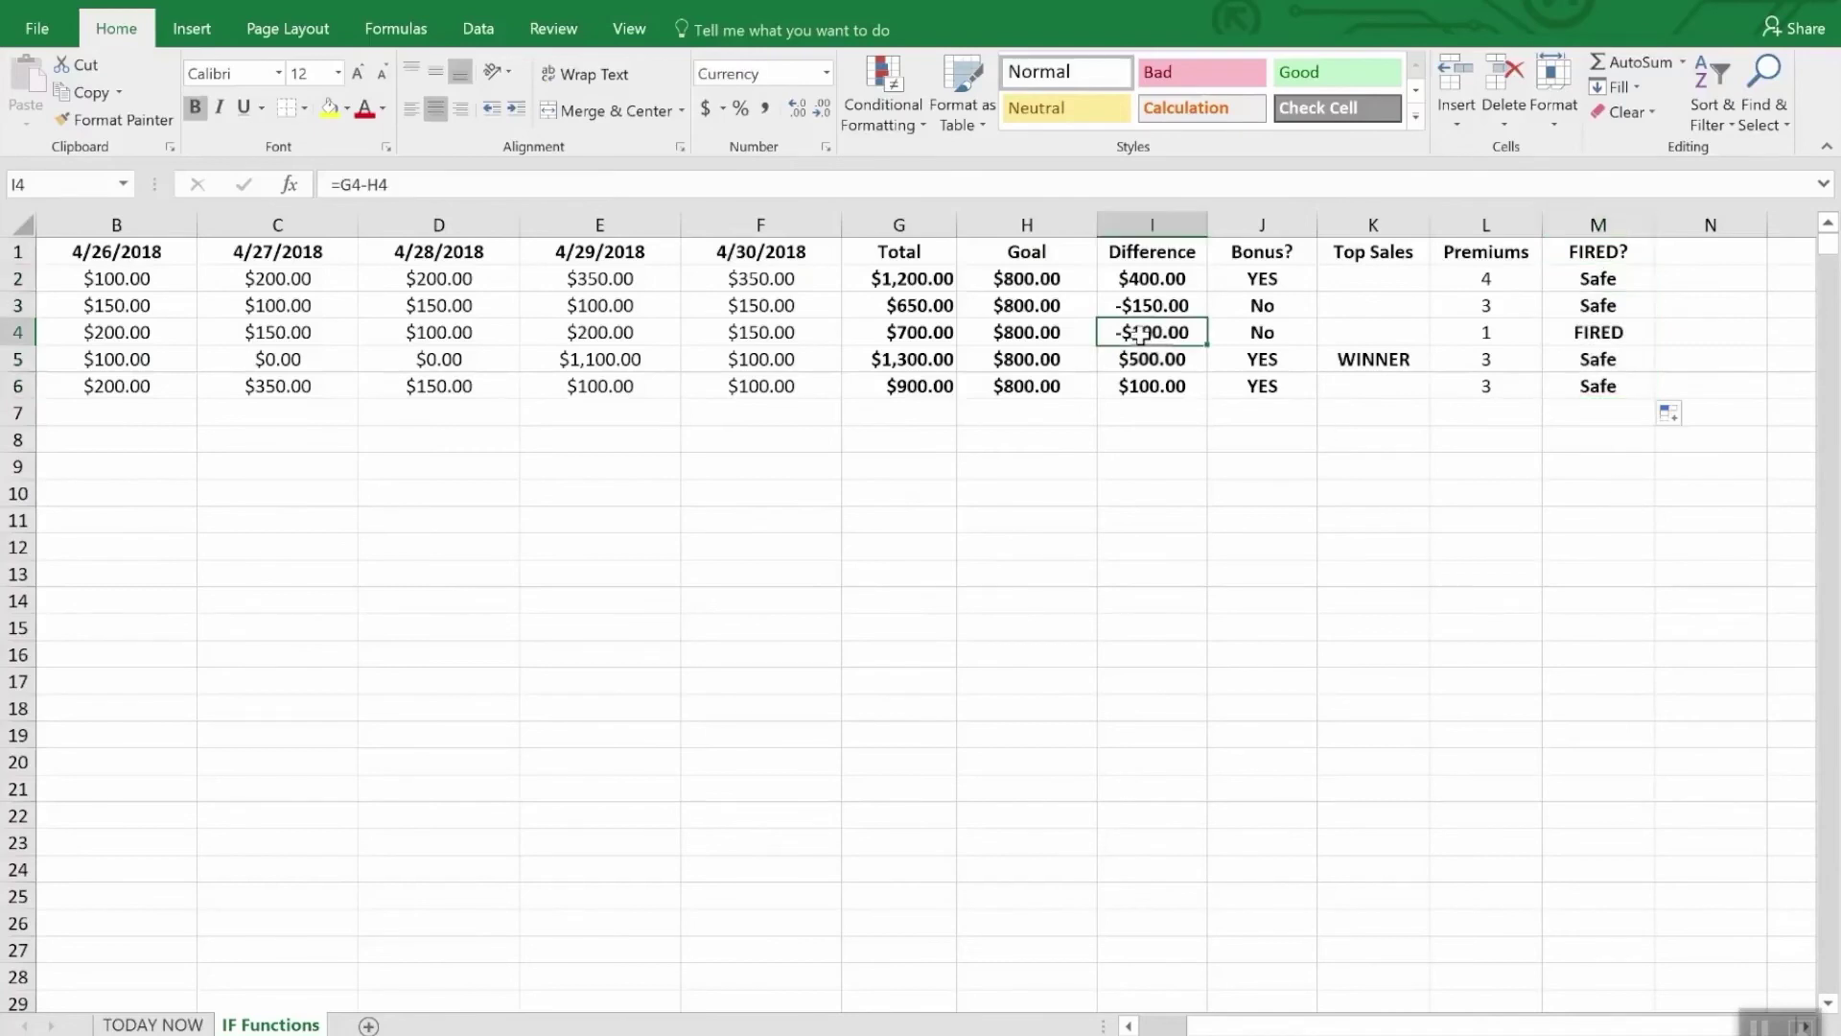
pyautogui.click(1492, 331)
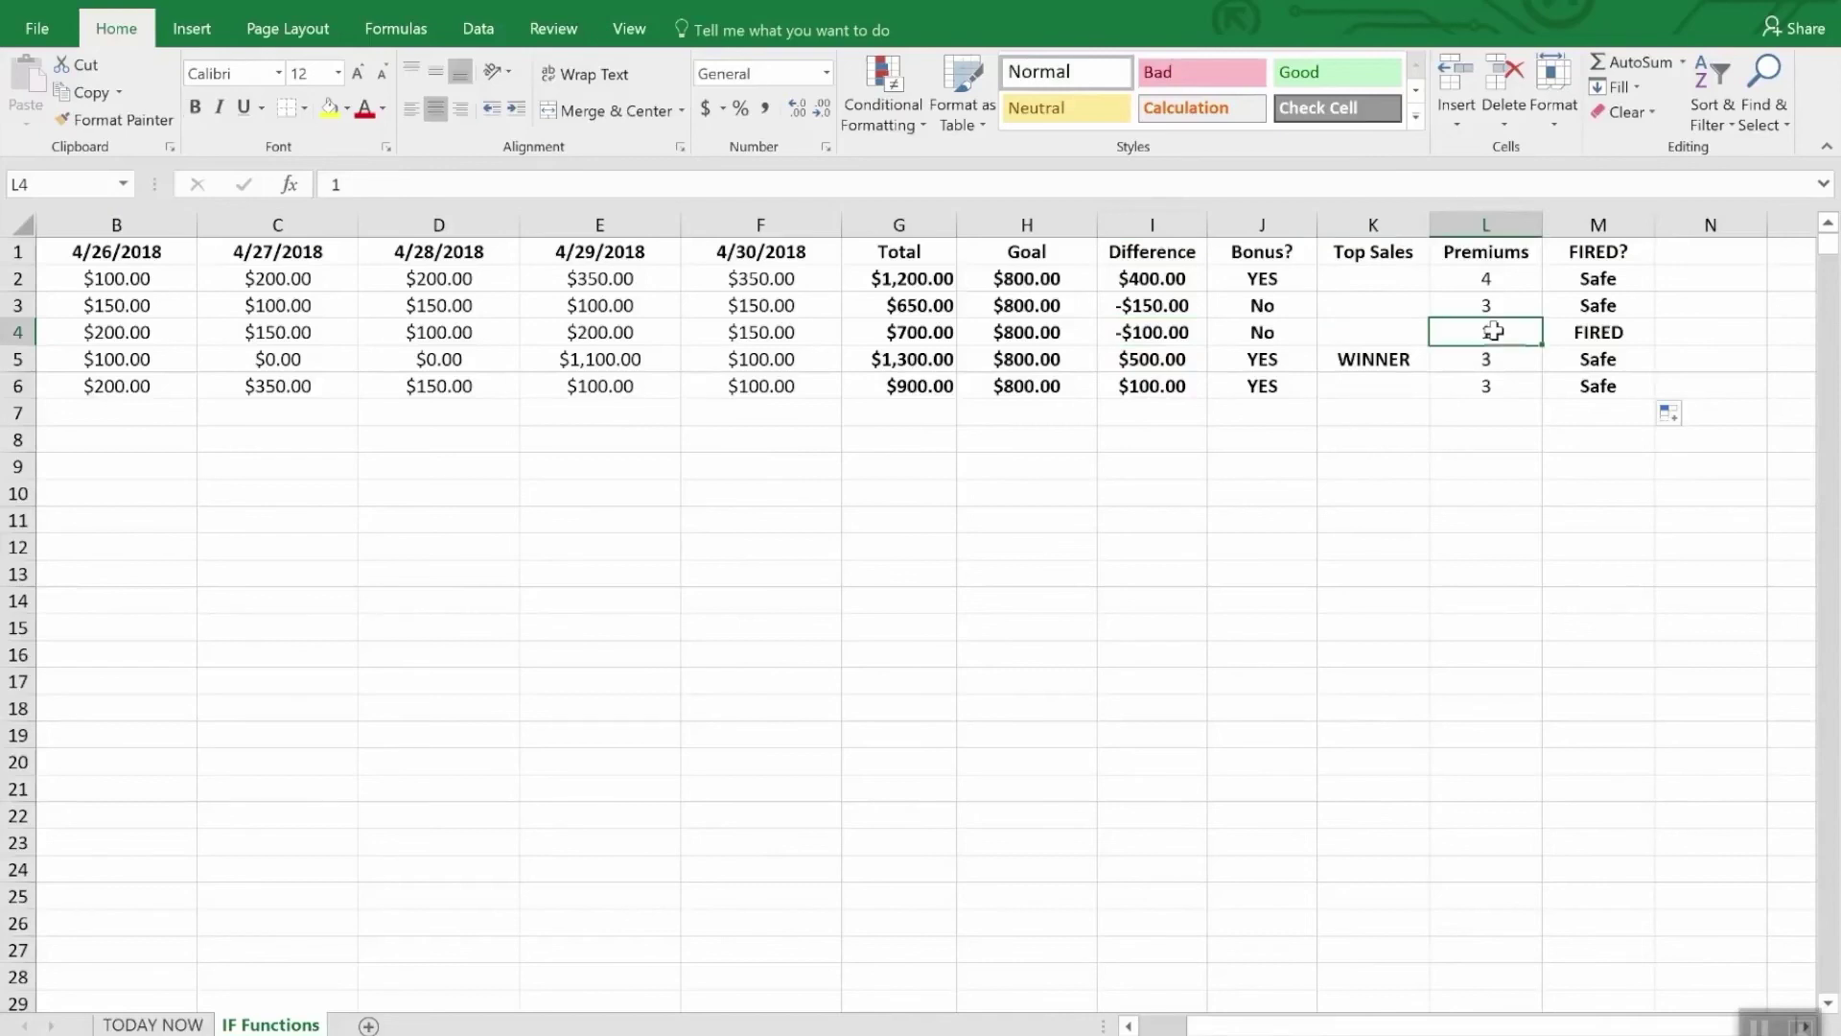